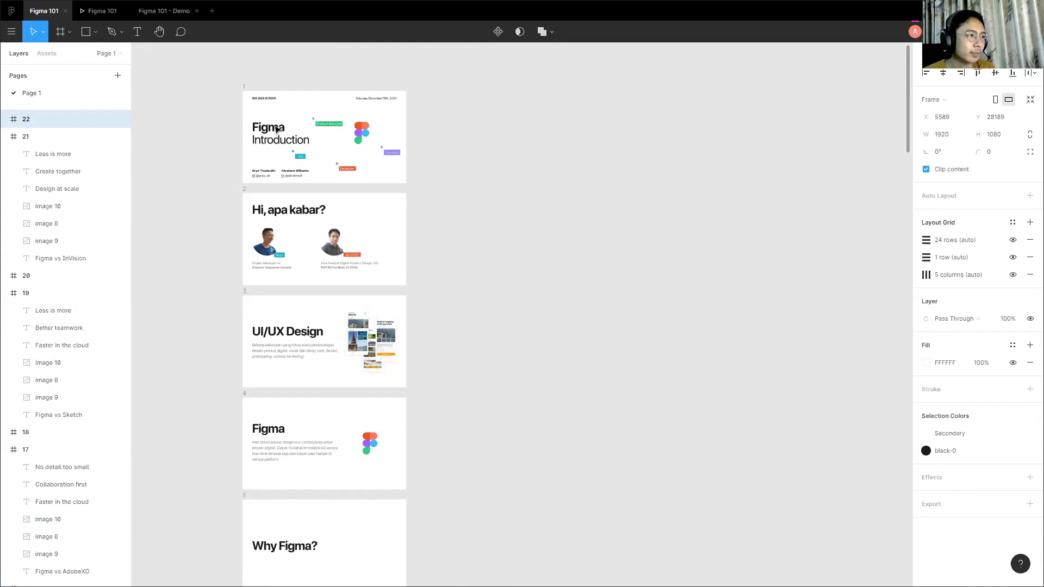
Add a 1x PNG export setting to the first slide's frame and view the available file formats.
{"action": "scroll", "coordinate": [497, 123], "scroll_direction": "up", "scroll_amount": 1}
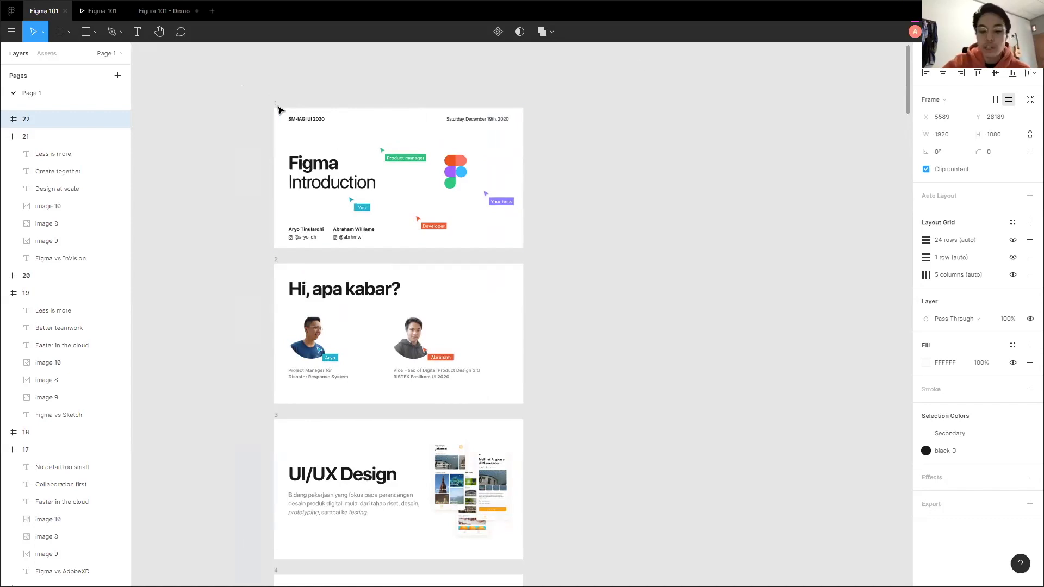
{"action": "left_click", "coordinate": [303, 114]}
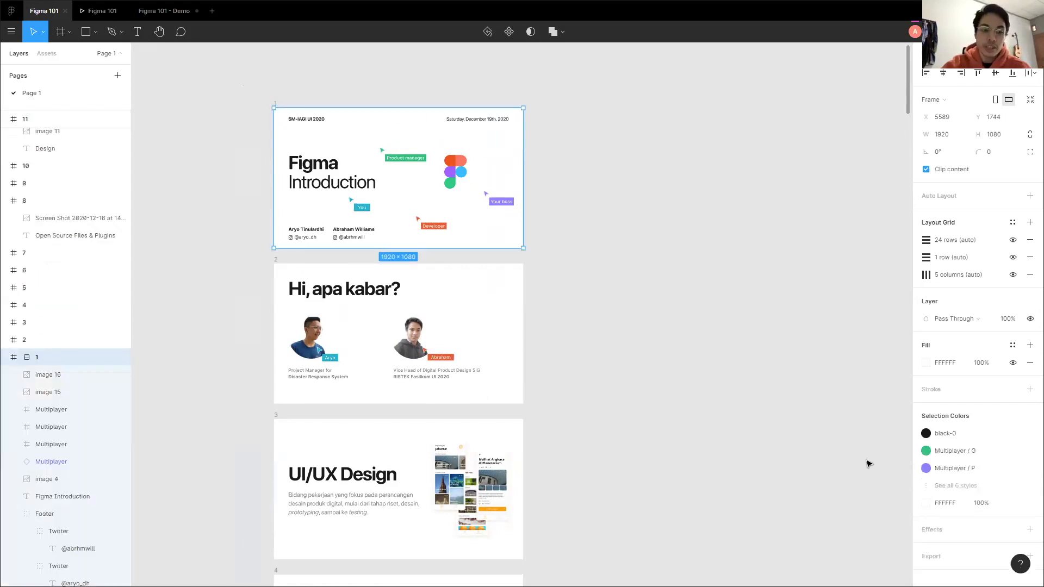
{"action": "scroll", "coordinate": [933, 545], "scroll_direction": "down", "scroll_amount": 1}
{"action": "left_click", "coordinate": [925, 543]}
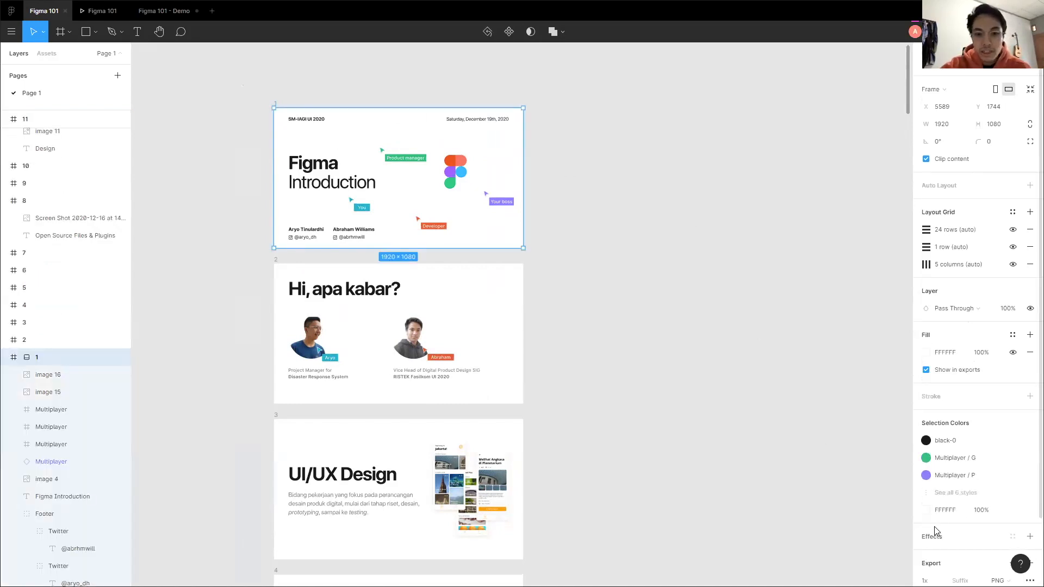
{"action": "scroll", "coordinate": [933, 532], "scroll_direction": "down", "scroll_amount": 2}
{"action": "left_click", "coordinate": [1014, 504]}
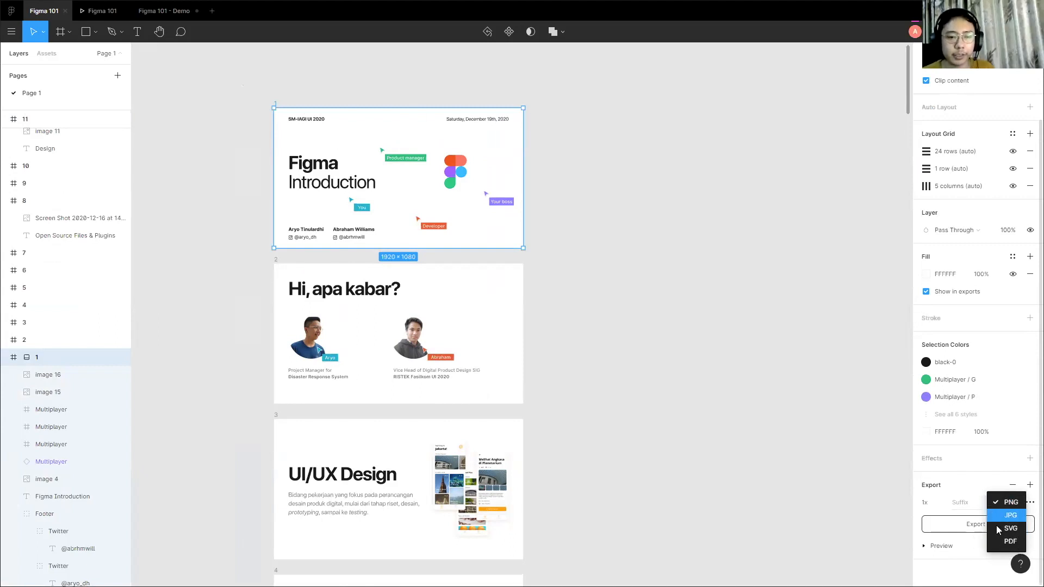
{"action": "left_click", "coordinate": [743, 519]}
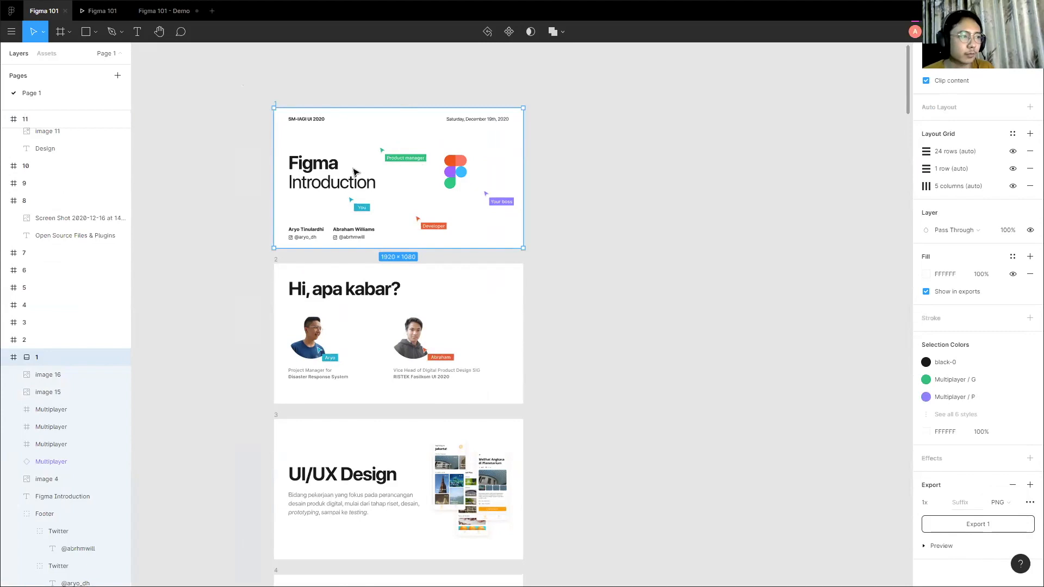
{"action": "scroll", "coordinate": [334, 325], "scroll_direction": "up", "scroll_amount": 1}
{"action": "scroll", "coordinate": [443, 272], "scroll_direction": "up", "scroll_amount": 1}
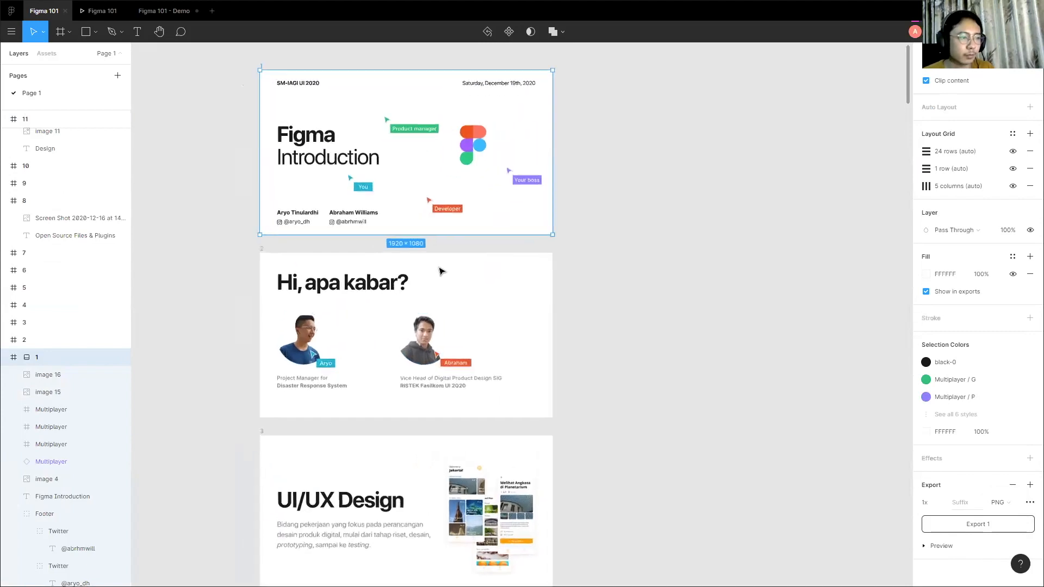
{"action": "scroll", "coordinate": [441, 259], "scroll_direction": "up", "scroll_amount": 1}
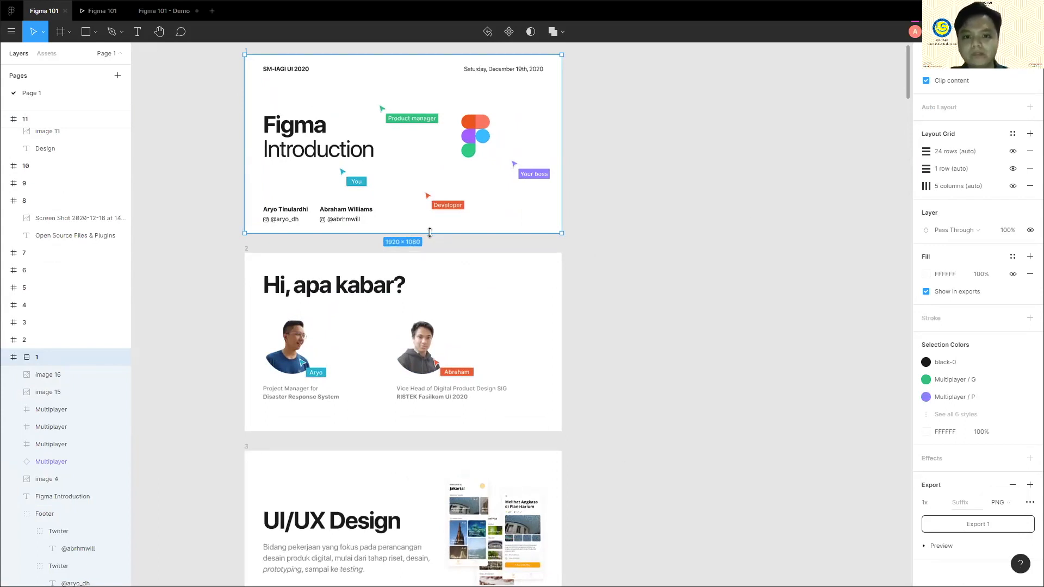
{"action": "scroll", "coordinate": [792, 198], "scroll_direction": "down", "scroll_amount": 2}
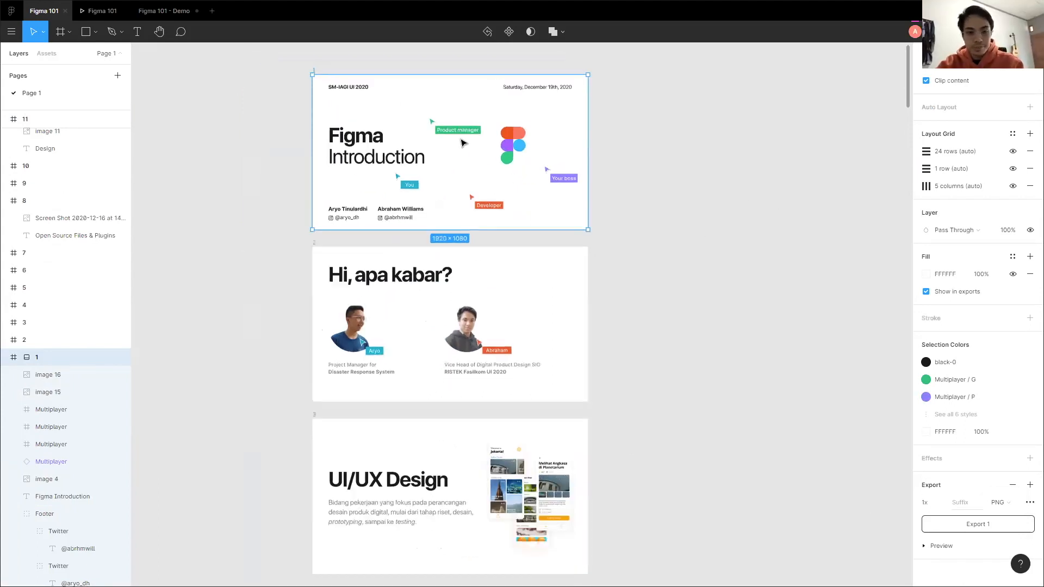
{"action": "scroll", "coordinate": [851, 131], "scroll_direction": "up", "scroll_amount": 2}
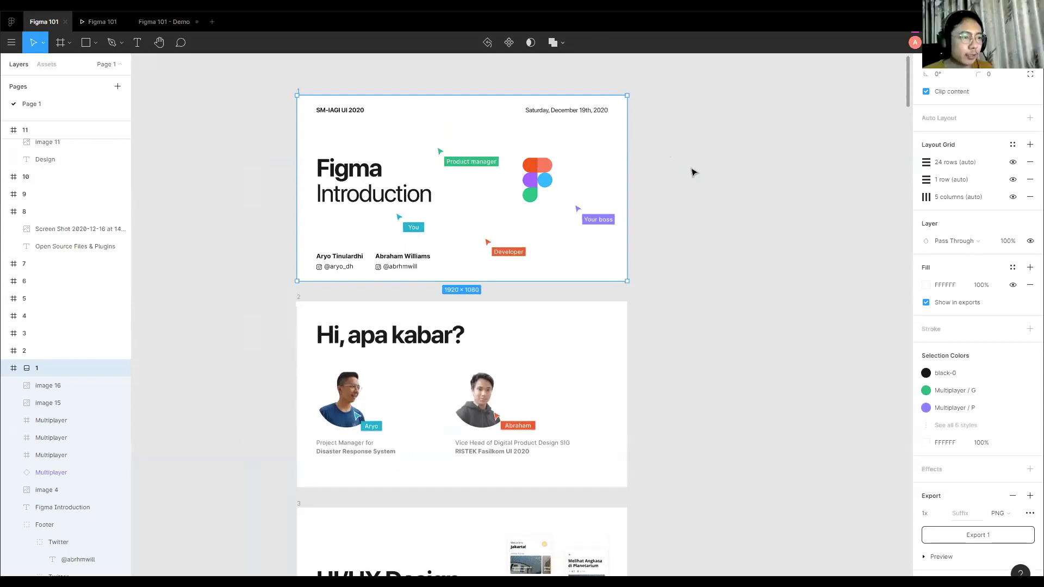
{"action": "scroll", "coordinate": [681, 157], "scroll_direction": "down", "scroll_amount": 7}
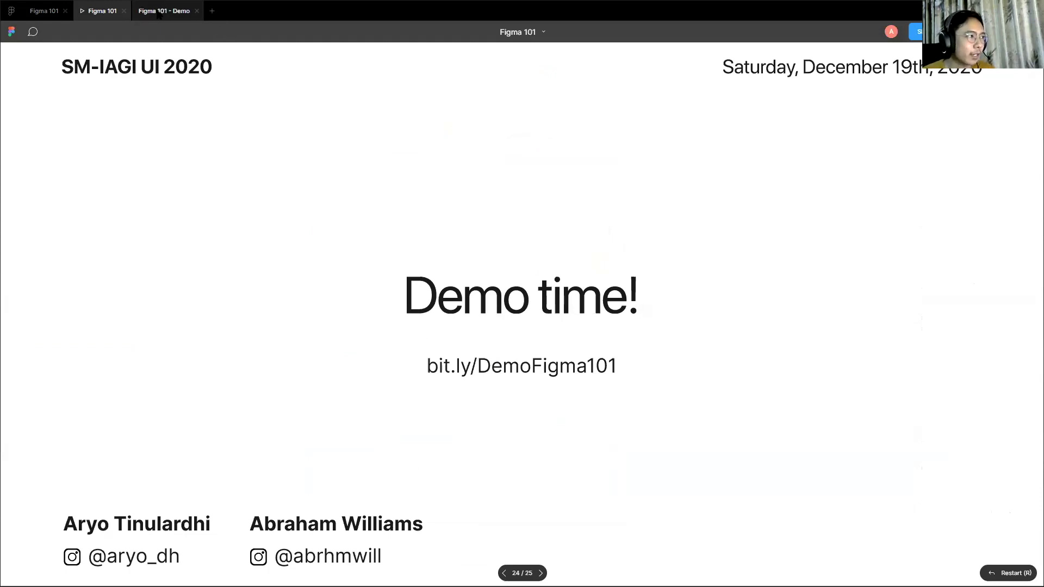
Switch to the Figma 101 - Demo file and look over the cover slide, zoo images and text on its canvas.
{"action": "left_click", "coordinate": [173, 12]}
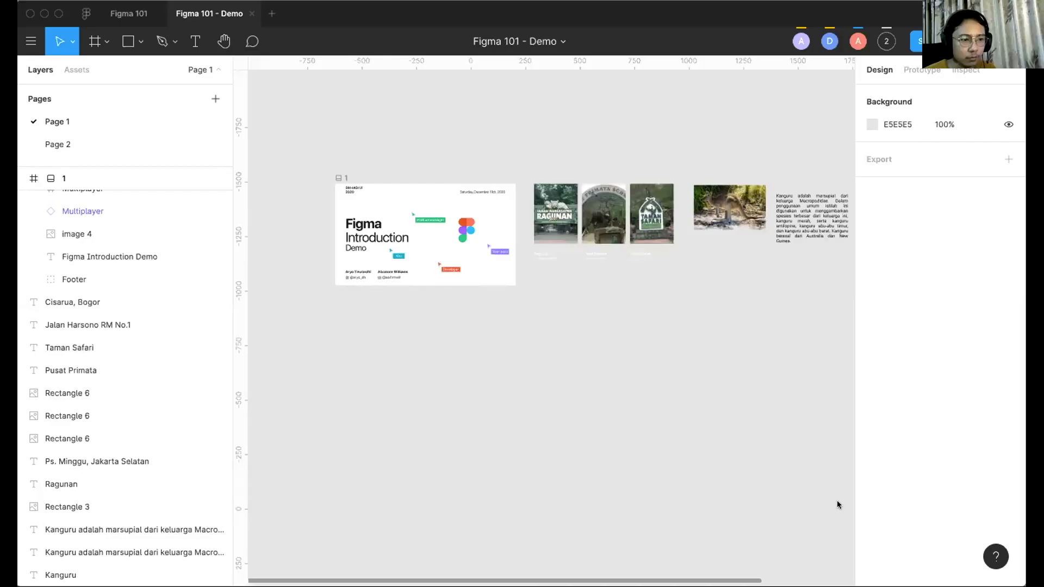
{"action": "scroll", "coordinate": [684, 400], "scroll_direction": "right", "scroll_amount": 1}
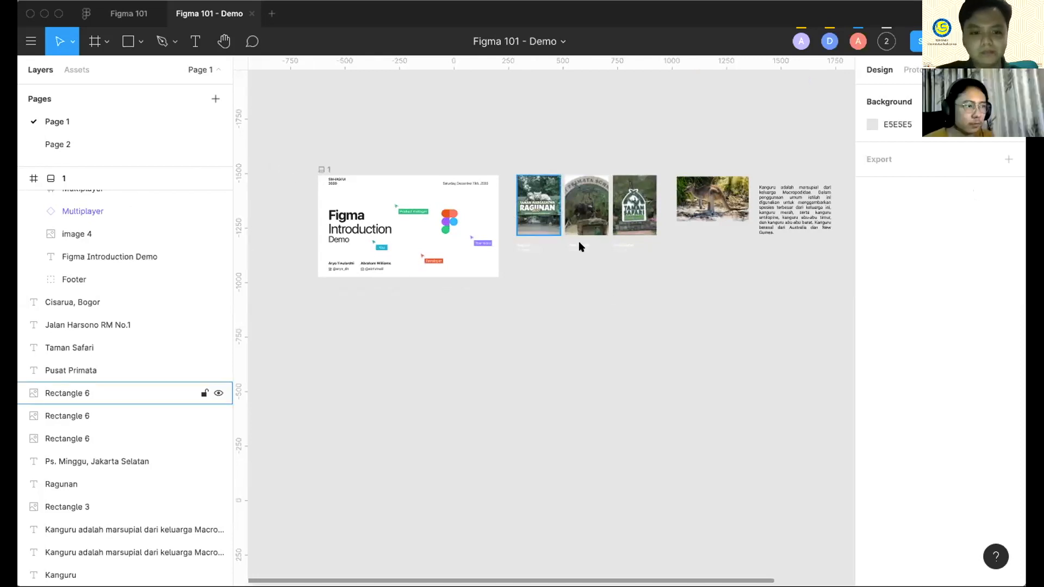
{"action": "scroll", "coordinate": [578, 242], "scroll_direction": "down", "scroll_amount": 2}
{"action": "scroll", "coordinate": [559, 250], "scroll_direction": "up", "scroll_amount": 2}
{"action": "scroll", "coordinate": [560, 250], "scroll_direction": "right", "scroll_amount": 2}
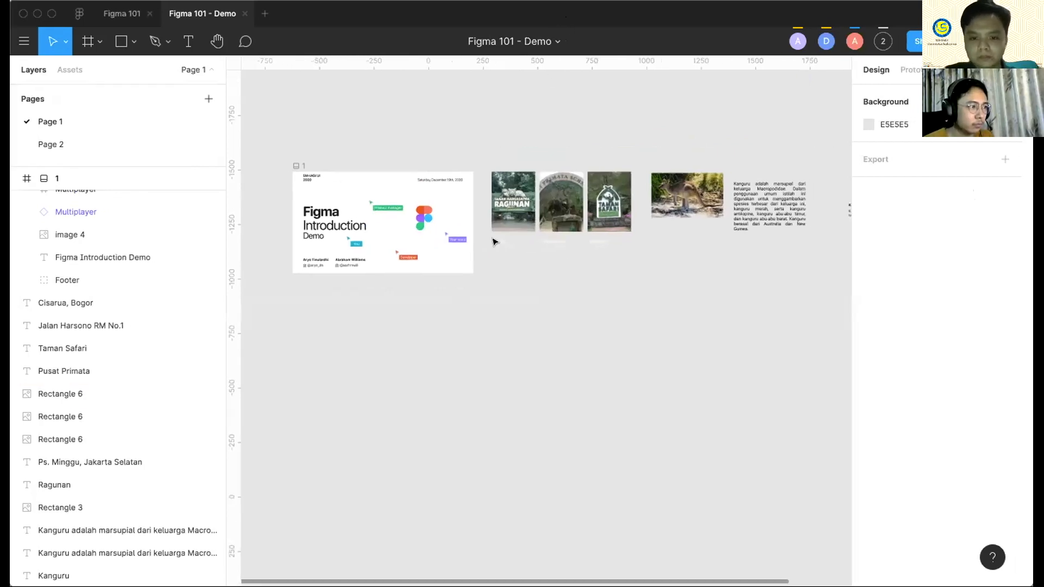
{"action": "scroll", "coordinate": [491, 240], "scroll_direction": "down", "scroll_amount": 1}
{"action": "scroll", "coordinate": [408, 291], "scroll_direction": "left", "scroll_amount": 2}
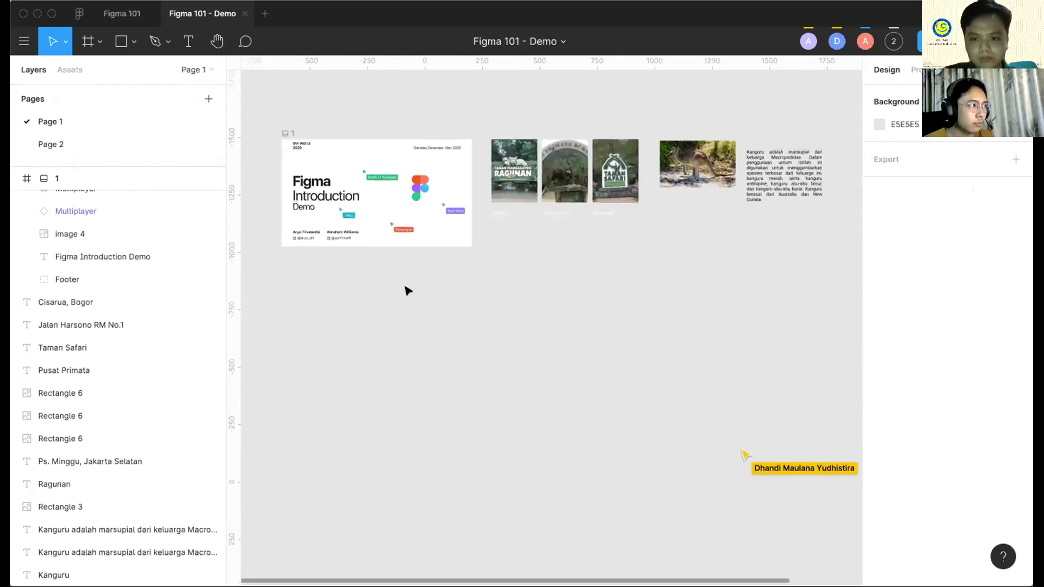
{"action": "scroll", "coordinate": [408, 291], "scroll_direction": "up", "scroll_amount": 2}
{"action": "scroll", "coordinate": [407, 291], "scroll_direction": "right", "scroll_amount": 2}
{"action": "scroll", "coordinate": [408, 291], "scroll_direction": "left", "scroll_amount": 2}
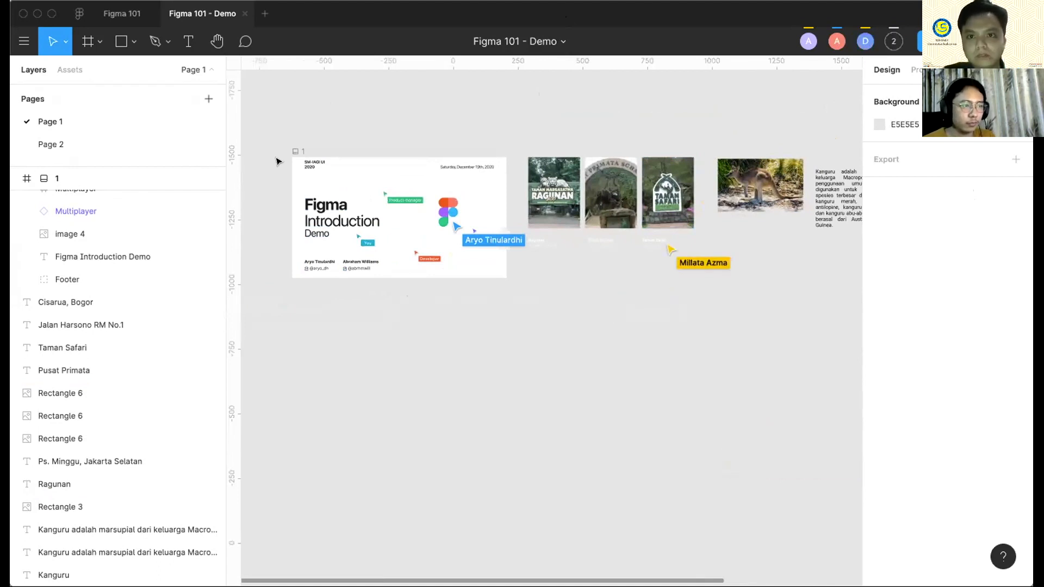
{"action": "scroll", "coordinate": [401, 317], "scroll_direction": "down", "scroll_amount": 1}
{"action": "scroll", "coordinate": [401, 316], "scroll_direction": "up", "scroll_amount": 2}
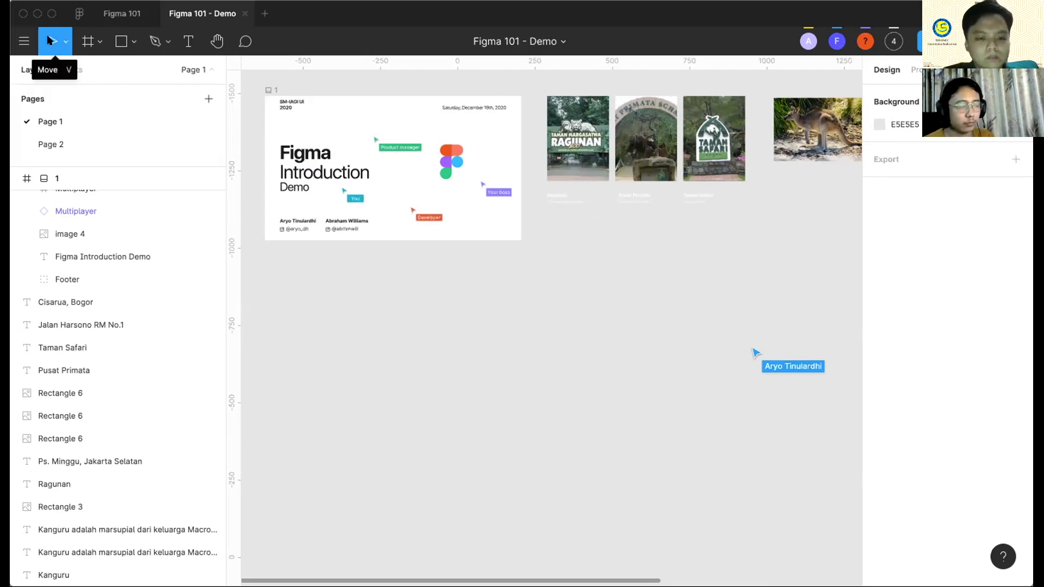
{"action": "scroll", "coordinate": [302, 182], "scroll_direction": "up", "scroll_amount": 1}
{"action": "scroll", "coordinate": [303, 183], "scroll_direction": "left", "scroll_amount": 1}
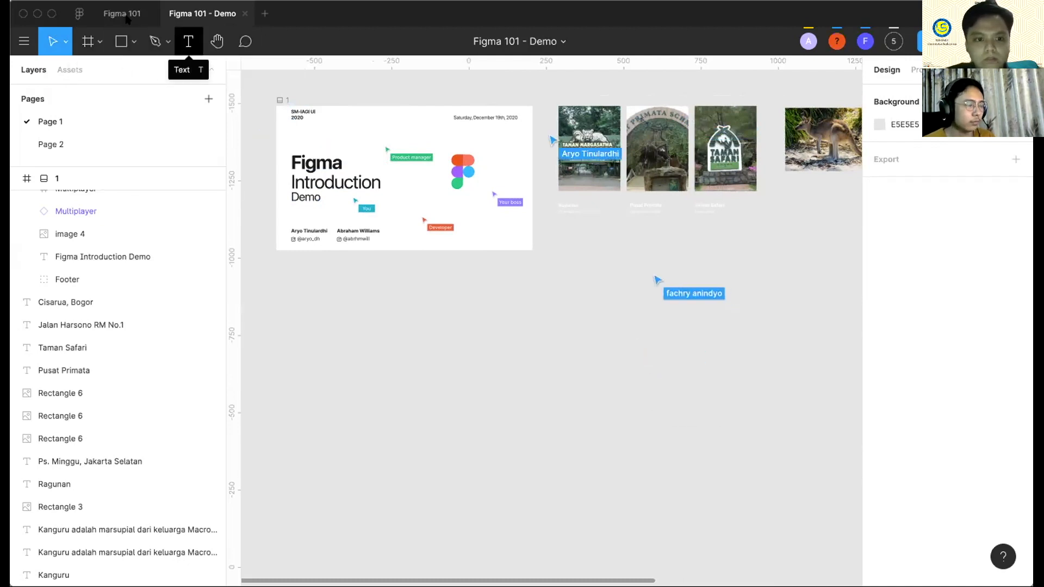
Draw a custom frame about 445 × 375 below the cover slide with the Frame tool and delete it.
{"action": "left_click", "coordinate": [65, 43]}
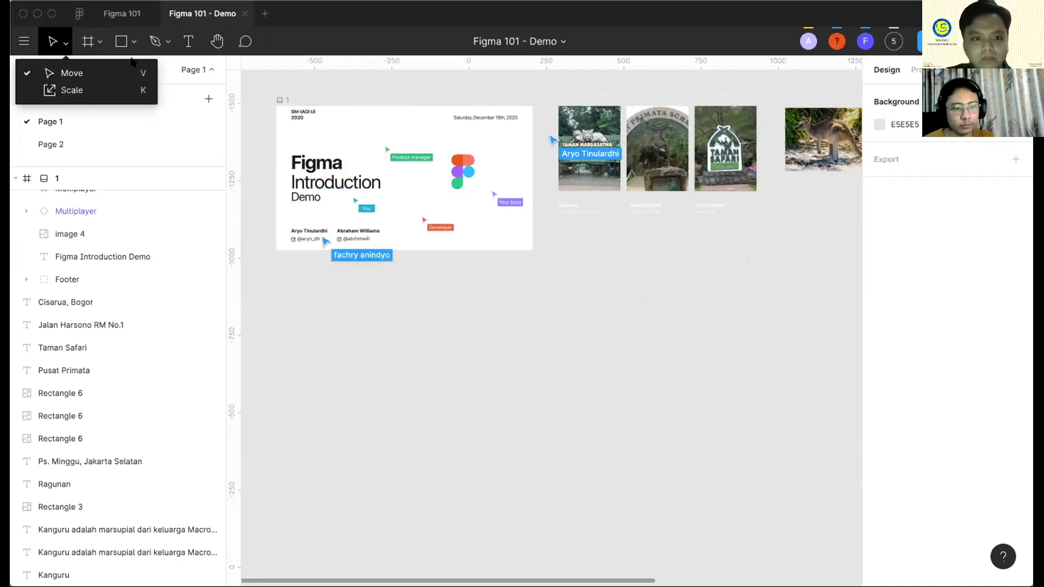
{"action": "left_click", "coordinate": [100, 42]}
{"action": "left_click", "coordinate": [100, 42]}
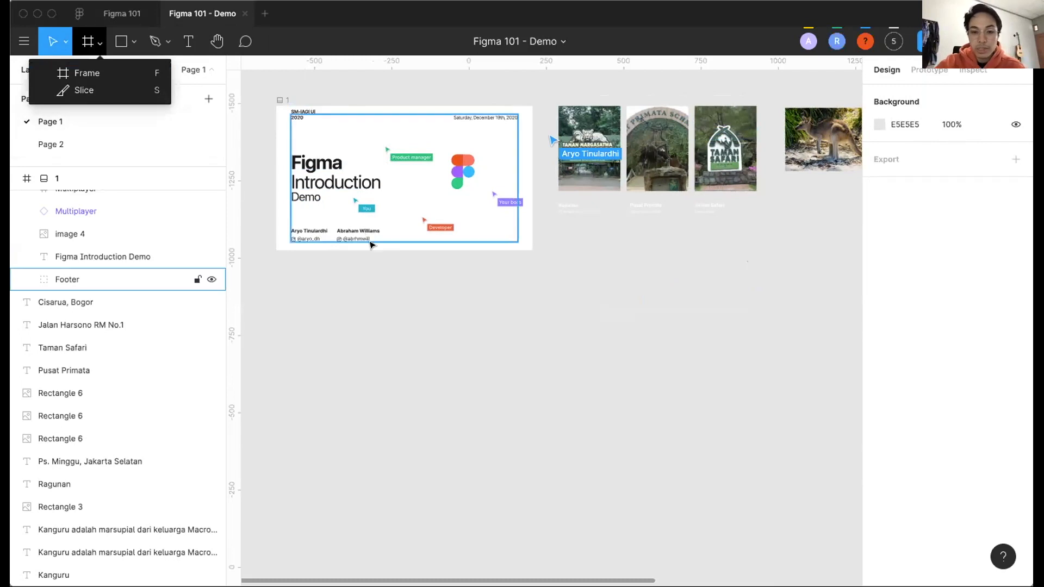
{"action": "scroll", "coordinate": [425, 306], "scroll_direction": "left", "scroll_amount": 2}
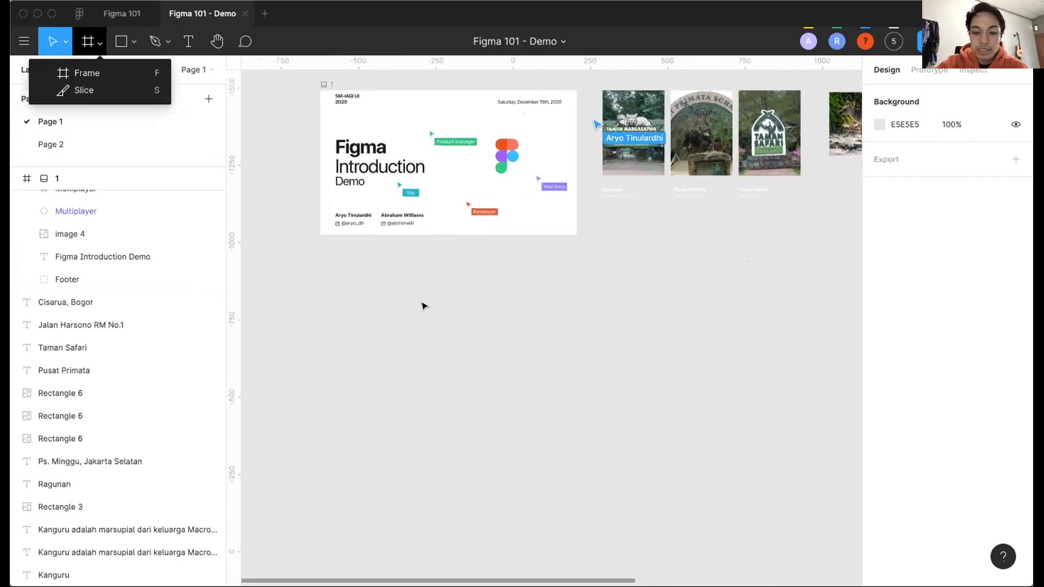
{"action": "scroll", "coordinate": [424, 284], "scroll_direction": "up", "scroll_amount": 2}
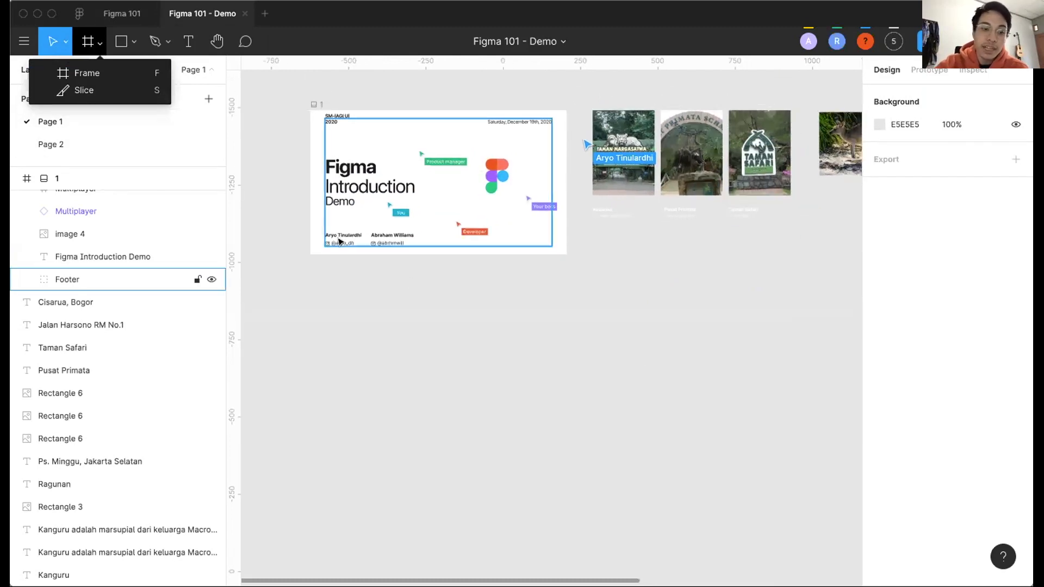
{"action": "left_click", "coordinate": [75, 75]}
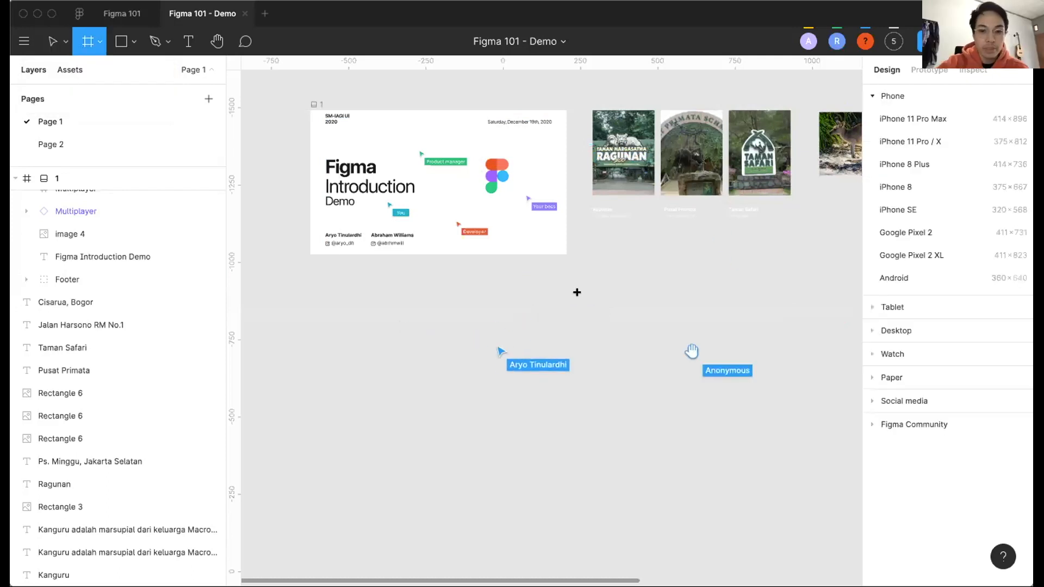
{"action": "scroll", "coordinate": [454, 265], "scroll_direction": "down", "scroll_amount": 3}
{"action": "left_click_drag", "start_coordinate": [376, 254], "coordinate": [547, 336]}
{"action": "left_click_drag", "start_coordinate": [509, 368], "coordinate": [514, 369]}
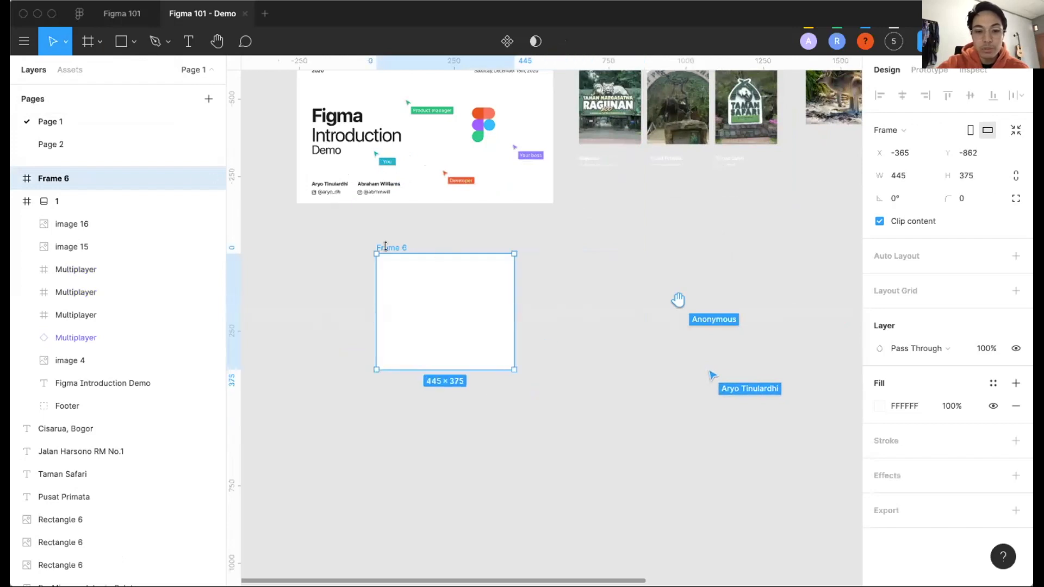
{"action": "key", "text": "Delete"}
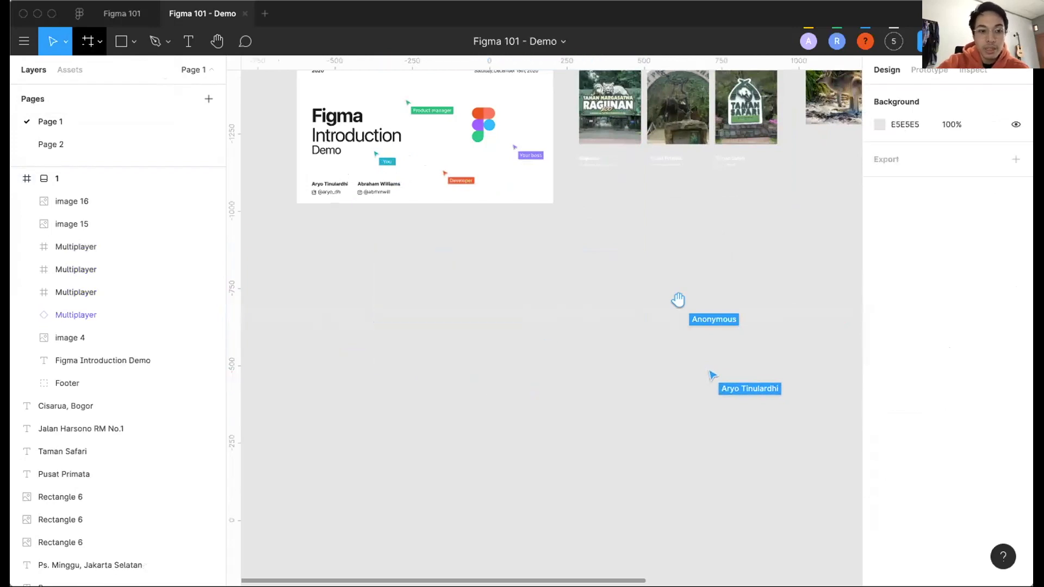
Create a frame from the iPhone 11 Pro / X preset (375 × 812) in the empty area below the zoo images.
{"action": "key", "text": "f"}
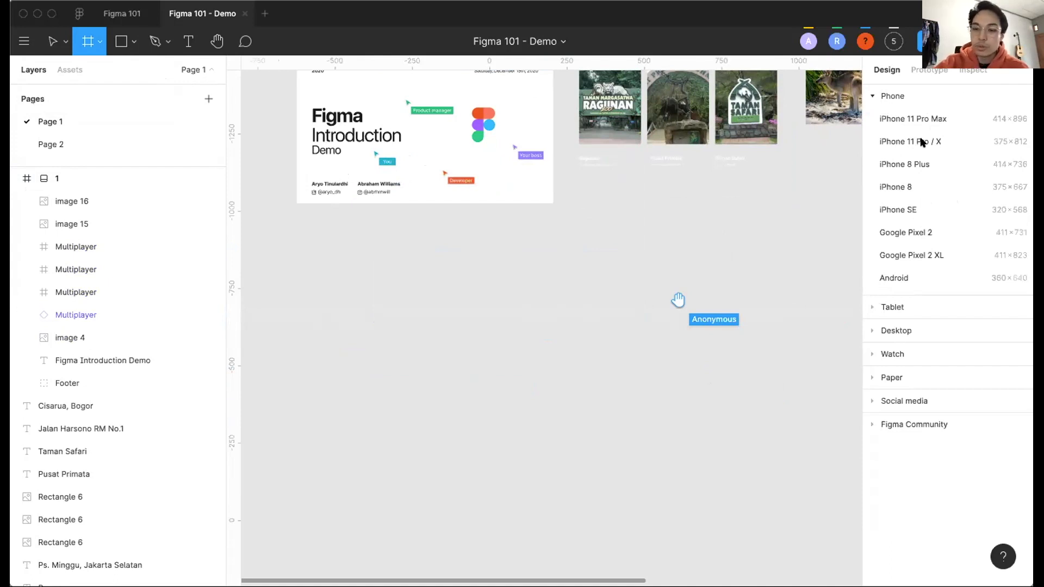
{"action": "left_click", "coordinate": [922, 142]}
{"action": "left_click_drag", "start_coordinate": [630, 242], "coordinate": [629, 240]}
{"action": "scroll", "coordinate": [629, 241], "scroll_direction": "down", "scroll_amount": 2}
{"action": "scroll", "coordinate": [628, 241], "scroll_direction": "right", "scroll_amount": 2}
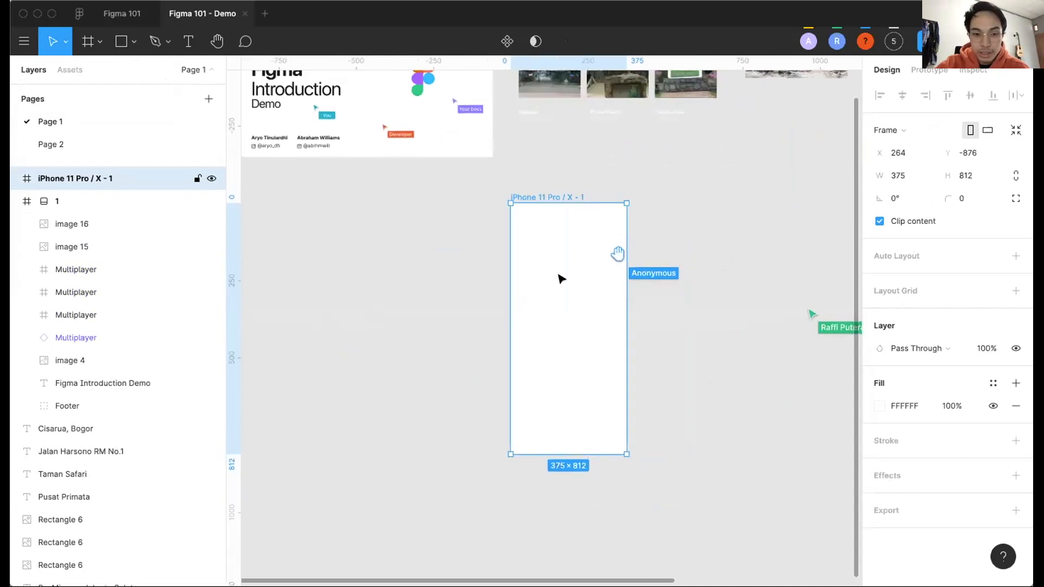
{"action": "scroll", "coordinate": [541, 256], "scroll_direction": "up", "scroll_amount": 2}
{"action": "left_click", "coordinate": [526, 176]}
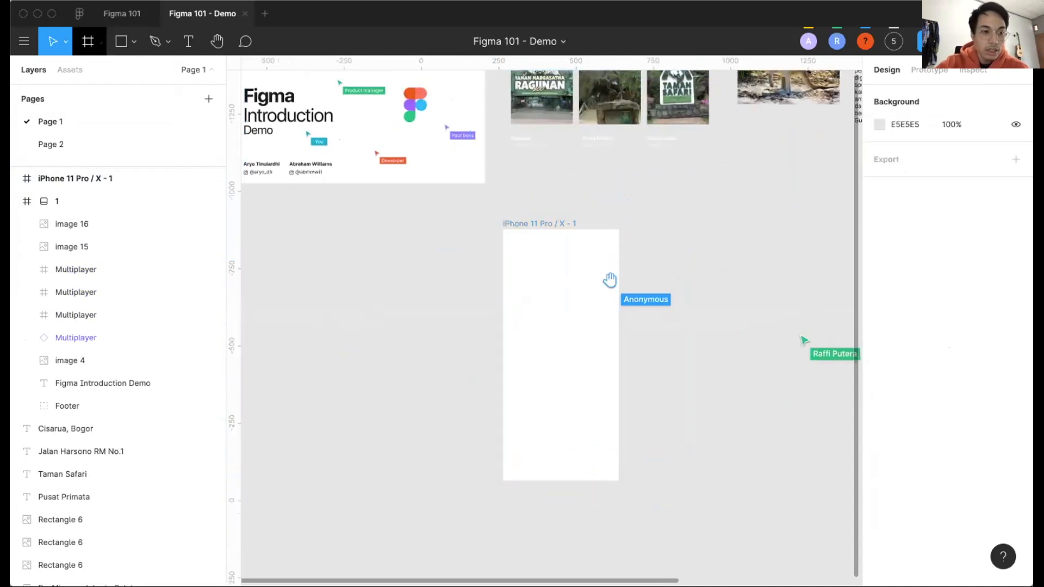
Draw a rectangle about 175 × 142 in the upper part of the iPhone frame.
{"action": "left_click", "coordinate": [101, 42]}
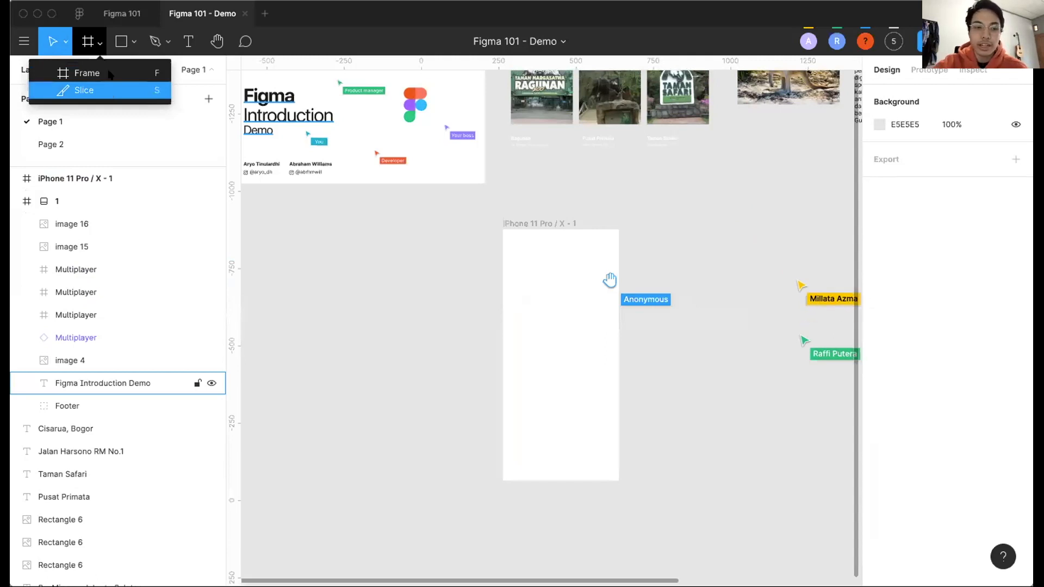
{"action": "left_click", "coordinate": [125, 33]}
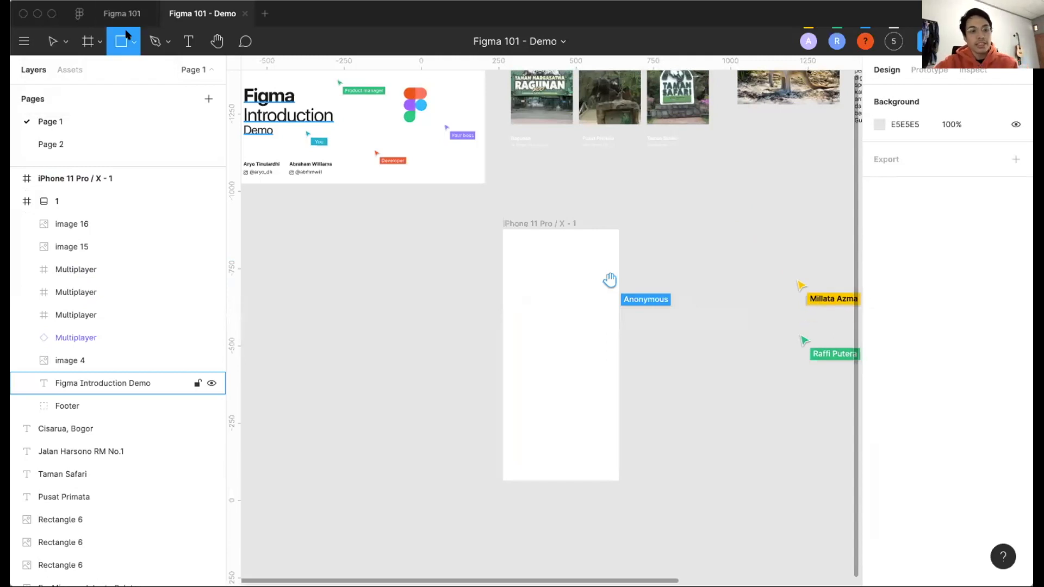
{"action": "left_click", "coordinate": [132, 42]}
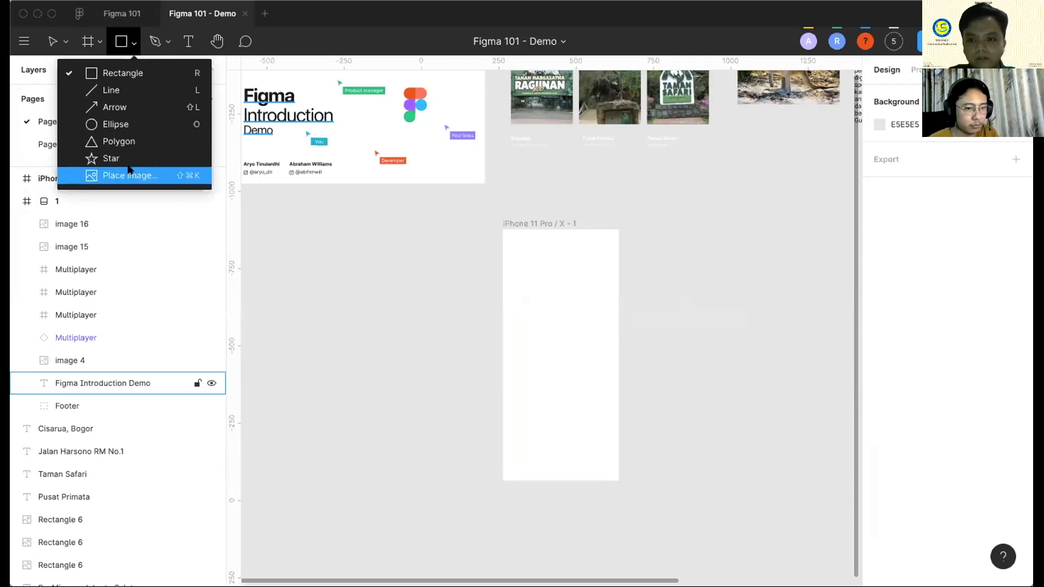
{"action": "left_click", "coordinate": [541, 243]}
{"action": "left_click_drag", "start_coordinate": [542, 249], "coordinate": [596, 293]}
{"action": "left_click", "coordinate": [575, 352]}
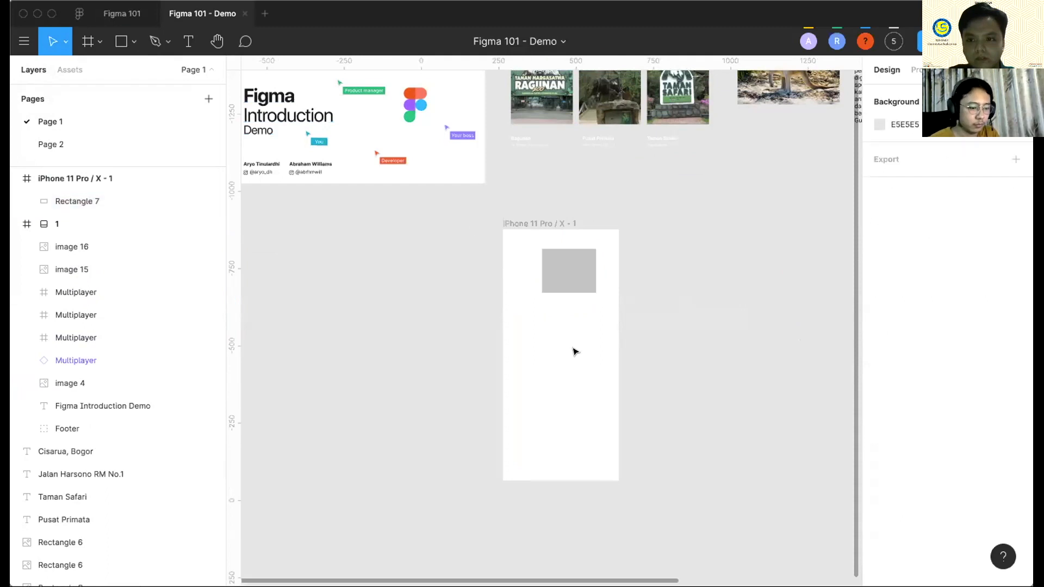
Draw a circle about 125 × 125 with the Ellipse tool below the rectangle in the iPhone frame.
{"action": "key", "text": "o"}
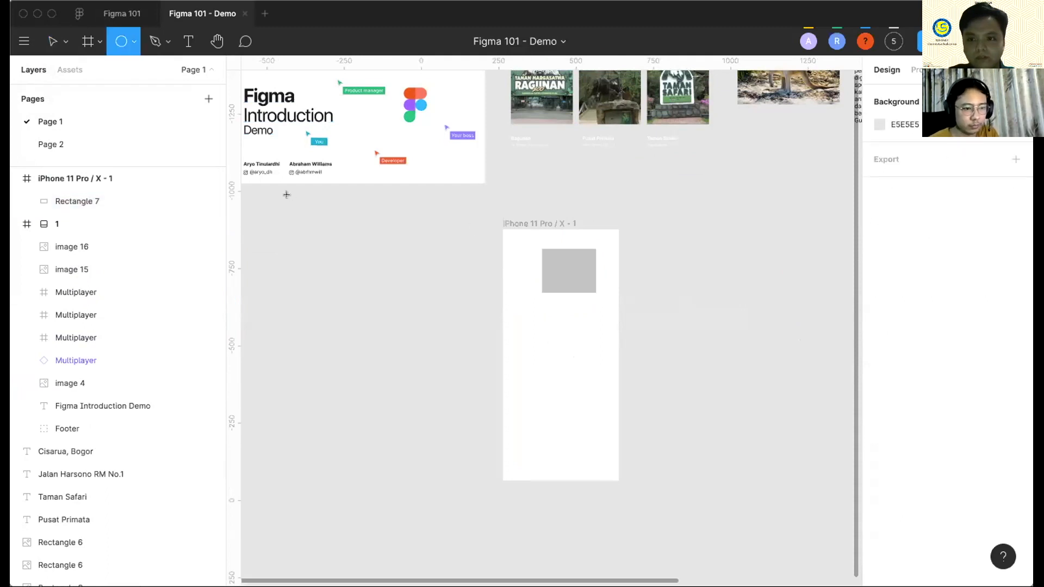
{"action": "left_click", "coordinate": [132, 43]}
{"action": "left_click", "coordinate": [144, 124]}
{"action": "left_click_drag", "start_coordinate": [530, 325], "coordinate": [663, 355]}
{"action": "mouse_move", "coordinate": [571, 390]}
{"action": "left_mouse_down"}
{"action": "mouse_move", "coordinate": [589, 368]}
{"action": "mouse_move", "coordinate": [569, 351]}
{"action": "left_mouse_up"}
{"action": "scroll", "coordinate": [569, 352], "scroll_direction": "up", "scroll_amount": 3}
{"action": "left_click_drag", "start_coordinate": [531, 300], "coordinate": [520, 293]}
{"action": "scroll", "coordinate": [359, 191], "scroll_direction": "down", "scroll_amount": 3}
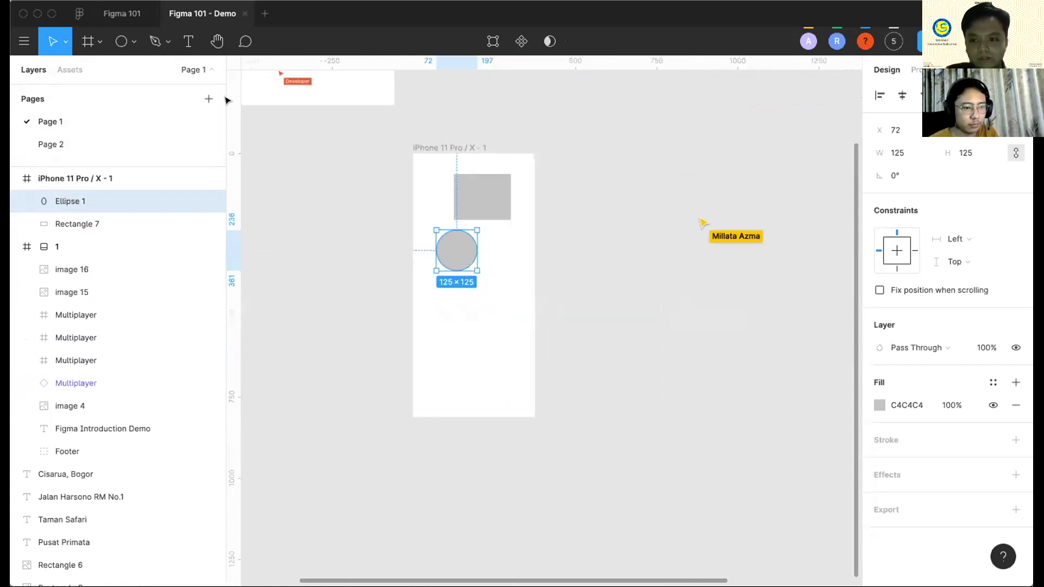
{"action": "scroll", "coordinate": [359, 191], "scroll_direction": "right", "scroll_amount": 1}
{"action": "scroll", "coordinate": [359, 192], "scroll_direction": "up", "scroll_amount": 3}
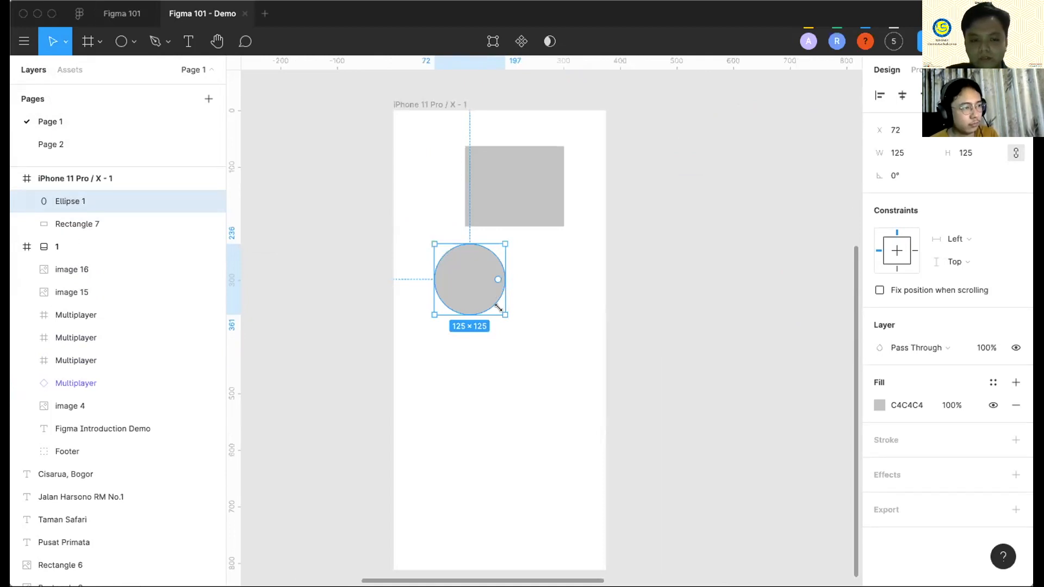
{"action": "left_click", "coordinate": [513, 171]}
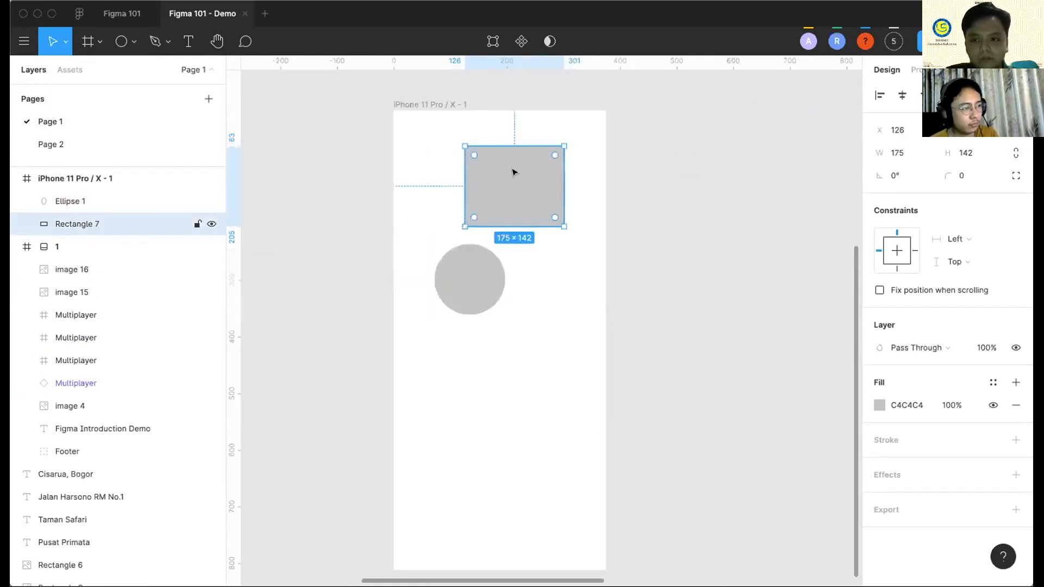
{"action": "left_click", "coordinate": [134, 42]}
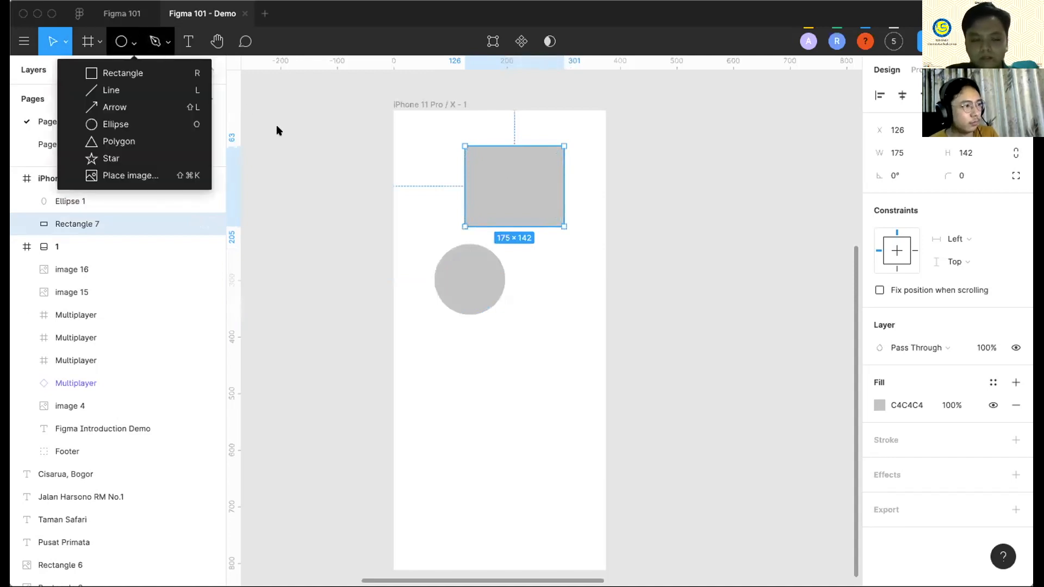
Draw three straight, connected Pen tool segments below the circle in the iPhone frame, forming a box outline open at the top.
{"action": "left_click", "coordinate": [157, 43]}
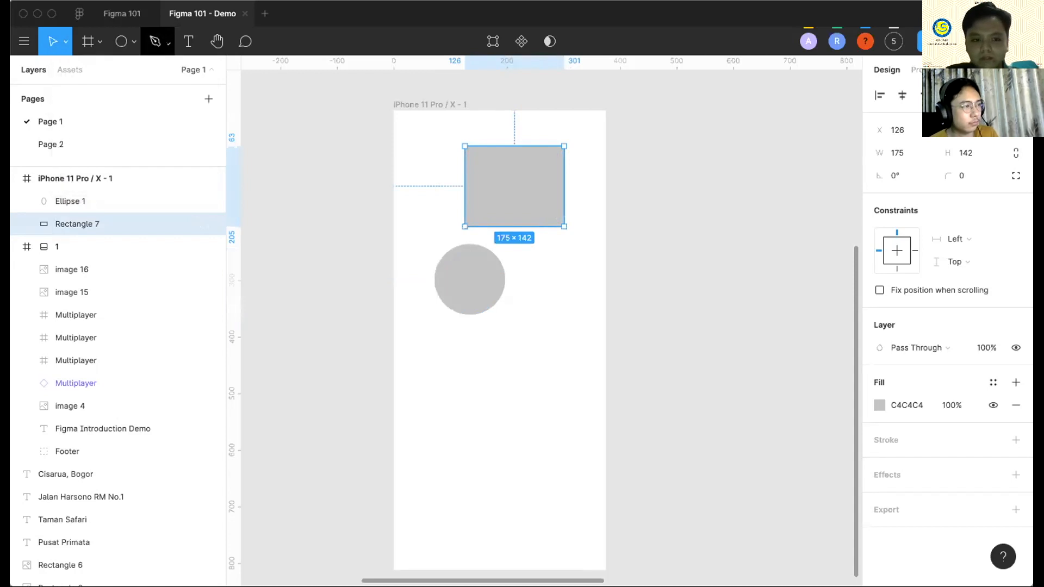
{"action": "left_click", "coordinate": [168, 42]}
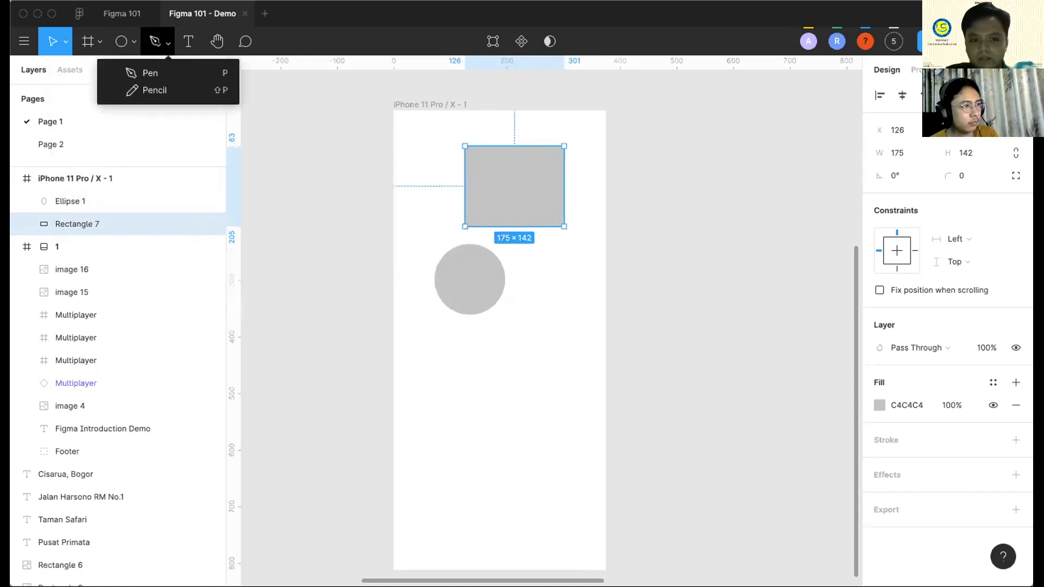
{"action": "left_click", "coordinate": [148, 73]}
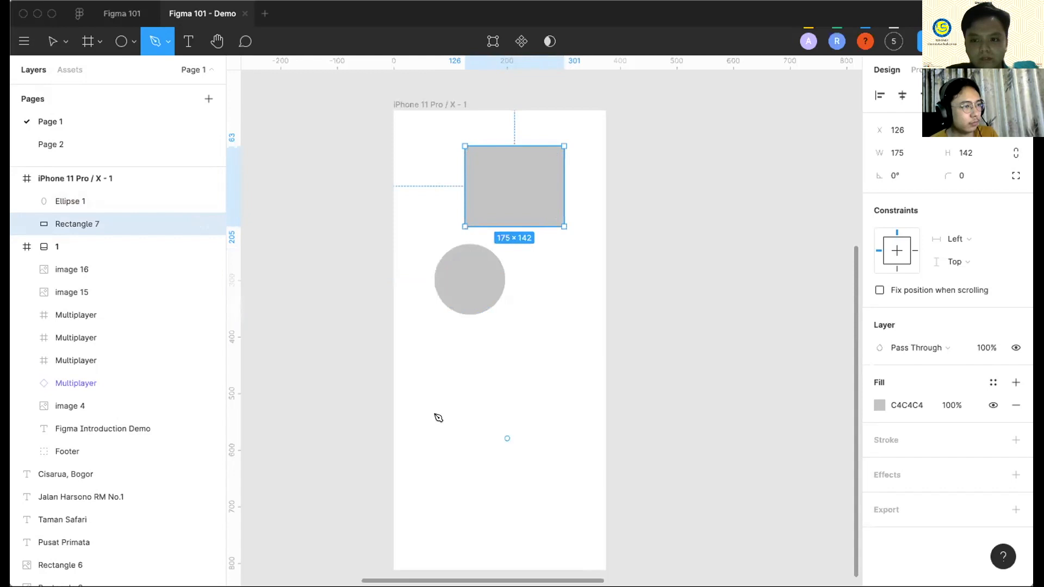
{"action": "scroll", "coordinate": [421, 407], "scroll_direction": "down", "scroll_amount": 3}
{"action": "left_click", "coordinate": [409, 274]}
{"action": "left_click", "coordinate": [409, 367]}
{"action": "left_click", "coordinate": [547, 367]}
{"action": "left_click", "coordinate": [543, 272]}
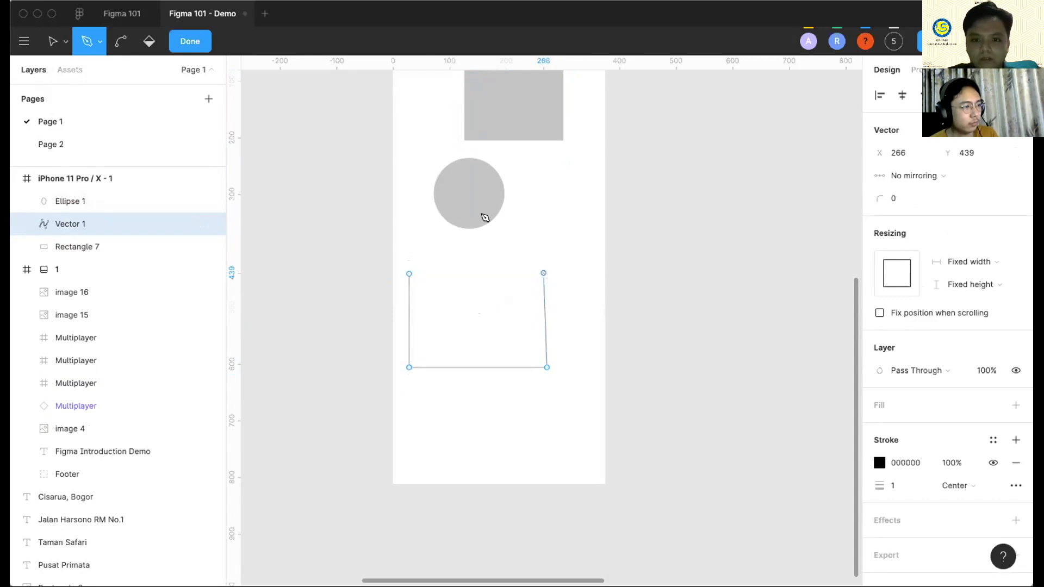
Continue the open path with curved segments around the circle's left side and close it at its start, about 247 × 520 overall.
{"action": "left_click_drag", "start_coordinate": [423, 222], "coordinate": [423, 146]}
{"action": "left_click_drag", "start_coordinate": [490, 150], "coordinate": [520, 182]}
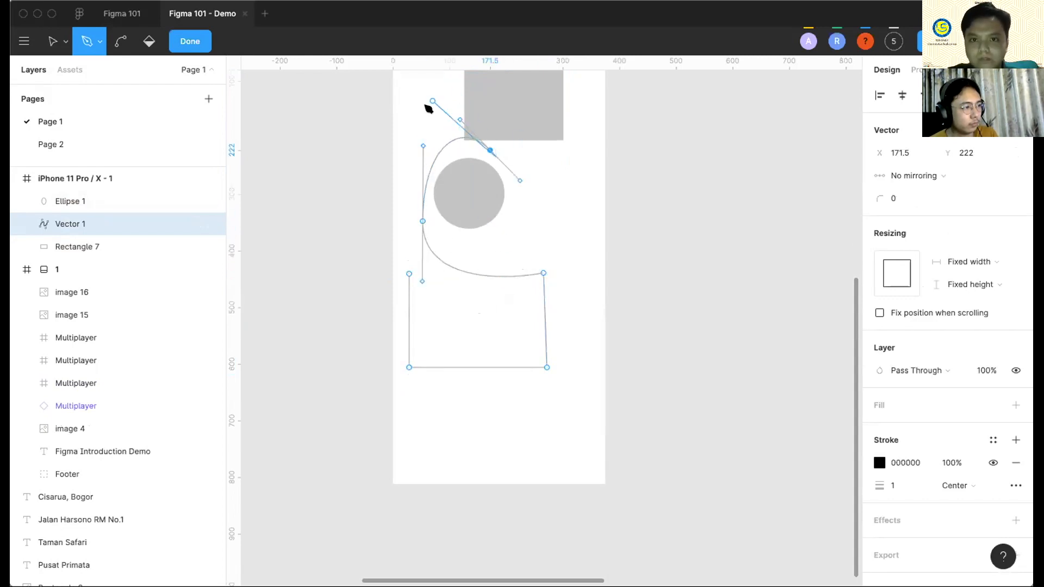
{"action": "left_click_drag", "start_coordinate": [422, 100], "coordinate": [399, 194]}
{"action": "left_click_drag", "start_coordinate": [403, 237], "coordinate": [407, 256]}
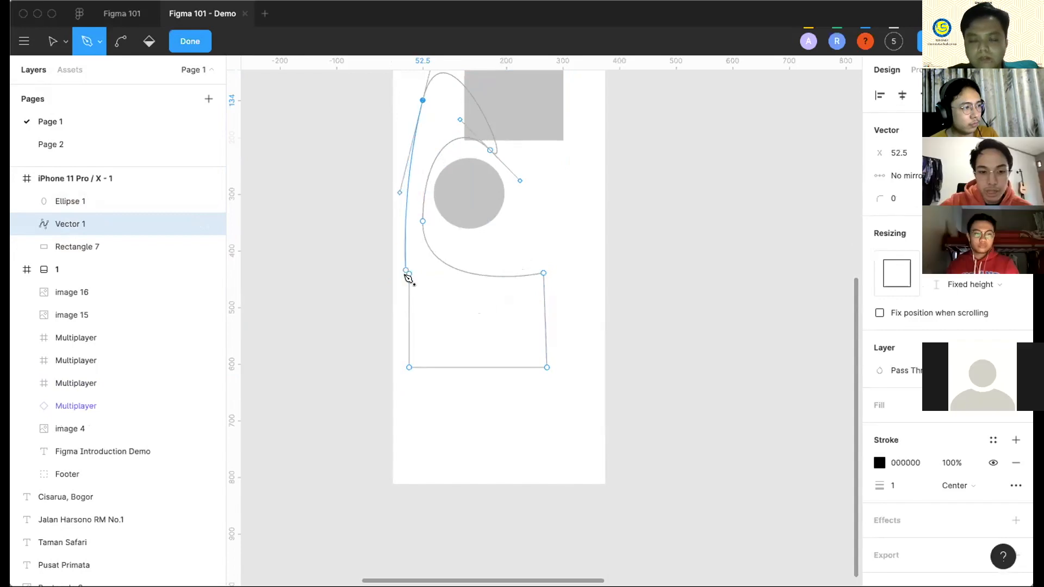
{"action": "left_click", "coordinate": [409, 273]}
{"action": "key", "text": "Escape"}
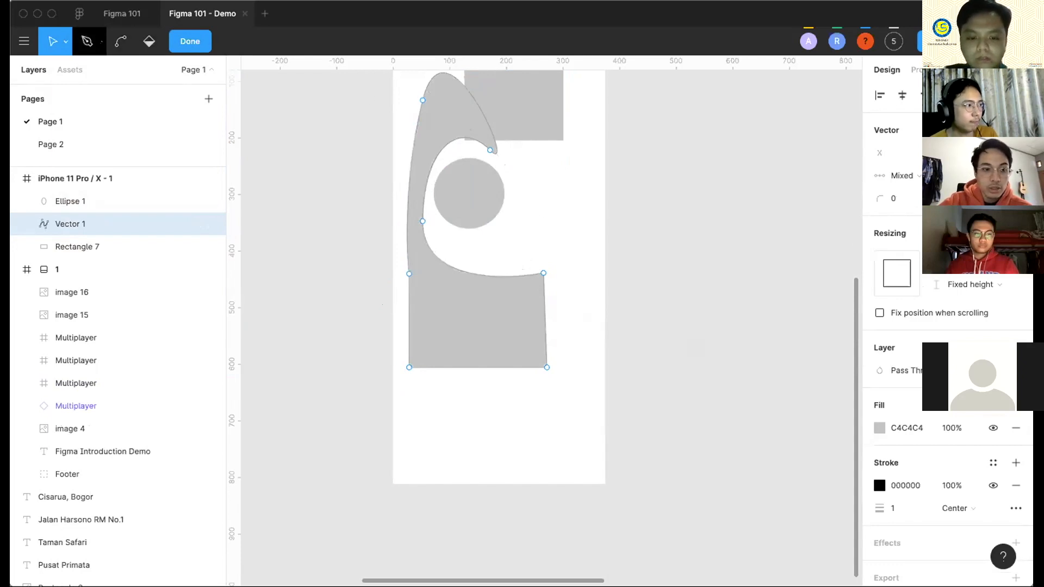
{"action": "key", "text": "Escape"}
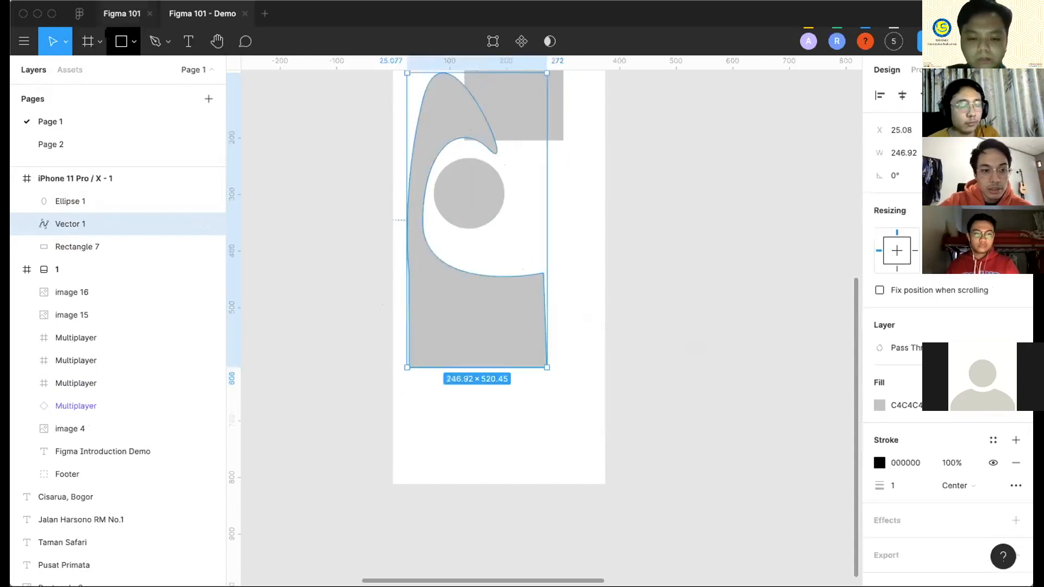
Draw two looping freehand strokes with the Pencil tool on the empty canvas beside the iPhone frame.
{"action": "left_click", "coordinate": [168, 41]}
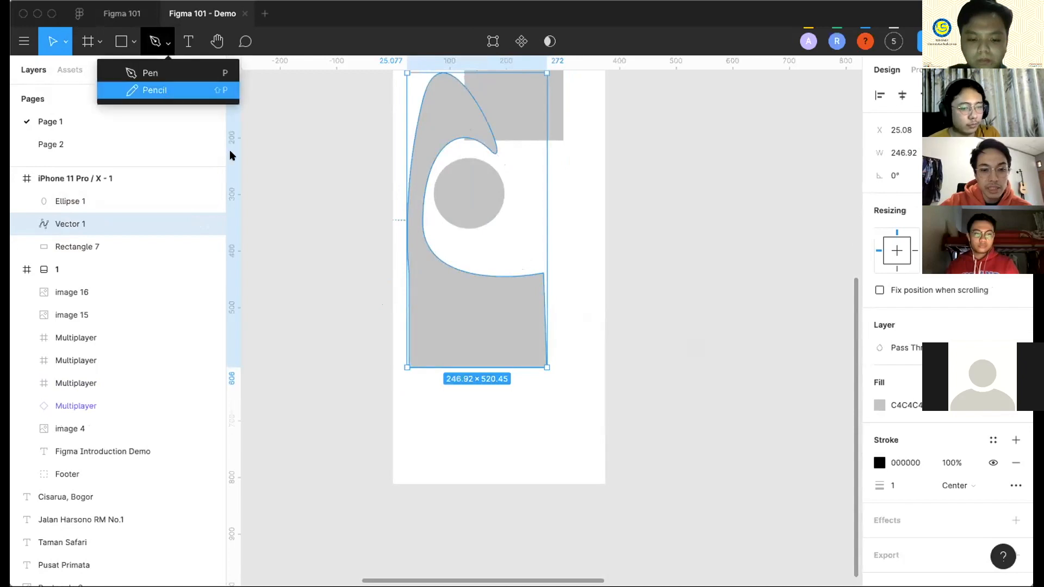
{"action": "left_click", "coordinate": [154, 90]}
{"action": "scroll", "coordinate": [650, 217], "scroll_direction": "up", "scroll_amount": 3}
{"action": "scroll", "coordinate": [649, 217], "scroll_direction": "right", "scroll_amount": 2}
{"action": "left_click_drag", "start_coordinate": [721, 127], "coordinate": [660, 281]}
{"action": "scroll", "coordinate": [756, 136], "scroll_direction": "right", "scroll_amount": 3}
{"action": "mouse_move", "coordinate": [688, 128]}
{"action": "left_mouse_down"}
{"action": "mouse_move", "coordinate": [748, 243]}
{"action": "mouse_move", "coordinate": [628, 324]}
{"action": "mouse_move", "coordinate": [622, 309]}
{"action": "mouse_move", "coordinate": [663, 285]}
{"action": "mouse_move", "coordinate": [673, 242]}
{"action": "mouse_move", "coordinate": [644, 222]}
{"action": "mouse_move", "coordinate": [685, 174]}
{"action": "mouse_move", "coordinate": [770, 238]}
{"action": "mouse_move", "coordinate": [766, 171]}
{"action": "mouse_move", "coordinate": [679, 310]}
{"action": "left_mouse_up"}
{"action": "scroll", "coordinate": [399, 274], "scroll_direction": "right", "scroll_amount": 2}
{"action": "scroll", "coordinate": [399, 274], "scroll_direction": "down", "scroll_amount": 1}
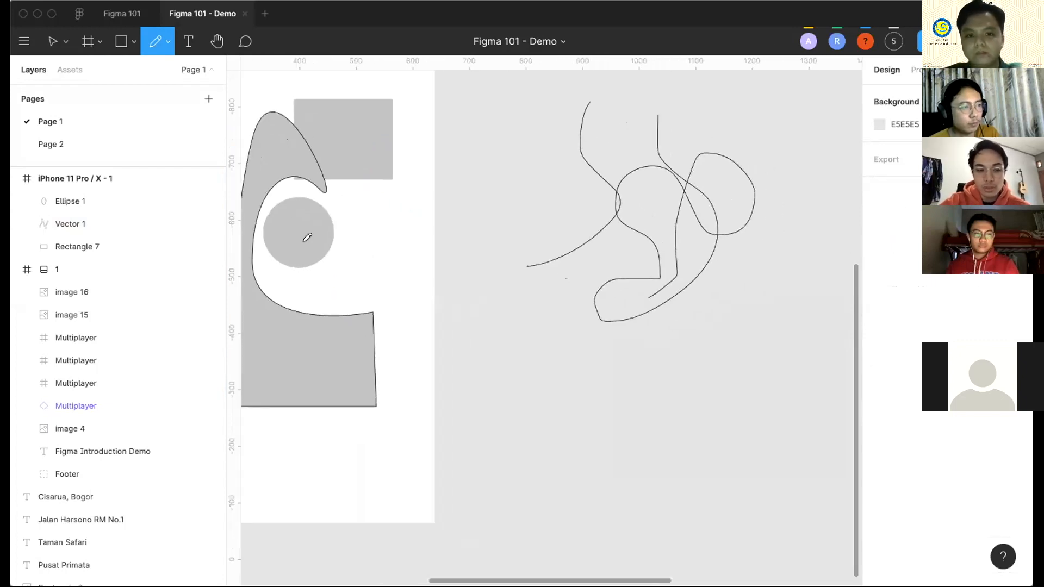
{"action": "scroll", "coordinate": [291, 222], "scroll_direction": "left", "scroll_amount": 3}
{"action": "scroll", "coordinate": [291, 221], "scroll_direction": "down", "scroll_amount": 1}
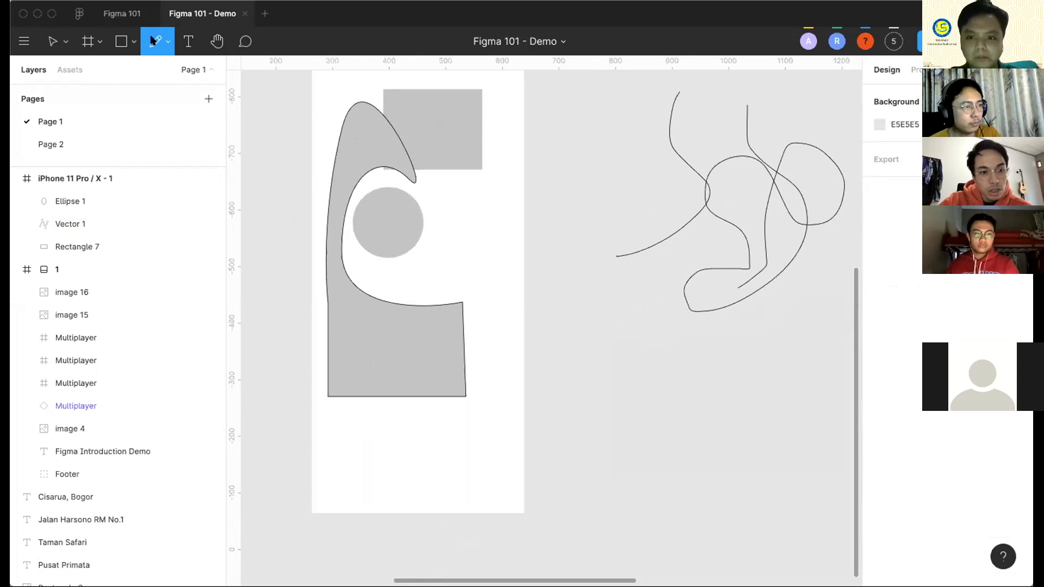
Move the 175 × 142 rectangle down to about X 149, Y 227 so it overlaps the circle's right side.
{"action": "left_click", "coordinate": [133, 41]}
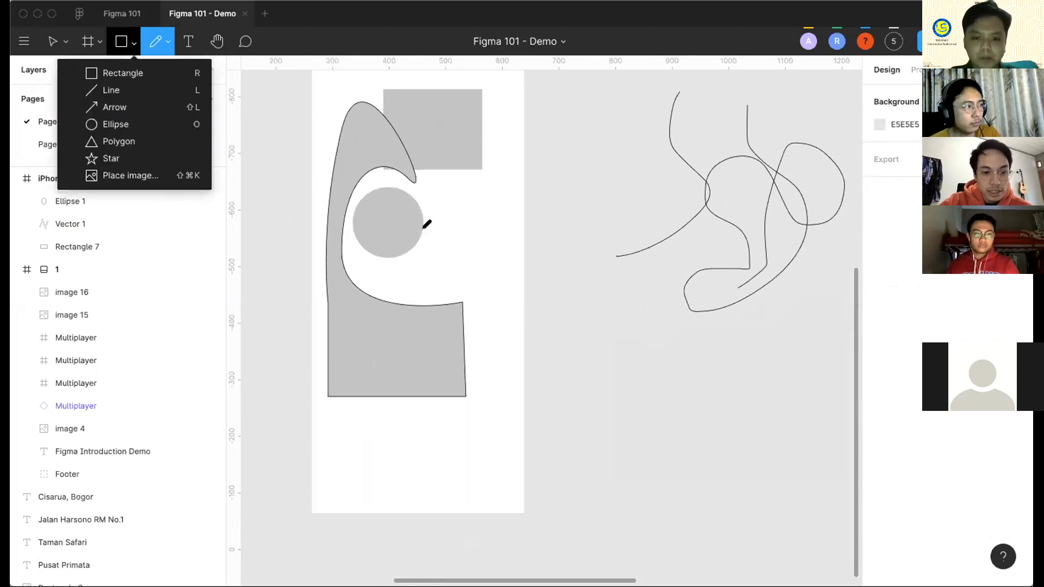
{"action": "key", "text": "v"}
{"action": "left_click_drag", "start_coordinate": [459, 156], "coordinate": [457, 223]}
{"action": "scroll", "coordinate": [450, 207], "scroll_direction": "up", "scroll_amount": 3}
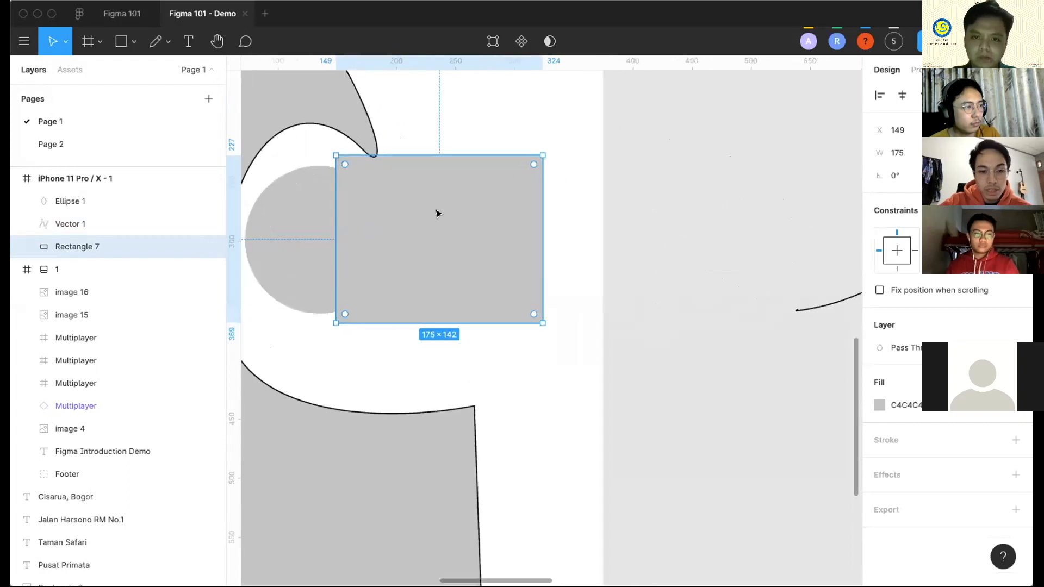
Edit the rectangle's vertices, pulling its top edge's midpoint down to about X 235, Y 273 for a V-shaped notch, and undo any extra move.
{"action": "double_click", "coordinate": [434, 214]}
{"action": "scroll", "coordinate": [343, 157], "scroll_direction": "up", "scroll_amount": 1}
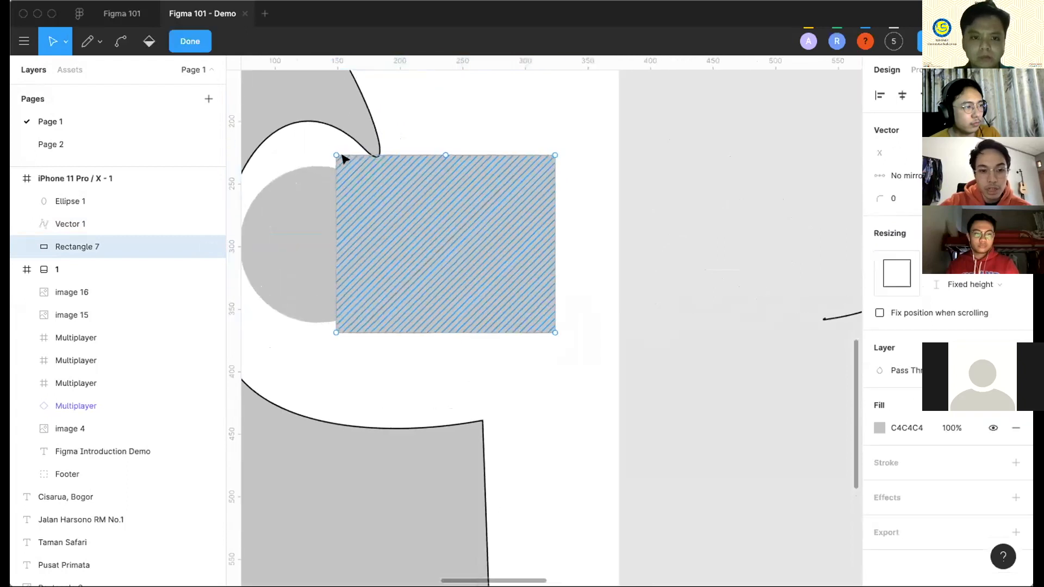
{"action": "scroll", "coordinate": [332, 154], "scroll_direction": "up", "scroll_amount": 2}
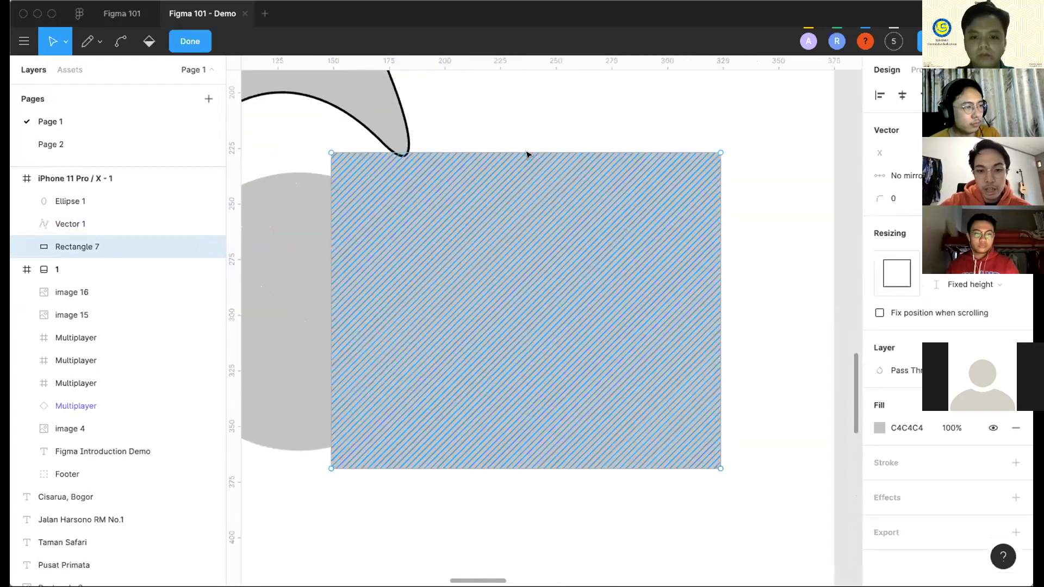
{"action": "scroll", "coordinate": [526, 155], "scroll_direction": "up", "scroll_amount": 1}
{"action": "scroll", "coordinate": [519, 185], "scroll_direction": "up", "scroll_amount": 1}
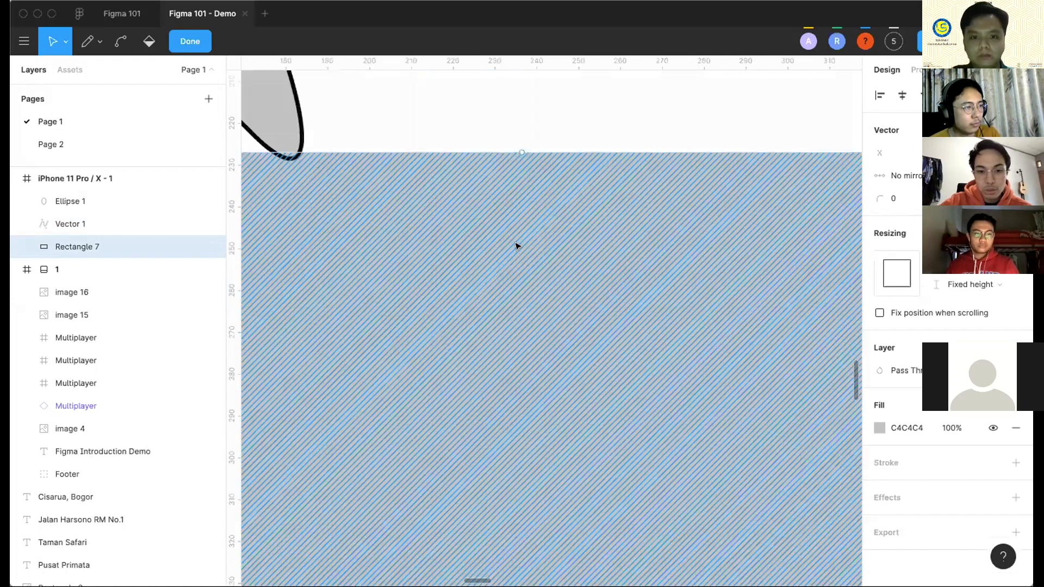
{"action": "scroll", "coordinate": [519, 206], "scroll_direction": "down", "scroll_amount": 3}
{"action": "left_click_drag", "start_coordinate": [518, 207], "coordinate": [588, 274]}
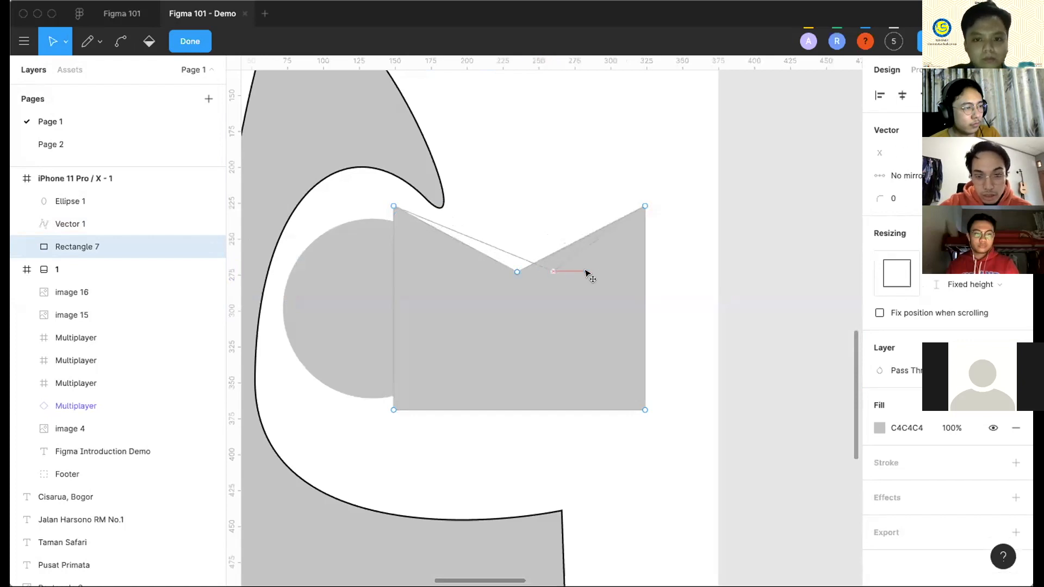
{"action": "key", "text": "super+z"}
{"action": "key", "text": "super+z"}
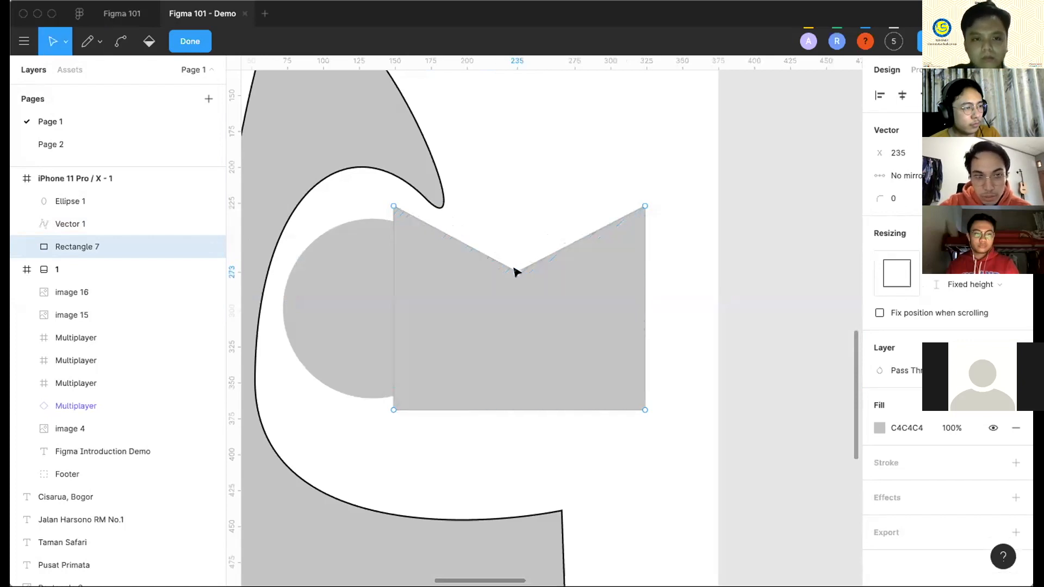
Curve the notch's middle point with the Bend tool, extending its handle up and to the left, and finish editing the rectangle.
{"action": "left_click", "coordinate": [119, 44]}
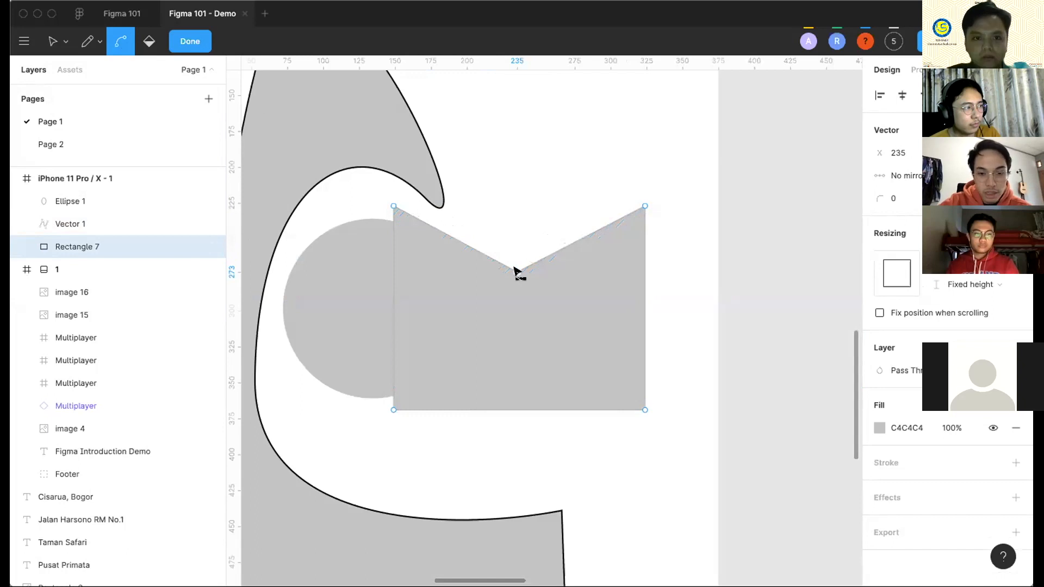
{"action": "mouse_move", "coordinate": [528, 269]}
{"action": "left_mouse_down"}
{"action": "mouse_move", "coordinate": [699, 272]}
{"action": "mouse_move", "coordinate": [471, 278]}
{"action": "mouse_move", "coordinate": [349, 240]}
{"action": "mouse_move", "coordinate": [361, 228]}
{"action": "left_mouse_up"}
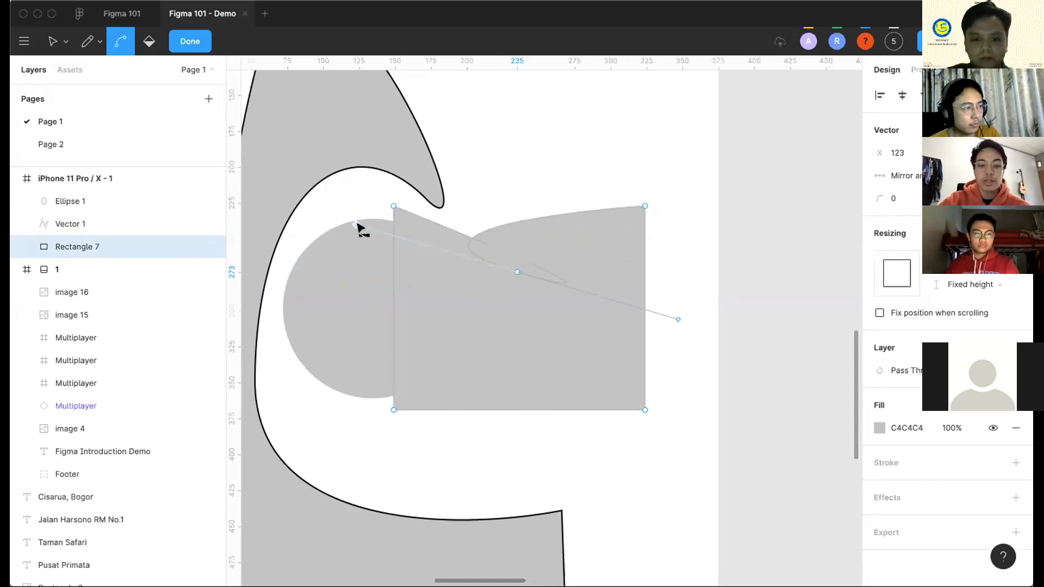
{"action": "scroll", "coordinate": [361, 228], "scroll_direction": "down", "scroll_amount": 5}
{"action": "key", "text": "Escape"}
{"action": "key", "text": "Escape"}
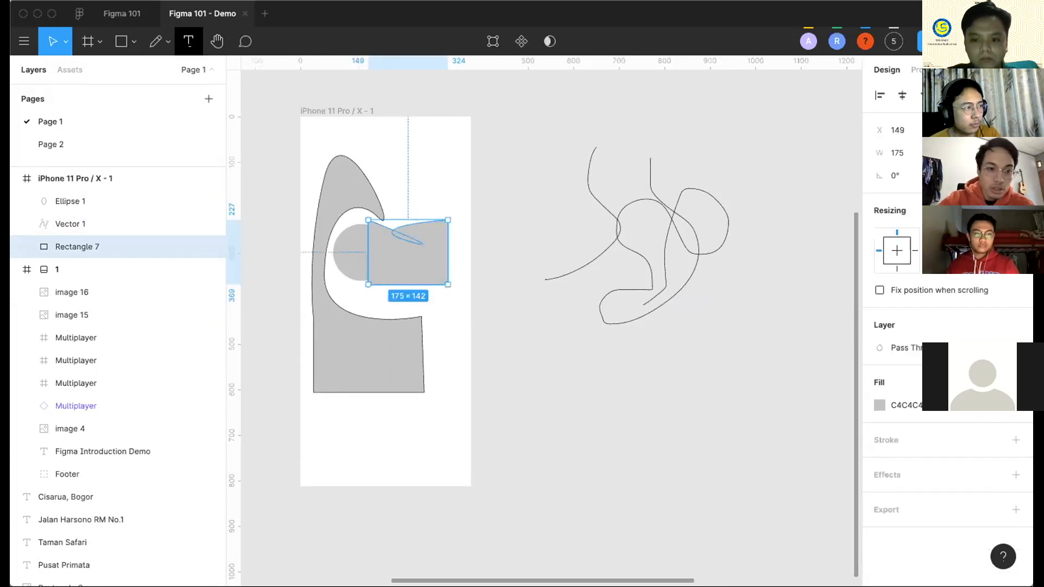
Add the text "tasada" below the pen-drawn shape in the iPhone frame.
{"action": "left_click", "coordinate": [188, 41]}
{"action": "left_click", "coordinate": [343, 414]}
{"action": "type", "text": "tasada"}
{"action": "left_click", "coordinate": [482, 431]}
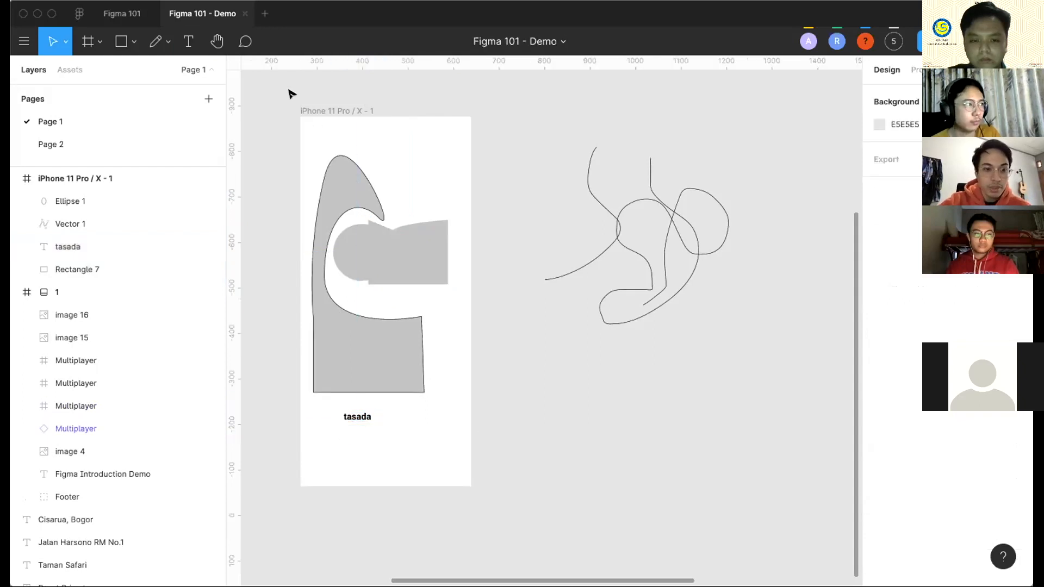
Pan the canvas around the iPhone frame and the pencil strokes with the Hand tool.
{"action": "left_click", "coordinate": [217, 41]}
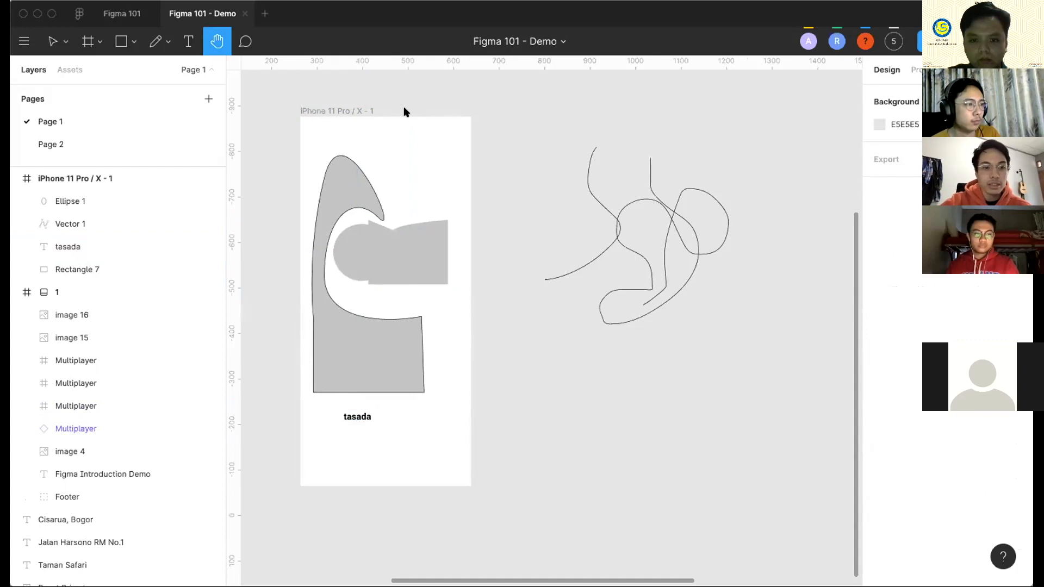
{"action": "key", "text": "v"}
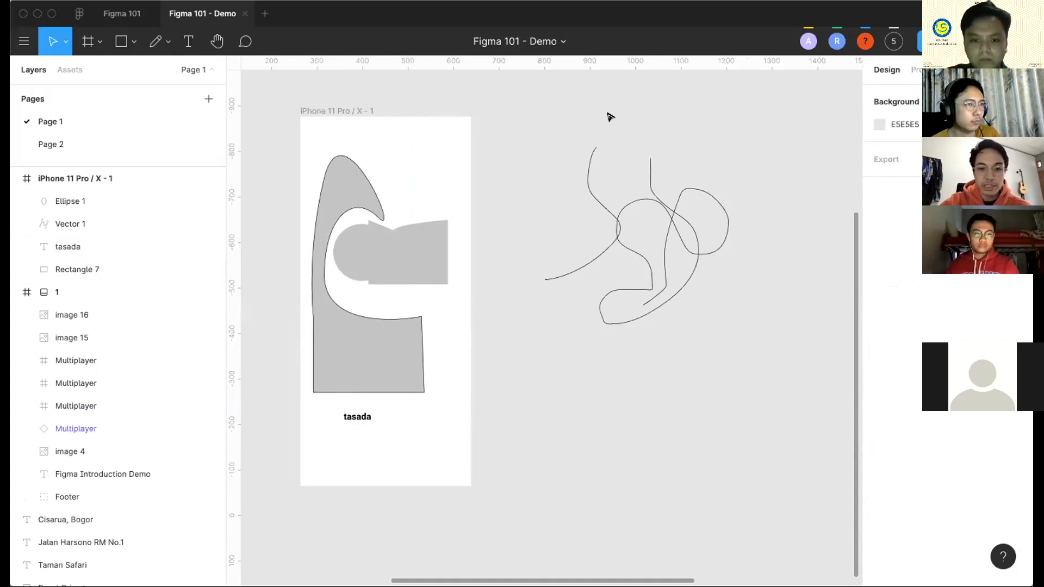
{"action": "key", "text": "space"}
{"action": "left_click_drag", "start_coordinate": [610, 117], "coordinate": [539, 112]}
{"action": "mouse_move", "coordinate": [591, 149]}
{"action": "left_mouse_down"}
{"action": "mouse_move", "coordinate": [382, 314]}
{"action": "mouse_move", "coordinate": [489, 289]}
{"action": "mouse_move", "coordinate": [443, 296]}
{"action": "mouse_move", "coordinate": [712, 326]}
{"action": "mouse_move", "coordinate": [489, 184]}
{"action": "mouse_move", "coordinate": [794, 92]}
{"action": "mouse_move", "coordinate": [483, 272]}
{"action": "mouse_move", "coordinate": [391, 448]}
{"action": "mouse_move", "coordinate": [647, 68]}
{"action": "mouse_move", "coordinate": [580, 196]}
{"action": "left_mouse_up"}
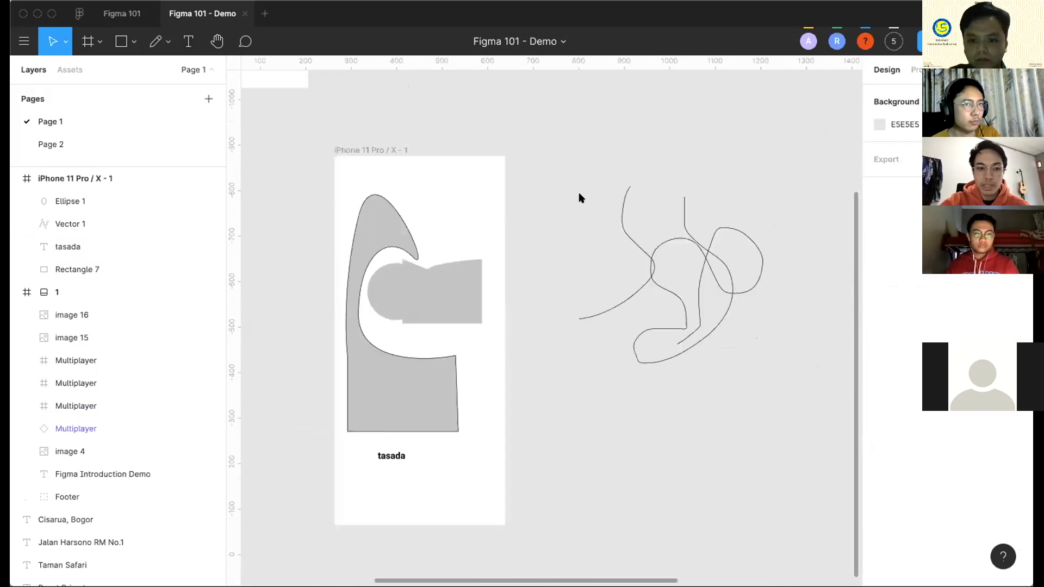
{"action": "scroll", "coordinate": [402, 227], "scroll_direction": "down", "scroll_amount": 2}
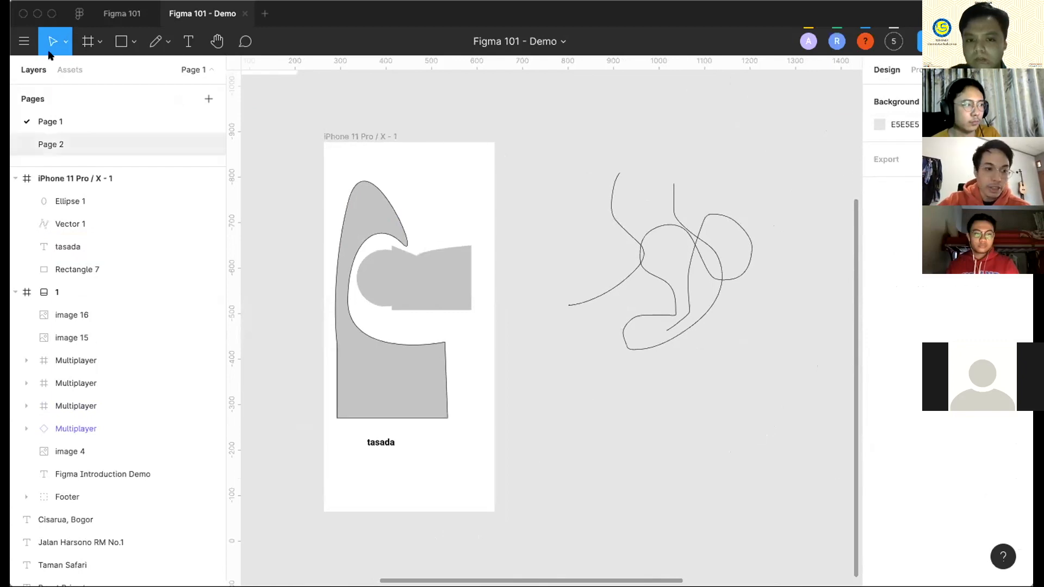
View the file's assets and return to the list of layers.
{"action": "left_click", "coordinate": [71, 70]}
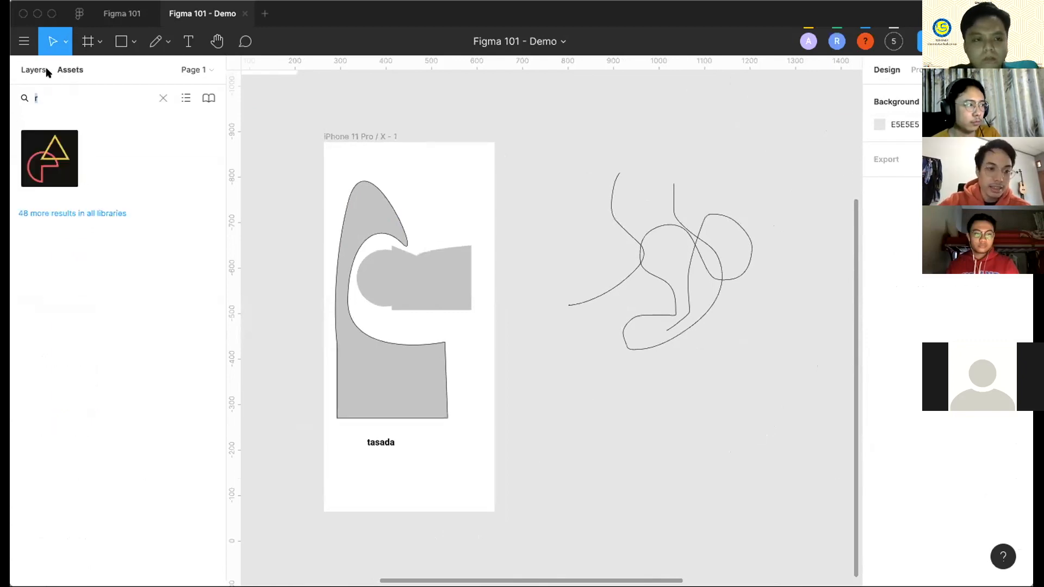
{"action": "left_click", "coordinate": [33, 69]}
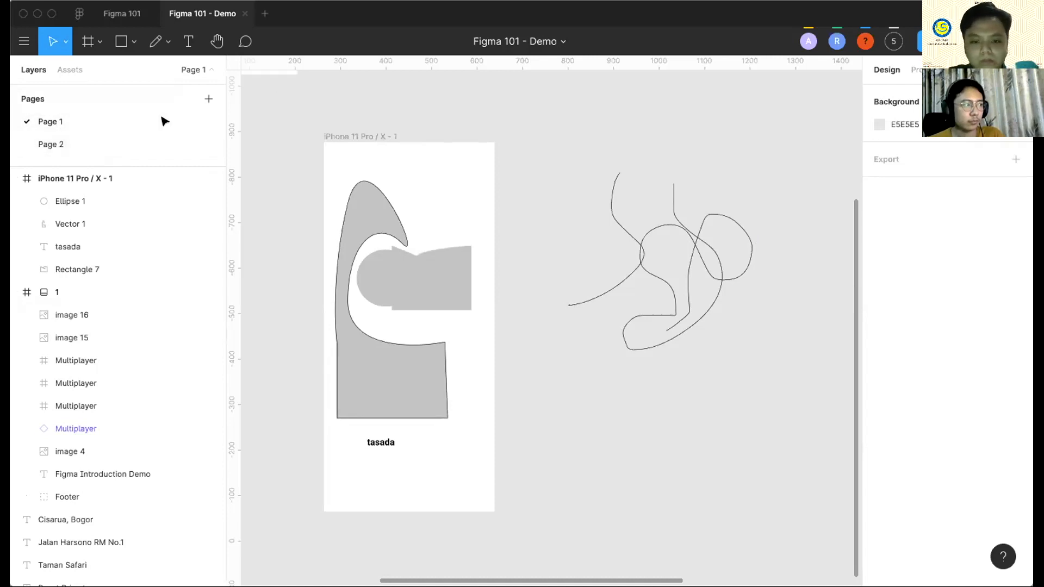
View all of Page 1's content, look over the frames on Page 2 and return to Page 1.
{"action": "scroll", "coordinate": [436, 171], "scroll_direction": "down", "scroll_amount": 5}
{"action": "scroll", "coordinate": [398, 166], "scroll_direction": "up", "scroll_amount": 1}
{"action": "scroll", "coordinate": [399, 170], "scroll_direction": "up", "scroll_amount": 1}
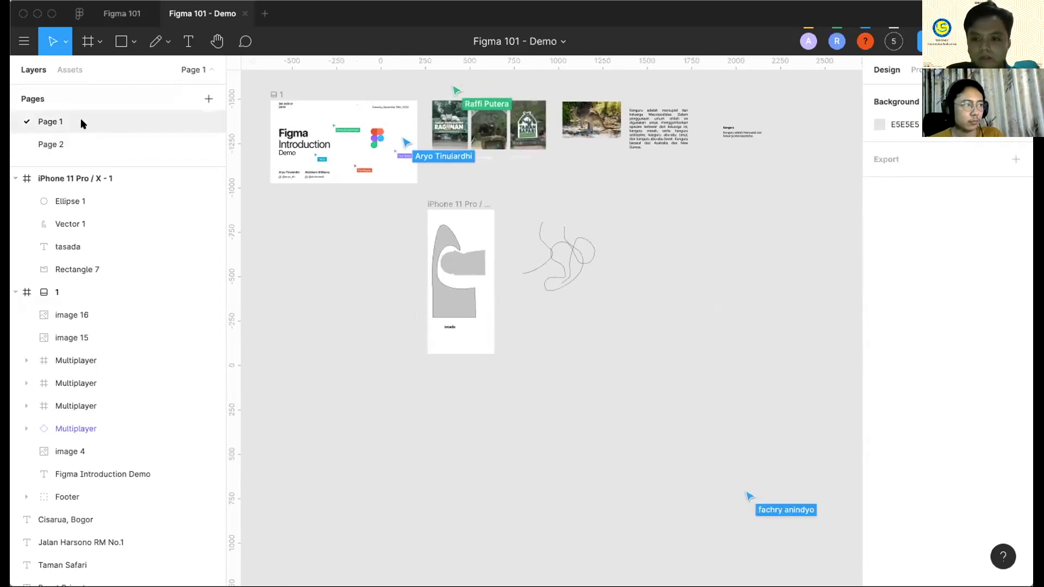
{"action": "left_click", "coordinate": [51, 144]}
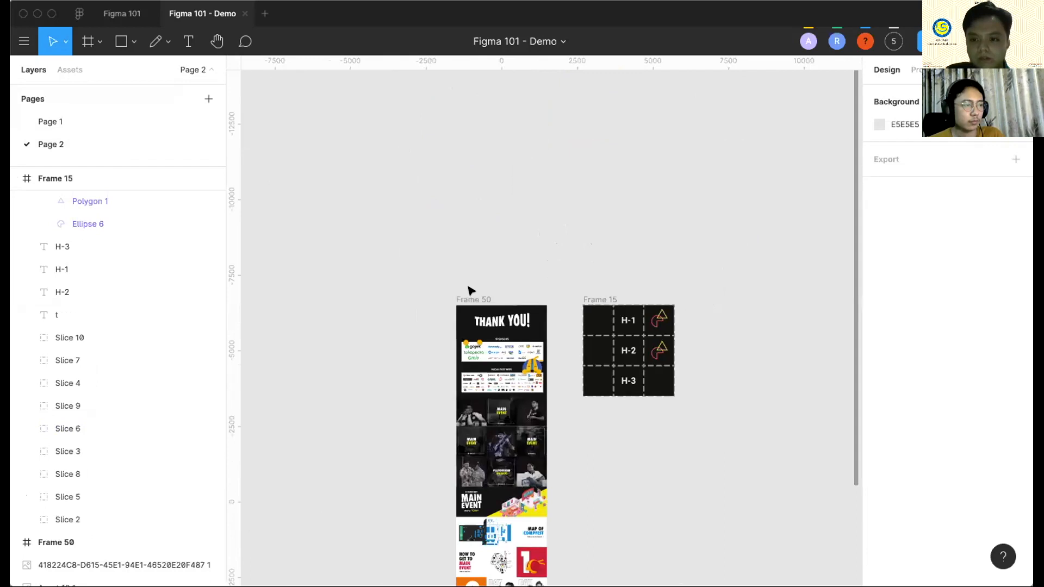
{"action": "scroll", "coordinate": [326, 317], "scroll_direction": "down", "scroll_amount": 2}
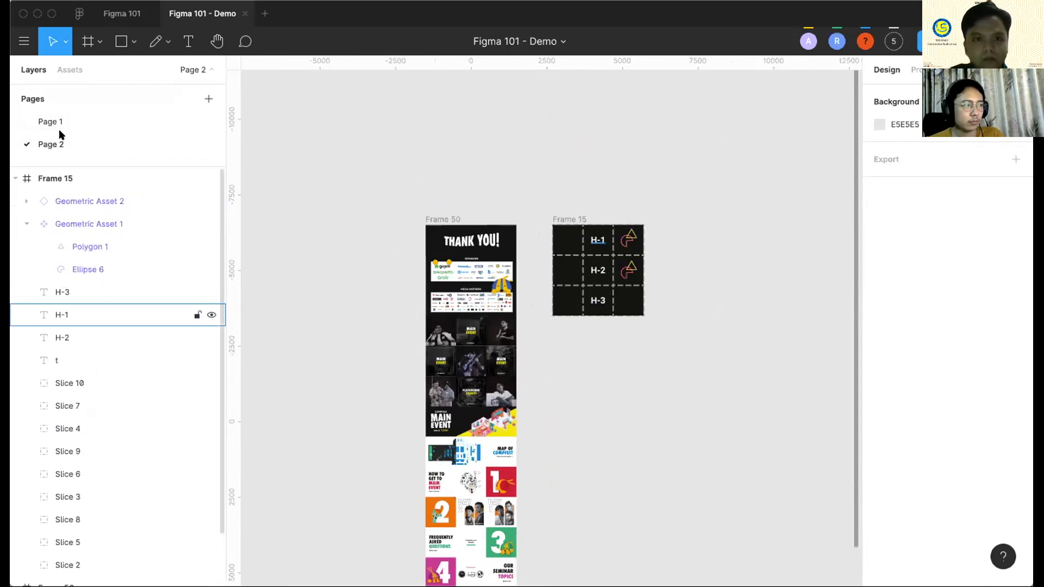
{"action": "left_click", "coordinate": [130, 125]}
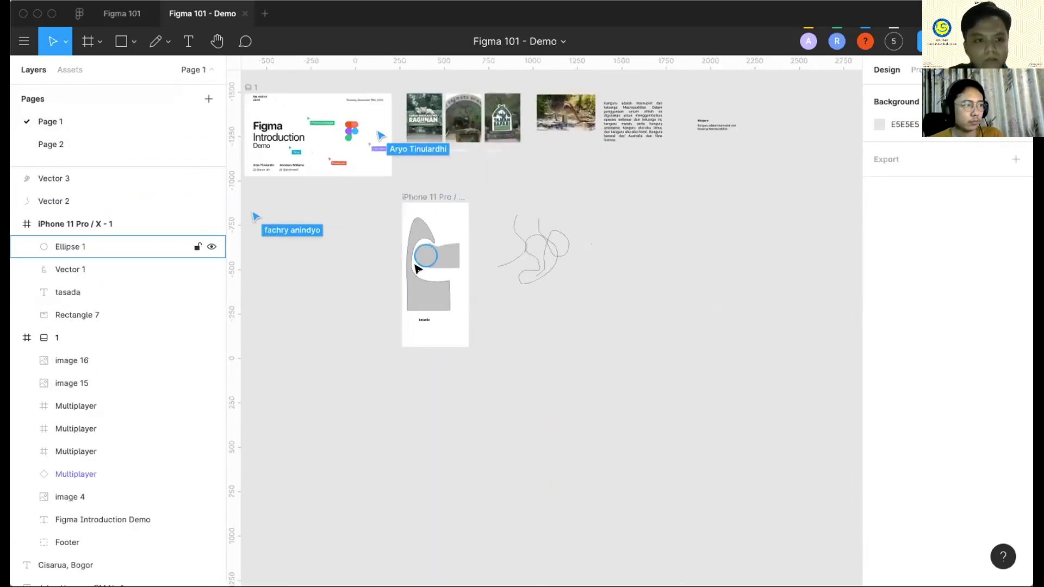
Fill the circle in the iPhone frame with dark red A71A1A.
{"action": "scroll", "coordinate": [417, 268], "scroll_direction": "up", "scroll_amount": 10}
{"action": "left_click", "coordinate": [478, 224]}
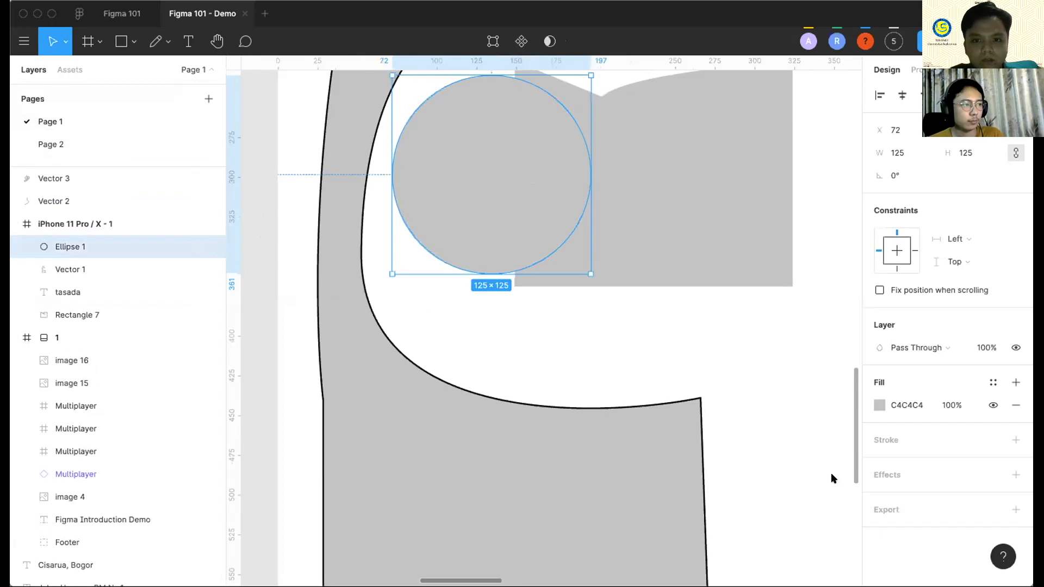
{"action": "left_click", "coordinate": [879, 404]}
{"action": "left_click_drag", "start_coordinate": [799, 324], "coordinate": [835, 288]}
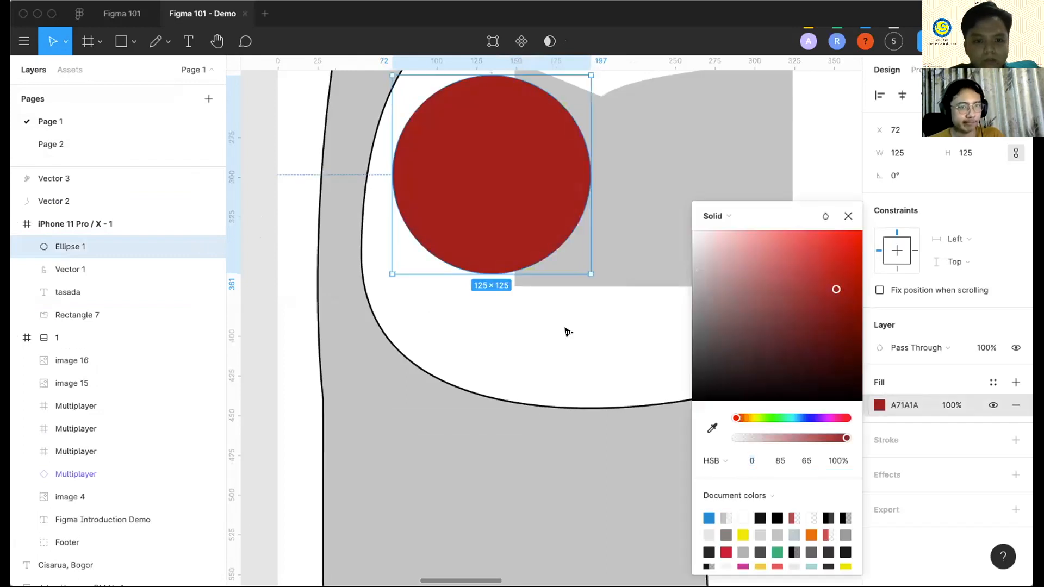
{"action": "scroll", "coordinate": [567, 332], "scroll_direction": "right", "scroll_amount": 1}
{"action": "key", "text": "Escape"}
{"action": "left_click", "coordinate": [98, 245]}
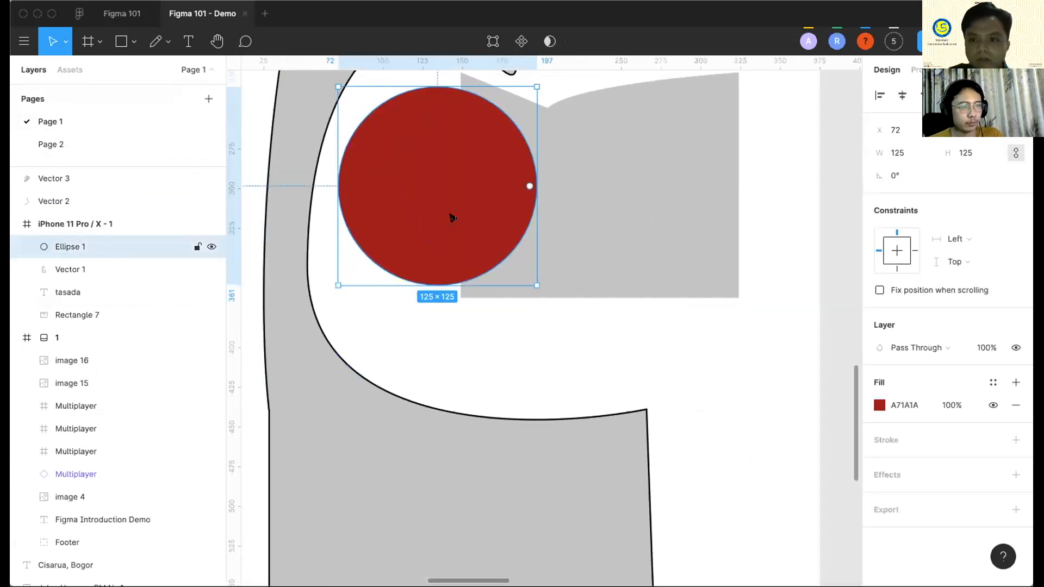
Reorder the iPhone frame's layers so the grey Rectangle 7 lies above the red circle.
{"action": "scroll", "coordinate": [453, 218], "scroll_direction": "down", "scroll_amount": 5}
{"action": "scroll", "coordinate": [335, 226], "scroll_direction": "down", "scroll_amount": 4}
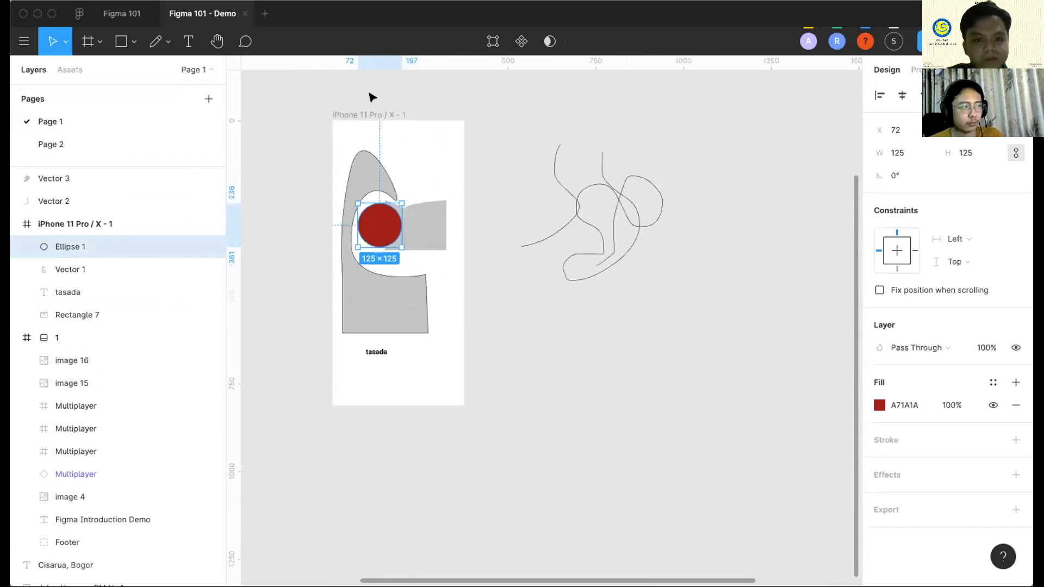
{"action": "left_click", "coordinate": [373, 113]}
{"action": "scroll", "coordinate": [408, 206], "scroll_direction": "up", "scroll_amount": 5}
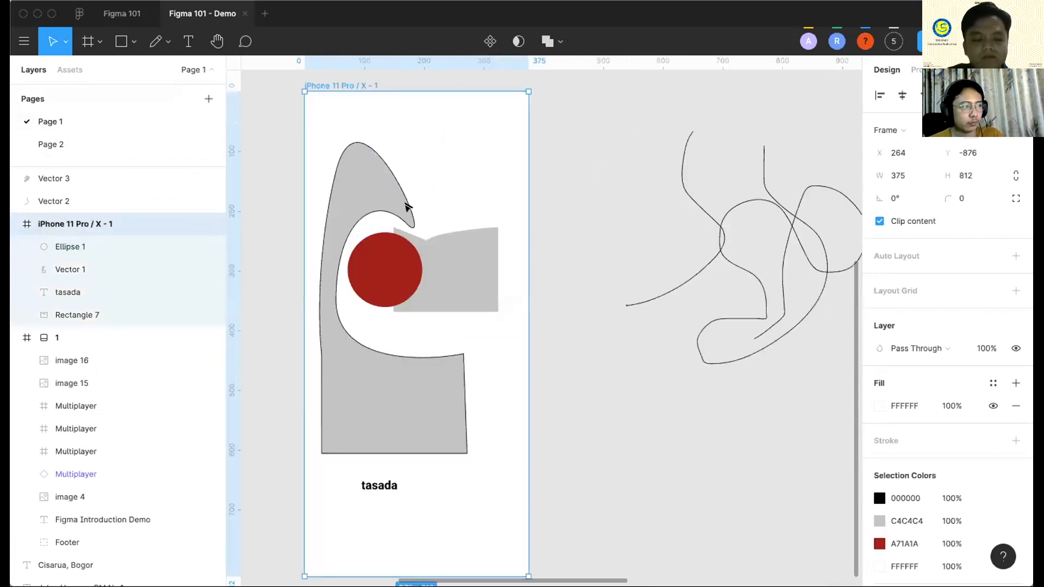
{"action": "left_click", "coordinate": [441, 251]}
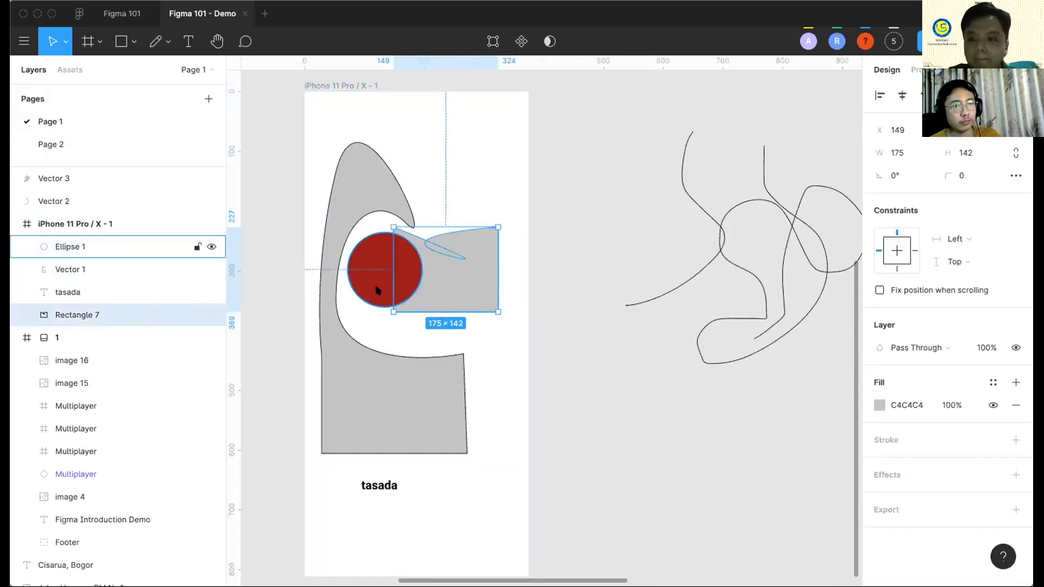
{"action": "left_click_drag", "start_coordinate": [85, 315], "coordinate": [88, 235]}
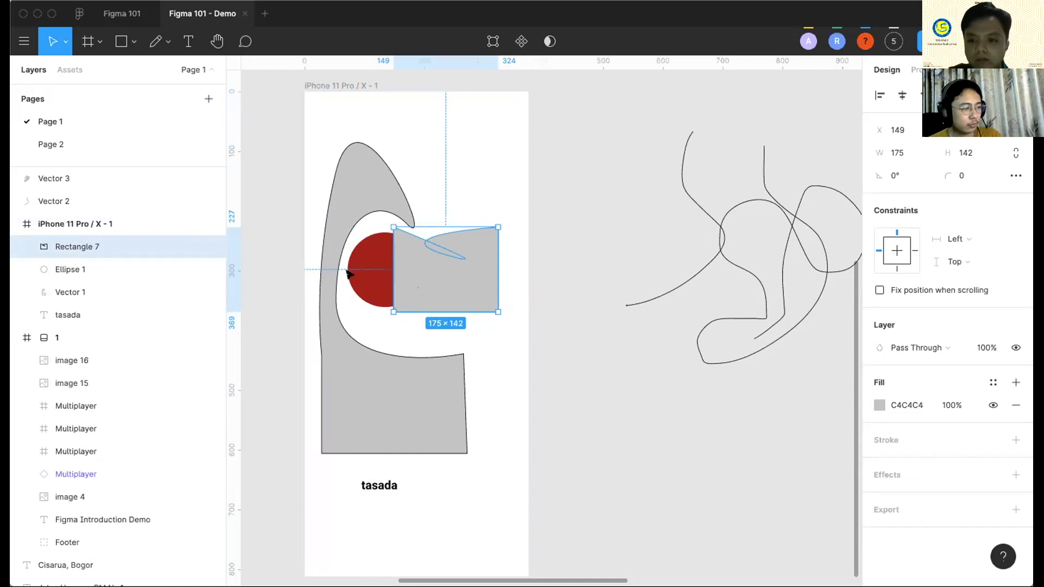
{"action": "left_click", "coordinate": [450, 188]}
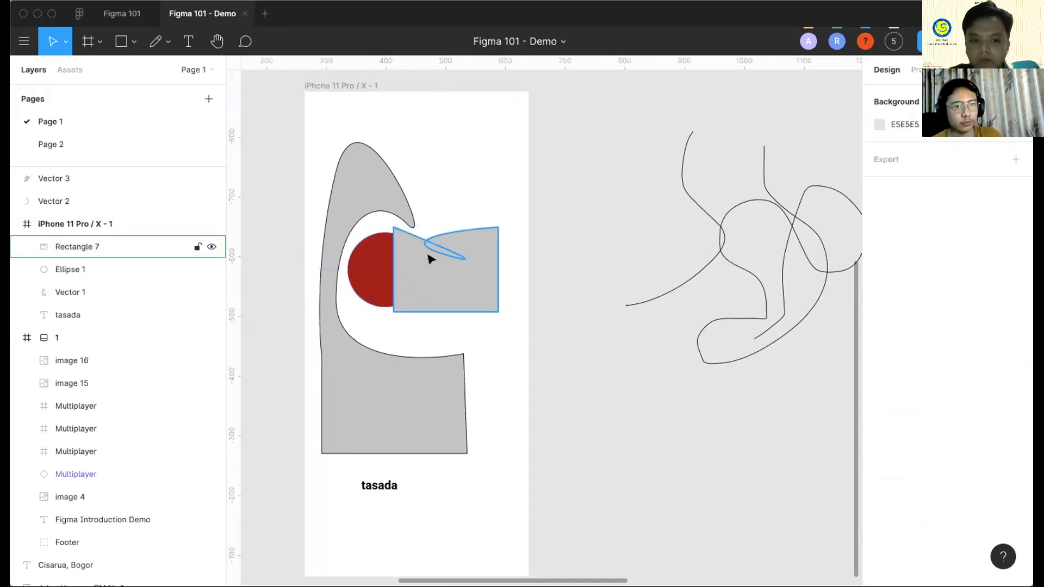
Shift the grey rectangle up and to the right, and place the red circle above it at X 174, Y 44.
{"action": "scroll", "coordinate": [425, 258], "scroll_direction": "down", "scroll_amount": 3}
{"action": "scroll", "coordinate": [431, 257], "scroll_direction": "up", "scroll_amount": 5}
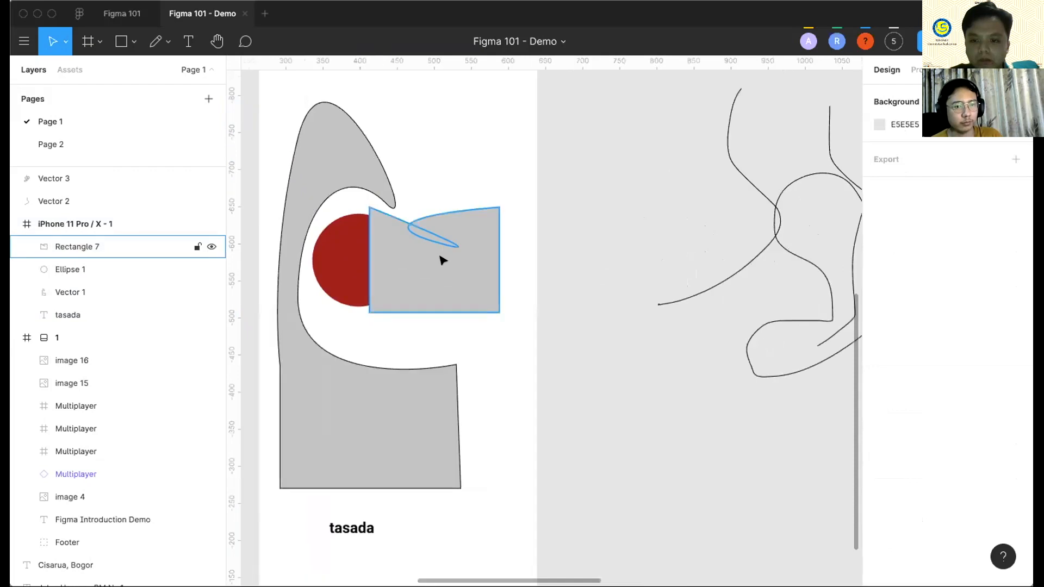
{"action": "left_click_drag", "start_coordinate": [444, 258], "coordinate": [470, 229]}
{"action": "scroll", "coordinate": [350, 289], "scroll_direction": "up", "scroll_amount": 1}
{"action": "left_click_drag", "start_coordinate": [354, 291], "coordinate": [424, 156]}
{"action": "scroll", "coordinate": [424, 156], "scroll_direction": "down", "scroll_amount": 5}
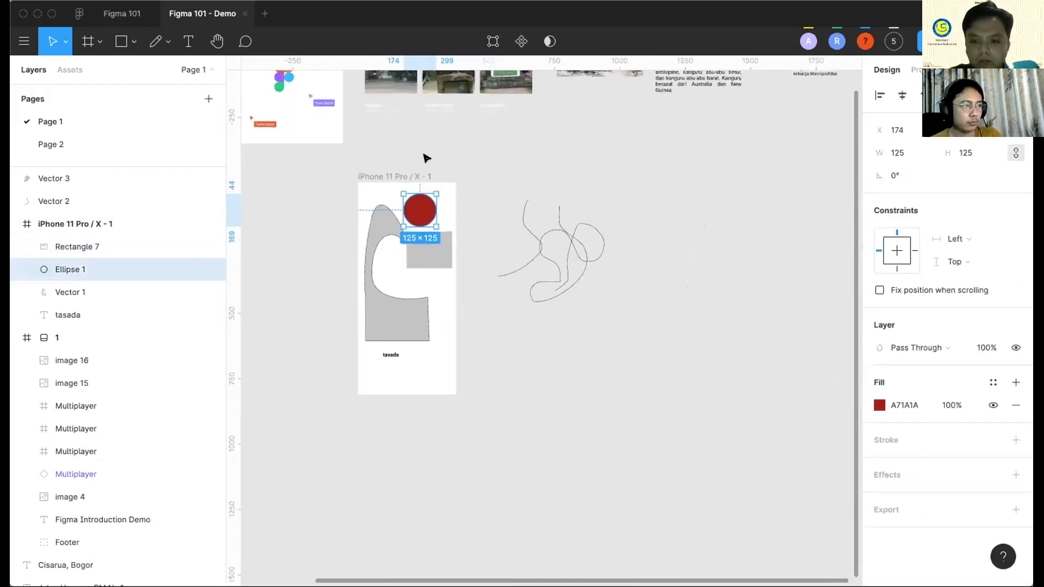
Put a copy of the kangaroo picture in the iPhone frame and size it 330 × 205.
{"action": "scroll", "coordinate": [426, 158], "scroll_direction": "up", "scroll_amount": 2}
{"action": "scroll", "coordinate": [425, 158], "scroll_direction": "down", "scroll_amount": 3}
{"action": "left_click_drag", "start_coordinate": [692, 75], "coordinate": [517, 269]}
{"action": "scroll", "coordinate": [586, 238], "scroll_direction": "up", "scroll_amount": 5}
{"action": "scroll", "coordinate": [585, 238], "scroll_direction": "left", "scroll_amount": 1}
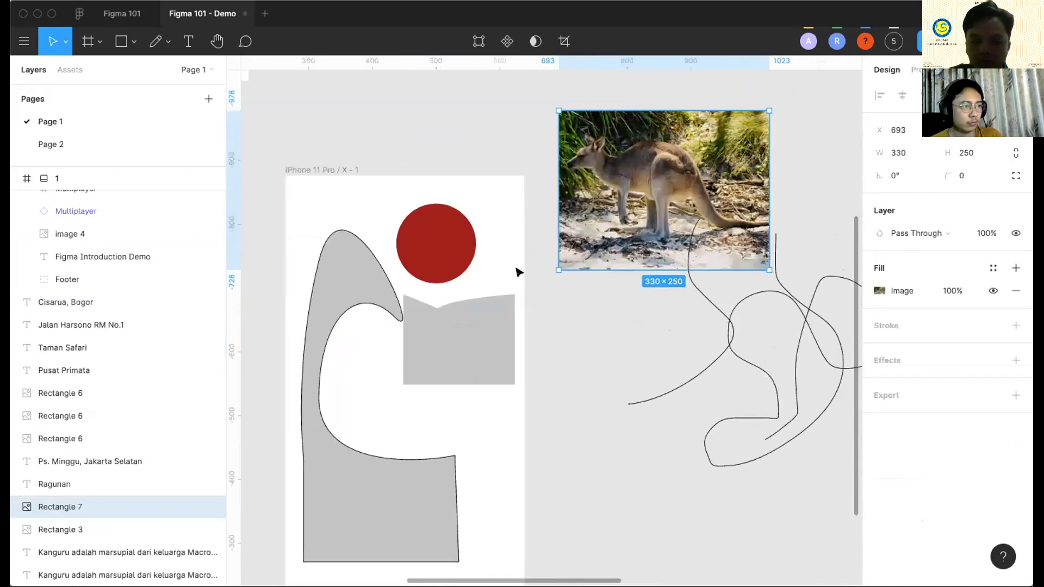
{"action": "left_click_drag", "start_coordinate": [459, 296], "coordinate": [405, 307]}
Position the copied kangaroo picture over the red circle at X 25, Y 74.
{"action": "scroll", "coordinate": [405, 306], "scroll_direction": "up", "scroll_amount": 5}
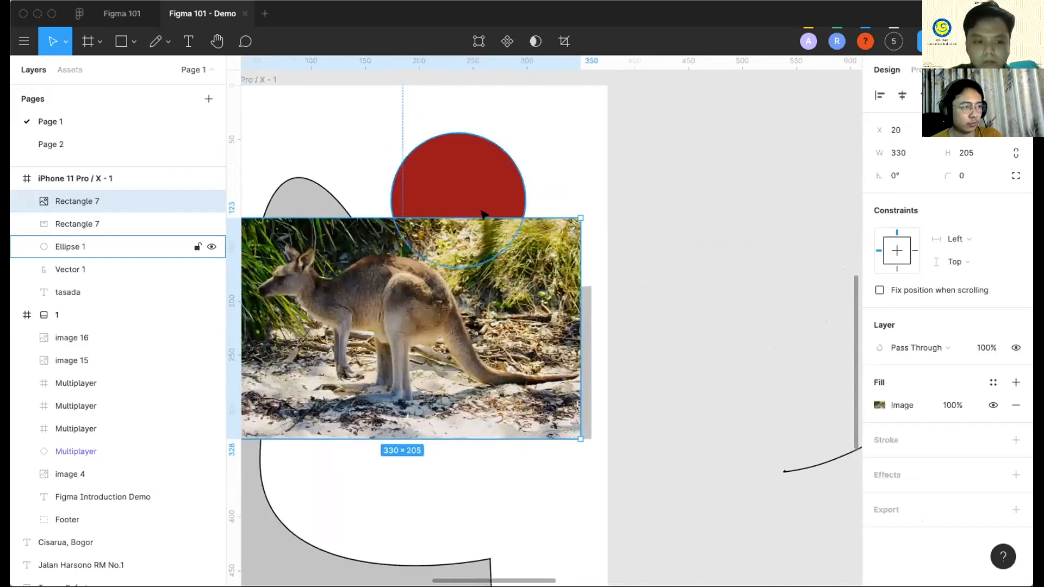
{"action": "left_click_drag", "start_coordinate": [500, 242], "coordinate": [502, 190]}
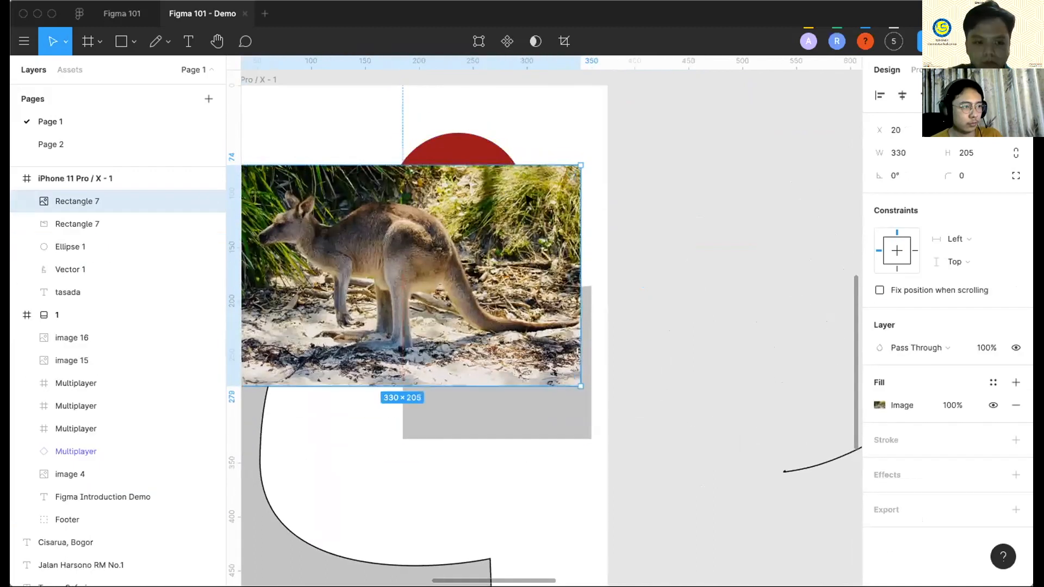
{"action": "key", "text": "Right"}
{"action": "key", "text": "Right"}
{"action": "key", "text": "Right"}
{"action": "key", "text": "Right"}
{"action": "key", "text": "Right"}
Mask the kangaroo picture with the red circle, leaving the grey rectangle out of the selection.
{"action": "scroll", "coordinate": [473, 175], "scroll_direction": "left", "scroll_amount": 2}
{"action": "scroll", "coordinate": [473, 172], "scroll_direction": "down", "scroll_amount": 4}
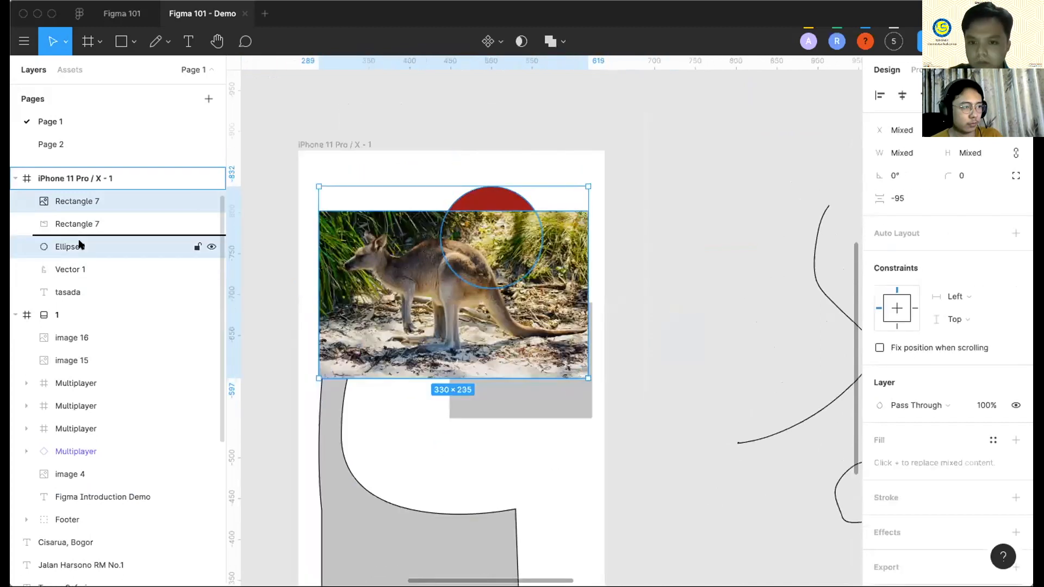
{"action": "left_click", "coordinate": [49, 246]}
{"action": "left_click", "coordinate": [56, 204], "text": "shift"}
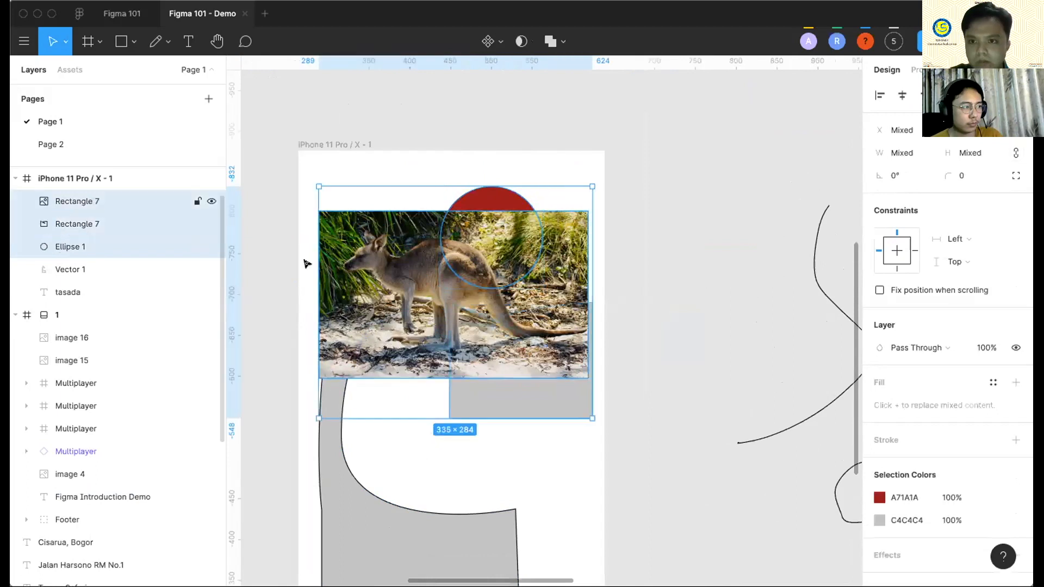
{"action": "left_click", "coordinate": [102, 246]}
{"action": "left_click", "coordinate": [84, 202], "text": "shift"}
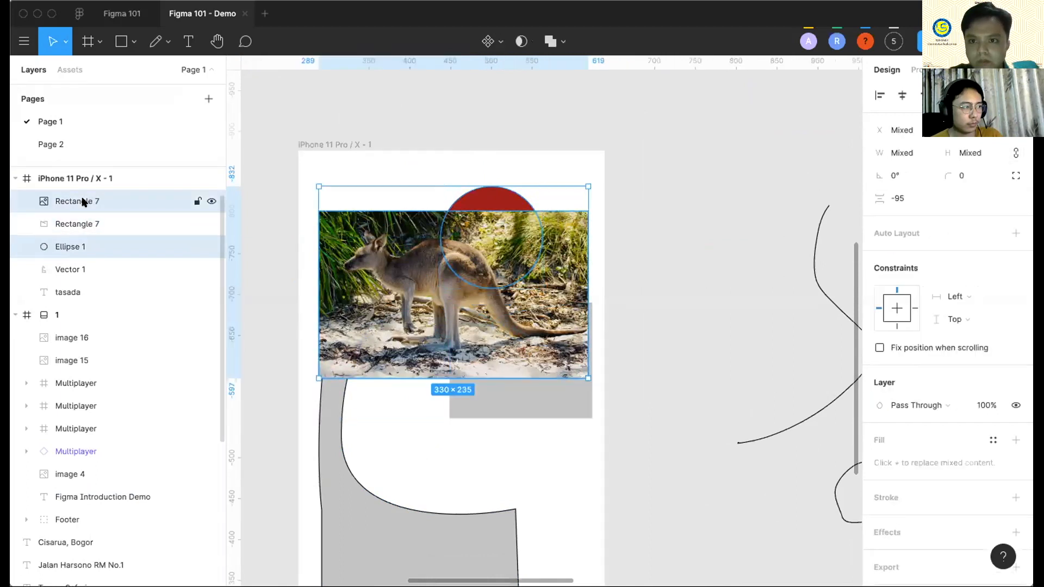
{"action": "right_click", "coordinate": [494, 203]}
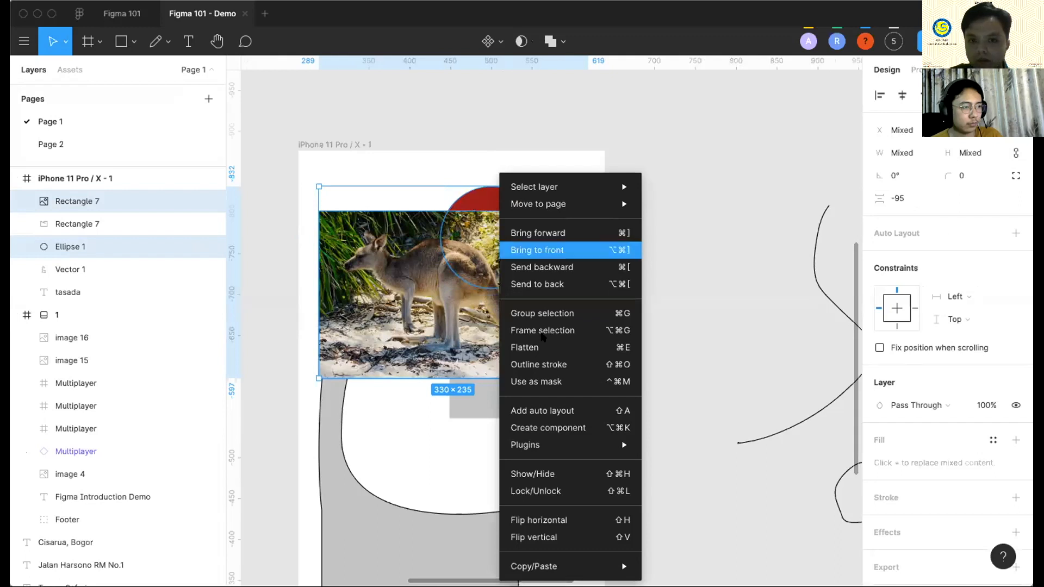
{"action": "left_click", "coordinate": [561, 382]}
Try moving the kangaroo picture inside its circular mask and undo the changes.
{"action": "double_click", "coordinate": [505, 260]}
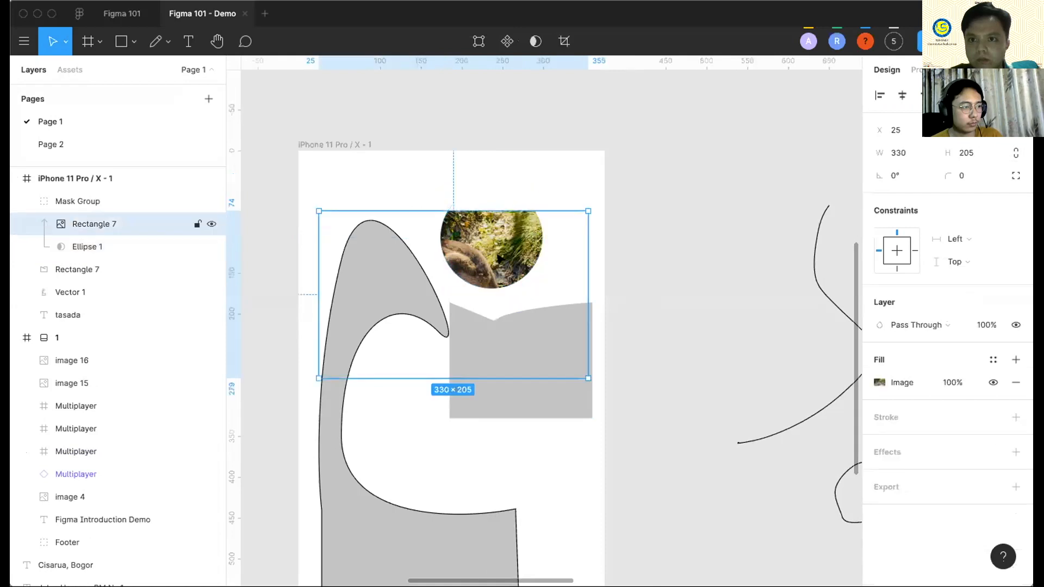
{"action": "double_click", "coordinate": [505, 258]}
{"action": "left_click_drag", "start_coordinate": [505, 235], "coordinate": [481, 247]}
{"action": "key", "text": "ctrl+z"}
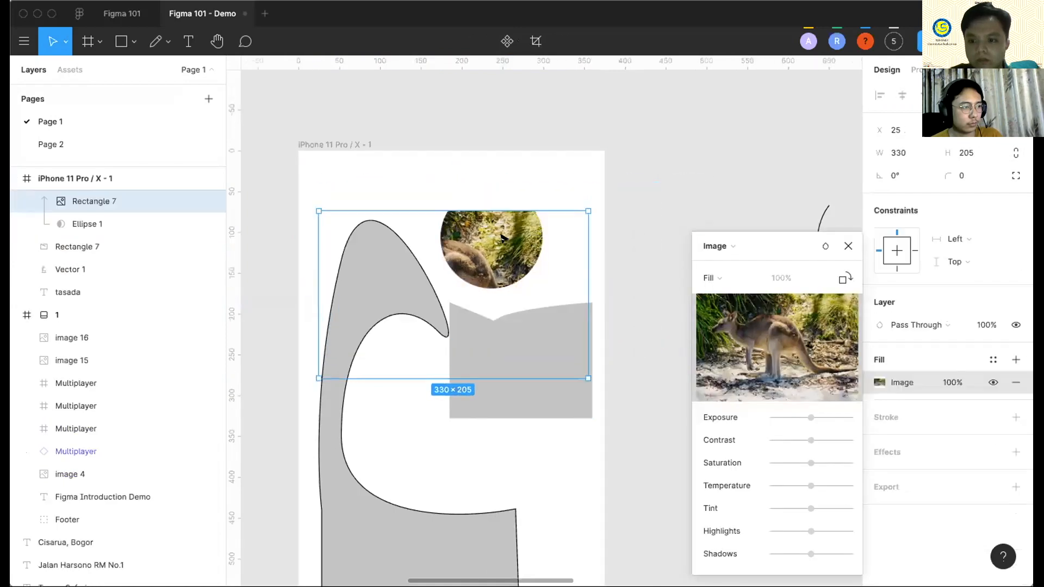
{"action": "key", "text": "ctrl+z"}
{"action": "key", "text": "ctrl+z"}
{"action": "key", "text": "ctrl+z"}
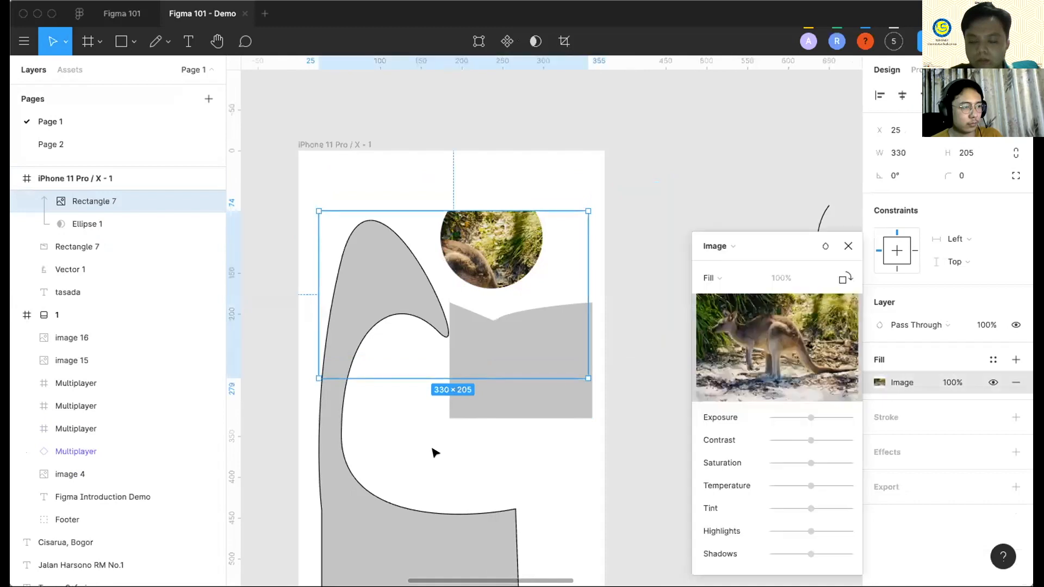
Delete the kangaroo picture from the mask group in the iPhone frame.
{"action": "scroll", "coordinate": [433, 452], "scroll_direction": "down", "scroll_amount": 2}
{"action": "scroll", "coordinate": [450, 406], "scroll_direction": "down", "scroll_amount": 5}
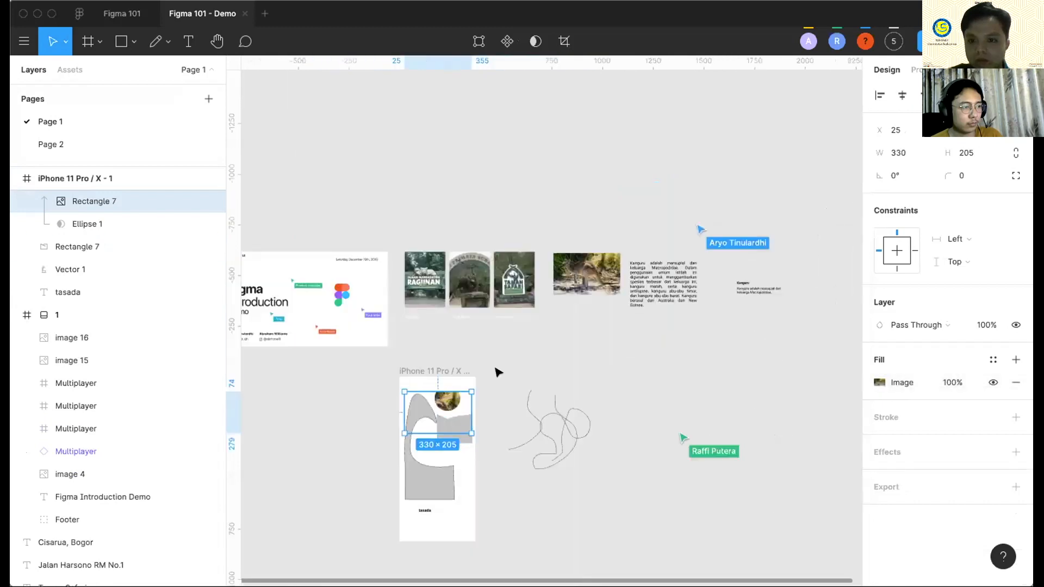
{"action": "key", "text": "Delete"}
{"action": "scroll", "coordinate": [417, 405], "scroll_direction": "up", "scroll_amount": 4}
{"action": "scroll", "coordinate": [415, 402], "scroll_direction": "down", "scroll_amount": 2}
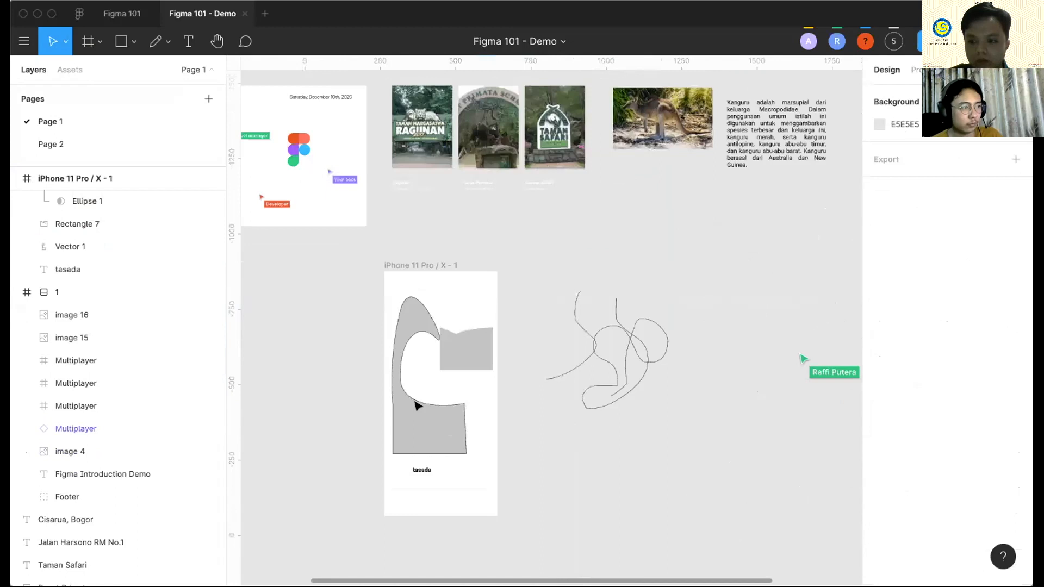
Move the two pencil strokes together to the empty canvas on the left side of the iPhone frame.
{"action": "mouse_move", "coordinate": [694, 425]}
{"action": "left_mouse_down"}
{"action": "mouse_move", "coordinate": [563, 279]}
{"action": "mouse_move", "coordinate": [314, 273]}
{"action": "left_mouse_up"}
{"action": "scroll", "coordinate": [562, 278], "scroll_direction": "down", "scroll_amount": 1}
{"action": "scroll", "coordinate": [562, 279], "scroll_direction": "left", "scroll_amount": 1}
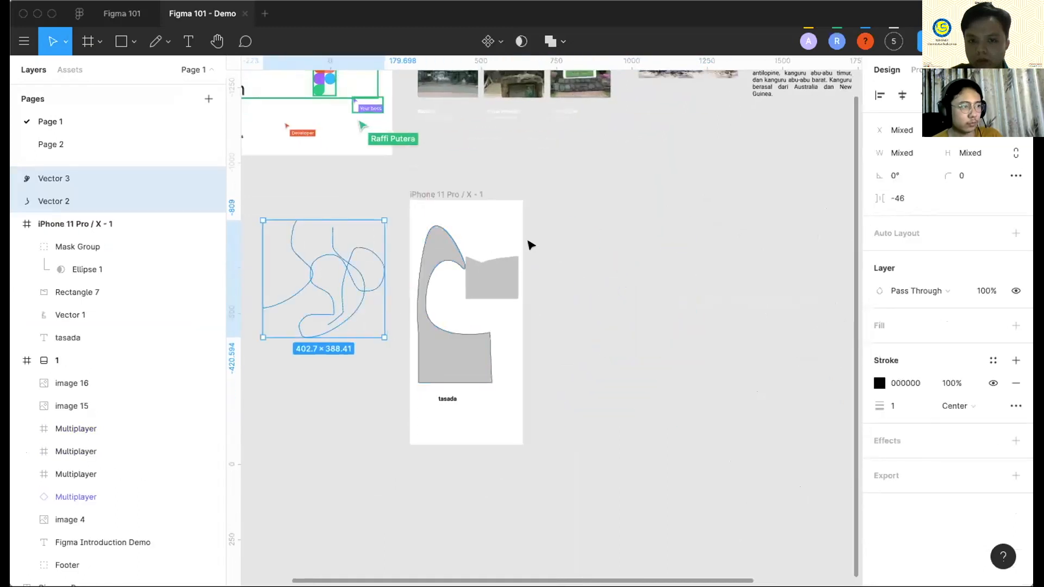
{"action": "scroll", "coordinate": [555, 234], "scroll_direction": "right", "scroll_amount": 2}
{"action": "scroll", "coordinate": [554, 234], "scroll_direction": "down", "scroll_amount": 1}
{"action": "scroll", "coordinate": [588, 224], "scroll_direction": "left", "scroll_amount": 2}
{"action": "scroll", "coordinate": [588, 225], "scroll_direction": "up", "scroll_amount": 1}
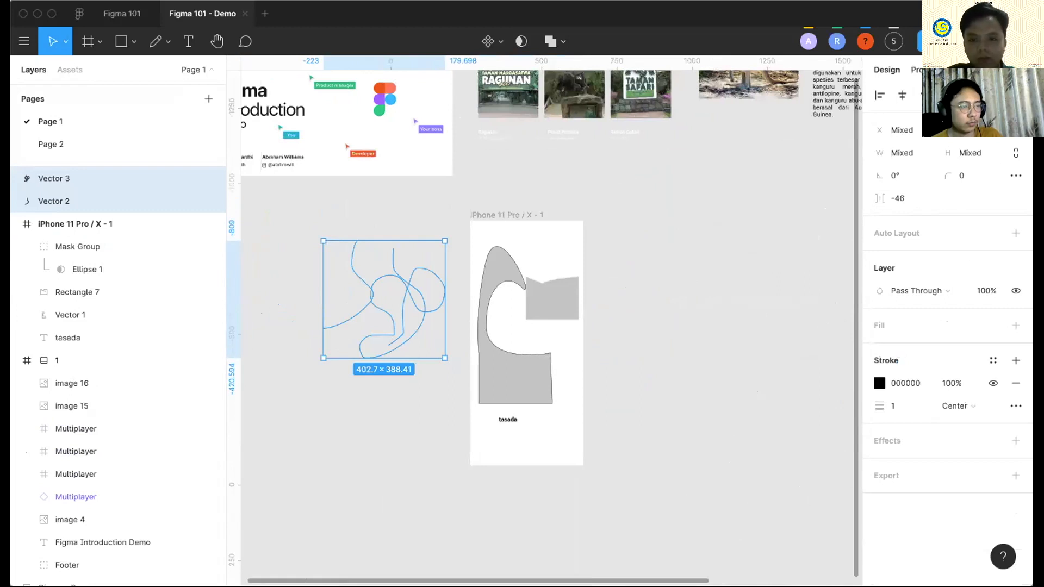
{"action": "scroll", "coordinate": [599, 244], "scroll_direction": "left", "scroll_amount": 2}
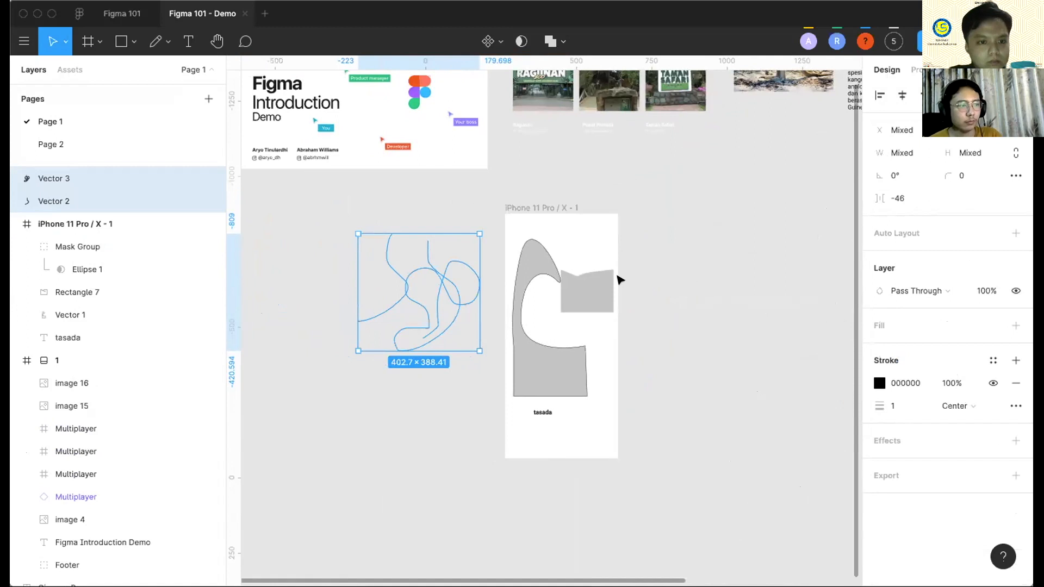
Draw a rectangle about 126 × 96 above the grey notched shape in the iPhone frame.
{"action": "scroll", "coordinate": [584, 292], "scroll_direction": "left", "scroll_amount": 2}
{"action": "scroll", "coordinate": [584, 292], "scroll_direction": "up", "scroll_amount": 3}
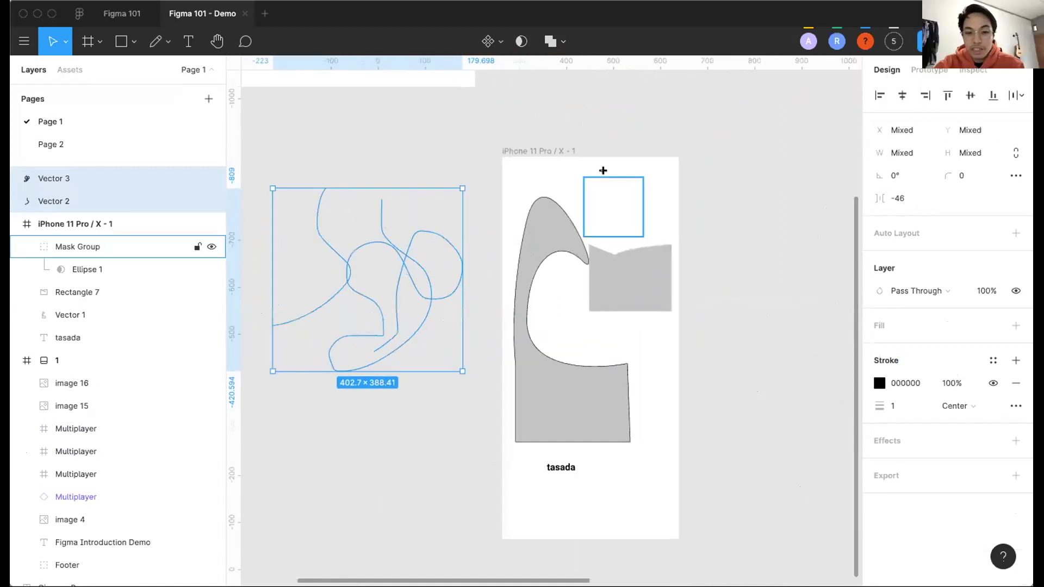
{"action": "key", "text": "r"}
{"action": "left_click_drag", "start_coordinate": [591, 171], "coordinate": [650, 217]}
{"action": "scroll", "coordinate": [650, 217], "scroll_direction": "up", "scroll_amount": 3}
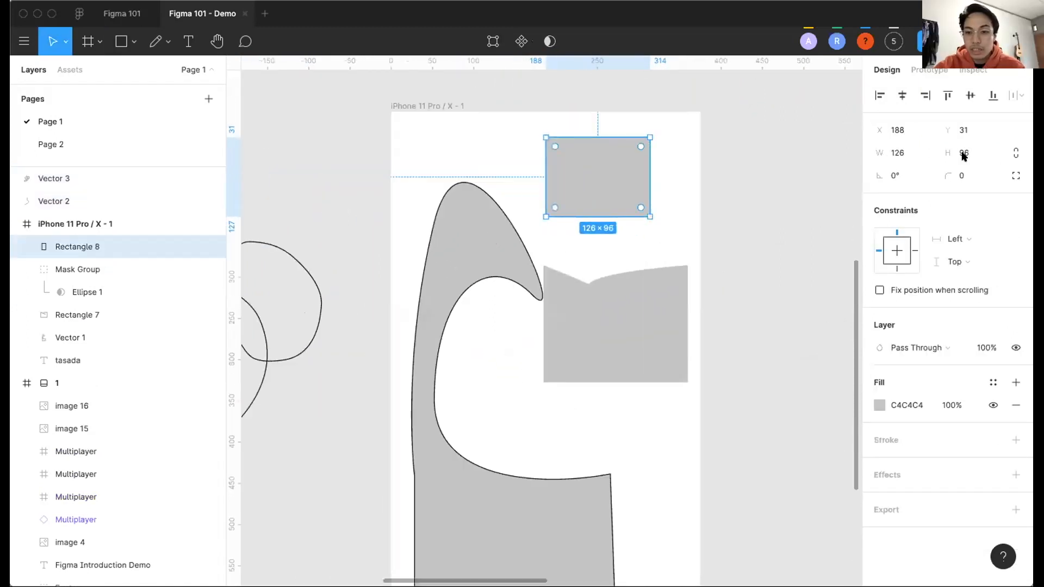
Set the new rectangle's height to 120.
{"action": "left_click", "coordinate": [966, 153]}
{"action": "type", "text": "10"}
{"action": "key", "text": "Return"}
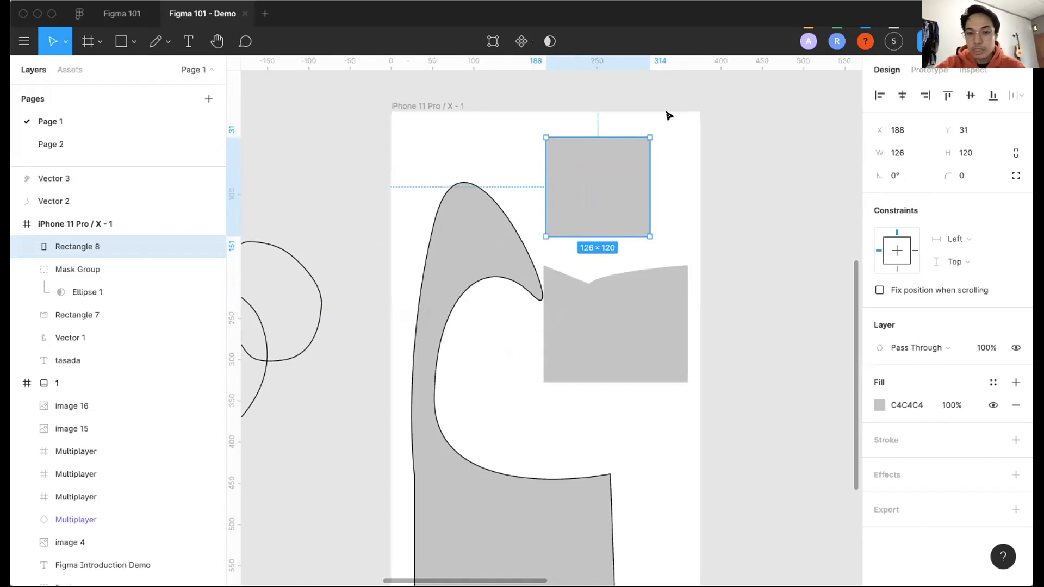
{"action": "left_click_drag", "start_coordinate": [649, 125], "coordinate": [700, 128]}
{"action": "key", "text": "super+z"}
Try a corner radius of 8 on all corners of the new rectangle and undo it.
{"action": "left_click", "coordinate": [962, 174]}
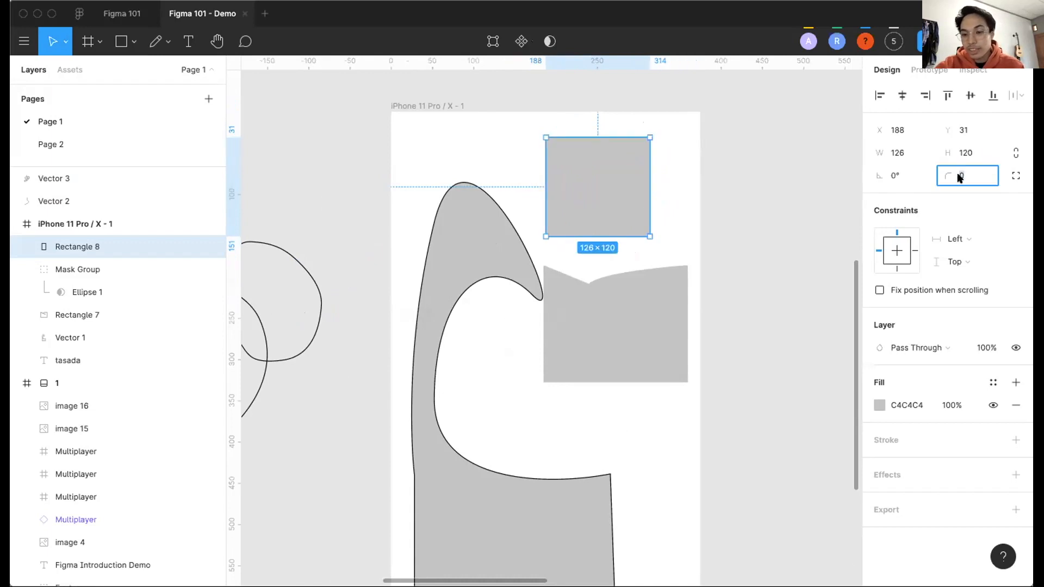
{"action": "type", "text": "8"}
{"action": "key", "text": "Return"}
{"action": "scroll", "coordinate": [638, 154], "scroll_direction": "up", "scroll_amount": 5}
{"action": "key", "text": "super+z"}
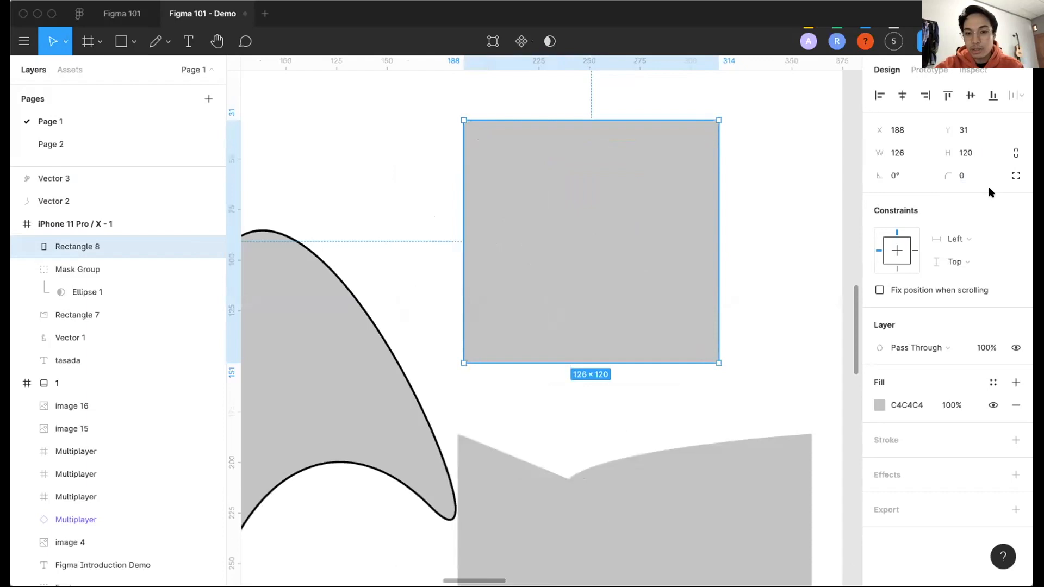
Switch the rectangle to independent corners, give only its upper-left corner a radius of 8 and reset it to 0.
{"action": "left_click", "coordinate": [1014, 176]}
{"action": "left_click", "coordinate": [894, 199]}
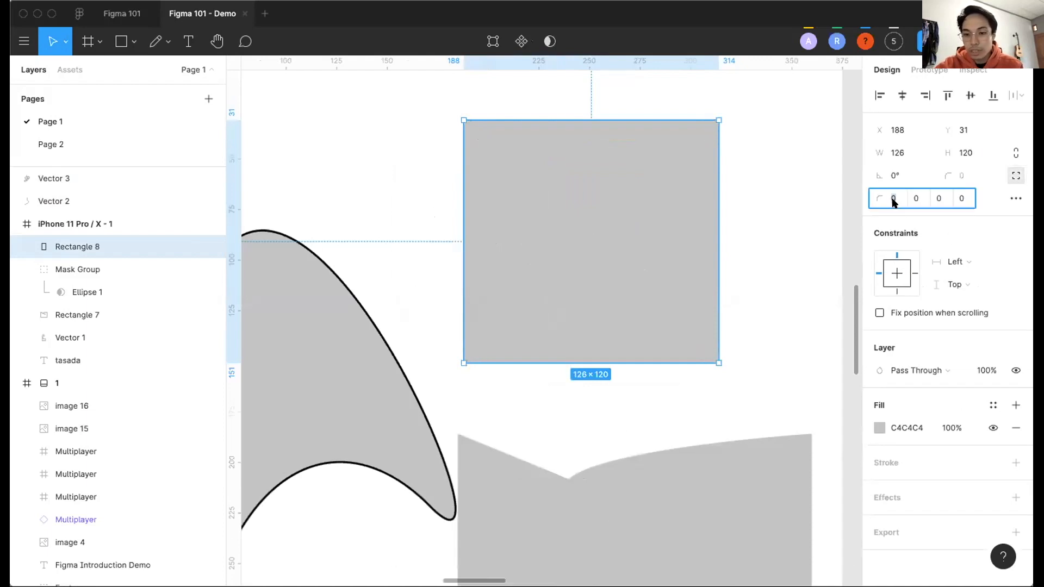
{"action": "type", "text": "8"}
{"action": "key", "text": "Return"}
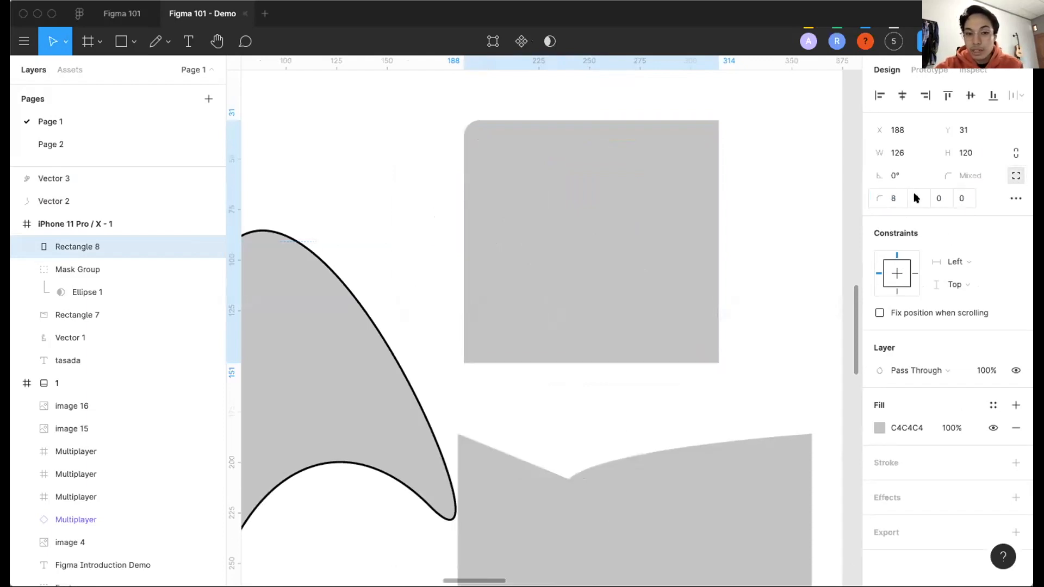
{"action": "left_click", "coordinate": [959, 198]}
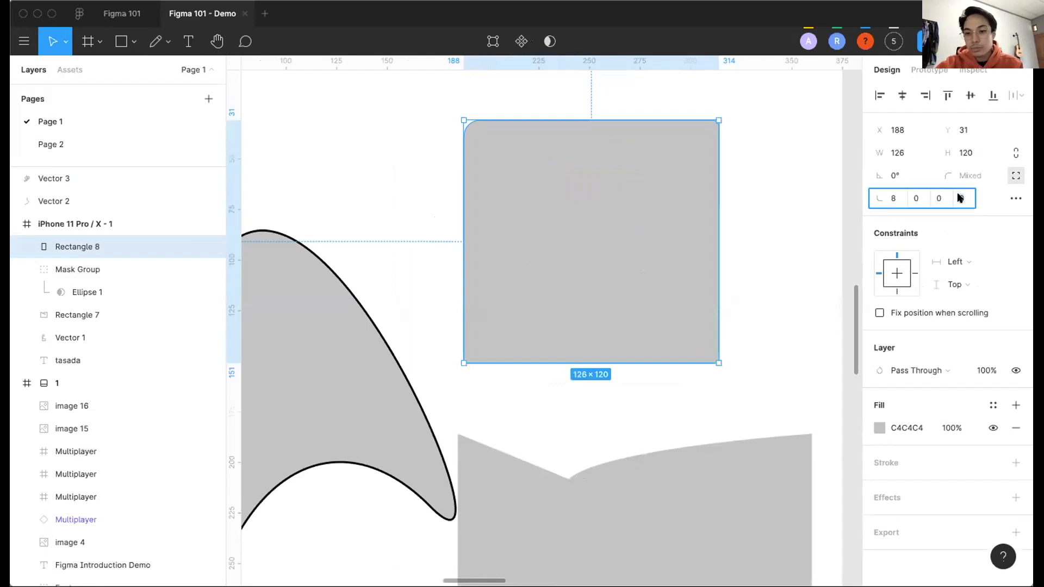
{"action": "type", "text": "0"}
{"action": "key", "text": "Return"}
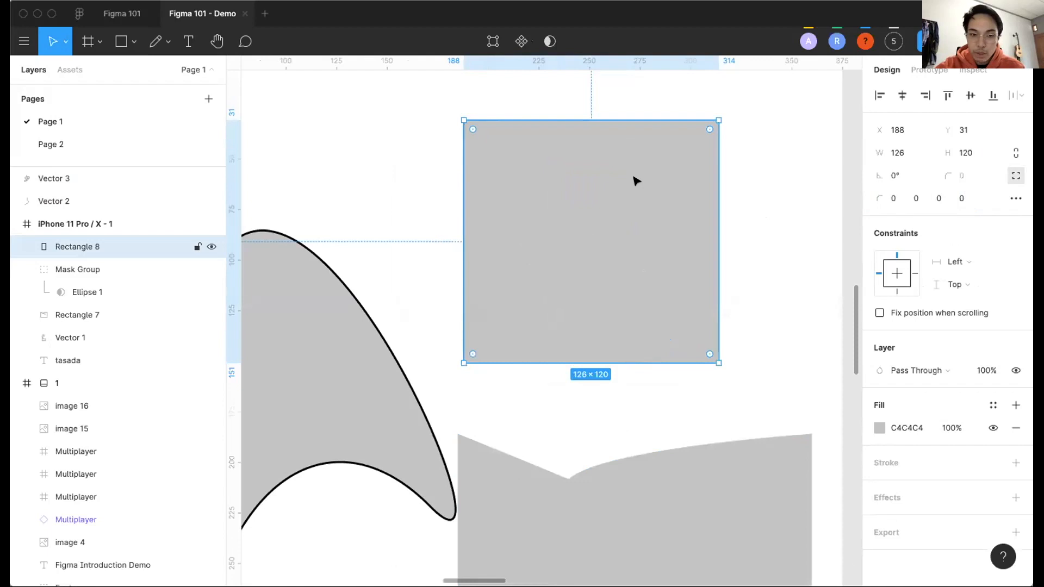
{"action": "scroll", "coordinate": [549, 153], "scroll_direction": "right", "scroll_amount": 1}
{"action": "scroll", "coordinate": [549, 152], "scroll_direction": "up", "scroll_amount": 1}
{"action": "mouse_move", "coordinate": [458, 150]}
{"action": "left_mouse_down"}
{"action": "mouse_move", "coordinate": [451, 143]}
{"action": "mouse_move", "coordinate": [471, 164]}
{"action": "left_mouse_up"}
{"action": "left_click_drag", "start_coordinate": [686, 146], "coordinate": [678, 147]}
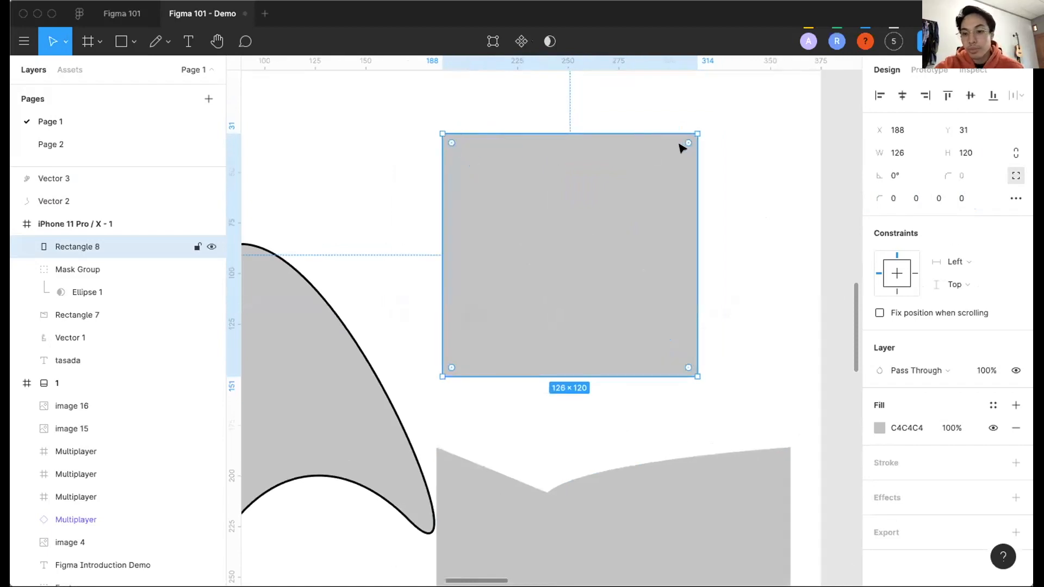
Delete the black-outlined curved shape, the grey notched shape and the text "tasada" from the iPhone frame.
{"action": "left_click", "coordinate": [776, 205]}
{"action": "scroll", "coordinate": [776, 204], "scroll_direction": "down", "scroll_amount": 5}
{"action": "scroll", "coordinate": [776, 204], "scroll_direction": "down", "scroll_amount": 1}
{"action": "scroll", "coordinate": [776, 204], "scroll_direction": "right", "scroll_amount": 1}
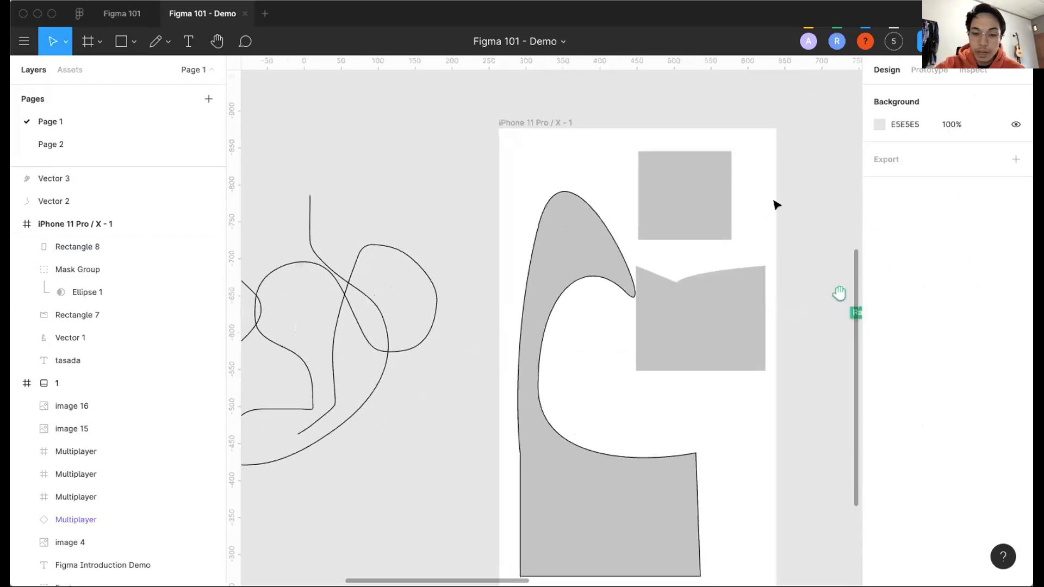
{"action": "scroll", "coordinate": [553, 172], "scroll_direction": "down", "scroll_amount": 3}
{"action": "left_click", "coordinate": [552, 201]}
{"action": "key", "text": "Delete"}
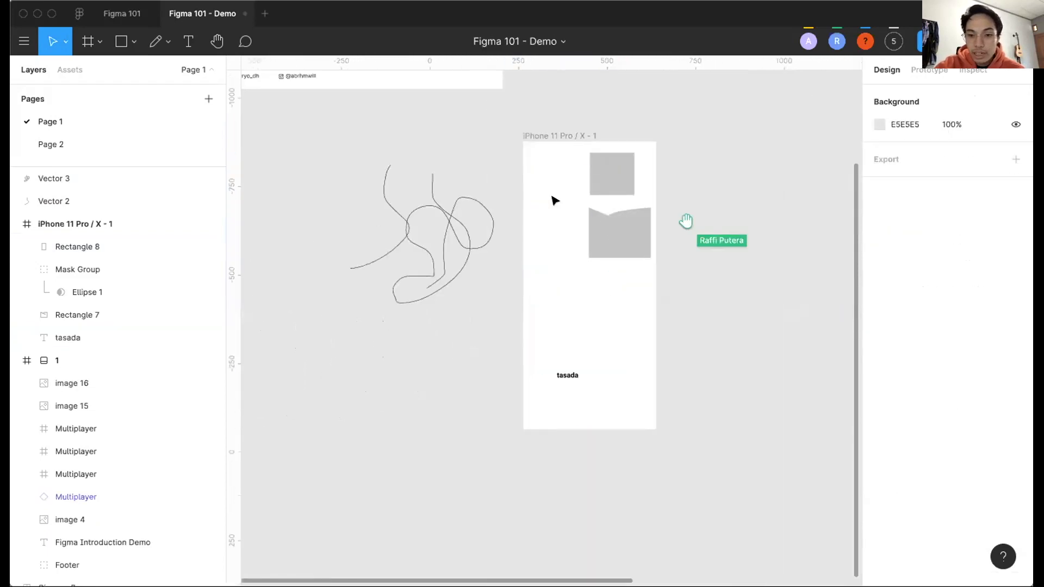
{"action": "left_click", "coordinate": [601, 233]}
{"action": "key", "text": "Delete"}
{"action": "left_click", "coordinate": [565, 375]}
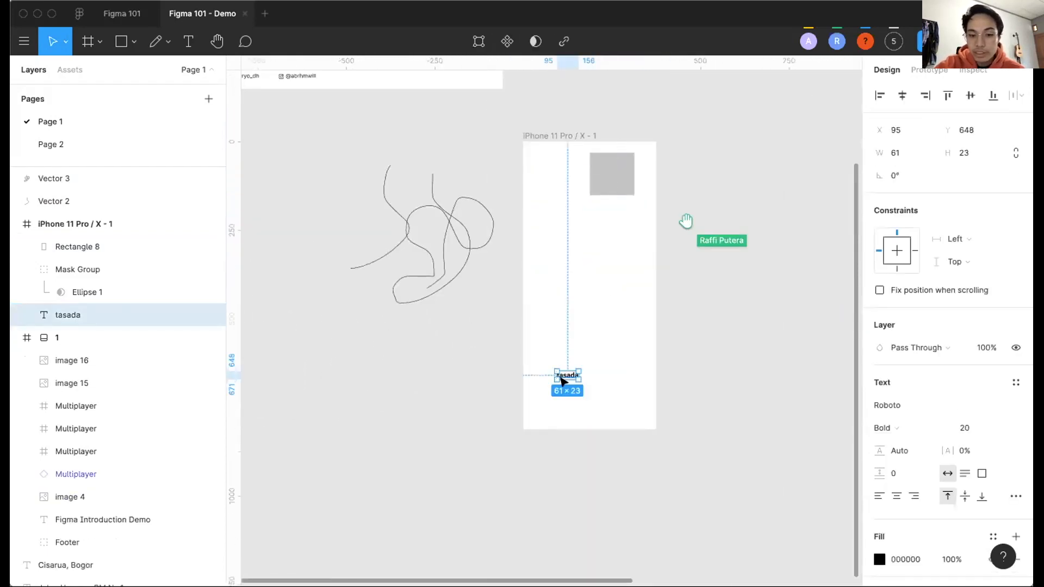
{"action": "key", "text": "Delete"}
Delete the mask group containing the ellipse from the iPhone frame.
{"action": "scroll", "coordinate": [559, 380], "scroll_direction": "up", "scroll_amount": 4}
{"action": "scroll", "coordinate": [669, 110], "scroll_direction": "up", "scroll_amount": 3}
{"action": "left_click", "coordinate": [658, 145]}
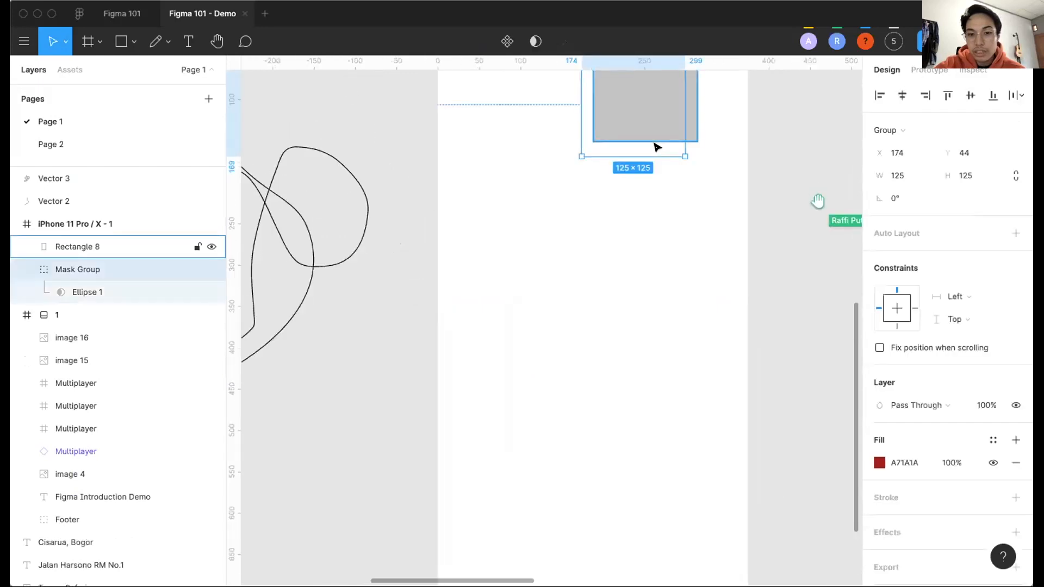
{"action": "scroll", "coordinate": [625, 203], "scroll_direction": "down", "scroll_amount": 3}
{"action": "key", "text": "Delete"}
Move the remaining grey rectangle down to Y 46 and stretch it to about 282 wide, starting at X 42.
{"action": "scroll", "coordinate": [623, 145], "scroll_direction": "up", "scroll_amount": 1}
{"action": "left_click_drag", "start_coordinate": [628, 140], "coordinate": [628, 172]}
{"action": "scroll", "coordinate": [596, 175], "scroll_direction": "up", "scroll_amount": 2}
{"action": "scroll", "coordinate": [597, 175], "scroll_direction": "right", "scroll_amount": 1}
{"action": "left_click_drag", "start_coordinate": [505, 174], "coordinate": [464, 174]}
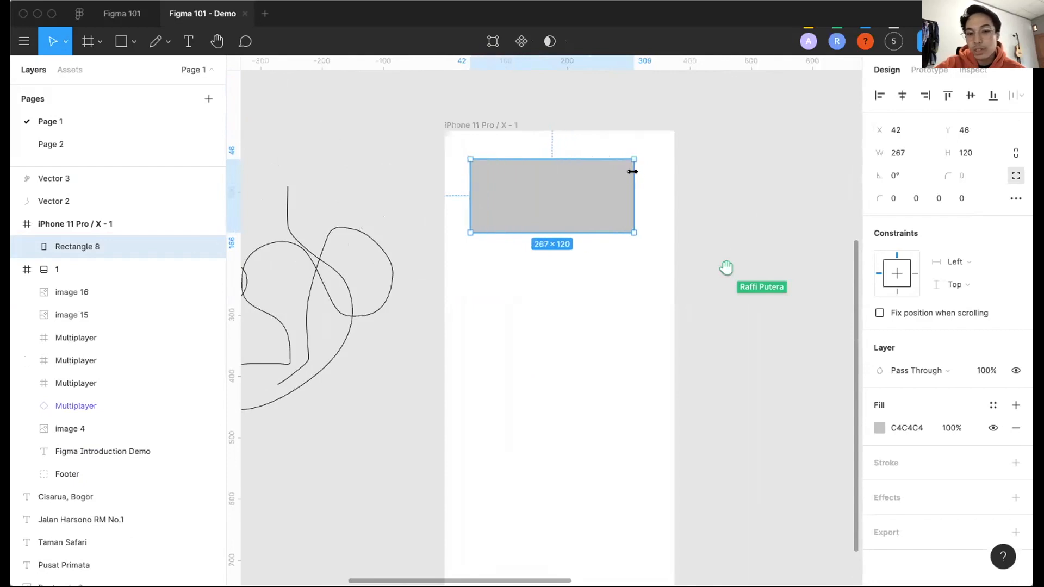
{"action": "left_click_drag", "start_coordinate": [632, 171], "coordinate": [638, 172]}
{"action": "left_click", "coordinate": [610, 152]}
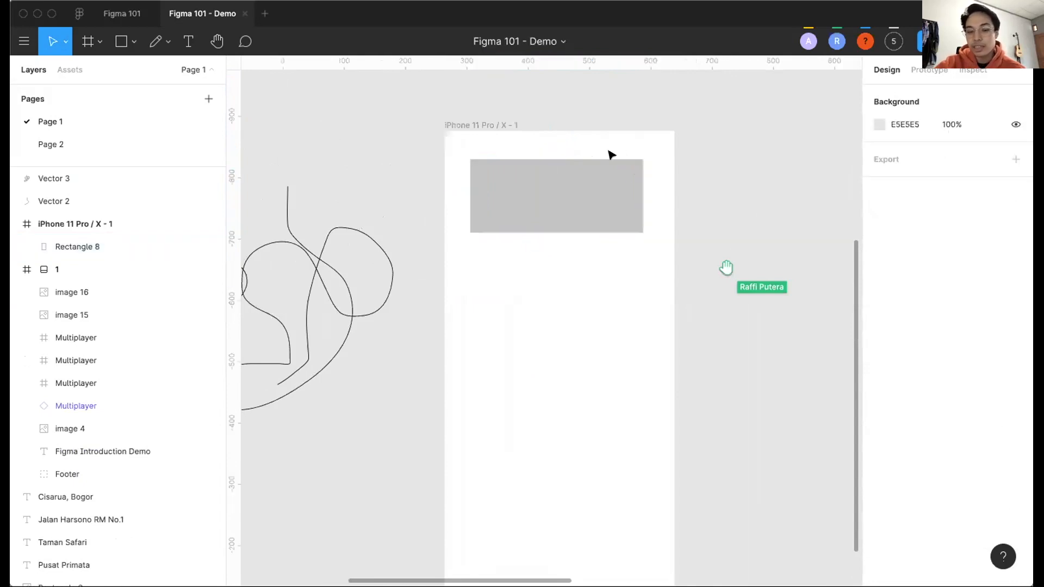
Raise the iPhone frame's upper edge to test the grey rectangle's Left and Top constraints.
{"action": "left_click", "coordinate": [590, 193]}
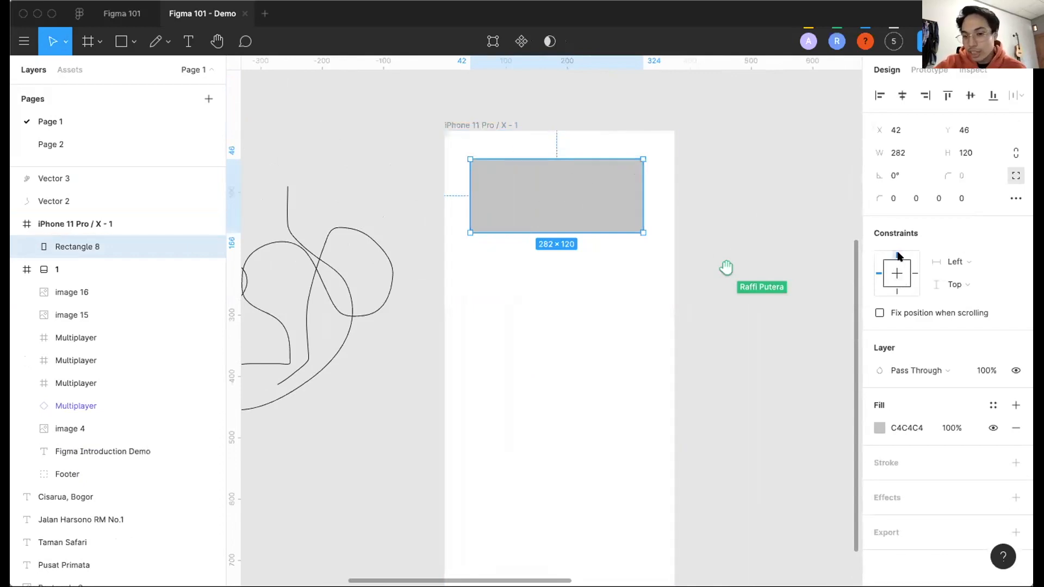
{"action": "scroll", "coordinate": [552, 152], "scroll_direction": "down", "scroll_amount": 2}
{"action": "scroll", "coordinate": [551, 152], "scroll_direction": "right", "scroll_amount": 2}
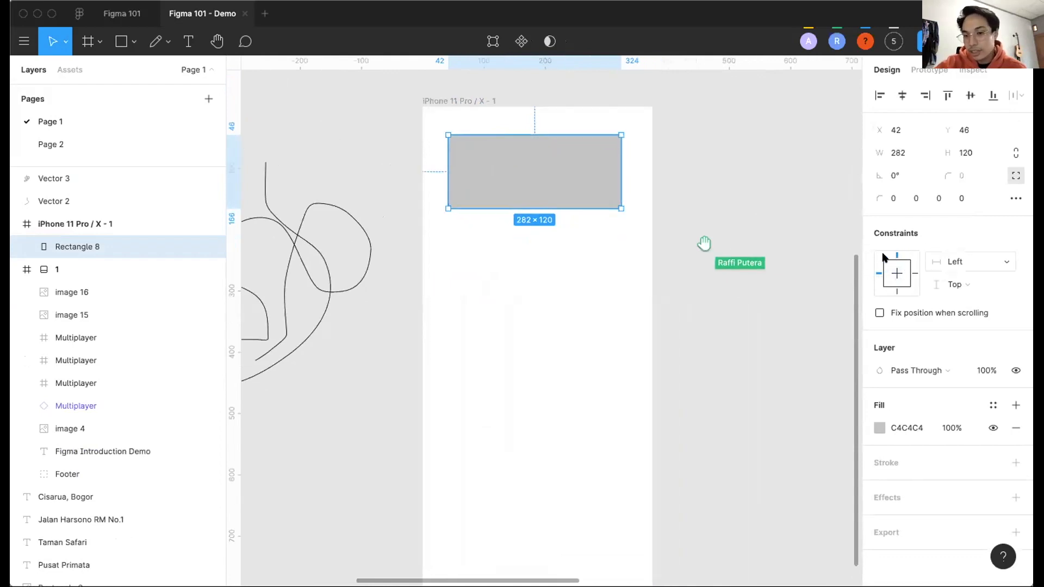
{"action": "left_click", "coordinate": [474, 100]}
{"action": "scroll", "coordinate": [479, 100], "scroll_direction": "down", "scroll_amount": 5}
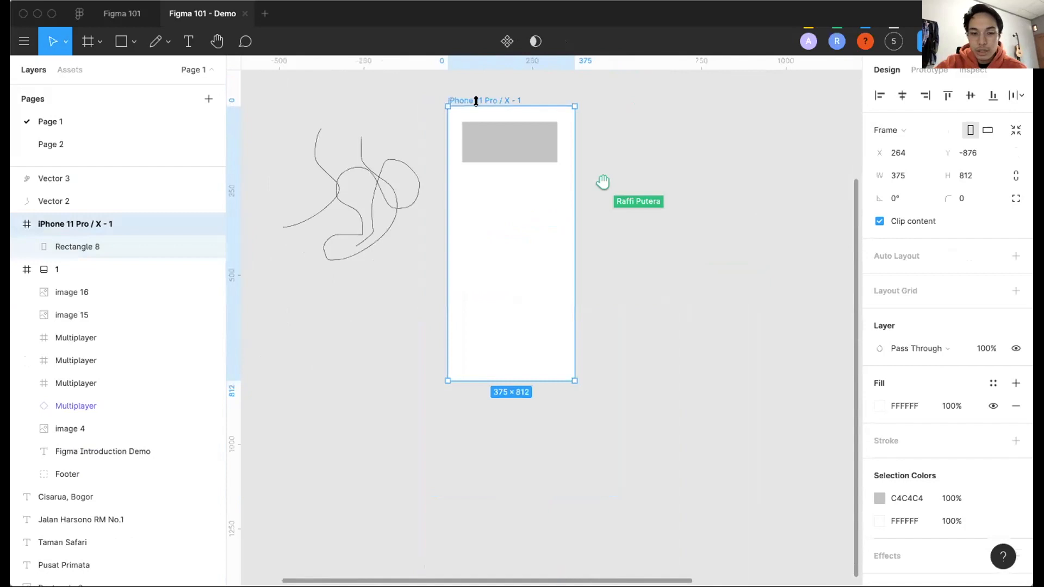
{"action": "left_click_drag", "start_coordinate": [485, 137], "coordinate": [467, 81]}
{"action": "scroll", "coordinate": [476, 113], "scroll_direction": "up", "scroll_amount": 2}
Set the grey rectangle's constraints to Right and Bottom and test them by stretching the iPhone frame to about 903 high.
{"action": "left_click", "coordinate": [518, 156]}
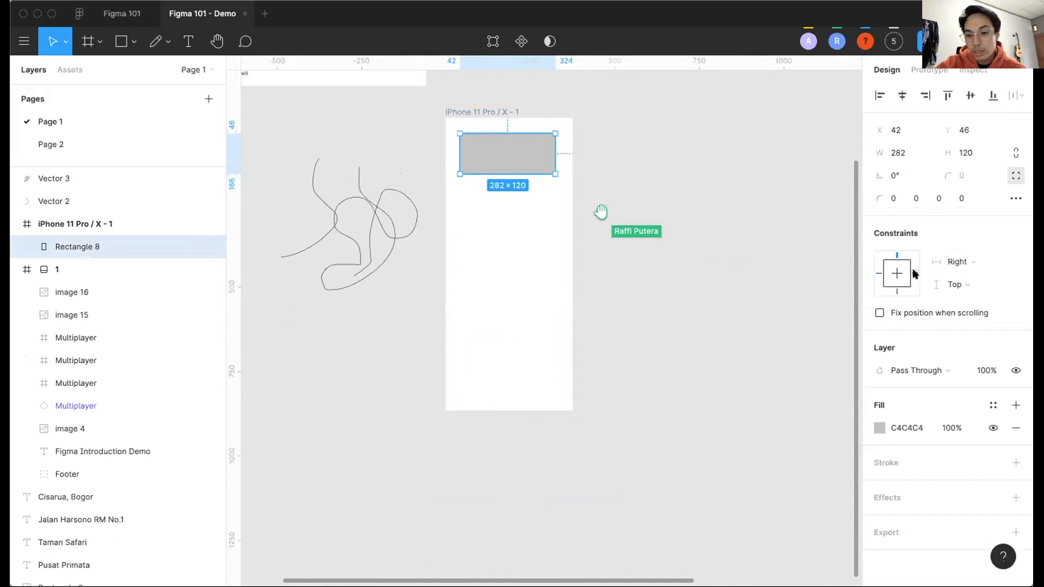
{"action": "left_click", "coordinate": [896, 291]}
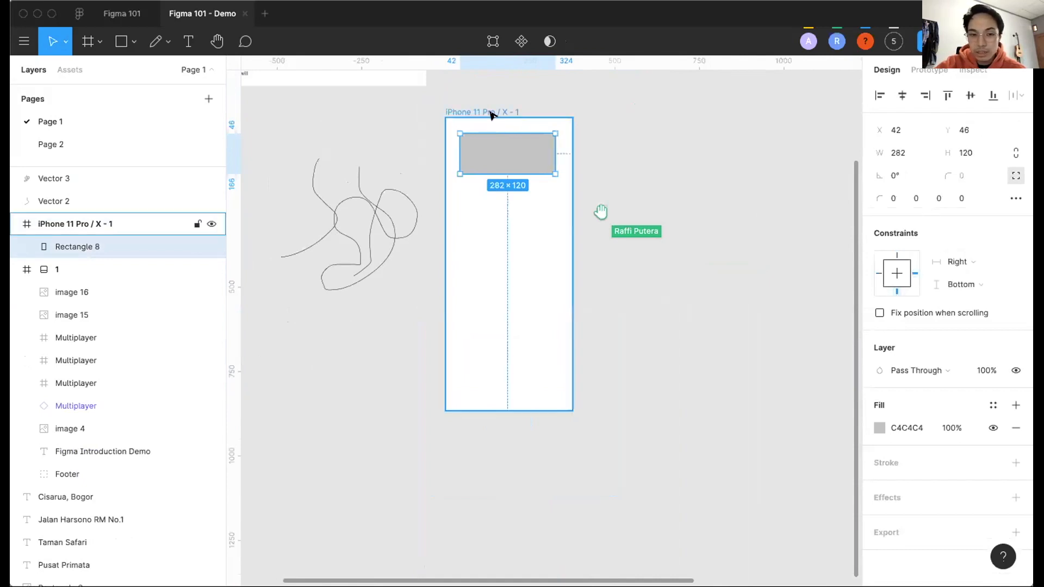
{"action": "left_click", "coordinate": [522, 373]}
{"action": "left_click_drag", "start_coordinate": [496, 117], "coordinate": [495, 96]}
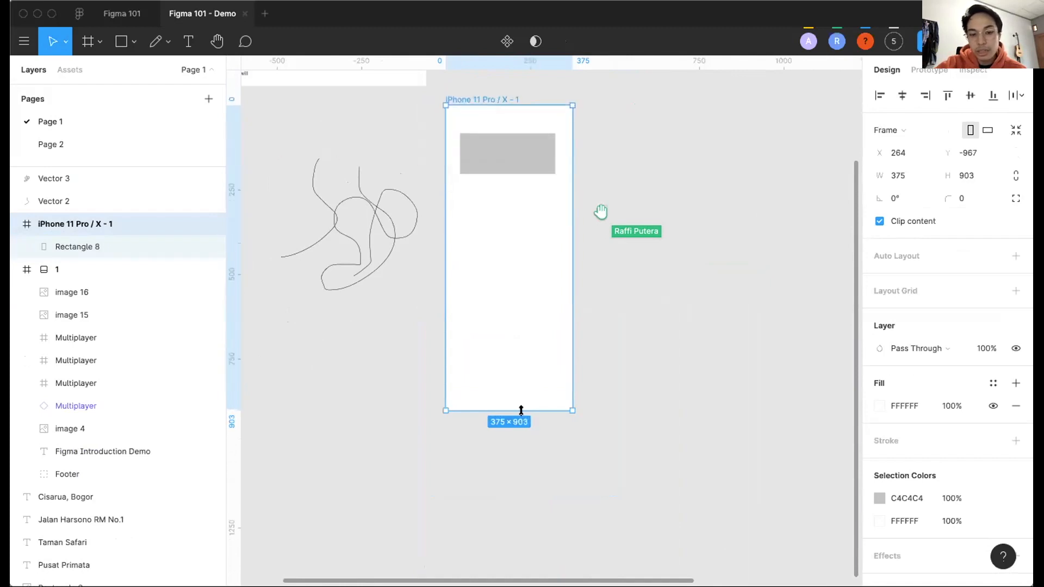
{"action": "left_click_drag", "start_coordinate": [520, 453], "coordinate": [515, 412]}
Set the grey rectangle's horizontal constraint to Scale.
{"action": "left_click", "coordinate": [527, 152]}
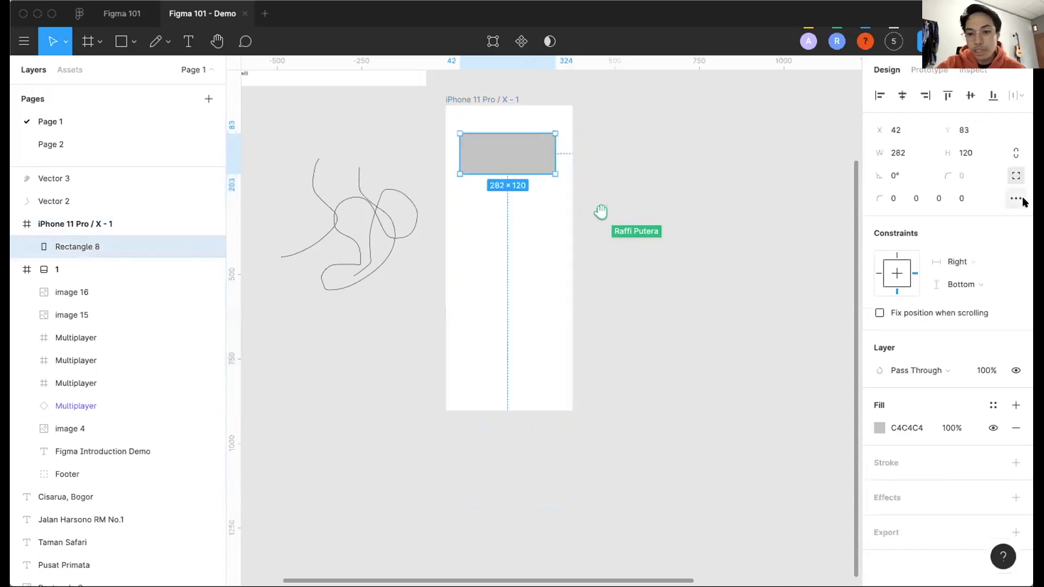
{"action": "left_click", "coordinate": [968, 260]}
{"action": "left_click", "coordinate": [960, 312]}
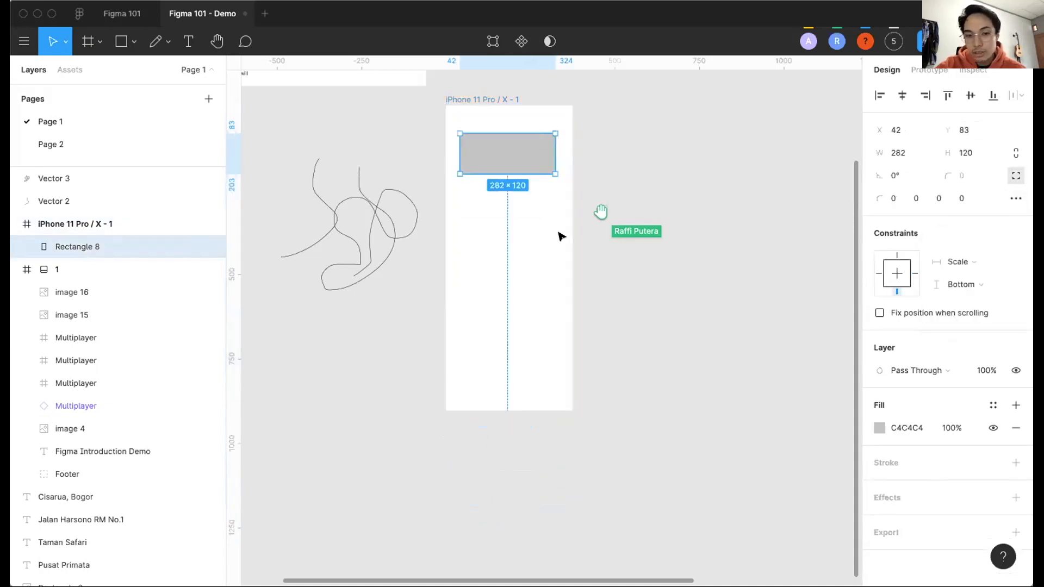
Try the Scale constraint by widening the iPhone frame to about 786, and undo the resize.
{"action": "left_click", "coordinate": [494, 100]}
{"action": "left_click_drag", "start_coordinate": [573, 136], "coordinate": [706, 156]}
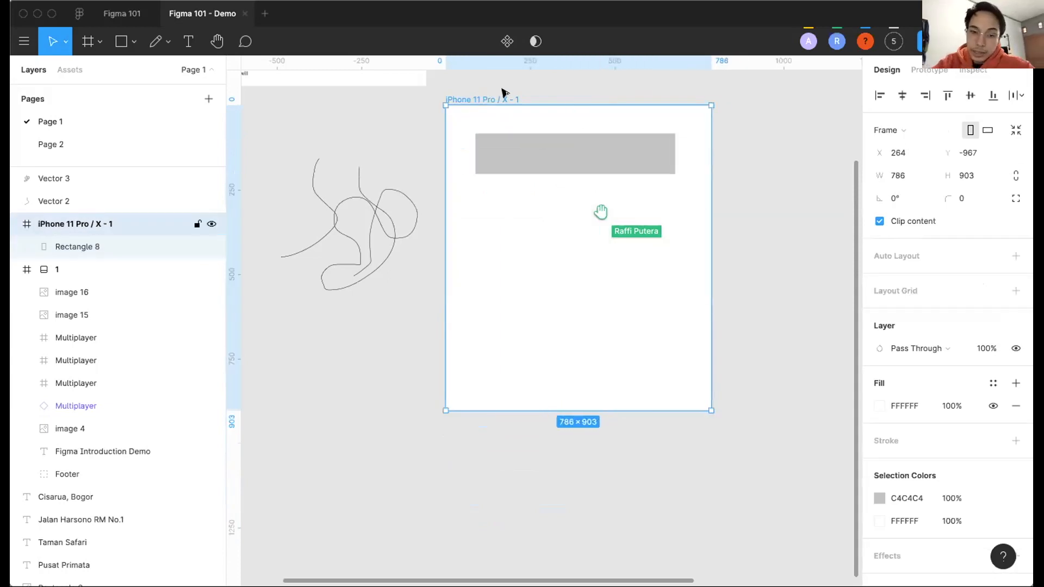
{"action": "scroll", "coordinate": [503, 93], "scroll_direction": "up", "scroll_amount": 2}
{"action": "scroll", "coordinate": [503, 108], "scroll_direction": "down", "scroll_amount": 3}
{"action": "key", "text": "super+z"}
{"action": "scroll", "coordinate": [497, 128], "scroll_direction": "up", "scroll_amount": 1}
{"action": "scroll", "coordinate": [496, 126], "scroll_direction": "up", "scroll_amount": 2}
Duplicate the grey rectangle, placing the copy at about X 56, Y 143, and fill the copy with red FF7070.
{"action": "left_click", "coordinate": [542, 214]}
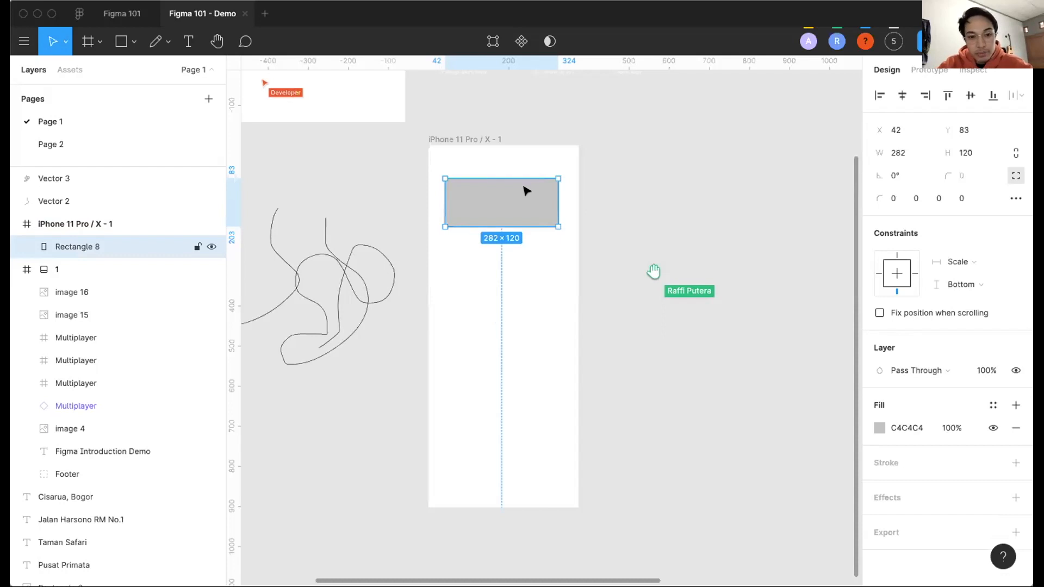
{"action": "left_click_drag", "start_coordinate": [526, 215], "coordinate": [542, 237]}
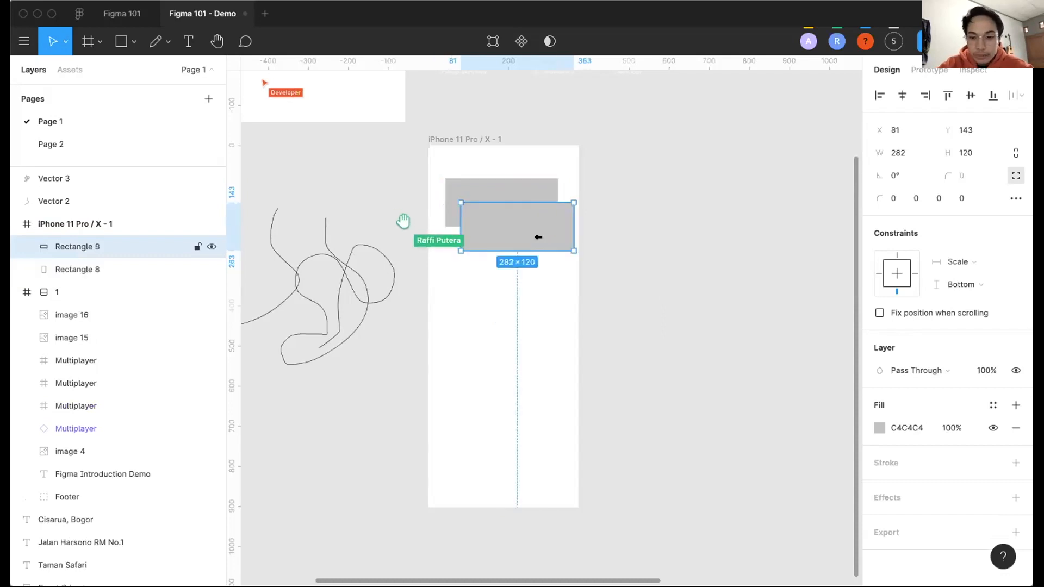
{"action": "left_click", "coordinate": [879, 428]}
{"action": "left_click_drag", "start_coordinate": [808, 333], "coordinate": [784, 221]}
{"action": "left_click", "coordinate": [682, 174]}
{"action": "left_click_drag", "start_coordinate": [552, 209], "coordinate": [526, 191]}
{"action": "left_click", "coordinate": [526, 191]}
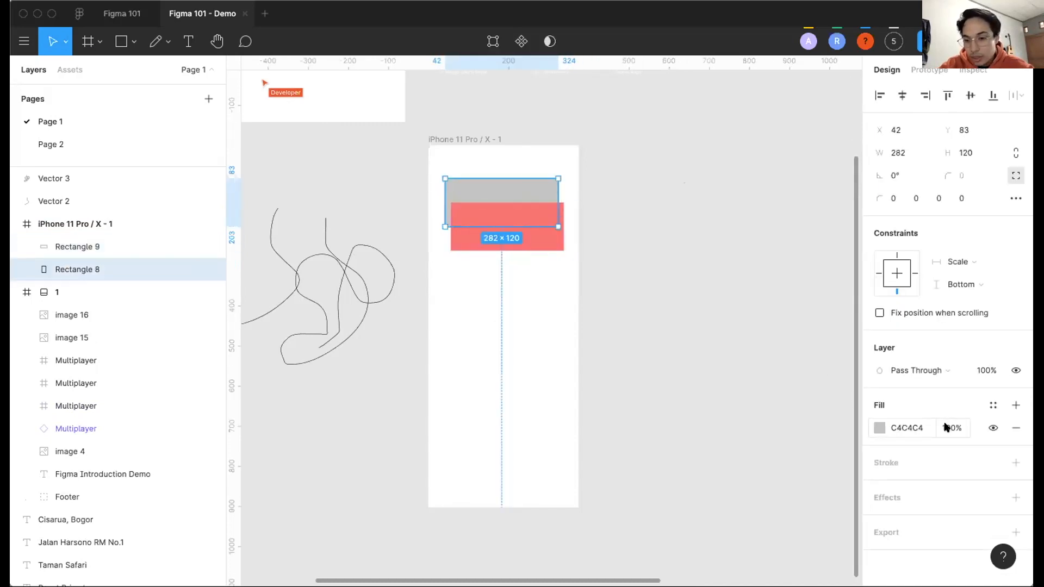
Try the Multiply blend mode on the red rectangle's layer and undo it.
{"action": "left_click", "coordinate": [479, 241]}
{"action": "scroll", "coordinate": [528, 222], "scroll_direction": "up", "scroll_amount": 5}
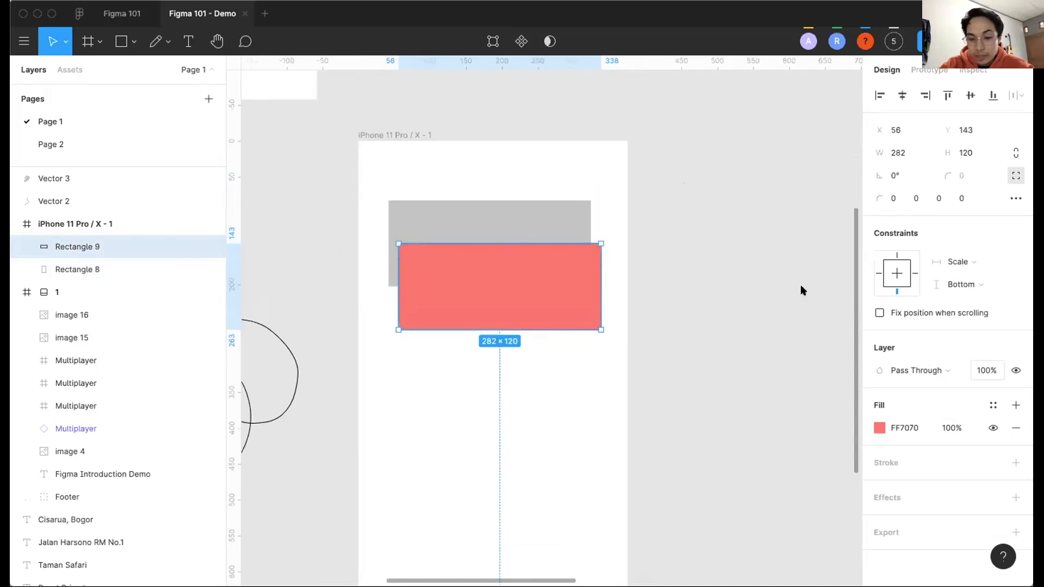
{"action": "left_click", "coordinate": [891, 370]}
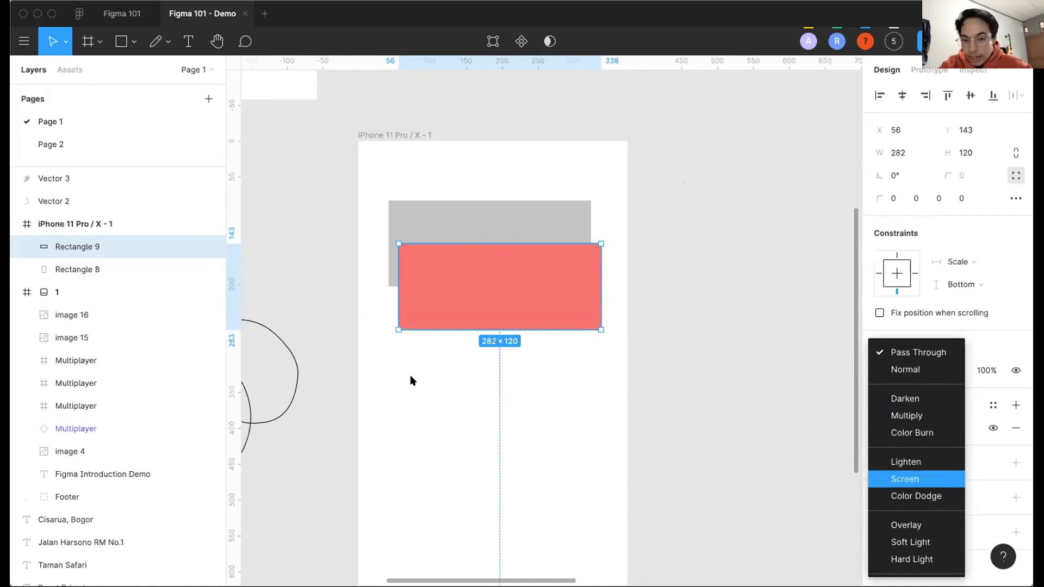
{"action": "left_click", "coordinate": [921, 410]}
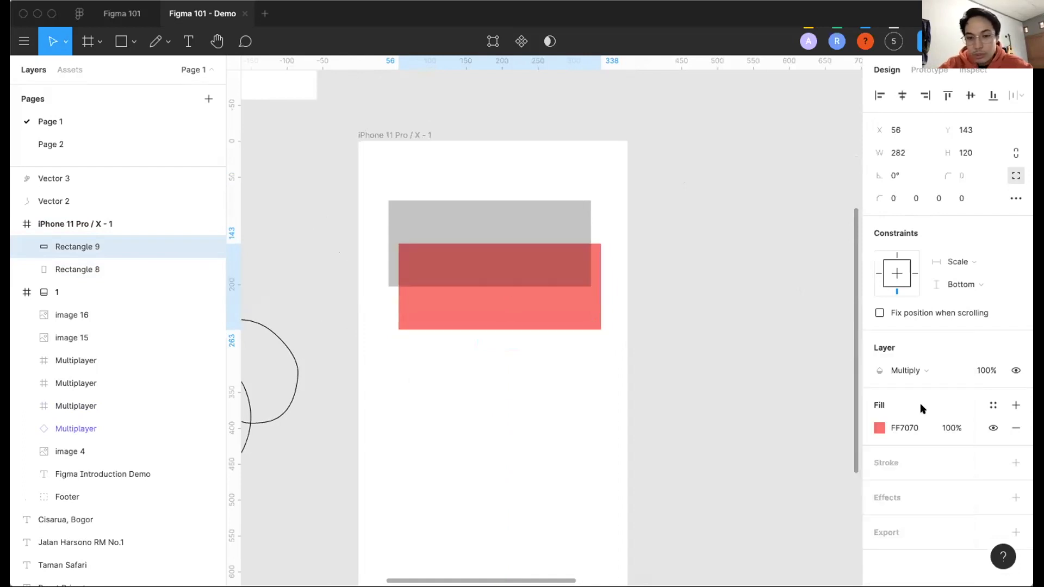
{"action": "key", "text": "super+z"}
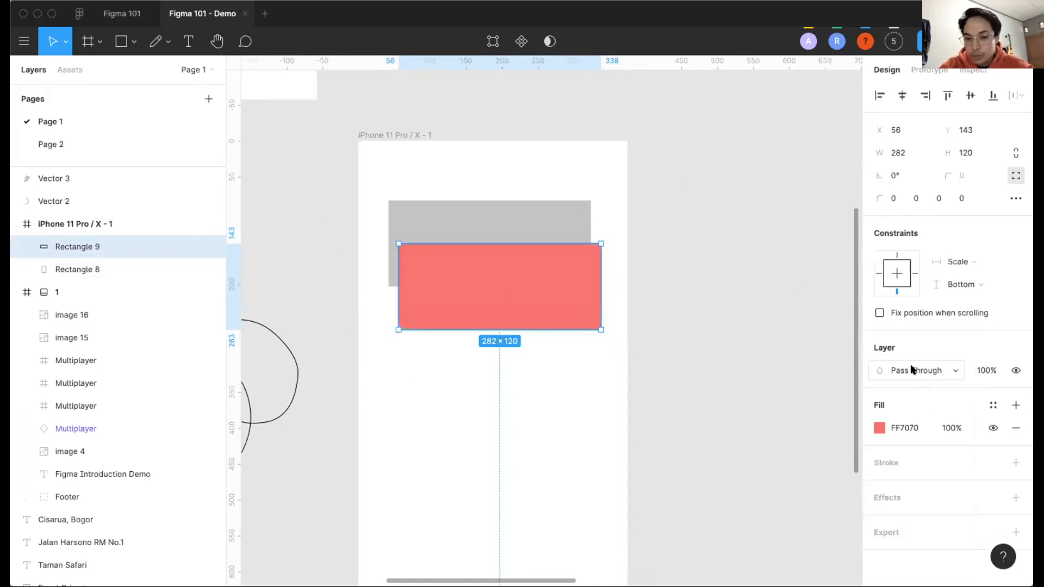
Look at the image adjustments, such as Exposure, Contrast and Saturation, in the kangaroo picture's fill settings and close them.
{"action": "scroll", "coordinate": [576, 292], "scroll_direction": "down", "scroll_amount": 5}
{"action": "left_click", "coordinate": [697, 202]}
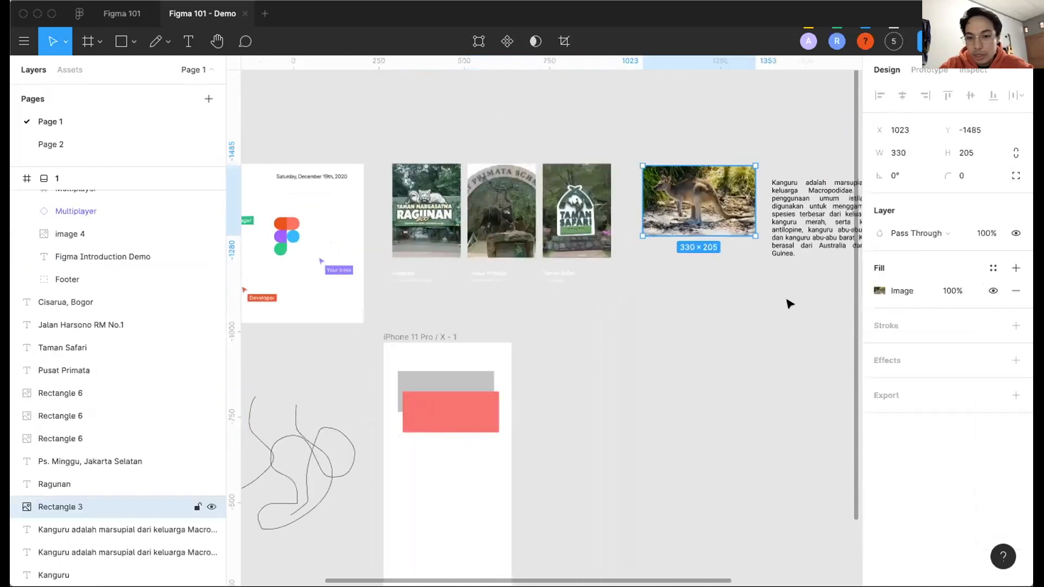
{"action": "scroll", "coordinate": [788, 302], "scroll_direction": "up", "scroll_amount": 3}
{"action": "left_click", "coordinate": [880, 291]}
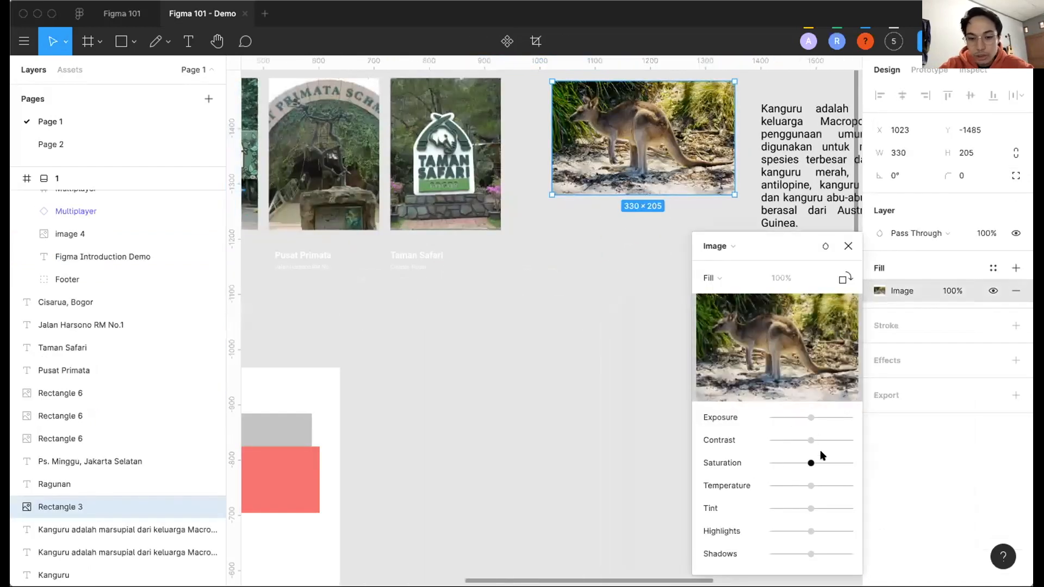
{"action": "scroll", "coordinate": [553, 310], "scroll_direction": "left", "scroll_amount": 3}
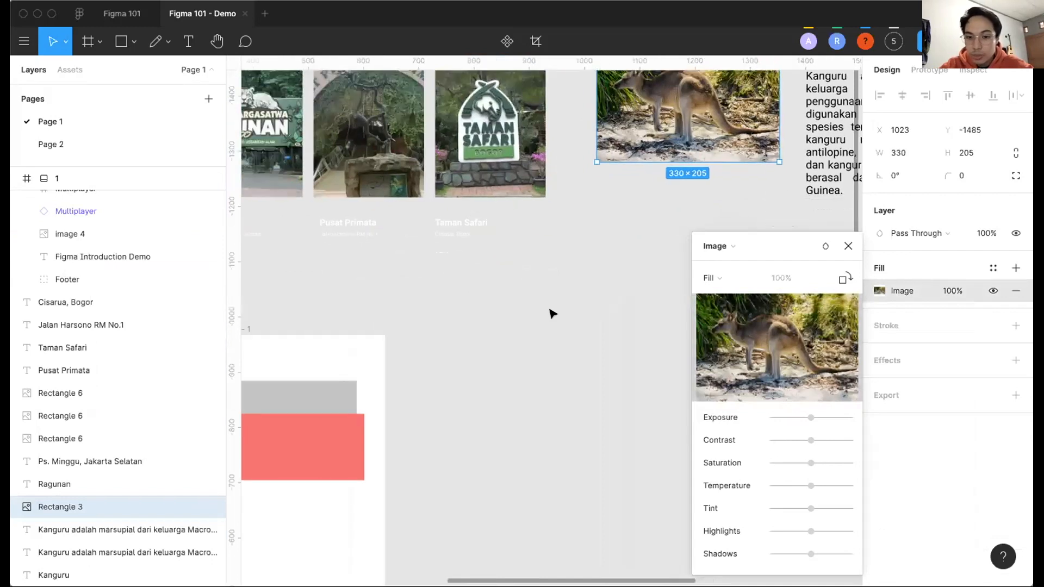
{"action": "scroll", "coordinate": [676, 273], "scroll_direction": "up", "scroll_amount": 3}
{"action": "key", "text": "Escape"}
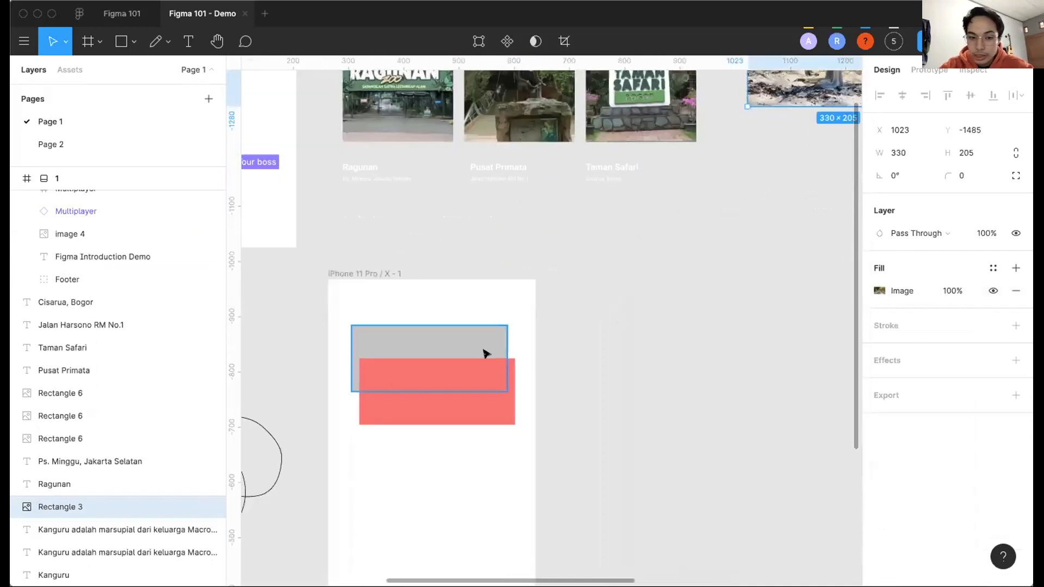
Try a fill opacity of 40% on the red rectangle and undo it.
{"action": "left_click", "coordinate": [396, 384]}
{"action": "scroll", "coordinate": [598, 396], "scroll_direction": "down", "scroll_amount": 2}
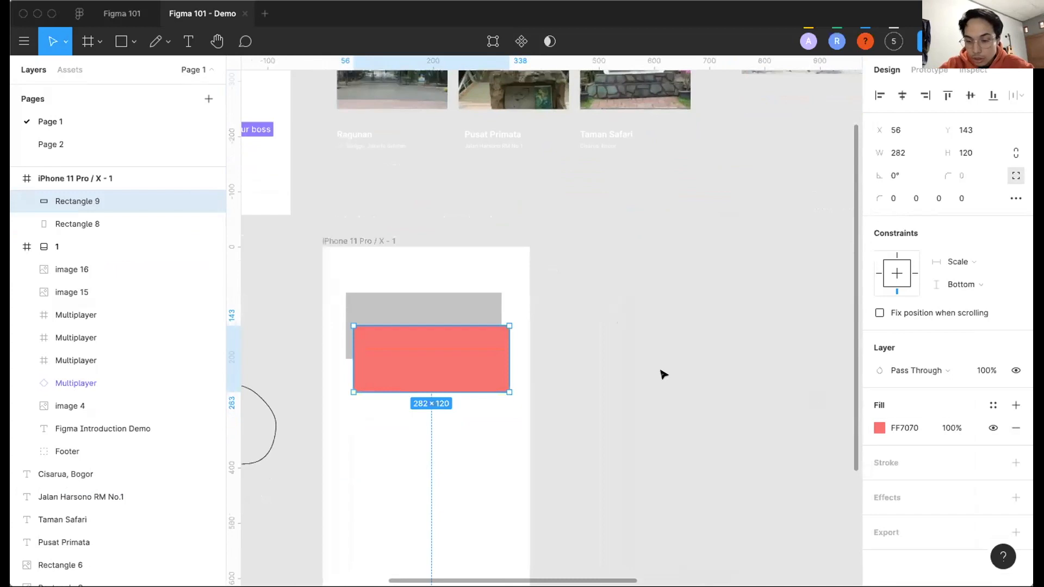
{"action": "scroll", "coordinate": [690, 374], "scroll_direction": "left", "scroll_amount": 3}
{"action": "scroll", "coordinate": [690, 373], "scroll_direction": "up", "scroll_amount": 1}
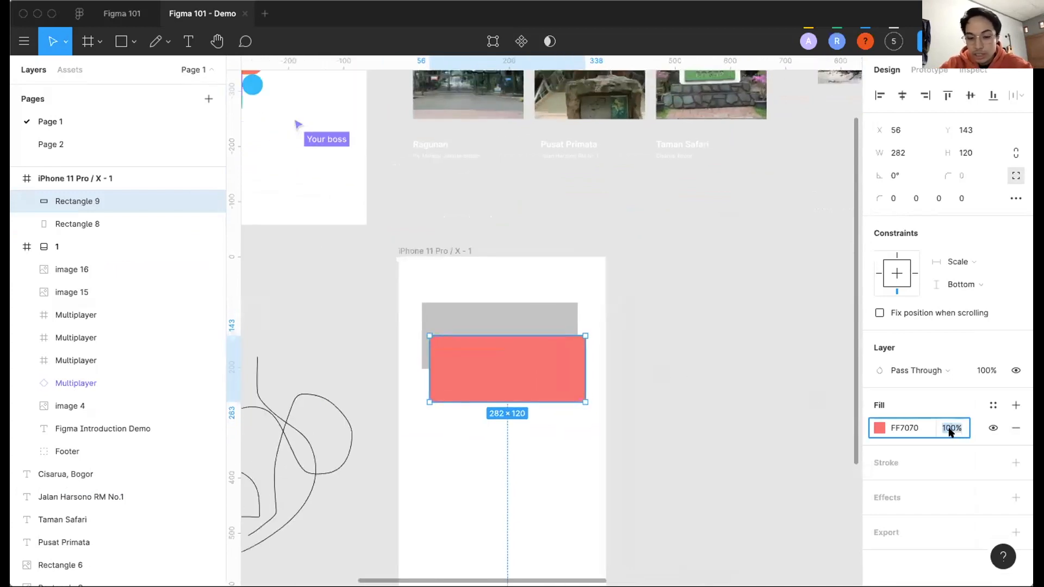
{"action": "type", "text": "40"}
{"action": "key", "text": "Return"}
{"action": "key", "text": "super+z"}
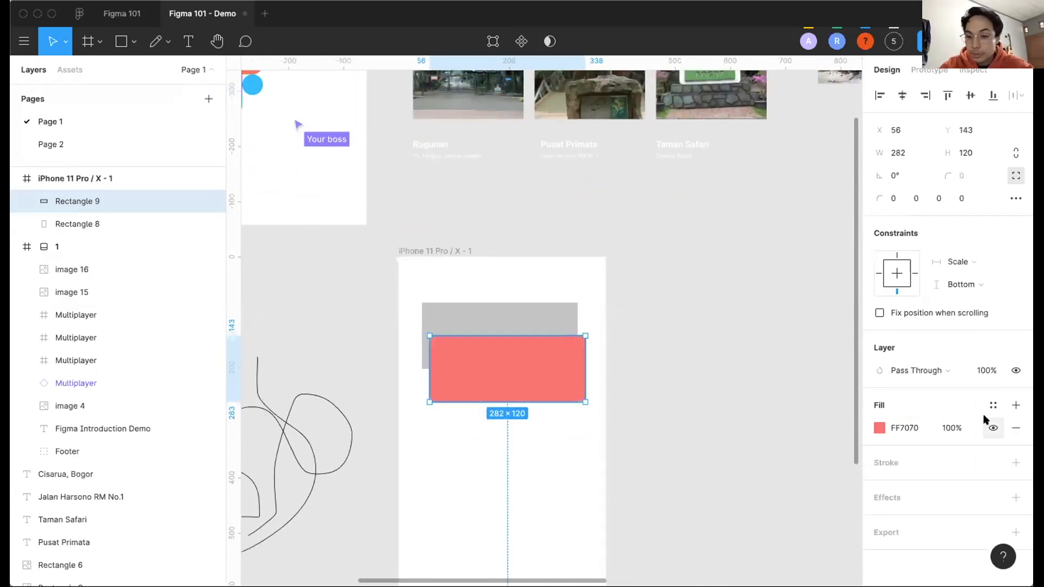
Add a black (000000) inside stroke of width 1 to the red rectangle.
{"action": "scroll", "coordinate": [635, 314], "scroll_direction": "down", "scroll_amount": 3}
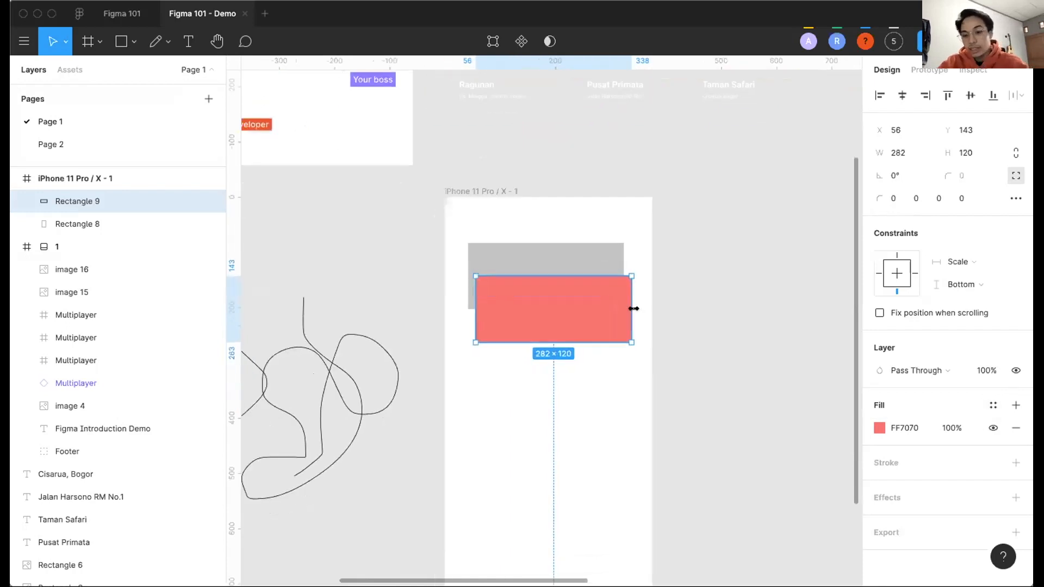
{"action": "left_click", "coordinate": [1014, 463]}
{"action": "scroll", "coordinate": [433, 228], "scroll_direction": "up", "scroll_amount": 3}
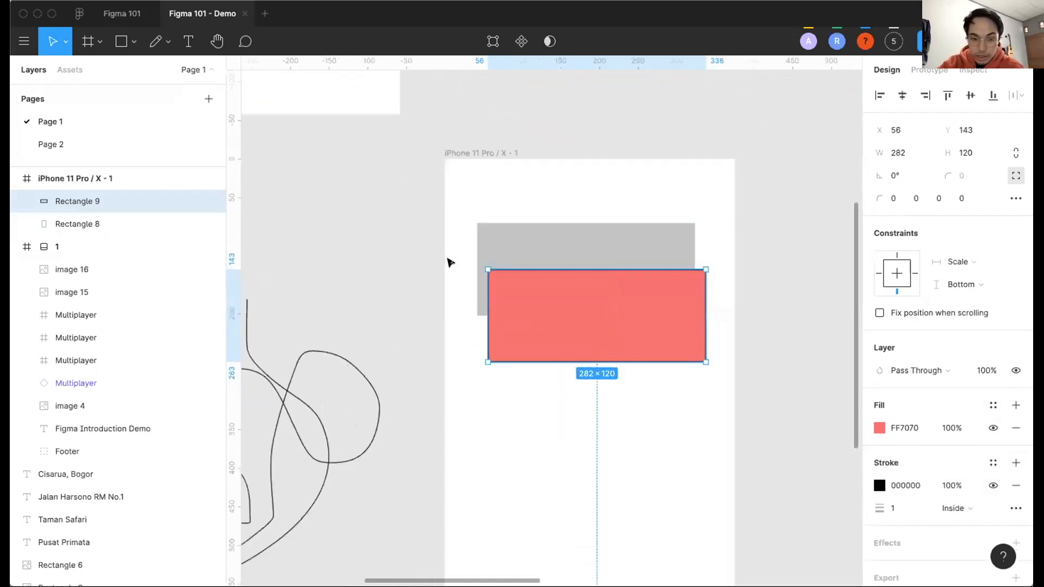
{"action": "left_click", "coordinate": [610, 487]}
{"action": "scroll", "coordinate": [610, 487], "scroll_direction": "right", "scroll_amount": 3}
{"action": "scroll", "coordinate": [611, 487], "scroll_direction": "down", "scroll_amount": 1}
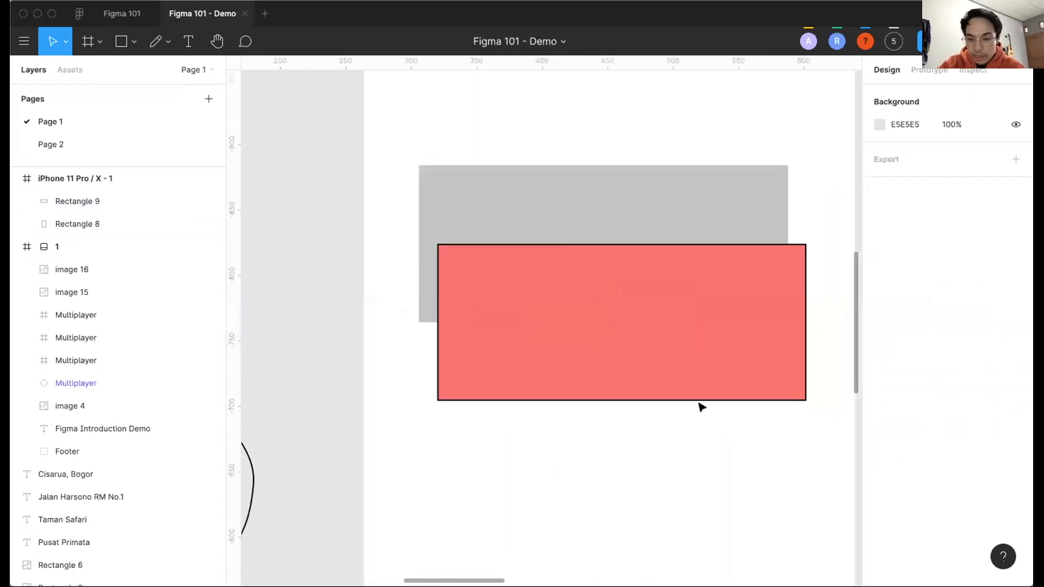
Set a round join for the red rectangle's stroke in its advanced stroke settings.
{"action": "left_click", "coordinate": [701, 349]}
{"action": "scroll", "coordinate": [955, 491], "scroll_direction": "down", "scroll_amount": 3}
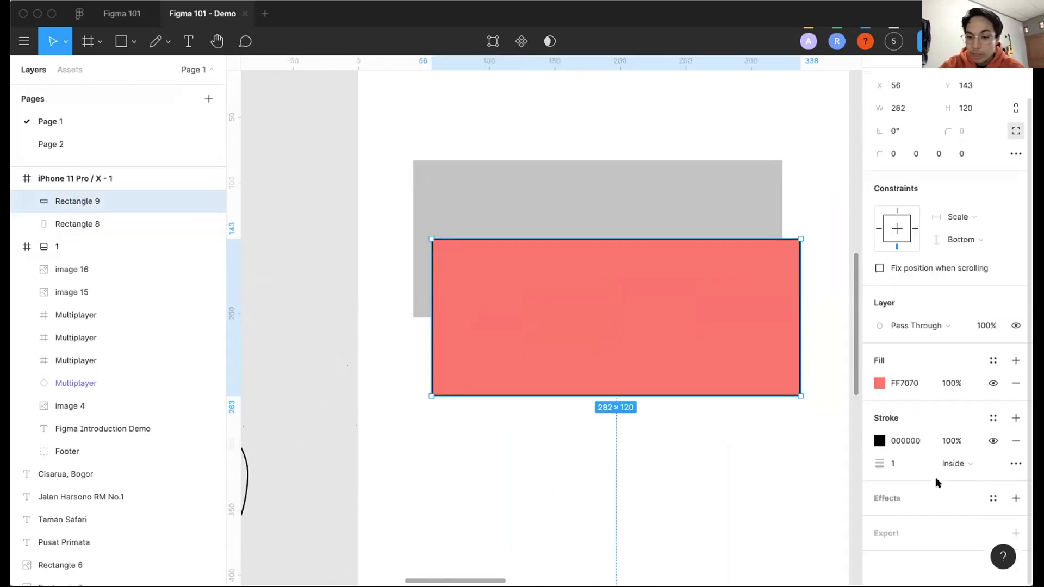
{"action": "left_click", "coordinate": [987, 462]}
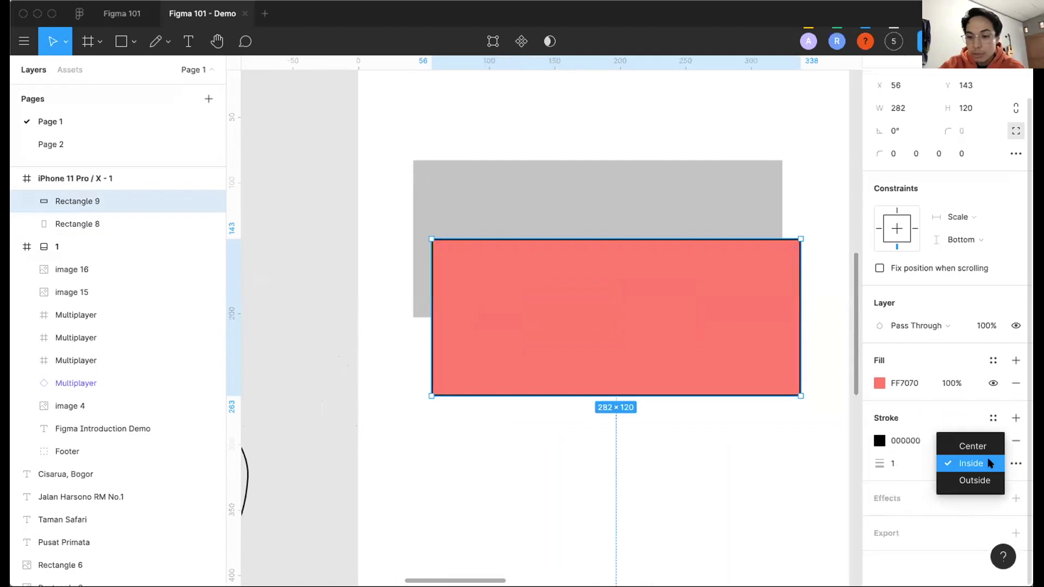
{"action": "left_click", "coordinate": [1016, 463]}
{"action": "left_click", "coordinate": [1016, 463]}
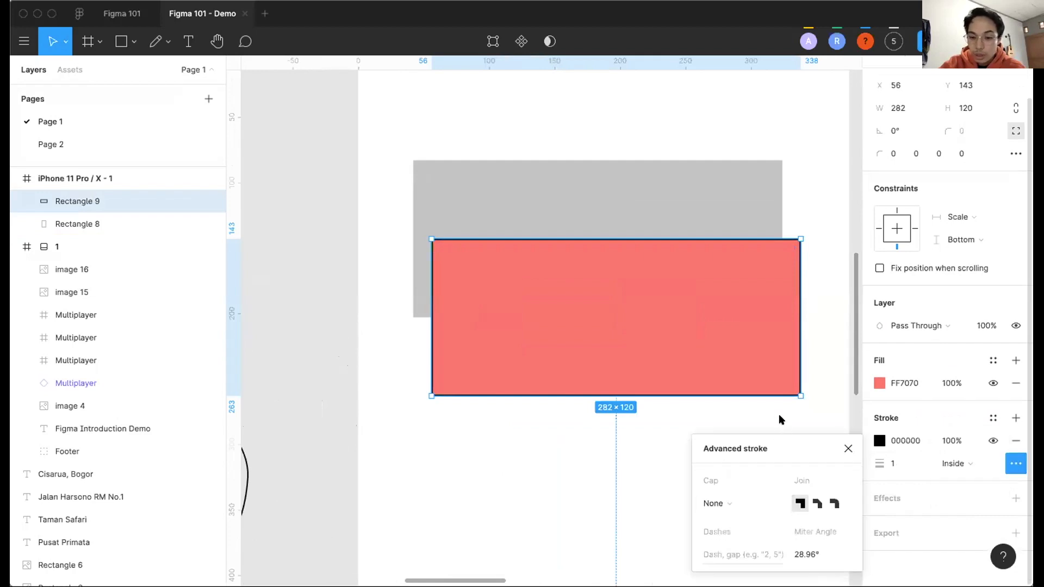
{"action": "left_click", "coordinate": [767, 384]}
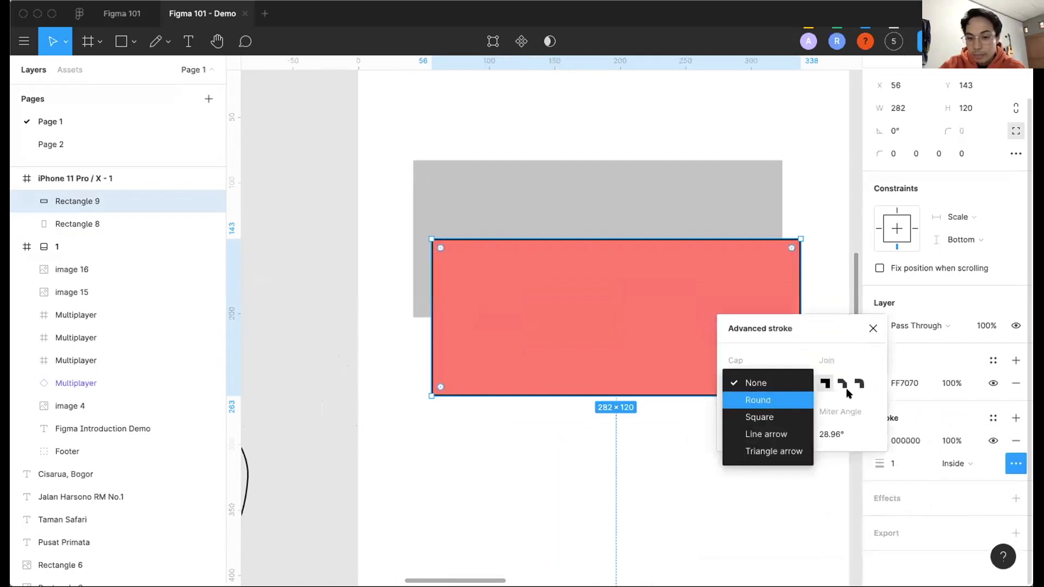
{"action": "left_click", "coordinate": [858, 381]}
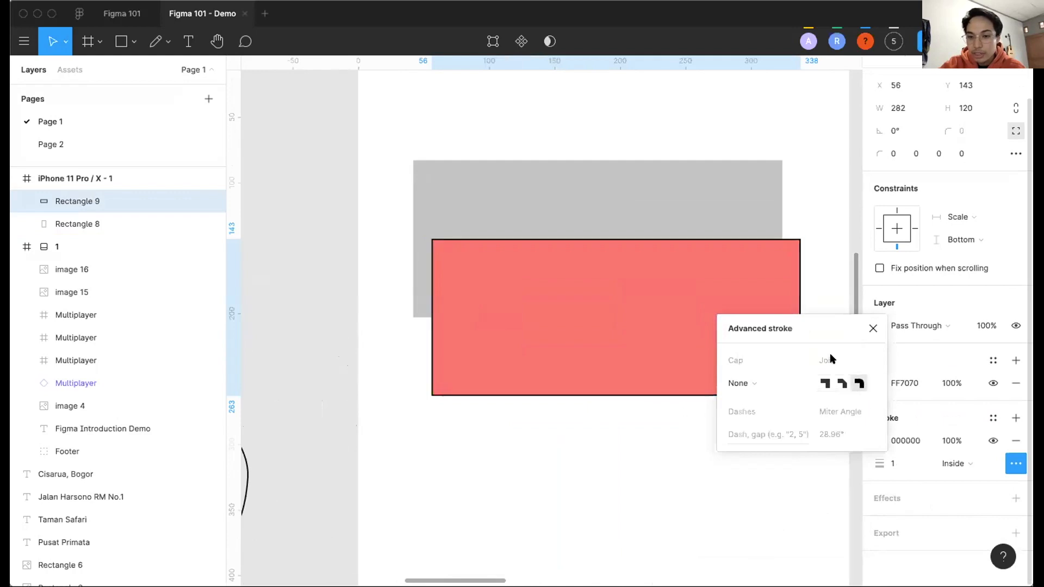
Make the red rectangle's stroke dashed with a dash and gap of 4, 4.
{"action": "left_click", "coordinate": [764, 435]}
{"action": "type", "text": "4, 4"}
{"action": "left_click", "coordinate": [526, 506]}
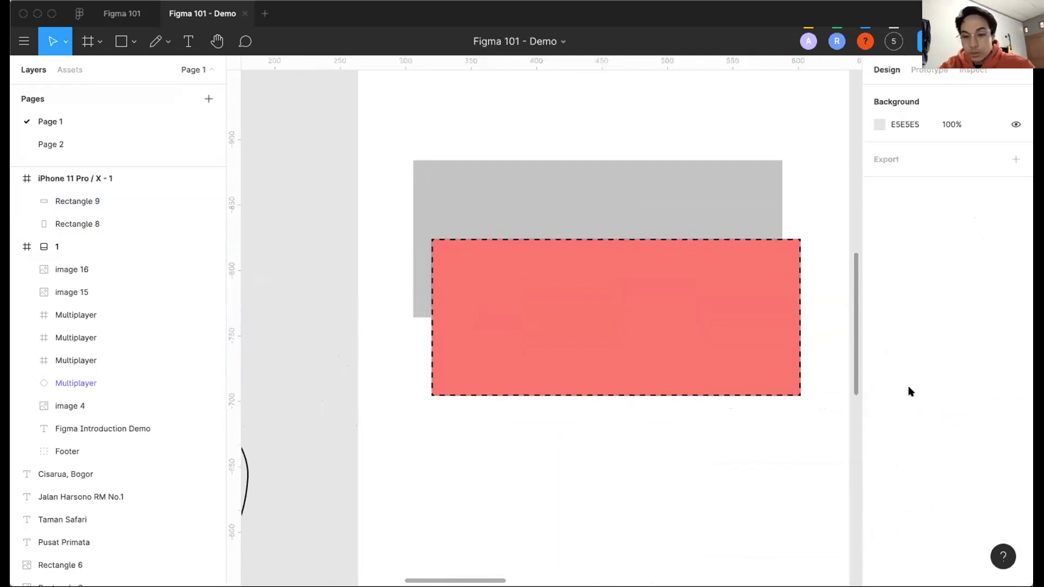
Add a drop shadow effect to the grey rectangle behind the red one.
{"action": "left_click", "coordinate": [653, 257]}
{"action": "scroll", "coordinate": [915, 484], "scroll_direction": "down", "scroll_amount": 2}
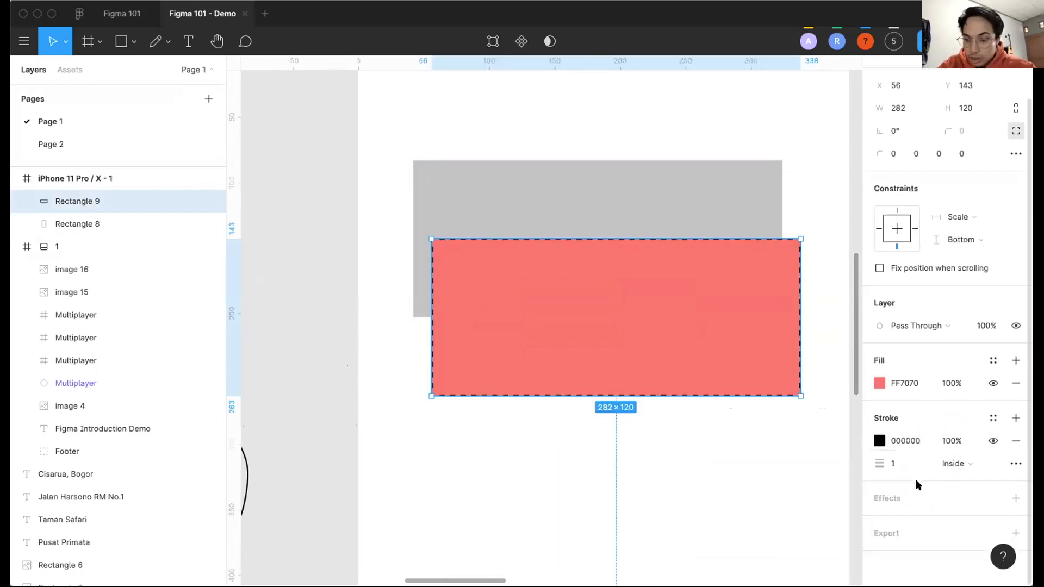
{"action": "left_click", "coordinate": [625, 221]}
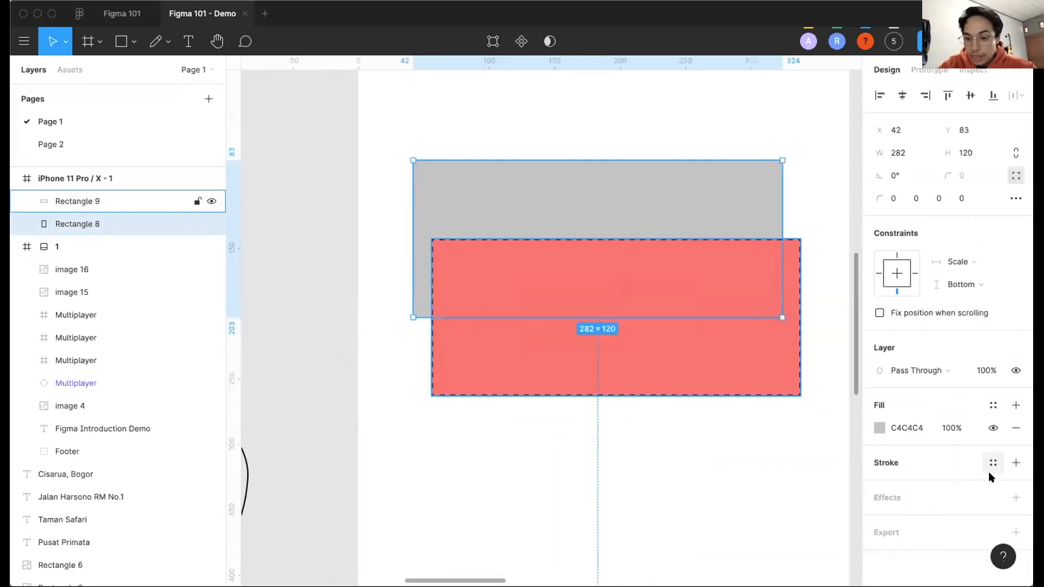
{"action": "left_click", "coordinate": [1012, 496]}
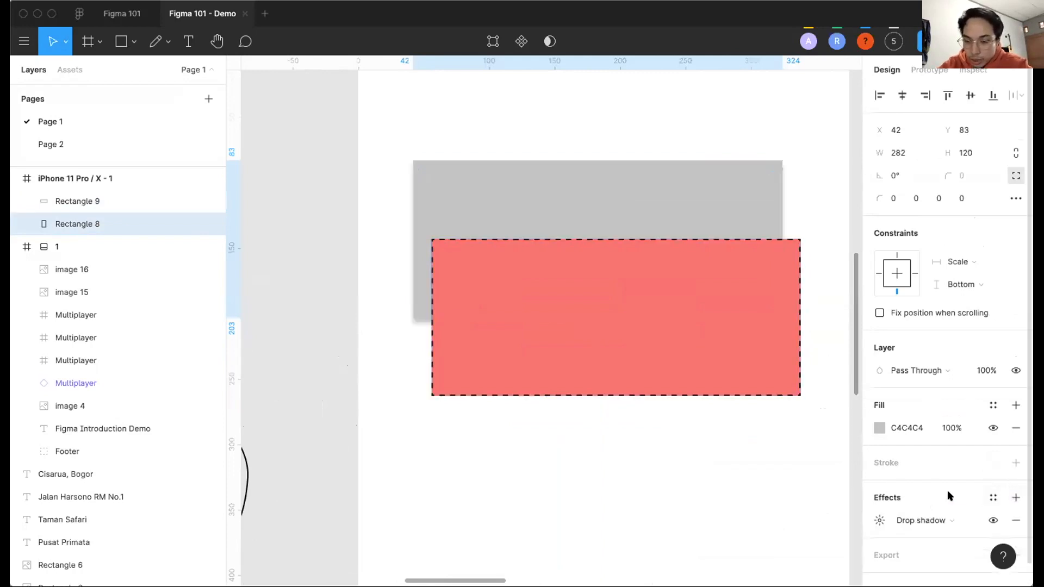
Look at the effect styles and the effect types available for the grey rectangle, keeping Drop shadow.
{"action": "scroll", "coordinate": [946, 490], "scroll_direction": "down", "scroll_amount": 1}
{"action": "left_click", "coordinate": [989, 476]}
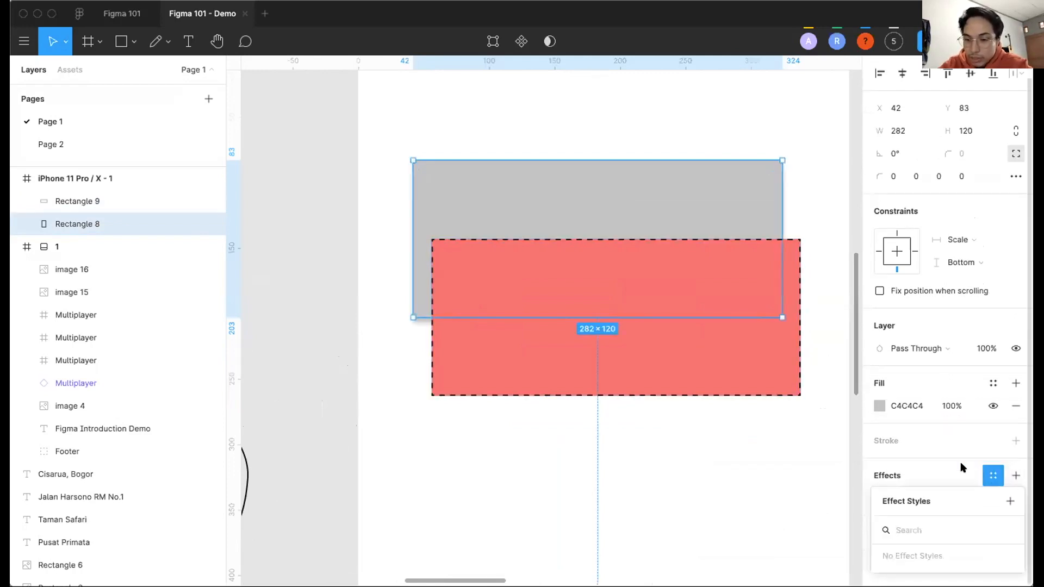
{"action": "left_click", "coordinate": [961, 466]}
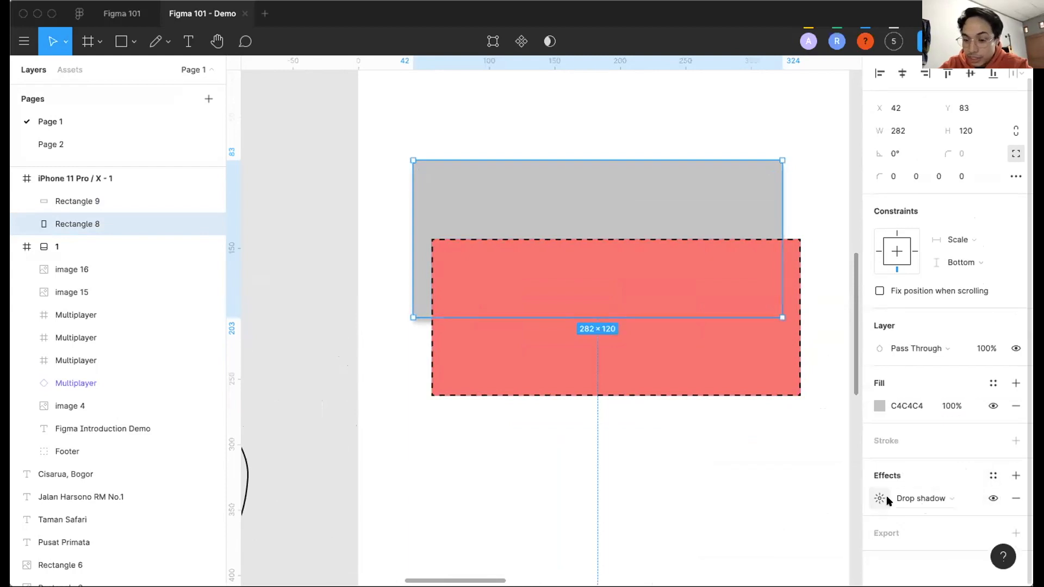
{"action": "left_click", "coordinate": [927, 499]}
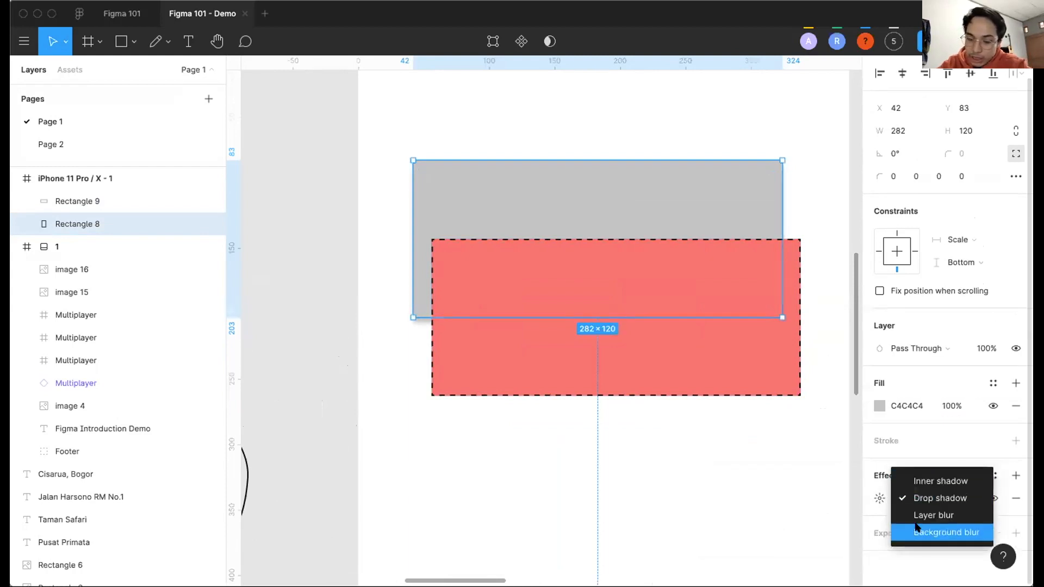
{"action": "left_click", "coordinate": [879, 499]}
Set the grey rectangle's drop shadow to an X offset of 4 and a blur of 20.
{"action": "left_click", "coordinate": [878, 499]}
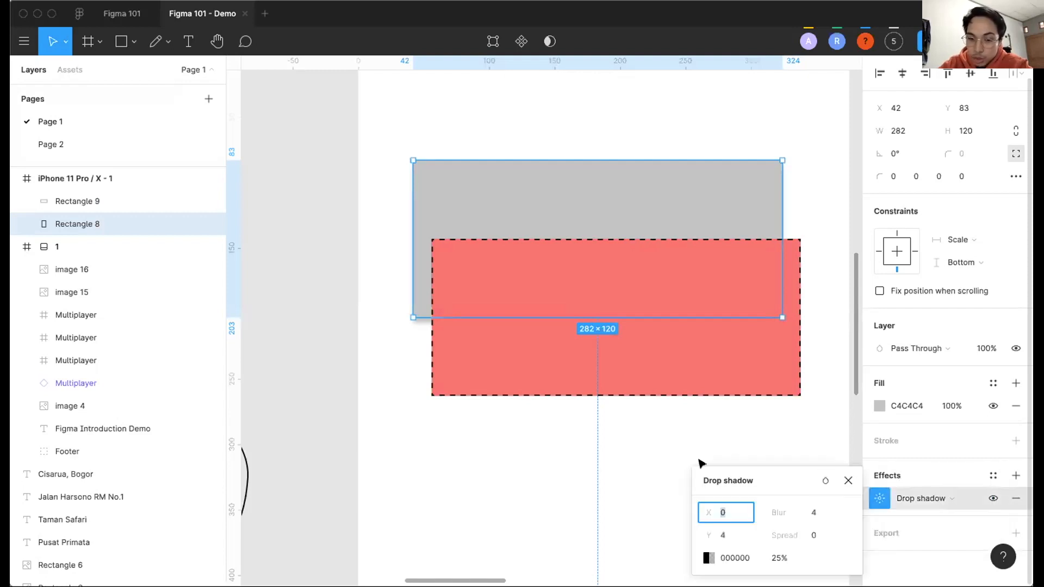
{"action": "left_click_drag", "start_coordinate": [786, 492], "coordinate": [905, 353]}
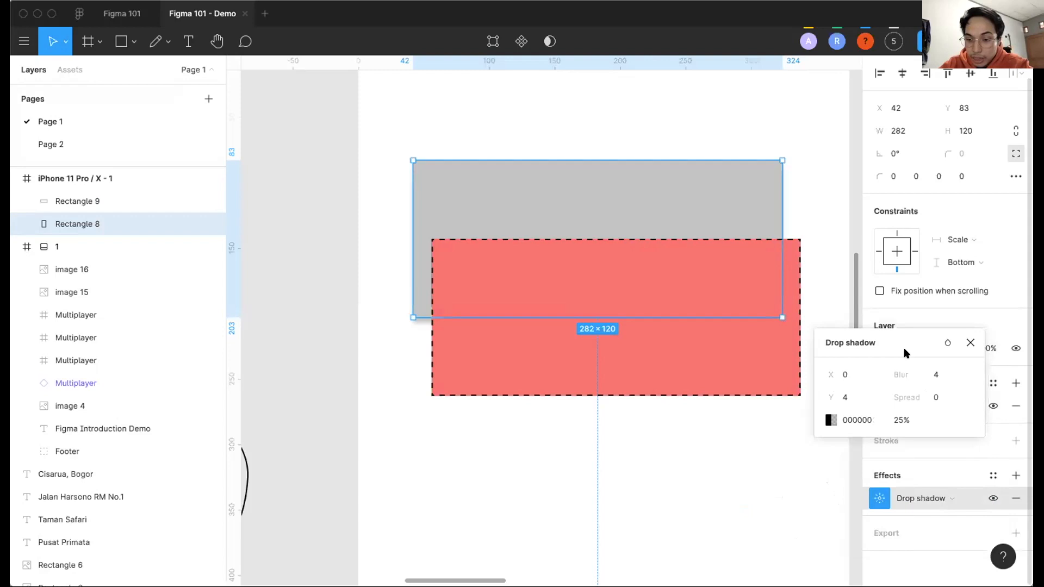
{"action": "left_click", "coordinate": [901, 420]}
{"action": "left_click", "coordinate": [848, 374]}
{"action": "type", "text": "4"}
{"action": "left_click", "coordinate": [846, 396]}
{"action": "left_click", "coordinate": [936, 375]}
{"action": "type", "text": "20"}
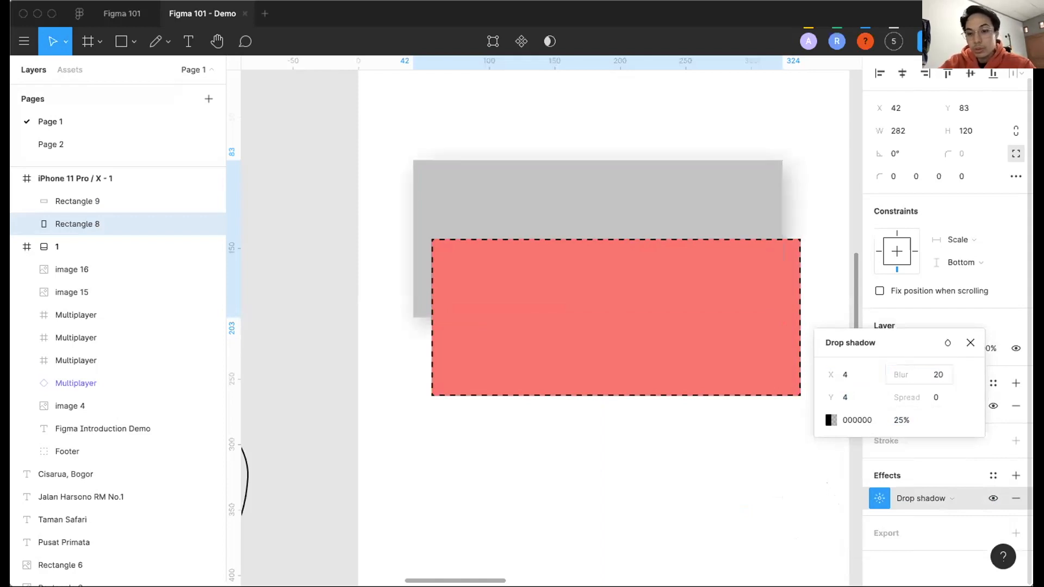
{"action": "left_click", "coordinate": [631, 443]}
Move the grey rectangle up clear of the red one, to about X 37, Y 15.
{"action": "left_click_drag", "start_coordinate": [549, 182], "coordinate": [540, 99]}
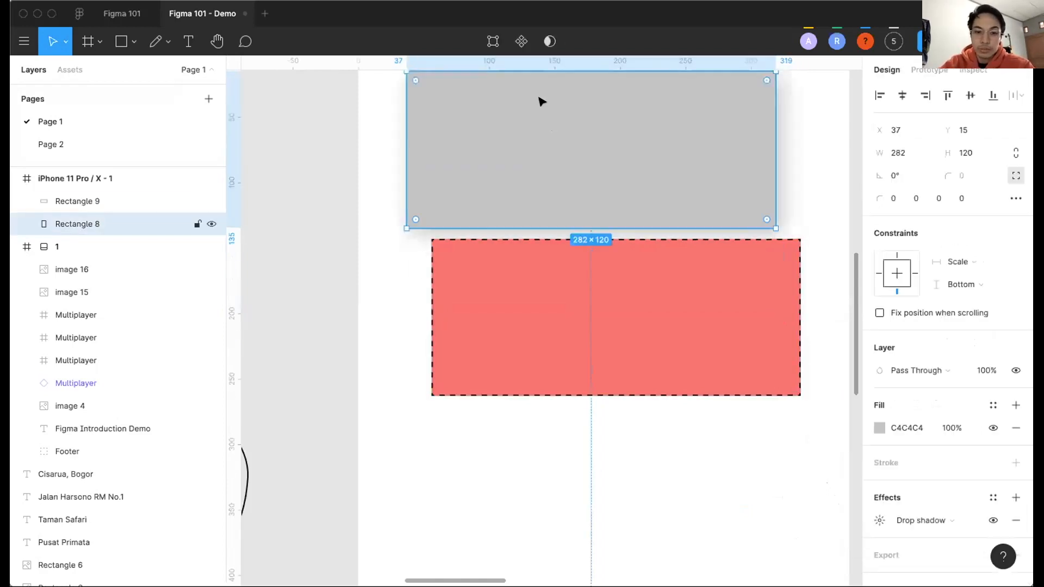
{"action": "scroll", "coordinate": [540, 99], "scroll_direction": "up", "scroll_amount": 3}
Change the grey rectangle's drop shadow colour to dark red (AC2A2A).
{"action": "left_click", "coordinate": [878, 521]}
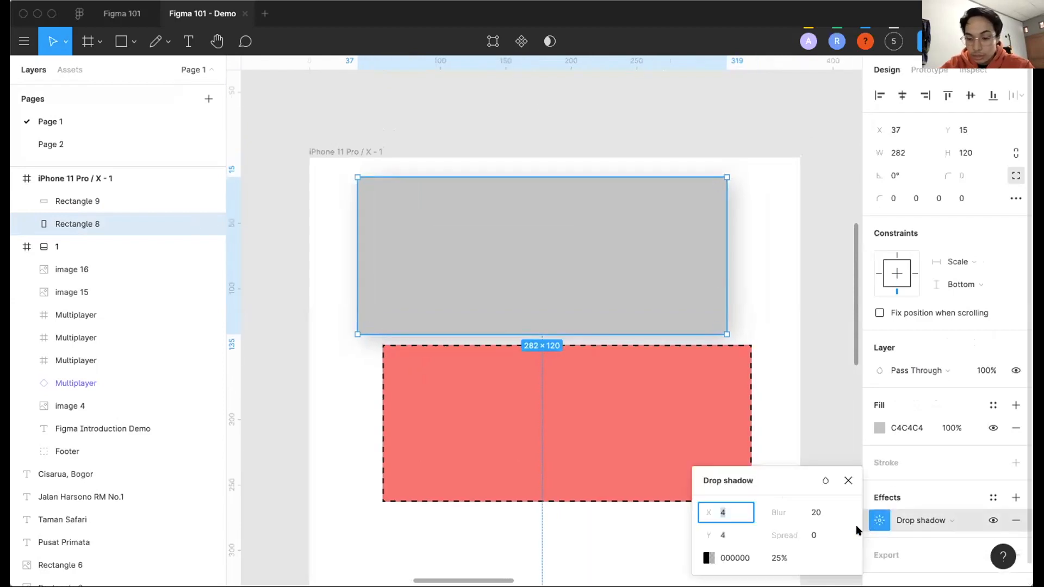
{"action": "left_click_drag", "start_coordinate": [805, 472], "coordinate": [998, 344]}
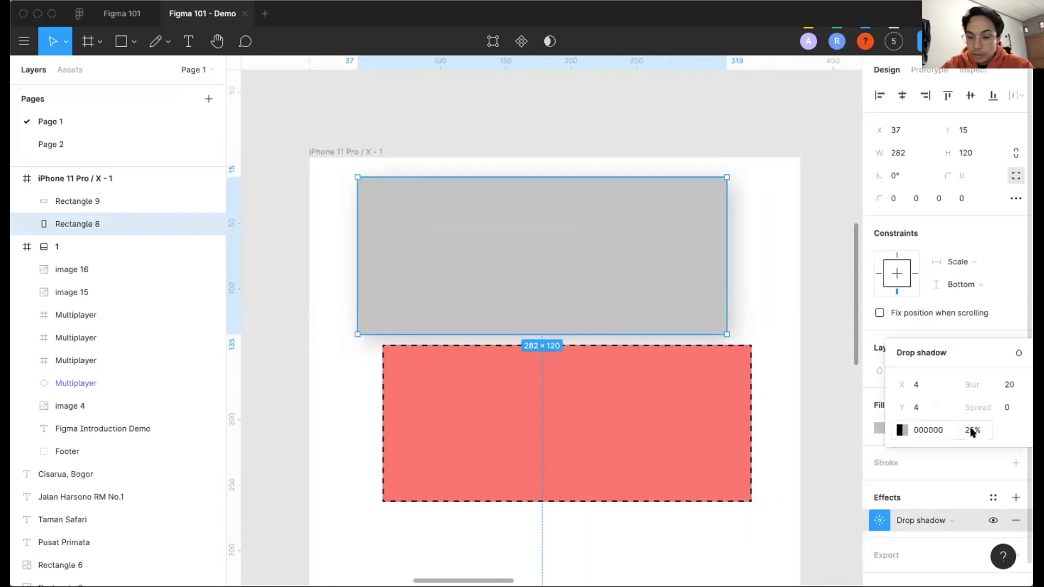
{"action": "left_click", "coordinate": [909, 433]}
{"action": "left_click_drag", "start_coordinate": [809, 354], "coordinate": [842, 288]}
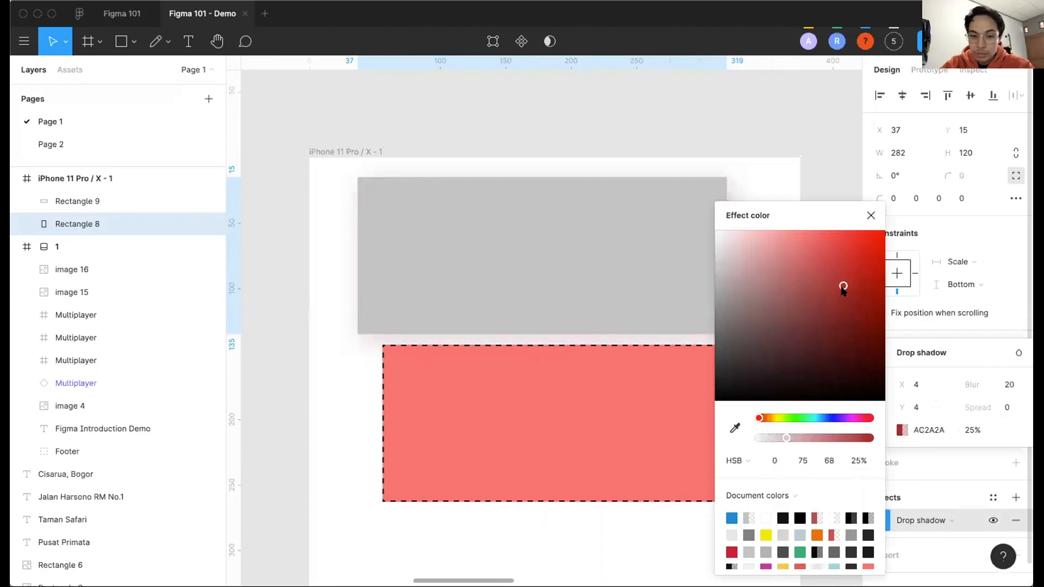
{"action": "left_click", "coordinate": [705, 137]}
Review the red rectangle's design properties, from position, size and constraints to layer, fill, stroke, effects and export.
{"action": "scroll", "coordinate": [706, 137], "scroll_direction": "down", "scroll_amount": 3}
{"action": "scroll", "coordinate": [701, 144], "scroll_direction": "left", "scroll_amount": 2}
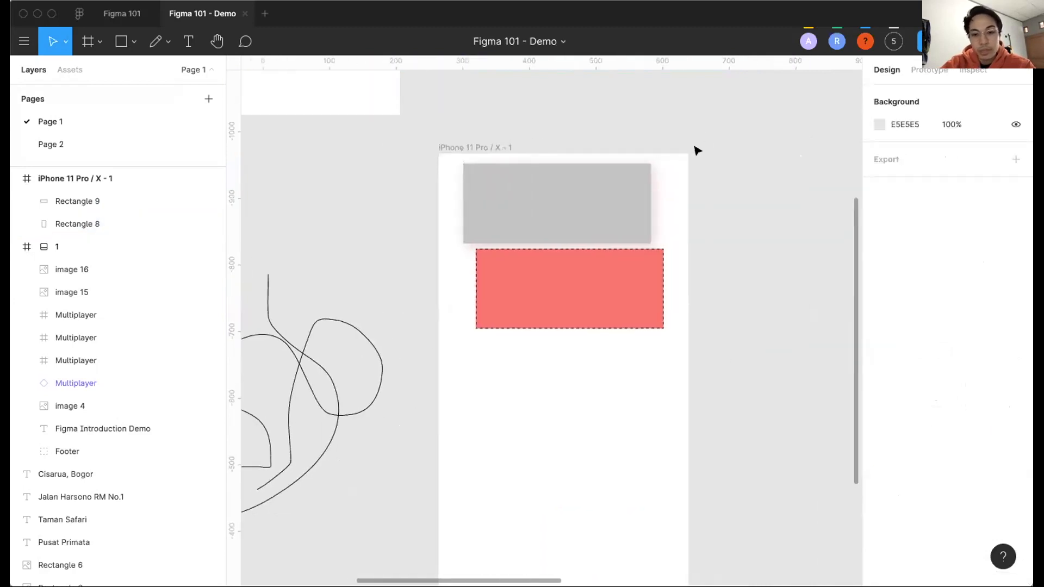
{"action": "scroll", "coordinate": [645, 311], "scroll_direction": "down", "scroll_amount": 2}
{"action": "scroll", "coordinate": [643, 309], "scroll_direction": "up", "scroll_amount": 3}
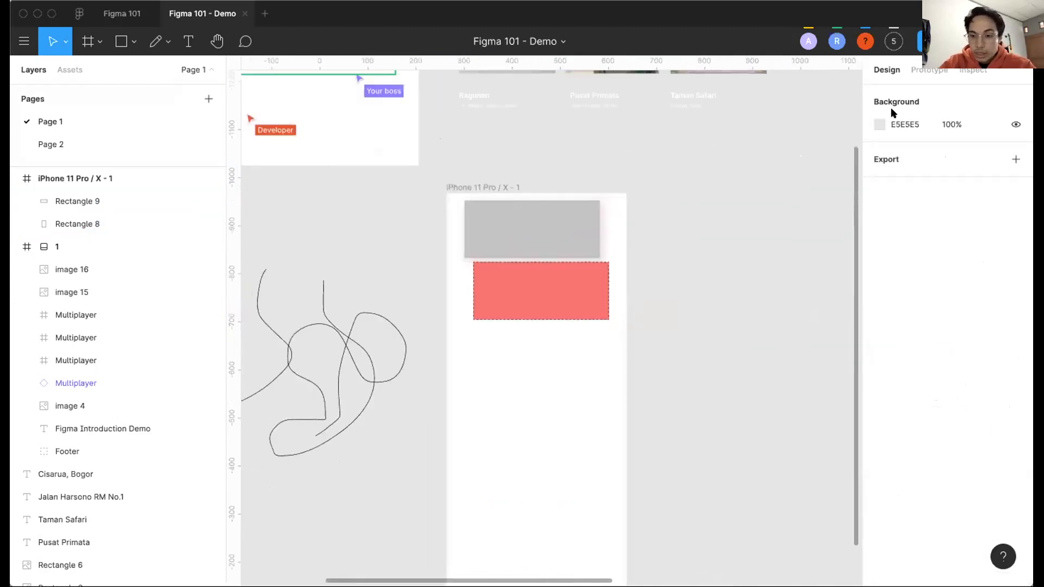
{"action": "scroll", "coordinate": [550, 349], "scroll_direction": "up", "scroll_amount": 2}
{"action": "left_click", "coordinate": [573, 342]}
{"action": "scroll", "coordinate": [506, 279], "scroll_direction": "up", "scroll_amount": 2}
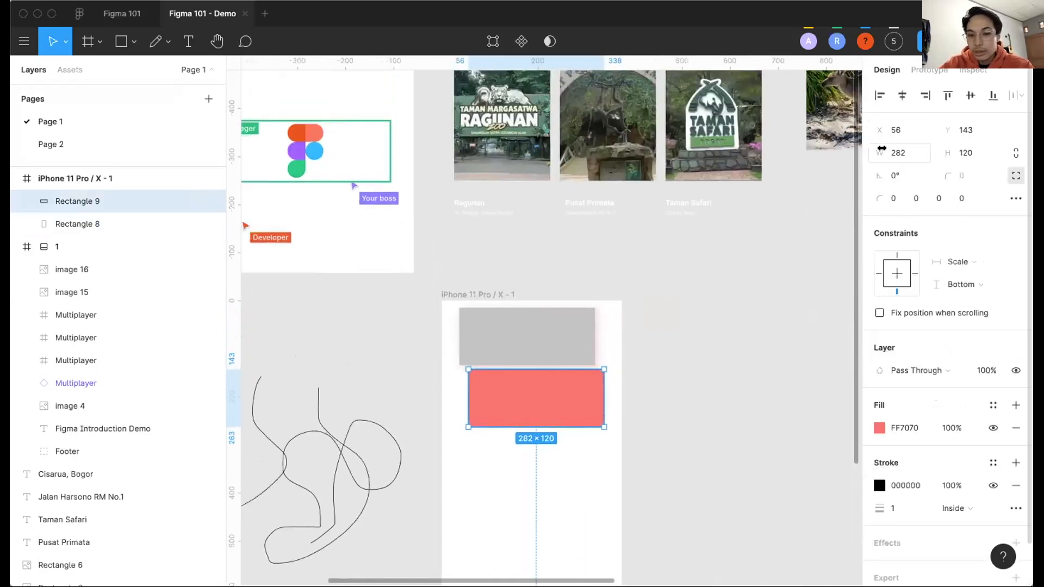
{"action": "scroll", "coordinate": [881, 552], "scroll_direction": "down", "scroll_amount": 2}
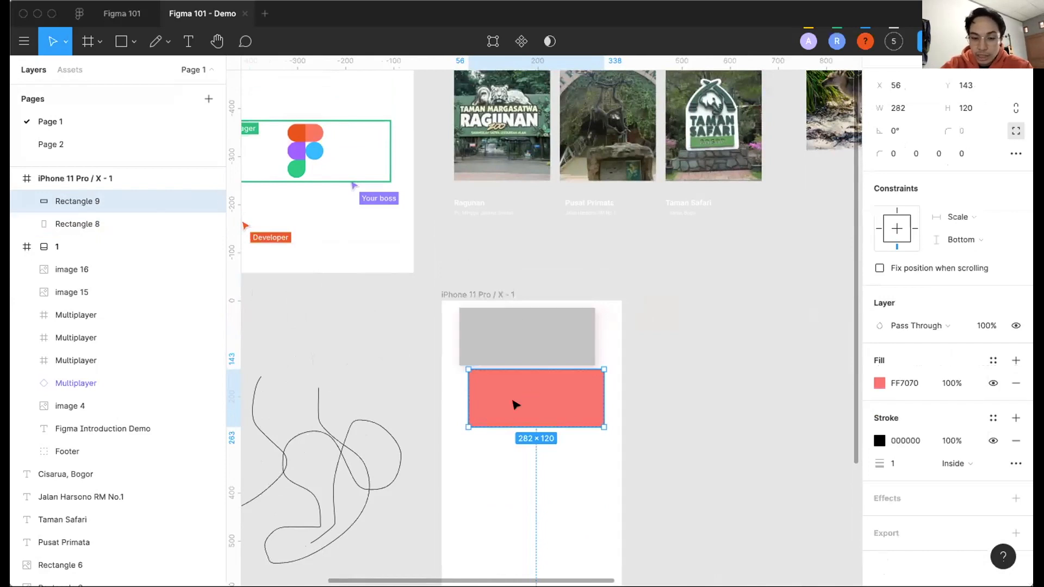
{"action": "scroll", "coordinate": [977, 283], "scroll_direction": "up", "scroll_amount": 2}
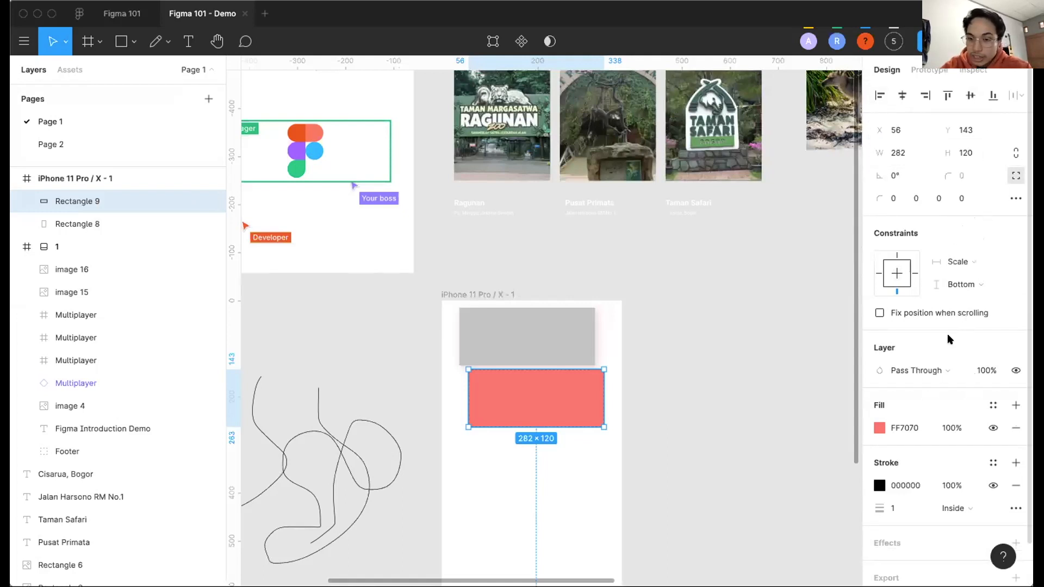
{"action": "scroll", "coordinate": [948, 339], "scroll_direction": "down", "scroll_amount": 2}
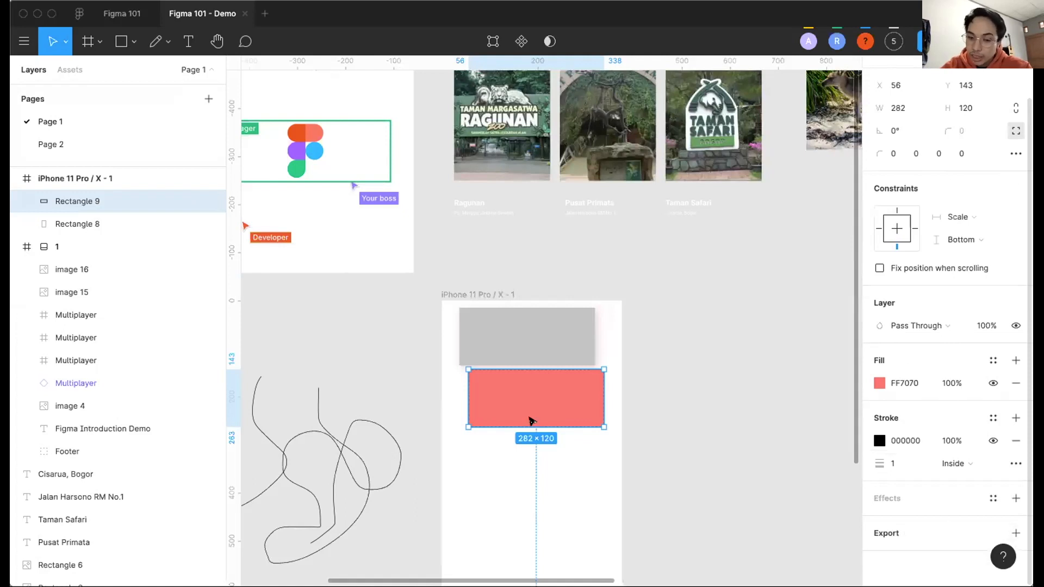
{"action": "left_click", "coordinate": [558, 484]}
{"action": "scroll", "coordinate": [555, 435], "scroll_direction": "down", "scroll_amount": 1}
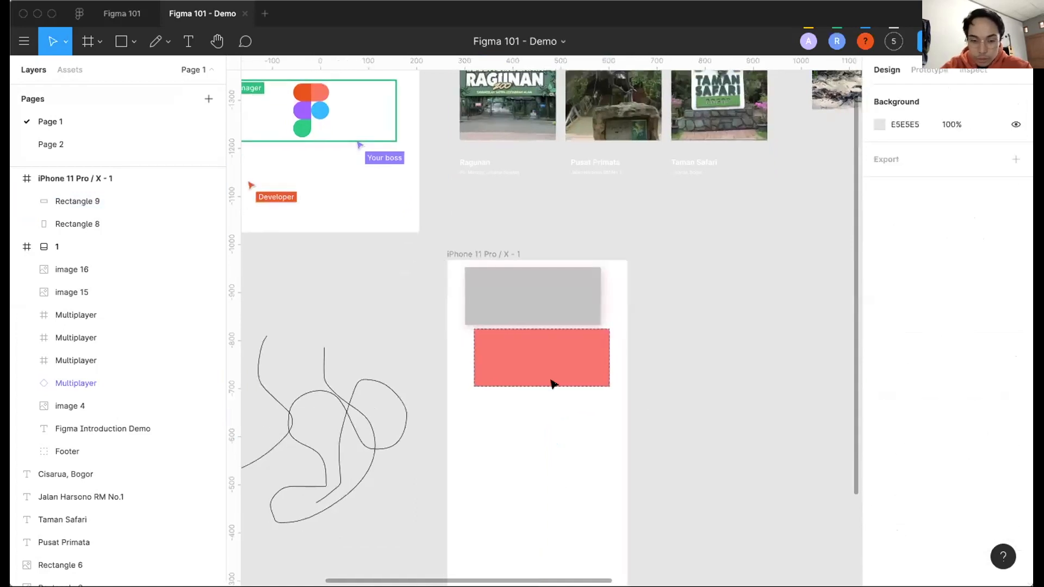
{"action": "left_click", "coordinate": [542, 378]}
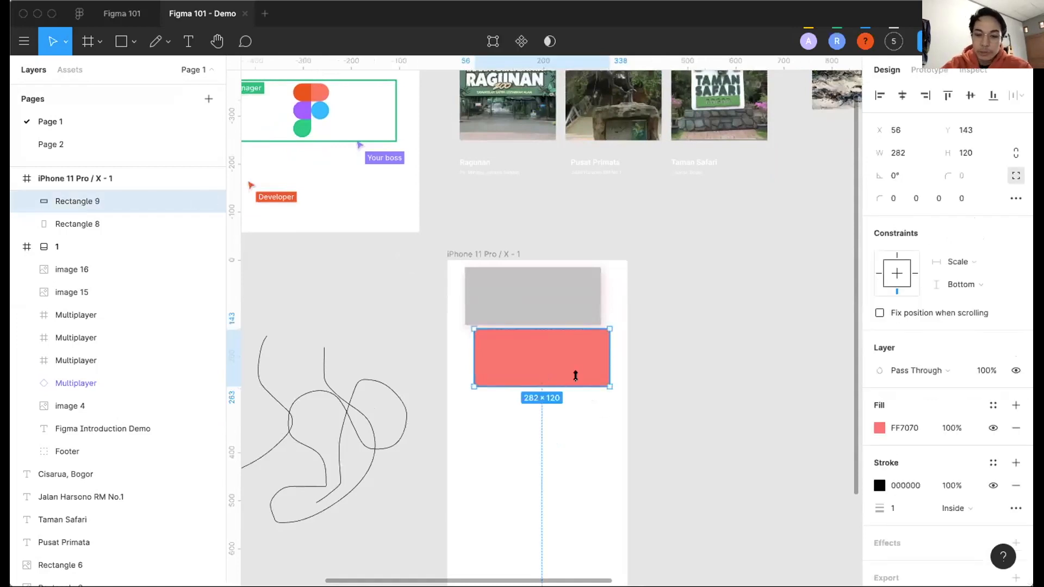
{"action": "left_click", "coordinate": [482, 253]}
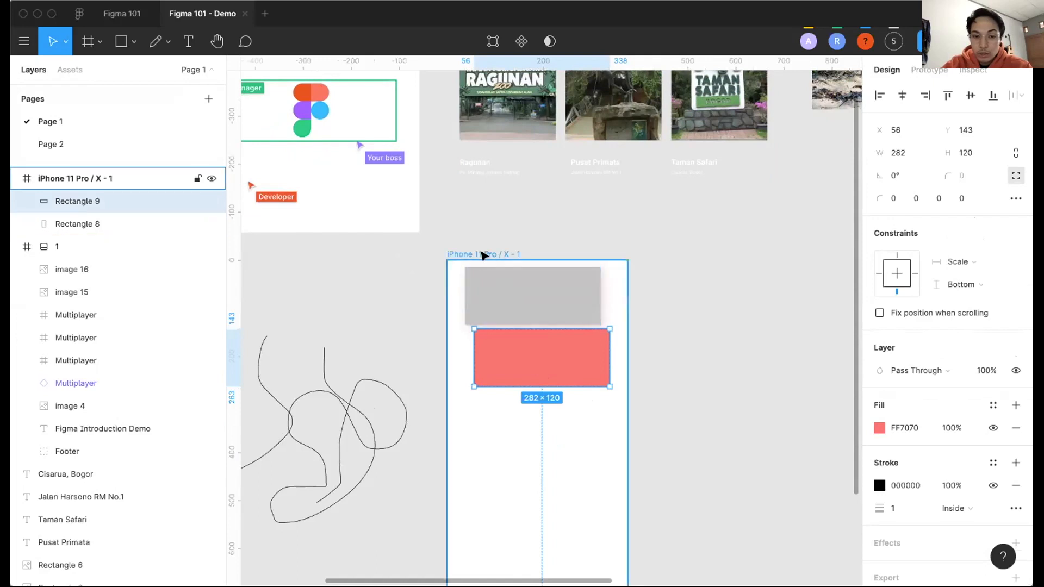
{"action": "key", "text": "super+r"}
{"action": "scroll", "coordinate": [446, 133], "scroll_direction": "down", "scroll_amount": 4}
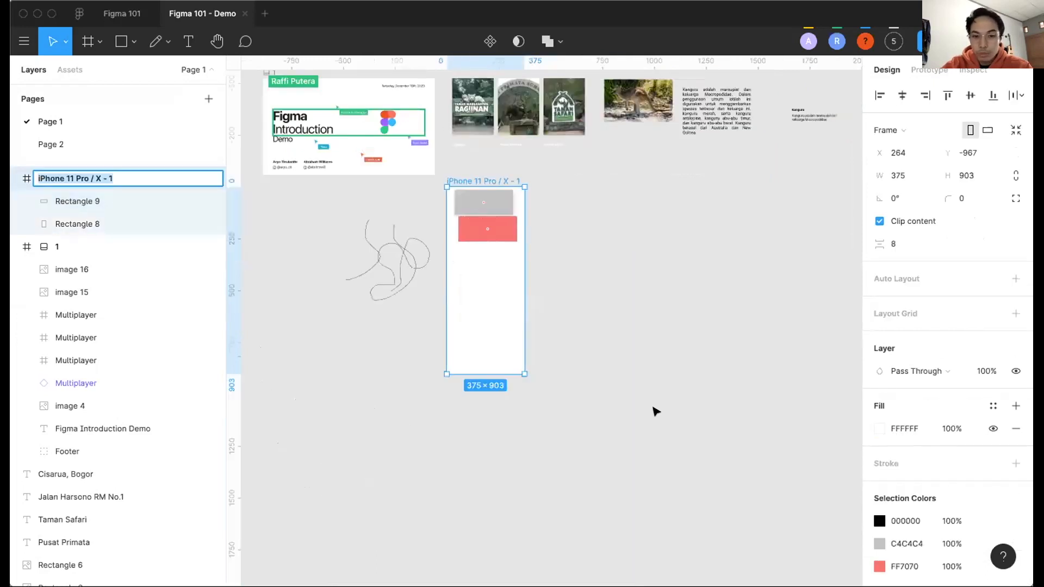
{"action": "left_click", "coordinate": [530, 262]}
Add a 1x PNG export setting to the red rectangle.
{"action": "scroll", "coordinate": [492, 227], "scroll_direction": "up", "scroll_amount": 5}
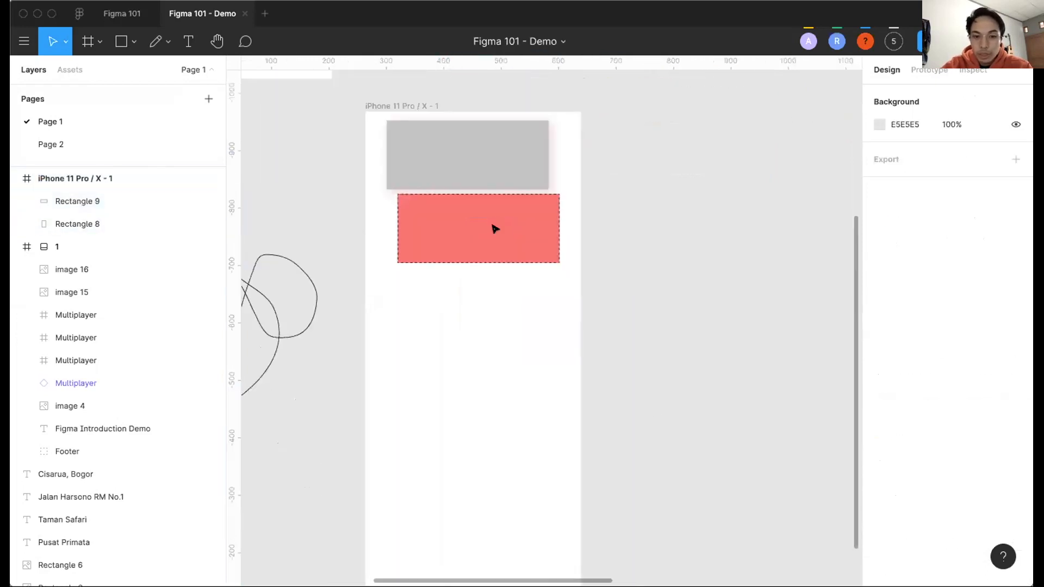
{"action": "left_click", "coordinate": [489, 224]}
{"action": "left_click", "coordinate": [1015, 577]}
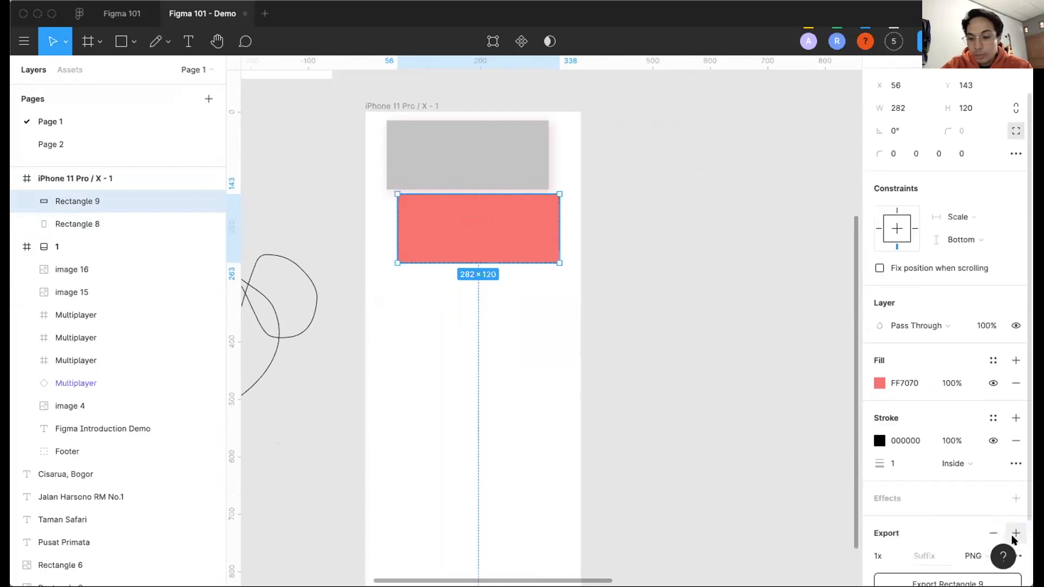
{"action": "scroll", "coordinate": [902, 522], "scroll_direction": "down", "scroll_amount": 3}
Look at the red rectangle's export scale and file format options and expand its export preview.
{"action": "left_click", "coordinate": [877, 476]}
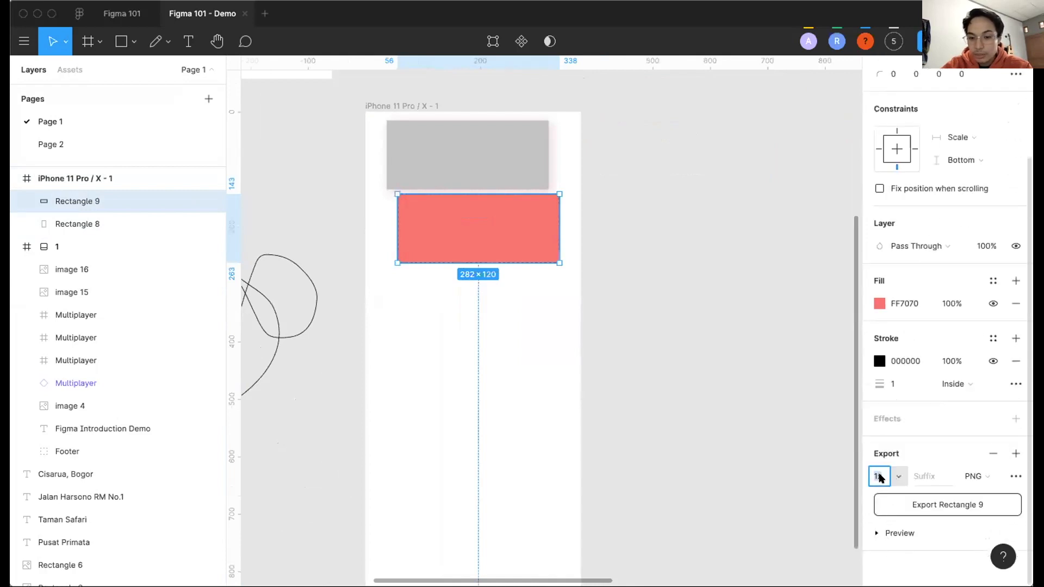
{"action": "left_click", "coordinate": [974, 476]}
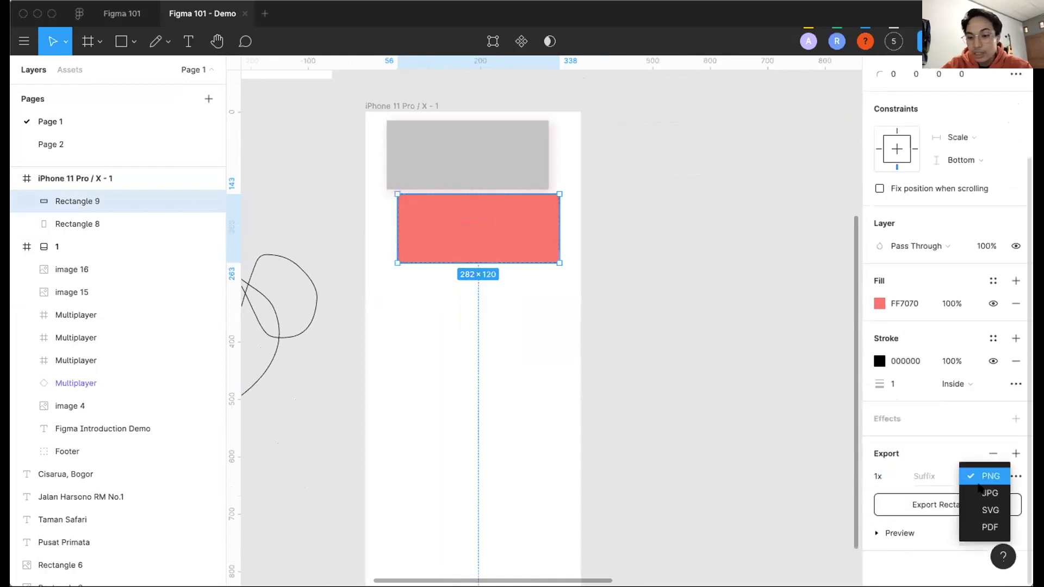
{"action": "left_click", "coordinate": [815, 454]}
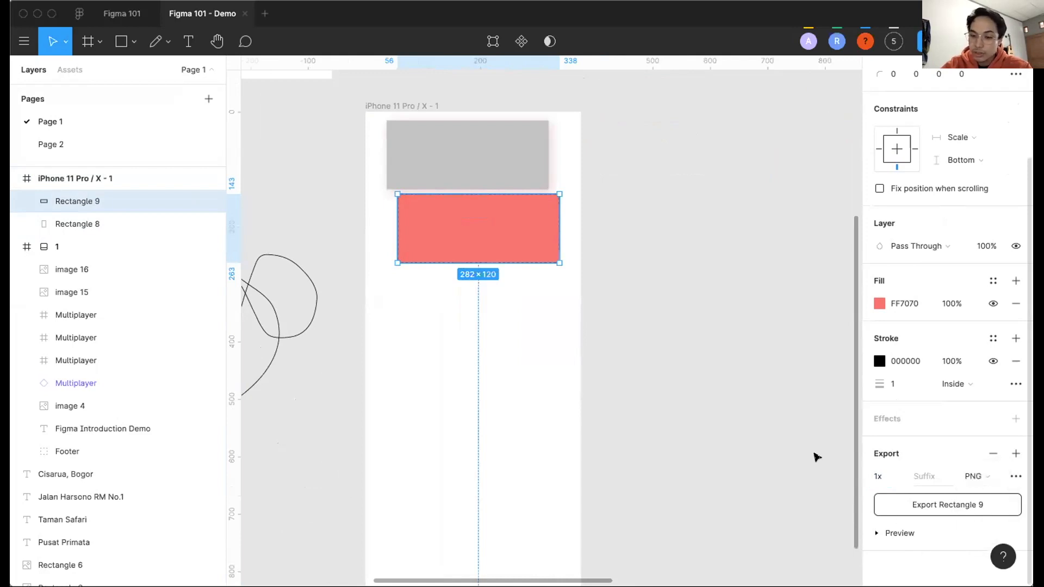
{"action": "left_click", "coordinate": [887, 531]}
{"action": "scroll", "coordinate": [951, 503], "scroll_direction": "down", "scroll_amount": 2}
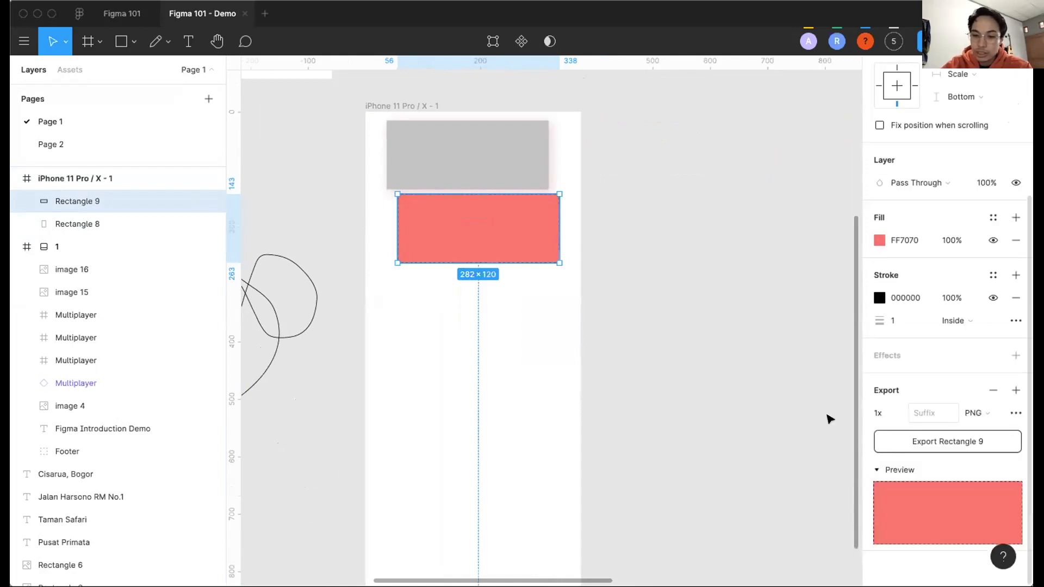
Add a 1x PNG export setting to the iPhone 11 Pro / X - 1 frame and check its export options.
{"action": "left_click", "coordinate": [415, 101]}
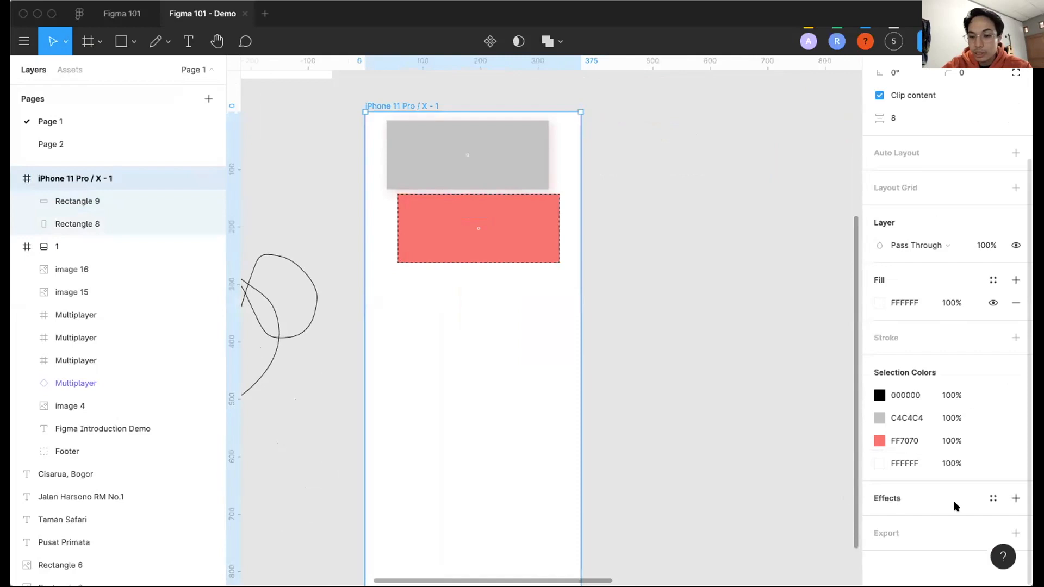
{"action": "scroll", "coordinate": [980, 484], "scroll_direction": "down", "scroll_amount": 5}
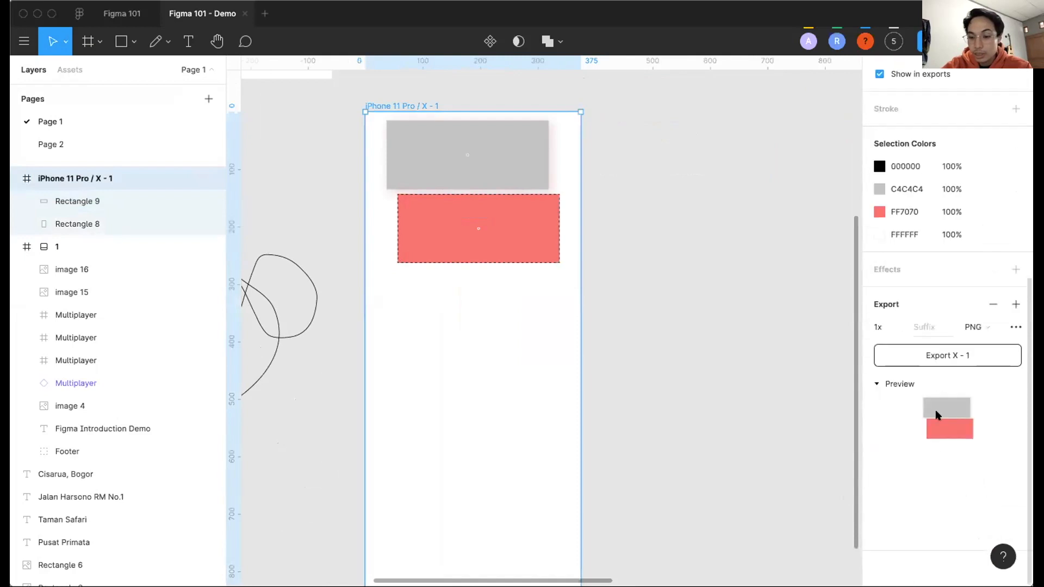
{"action": "scroll", "coordinate": [598, 236], "scroll_direction": "up", "scroll_amount": 2}
{"action": "scroll", "coordinate": [587, 236], "scroll_direction": "down", "scroll_amount": 4}
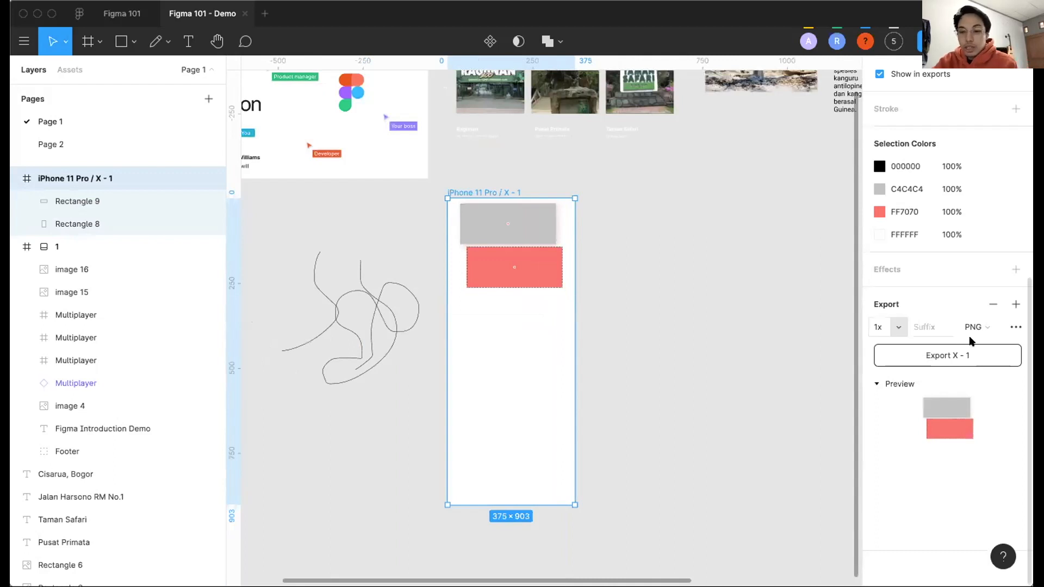
{"action": "left_click", "coordinate": [1015, 327]}
{"action": "left_click", "coordinate": [757, 273]}
Review the iPhone frame's design properties, from size, auto layout and layout grid to layer, fill and export.
{"action": "scroll", "coordinate": [650, 272], "scroll_direction": "up", "scroll_amount": 1}
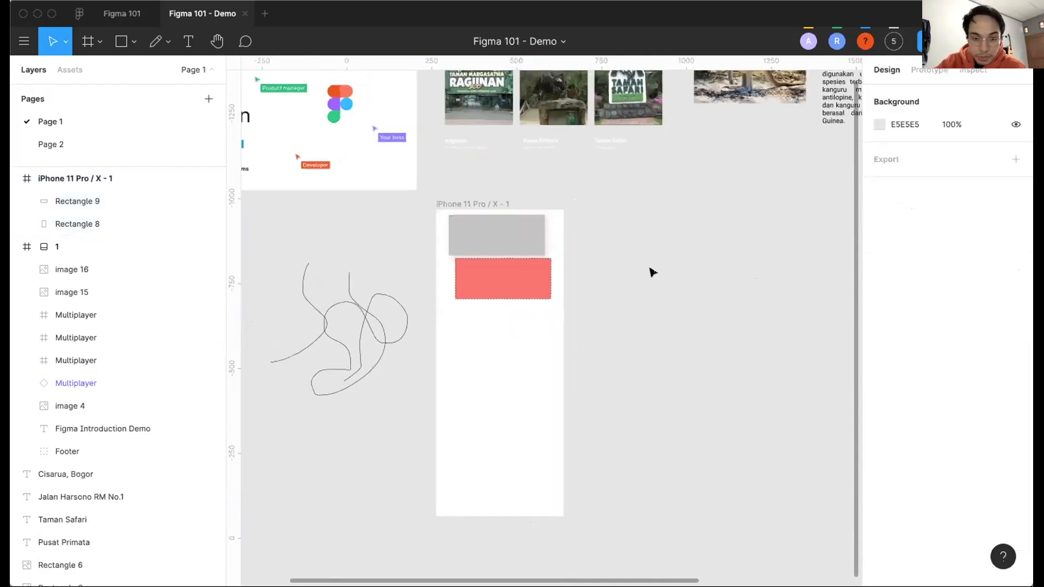
{"action": "scroll", "coordinate": [645, 217], "scroll_direction": "down", "scroll_amount": 2}
{"action": "left_click", "coordinate": [496, 291]}
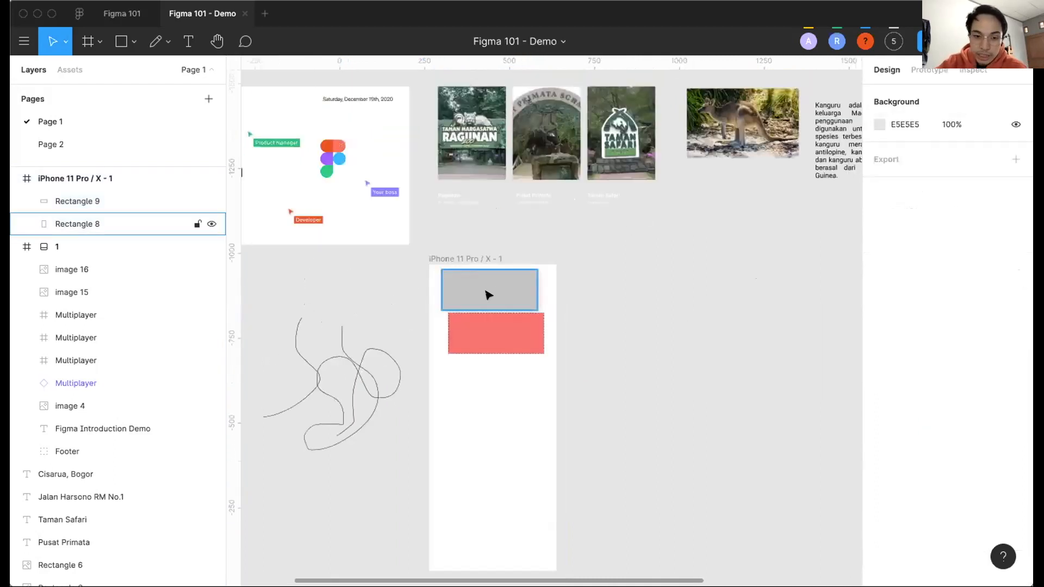
{"action": "left_click", "coordinate": [462, 258]}
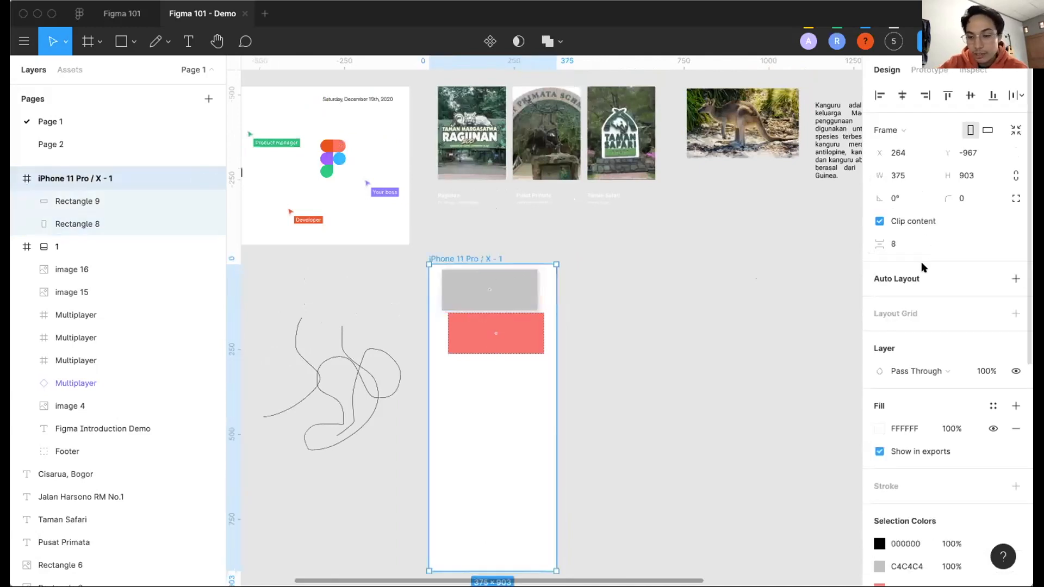
{"action": "scroll", "coordinate": [921, 263], "scroll_direction": "down", "scroll_amount": 1}
{"action": "scroll", "coordinate": [951, 194], "scroll_direction": "down", "scroll_amount": 2}
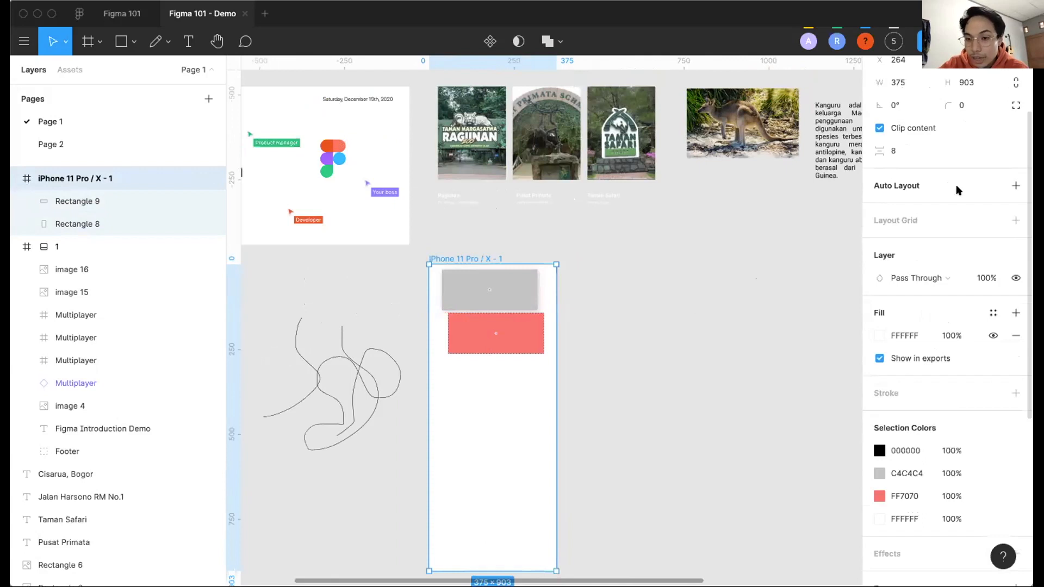
{"action": "scroll", "coordinate": [947, 210], "scroll_direction": "down", "scroll_amount": 2}
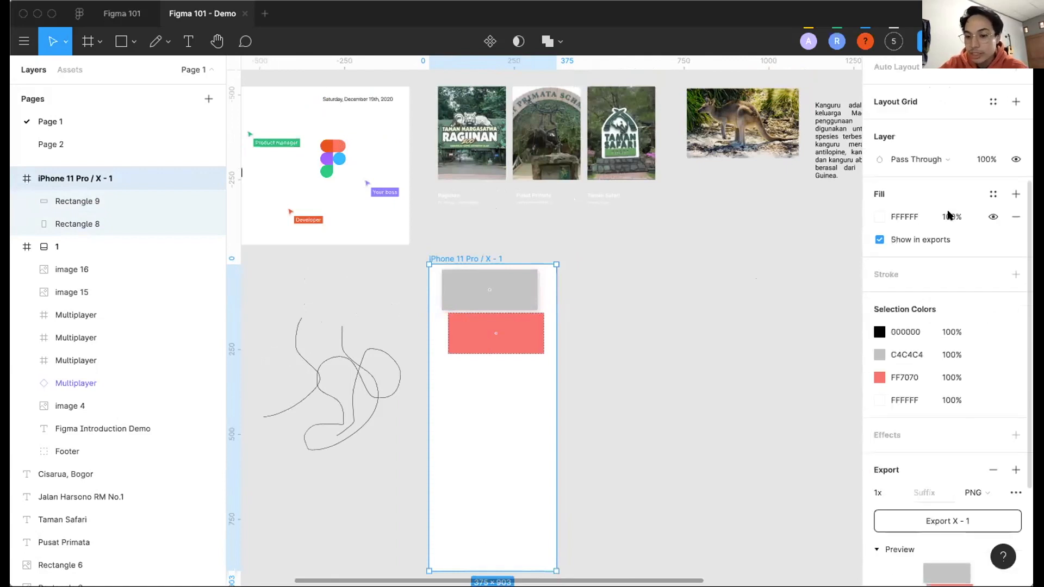
{"action": "scroll", "coordinate": [947, 212], "scroll_direction": "up", "scroll_amount": 2}
{"action": "scroll", "coordinate": [913, 287], "scroll_direction": "down", "scroll_amount": 1}
{"action": "scroll", "coordinate": [913, 288], "scroll_direction": "up", "scroll_amount": 1}
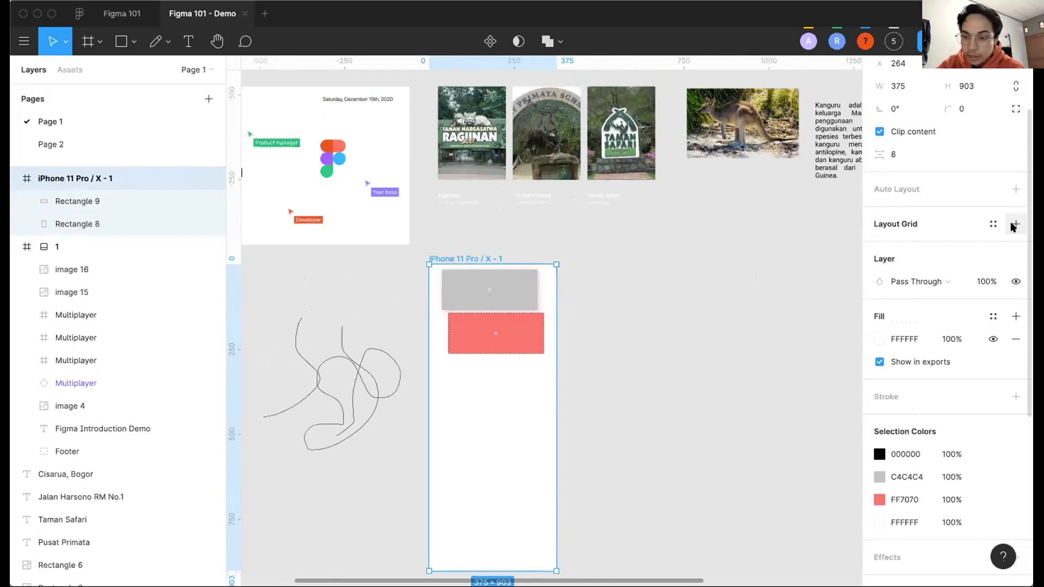
Add a 10 px layout grid to the iPhone 11 Pro / X - 1 frame.
{"action": "left_click", "coordinate": [1012, 224]}
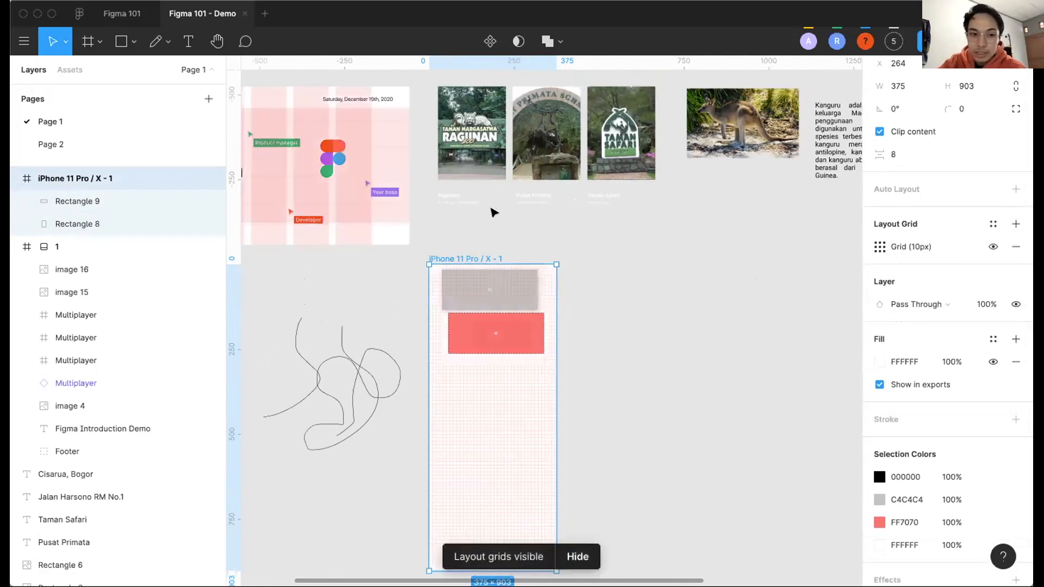
{"action": "scroll", "coordinate": [471, 212], "scroll_direction": "left", "scroll_amount": 2}
{"action": "scroll", "coordinate": [531, 312], "scroll_direction": "up", "scroll_amount": 5}
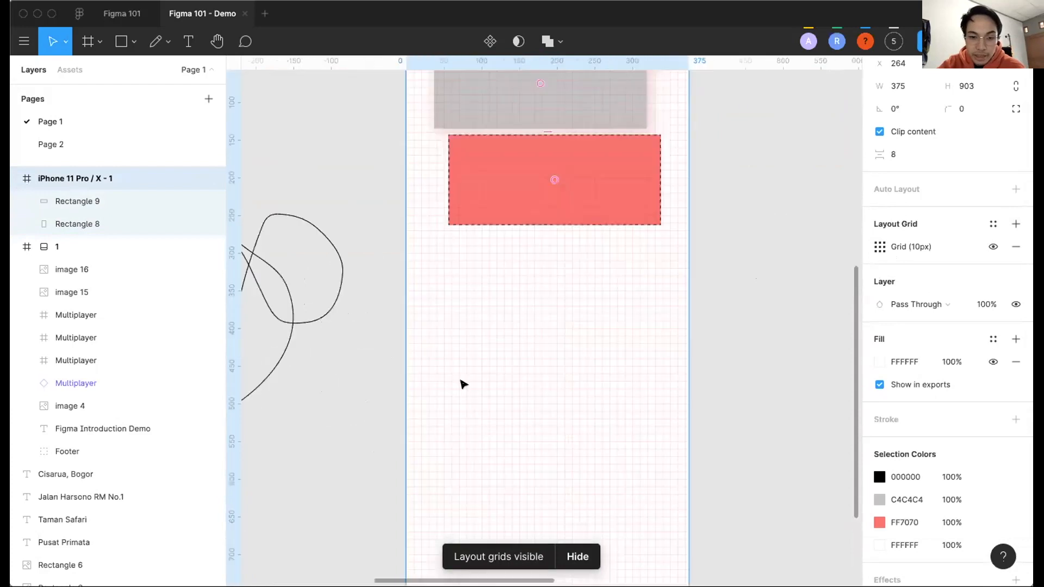
{"action": "scroll", "coordinate": [549, 203], "scroll_direction": "up", "scroll_amount": 3}
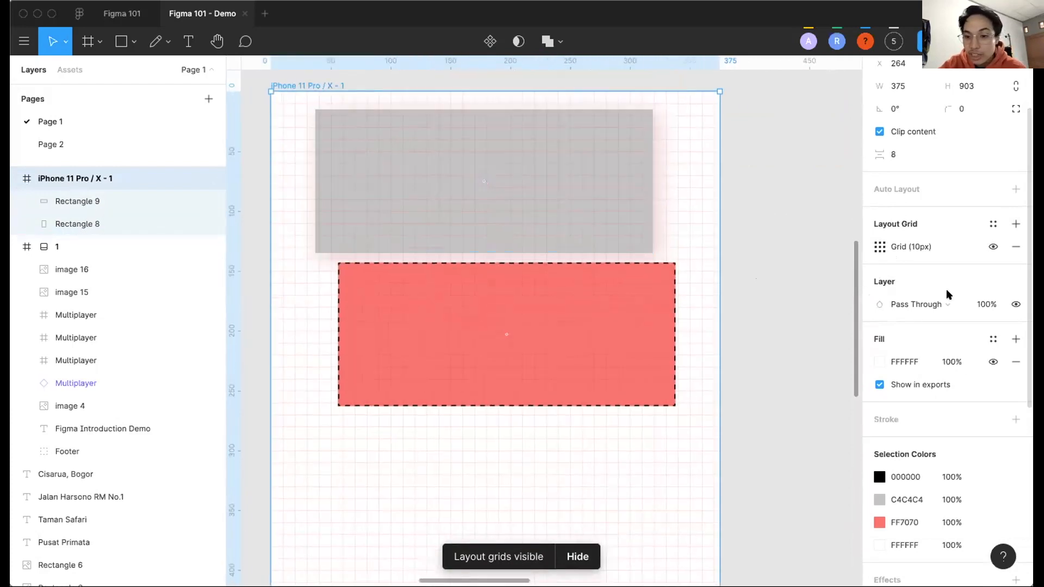
Change the iPhone frame's layout grid to columns with a margin of 16 and a count of 1.
{"action": "left_click", "coordinate": [878, 246]}
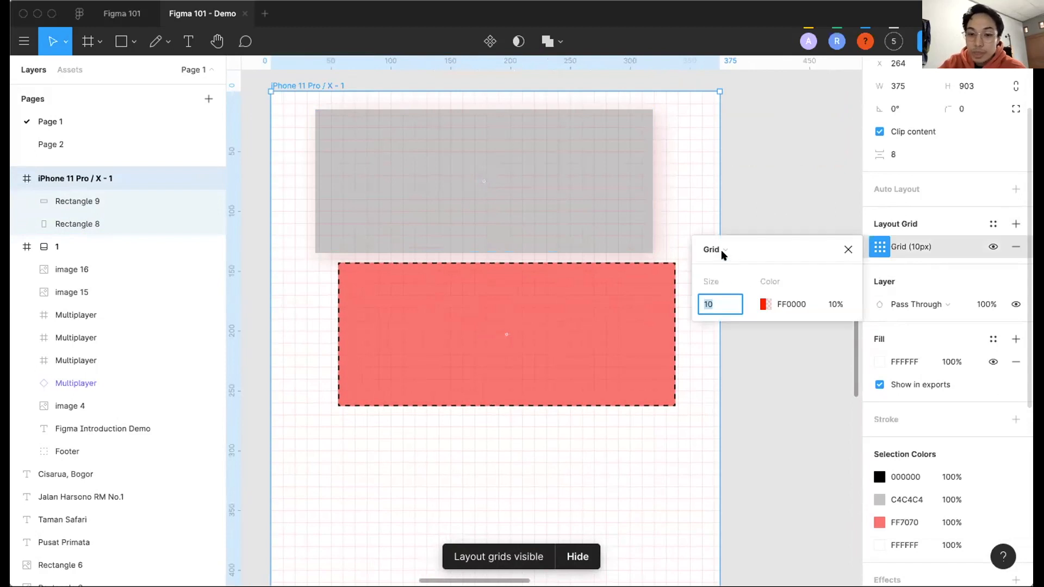
{"action": "left_click", "coordinate": [721, 249]}
{"action": "left_click", "coordinate": [730, 266]}
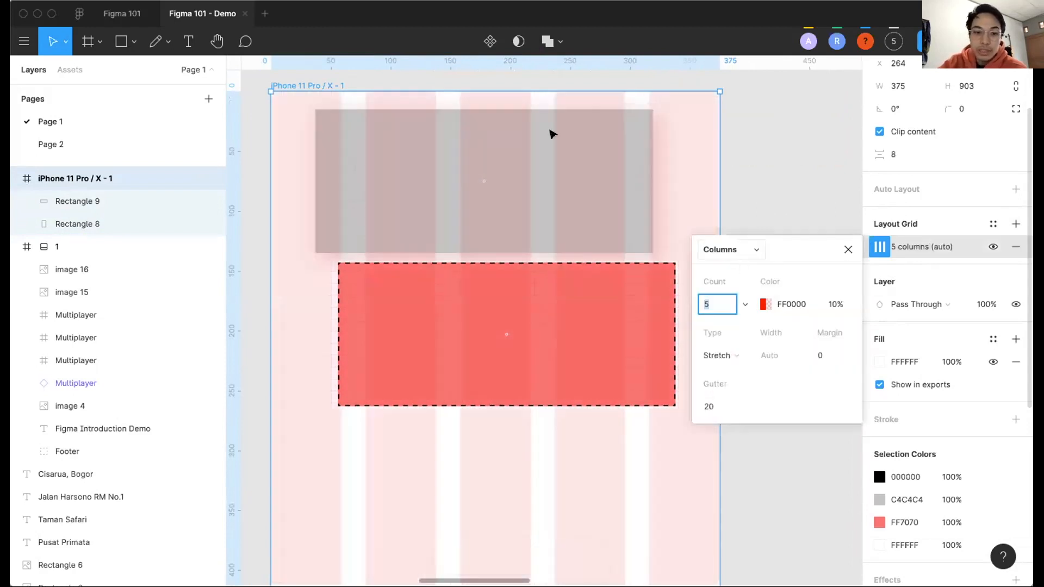
{"action": "scroll", "coordinate": [552, 133], "scroll_direction": "down", "scroll_amount": 2}
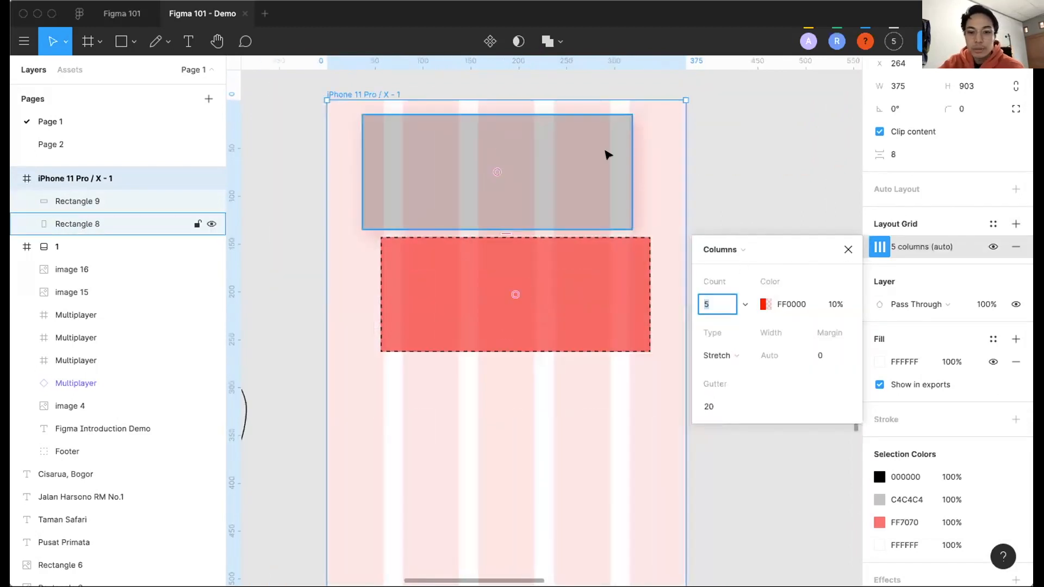
{"action": "left_click", "coordinate": [821, 356]}
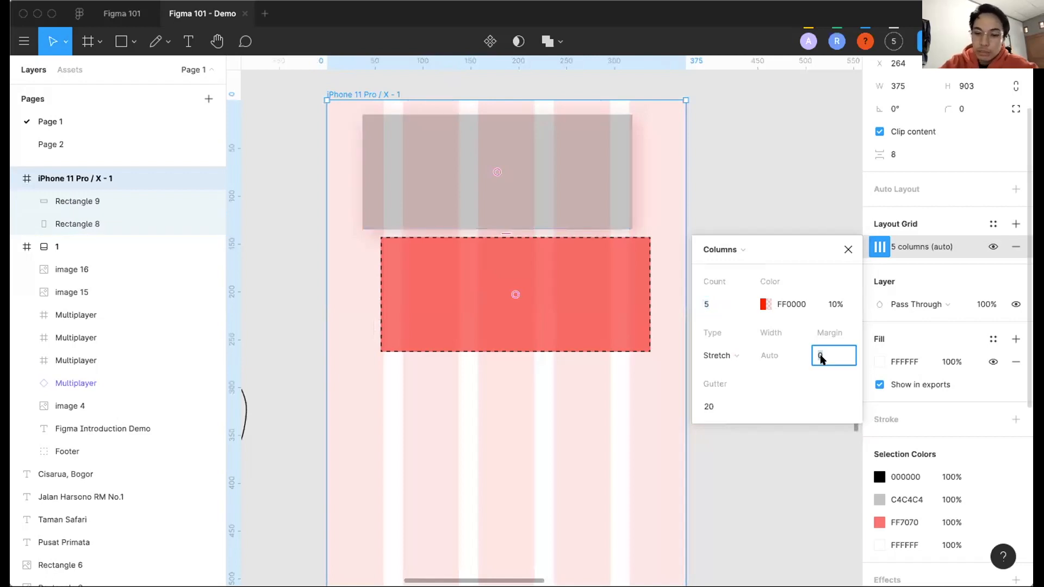
{"action": "type", "text": "16"}
{"action": "key", "text": "Return"}
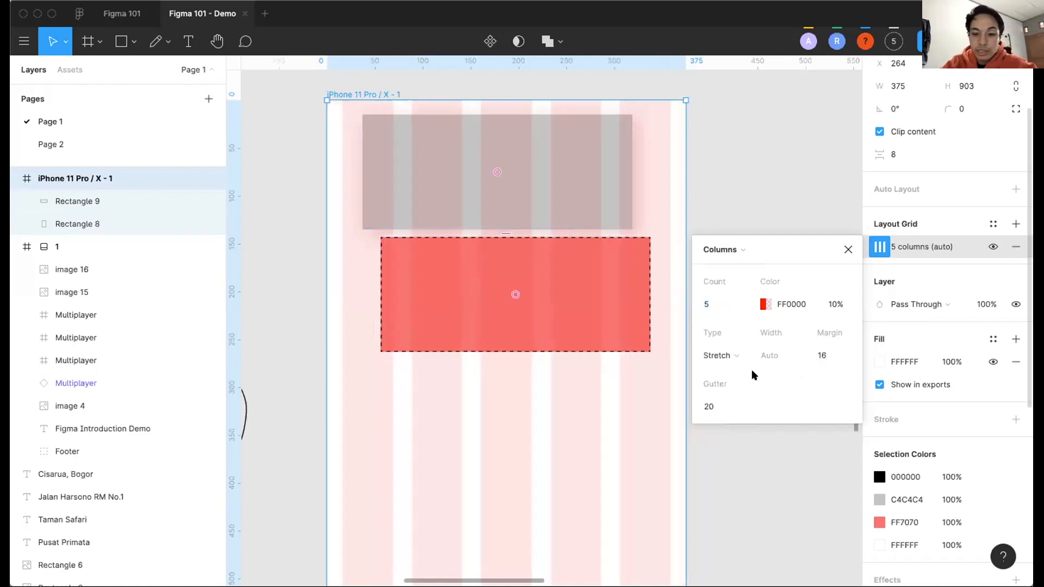
{"action": "left_click", "coordinate": [707, 304]}
{"action": "type", "text": "1"}
{"action": "key", "text": "Return"}
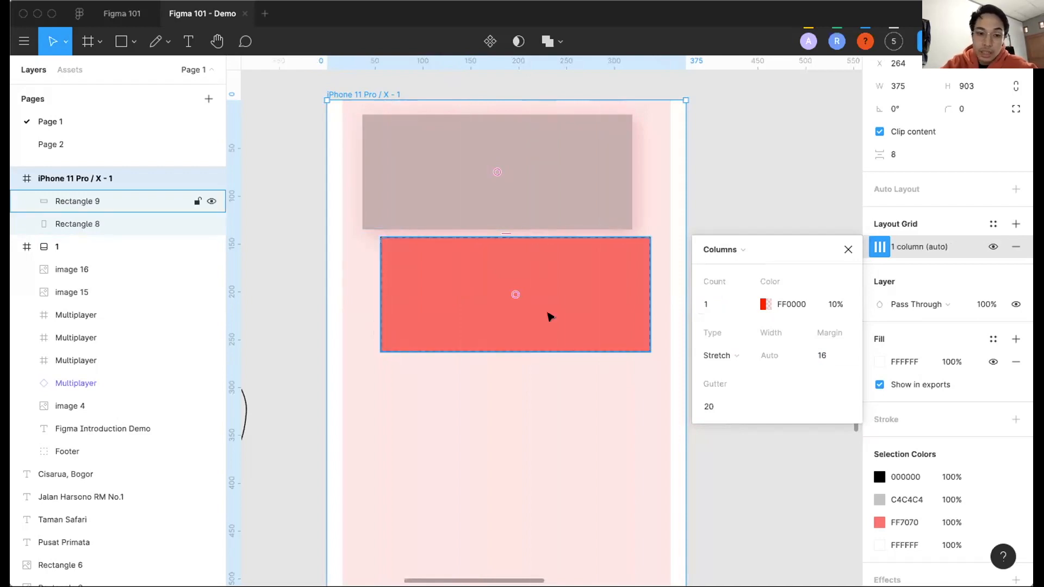
Move the red rectangle against the column grid's left margin, to about X 16 and Y 146.
{"action": "scroll", "coordinate": [549, 315], "scroll_direction": "down", "scroll_amount": 5}
{"action": "left_click", "coordinate": [618, 242]}
{"action": "left_click", "coordinate": [618, 242]}
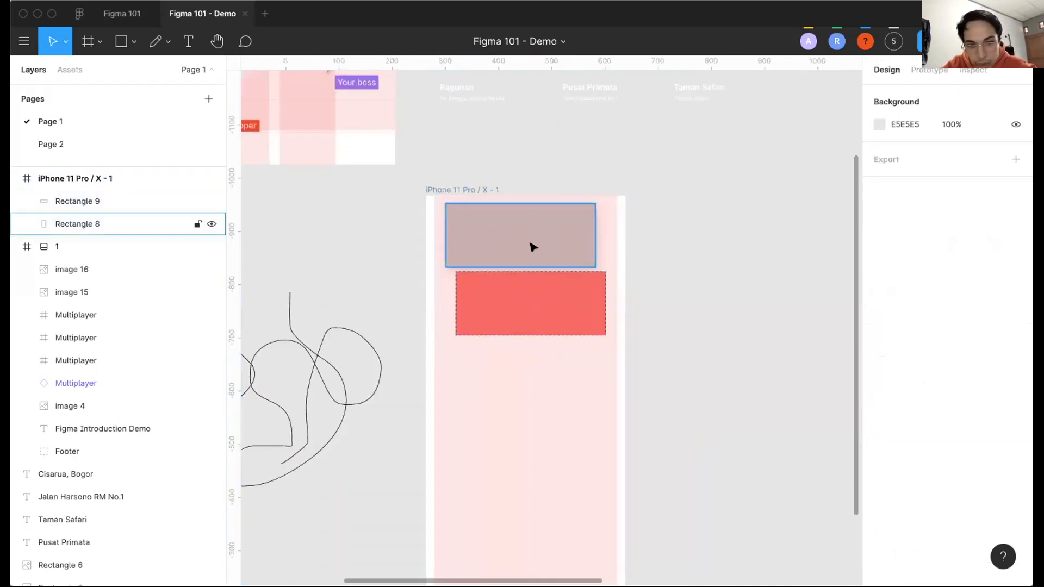
{"action": "scroll", "coordinate": [523, 333], "scroll_direction": "up", "scroll_amount": 3}
{"action": "left_click_drag", "start_coordinate": [518, 333], "coordinate": [491, 334]}
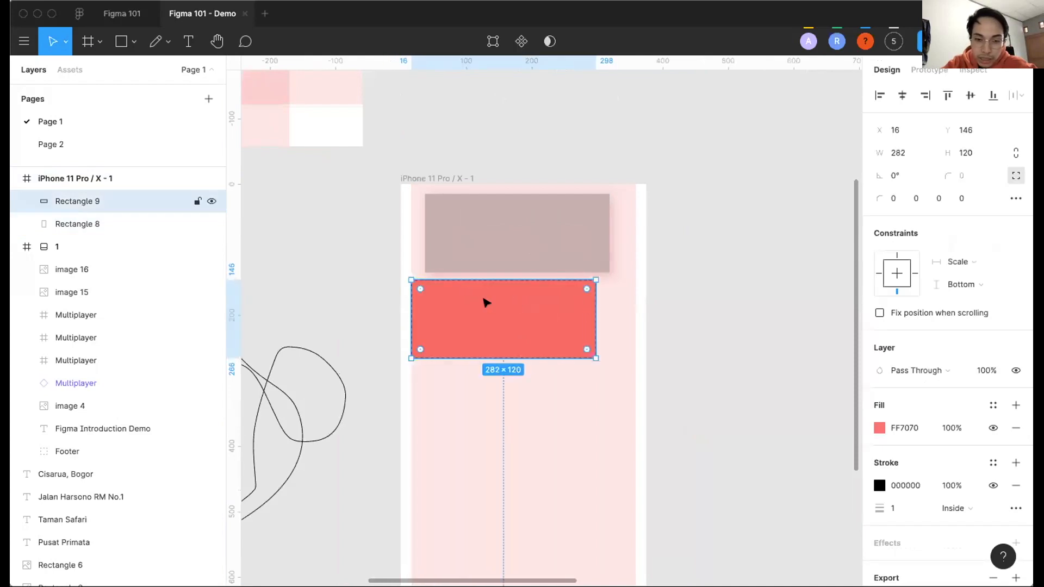
Add a second layout grid to the iPhone frame and change it to rows.
{"action": "left_click", "coordinate": [436, 173]}
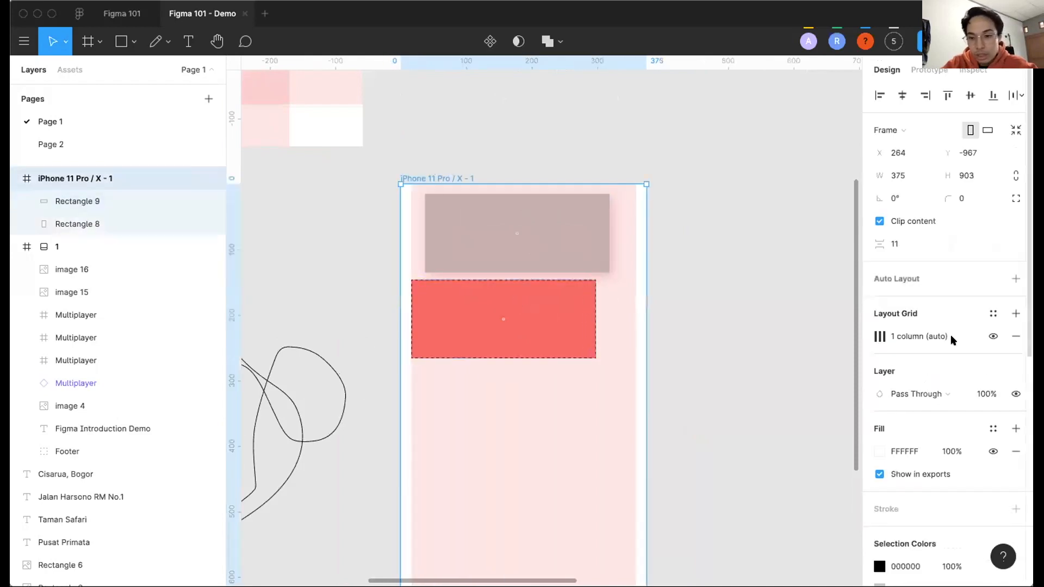
{"action": "left_click", "coordinate": [1014, 314]}
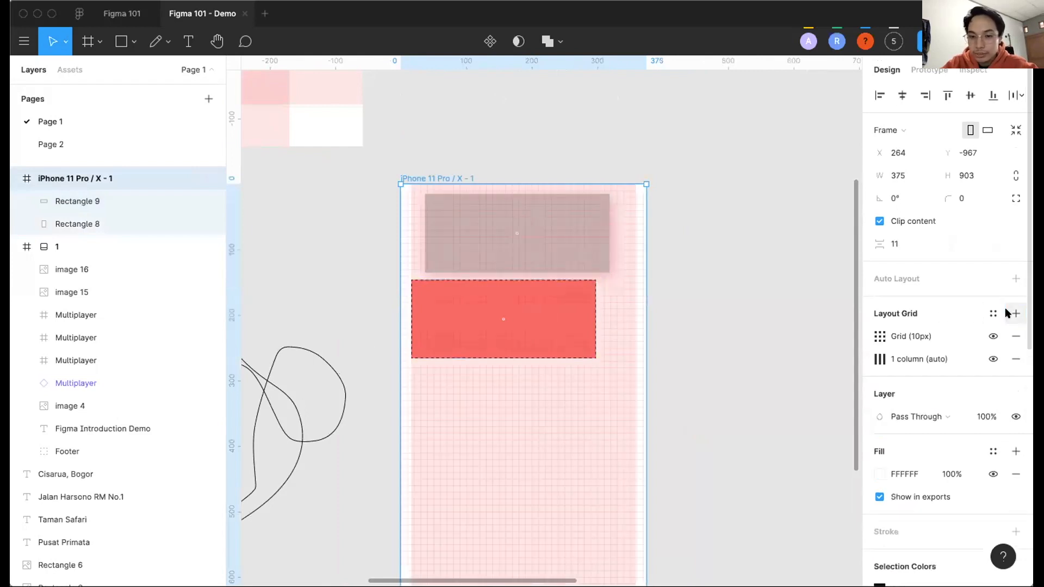
{"action": "left_click", "coordinate": [869, 336]}
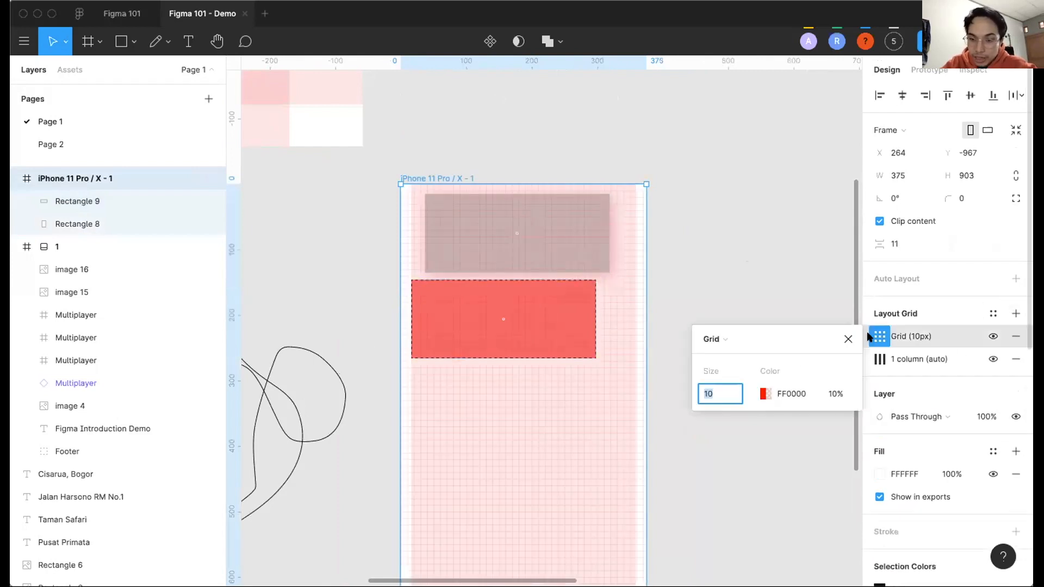
{"action": "left_click", "coordinate": [720, 340]}
{"action": "left_click", "coordinate": [730, 366]}
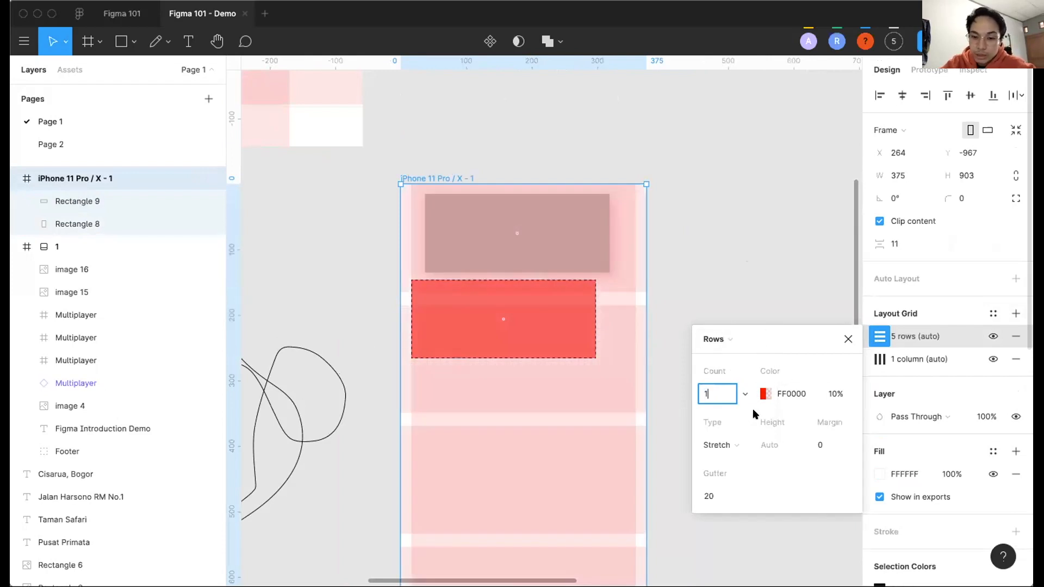
Set the row grid's count to 1 and its margin to 20.
{"action": "type", "text": "1"}
{"action": "key", "text": "Return"}
{"action": "left_click", "coordinate": [820, 445]}
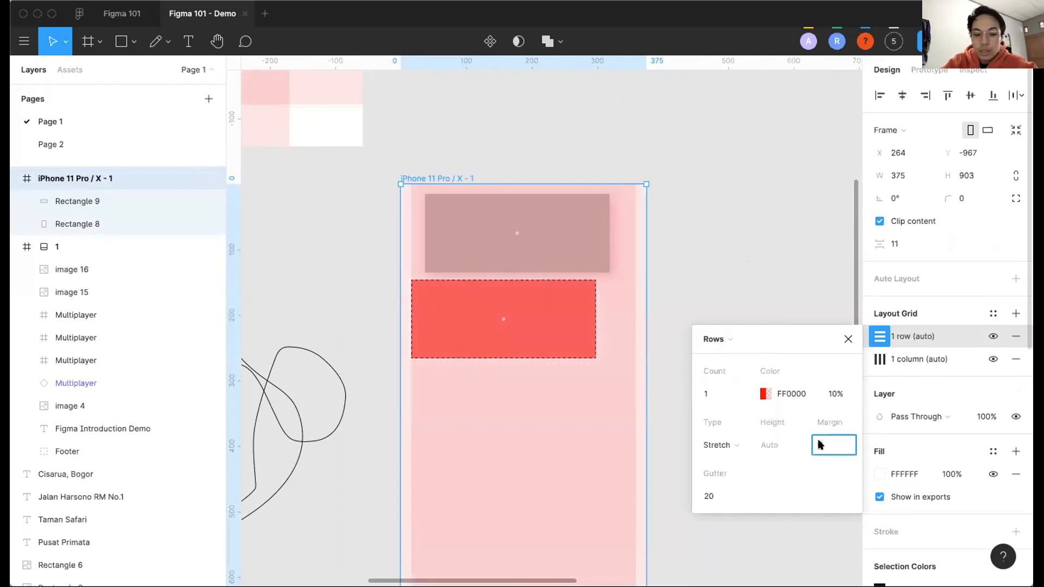
{"action": "key", "text": "Return"}
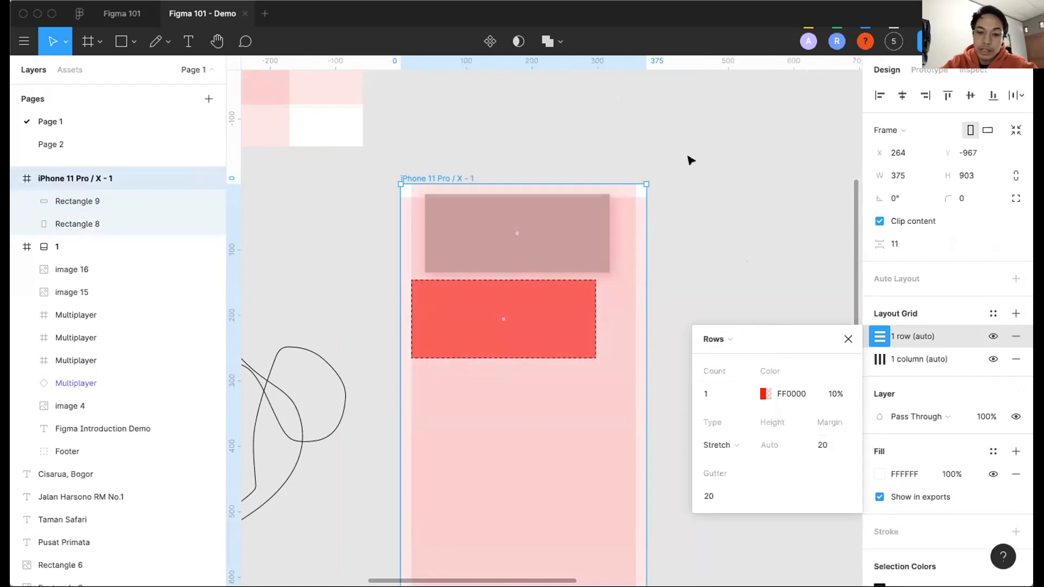
Examine the row and column margins around the iPhone frame's edges and the red rectangle's placement within them.
{"action": "scroll", "coordinate": [687, 156], "scroll_direction": "up", "scroll_amount": 1}
{"action": "scroll", "coordinate": [661, 179], "scroll_direction": "up", "scroll_amount": 3}
{"action": "right_click", "coordinate": [612, 191]}
{"action": "left_click", "coordinate": [510, 146]}
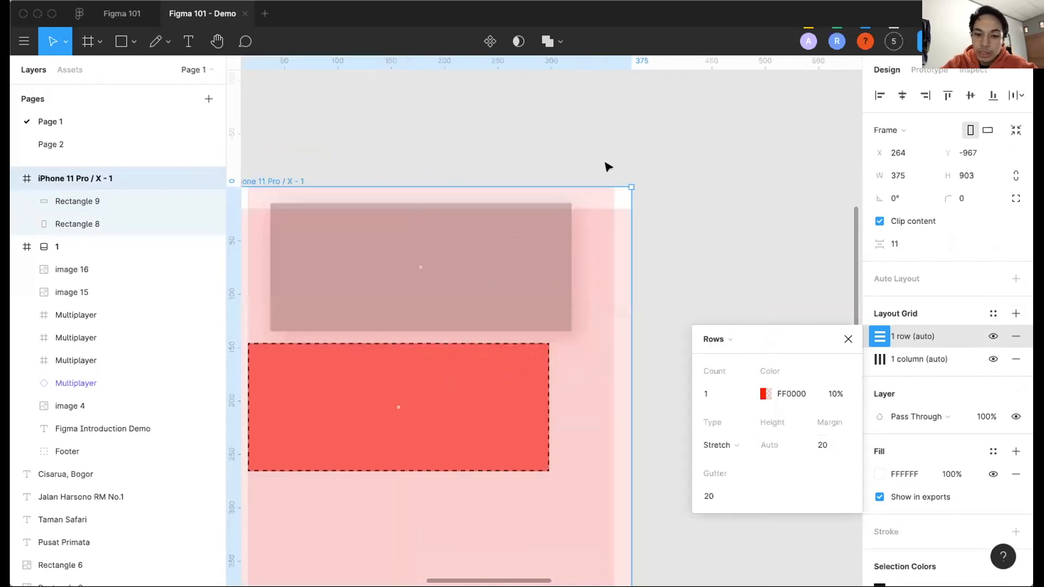
{"action": "scroll", "coordinate": [582, 261], "scroll_direction": "down", "scroll_amount": 4}
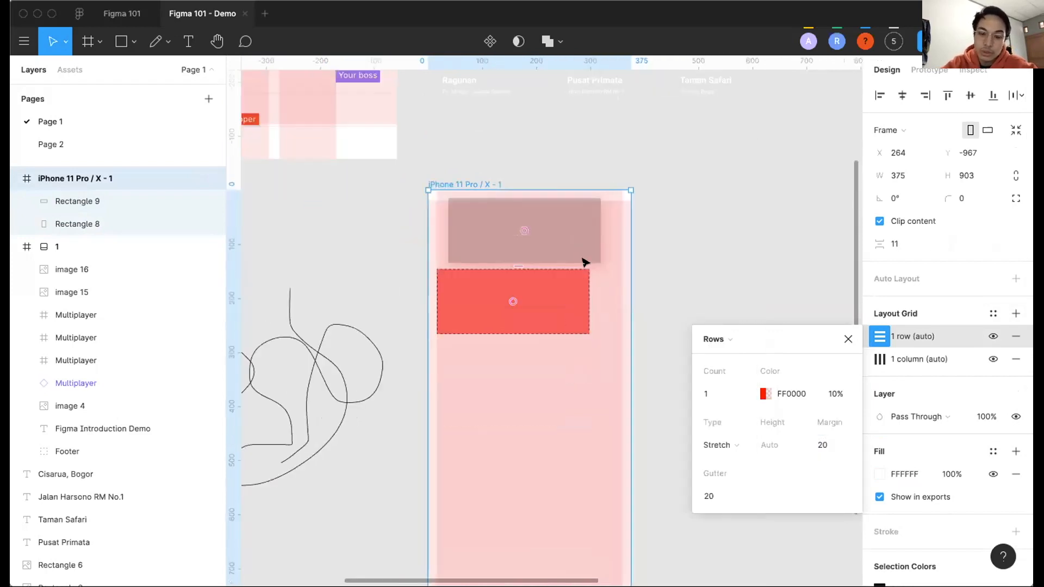
{"action": "left_click", "coordinate": [461, 207]}
{"action": "scroll", "coordinate": [446, 260], "scroll_direction": "down", "scroll_amount": 2}
{"action": "left_click", "coordinate": [473, 262]}
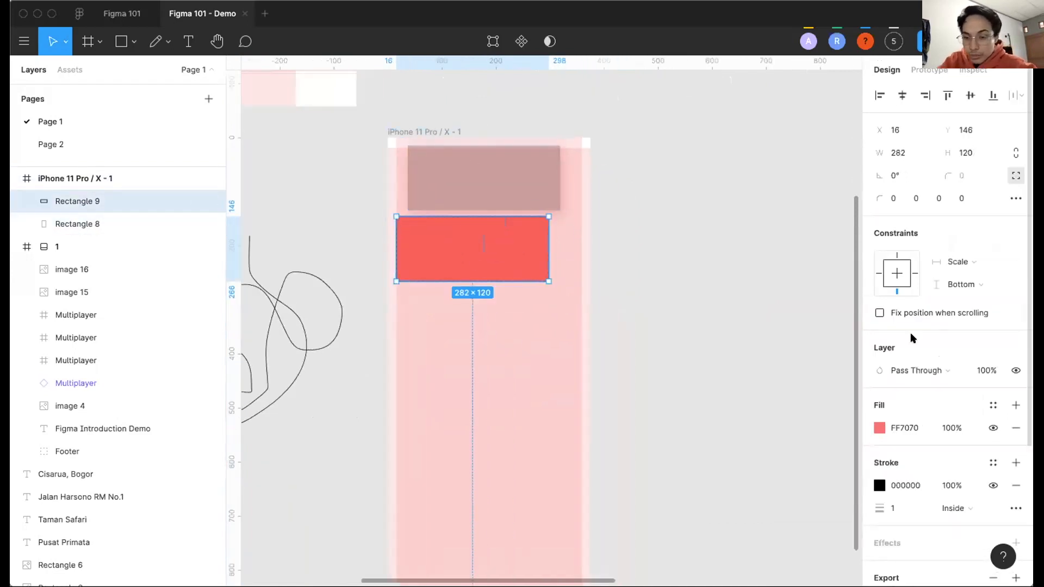
{"action": "left_click", "coordinate": [563, 159]}
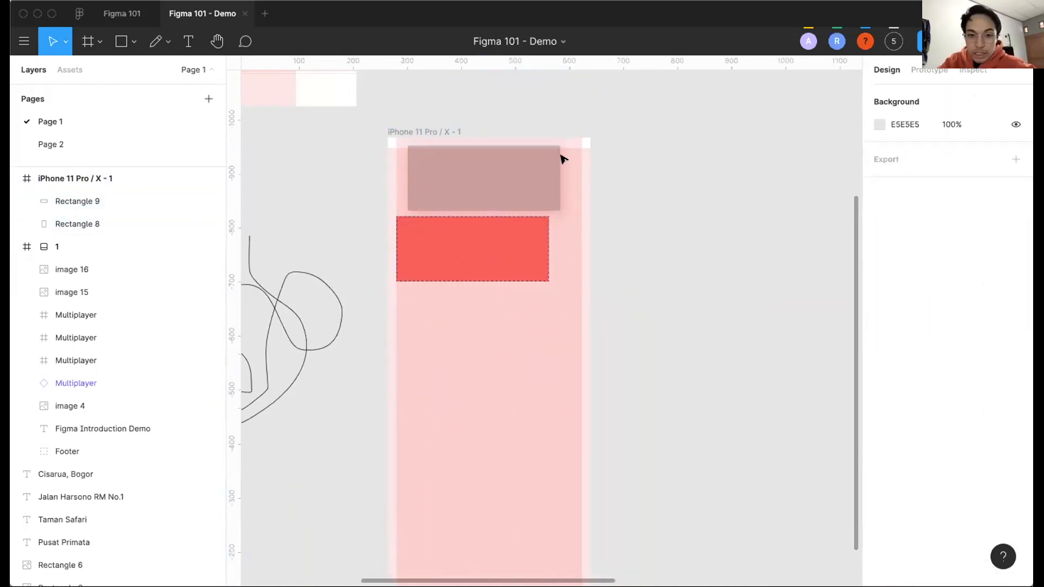
Undo the iPhone frame's row and column layout grids and the red rectangle's move.
{"action": "left_click", "coordinate": [411, 133]}
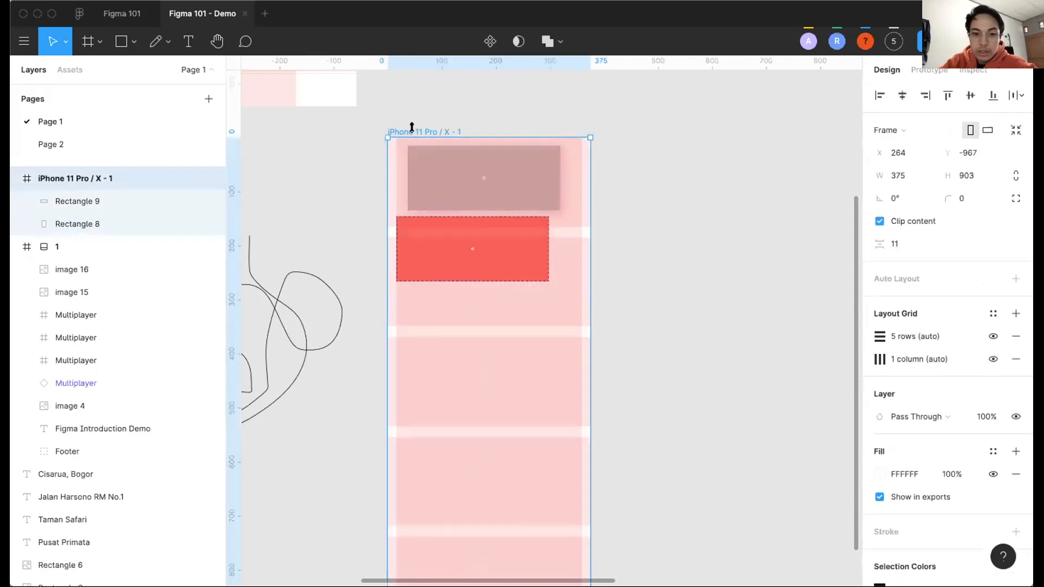
{"action": "key", "text": "super+z"}
{"action": "key", "text": "super+z"}
{"action": "key", "text": "super+z"}
{"action": "key", "text": "super+z"}
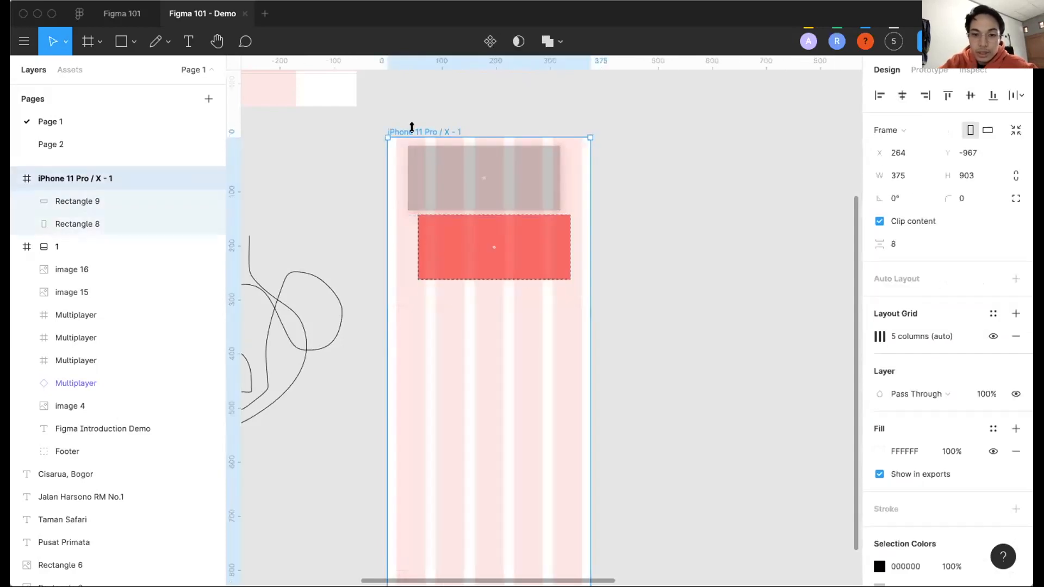
{"action": "key", "text": "super+z"}
Draw a new frame about 290 × 143 on the empty canvas beside the iPhone frame.
{"action": "scroll", "coordinate": [688, 176], "scroll_direction": "right", "scroll_amount": 3}
{"action": "scroll", "coordinate": [688, 177], "scroll_direction": "up", "scroll_amount": 2}
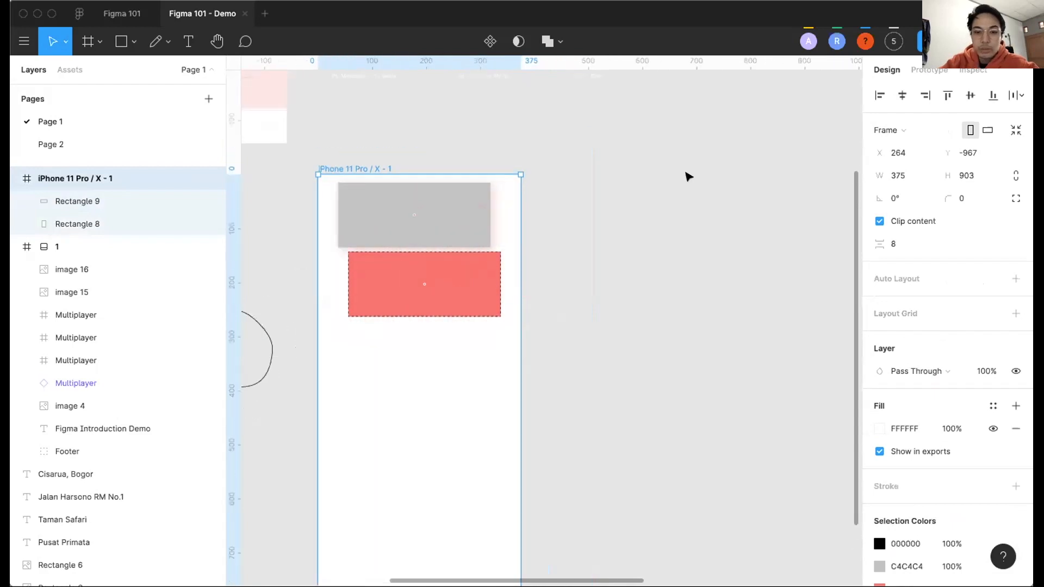
{"action": "left_click", "coordinate": [688, 177]}
{"action": "key", "text": "f"}
{"action": "left_click_drag", "start_coordinate": [531, 175], "coordinate": [686, 252]}
{"action": "scroll", "coordinate": [607, 212], "scroll_direction": "up", "scroll_amount": 2}
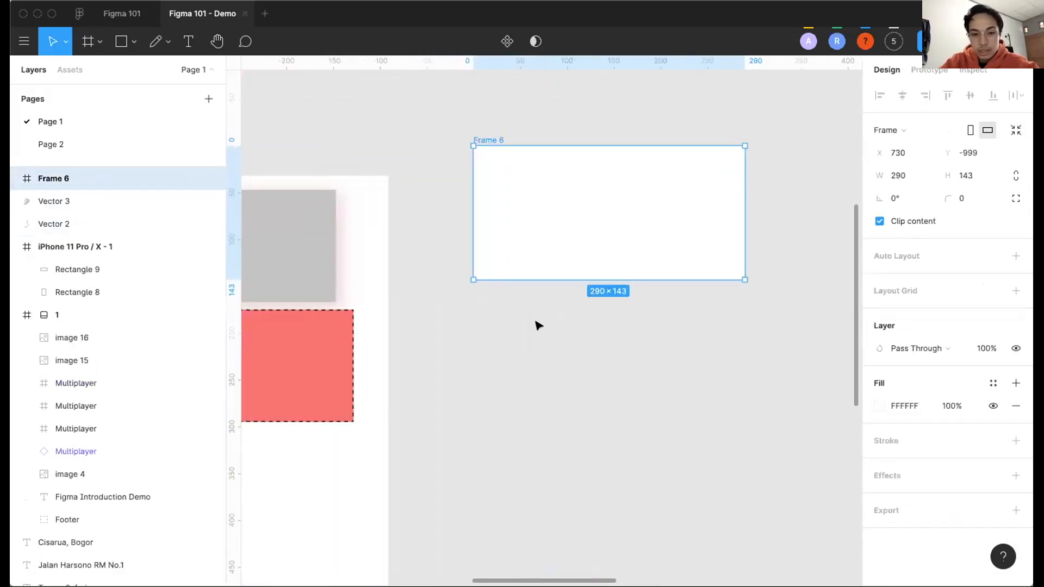
{"action": "left_click", "coordinate": [535, 323]}
{"action": "scroll", "coordinate": [535, 317], "scroll_direction": "up", "scroll_amount": 1}
{"action": "scroll", "coordinate": [535, 317], "scroll_direction": "right", "scroll_amount": 1}
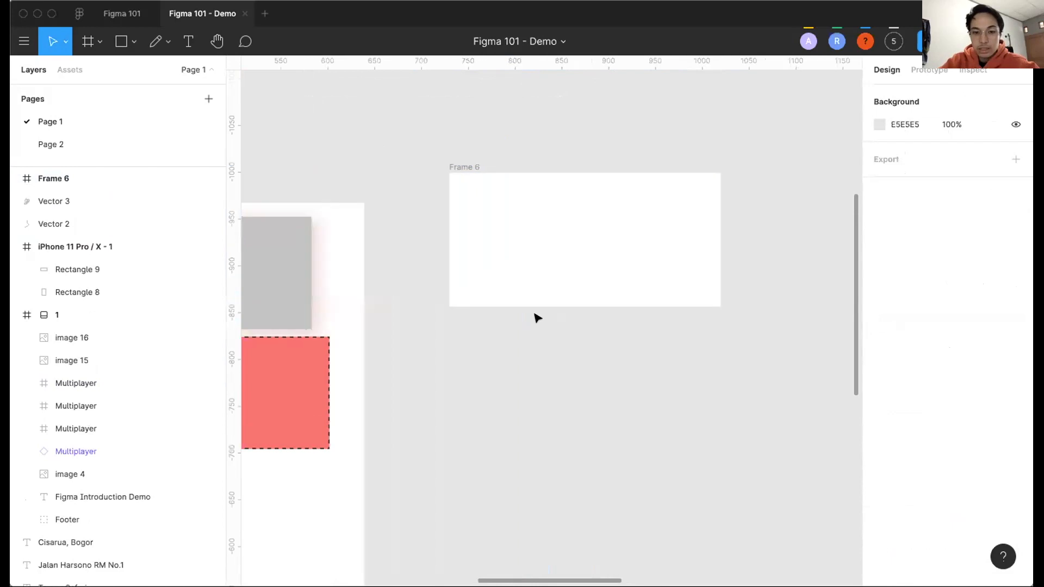
Resize the new frame beside the iPhone frame to about 203 × 99.
{"action": "left_click", "coordinate": [678, 281]}
{"action": "left_click_drag", "start_coordinate": [645, 292], "coordinate": [626, 282]}
{"action": "left_click", "coordinate": [633, 256]}
Add the text "Button" inside the new frame.
{"action": "key", "text": "t"}
{"action": "left_click", "coordinate": [496, 220]}
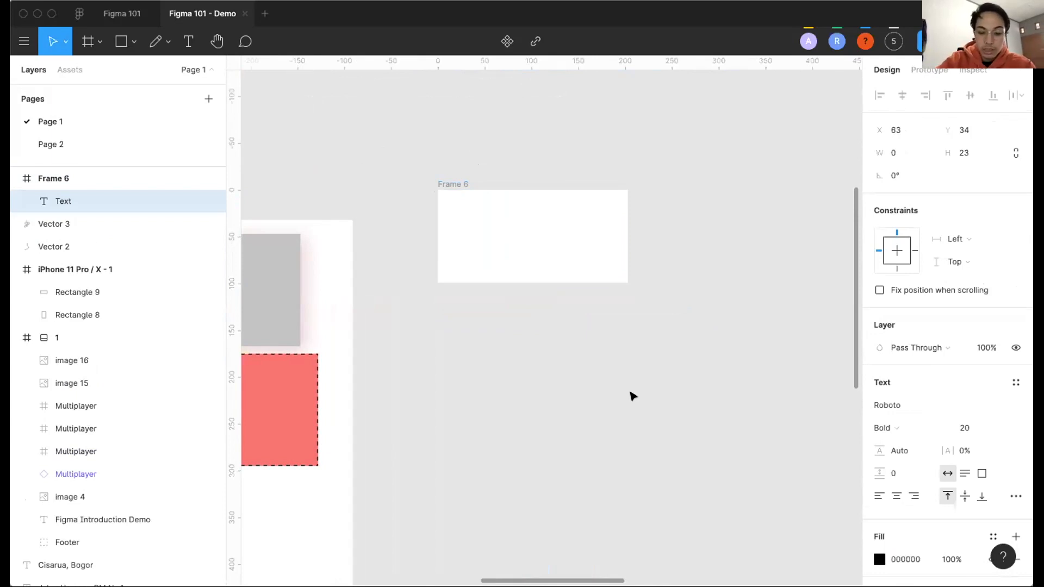
{"action": "type", "text": "Button"}
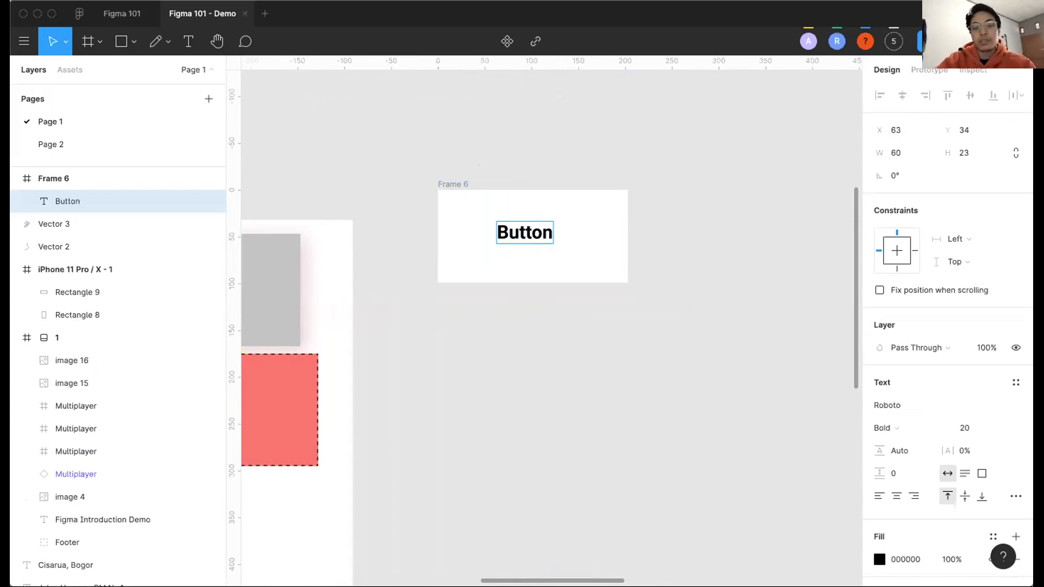
{"action": "key", "text": "Escape"}
Shorten the frame to a height of about 65 from its upper edge and move the "Button" text near its centre.
{"action": "left_click", "coordinate": [454, 184]}
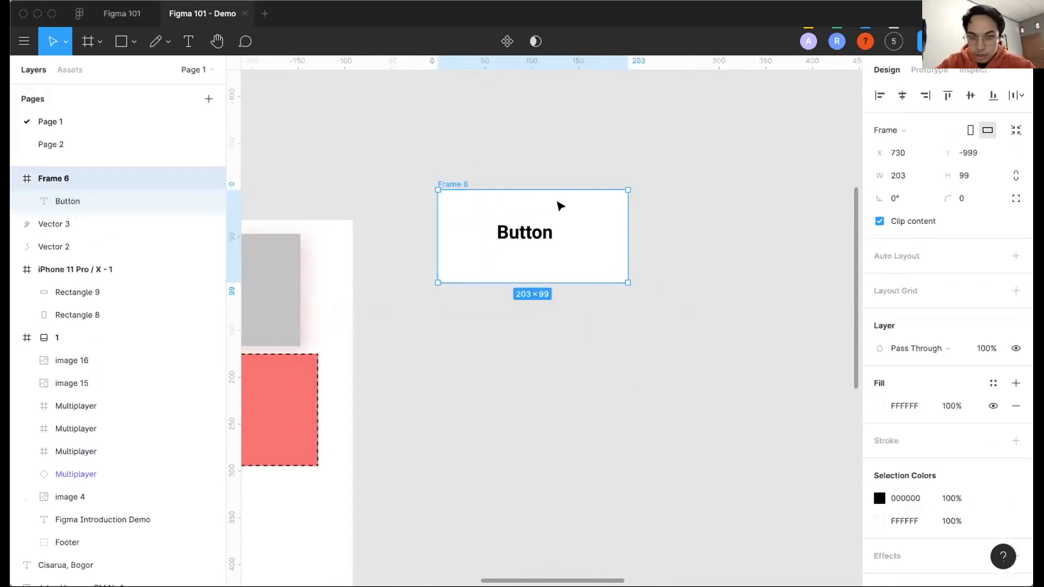
{"action": "left_click_drag", "start_coordinate": [547, 206], "coordinate": [547, 218]}
{"action": "left_click", "coordinate": [526, 261]}
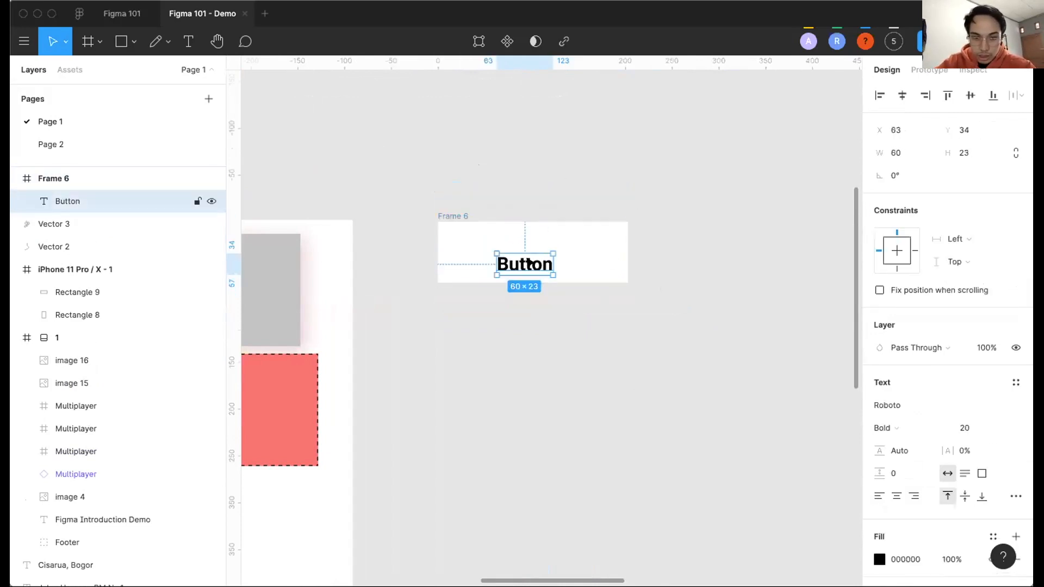
{"action": "left_click_drag", "start_coordinate": [527, 254], "coordinate": [519, 237]}
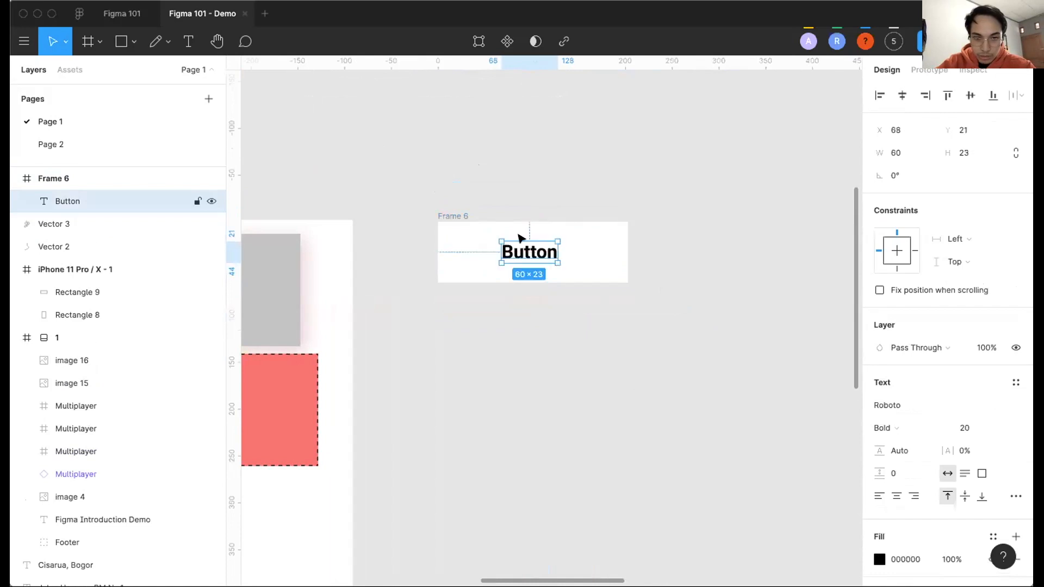
Set the button frame's corner radius to 16.
{"action": "left_click", "coordinate": [471, 218]}
{"action": "left_click", "coordinate": [968, 198]}
{"action": "type", "text": "q0"}
{"action": "key", "text": "Return"}
{"action": "type", "text": "16"}
{"action": "key", "text": "Return"}
{"action": "left_click", "coordinate": [725, 222]}
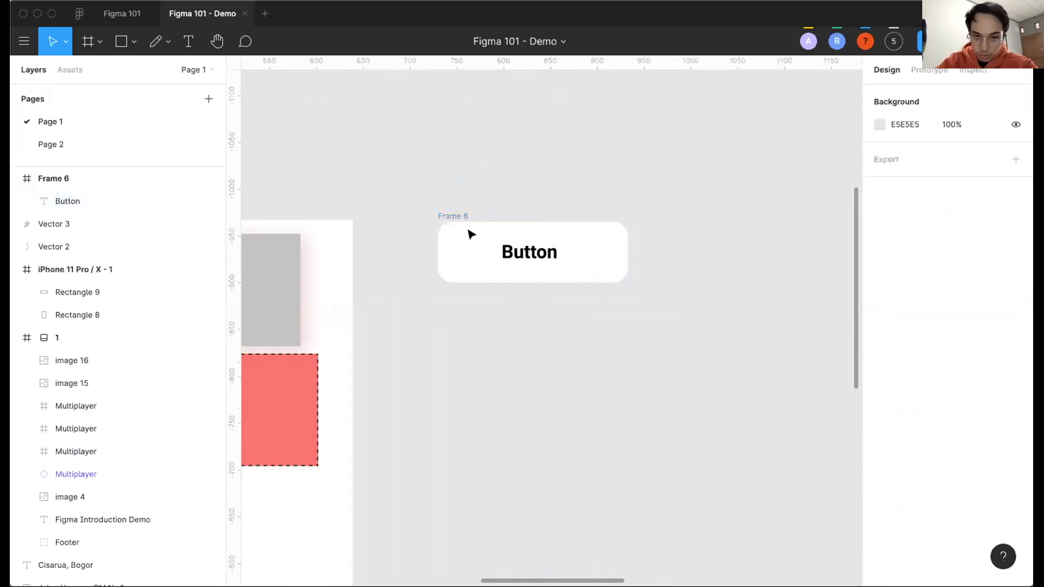
Fill the button frame with the light pink colour FFAEAE.
{"action": "scroll", "coordinate": [468, 230], "scroll_direction": "up", "scroll_amount": 4}
{"action": "left_click", "coordinate": [435, 211]}
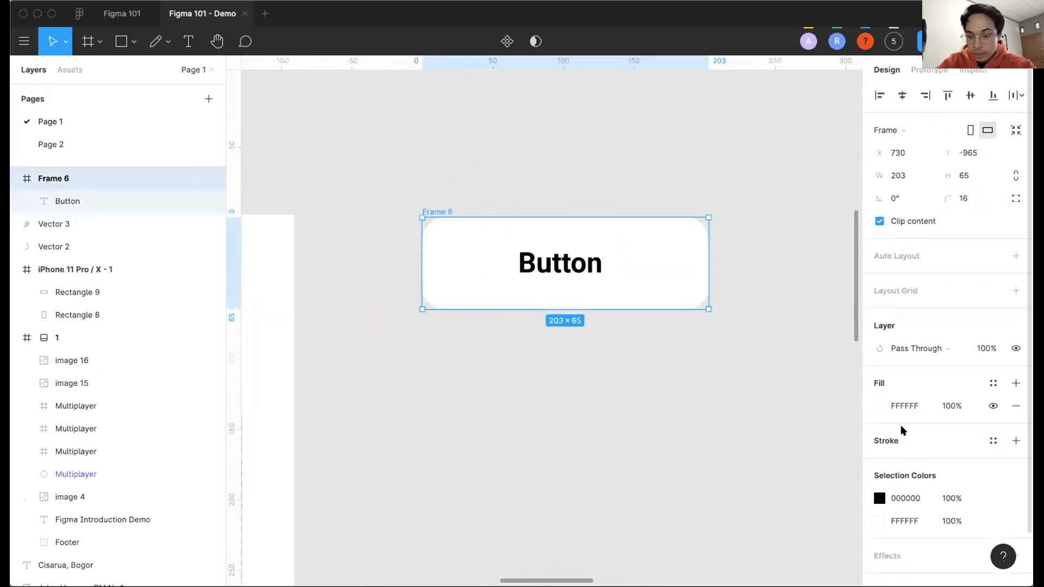
{"action": "left_click", "coordinate": [879, 406]}
{"action": "left_click", "coordinate": [815, 321]}
{"action": "left_click", "coordinate": [805, 235]}
{"action": "left_click_drag", "start_coordinate": [780, 217], "coordinate": [743, 213]}
{"action": "left_click", "coordinate": [664, 135]}
{"action": "scroll", "coordinate": [593, 218], "scroll_direction": "right", "scroll_amount": 1}
Add a horizontal auto layout to the button frame.
{"action": "left_click", "coordinate": [560, 267]}
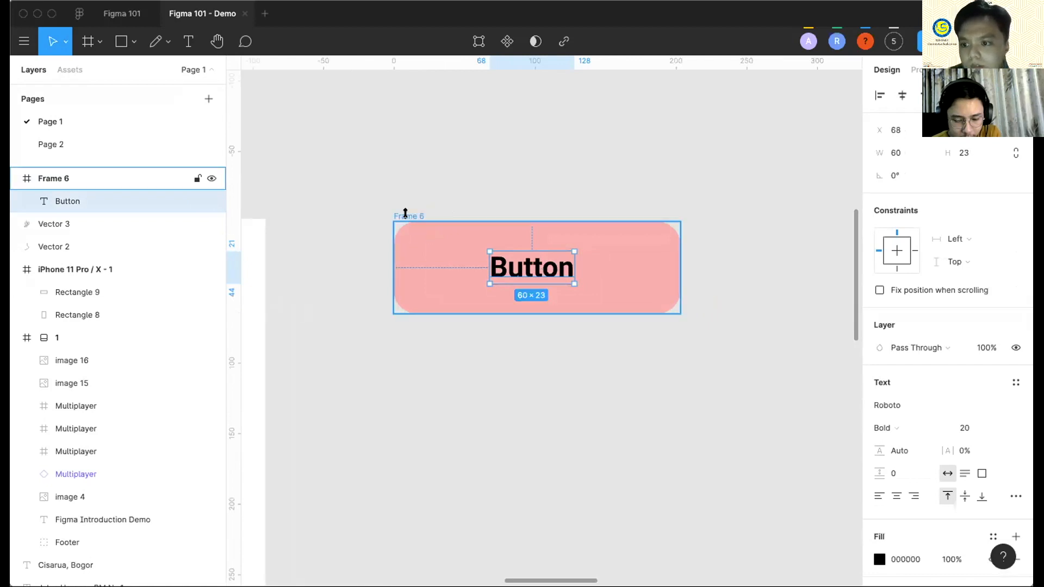
{"action": "left_click", "coordinate": [405, 216]}
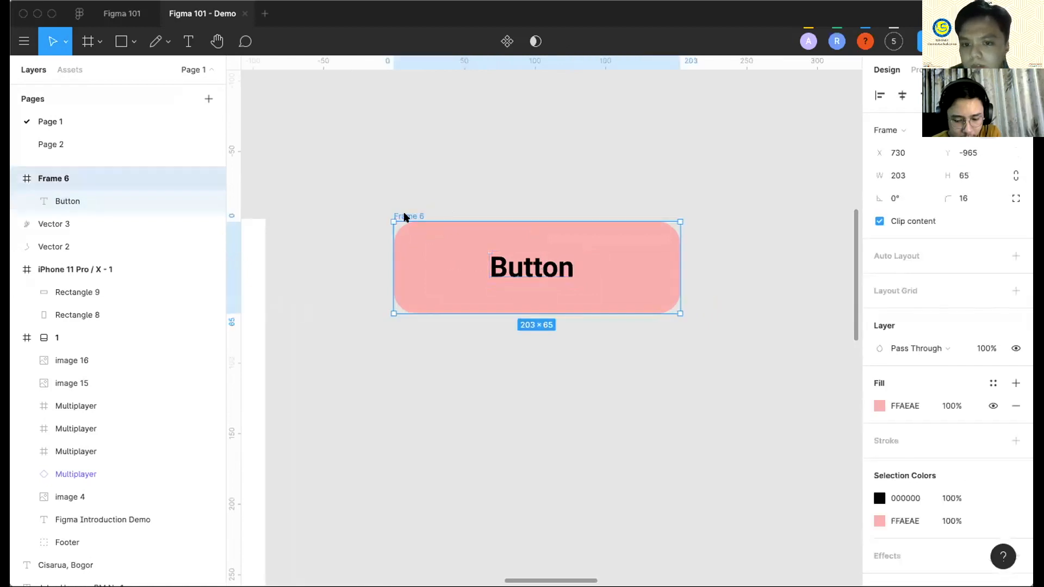
{"action": "left_click", "coordinate": [1015, 256]}
{"action": "left_click", "coordinate": [932, 278]}
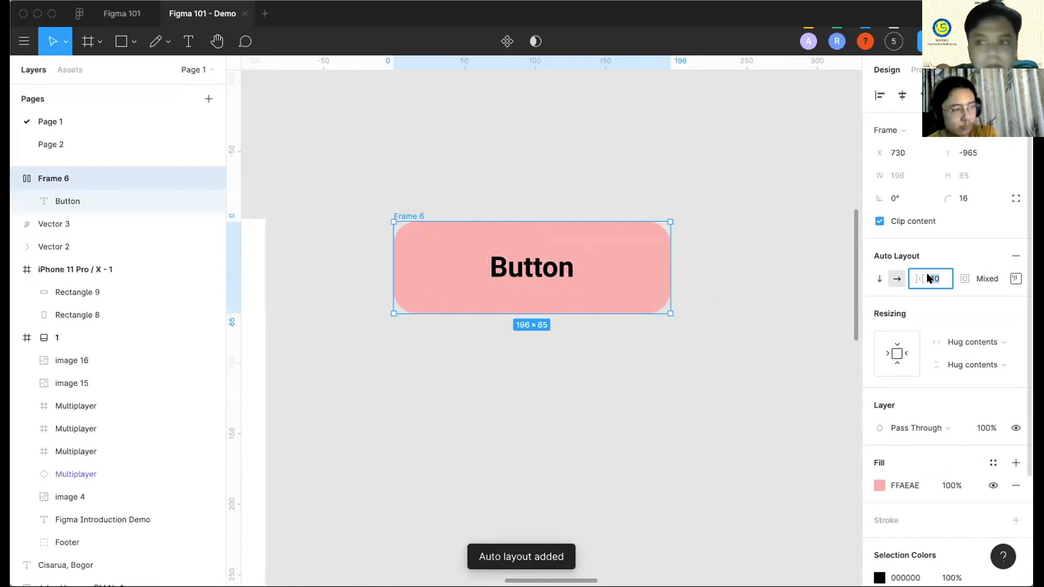
Extend the button's text to "Button Kedua" with "dasda" on a second line.
{"action": "left_click", "coordinate": [537, 258]}
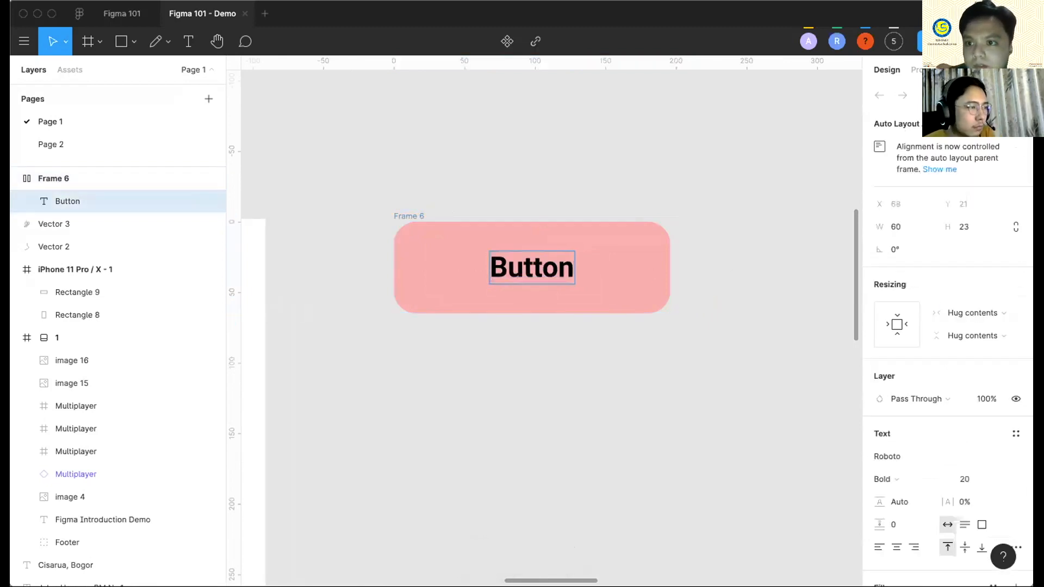
{"action": "scroll", "coordinate": [535, 262], "scroll_direction": "down", "scroll_amount": 2}
{"action": "type", "text": "Ke"}
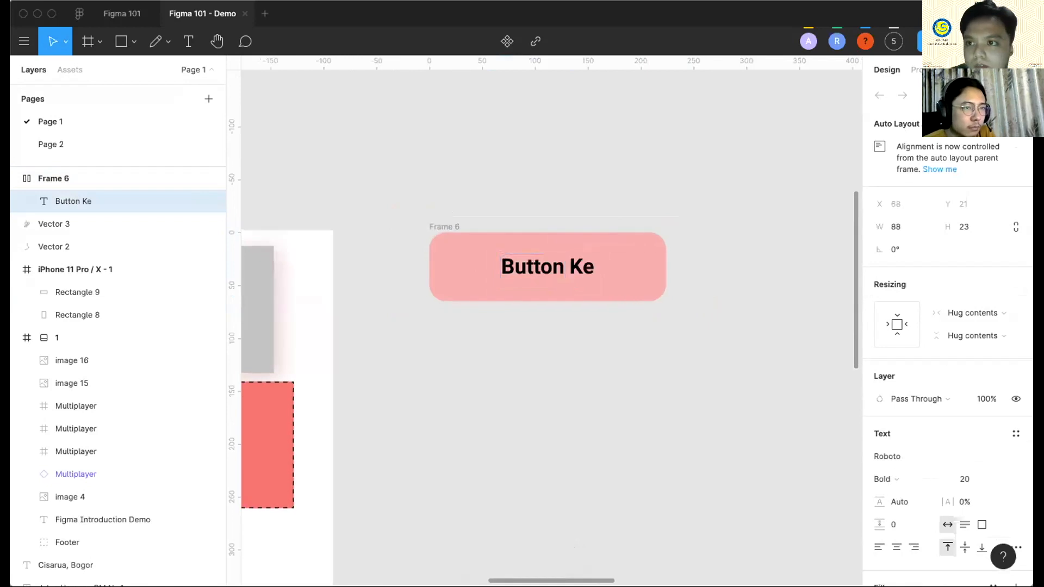
{"action": "type", "text": "duaa"}
{"action": "key", "text": "BackSpace"}
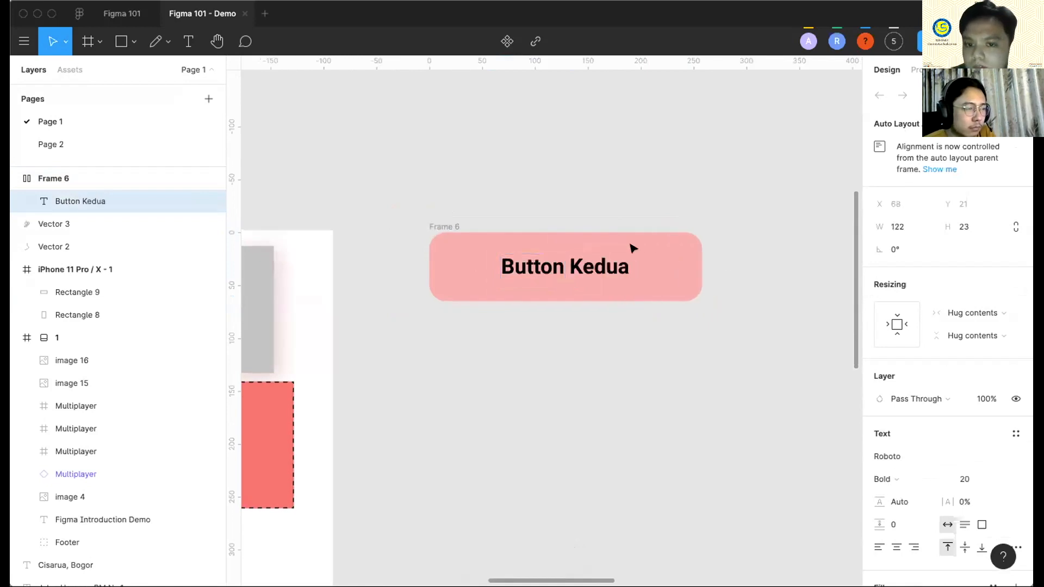
{"action": "type", "text": "dasda"}
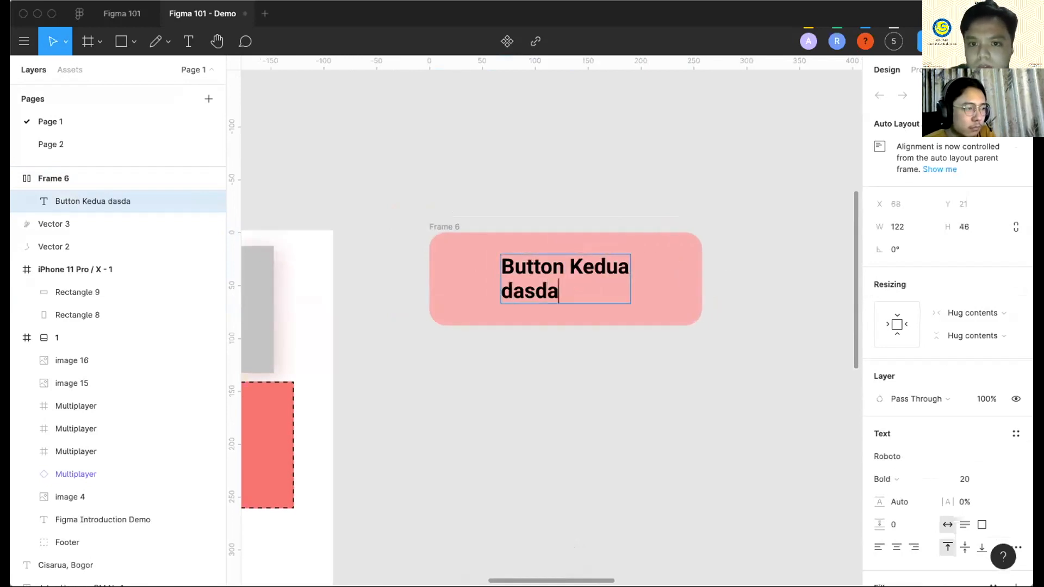
{"action": "key", "text": "Escape"}
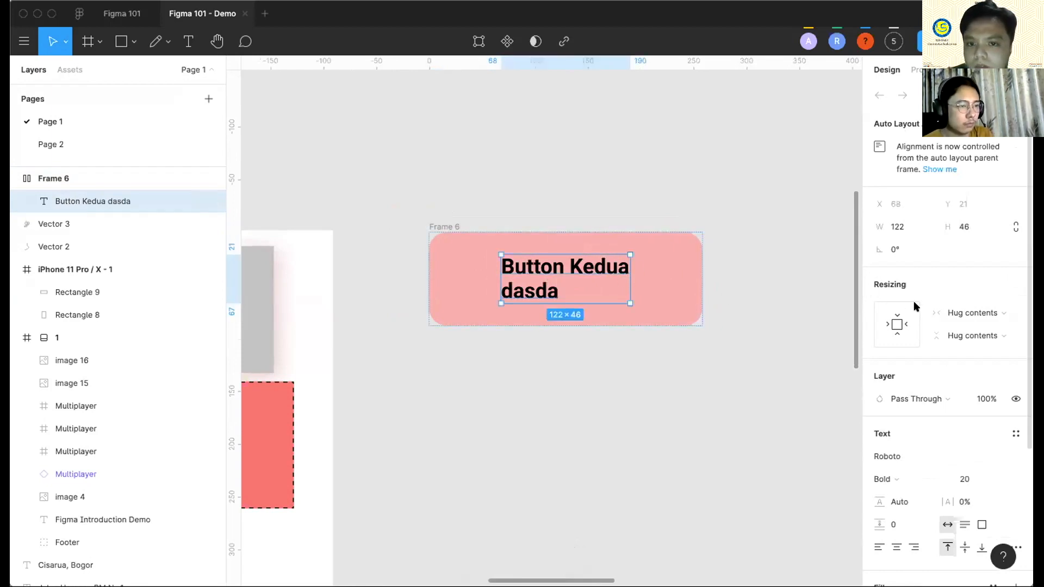
Review the horizontal resizing options of the button's text.
{"action": "left_click", "coordinate": [975, 313]}
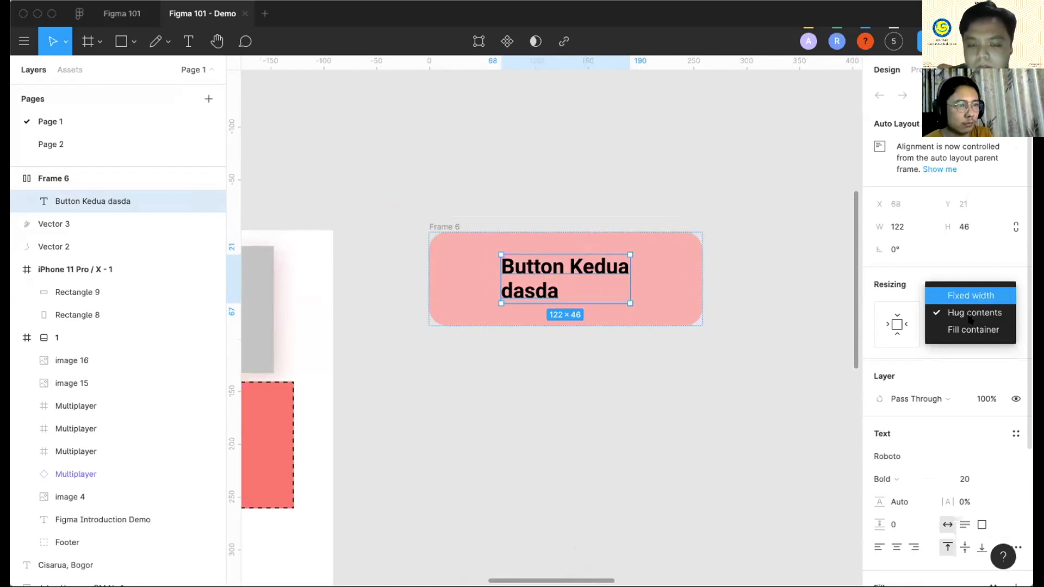
{"action": "left_click", "coordinate": [907, 284]}
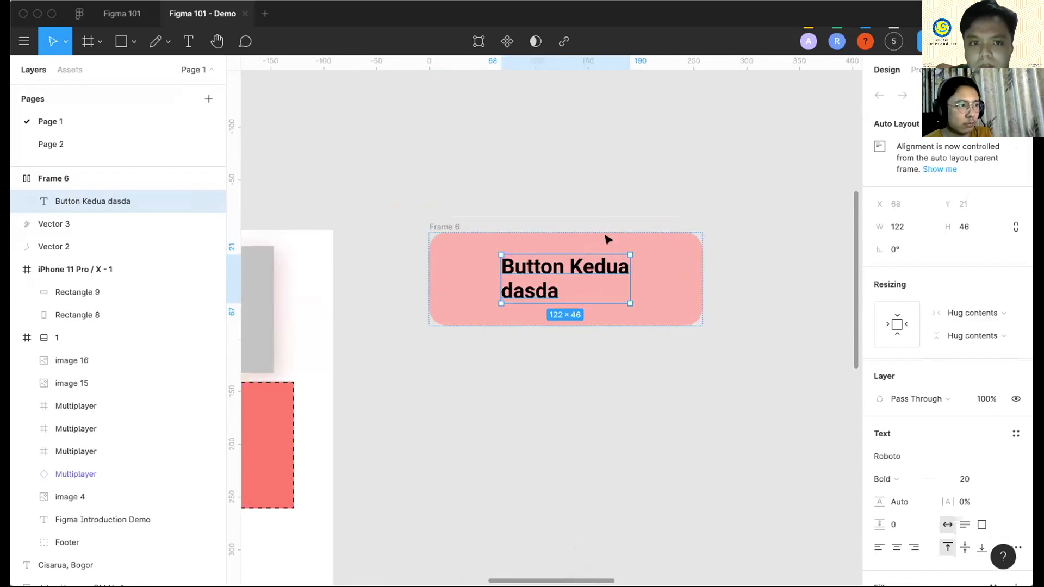
Set the button frame's right and left auto layout padding to 30.
{"action": "left_click", "coordinate": [471, 227]}
{"action": "left_click", "coordinate": [471, 245]}
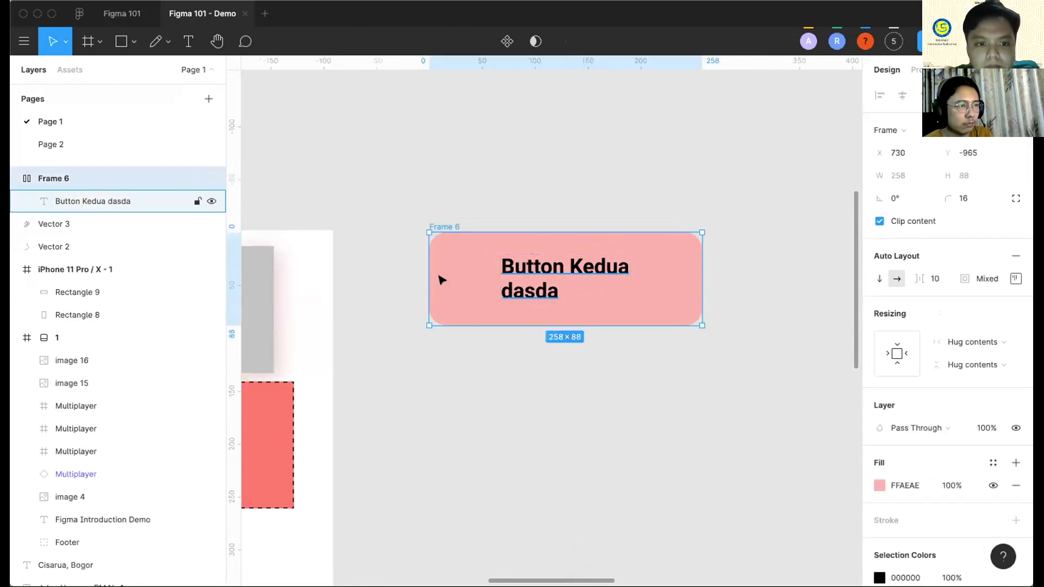
{"action": "left_click", "coordinate": [1010, 279]}
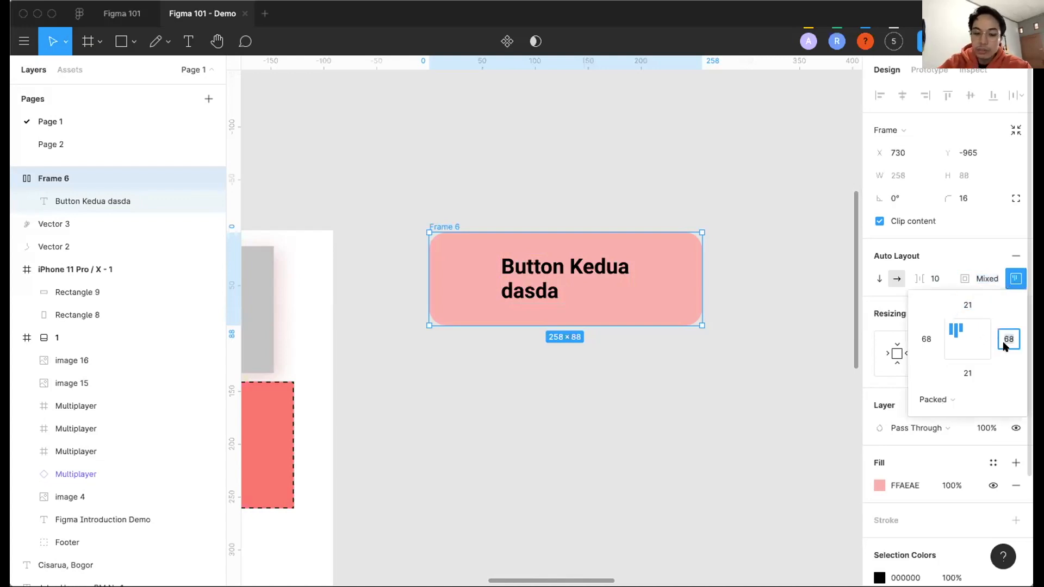
{"action": "type", "text": "30"}
{"action": "left_click", "coordinate": [927, 340]}
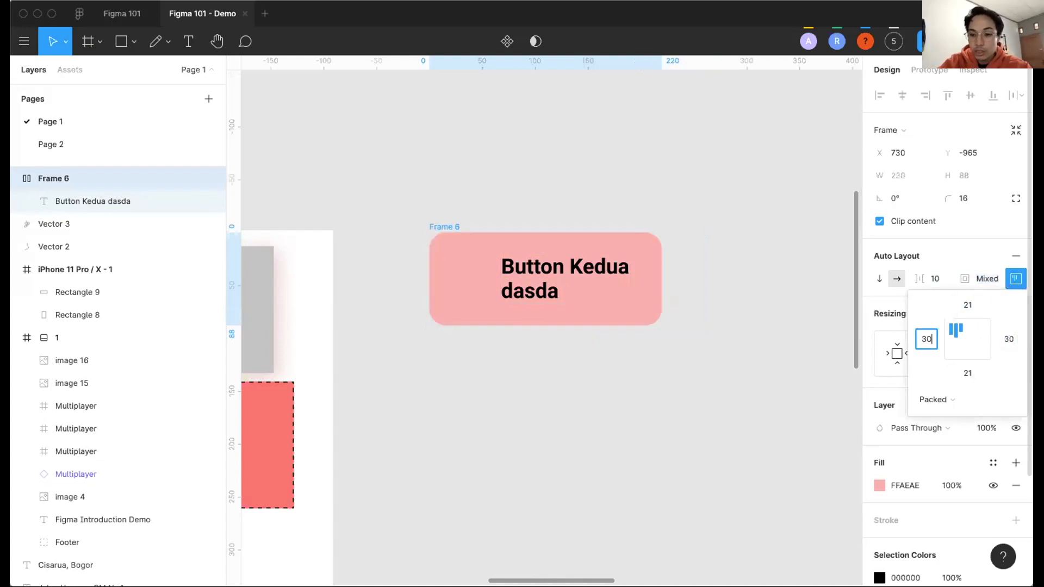
{"action": "type", "text": "20"}
{"action": "key", "text": "Return"}
{"action": "key", "text": "Escape"}
{"action": "scroll", "coordinate": [609, 307], "scroll_direction": "left", "scroll_amount": 3}
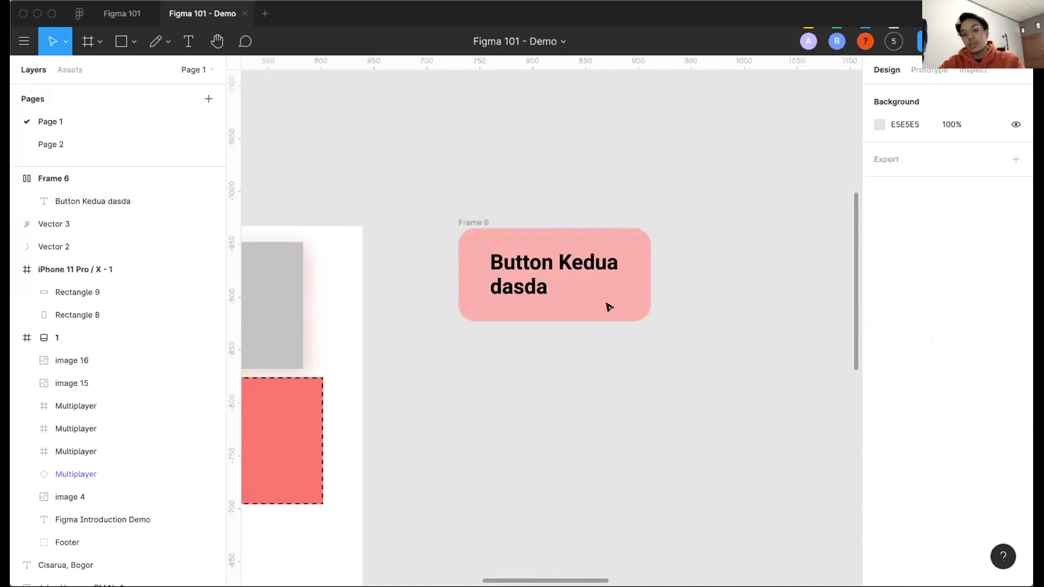
Set the button frame's auto layout spacing between items to 20.
{"action": "left_click", "coordinate": [488, 223]}
{"action": "left_click", "coordinate": [932, 278]}
{"action": "type", "text": "12"}
{"action": "key", "text": "Return"}
{"action": "left_click", "coordinate": [933, 278]}
{"action": "type", "text": "20"}
{"action": "key", "text": "Return"}
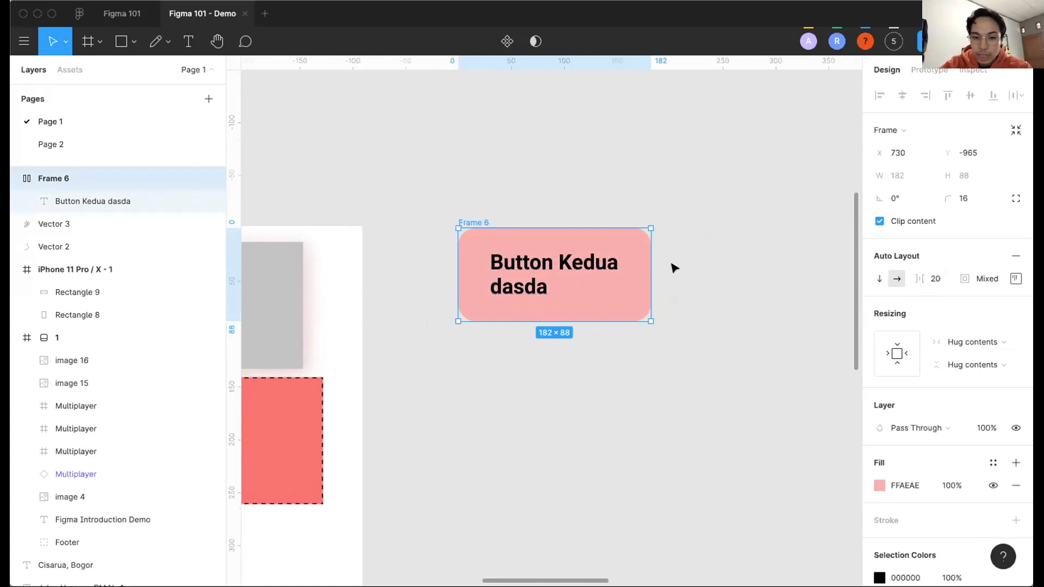
Paste a copy of the "Button Kedua dasda" text beside the original in the auto layout frame.
{"action": "double_click", "coordinate": [535, 269]}
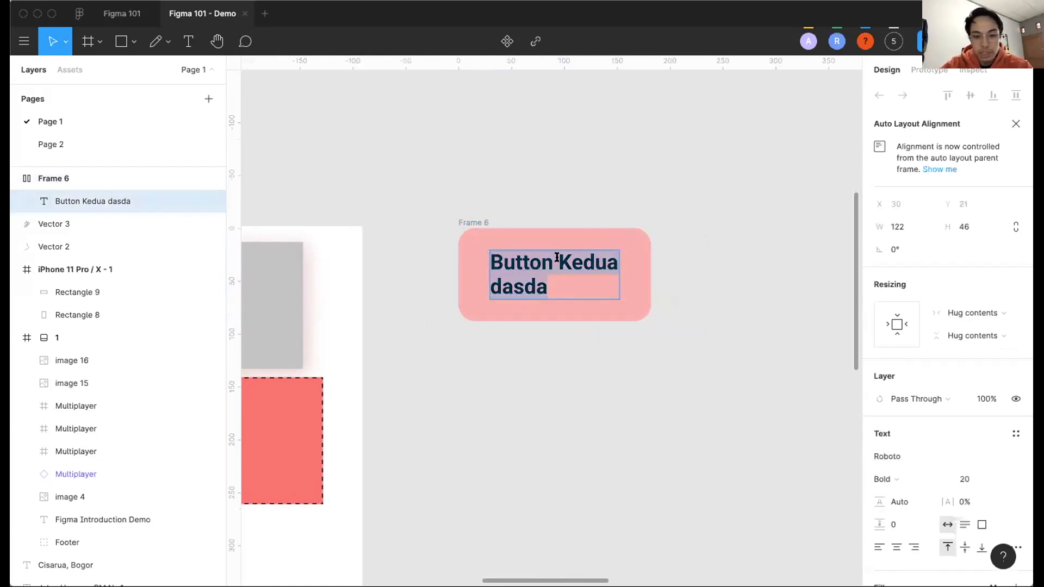
{"action": "key", "text": "Escape"}
{"action": "key", "text": "super+v"}
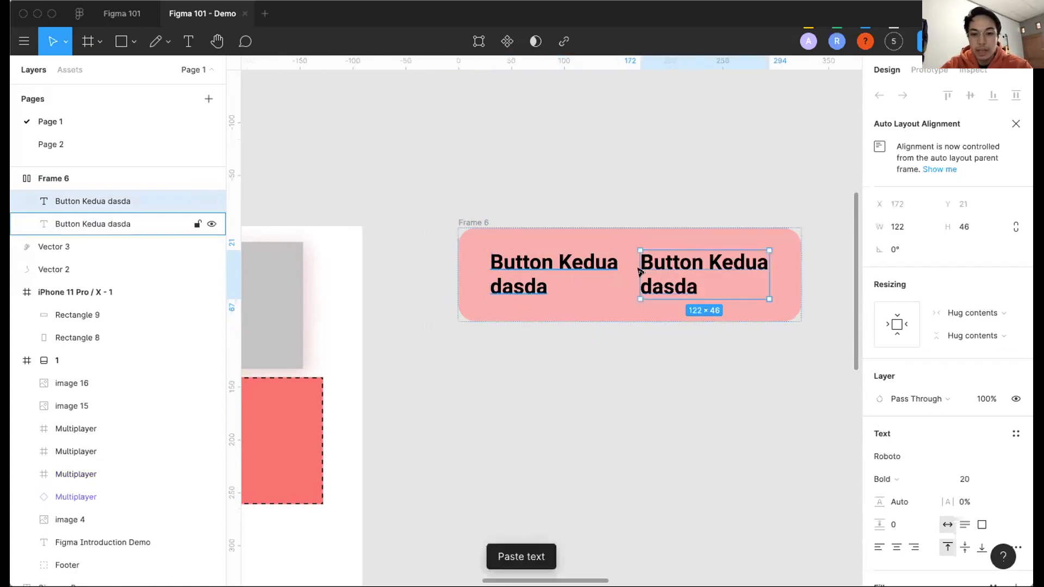
Increase the spacing between the frame's two texts to 40.
{"action": "left_click", "coordinate": [473, 223]}
{"action": "left_click", "coordinate": [934, 280]}
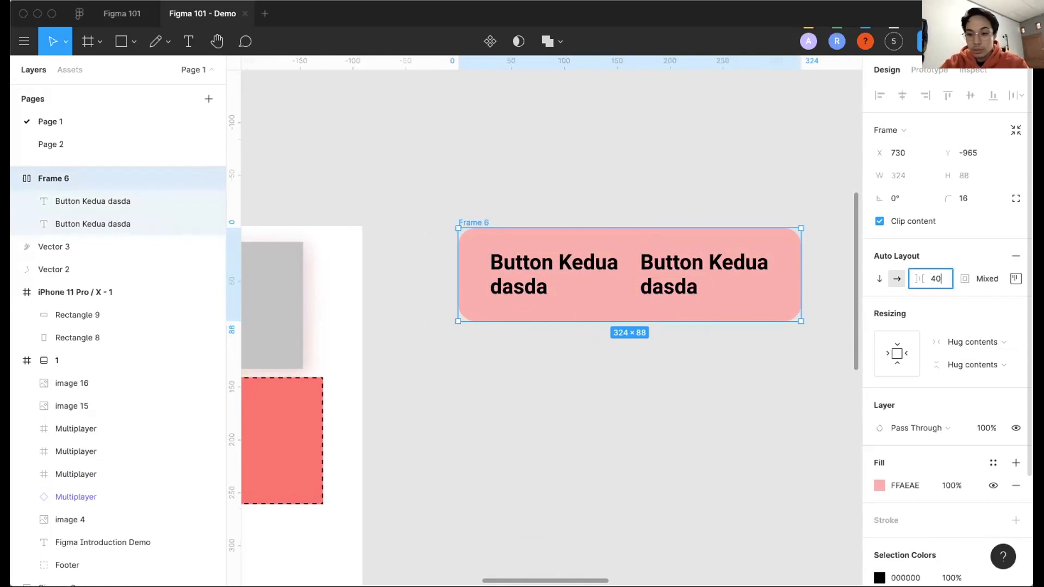
{"action": "key", "text": "Return"}
{"action": "left_click", "coordinate": [611, 216]}
Change one of the frame's two texts to "Button Pertama dasda" and place it before the "Button Kedua dasda" text.
{"action": "left_click", "coordinate": [686, 268]}
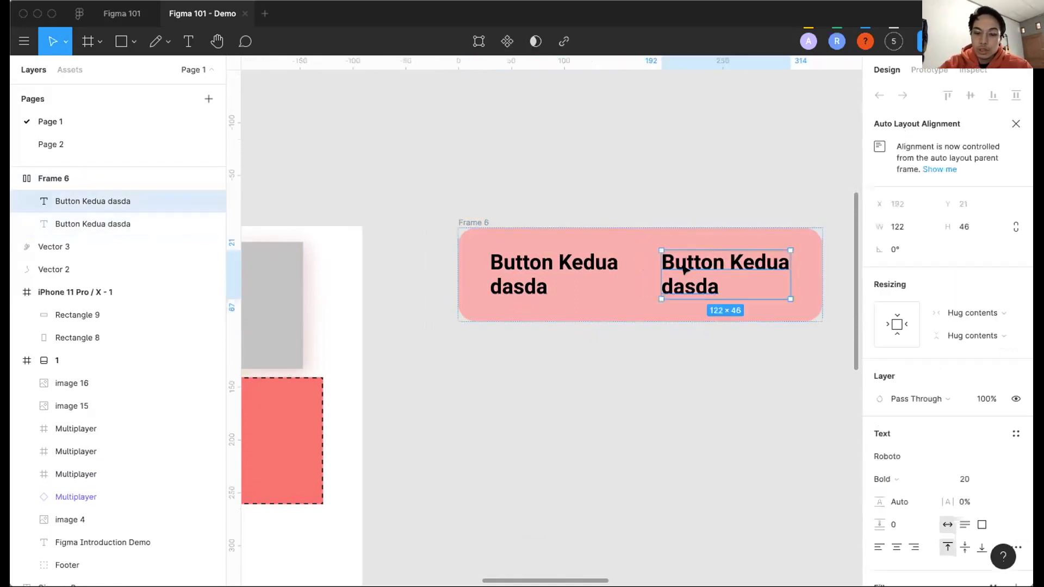
{"action": "left_click_drag", "start_coordinate": [548, 269], "coordinate": [515, 265]}
{"action": "left_click", "coordinate": [728, 258]}
{"action": "double_click", "coordinate": [728, 258]}
{"action": "left_click_drag", "start_coordinate": [728, 258], "coordinate": [789, 260]}
{"action": "type", "text": "Pertama"}
{"action": "left_click", "coordinate": [755, 360]}
{"action": "left_click_drag", "start_coordinate": [723, 266], "coordinate": [526, 261]}
{"action": "scroll", "coordinate": [730, 272], "scroll_direction": "right", "scroll_amount": 2}
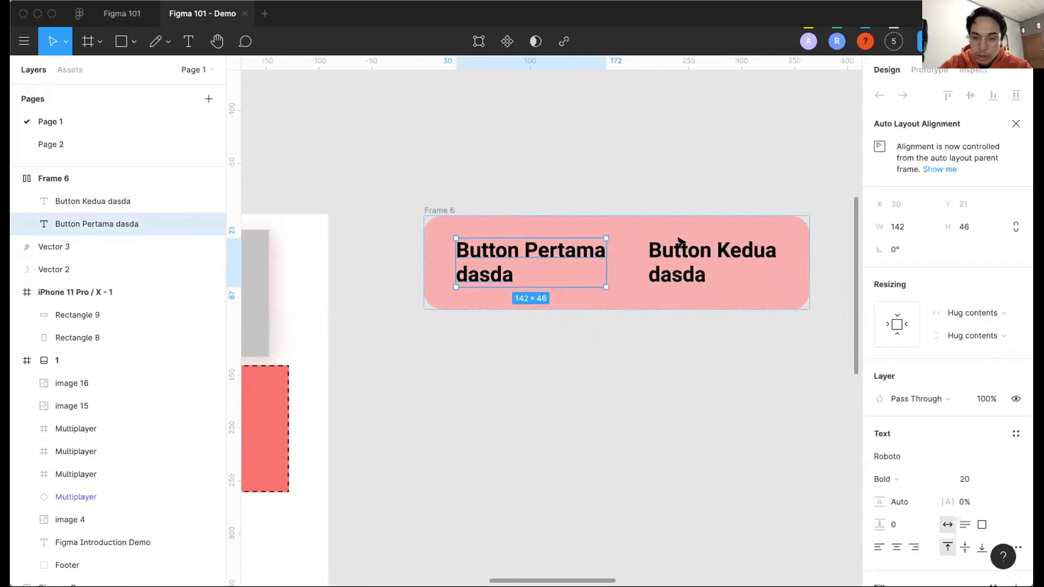
Draw a square about 98 × 98 below the button frame and duplicate it into a row of four, about 26 apart.
{"action": "scroll", "coordinate": [640, 292], "scroll_direction": "down", "scroll_amount": 5}
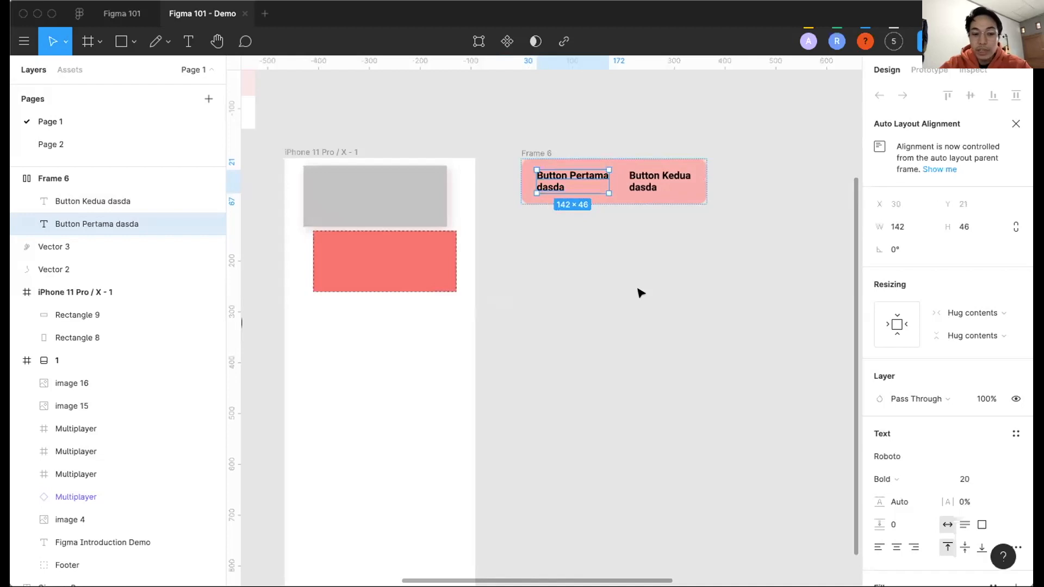
{"action": "scroll", "coordinate": [552, 302], "scroll_direction": "up", "scroll_amount": 5}
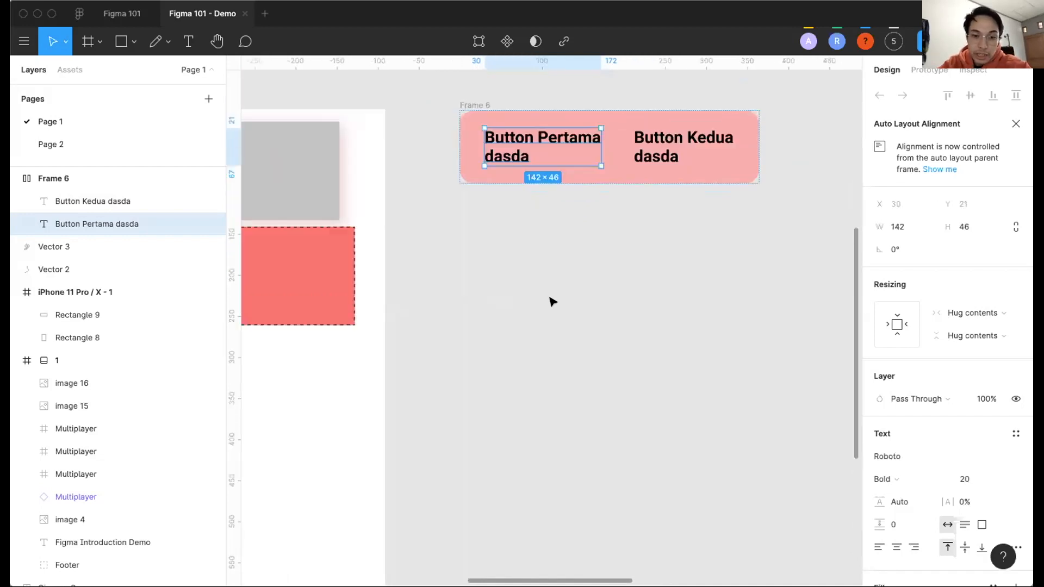
{"action": "key", "text": "r"}
{"action": "left_click_drag", "start_coordinate": [464, 249], "coordinate": [551, 326]}
{"action": "left_click", "coordinate": [624, 305]}
{"action": "left_click", "coordinate": [531, 303]}
{"action": "left_click_drag", "start_coordinate": [628, 299], "coordinate": [756, 291]}
{"action": "scroll", "coordinate": [645, 302], "scroll_direction": "right", "scroll_amount": 1}
{"action": "scroll", "coordinate": [699, 294], "scroll_direction": "right", "scroll_amount": 1}
{"action": "scroll", "coordinate": [639, 349], "scroll_direction": "right", "scroll_amount": 2}
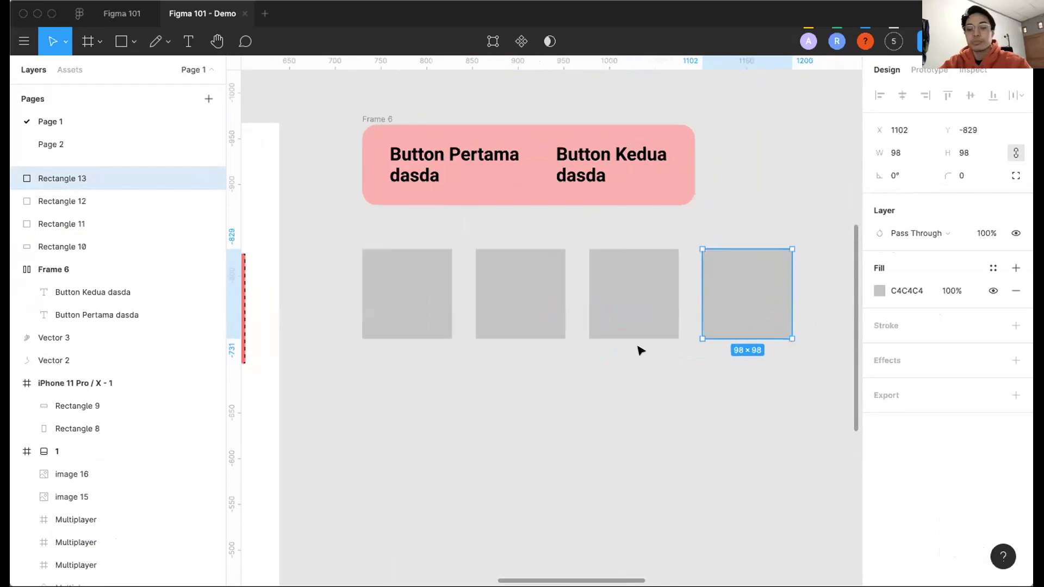
Change the fill of the second square in the row to dark red.
{"action": "left_click", "coordinate": [687, 400]}
{"action": "left_click_drag", "start_coordinate": [758, 373], "coordinate": [298, 260]}
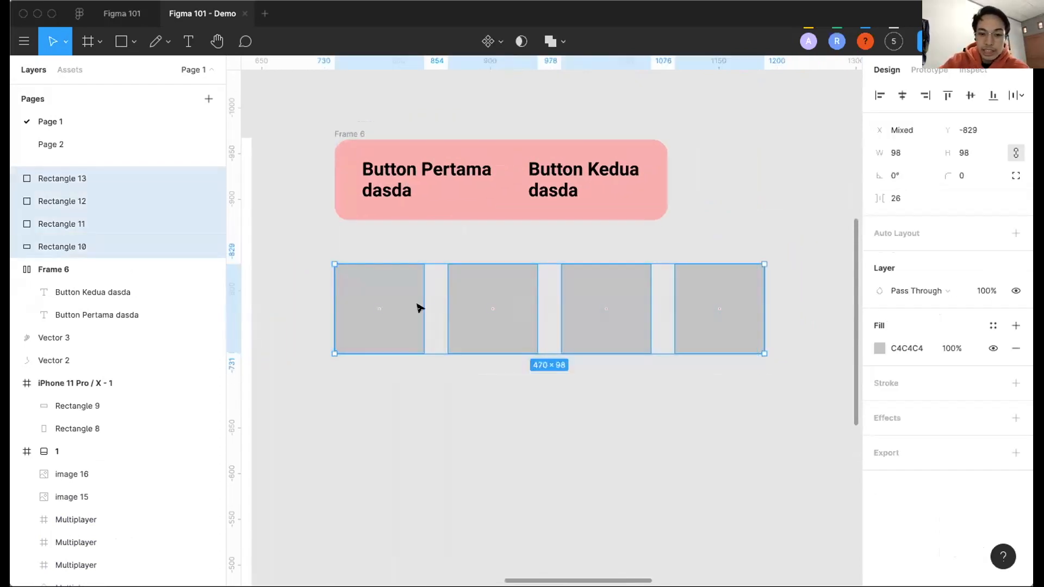
{"action": "left_click", "coordinate": [501, 317]}
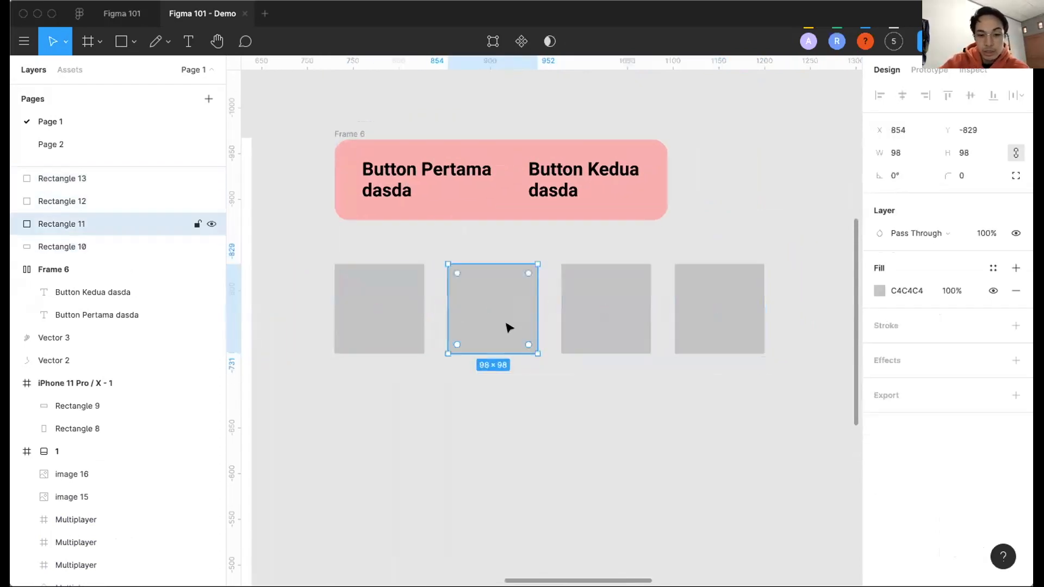
{"action": "left_click", "coordinate": [879, 291]}
{"action": "left_click", "coordinate": [837, 272]}
{"action": "left_click", "coordinate": [686, 283]}
Change the fill of the third square in the row to green.
{"action": "left_click", "coordinate": [596, 291]}
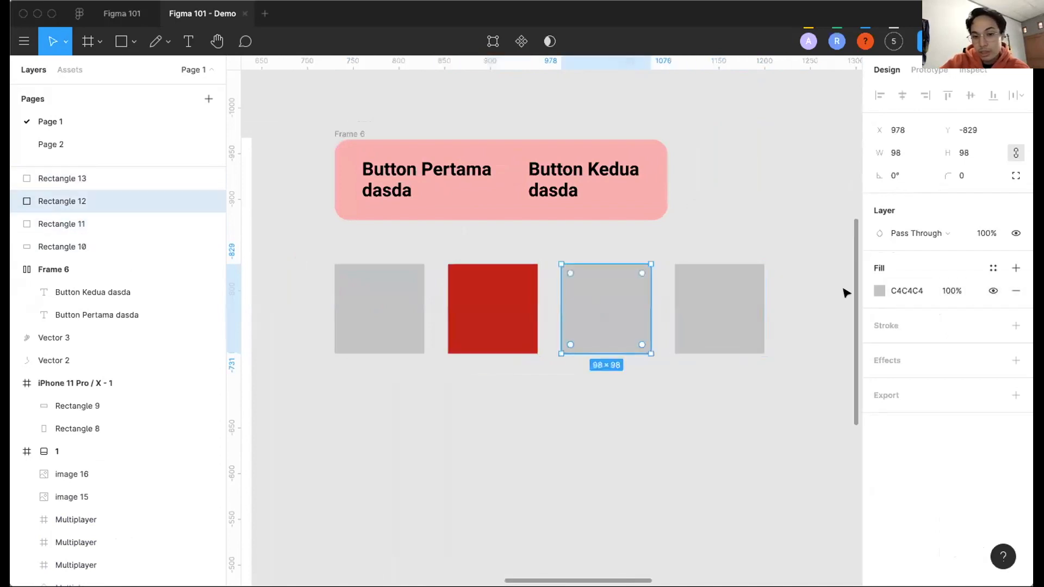
{"action": "left_click", "coordinate": [875, 290]}
{"action": "left_click", "coordinate": [762, 418]}
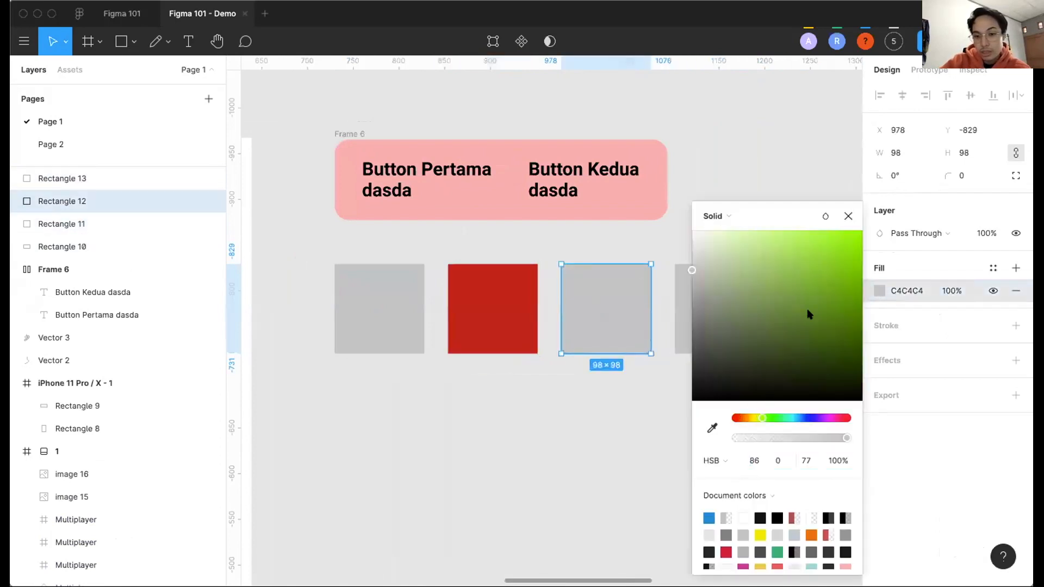
{"action": "left_click", "coordinate": [814, 291]}
Change the fill of the fourth square in the row to blue, 41A1BF.
{"action": "left_click", "coordinate": [680, 302]}
{"action": "left_click", "coordinate": [878, 292]}
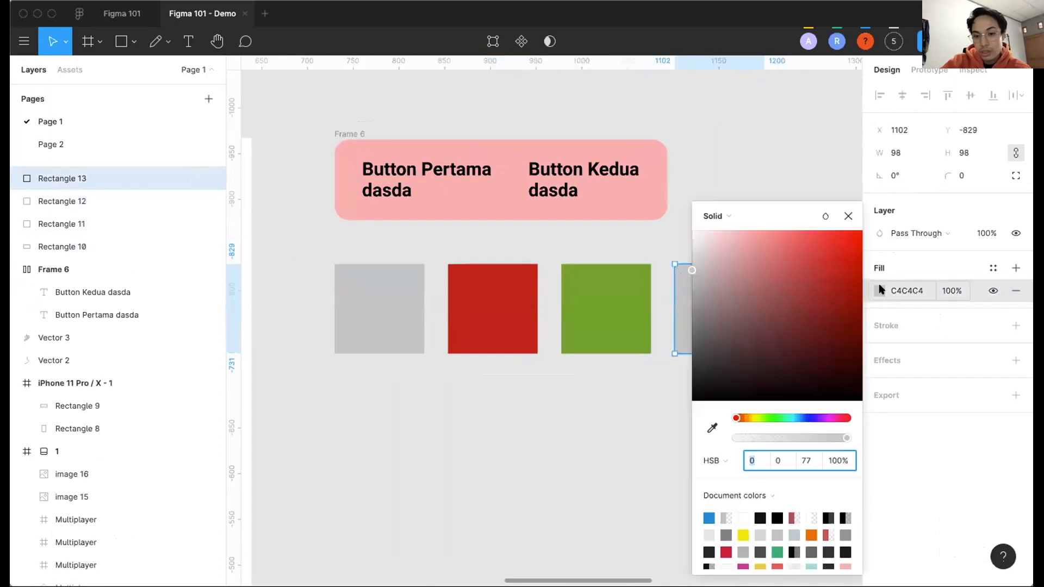
{"action": "left_click", "coordinate": [791, 417]}
{"action": "left_click_drag", "start_coordinate": [790, 310], "coordinate": [801, 275]}
Change the fill of the first square in the row to yellow, E1D45A.
{"action": "left_click", "coordinate": [366, 276]}
{"action": "left_click", "coordinate": [879, 292]}
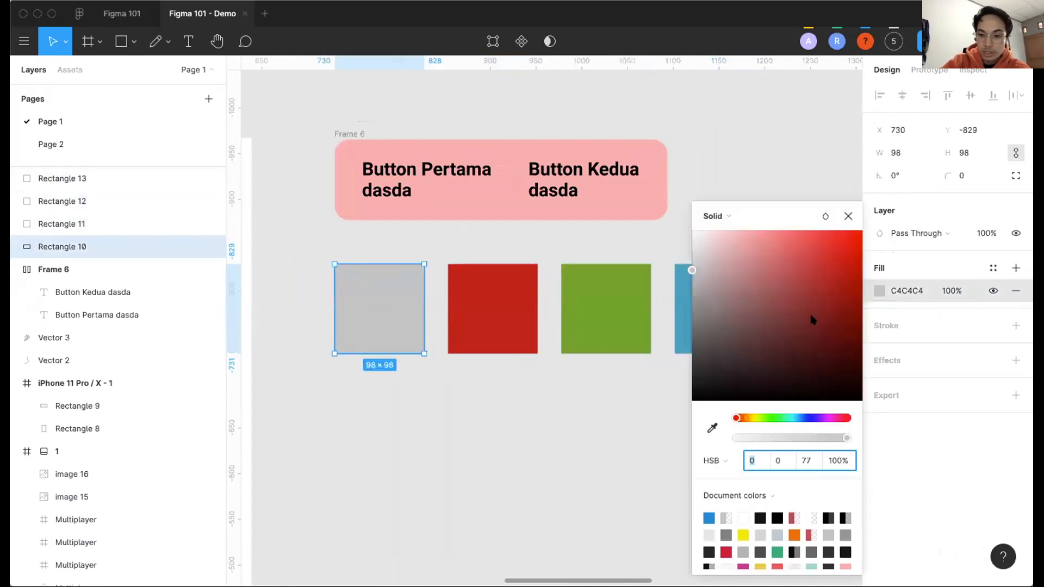
{"action": "left_click", "coordinate": [752, 418]}
{"action": "left_click_drag", "start_coordinate": [785, 275], "coordinate": [789, 252]}
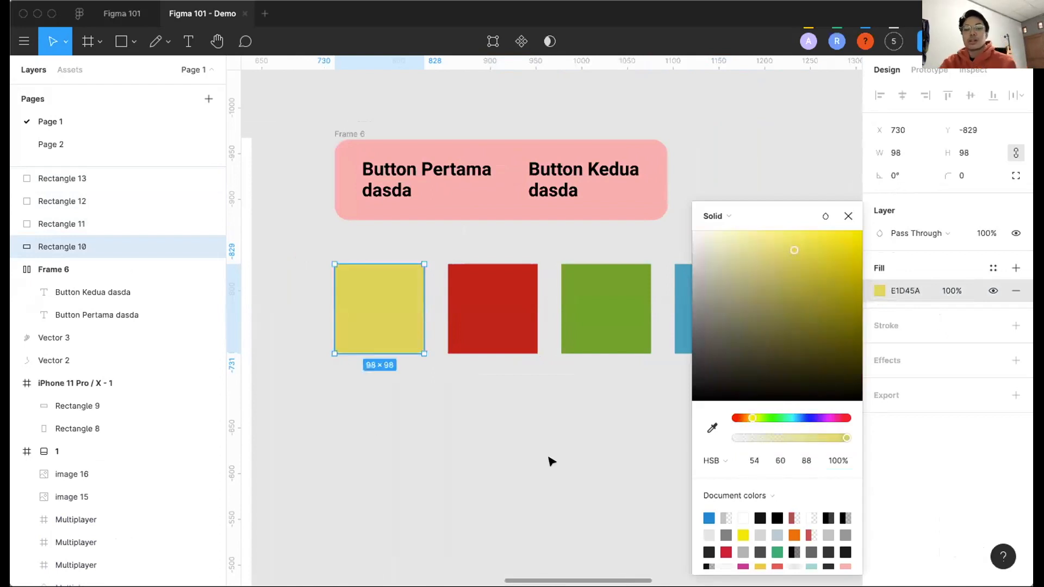
Select the four squares together, widen their equal spacing to 45, and swap the red and green squares within the row.
{"action": "left_click", "coordinate": [379, 430]}
{"action": "left_click_drag", "start_coordinate": [339, 405], "coordinate": [739, 269]}
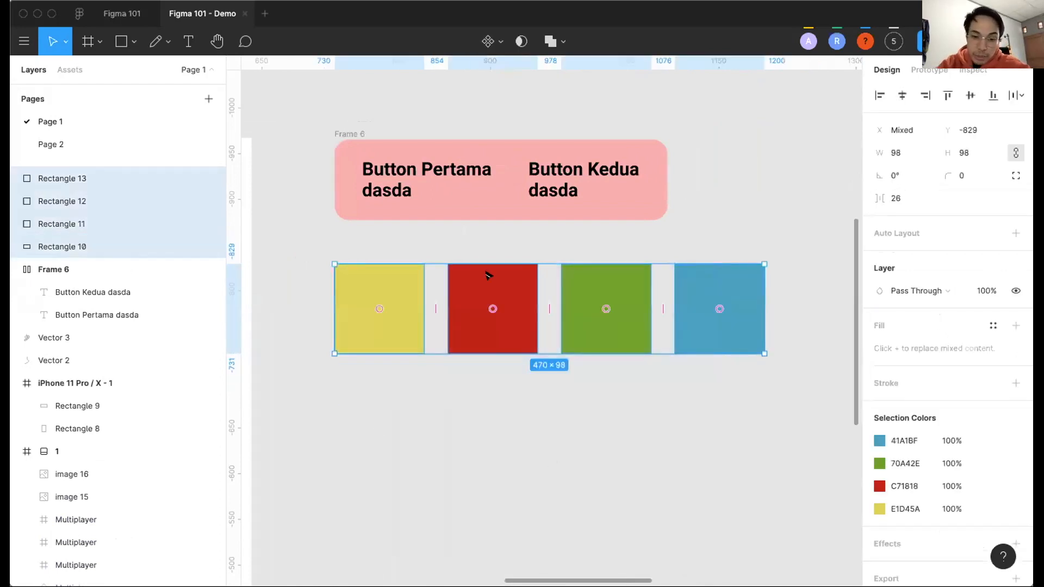
{"action": "scroll", "coordinate": [487, 274], "scroll_direction": "up", "scroll_amount": 2}
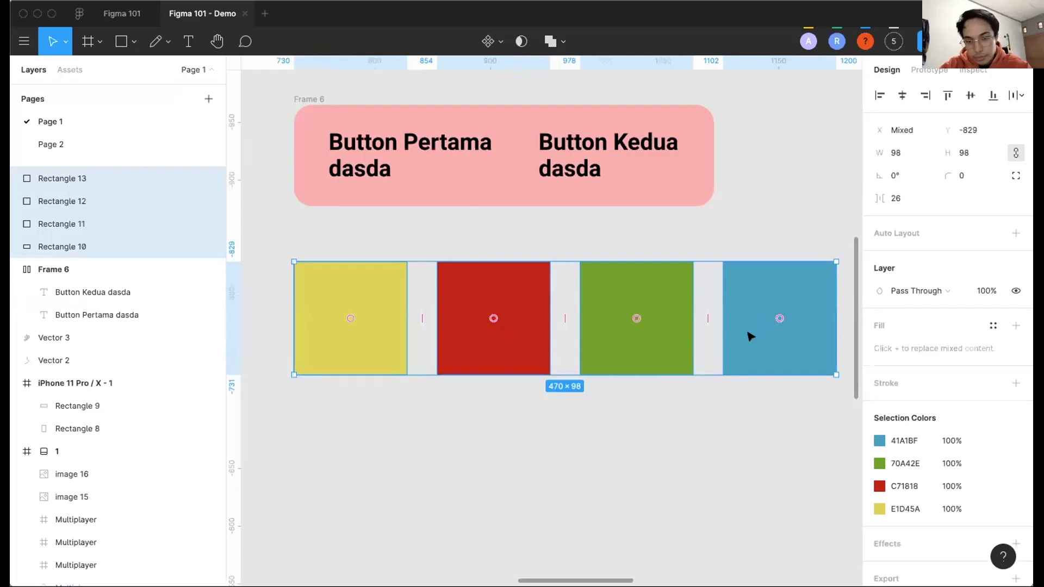
{"action": "scroll", "coordinate": [647, 314], "scroll_direction": "down", "scroll_amount": 1}
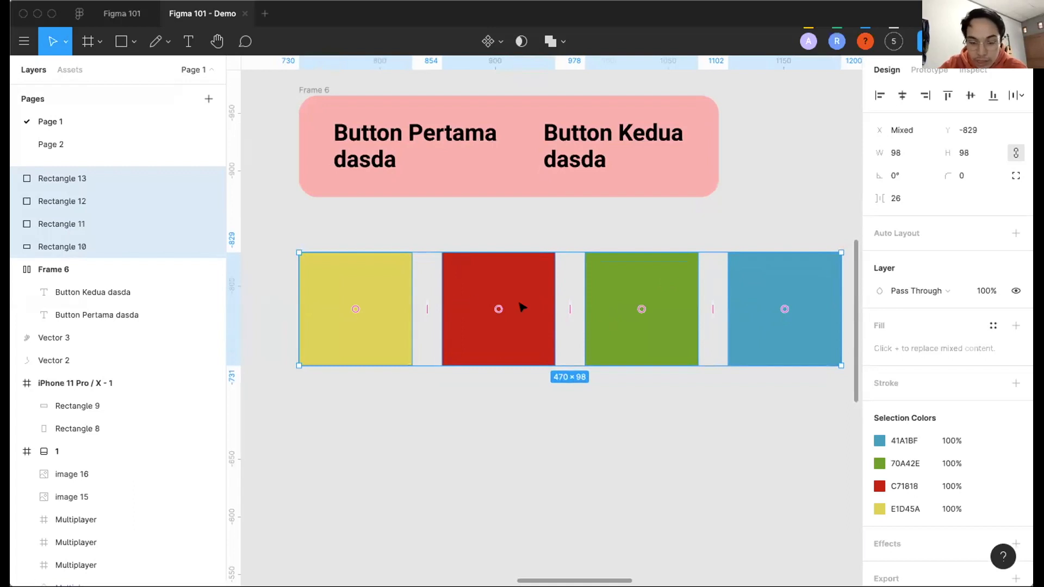
{"action": "scroll", "coordinate": [522, 308], "scroll_direction": "up", "scroll_amount": 3}
{"action": "scroll", "coordinate": [497, 324], "scroll_direction": "down", "scroll_amount": 3}
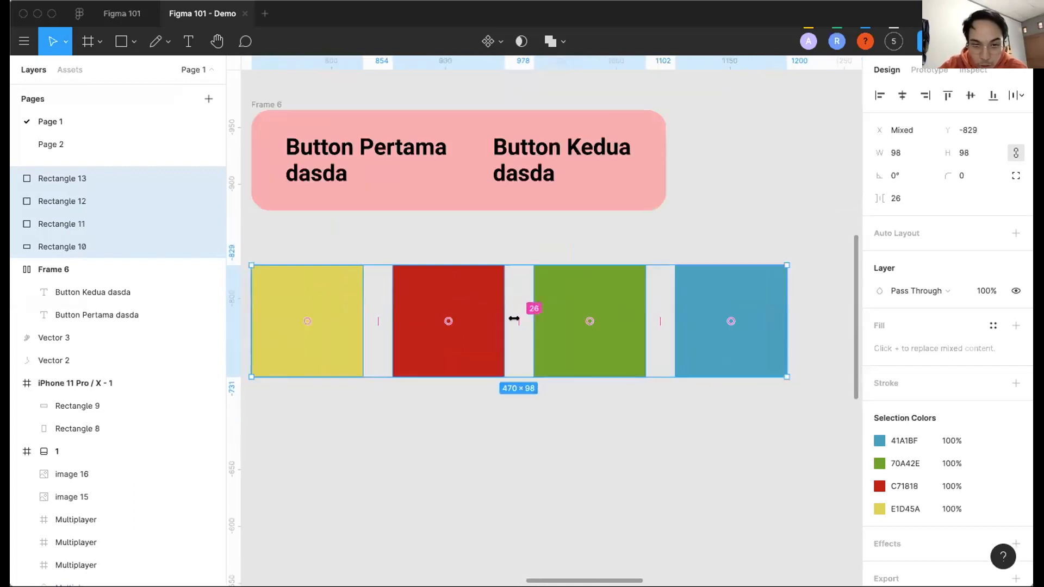
{"action": "left_click_drag", "start_coordinate": [511, 316], "coordinate": [614, 316]}
{"action": "scroll", "coordinate": [600, 321], "scroll_direction": "down", "scroll_amount": 3}
{"action": "scroll", "coordinate": [657, 310], "scroll_direction": "up", "scroll_amount": 3}
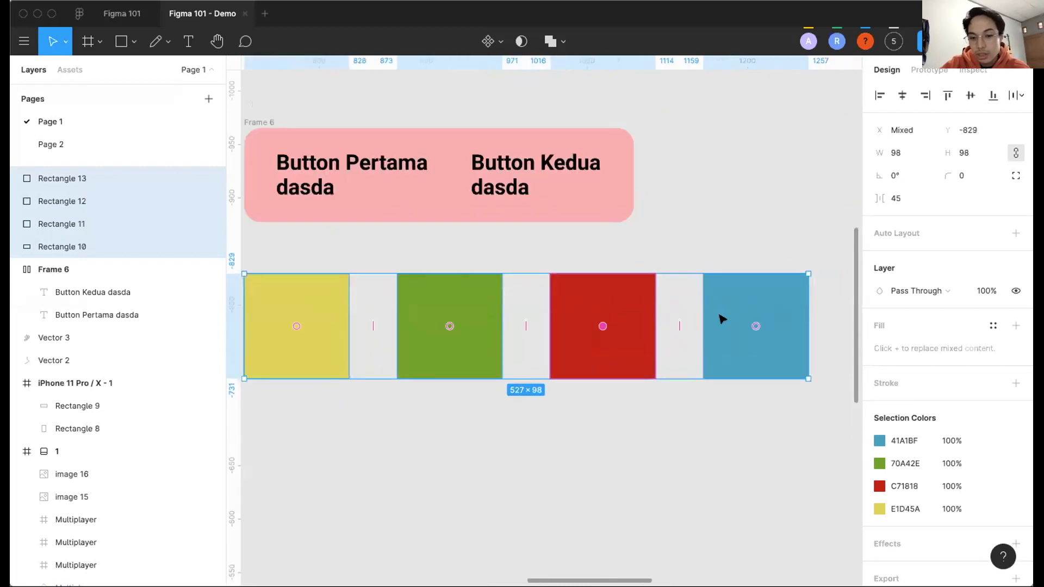
{"action": "scroll", "coordinate": [687, 321], "scroll_direction": "up", "scroll_amount": 2}
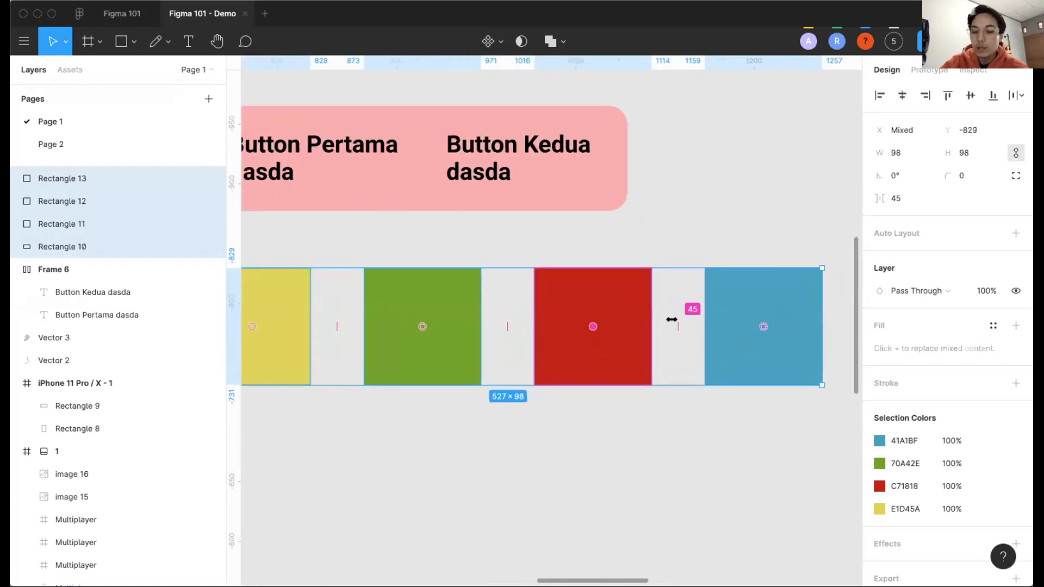
{"action": "scroll", "coordinate": [672, 320], "scroll_direction": "down", "scroll_amount": 3}
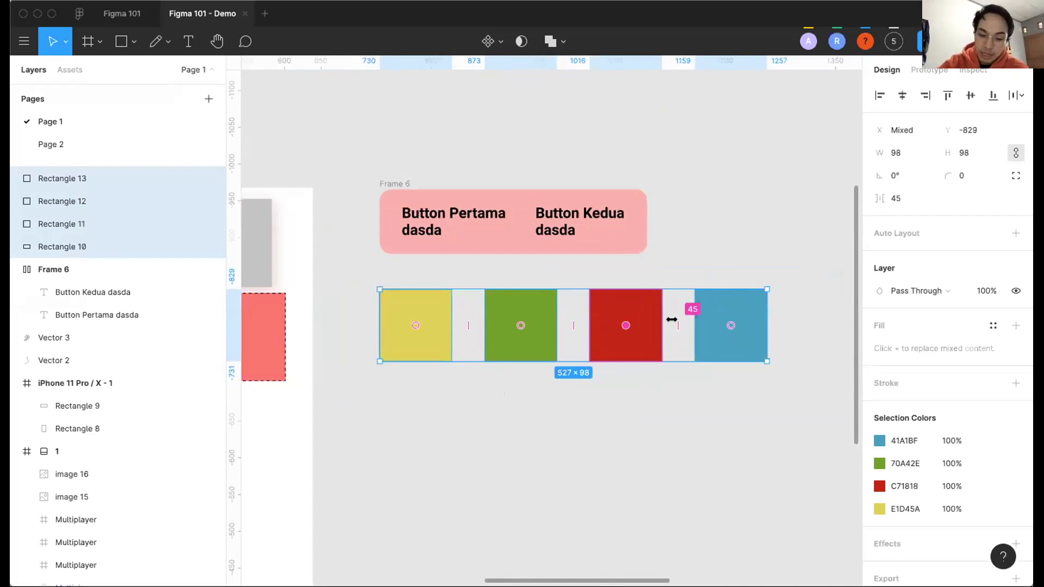
{"action": "scroll", "coordinate": [671, 319], "scroll_direction": "up", "scroll_amount": 3}
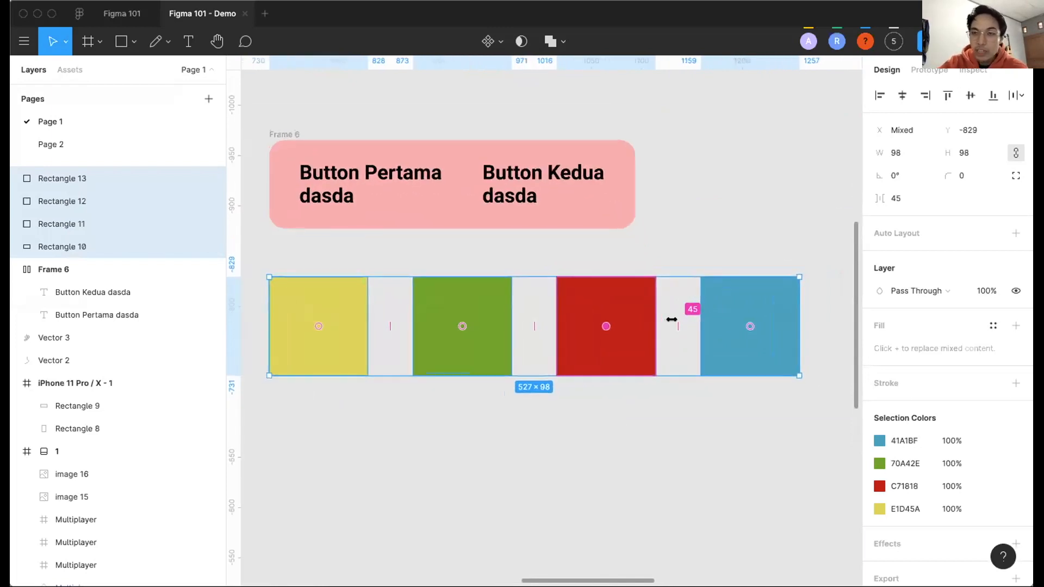
Try swapping the red and green squares by moving each one individually, and undo these moves.
{"action": "left_click", "coordinate": [629, 392]}
{"action": "left_click_drag", "start_coordinate": [605, 326], "coordinate": [472, 463]}
{"action": "left_click", "coordinate": [473, 348]}
{"action": "left_click_drag", "start_coordinate": [472, 348], "coordinate": [610, 349]}
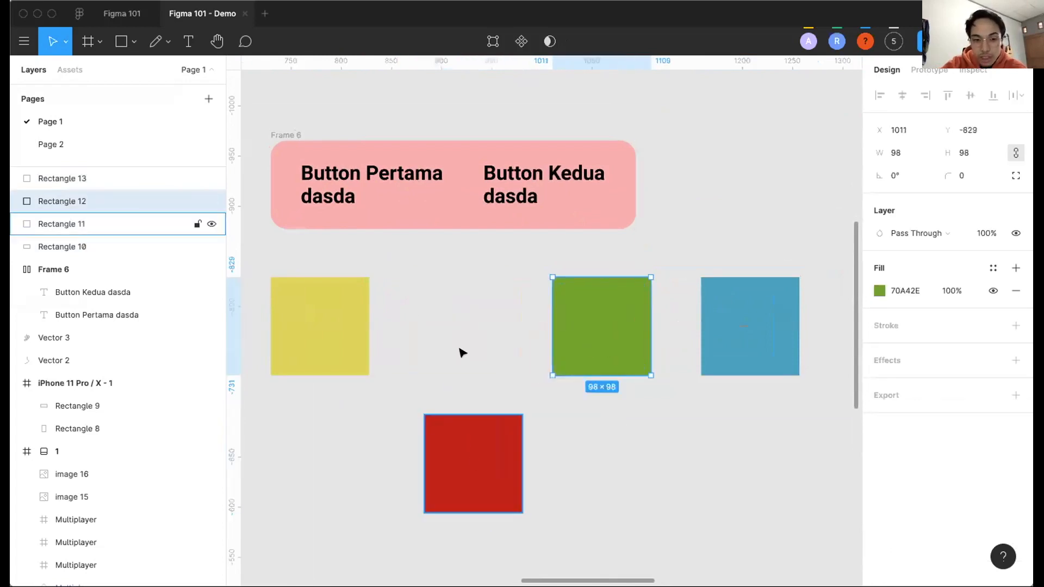
{"action": "left_click_drag", "start_coordinate": [461, 440], "coordinate": [449, 312]}
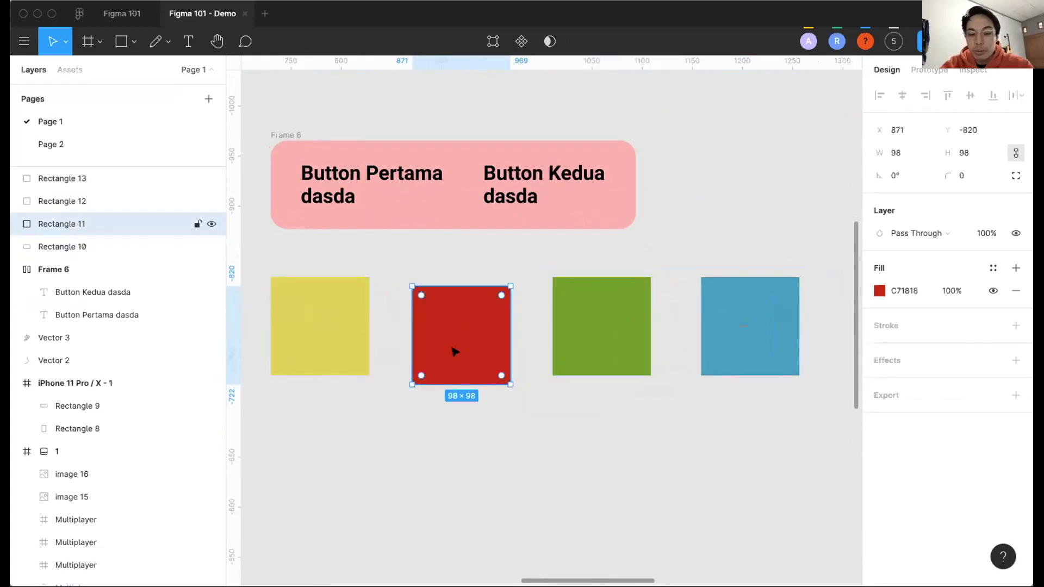
{"action": "key", "text": "super+z"}
{"action": "key", "text": "super+z"}
{"action": "key", "text": "super+z"}
Select all four squares and view their prototype interaction options.
{"action": "scroll", "coordinate": [454, 354], "scroll_direction": "left", "scroll_amount": 2}
{"action": "scroll", "coordinate": [454, 354], "scroll_direction": "down", "scroll_amount": 1}
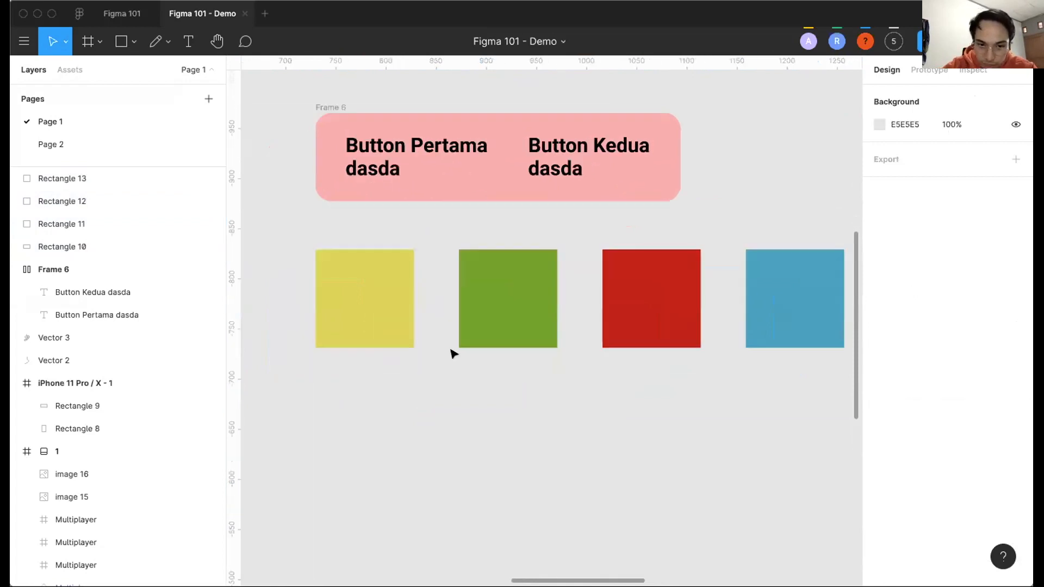
{"action": "left_click_drag", "start_coordinate": [310, 366], "coordinate": [799, 268]}
{"action": "scroll", "coordinate": [799, 267], "scroll_direction": "down", "scroll_amount": 3}
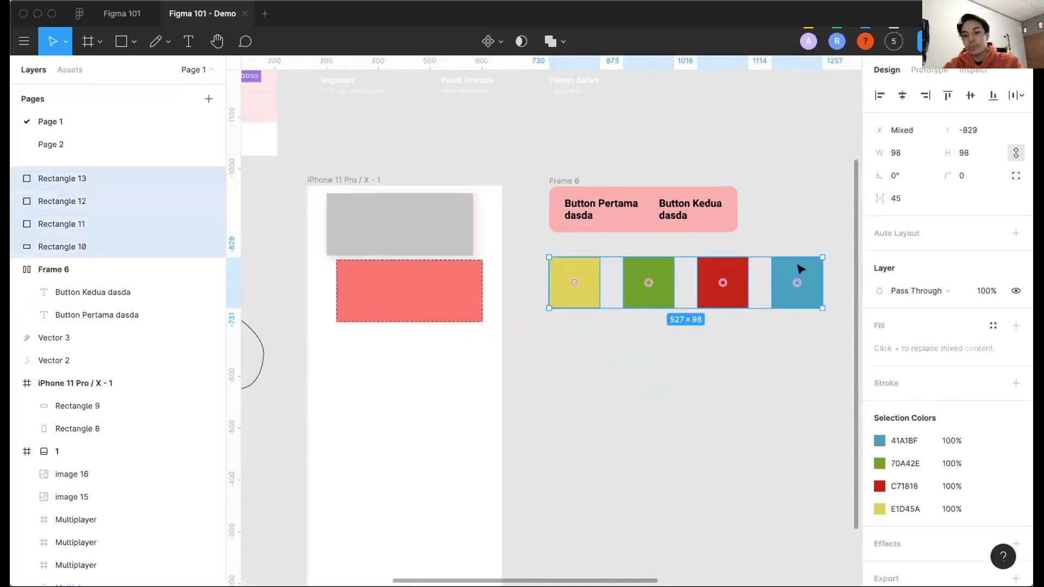
{"action": "scroll", "coordinate": [812, 194], "scroll_direction": "right", "scroll_amount": 1}
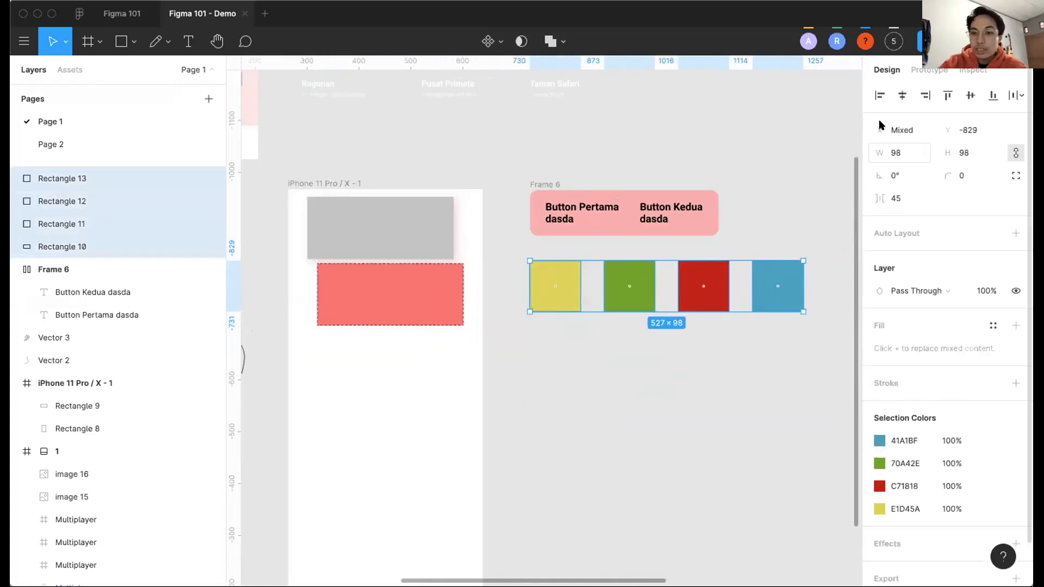
{"action": "left_click", "coordinate": [930, 70]}
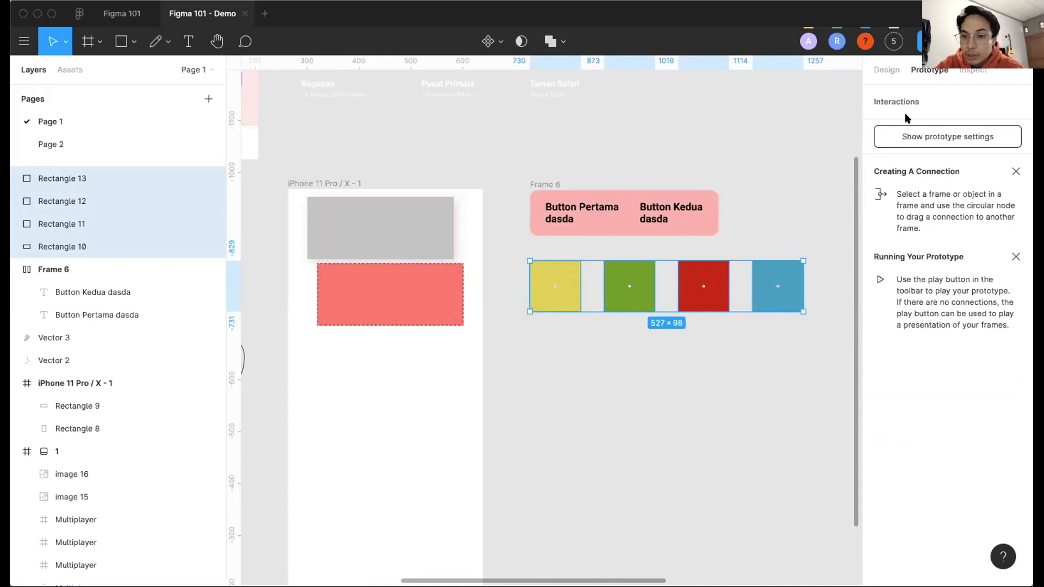
{"action": "scroll", "coordinate": [484, 162], "scroll_direction": "down", "scroll_amount": 3}
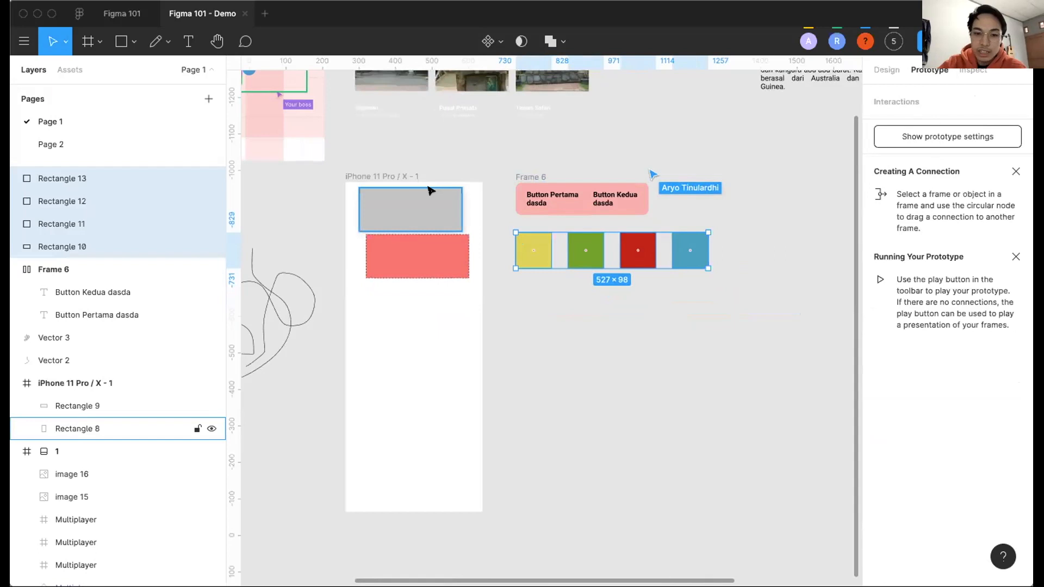
{"action": "scroll", "coordinate": [459, 133], "scroll_direction": "up", "scroll_amount": 2}
{"action": "scroll", "coordinate": [459, 132], "scroll_direction": "right", "scroll_amount": 1}
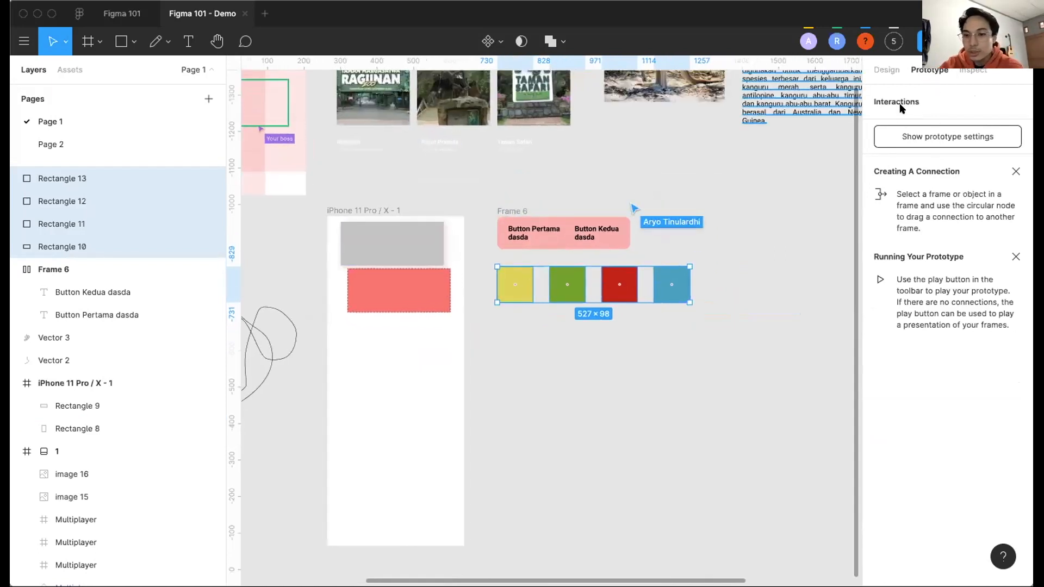
Inspect the colours and CSS code of the four selected squares.
{"action": "left_click", "coordinate": [970, 71]}
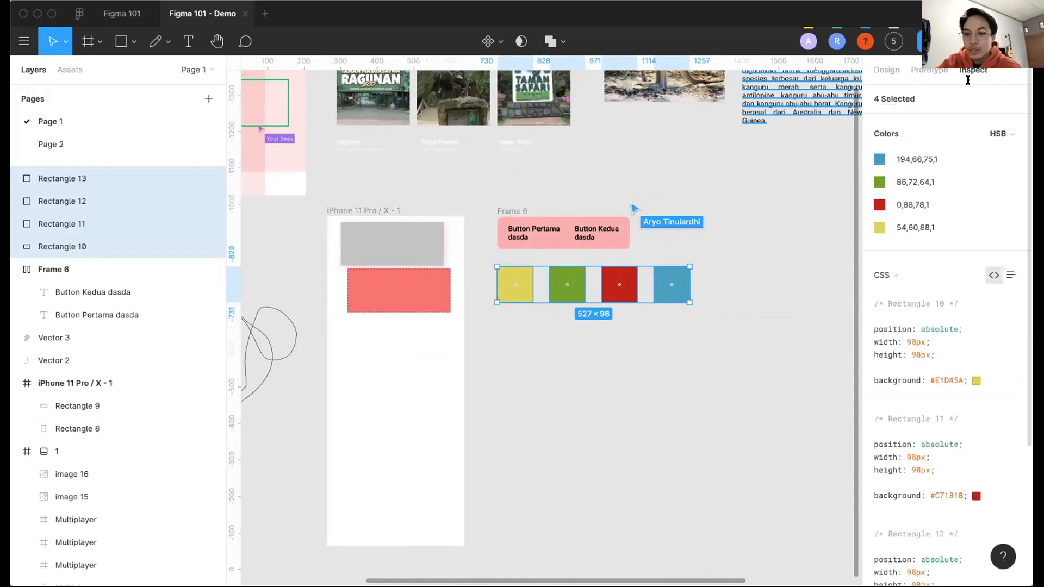
{"action": "scroll", "coordinate": [934, 217], "scroll_direction": "down", "scroll_amount": 1}
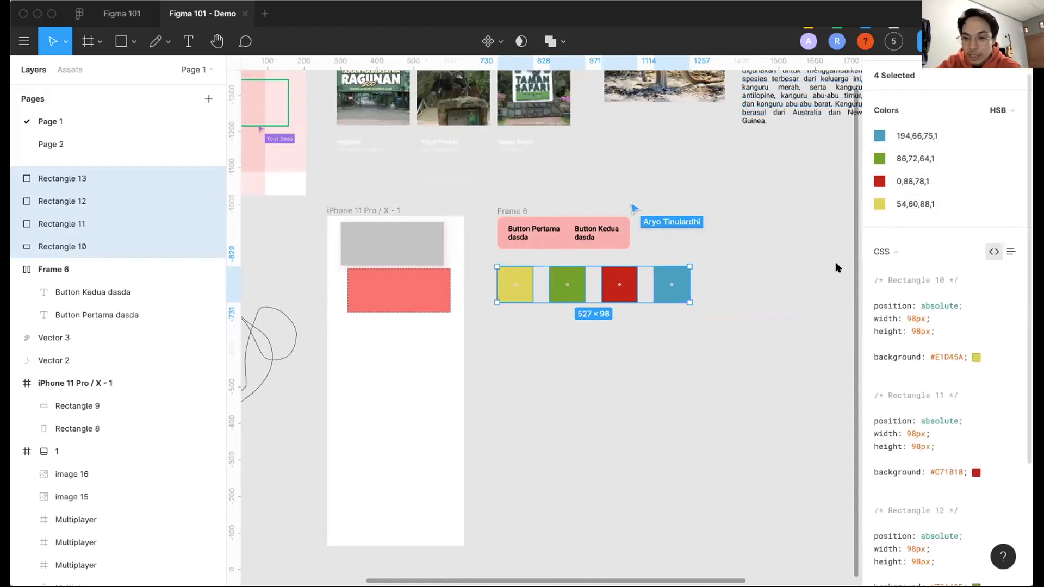
{"action": "scroll", "coordinate": [946, 293], "scroll_direction": "down", "scroll_amount": 2}
{"action": "scroll", "coordinate": [945, 304], "scroll_direction": "down", "scroll_amount": 1}
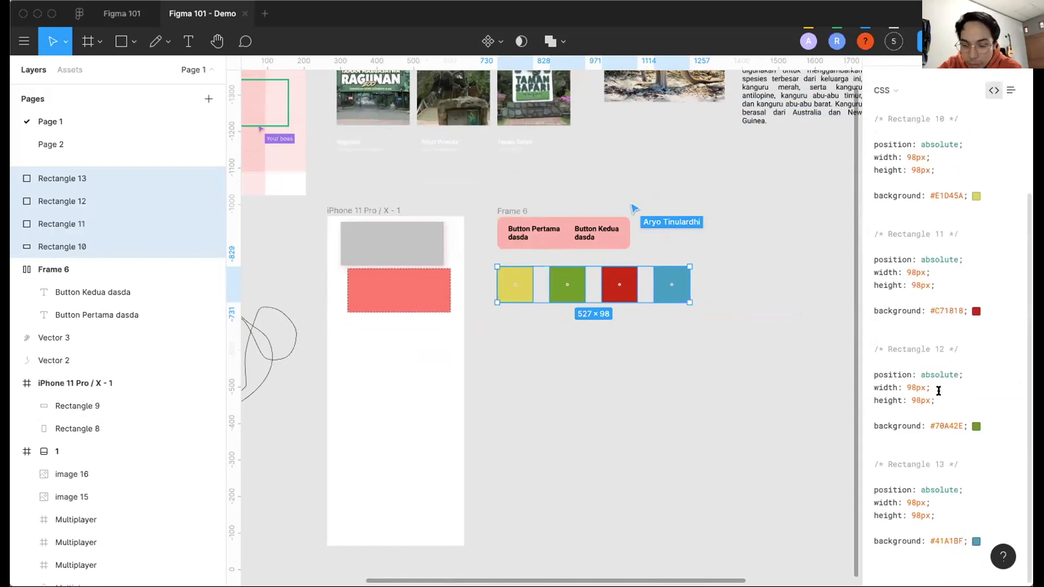
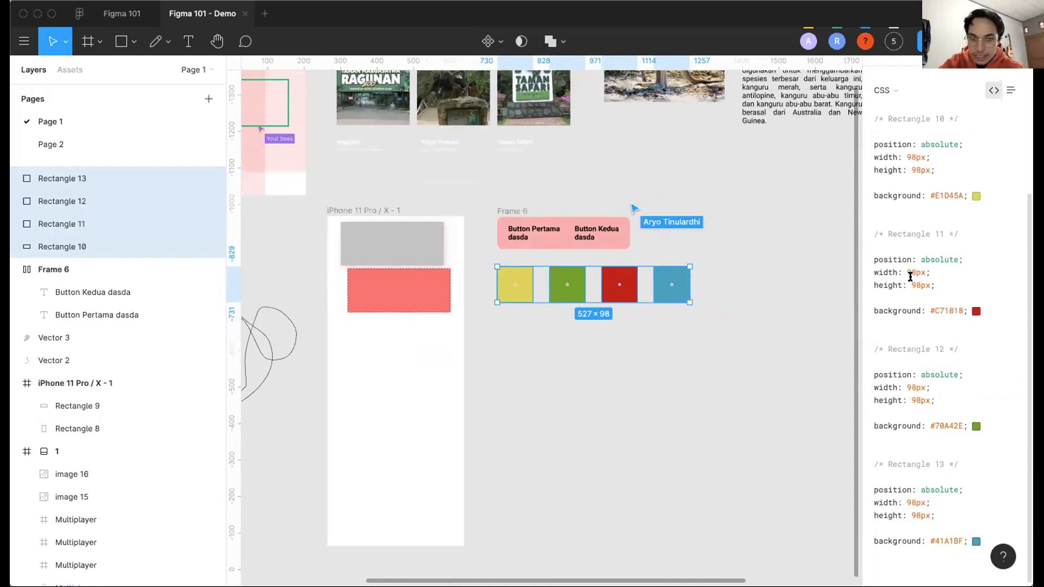
Move the vectors, the iPhone frame, the button frame and the four squares together to below the cover slide.
{"action": "scroll", "coordinate": [574, 368], "scroll_direction": "down", "scroll_amount": 5}
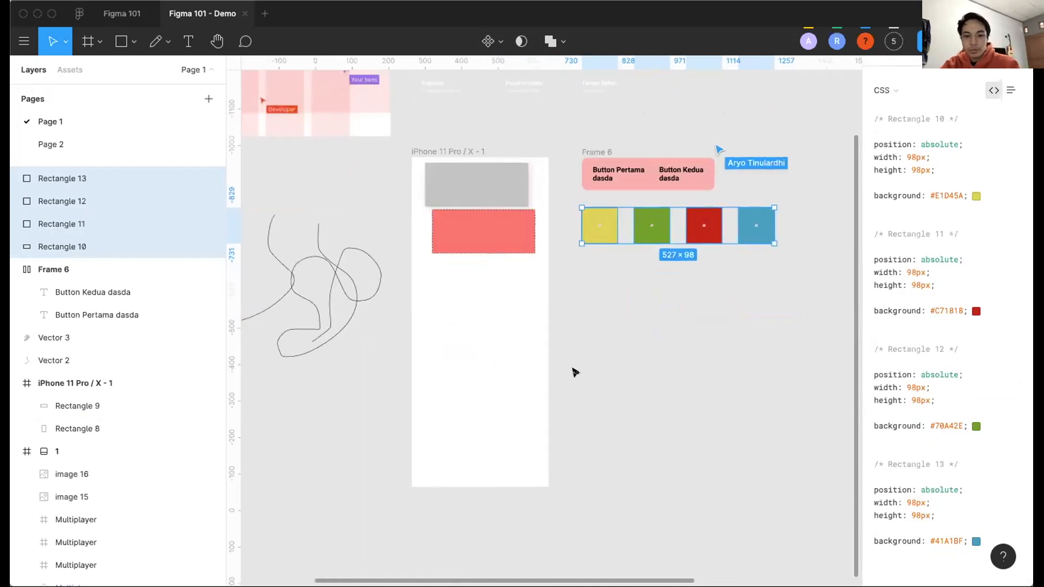
{"action": "left_click", "coordinate": [656, 372]}
{"action": "left_click_drag", "start_coordinate": [748, 470], "coordinate": [370, 229]}
{"action": "left_click_drag", "start_coordinate": [508, 271], "coordinate": [408, 280]}
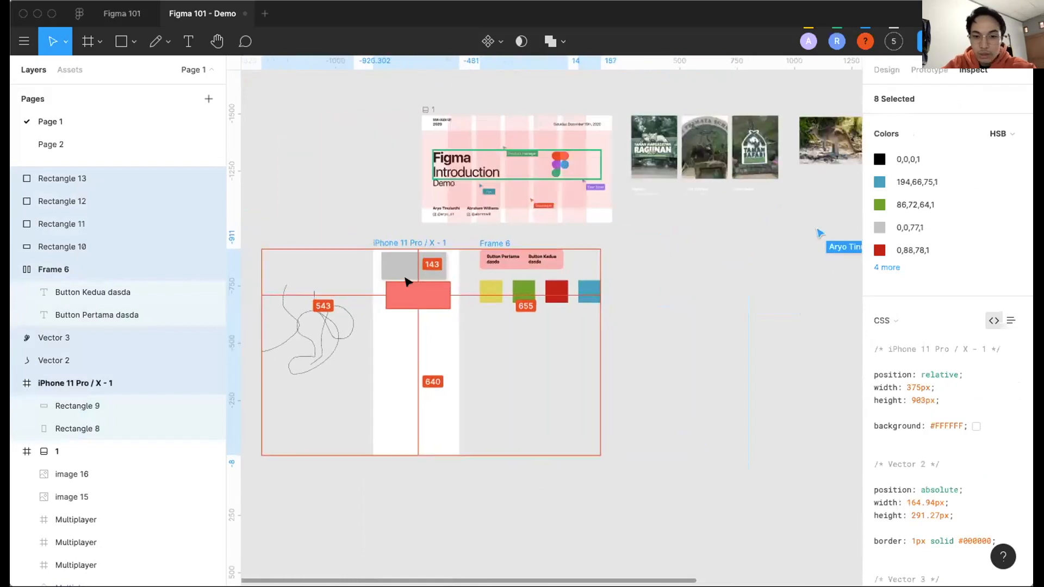
{"action": "scroll", "coordinate": [408, 279], "scroll_direction": "right", "scroll_amount": 3}
{"action": "left_click", "coordinate": [581, 280]}
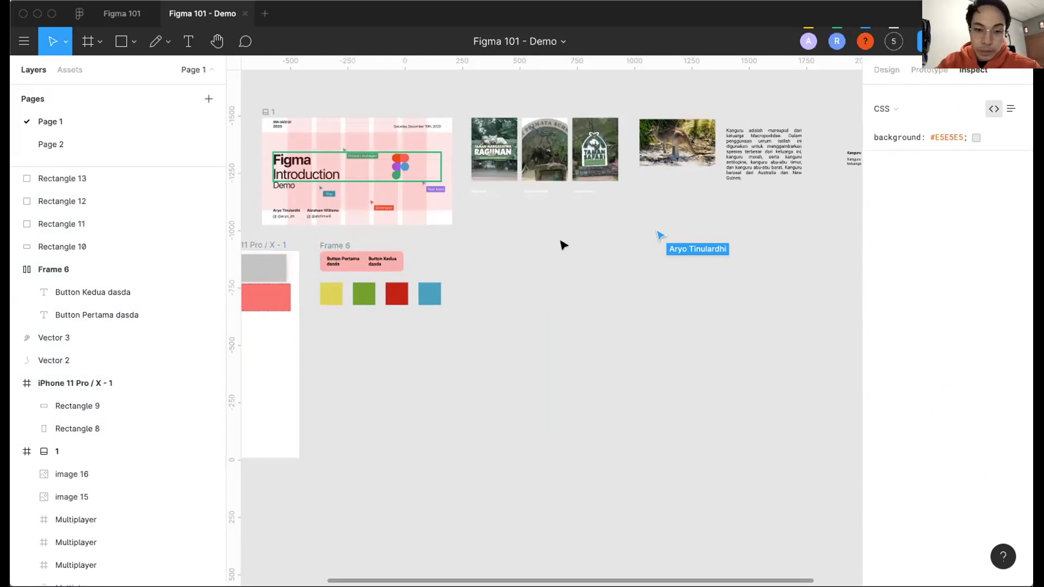
{"action": "scroll", "coordinate": [563, 245], "scroll_direction": "up", "scroll_amount": 3}
{"action": "left_click", "coordinate": [99, 42]}
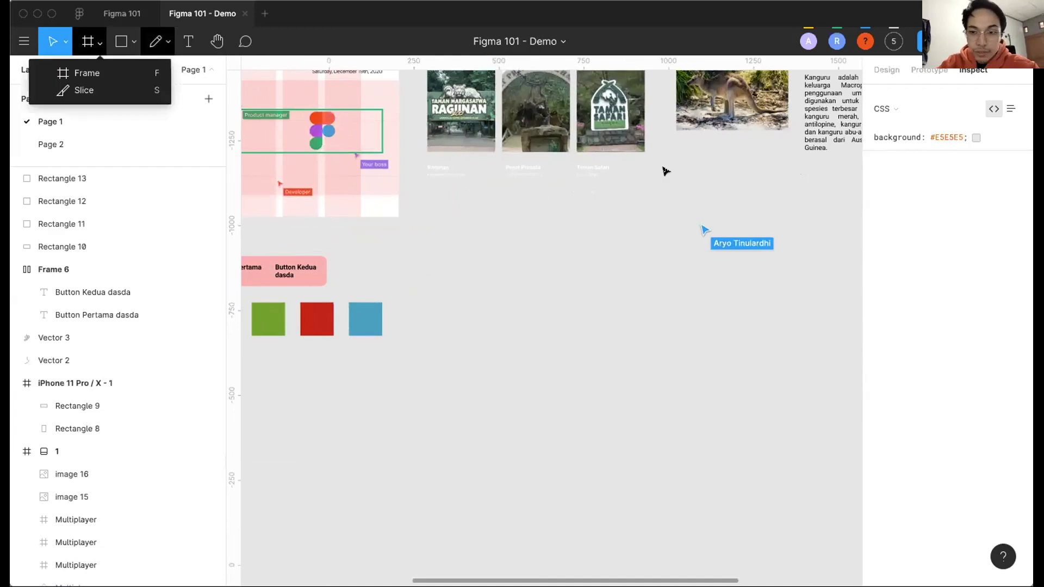
{"action": "left_click", "coordinate": [86, 73]}
{"action": "left_click", "coordinate": [82, 73]}
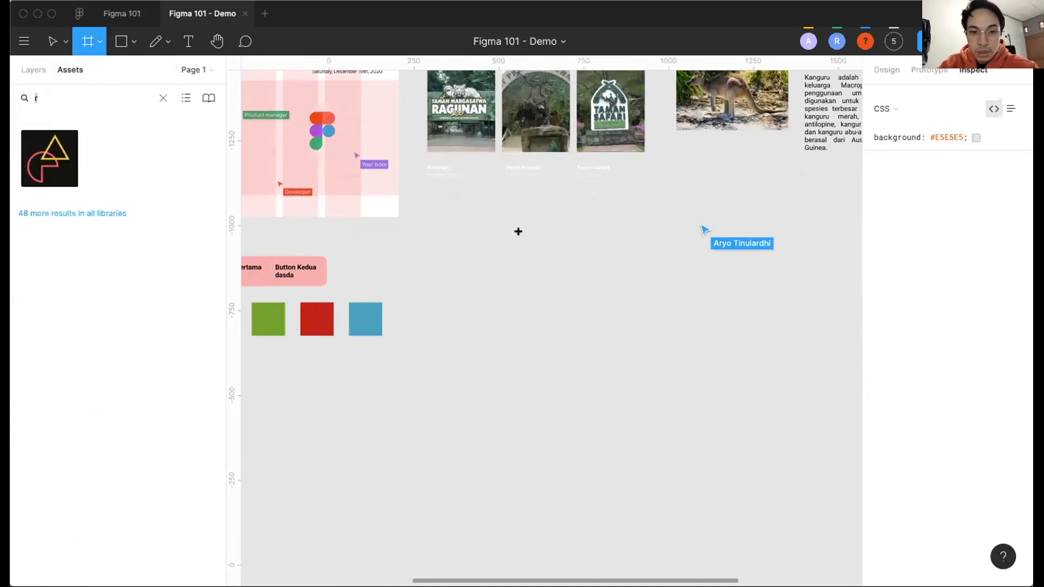
{"action": "scroll", "coordinate": [518, 232], "scroll_direction": "down", "scroll_amount": 7}
{"action": "scroll", "coordinate": [518, 232], "scroll_direction": "left", "scroll_amount": 1}
{"action": "key", "text": "BackSpace"}
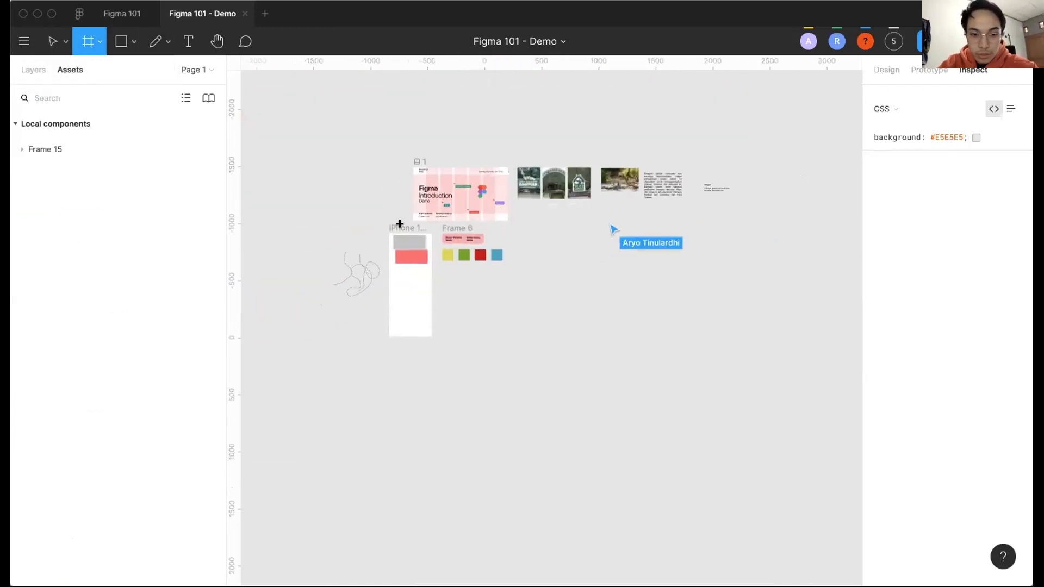
{"action": "key", "text": "v"}
Resize the existing iPhone frame to the iPhone 11 Pro / X preset, 375 × 812.
{"action": "left_click", "coordinate": [404, 229]}
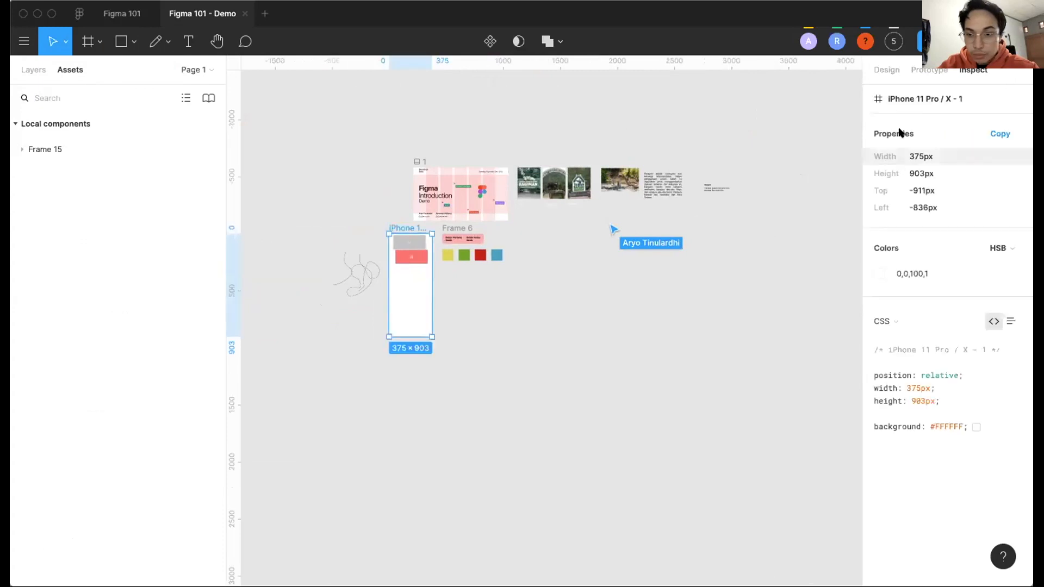
{"action": "left_click", "coordinate": [886, 69]}
{"action": "left_click", "coordinate": [890, 130]}
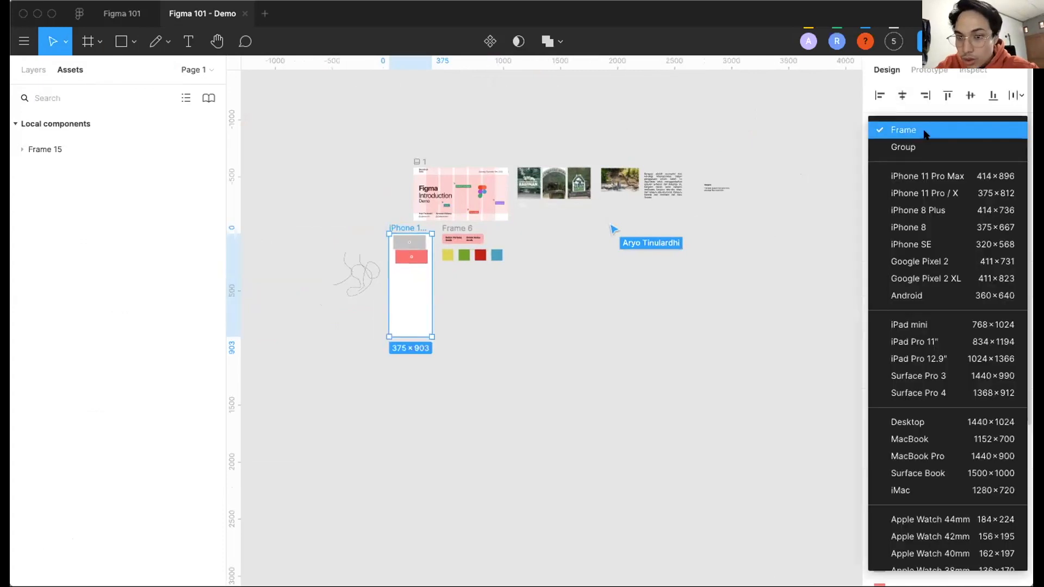
{"action": "left_click", "coordinate": [925, 194]}
{"action": "left_click", "coordinate": [576, 231]}
Add a new iPhone 11 Pro / X frame, 375 × 812, and place it beside the row of squares at X 335, Y -890.
{"action": "scroll", "coordinate": [584, 237], "scroll_direction": "right", "scroll_amount": 2}
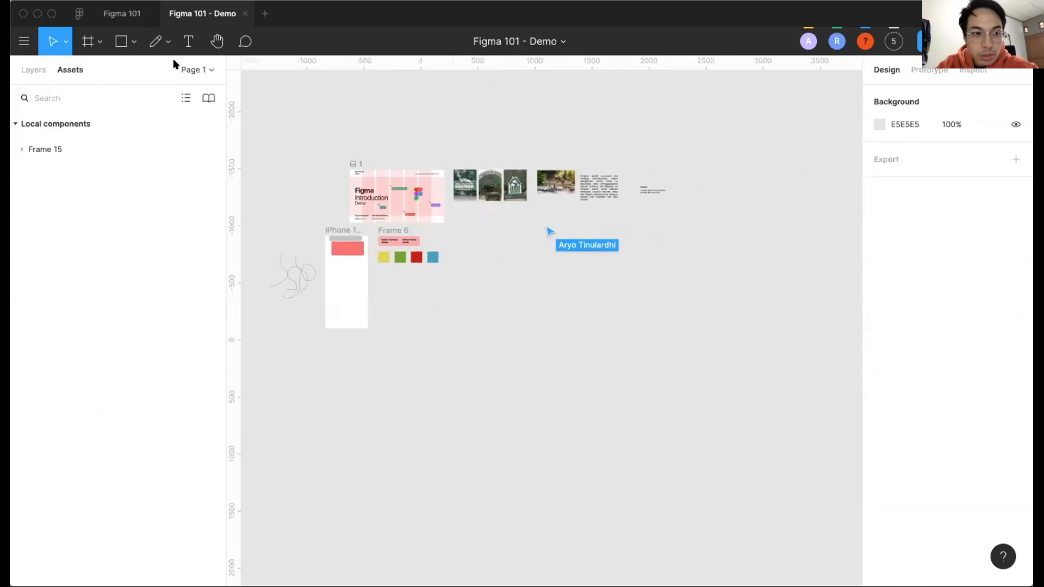
{"action": "left_click", "coordinate": [88, 41]}
{"action": "left_click", "coordinate": [924, 141]}
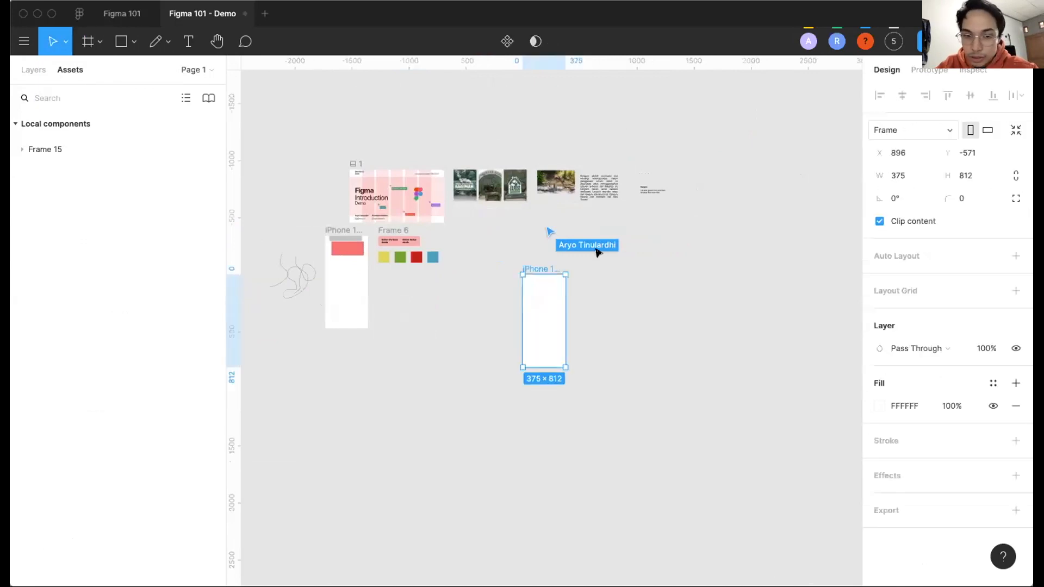
{"action": "scroll", "coordinate": [596, 249], "scroll_direction": "up", "scroll_amount": 5}
{"action": "left_click_drag", "start_coordinate": [409, 233], "coordinate": [384, 221]}
{"action": "scroll", "coordinate": [384, 221], "scroll_direction": "up", "scroll_amount": 5}
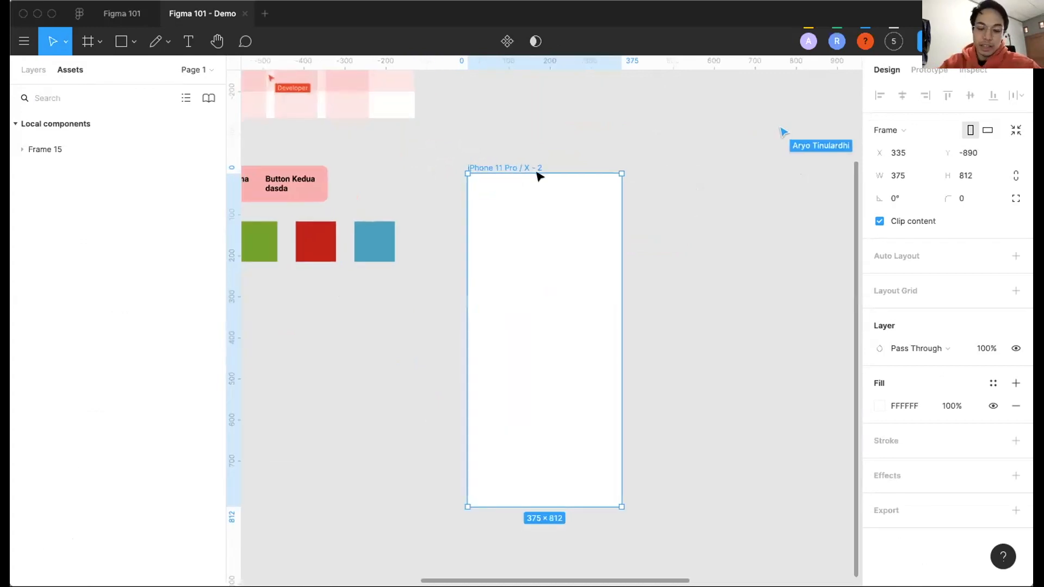
{"action": "scroll", "coordinate": [524, 145], "scroll_direction": "left", "scroll_amount": 1}
Add the text "MyZoo" near the upper-left corner of the new iPhone frame and nudge it slightly toward the frame's left edge.
{"action": "left_click", "coordinate": [478, 203]}
{"action": "scroll", "coordinate": [481, 204], "scroll_direction": "up", "scroll_amount": 3}
{"action": "key", "text": "t"}
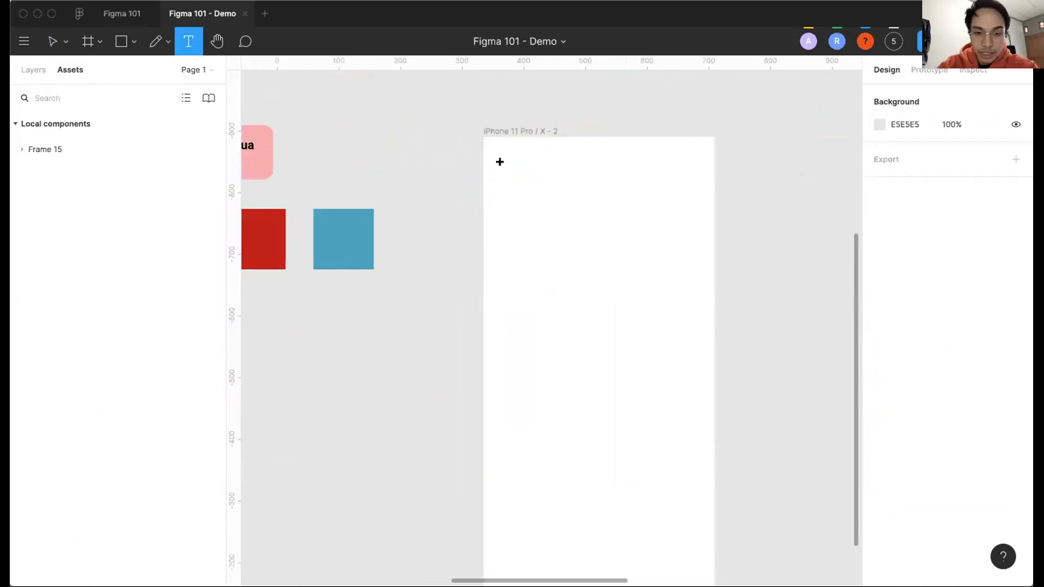
{"action": "left_click", "coordinate": [499, 158]}
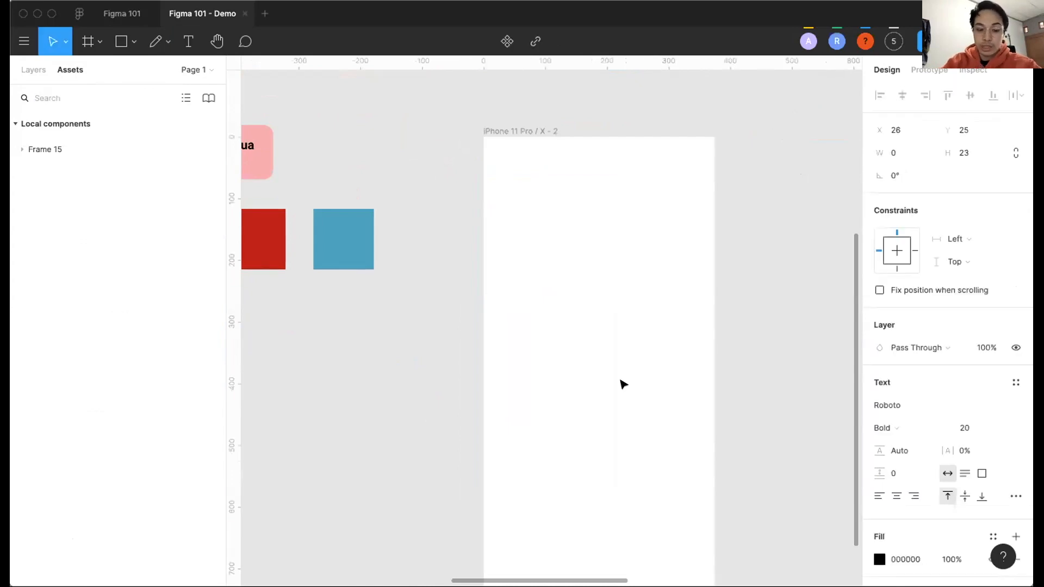
{"action": "type", "text": "MyZoo"}
{"action": "key", "text": "Escape"}
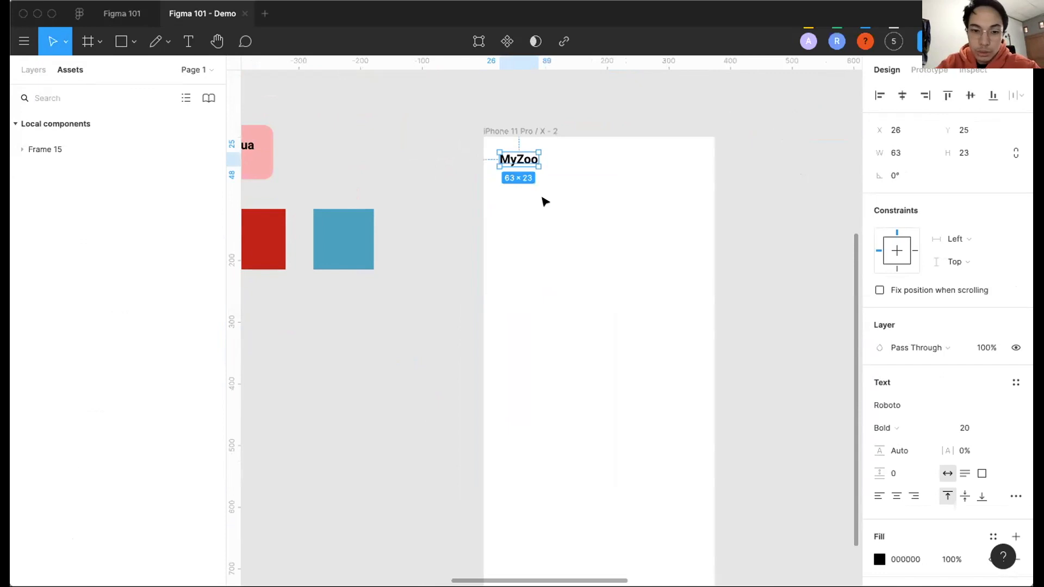
{"action": "left_click_drag", "start_coordinate": [508, 160], "coordinate": [505, 160]}
{"action": "left_click", "coordinate": [562, 218]}
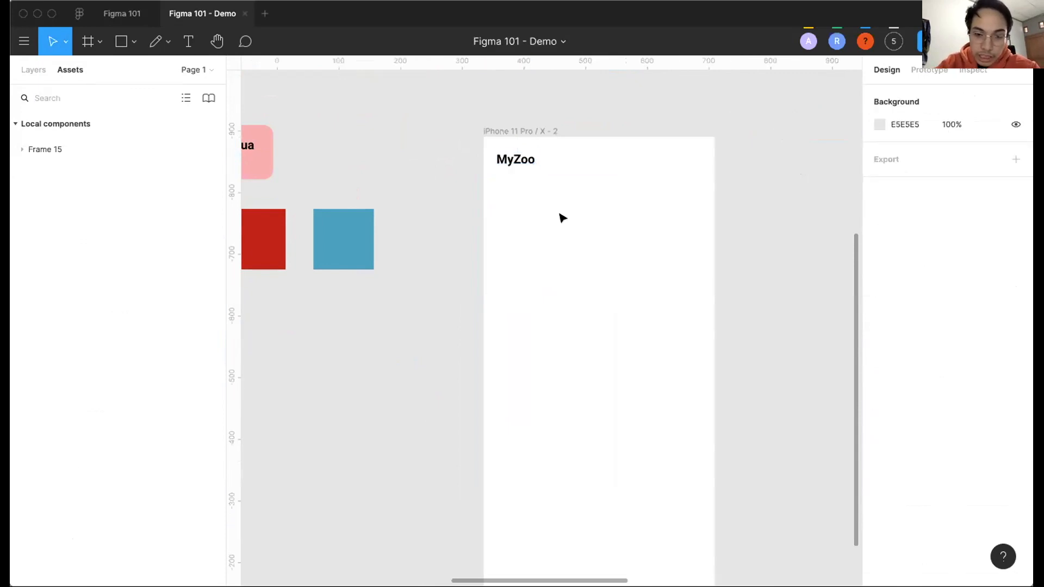
{"action": "scroll", "coordinate": [551, 233], "scroll_direction": "up", "scroll_amount": 3}
{"action": "scroll", "coordinate": [550, 234], "scroll_direction": "right", "scroll_amount": 3}
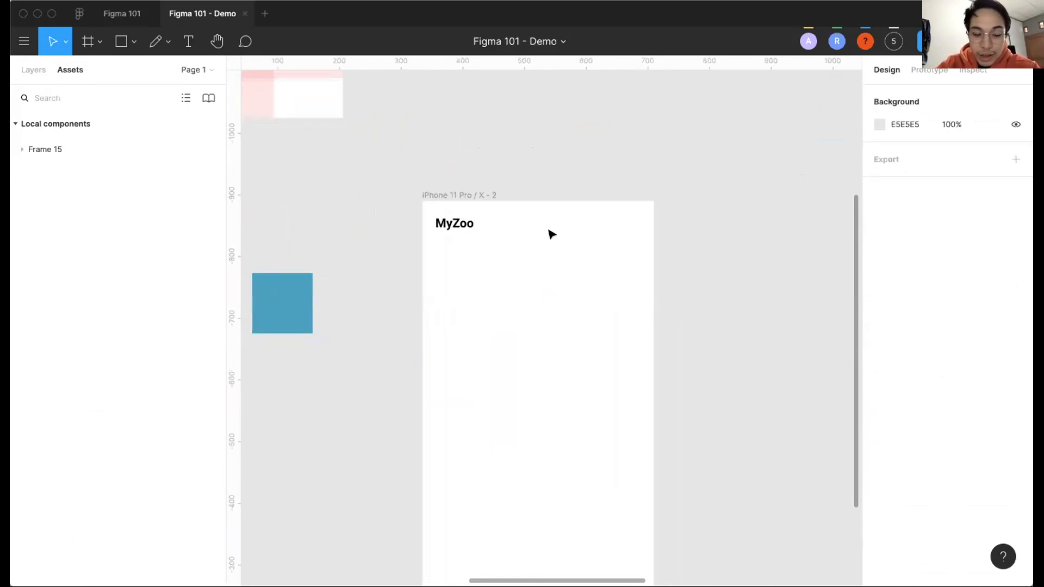
{"action": "scroll", "coordinate": [551, 233], "scroll_direction": "down", "scroll_amount": 2}
{"action": "scroll", "coordinate": [551, 234], "scroll_direction": "left", "scroll_amount": 1}
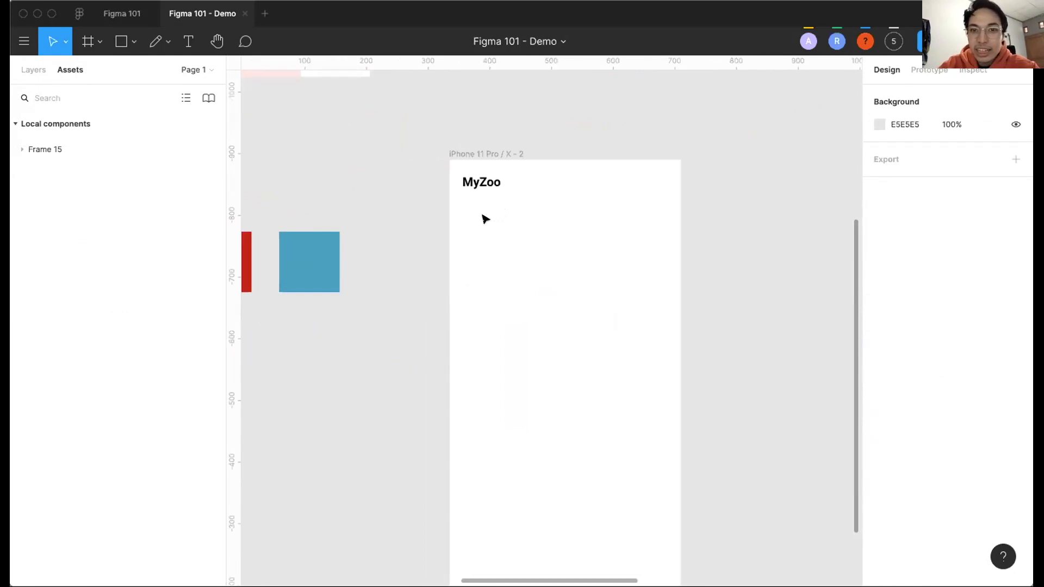
{"action": "key", "text": "r"}
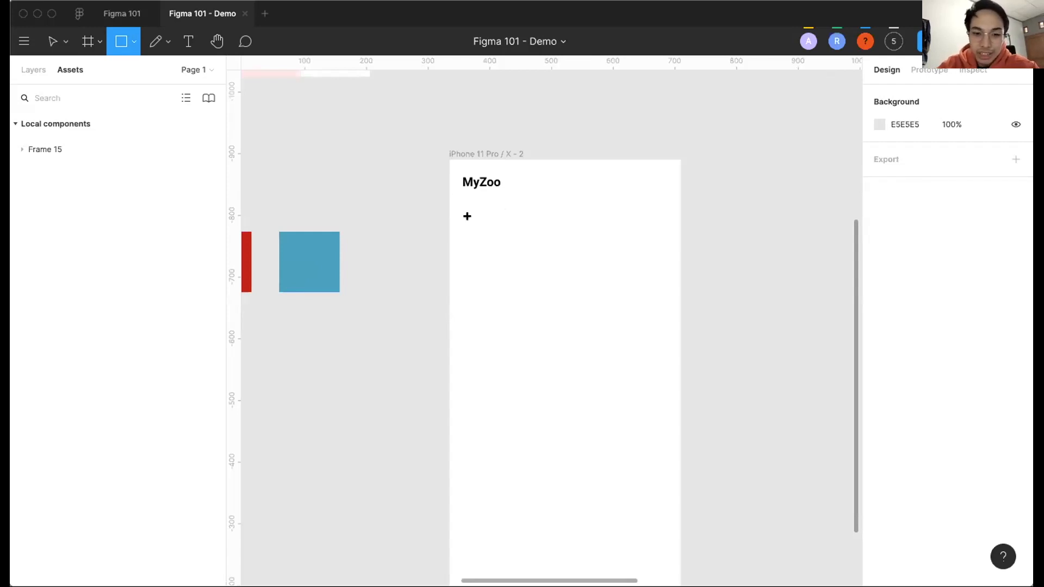
{"action": "key", "text": "f"}
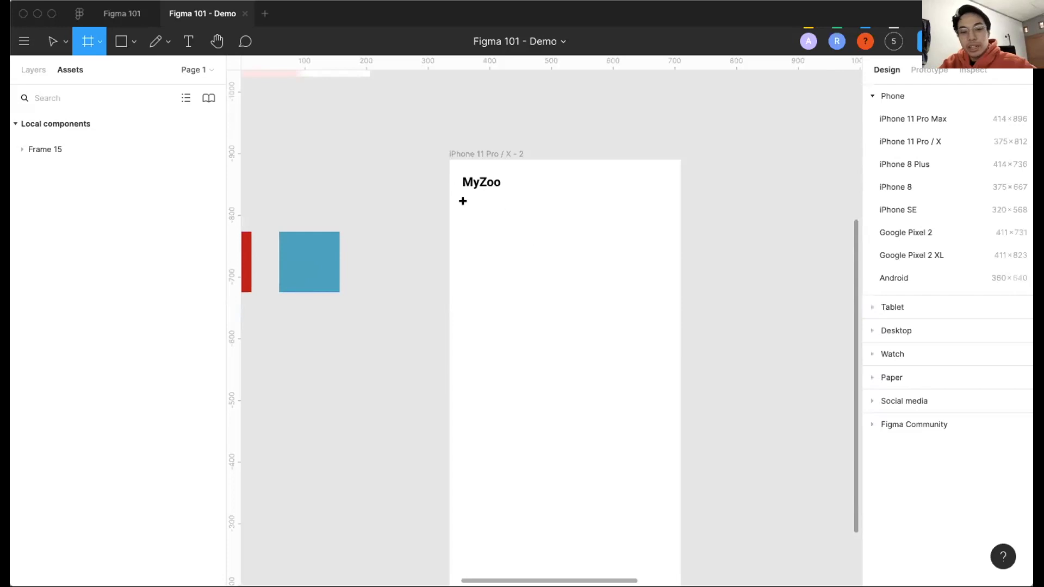
{"action": "scroll", "coordinate": [467, 249], "scroll_direction": "down", "scroll_amount": 3}
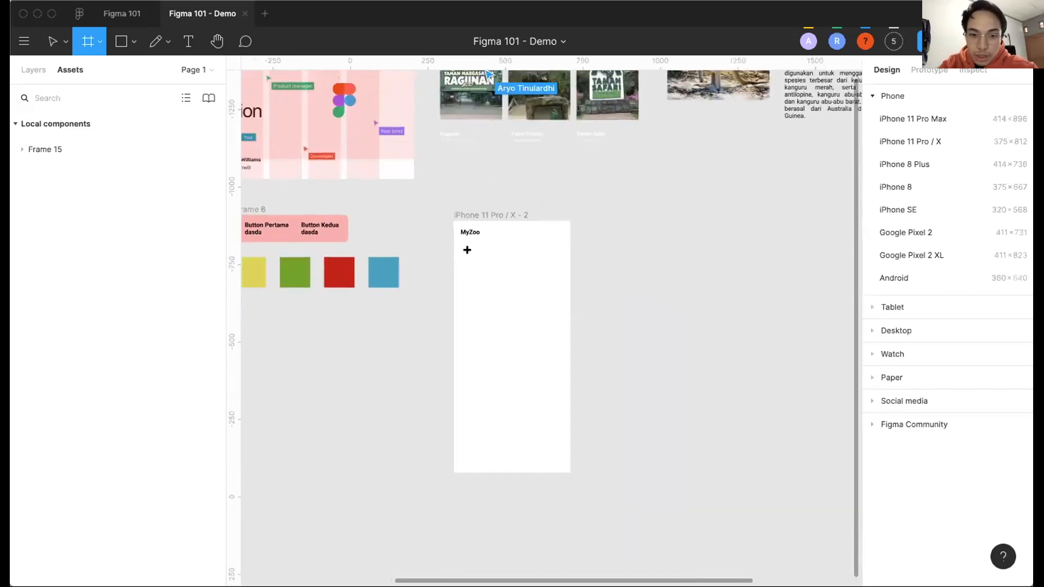
{"action": "scroll", "coordinate": [466, 249], "scroll_direction": "up", "scroll_amount": 3}
{"action": "scroll", "coordinate": [452, 226], "scroll_direction": "up", "scroll_amount": 2}
{"action": "left_click_drag", "start_coordinate": [454, 222], "coordinate": [682, 377]}
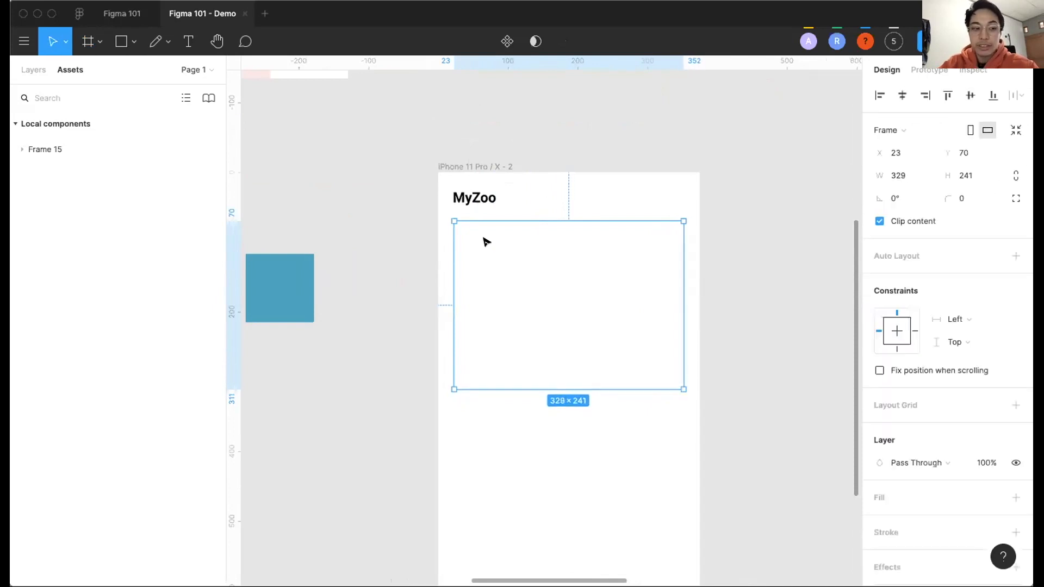
{"action": "left_click_drag", "start_coordinate": [521, 245], "coordinate": [799, 238]}
{"action": "scroll", "coordinate": [788, 238], "scroll_direction": "right", "scroll_amount": 5}
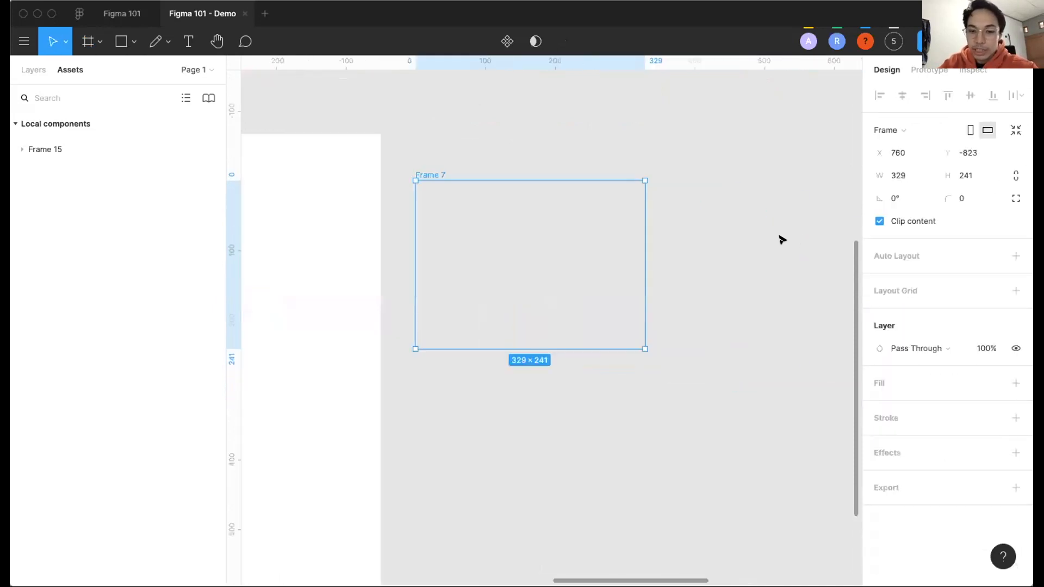
{"action": "key", "text": "Delete"}
Draw a separate frame about 312 × 224 on the empty canvas beside the iPhone frame.
{"action": "left_click", "coordinate": [86, 42]}
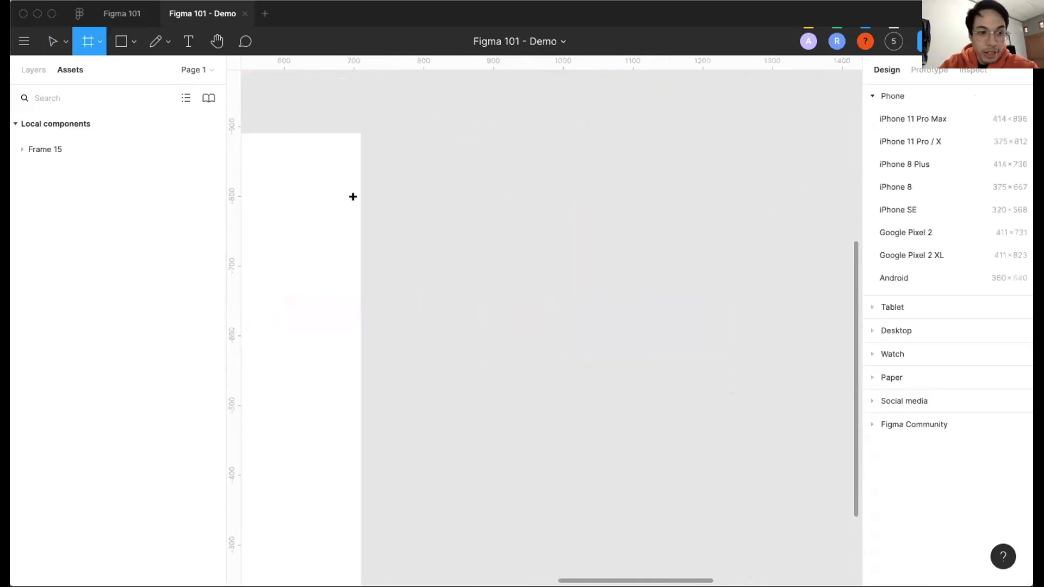
{"action": "left_click_drag", "start_coordinate": [432, 186], "coordinate": [644, 343]}
{"action": "scroll", "coordinate": [645, 343], "scroll_direction": "left", "scroll_amount": 2}
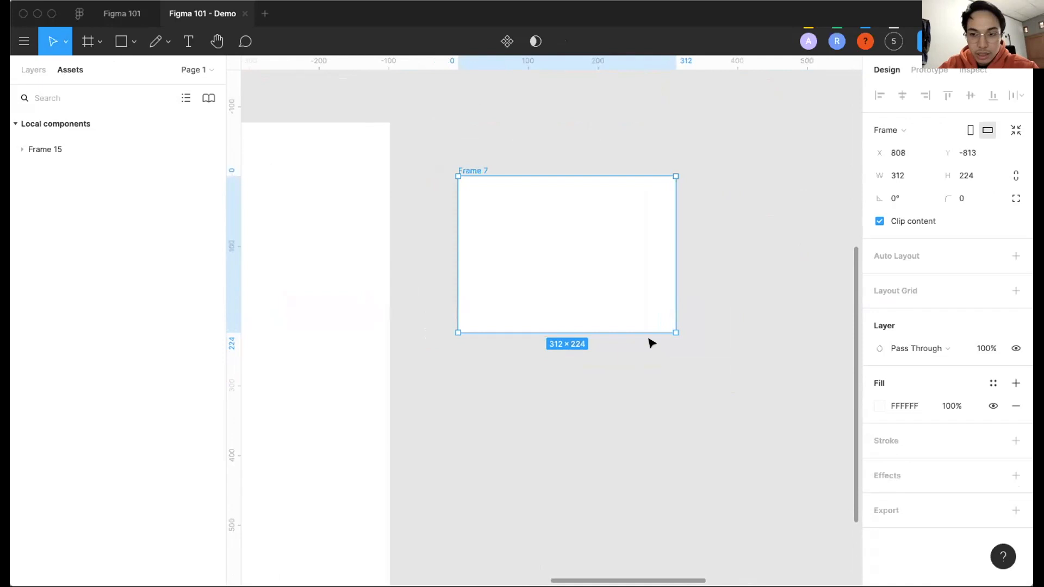
{"action": "scroll", "coordinate": [652, 258], "scroll_direction": "up", "scroll_amount": 2}
{"action": "scroll", "coordinate": [653, 253], "scroll_direction": "down", "scroll_amount": 3}
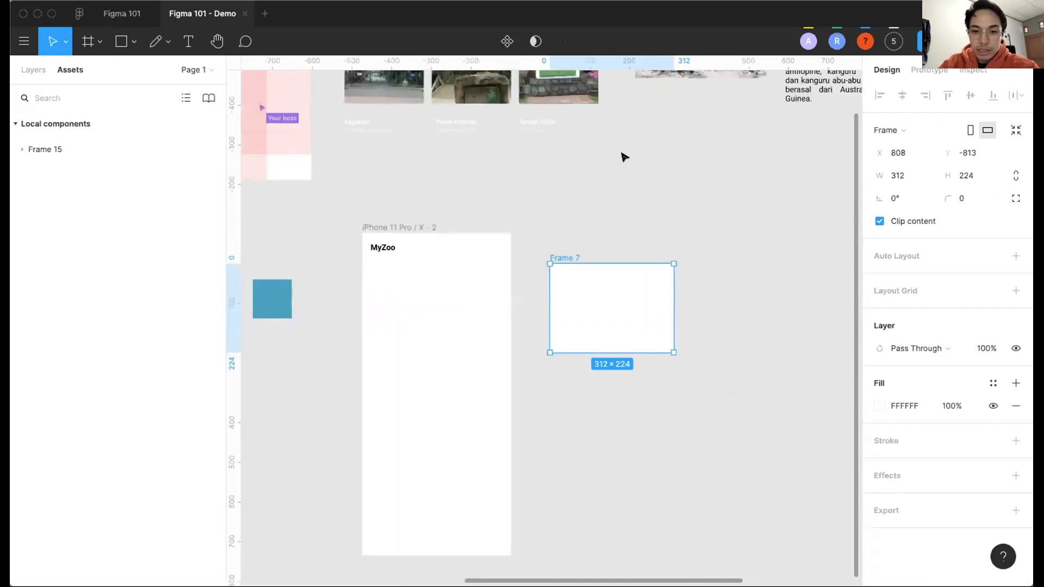
{"action": "scroll", "coordinate": [621, 154], "scroll_direction": "up", "scroll_amount": 1}
{"action": "scroll", "coordinate": [623, 156], "scroll_direction": "up", "scroll_amount": 3}
{"action": "scroll", "coordinate": [622, 157], "scroll_direction": "down", "scroll_amount": 3}
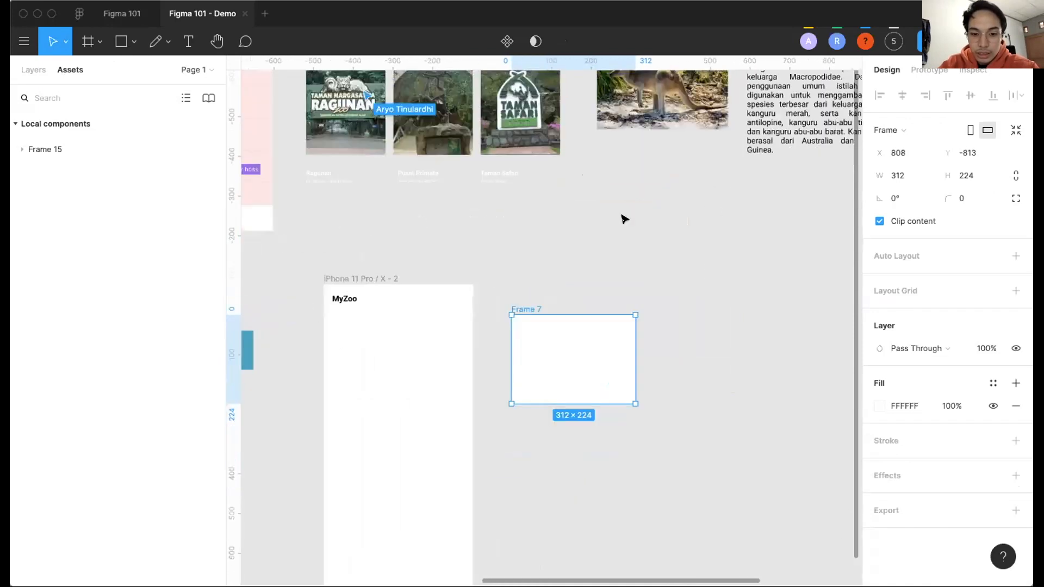
{"action": "left_click", "coordinate": [620, 235]}
Round the corners of the small frame beside the iPhone frame by giving it a corner radius.
{"action": "scroll", "coordinate": [526, 268], "scroll_direction": "up", "scroll_amount": 3}
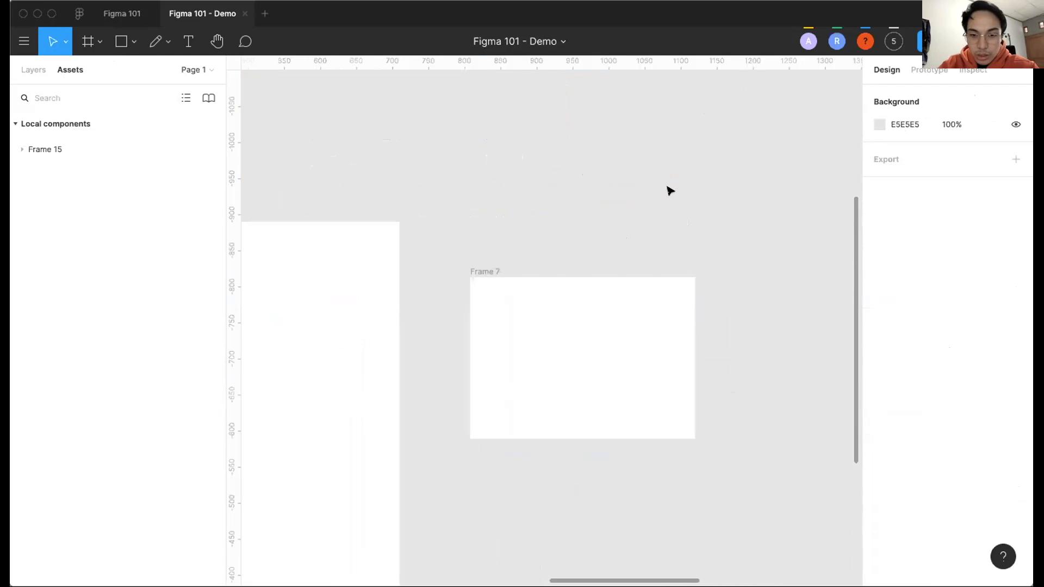
{"action": "scroll", "coordinate": [668, 190], "scroll_direction": "up", "scroll_amount": 2}
{"action": "scroll", "coordinate": [669, 191], "scroll_direction": "down", "scroll_amount": 2}
{"action": "left_click", "coordinate": [434, 286]}
{"action": "scroll", "coordinate": [552, 316], "scroll_direction": "up", "scroll_amount": 1}
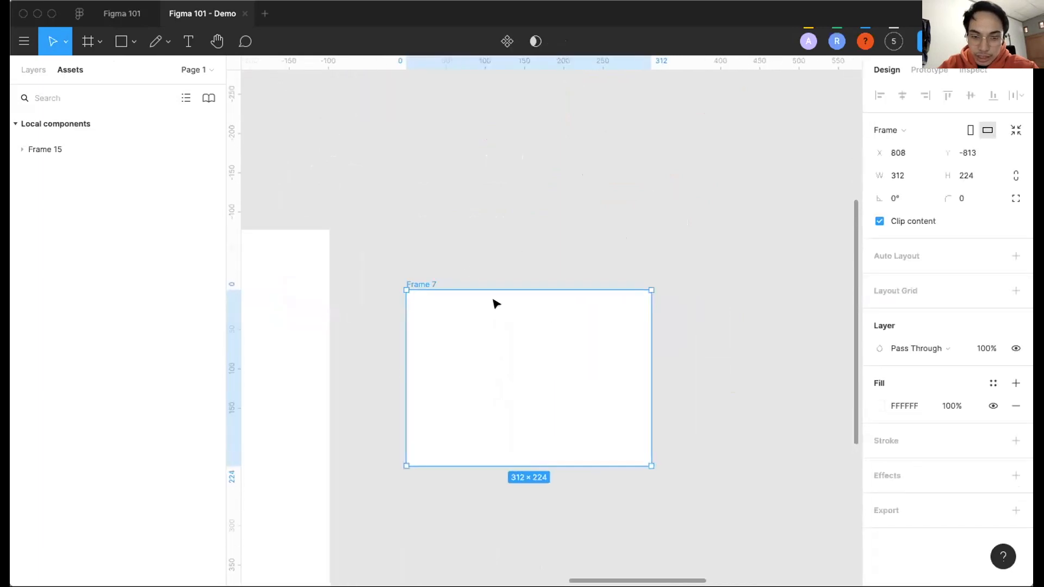
{"action": "scroll", "coordinate": [552, 315], "scroll_direction": "up", "scroll_amount": 2}
{"action": "left_click", "coordinate": [974, 192]}
{"action": "key", "text": "Return"}
{"action": "scroll", "coordinate": [757, 173], "scroll_direction": "down", "scroll_amount": 4}
{"action": "left_click", "coordinate": [757, 173]}
{"action": "scroll", "coordinate": [757, 173], "scroll_direction": "up", "scroll_amount": 2}
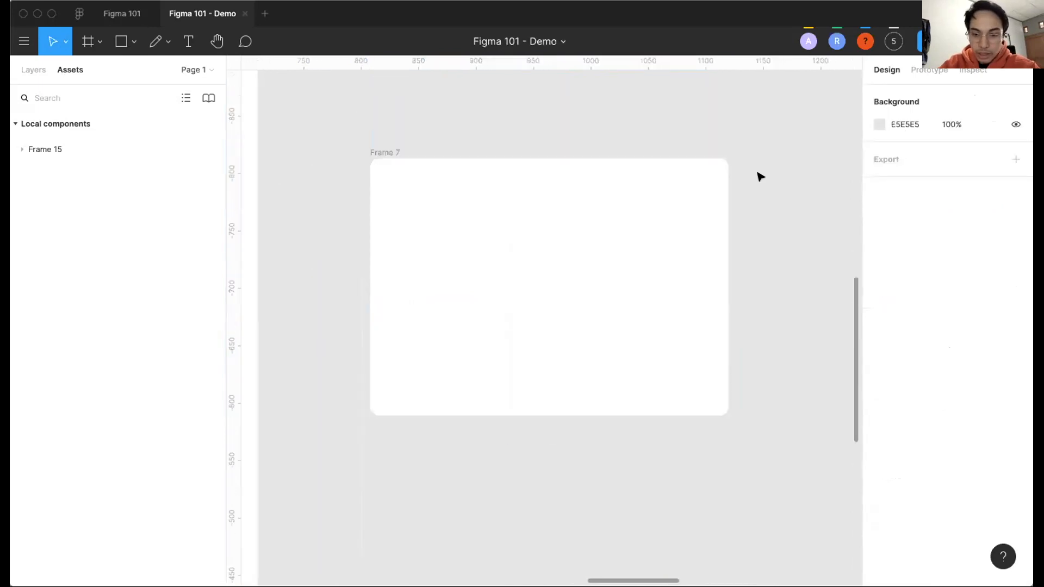
Duplicate the kangaroo photo, scale the copy down to about 217 × 135 and place it just above the rounded frame.
{"action": "scroll", "coordinate": [760, 176], "scroll_direction": "down", "scroll_amount": 5}
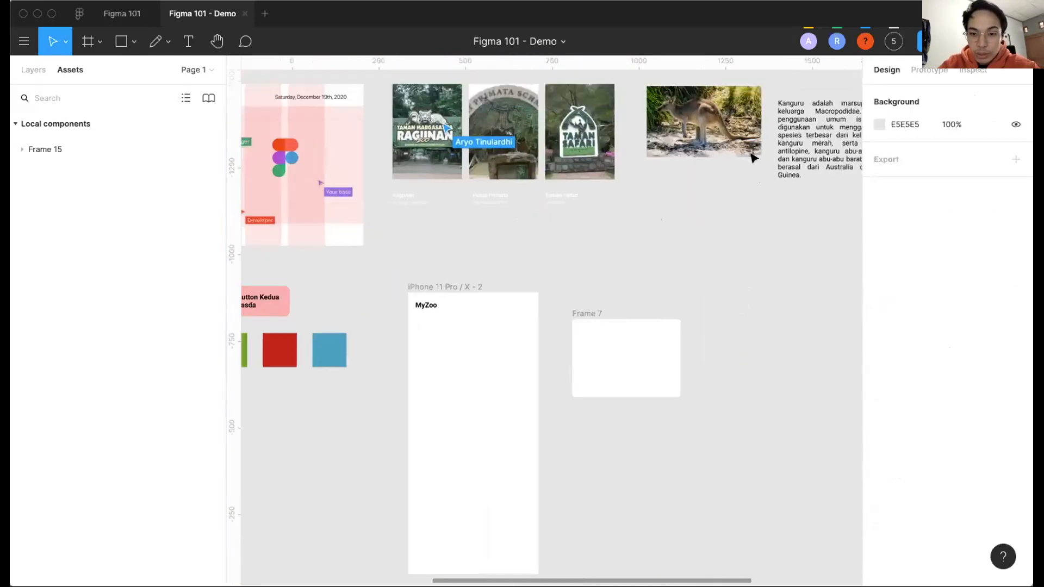
{"action": "scroll", "coordinate": [745, 238], "scroll_direction": "right", "scroll_amount": 2}
{"action": "left_click_drag", "start_coordinate": [665, 143], "coordinate": [600, 293], "text": "alt"}
{"action": "scroll", "coordinate": [600, 294], "scroll_direction": "up", "scroll_amount": 5}
{"action": "scroll", "coordinate": [583, 296], "scroll_direction": "down", "scroll_amount": 3}
{"action": "left_click_drag", "start_coordinate": [587, 125], "coordinate": [570, 454]}
{"action": "scroll", "coordinate": [571, 433], "scroll_direction": "down", "scroll_amount": 2}
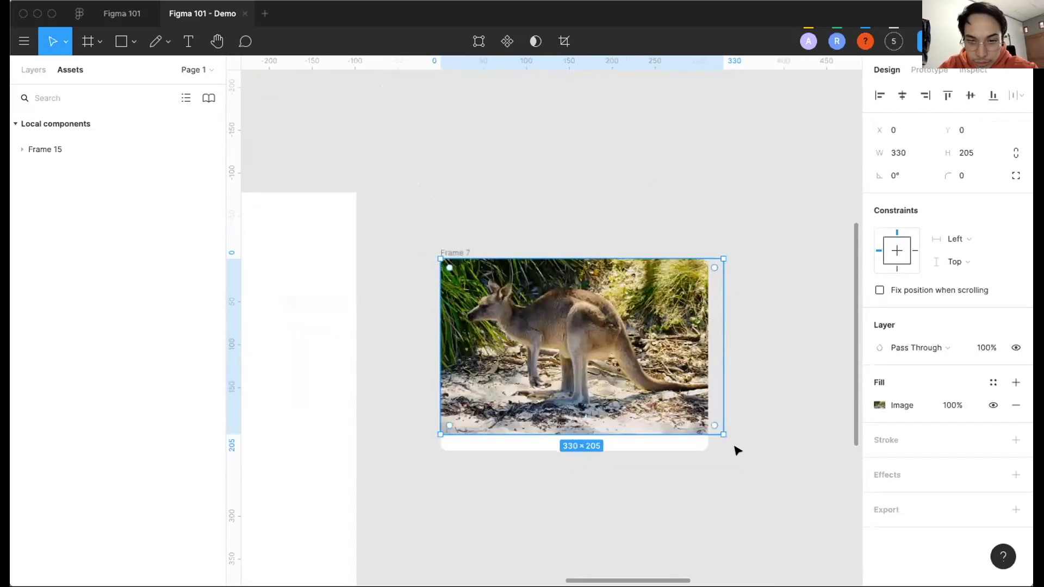
{"action": "left_click_drag", "start_coordinate": [723, 434], "coordinate": [652, 175], "text": "shift"}
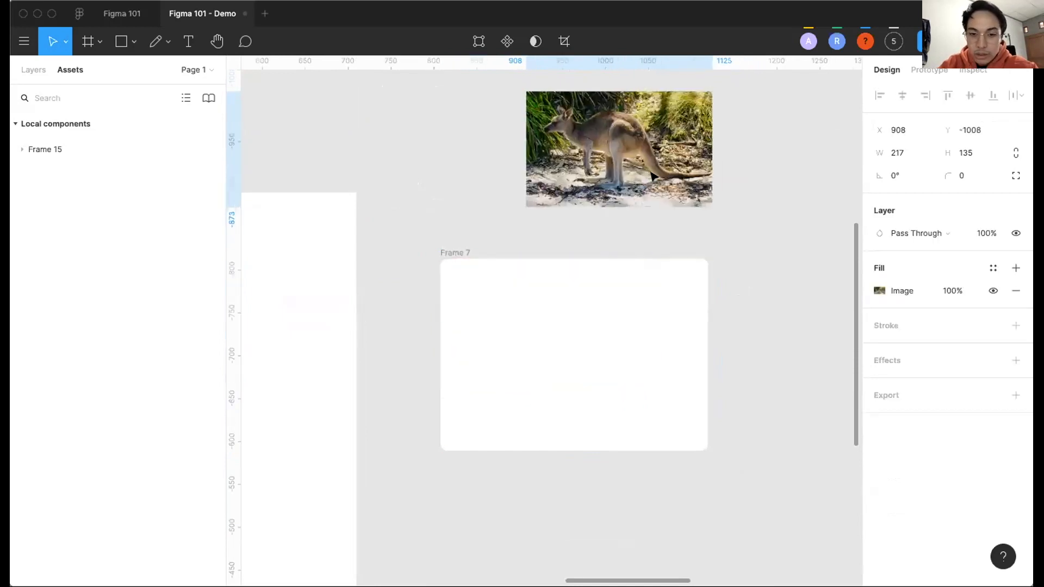
{"action": "left_click", "coordinate": [459, 205]}
Draw a wide rectangle as an image placeholder inside the upper half of the rounded frame and round its corners.
{"action": "scroll", "coordinate": [459, 205], "scroll_direction": "right", "scroll_amount": 3}
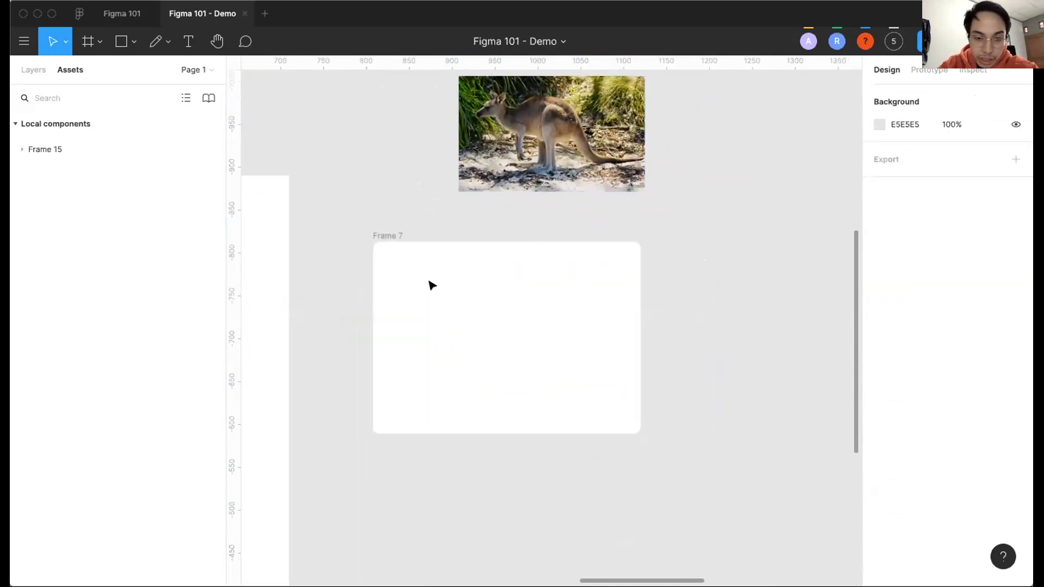
{"action": "scroll", "coordinate": [349, 214], "scroll_direction": "up", "scroll_amount": 3}
{"action": "key", "text": "r"}
{"action": "mouse_move", "coordinate": [301, 193]}
{"action": "left_mouse_down"}
{"action": "mouse_move", "coordinate": [594, 313]}
{"action": "mouse_move", "coordinate": [655, 359]}
{"action": "mouse_move", "coordinate": [657, 328]}
{"action": "left_mouse_up"}
{"action": "left_click", "coordinate": [667, 308]}
{"action": "left_click", "coordinate": [546, 261]}
{"action": "scroll", "coordinate": [279, 175], "scroll_direction": "up", "scroll_amount": 5}
{"action": "left_click_drag", "start_coordinate": [270, 174], "coordinate": [277, 180]}
{"action": "left_click", "coordinate": [322, 94]}
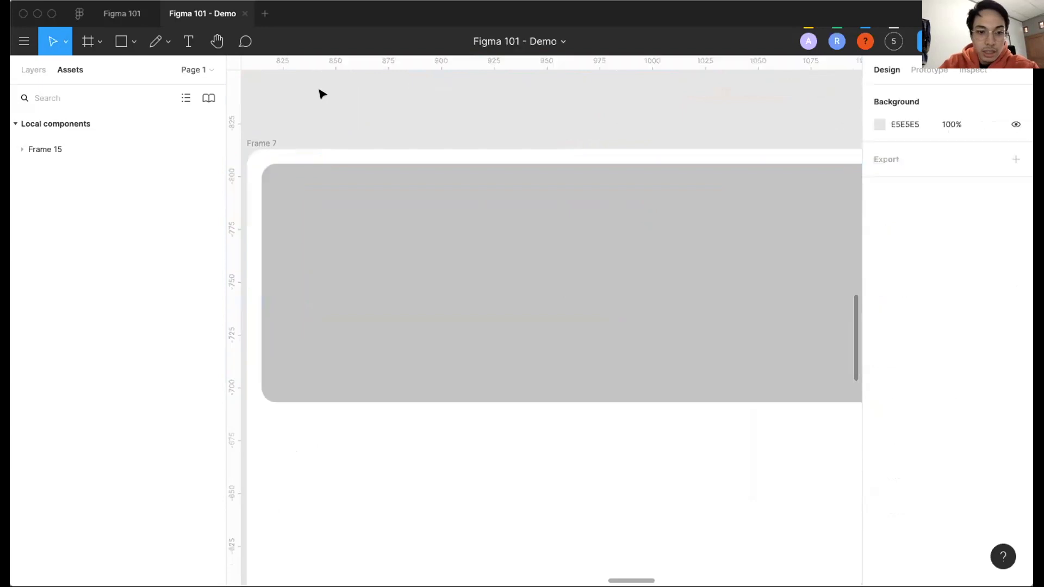
Select the kangaroo photo copy above the card frame.
{"action": "key", "text": "ctrl+v"}
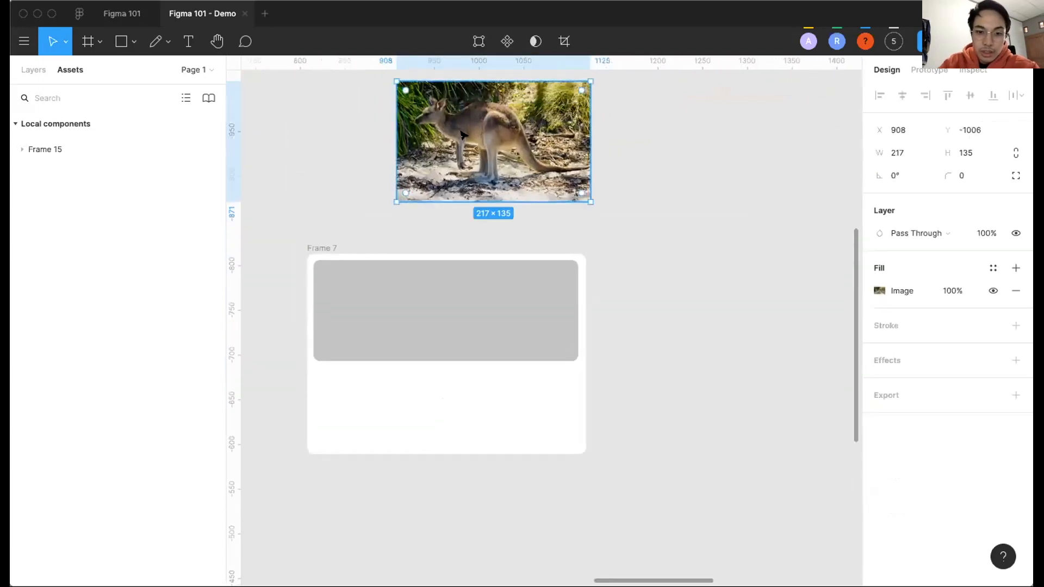
Place the kangaroo image over the grey rectangle in Frame 7 and mask the image with that rectangle.
{"action": "left_click_drag", "start_coordinate": [504, 141], "coordinate": [477, 332]}
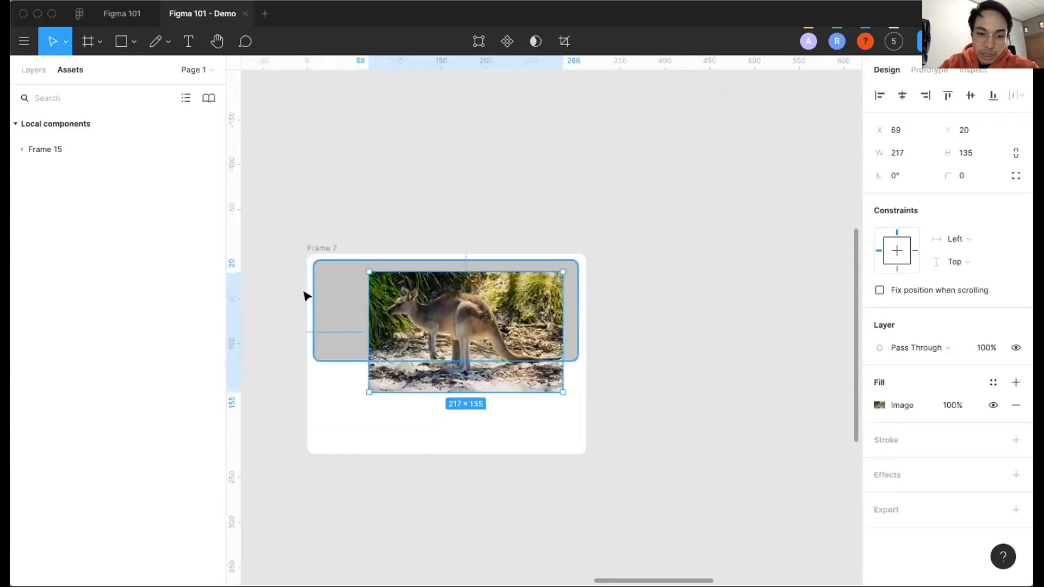
{"action": "scroll", "coordinate": [303, 295], "scroll_direction": "up", "scroll_amount": 3}
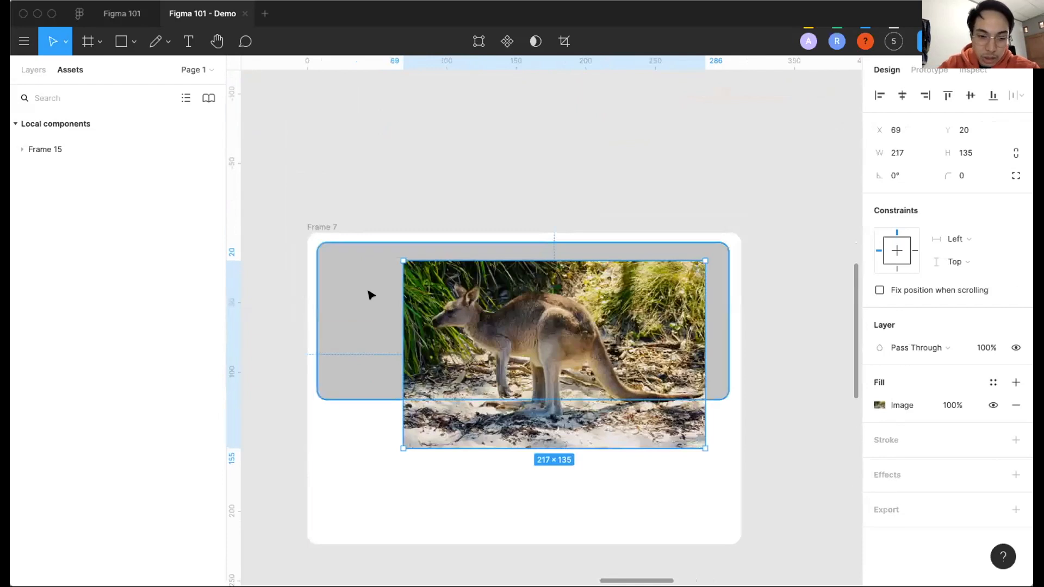
{"action": "left_click", "coordinate": [368, 295], "text": "shift"}
{"action": "right_click", "coordinate": [368, 294]}
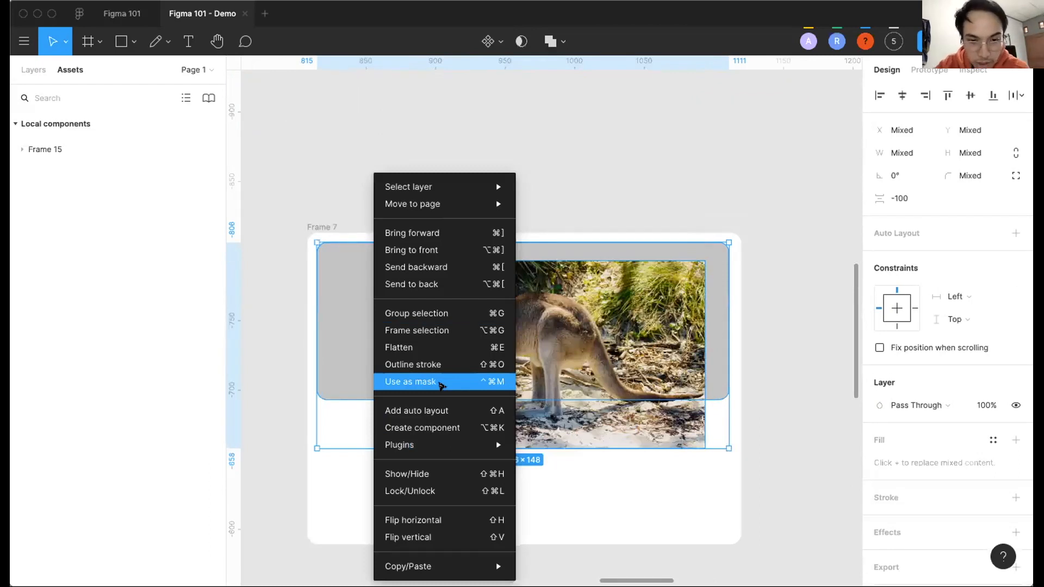
{"action": "left_click", "coordinate": [440, 384]}
Enlarge the masked kangaroo image to about 353 × 219 and reposition it to fill the rounded mask area.
{"action": "double_click", "coordinate": [565, 348]}
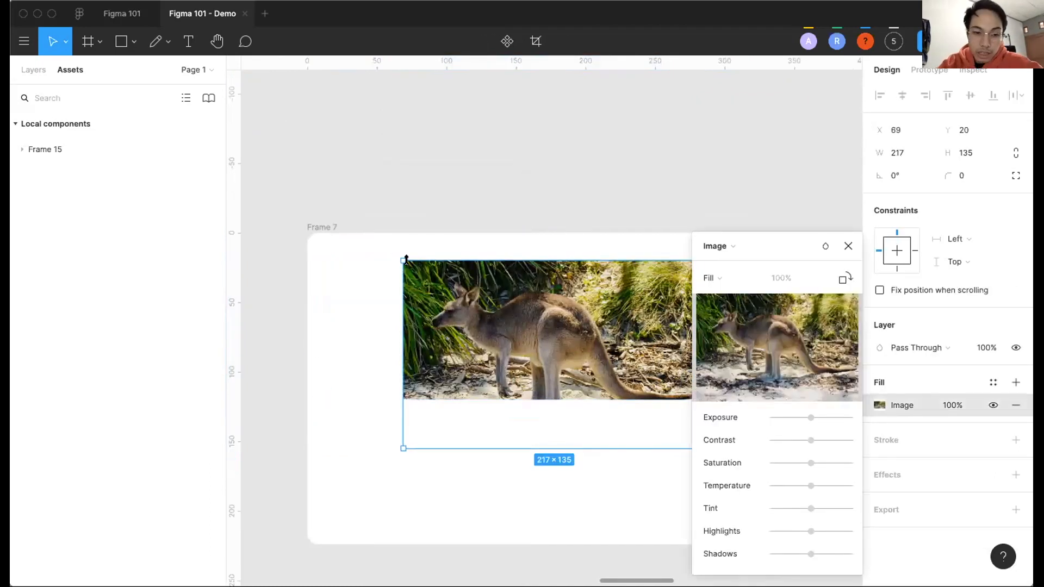
{"action": "left_click_drag", "start_coordinate": [358, 229], "coordinate": [271, 178]}
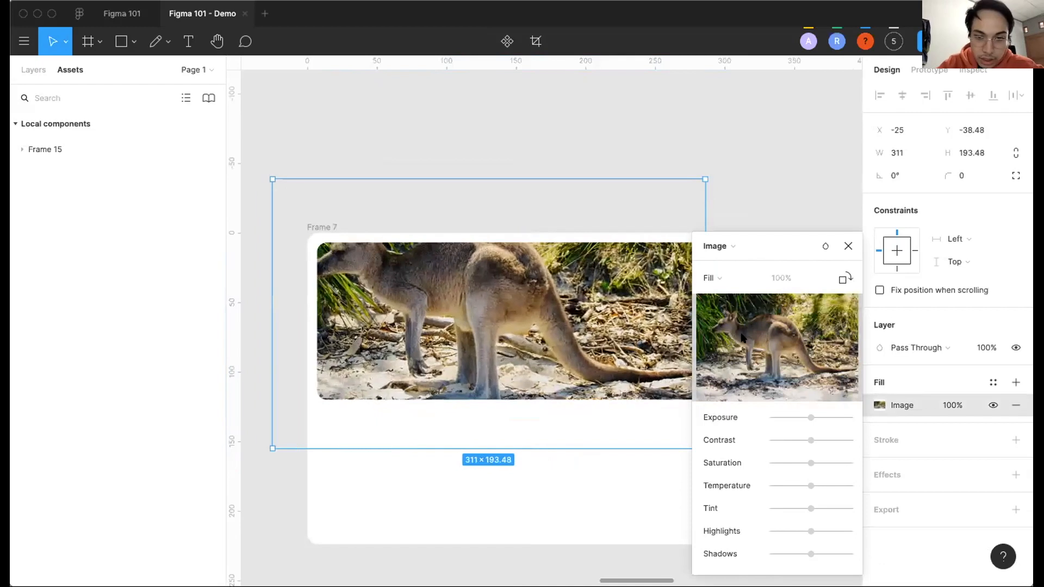
{"action": "scroll", "coordinate": [742, 337], "scroll_direction": "down", "scroll_amount": 2}
{"action": "scroll", "coordinate": [741, 337], "scroll_direction": "down", "scroll_amount": 2}
{"action": "scroll", "coordinate": [617, 321], "scroll_direction": "right", "scroll_amount": 2}
{"action": "left_click_drag", "start_coordinate": [657, 390], "coordinate": [690, 410]}
{"action": "left_click_drag", "start_coordinate": [618, 343], "coordinate": [634, 358]}
{"action": "left_click", "coordinate": [595, 190]}
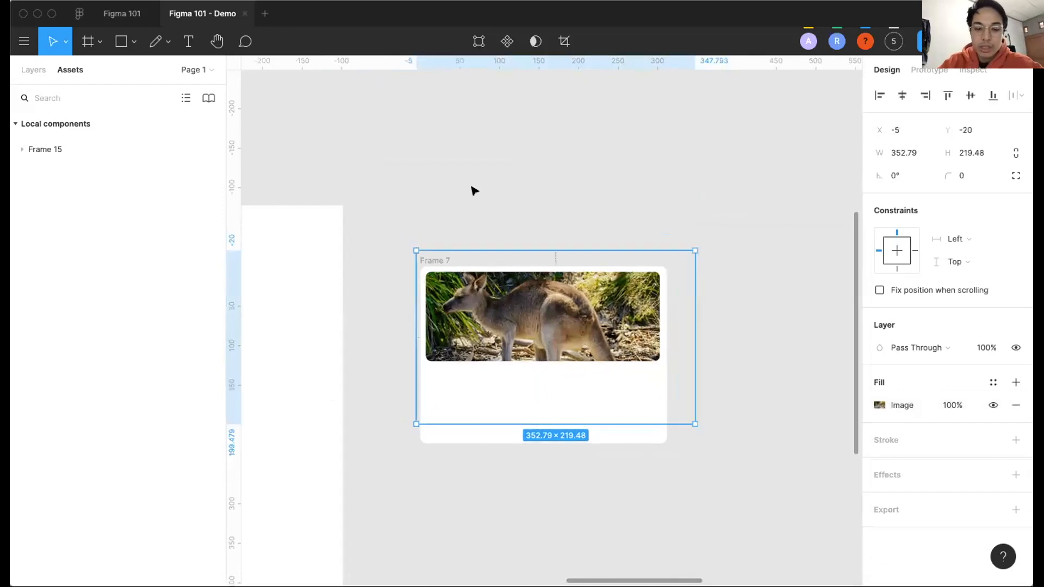
{"action": "left_click", "coordinate": [473, 191]}
{"action": "scroll", "coordinate": [473, 191], "scroll_direction": "right", "scroll_amount": 1}
{"action": "scroll", "coordinate": [473, 191], "scroll_direction": "down", "scroll_amount": 1}
{"action": "scroll", "coordinate": [392, 351], "scroll_direction": "up", "scroll_amount": 3}
{"action": "key", "text": "t"}
{"action": "left_click", "coordinate": [363, 333]}
{"action": "type", "text": "Kan"}
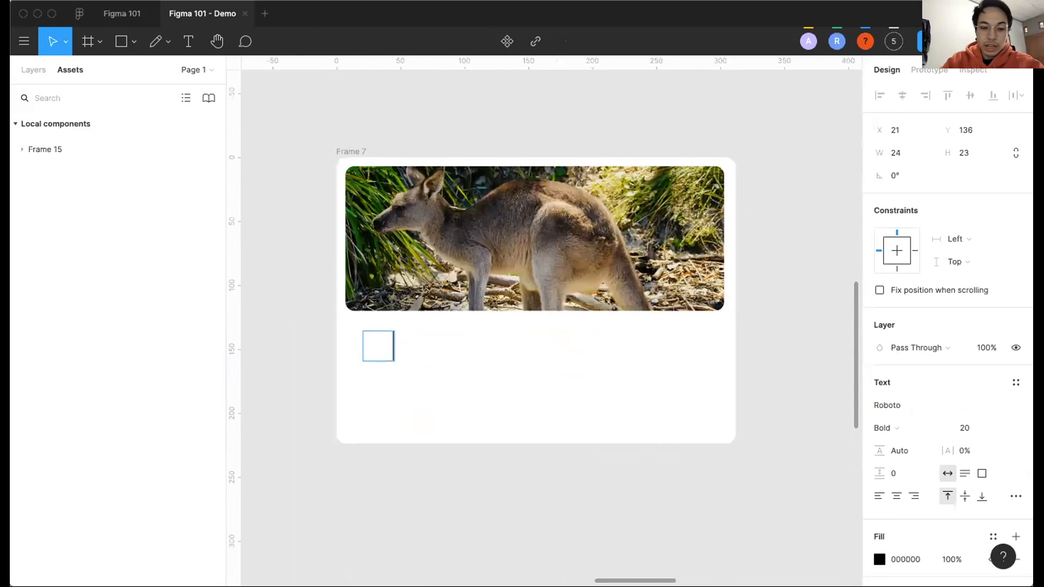
{"action": "key", "text": "super+a"}
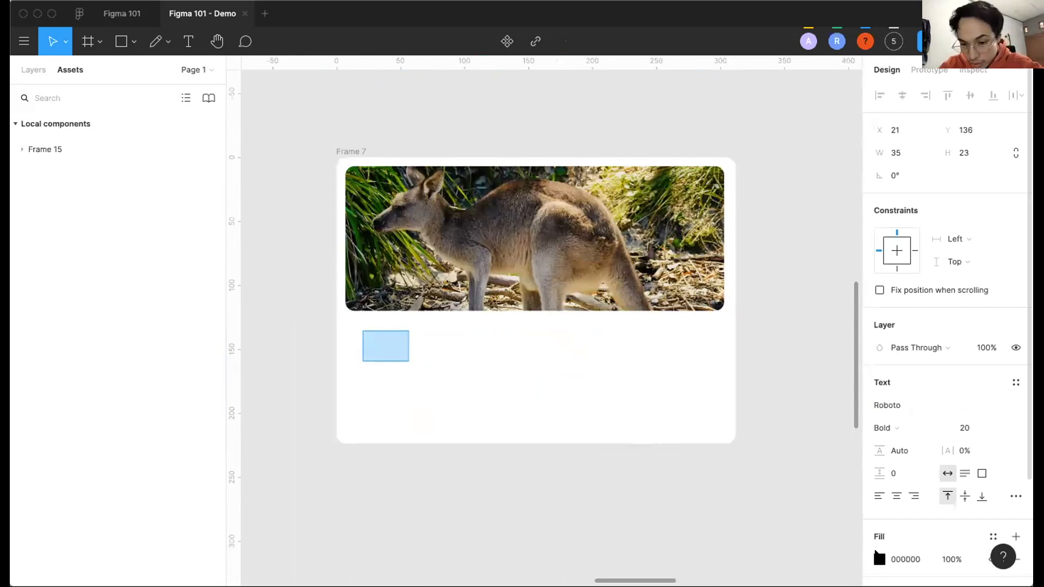
{"action": "left_click", "coordinate": [879, 556]}
{"action": "left_click_drag", "start_coordinate": [773, 328], "coordinate": [664, 452]}
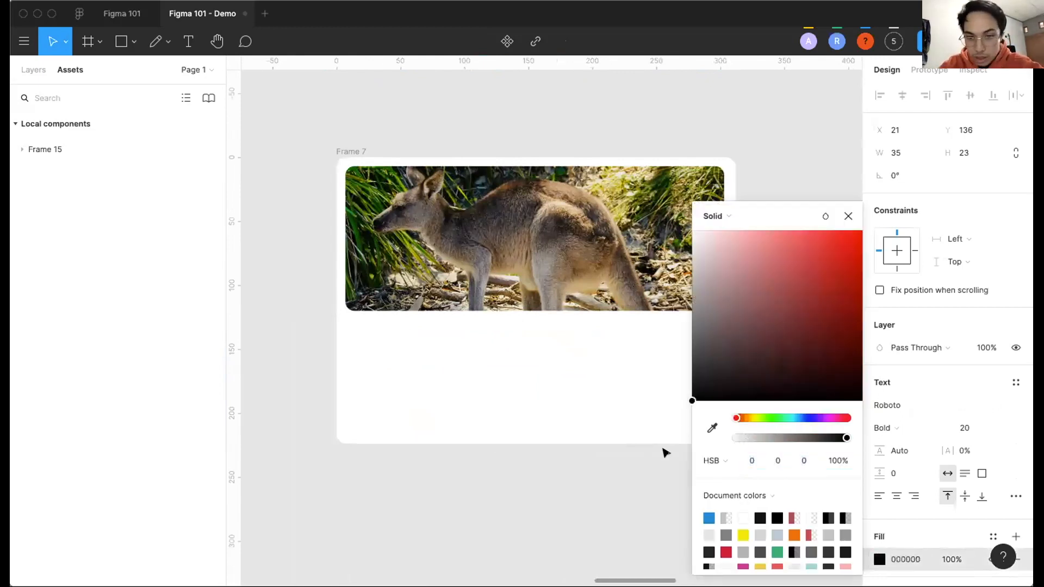
{"action": "left_click", "coordinate": [485, 400]}
{"action": "key", "text": "Escape"}
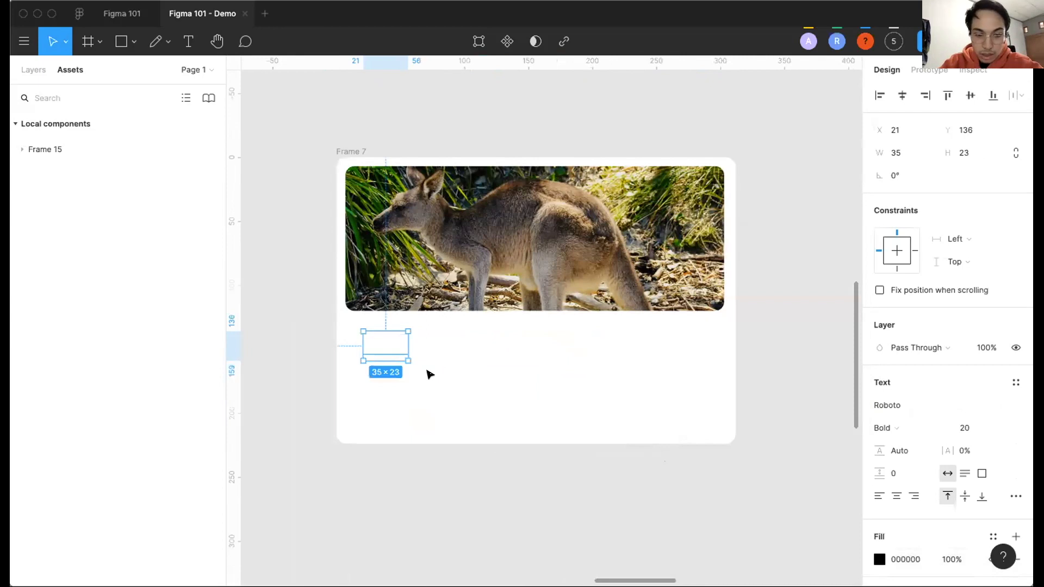
{"action": "left_click", "coordinate": [36, 73]}
{"action": "key", "text": "super+alt+bracketright"}
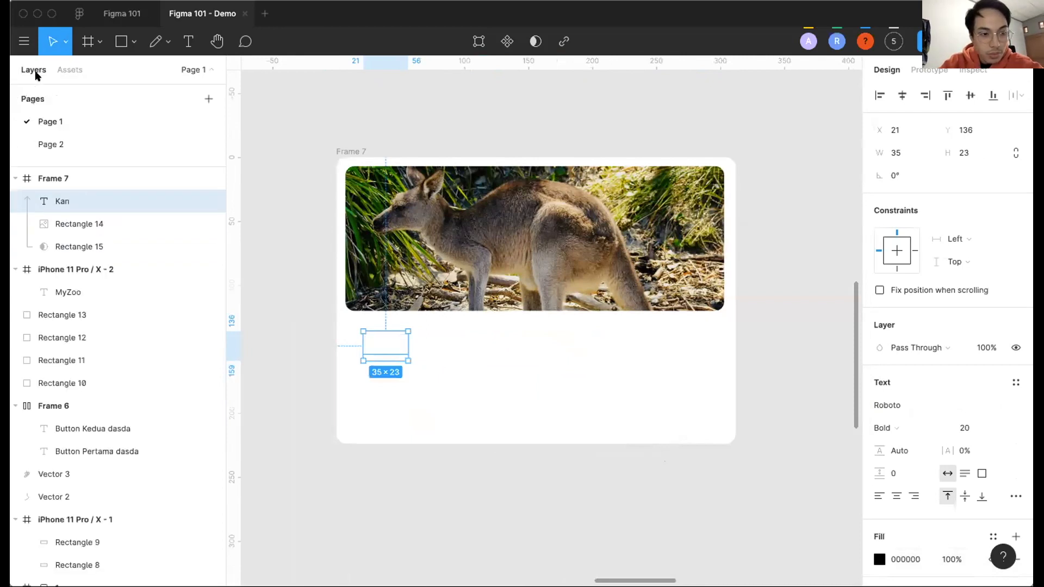
{"action": "key", "text": "Delete"}
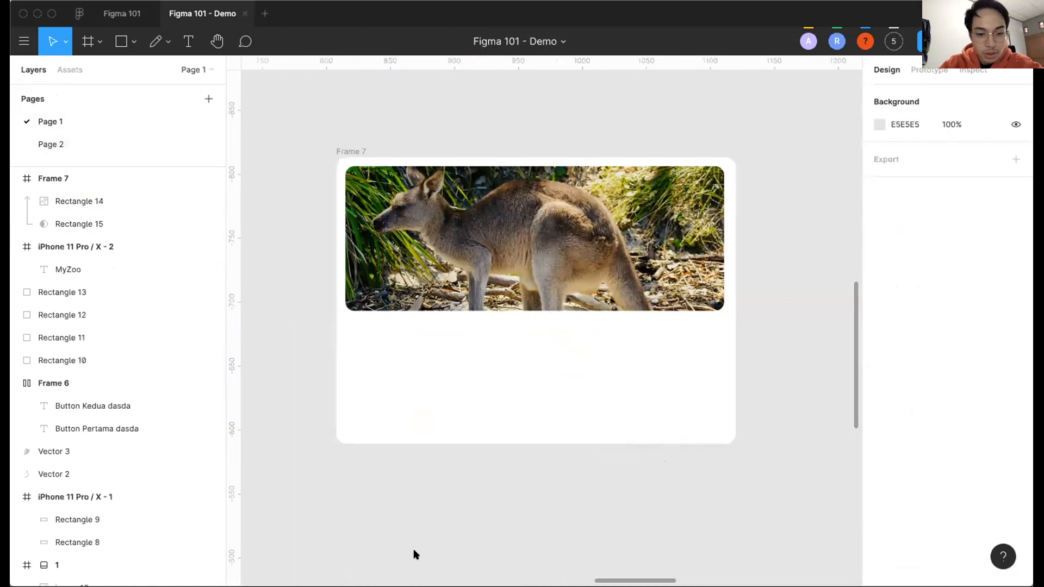
Add the text "Kanguru" on the empty canvas below Frame 7 and move it slightly lower.
{"action": "key", "text": "t"}
{"action": "left_click", "coordinate": [299, 476]}
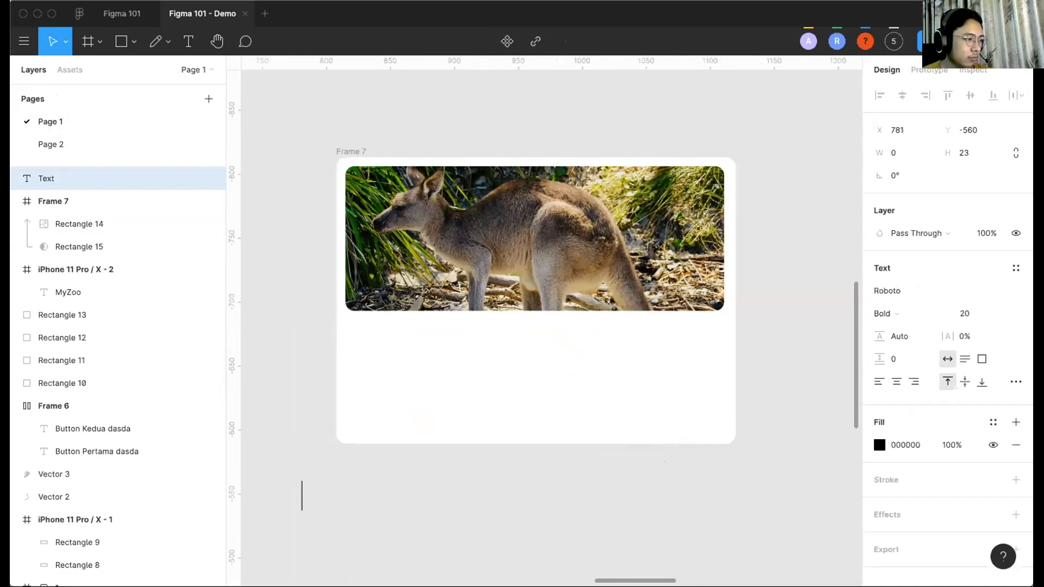
{"action": "right_click", "coordinate": [301, 479]}
{"action": "scroll", "coordinate": [293, 454], "scroll_direction": "down", "scroll_amount": 3}
{"action": "type", "text": "K"}
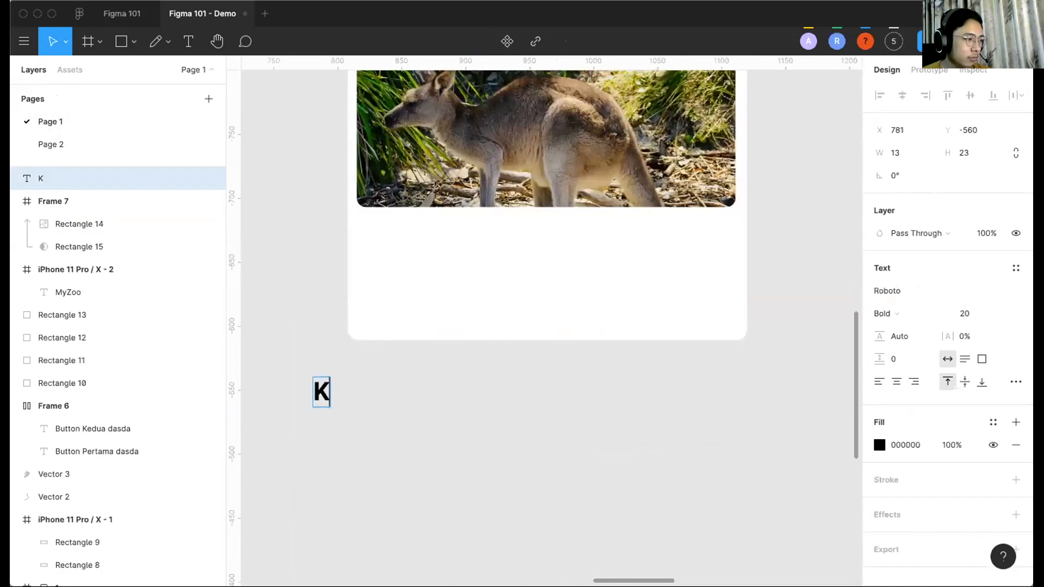
{"action": "type", "text": "anguru"}
{"action": "key", "text": "Escape"}
{"action": "left_click_drag", "start_coordinate": [349, 397], "coordinate": [381, 445]}
{"action": "key", "text": "Escape"}
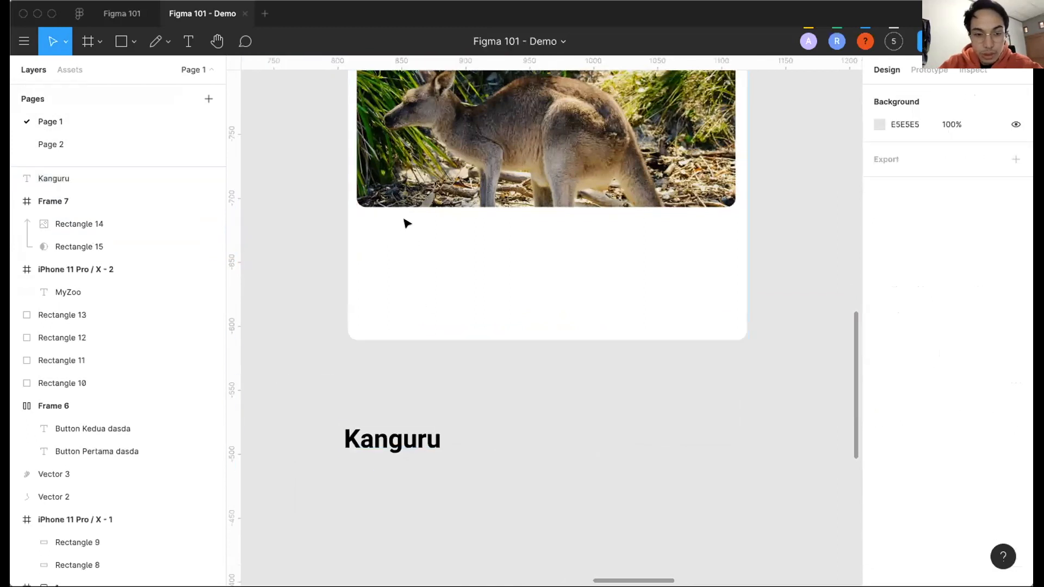
Group the kangaroo image (Rectangle 14) with its mask (Rectangle 15) inside Frame 7.
{"action": "left_click", "coordinate": [407, 223]}
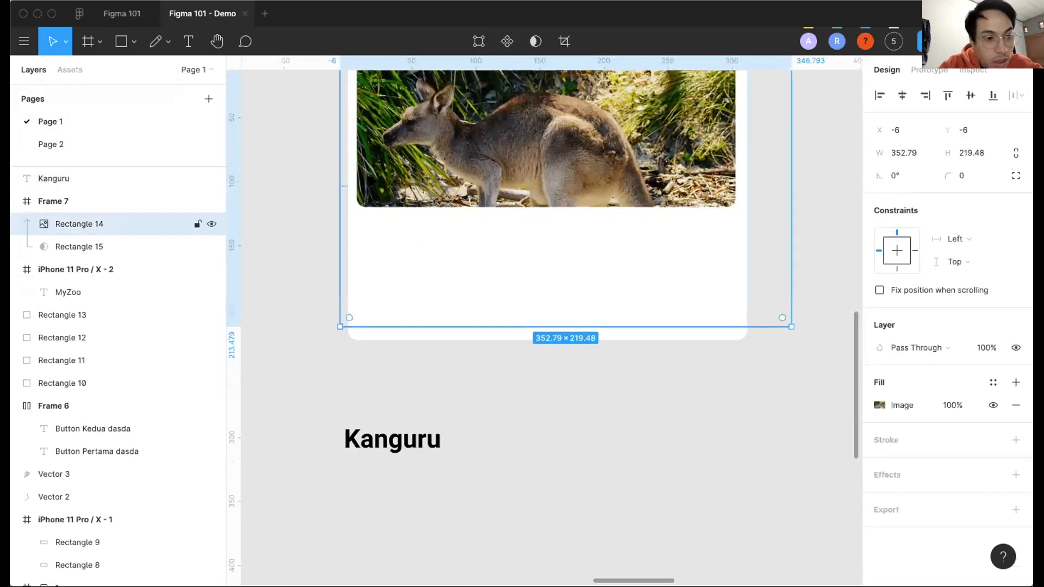
{"action": "left_click", "coordinate": [106, 200]}
{"action": "scroll", "coordinate": [362, 202], "scroll_direction": "down", "scroll_amount": 3}
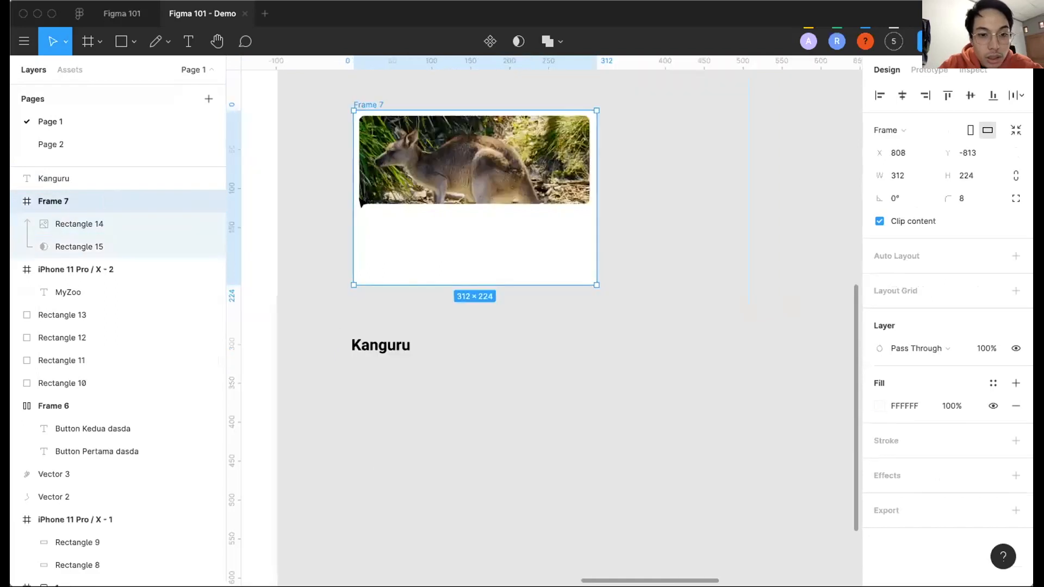
{"action": "left_click", "coordinate": [379, 347]}
{"action": "left_click", "coordinate": [444, 193]}
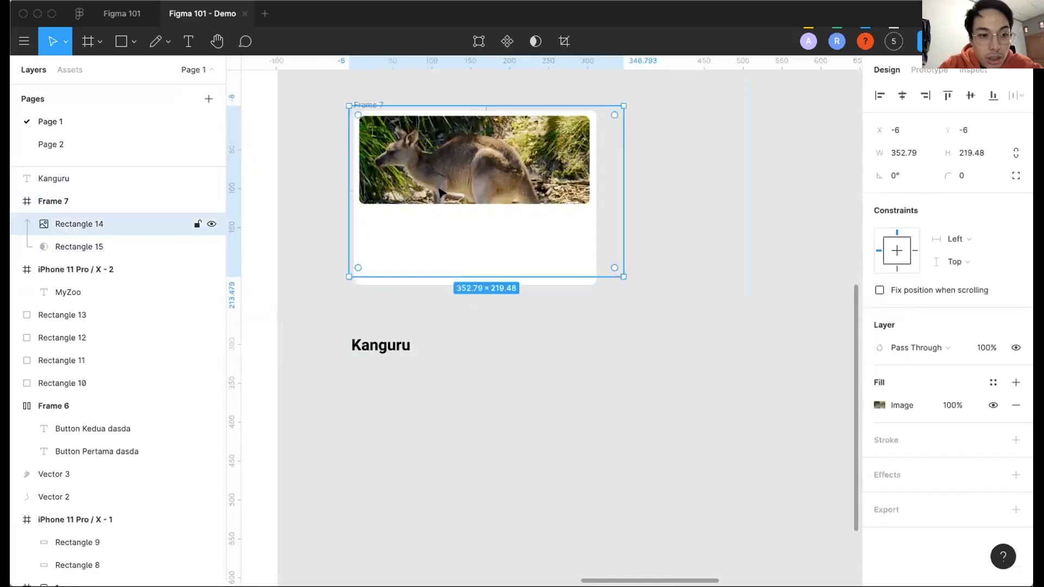
{"action": "left_click", "coordinate": [406, 247]}
{"action": "double_click", "coordinate": [405, 138]}
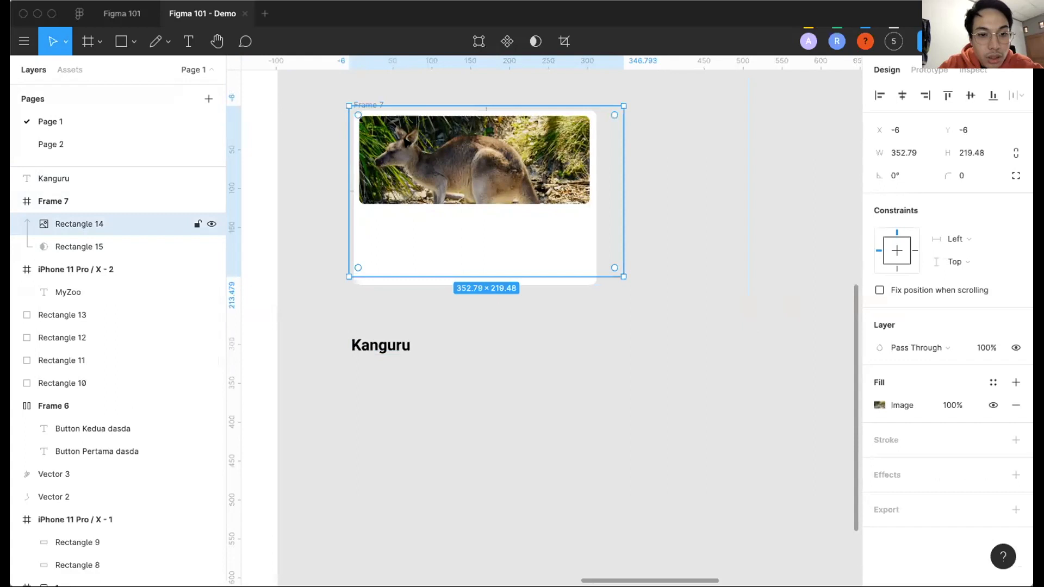
{"action": "left_click", "coordinate": [85, 247], "text": "shift"}
{"action": "key", "text": "super+g"}
Move the "Kanguru" text into Frame 7, just beneath the image and aligned with its edge, at X 7, Y 127.
{"action": "left_click_drag", "start_coordinate": [386, 340], "coordinate": [394, 209]}
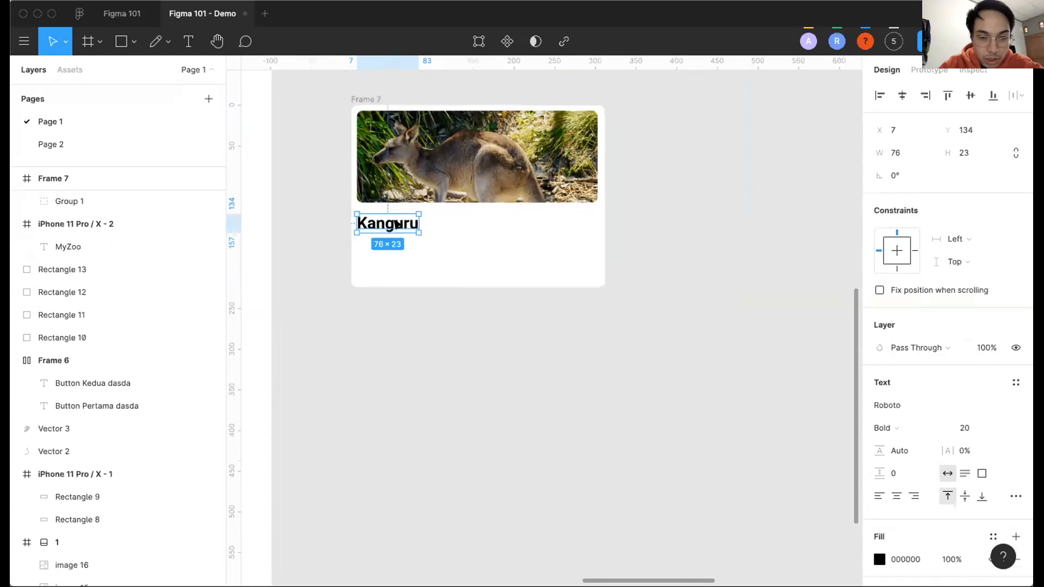
{"action": "scroll", "coordinate": [393, 211], "scroll_direction": "up", "scroll_amount": 3}
{"action": "key", "text": "Left"}
{"action": "key", "text": "Left"}
{"action": "key", "text": "Left"}
{"action": "key", "text": "Down"}
{"action": "key", "text": "Down"}
{"action": "key", "text": "Down"}
{"action": "key", "text": "Up"}
{"action": "scroll", "coordinate": [392, 212], "scroll_direction": "down", "scroll_amount": 5}
{"action": "scroll", "coordinate": [391, 213], "scroll_direction": "left", "scroll_amount": 3}
{"action": "scroll", "coordinate": [391, 214], "scroll_direction": "up", "scroll_amount": 1}
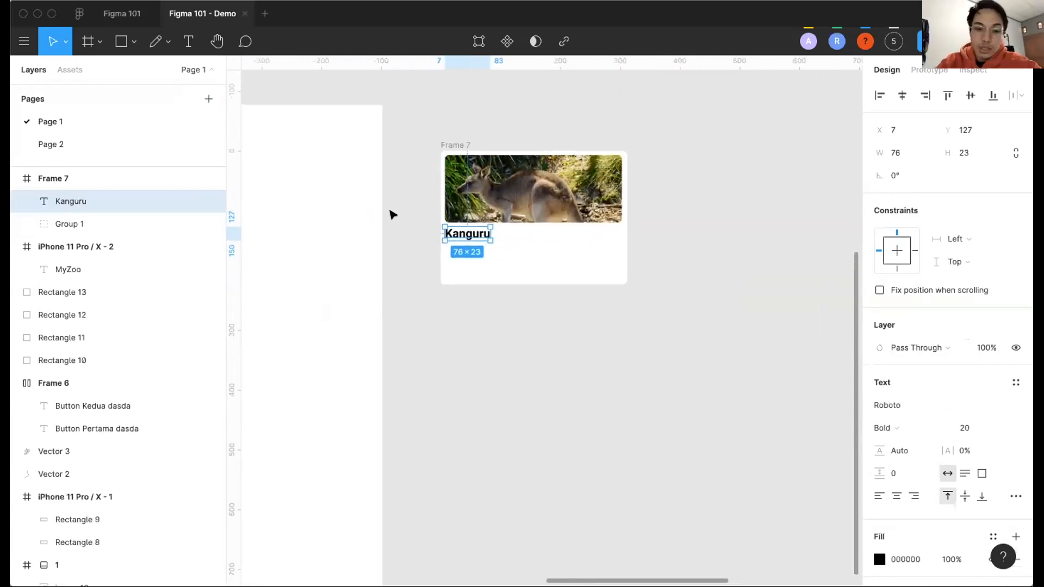
{"action": "scroll", "coordinate": [565, 270], "scroll_direction": "left", "scroll_amount": 2}
{"action": "scroll", "coordinate": [565, 271], "scroll_direction": "down", "scroll_amount": 1}
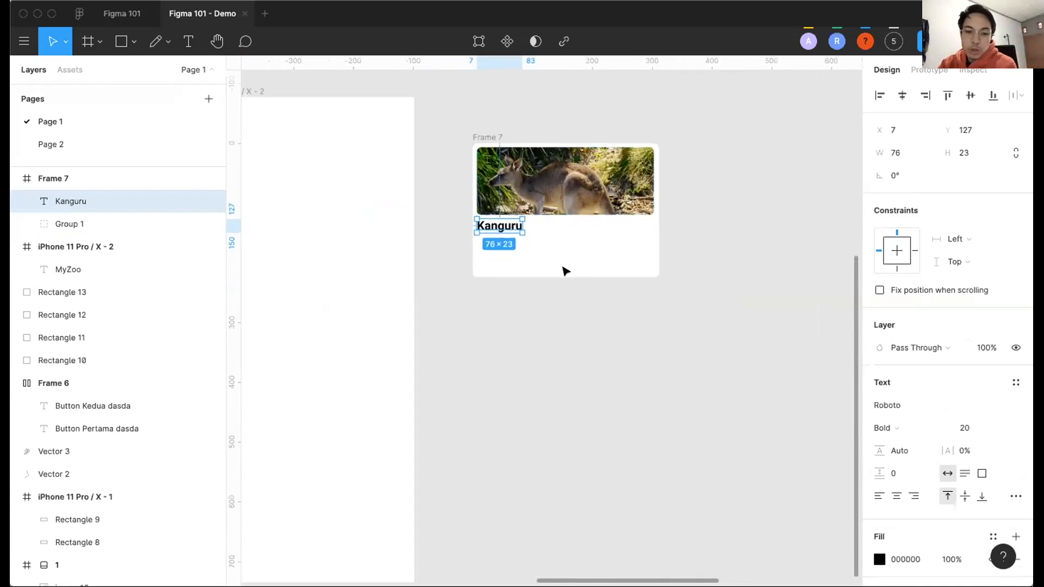
{"action": "scroll", "coordinate": [565, 271], "scroll_direction": "left", "scroll_amount": 1}
{"action": "scroll", "coordinate": [565, 271], "scroll_direction": "down", "scroll_amount": 1}
{"action": "scroll", "coordinate": [520, 223], "scroll_direction": "up", "scroll_amount": 5}
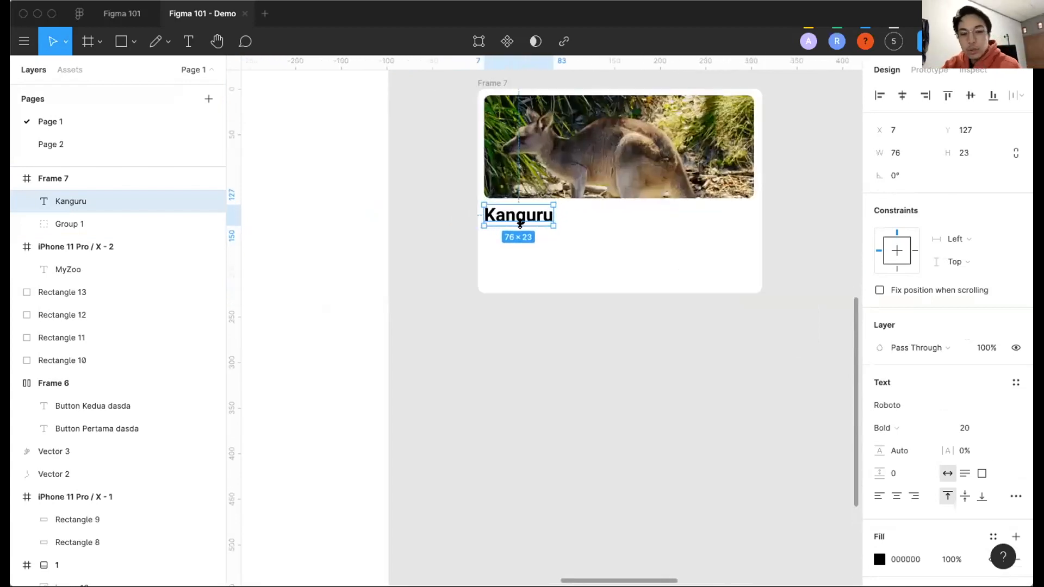
{"action": "scroll", "coordinate": [527, 227], "scroll_direction": "right", "scroll_amount": 3}
{"action": "scroll", "coordinate": [527, 228], "scroll_direction": "up", "scroll_amount": 1}
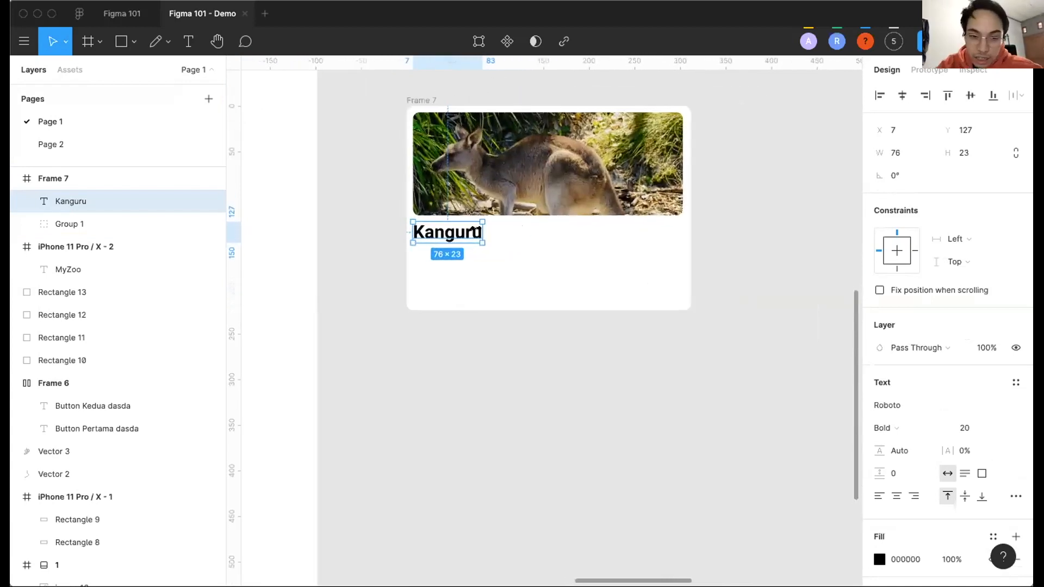
{"action": "scroll", "coordinate": [454, 231], "scroll_direction": "right", "scroll_amount": 2}
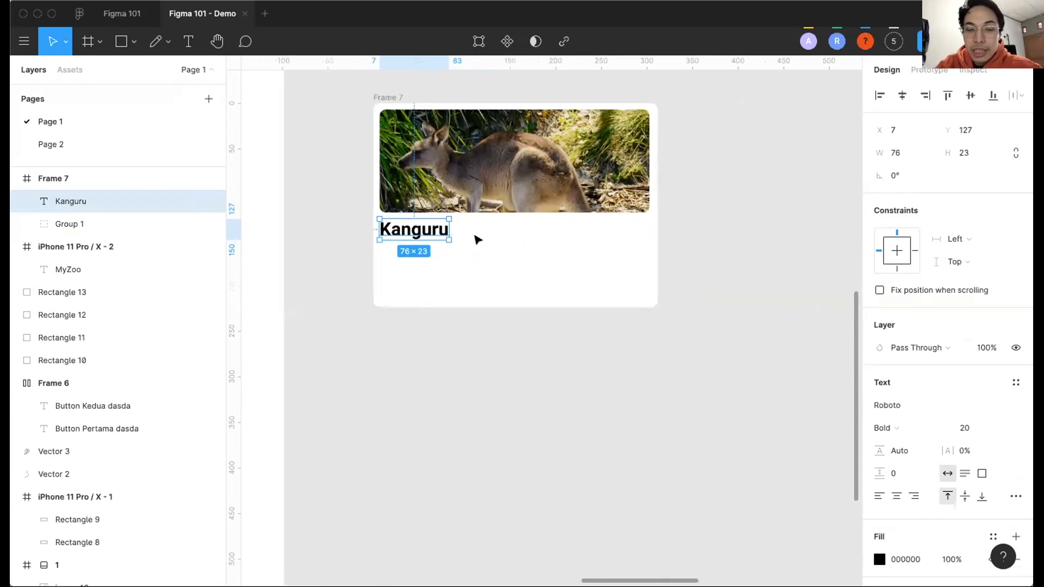
{"action": "scroll", "coordinate": [407, 233], "scroll_direction": "right", "scroll_amount": 1}
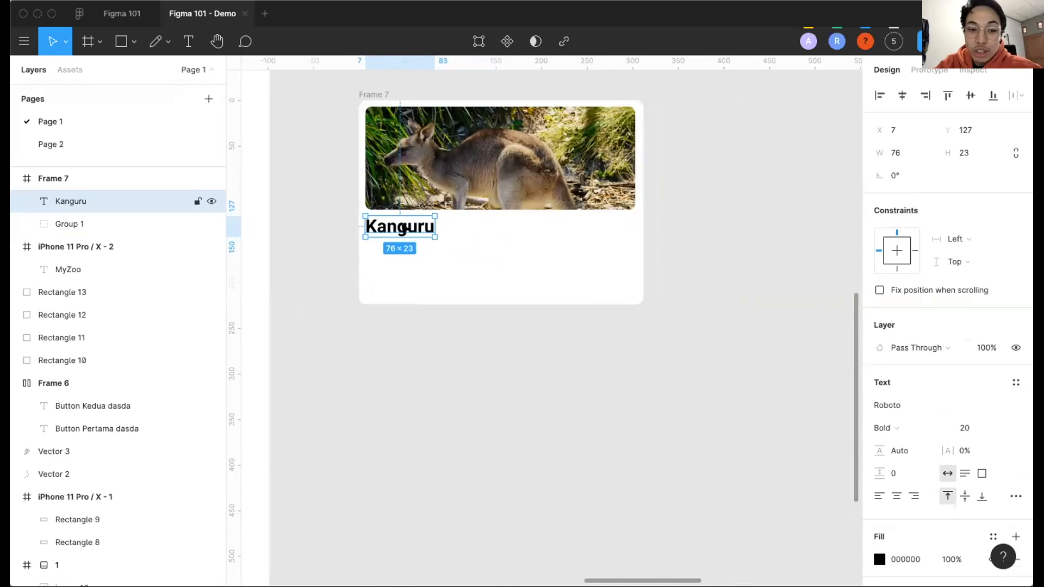
{"action": "scroll", "coordinate": [404, 228], "scroll_direction": "down", "scroll_amount": 3}
{"action": "scroll", "coordinate": [401, 228], "scroll_direction": "left", "scroll_amount": 2}
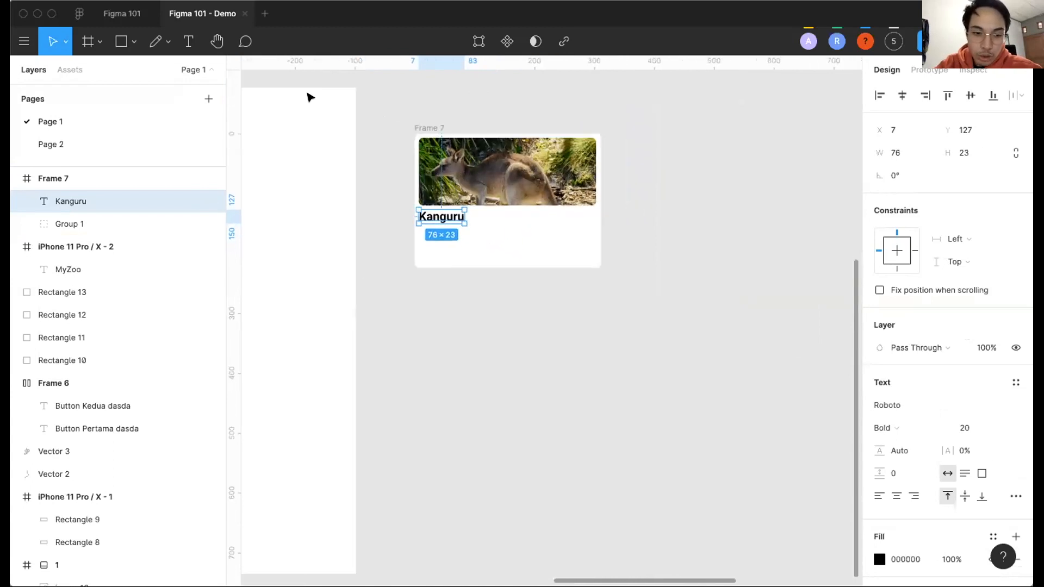
{"action": "scroll", "coordinate": [479, 249], "scroll_direction": "right", "scroll_amount": 1}
{"action": "scroll", "coordinate": [419, 235], "scroll_direction": "up", "scroll_amount": 2}
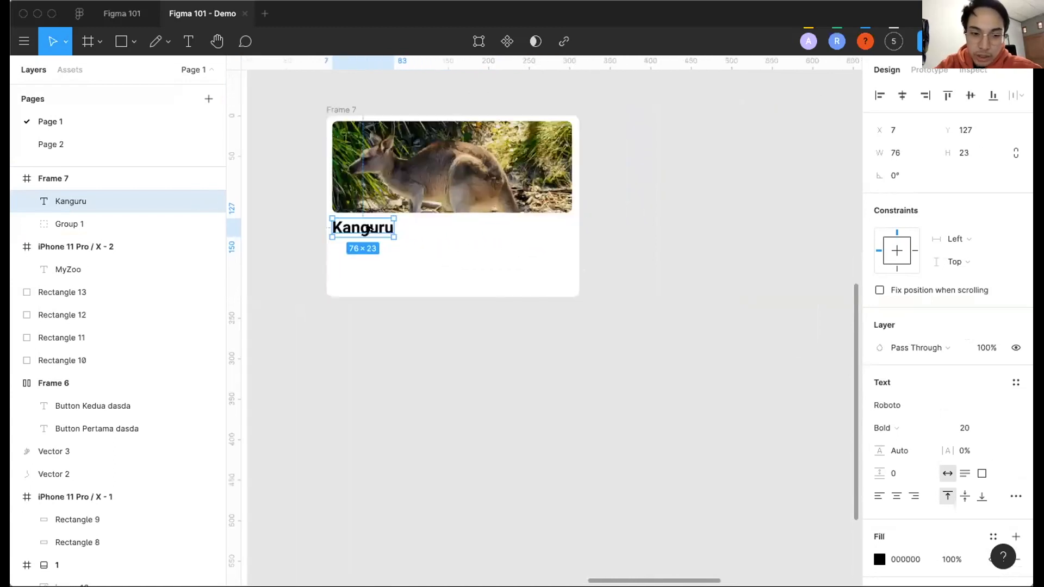
Create a text style named "Heading 2" from the "Kanguru" text.
{"action": "left_click_drag", "start_coordinate": [368, 227], "coordinate": [369, 227]}
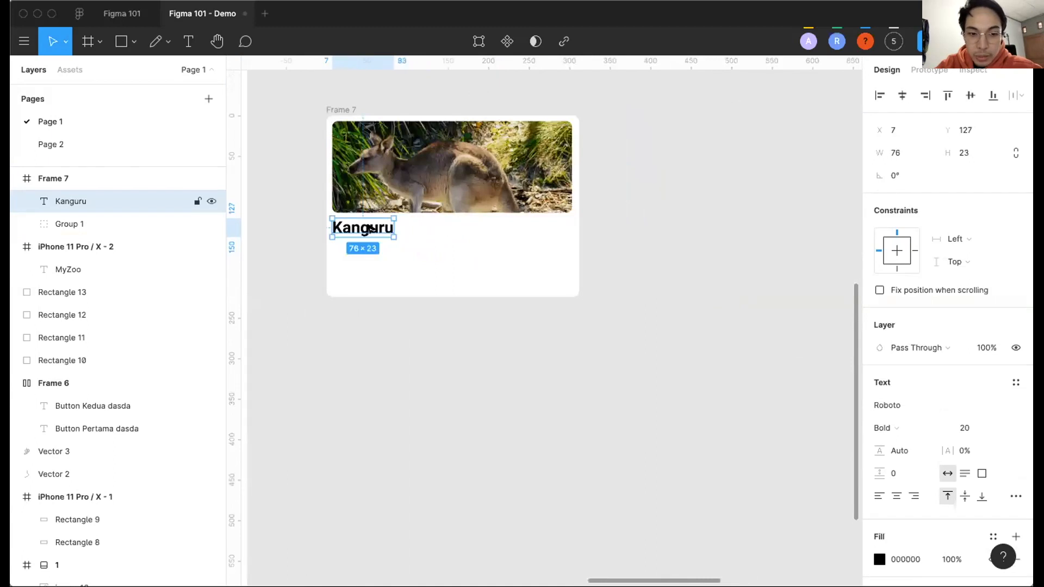
{"action": "left_click", "coordinate": [1010, 382]}
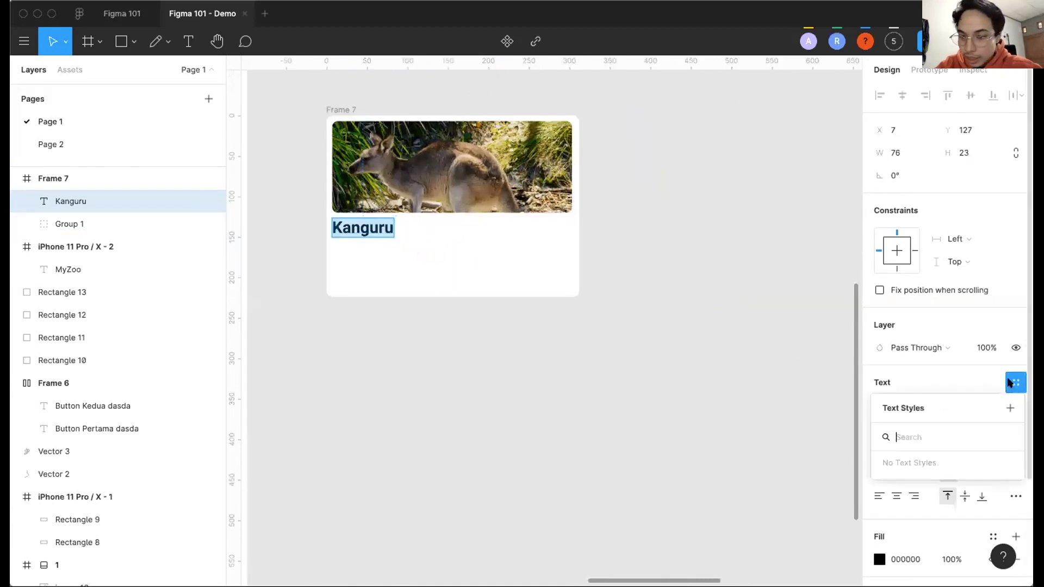
{"action": "left_click", "coordinate": [1004, 409]}
{"action": "type", "text": "Card Ti"}
{"action": "key", "text": "super+a"}
{"action": "type", "text": "H"}
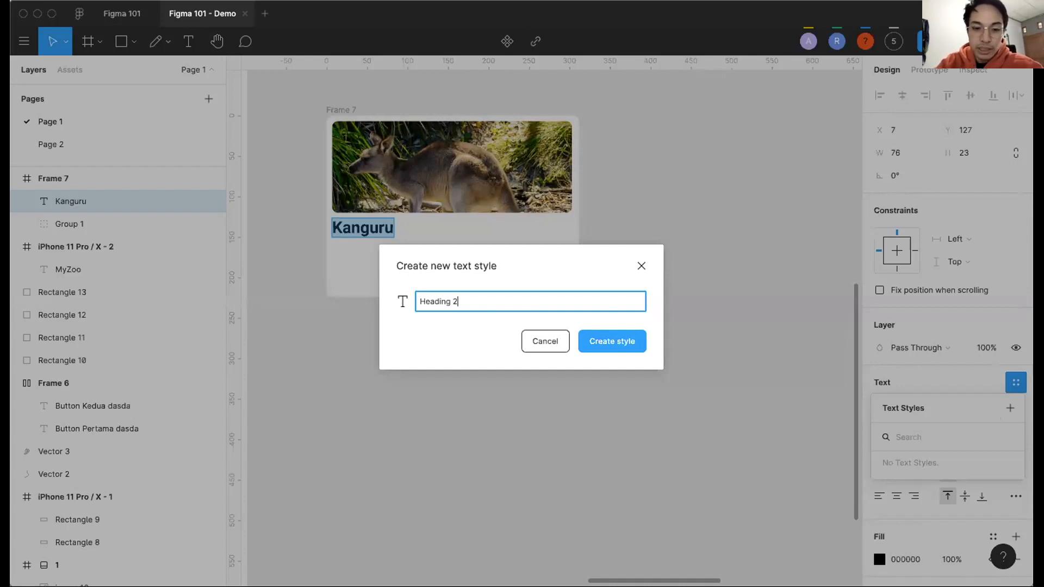
{"action": "key", "text": "Return"}
Draw a text box about 293 × 58 in Frame 7, just below the "Kanguru" heading.
{"action": "scroll", "coordinate": [598, 359], "scroll_direction": "left", "scroll_amount": 2}
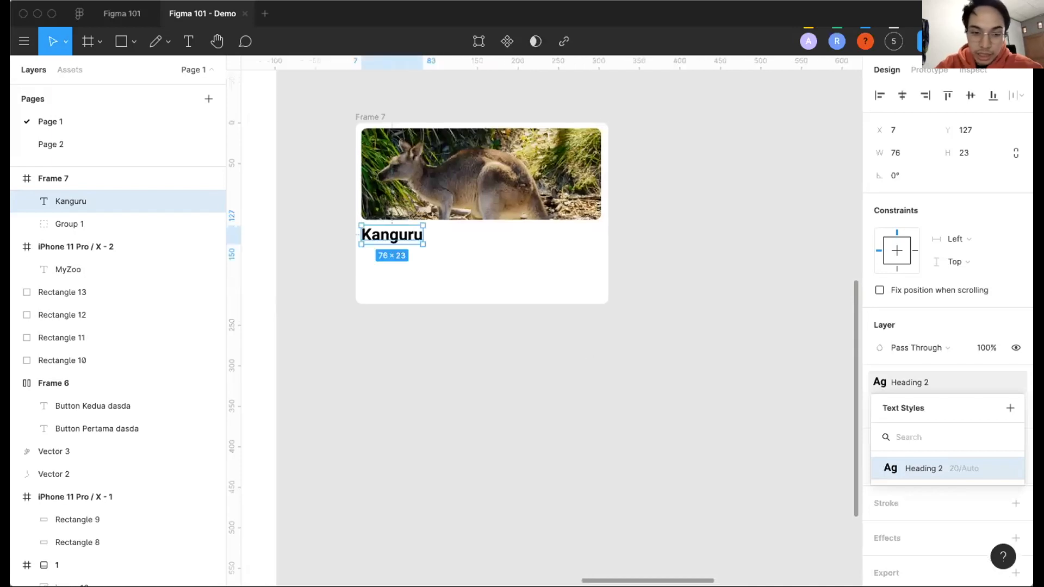
{"action": "scroll", "coordinate": [378, 191], "scroll_direction": "left", "scroll_amount": 2}
{"action": "scroll", "coordinate": [519, 226], "scroll_direction": "left", "scroll_amount": 2}
{"action": "scroll", "coordinate": [519, 226], "scroll_direction": "up", "scroll_amount": 2}
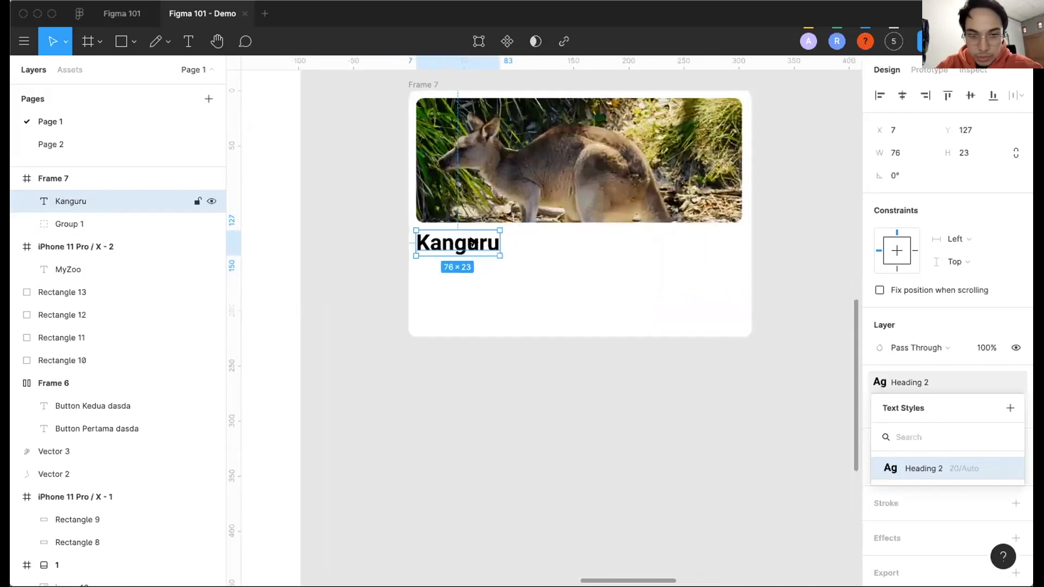
{"action": "left_click", "coordinate": [416, 257]}
{"action": "key", "text": "t"}
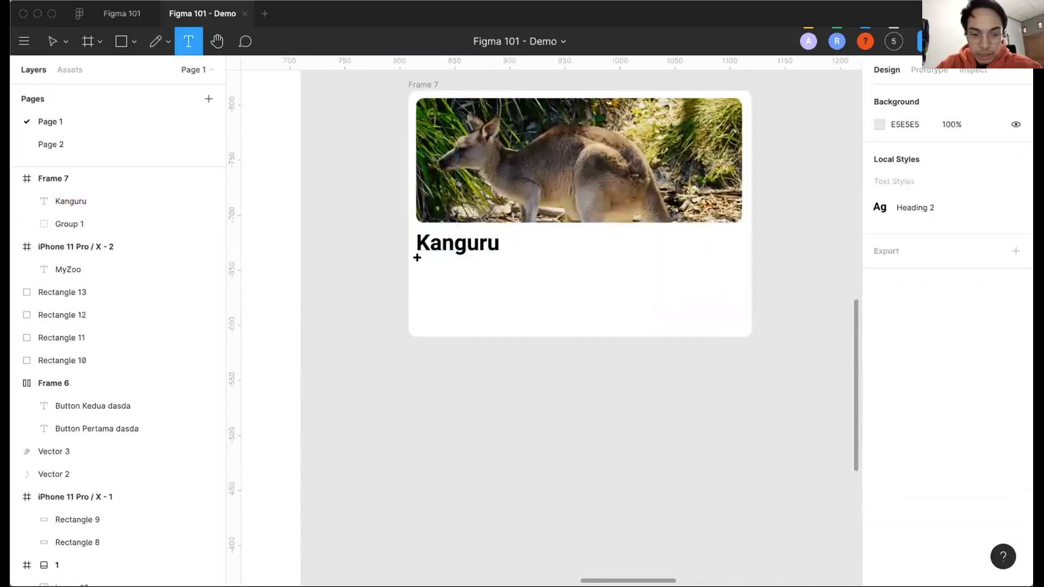
{"action": "left_click_drag", "start_coordinate": [419, 259], "coordinate": [742, 322]}
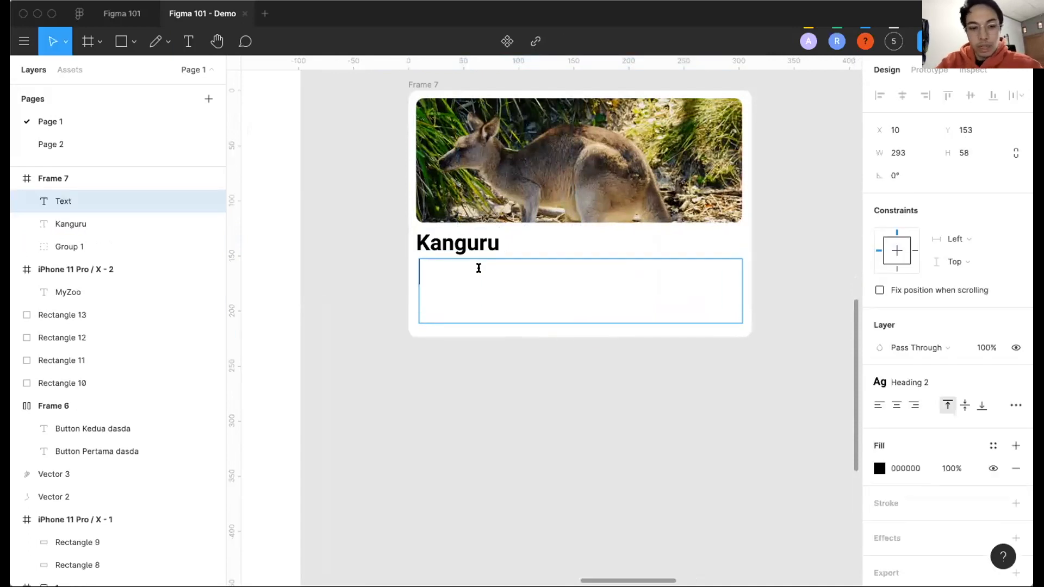
Enter the placeholder text "dhdaskjda" in the new text box.
{"action": "type", "text": "L"}
{"action": "key", "text": "BackSpace"}
{"action": "type", "text": "Lo"}
{"action": "key", "text": "BackSpace"}
{"action": "key", "text": "BackSpace"}
{"action": "type", "text": "dasd"}
{"action": "key", "text": "BackSpace"}
{"action": "key", "text": "BackSpace"}
{"action": "key", "text": "BackSpace"}
{"action": "key", "text": "BackSpace"}
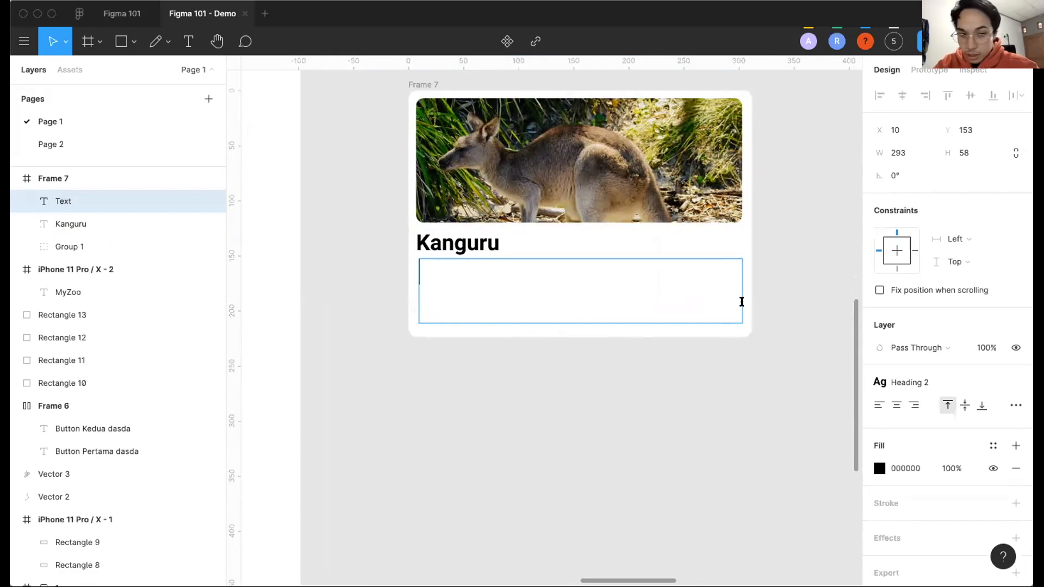
{"action": "type", "text": "dhdaskjda"}
Detach the Heading 2 style from the placeholder text and format it as Roboto Regular at size 14.
{"action": "key", "text": "super+a"}
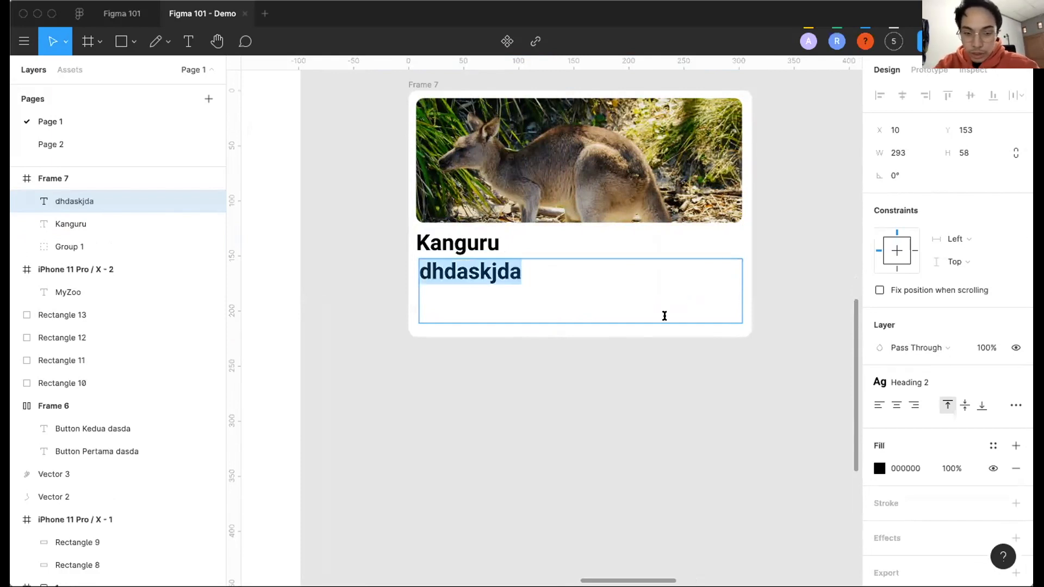
{"action": "left_click", "coordinate": [911, 382]}
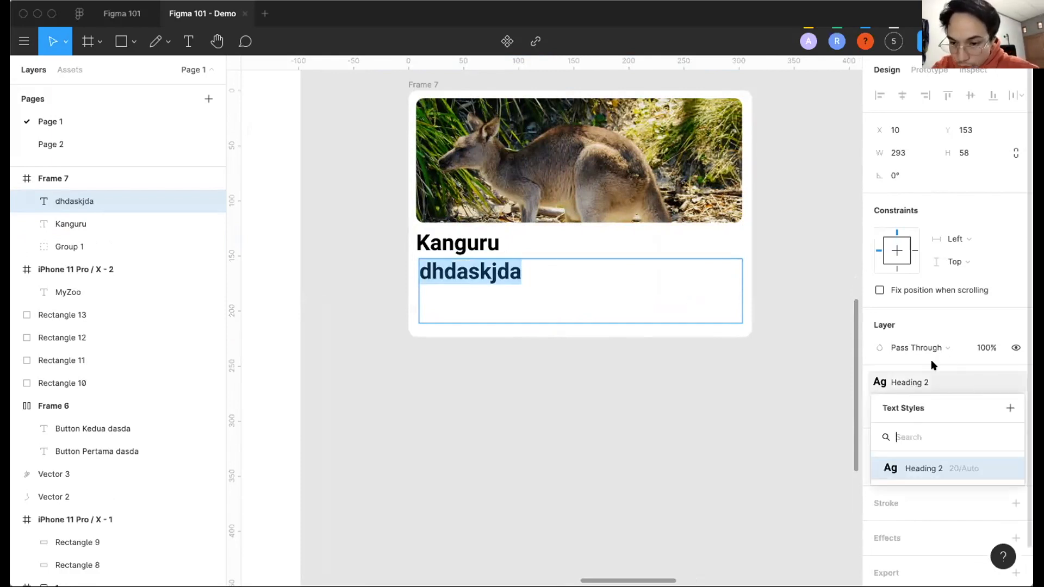
{"action": "left_click", "coordinate": [862, 363]}
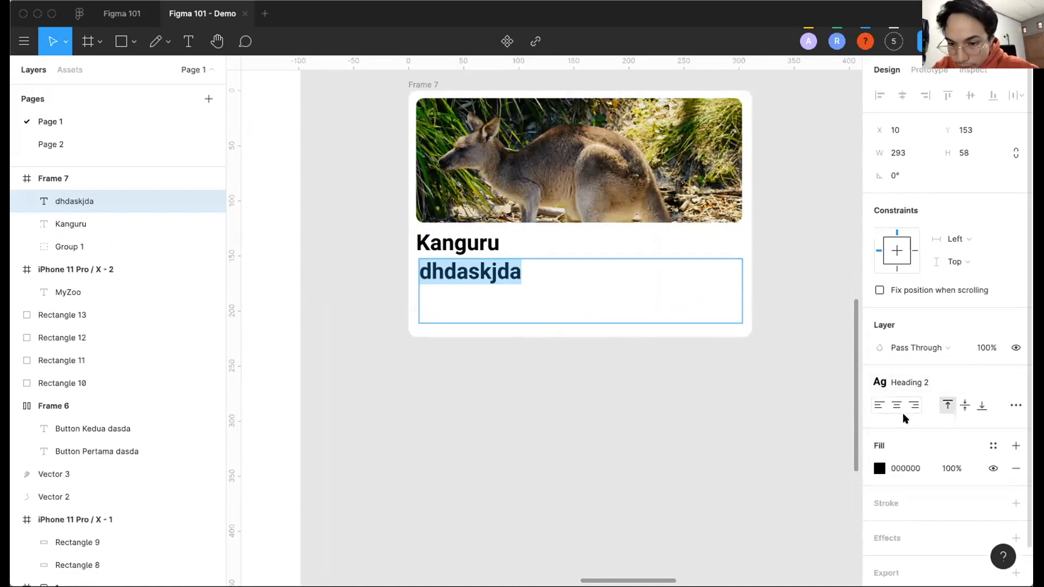
{"action": "mouse_move", "coordinate": [945, 377]}
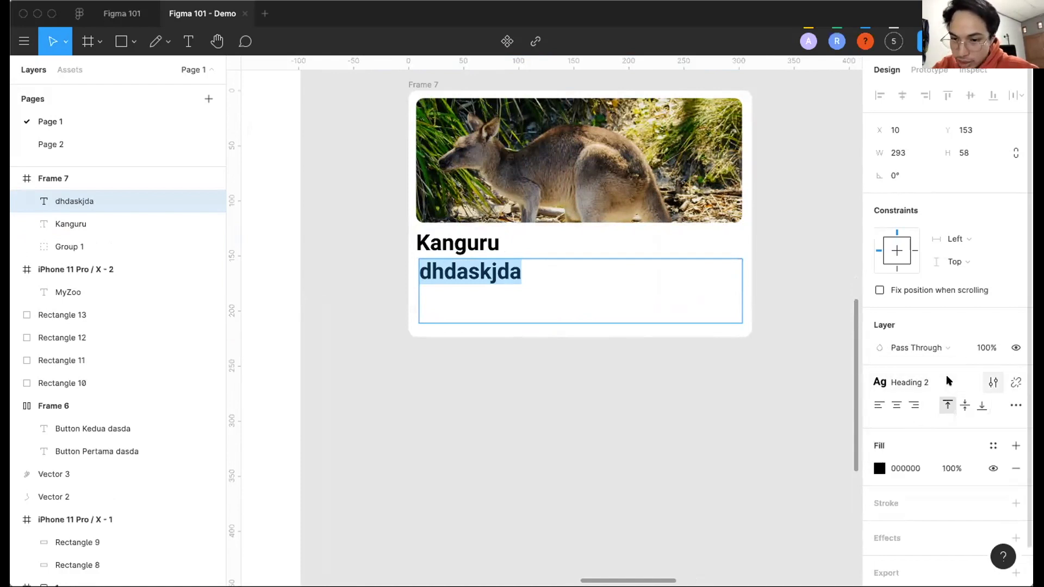
{"action": "left_click", "coordinate": [1015, 382]}
{"action": "left_click", "coordinate": [962, 427]}
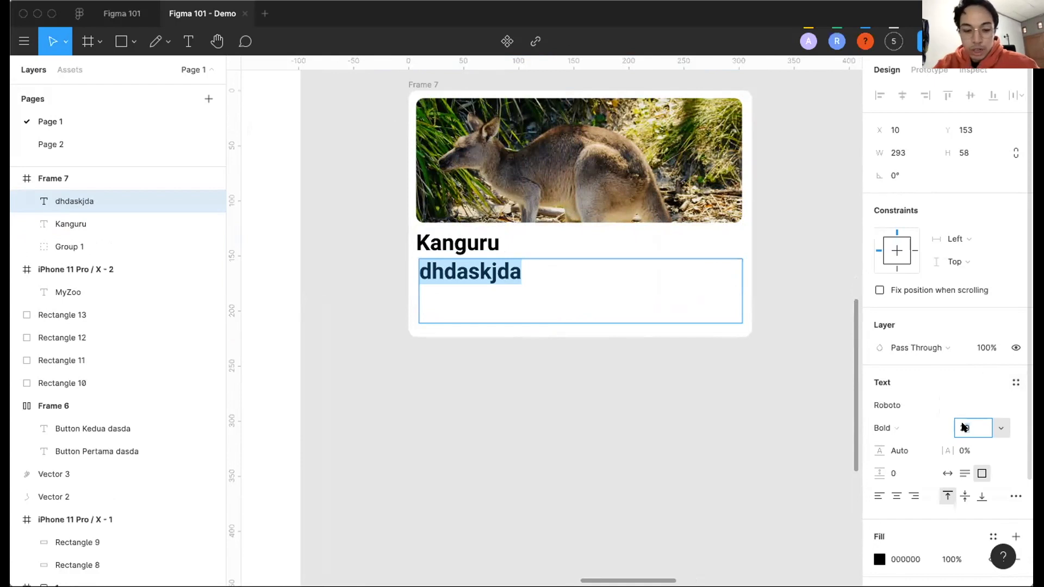
{"action": "key", "text": "Return"}
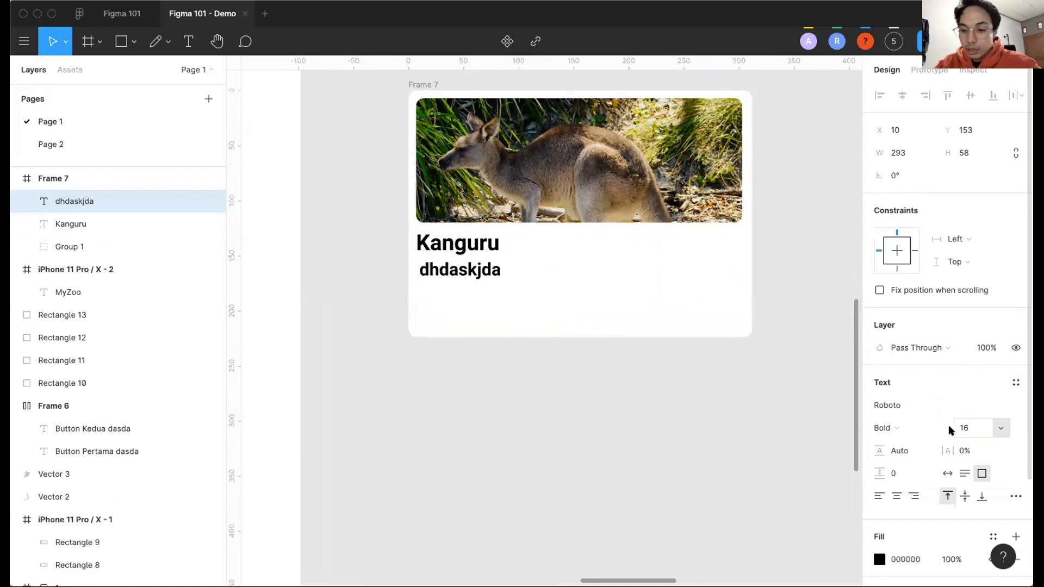
{"action": "left_click", "coordinate": [896, 427]}
{"action": "left_click", "coordinate": [906, 393]}
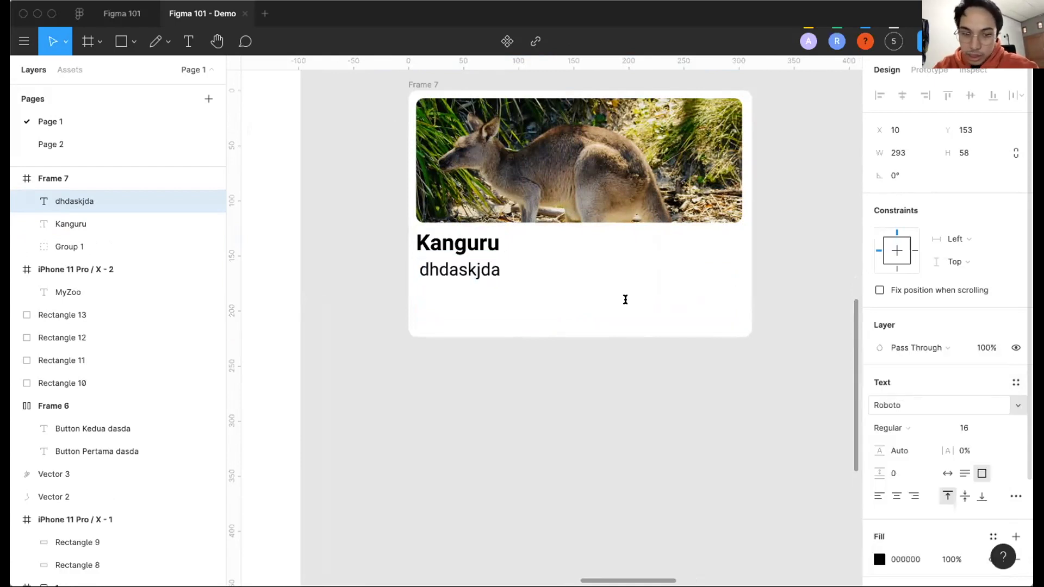
{"action": "left_click", "coordinate": [964, 428]}
{"action": "type", "text": "14"}
{"action": "key", "text": "Return"}
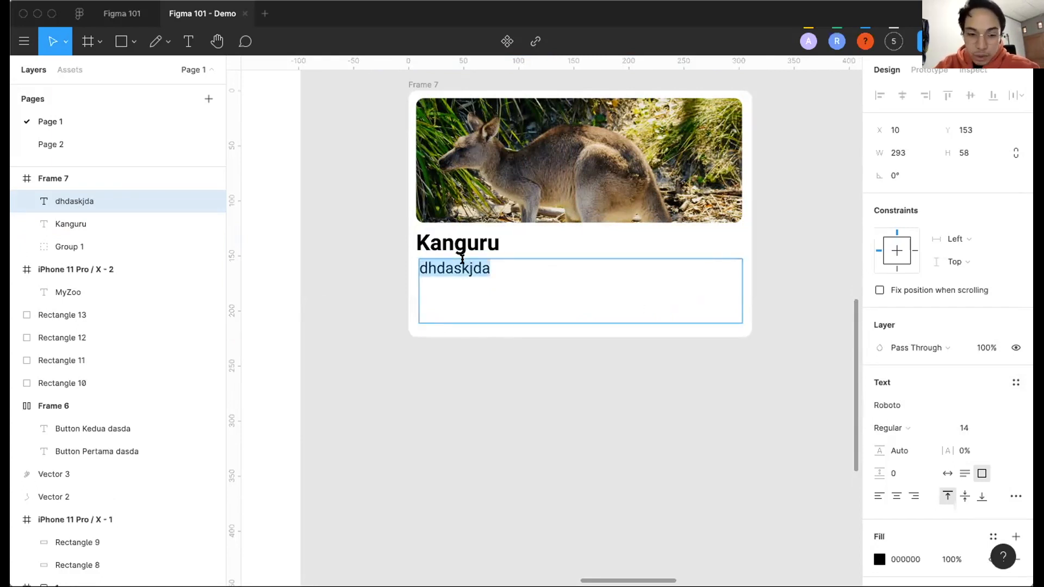
Create a text style named "Body" from the placeholder text.
{"action": "left_click", "coordinate": [1015, 382]}
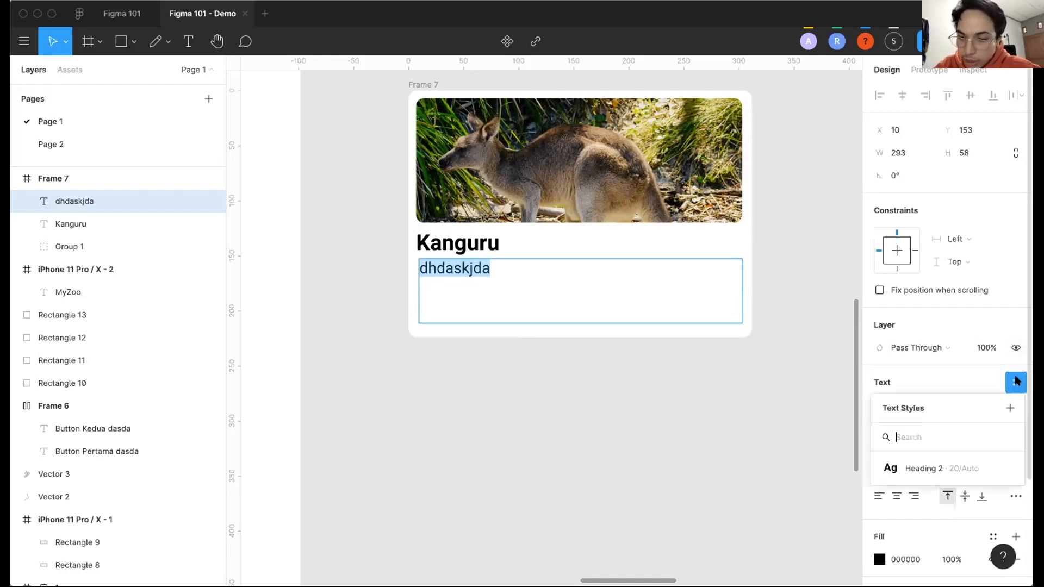
{"action": "left_click", "coordinate": [1007, 407]}
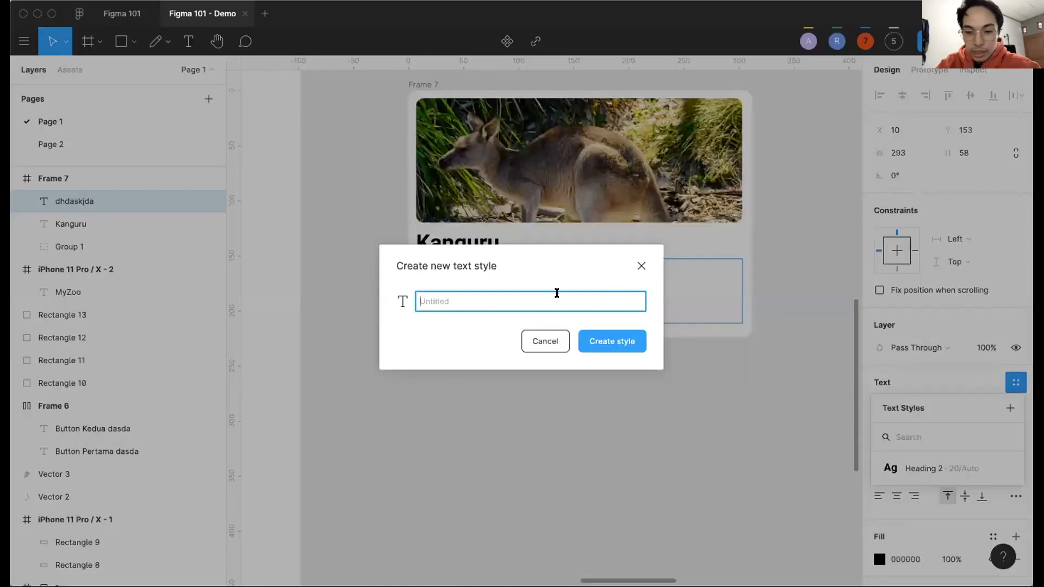
{"action": "type", "text": "d"}
{"action": "key", "text": "BackSpace"}
{"action": "type", "text": "Body"}
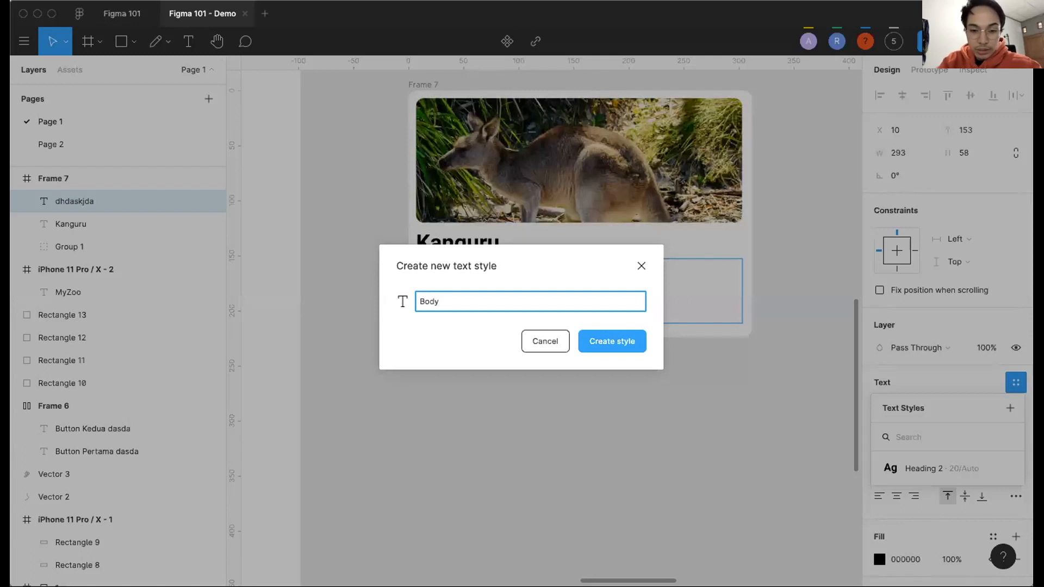
{"action": "key", "text": "Return"}
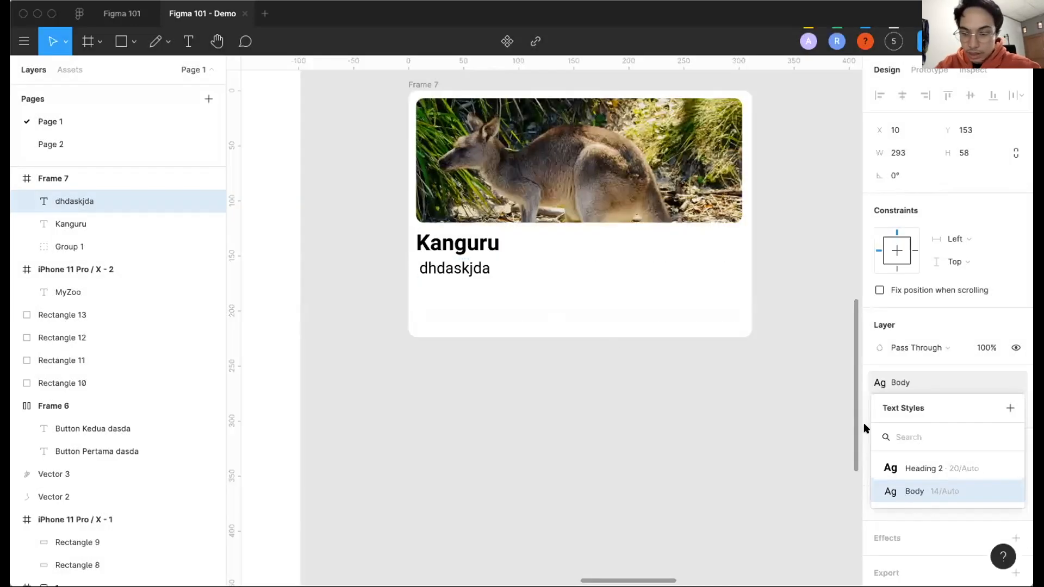
{"action": "scroll", "coordinate": [560, 299], "scroll_direction": "down", "scroll_amount": 1}
{"action": "left_click", "coordinate": [508, 344]}
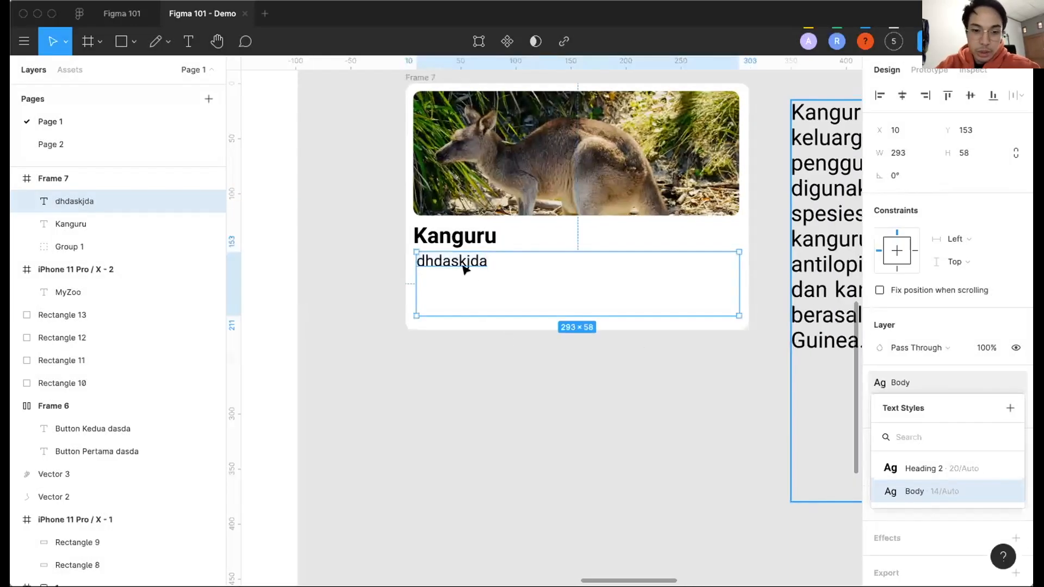
{"action": "scroll", "coordinate": [466, 267], "scroll_direction": "down", "scroll_amount": 4}
{"action": "scroll", "coordinate": [465, 267], "scroll_direction": "right", "scroll_amount": 1}
{"action": "scroll", "coordinate": [470, 268], "scroll_direction": "up", "scroll_amount": 2}
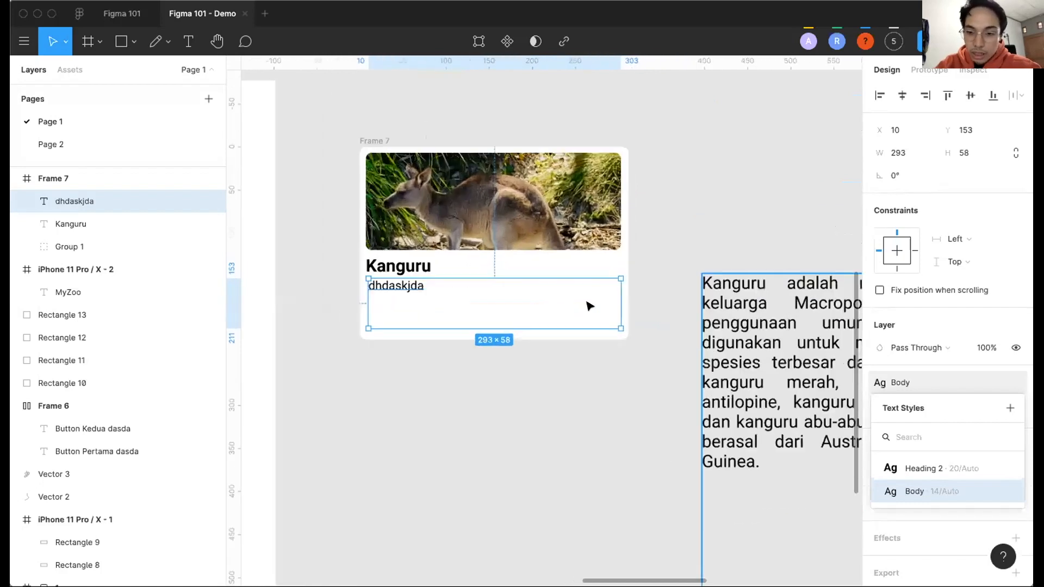
{"action": "double_click", "coordinate": [391, 280]}
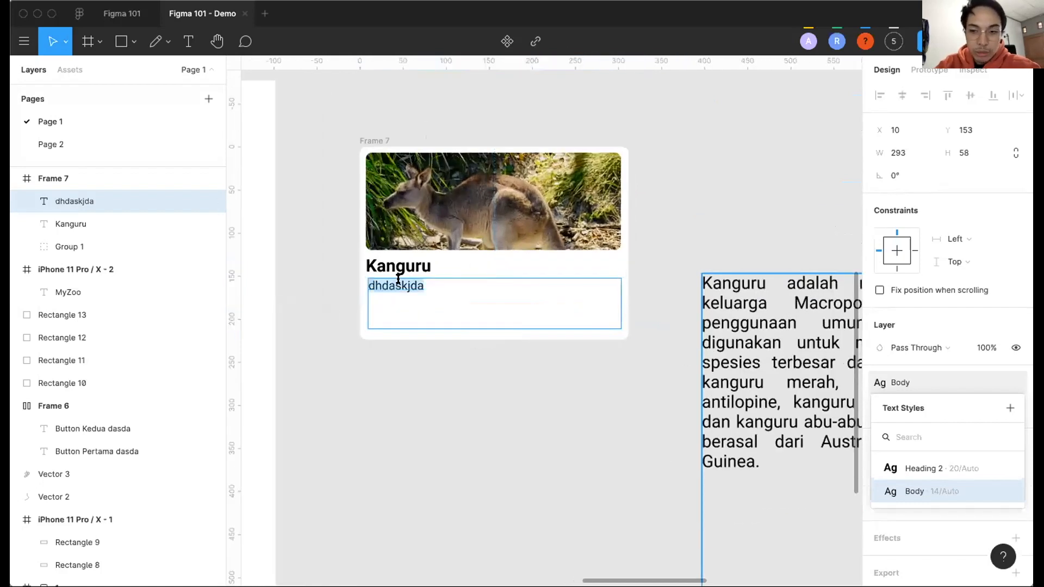
{"action": "scroll", "coordinate": [391, 280], "scroll_direction": "up", "scroll_amount": 4}
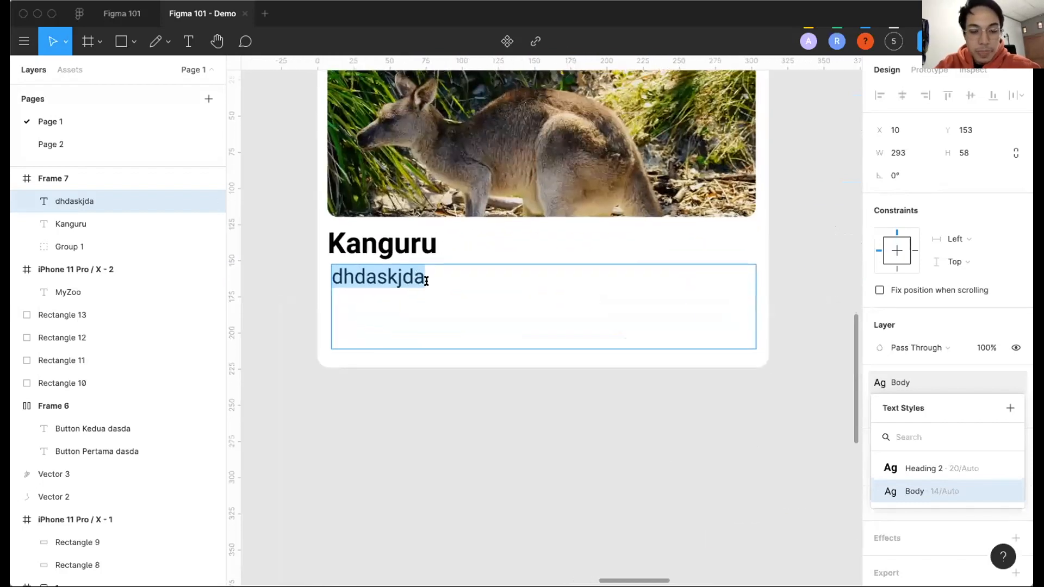
{"action": "scroll", "coordinate": [420, 268], "scroll_direction": "down", "scroll_amount": 3}
{"action": "scroll", "coordinate": [422, 268], "scroll_direction": "up", "scroll_amount": 5}
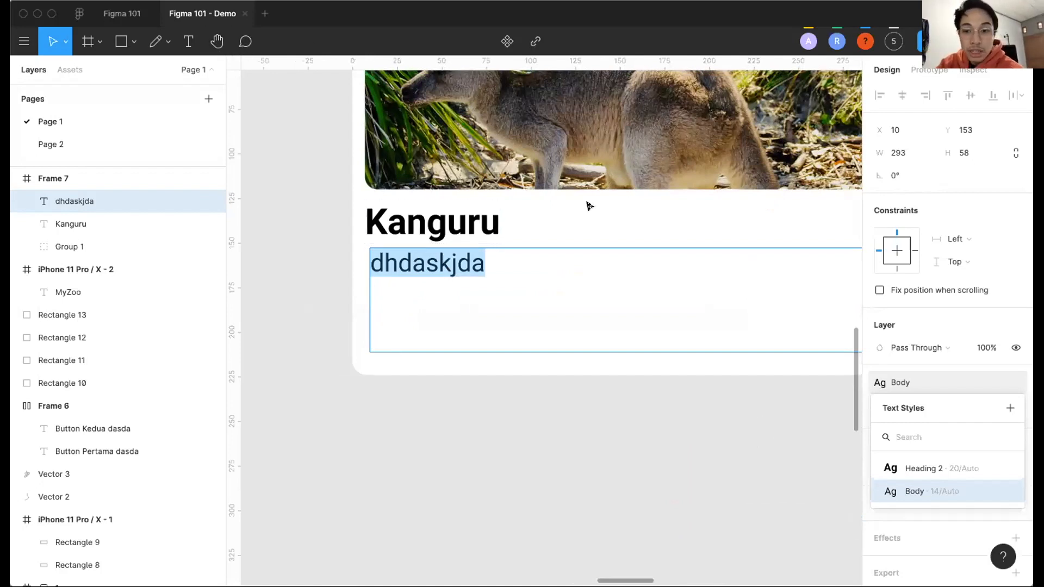
Search the Figma Community for "lorem ipsum" plugins and look through the results.
{"action": "left_click", "coordinate": [79, 14]}
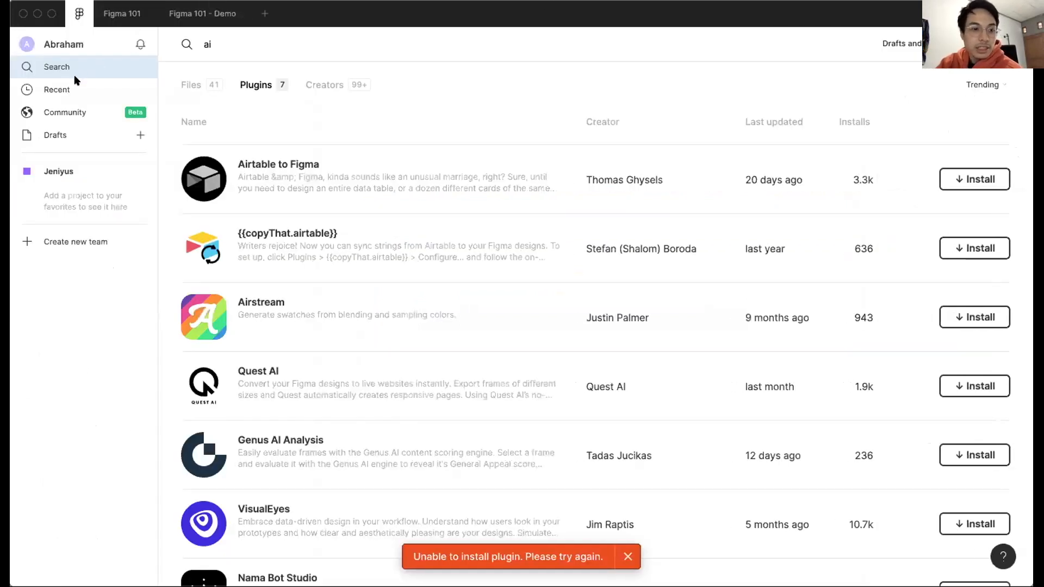
{"action": "left_click", "coordinate": [73, 89]}
{"action": "left_click", "coordinate": [71, 114]}
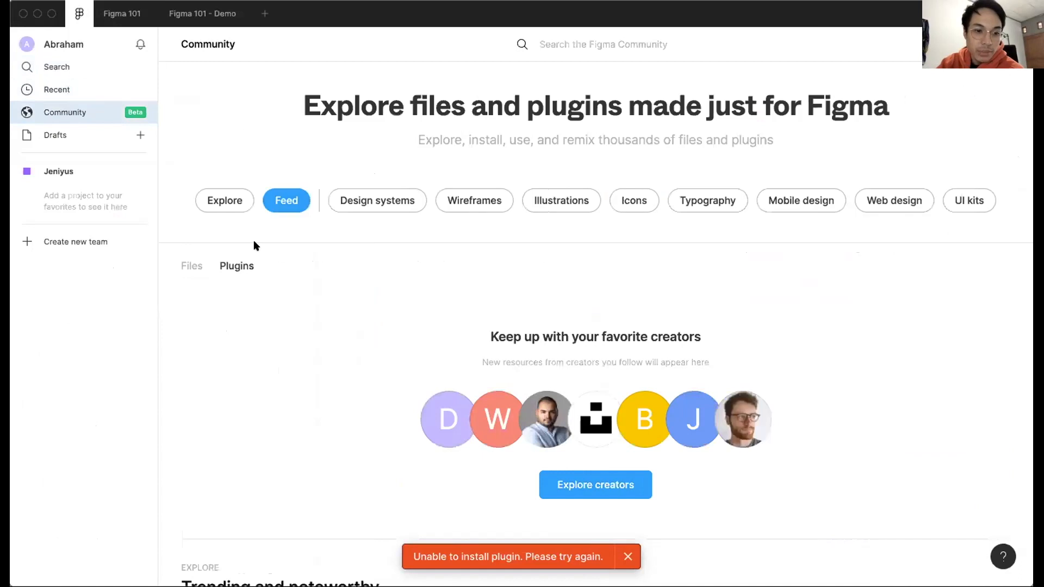
{"action": "scroll", "coordinate": [231, 269], "scroll_direction": "down", "scroll_amount": 1}
{"action": "scroll", "coordinate": [231, 269], "scroll_direction": "up", "scroll_amount": 1}
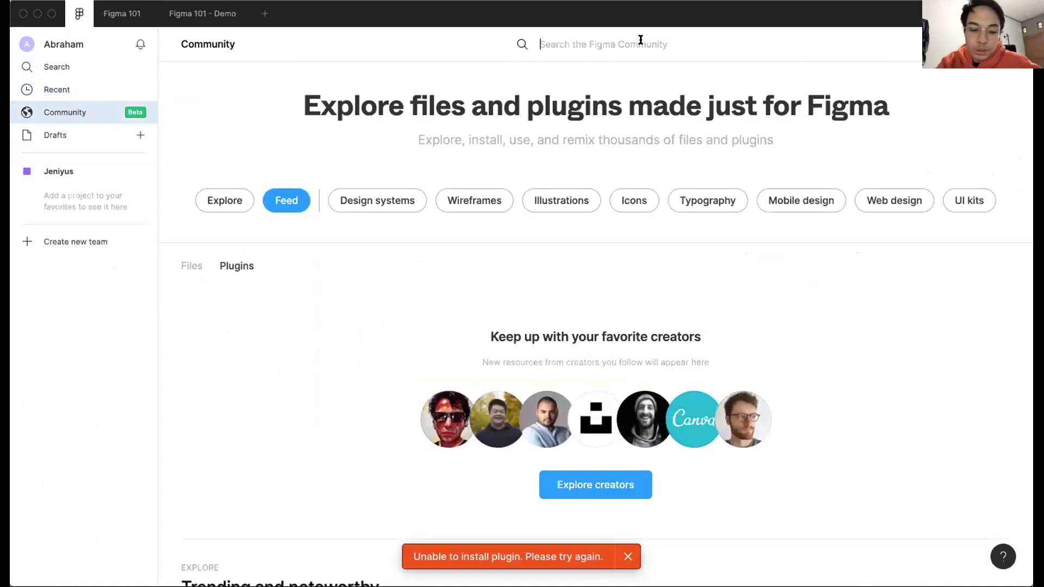
{"action": "type", "text": "lorem ipsum"}
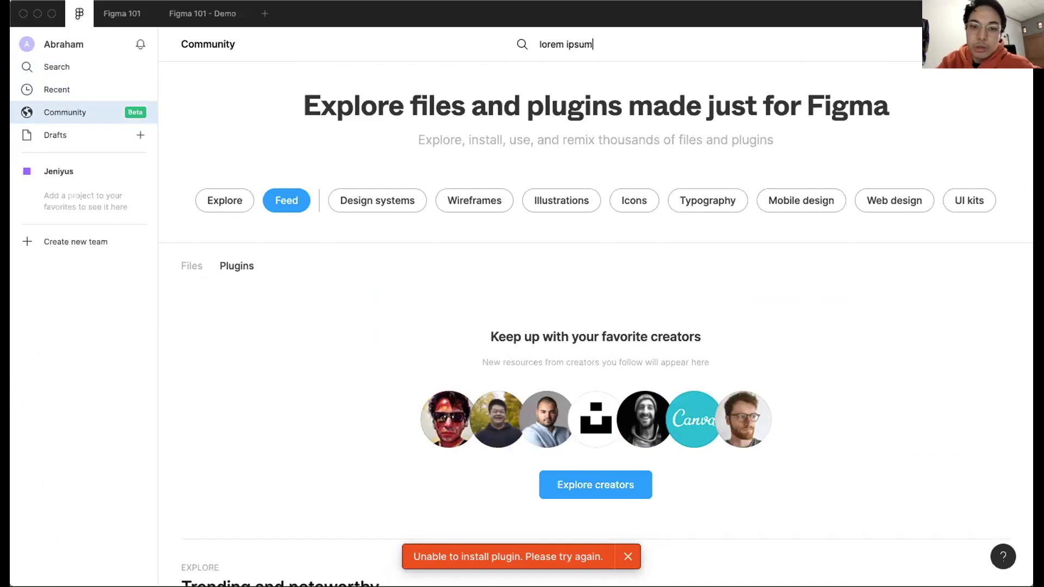
{"action": "key", "text": "Return"}
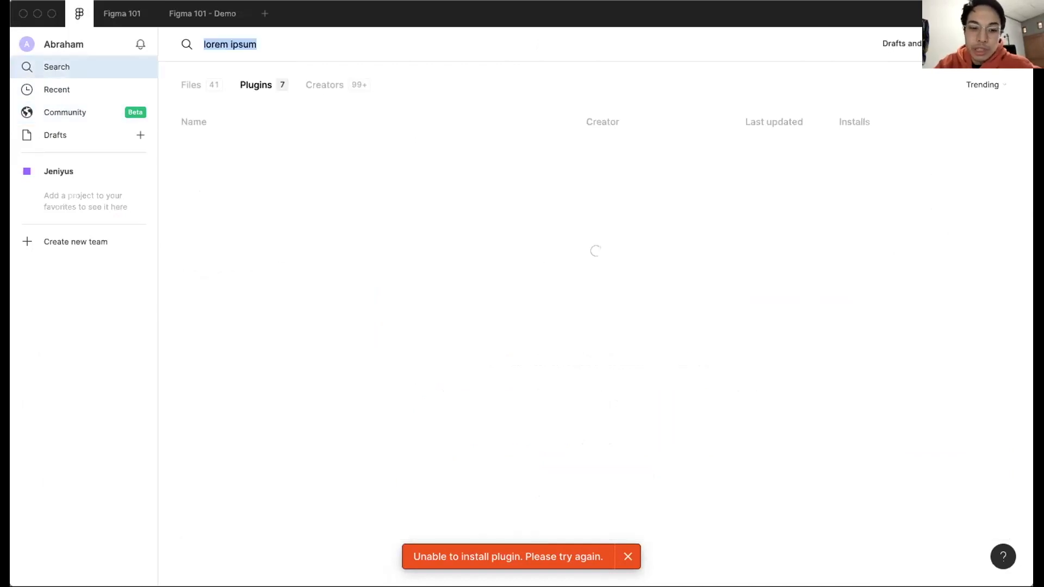
{"action": "scroll", "coordinate": [205, 318], "scroll_direction": "down", "scroll_amount": 2}
{"action": "scroll", "coordinate": [205, 317], "scroll_direction": "up", "scroll_amount": 2}
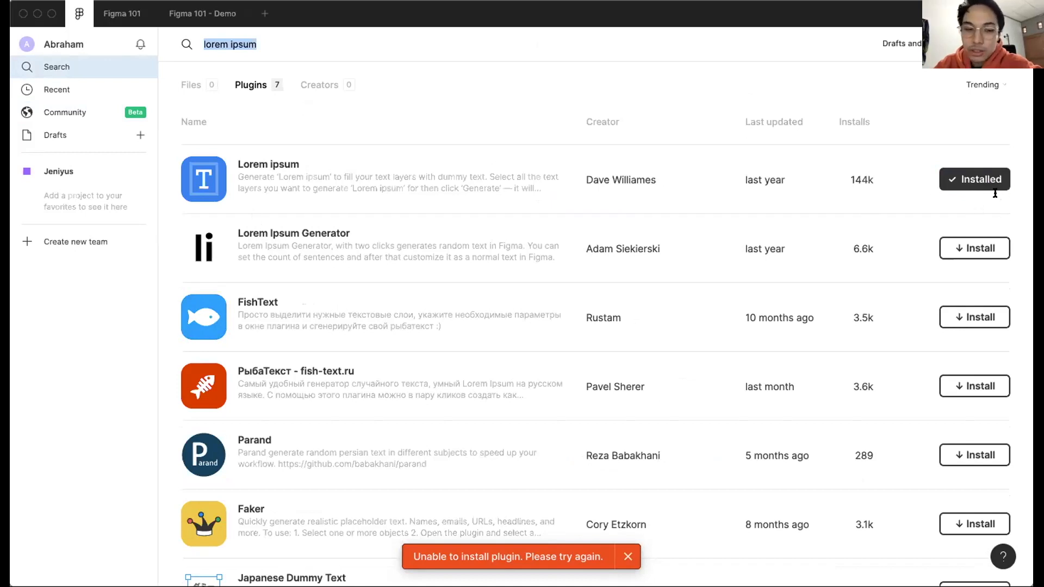
{"action": "left_click", "coordinate": [121, 17]}
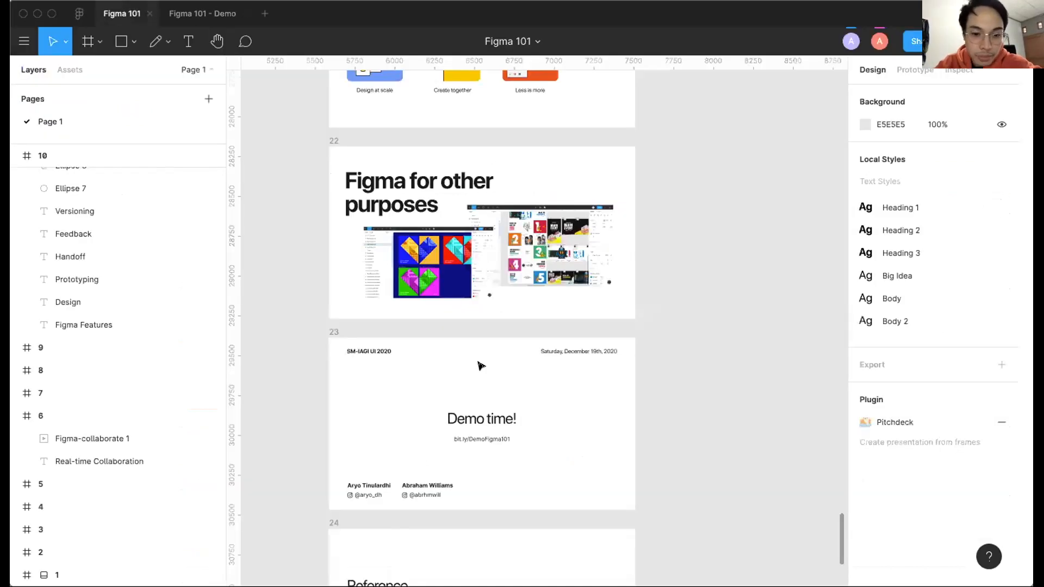
{"action": "scroll", "coordinate": [473, 367], "scroll_direction": "down", "scroll_amount": 2}
{"action": "scroll", "coordinate": [472, 367], "scroll_direction": "up", "scroll_amount": 2}
Return to the Figma 101 - Demo file and delete the placeholder text from the box below the "Kanguru" heading.
{"action": "left_click", "coordinate": [206, 14]}
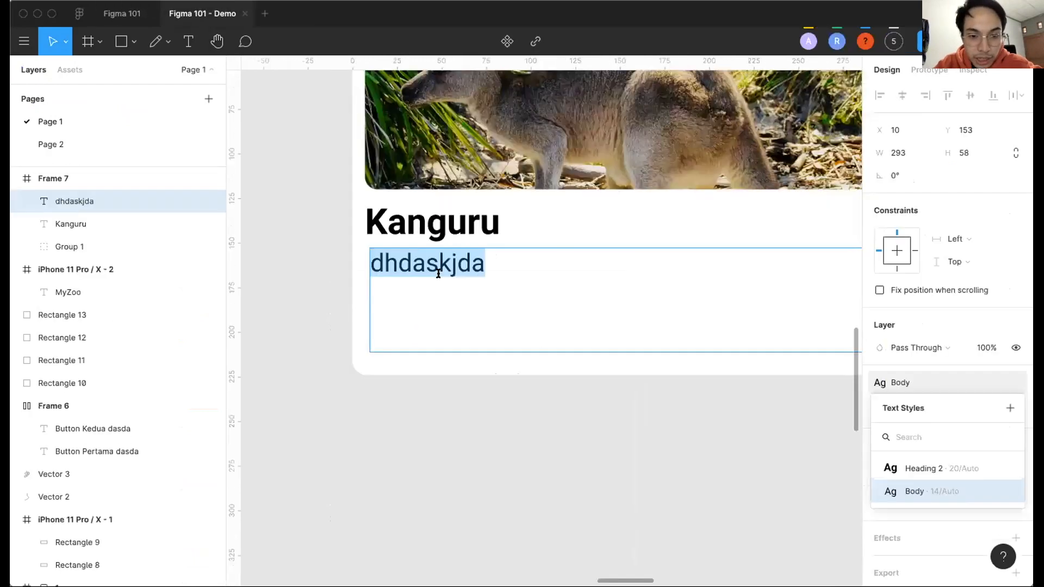
{"action": "double_click", "coordinate": [392, 261]}
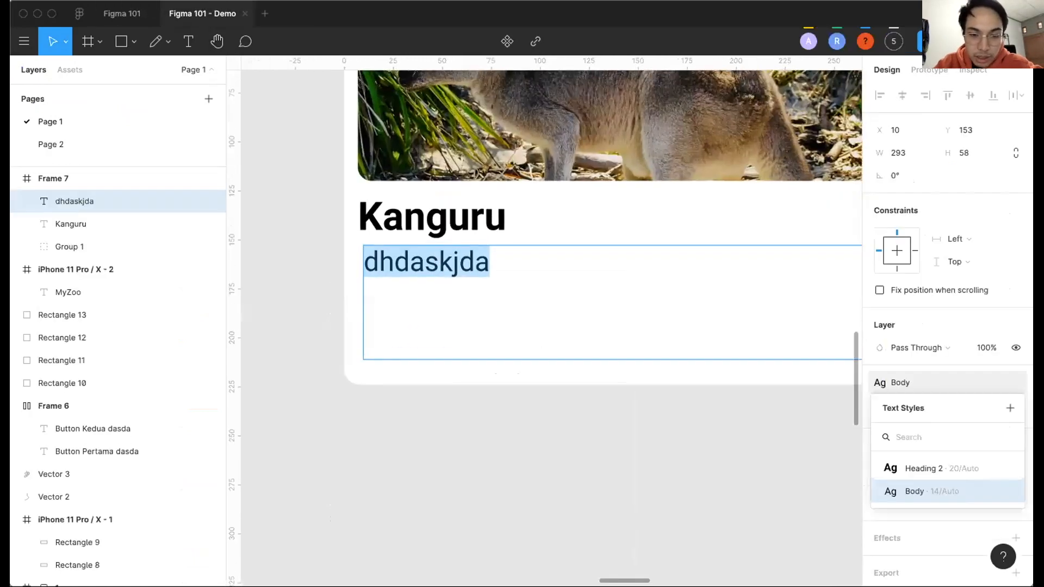
{"action": "key", "text": "BackSpace"}
Check the plugins available for the empty text box, and return to the "lorem ipsum" plugin search results.
{"action": "right_click", "coordinate": [394, 277]}
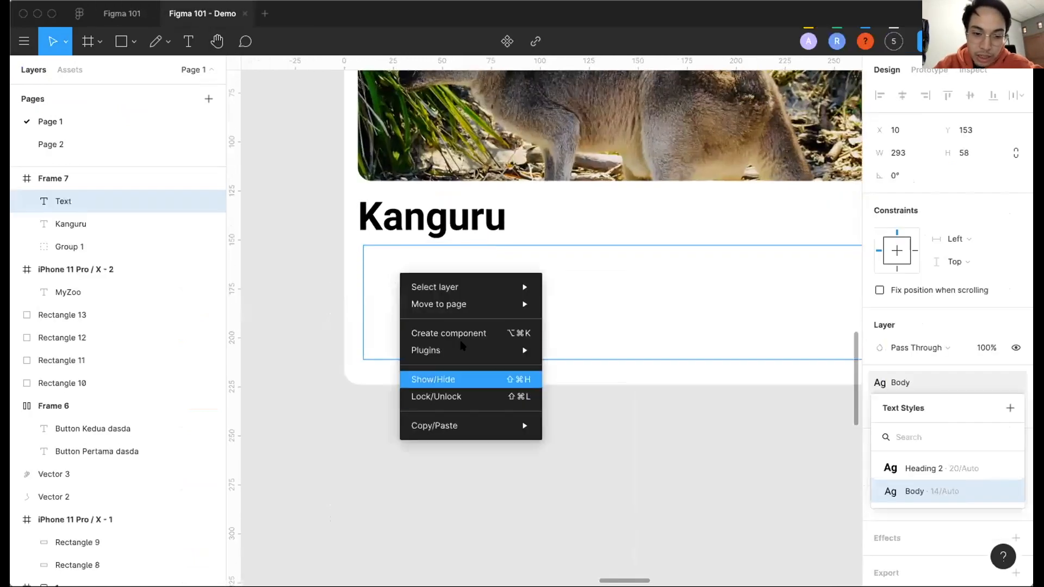
{"action": "mouse_move", "coordinate": [465, 350]}
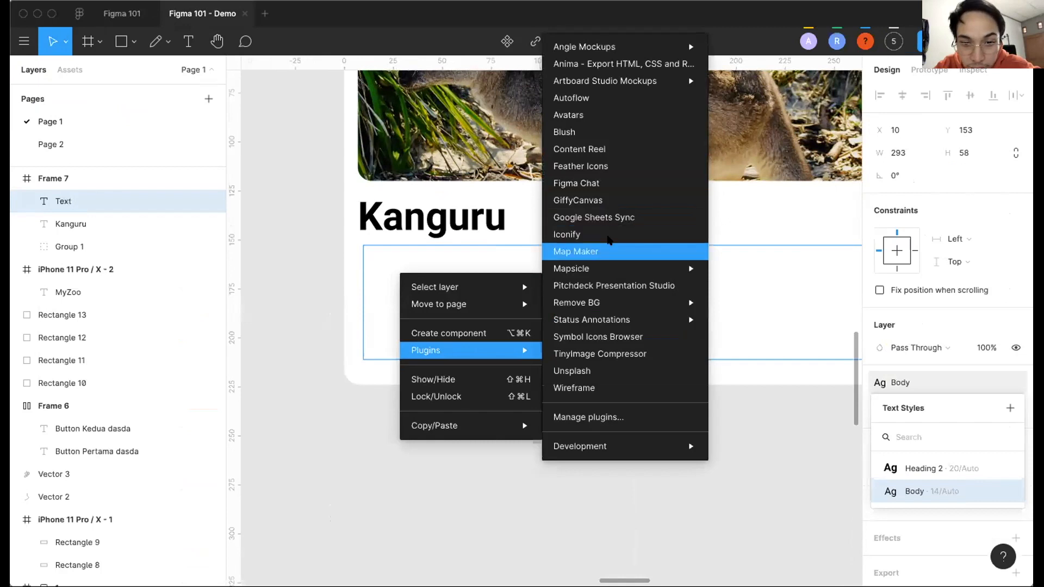
{"action": "mouse_move", "coordinate": [608, 269]}
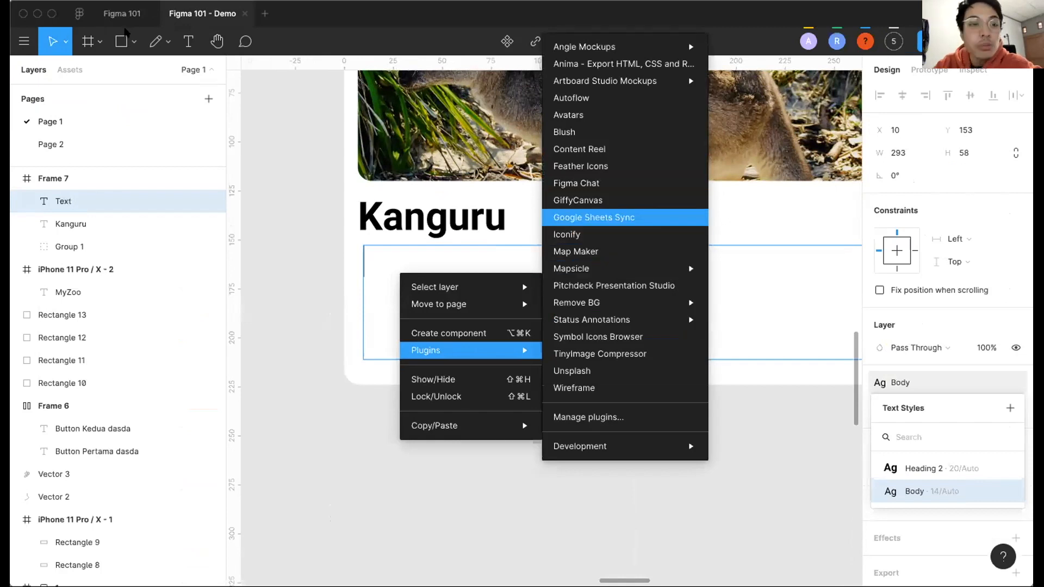
{"action": "left_click", "coordinate": [108, 16]}
{"action": "left_click", "coordinate": [79, 15]}
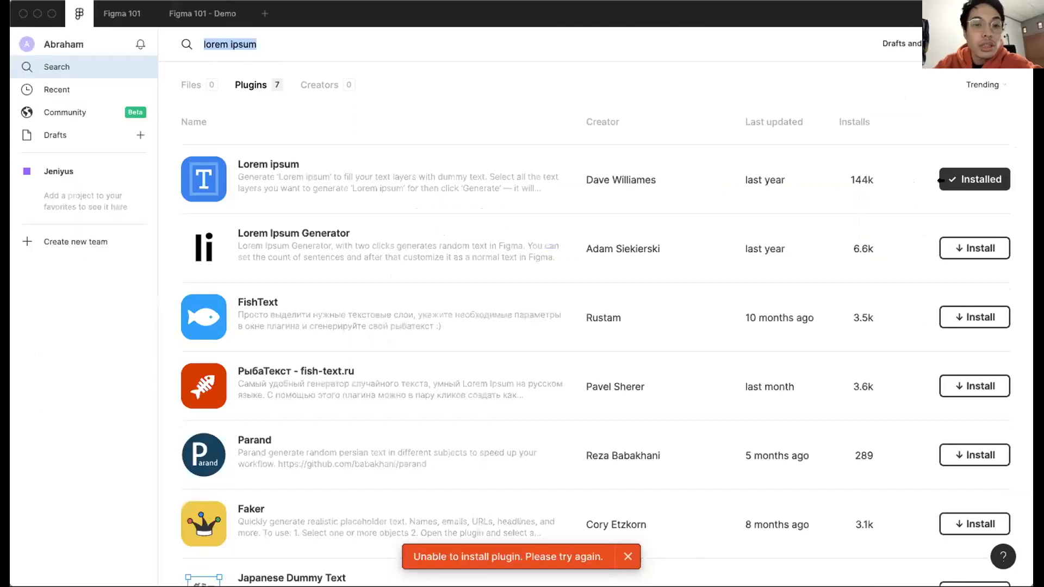
Try to install the Lorem ipsum plugin from the search results and check for it on the empty text box.
{"action": "left_click", "coordinate": [978, 180]}
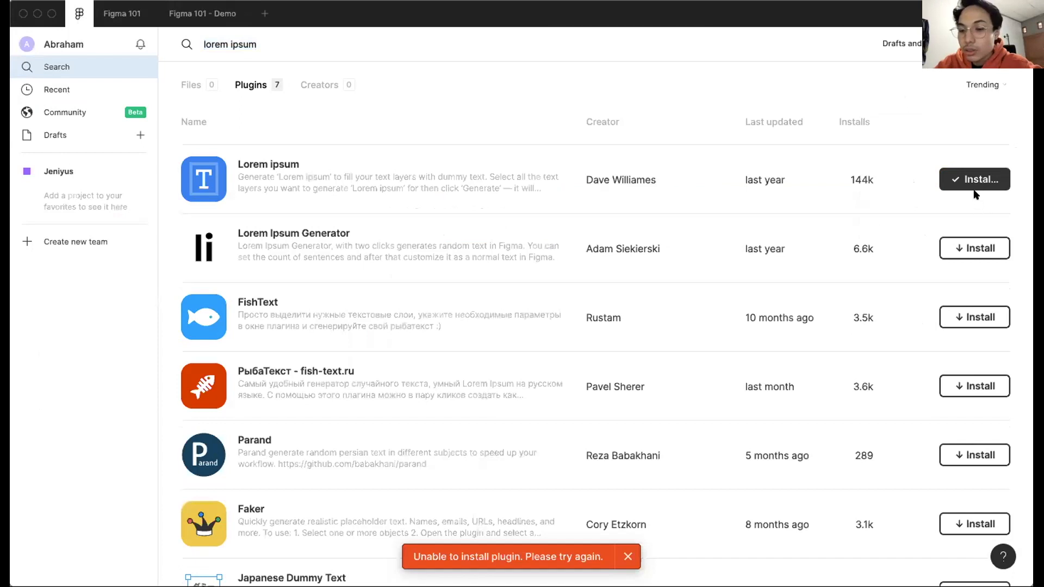
{"action": "left_click", "coordinate": [972, 185]}
{"action": "left_click", "coordinate": [187, 12]}
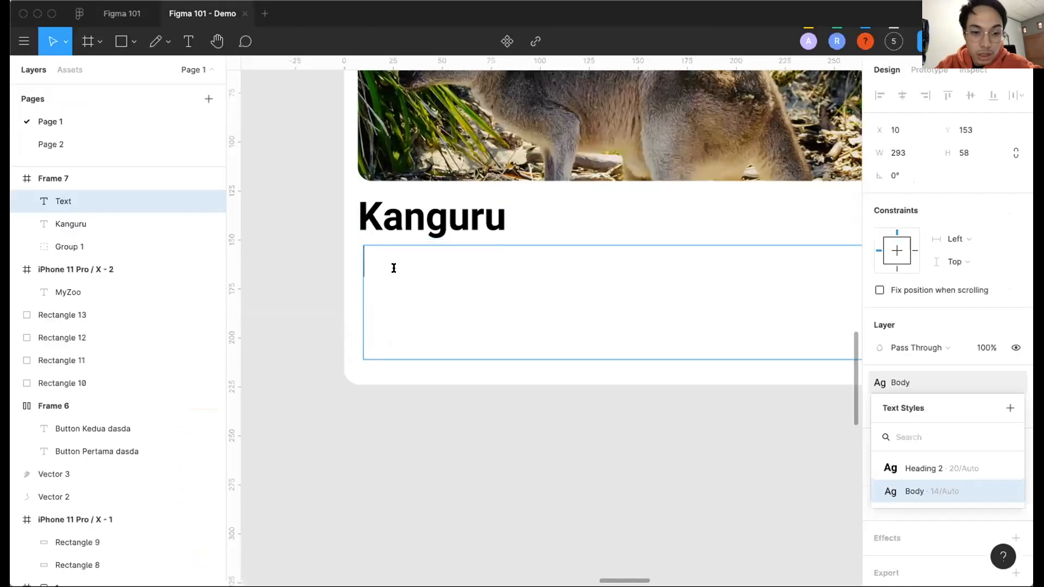
{"action": "right_click", "coordinate": [395, 269]}
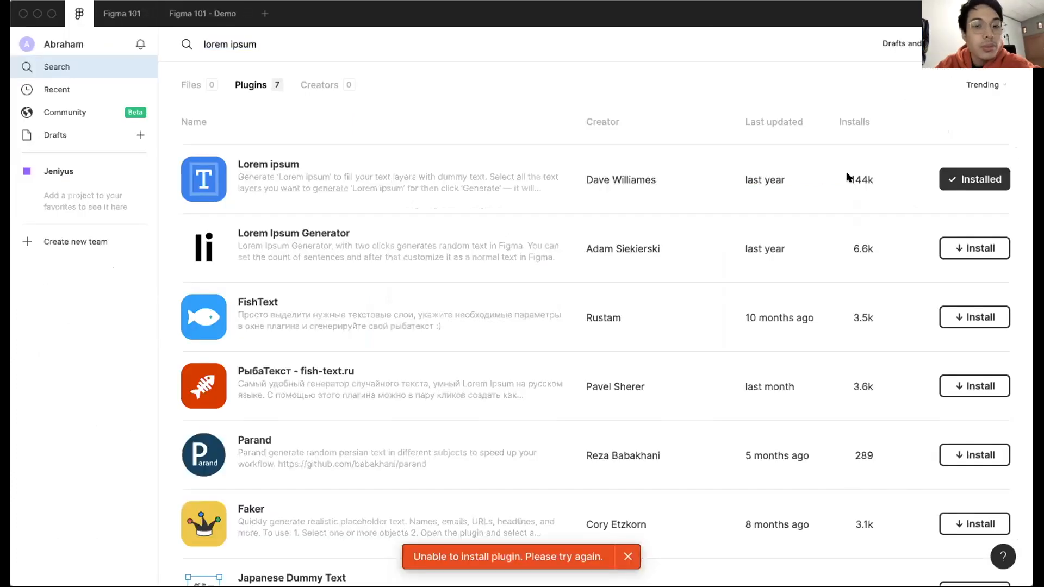
{"action": "left_click", "coordinate": [969, 178]}
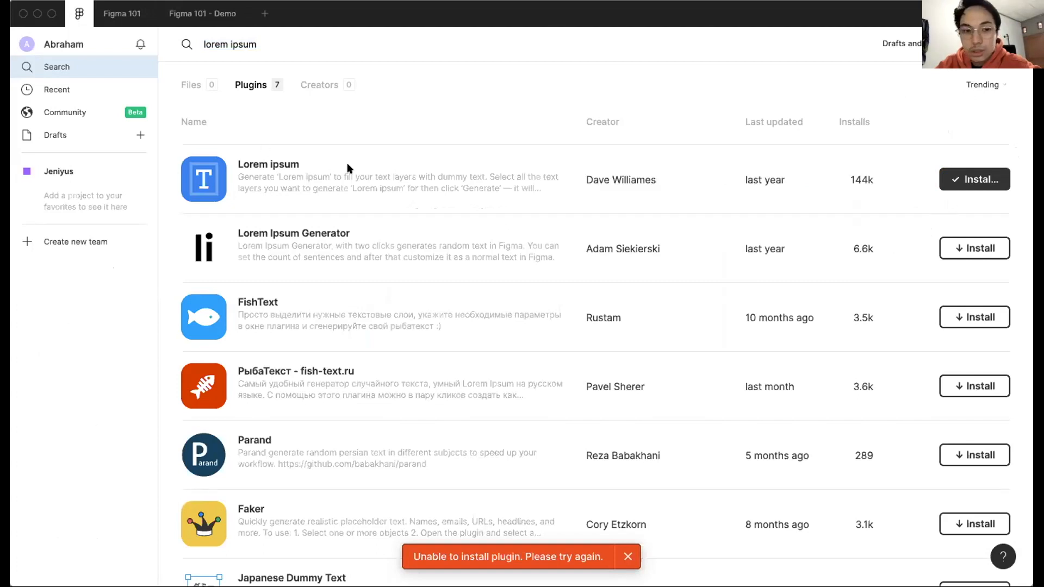
Open the Lorem ipsum plugin's detail page in the Community and install the plugin from there.
{"action": "left_click", "coordinate": [267, 163]}
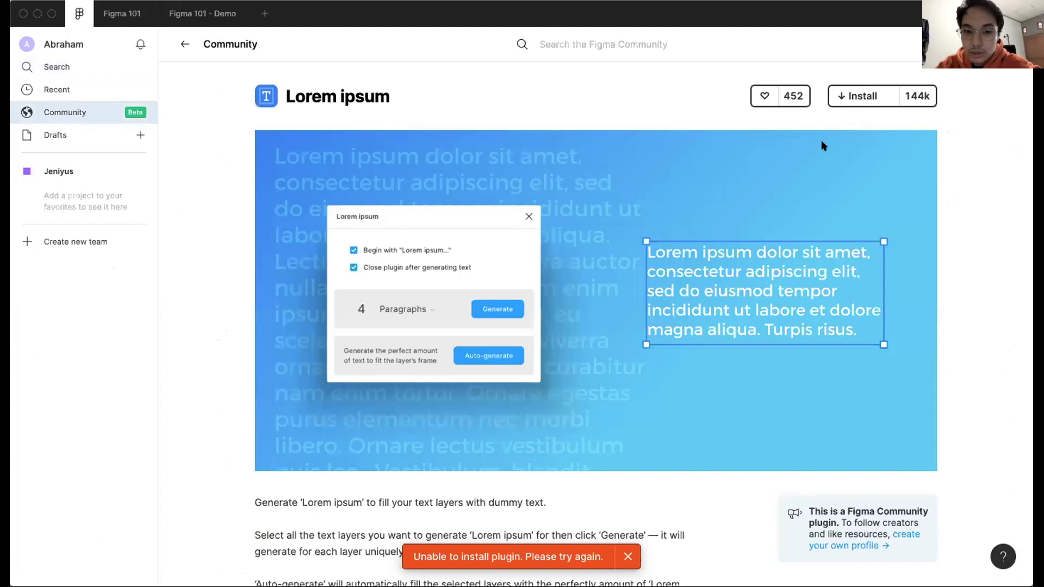
{"action": "scroll", "coordinate": [822, 144], "scroll_direction": "down", "scroll_amount": 1}
{"action": "left_click", "coordinate": [877, 69]}
{"action": "scroll", "coordinate": [856, 76], "scroll_direction": "up", "scroll_amount": 1}
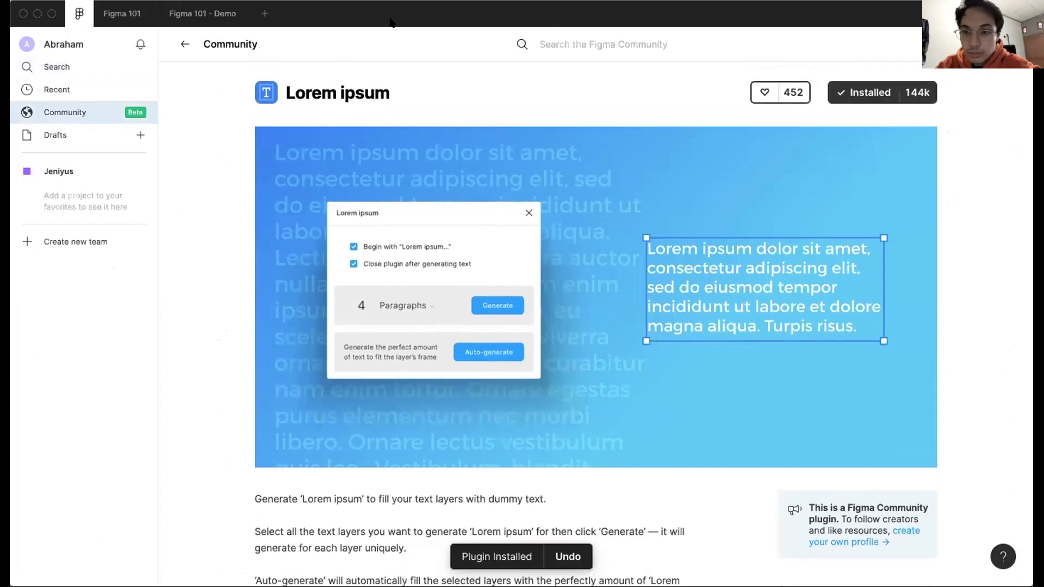
In the Figma 101 - Demo file, generate 20 words in the empty text box with the Lorem ipsum plugin.
{"action": "left_click", "coordinate": [184, 13]}
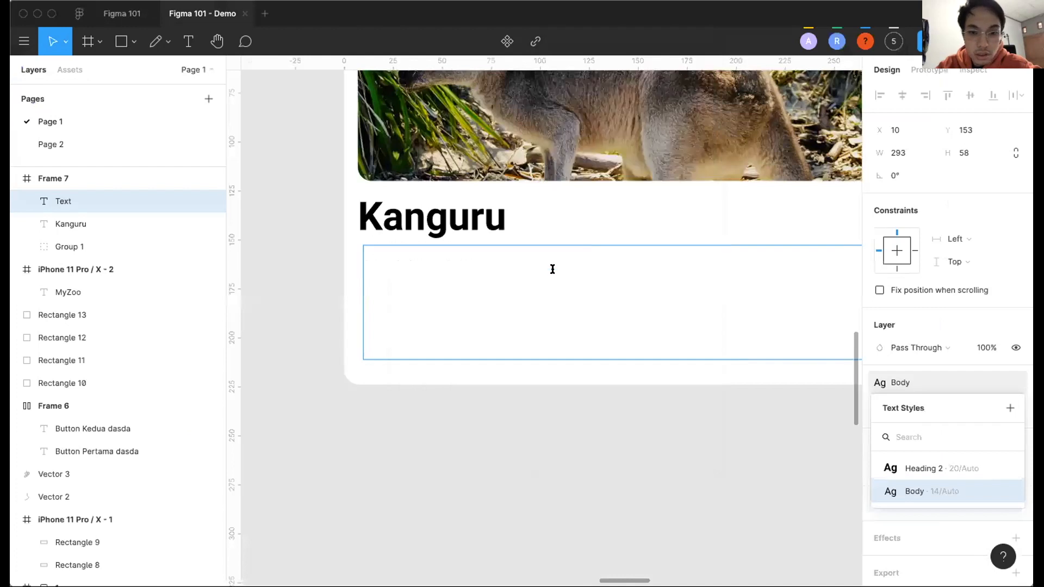
{"action": "right_click", "coordinate": [523, 282]}
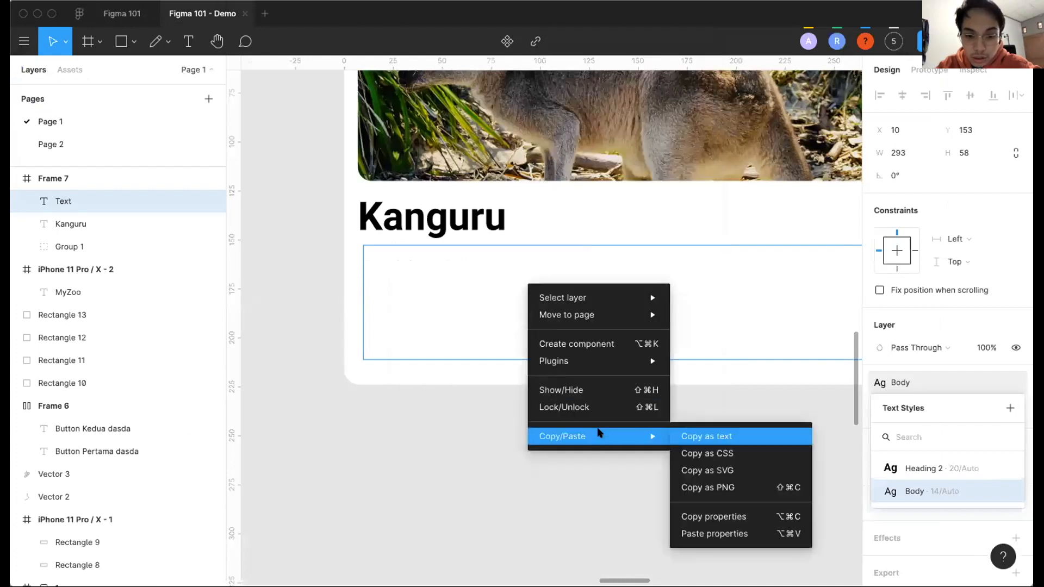
{"action": "mouse_move", "coordinate": [619, 362]}
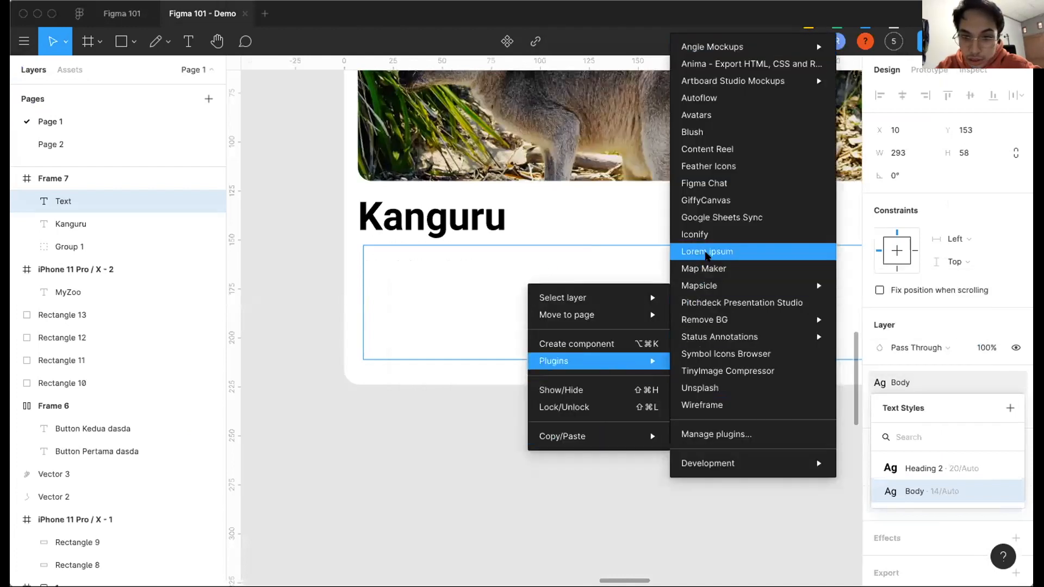
{"action": "left_click", "coordinate": [706, 254]}
{"action": "left_click", "coordinate": [422, 339]}
{"action": "double_click", "coordinate": [422, 338]}
{"action": "type", "text": "20"}
{"action": "left_click", "coordinate": [461, 343]}
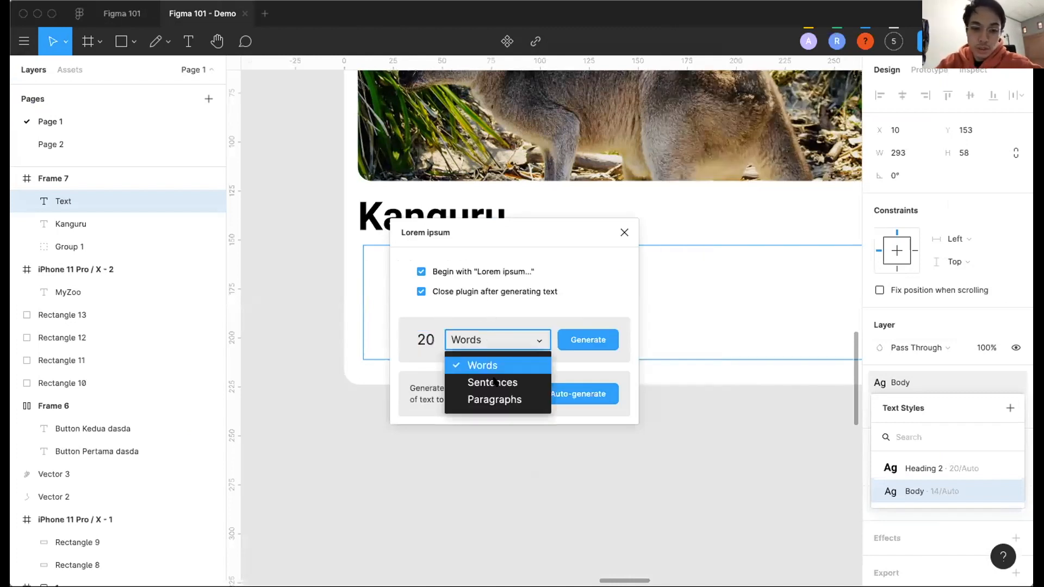
{"action": "left_click", "coordinate": [537, 320]}
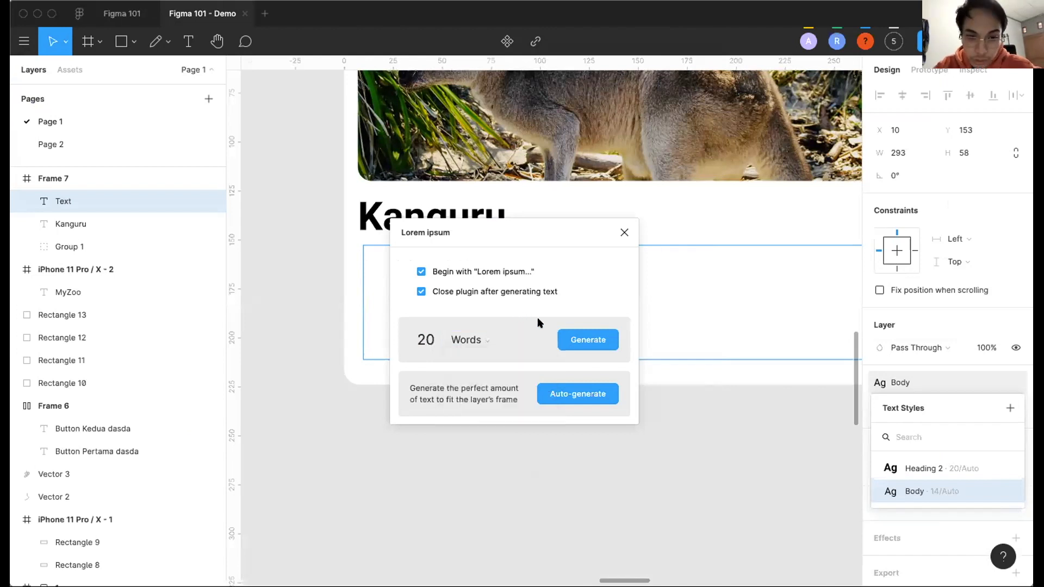
{"action": "left_click", "coordinate": [569, 338]}
Shorten the generated description below "Kanguru" so that it ends with "adipiscing elit ut aliquam.".
{"action": "scroll", "coordinate": [429, 298], "scroll_direction": "down", "scroll_amount": 5}
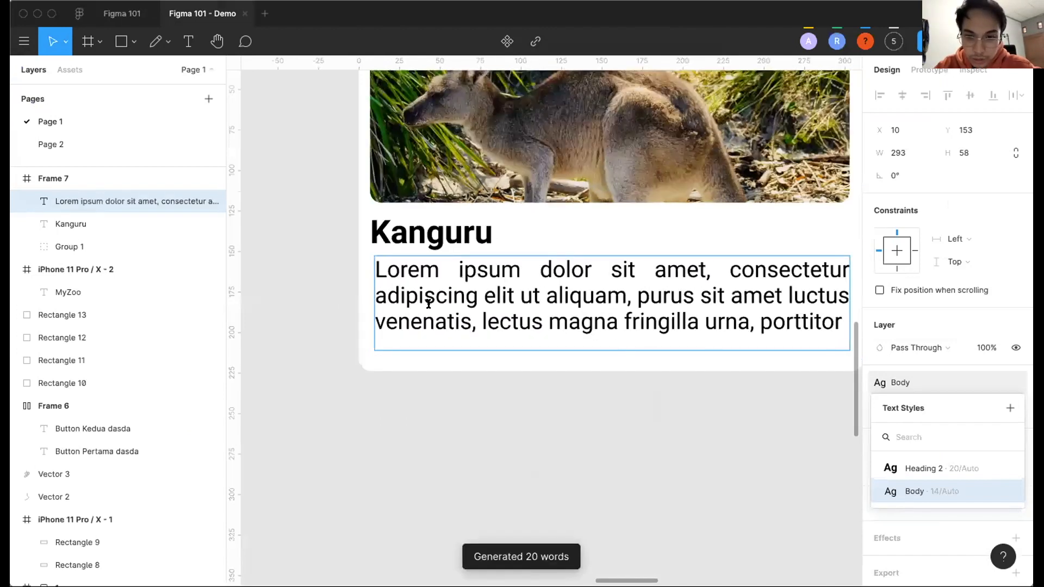
{"action": "double_click", "coordinate": [629, 305]}
{"action": "left_click_drag", "start_coordinate": [620, 305], "coordinate": [521, 297]}
{"action": "key", "text": "BackSpace"}
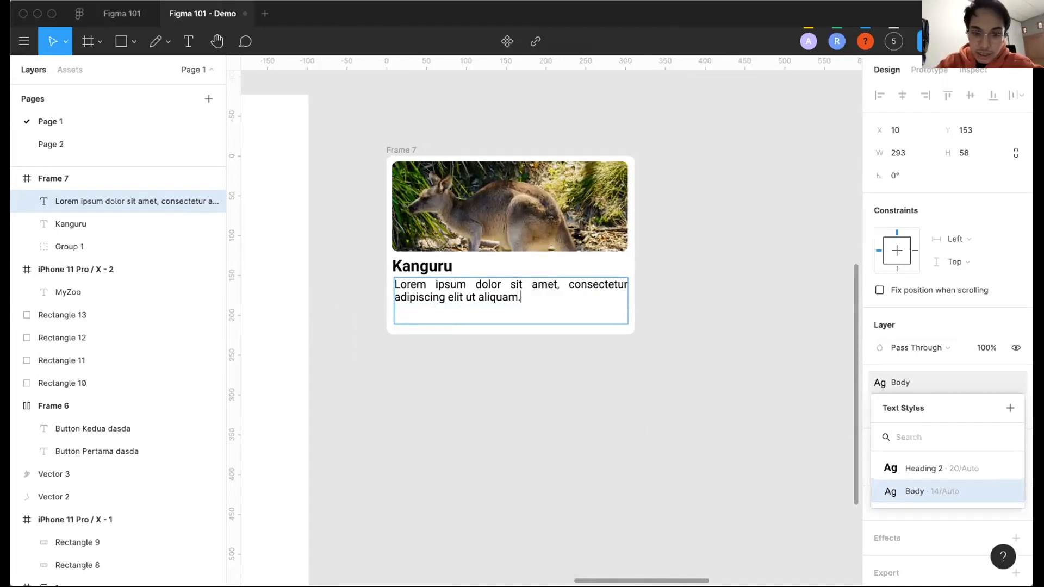
{"action": "key", "text": "Escape"}
{"action": "key", "text": "Escape"}
{"action": "scroll", "coordinate": [494, 244], "scroll_direction": "left", "scroll_amount": 1}
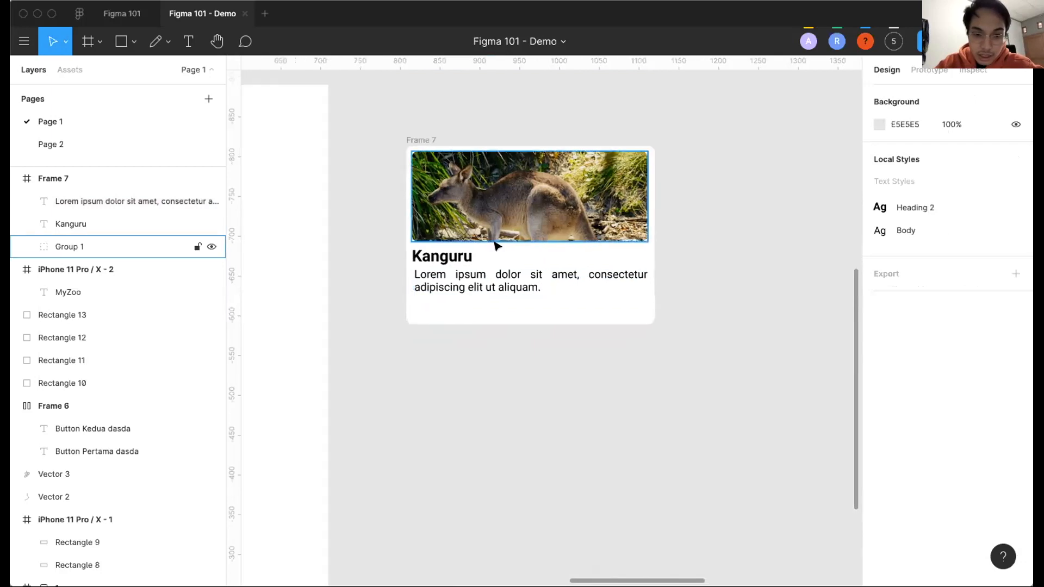
Examine the text styles available for the card's description text.
{"action": "left_click", "coordinate": [497, 281]}
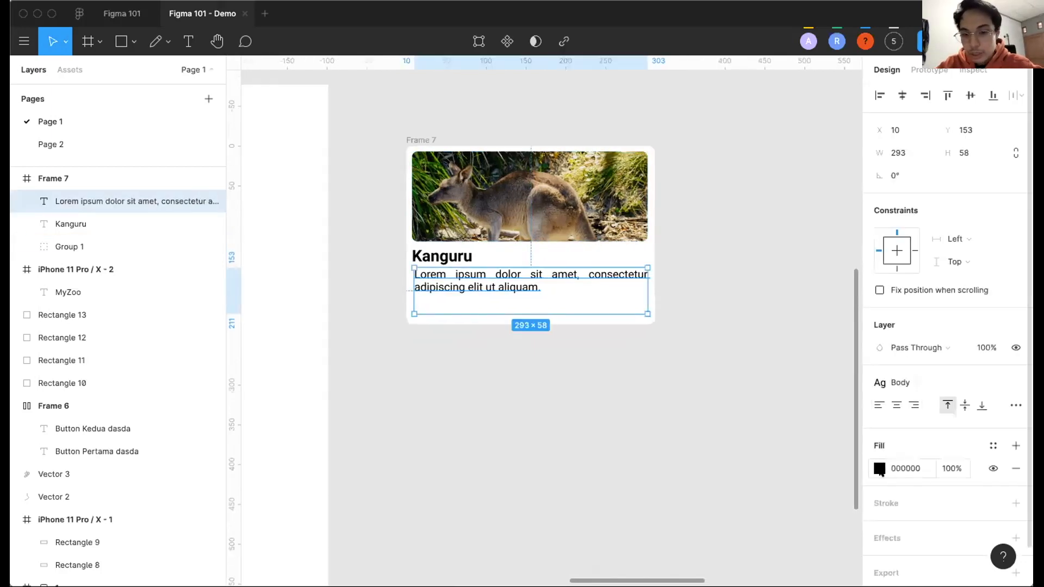
{"action": "left_click", "coordinate": [904, 384]}
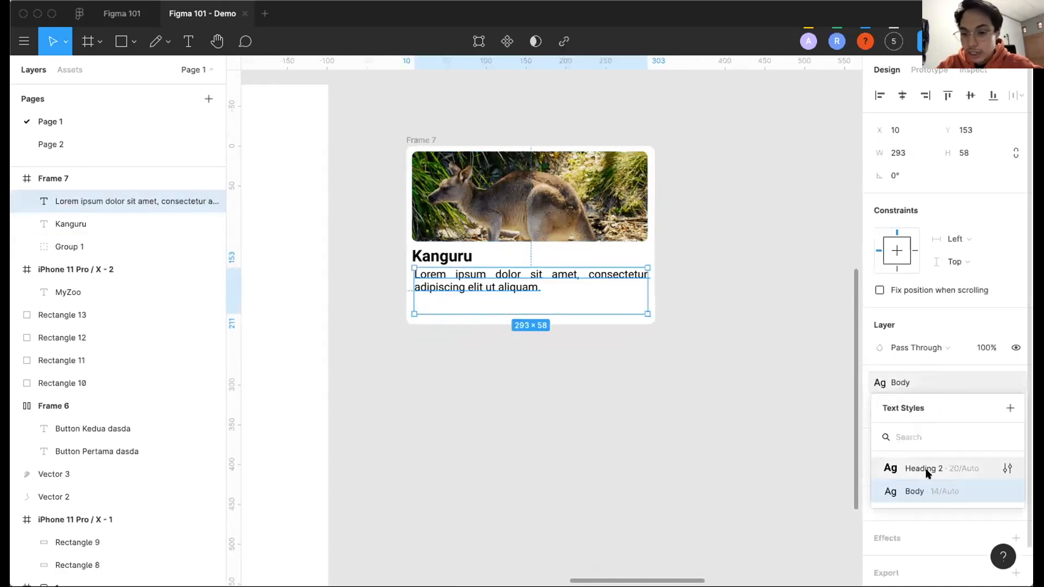
{"action": "scroll", "coordinate": [436, 326], "scroll_direction": "left", "scroll_amount": 2}
{"action": "left_click", "coordinate": [459, 360]}
{"action": "scroll", "coordinate": [458, 361], "scroll_direction": "right", "scroll_amount": 1}
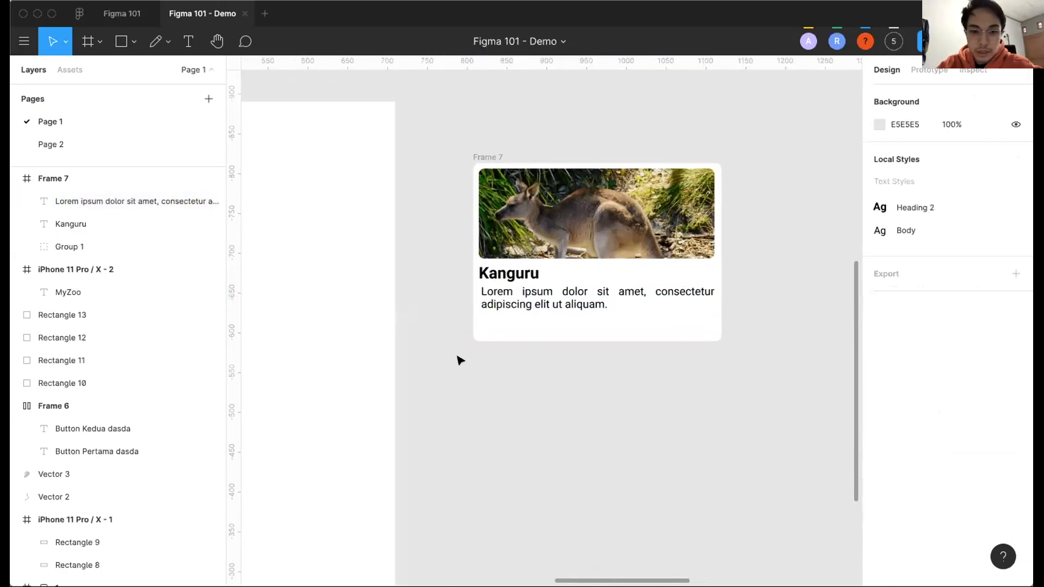
{"action": "scroll", "coordinate": [460, 360], "scroll_direction": "up", "scroll_amount": 1}
{"action": "scroll", "coordinate": [458, 361], "scroll_direction": "down", "scroll_amount": 3}
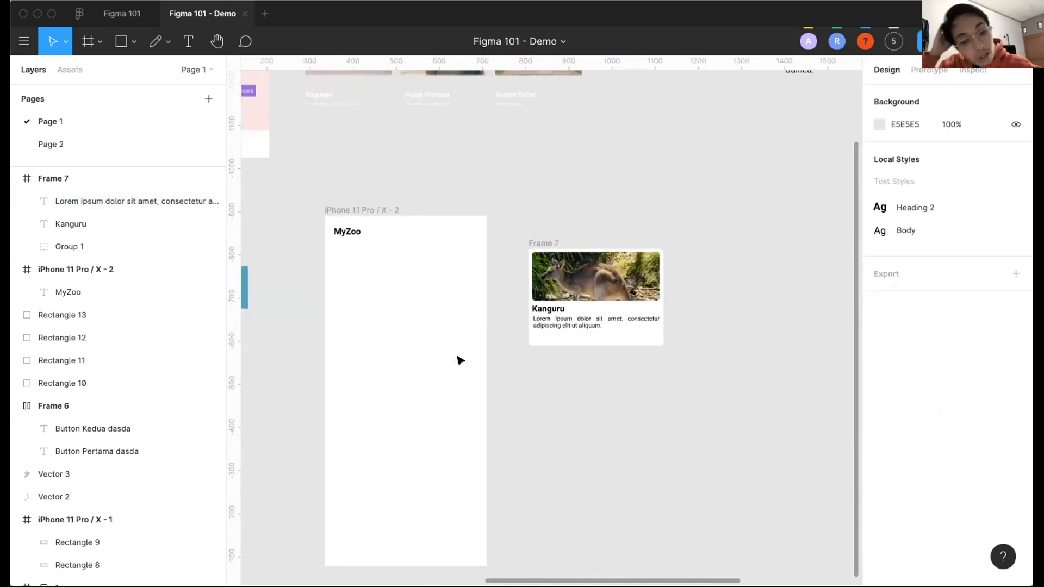
Draw a circle of about 112 × 112 on the empty canvas above the kangaroo card.
{"action": "key", "text": "o"}
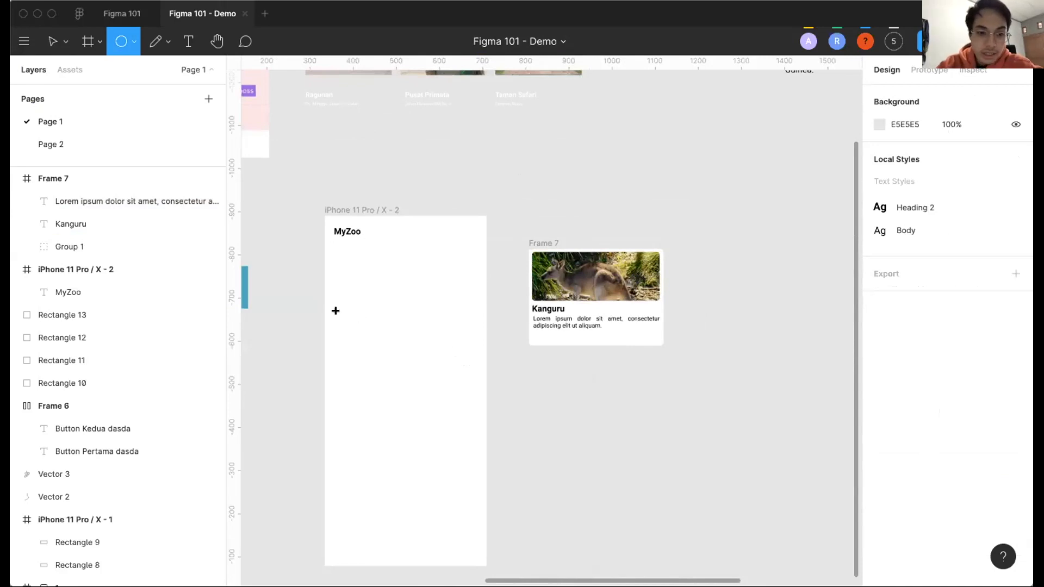
{"action": "right_click", "coordinate": [343, 261]}
{"action": "key", "text": "Escape"}
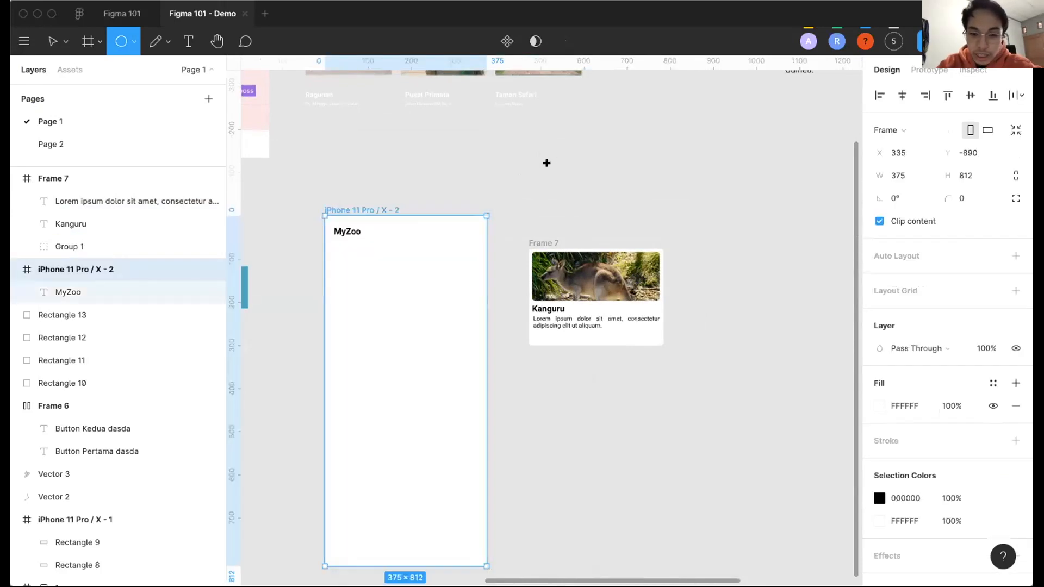
{"action": "left_click_drag", "start_coordinate": [538, 167], "coordinate": [587, 216]}
{"action": "left_click", "coordinate": [638, 177]}
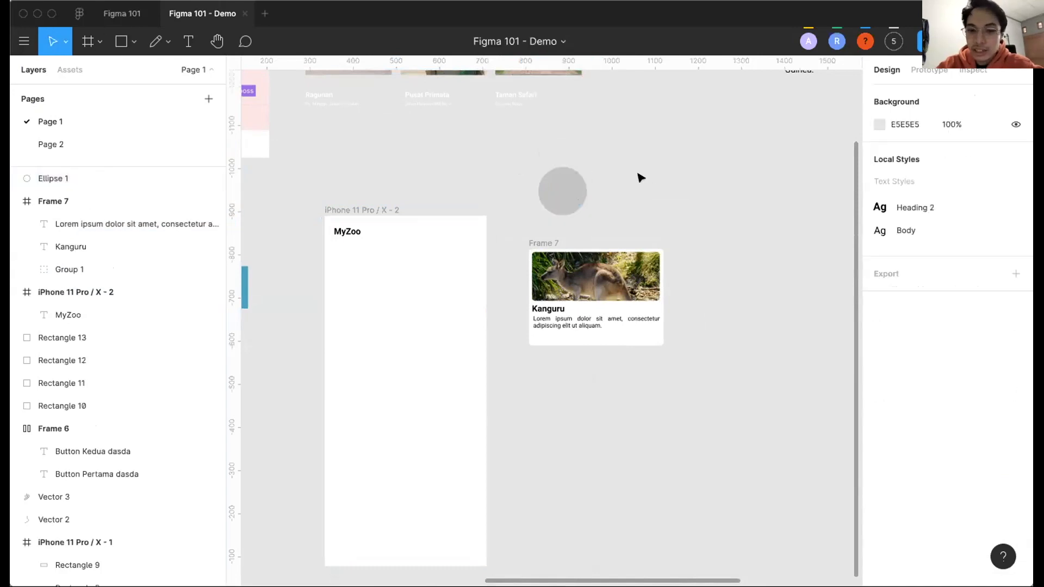
Change the circle's solid fill to green 2AAD27.
{"action": "scroll", "coordinate": [557, 170], "scroll_direction": "up", "scroll_amount": 3}
{"action": "mouse_move", "coordinate": [514, 177]}
{"action": "left_mouse_down"}
{"action": "mouse_move", "coordinate": [504, 177]}
{"action": "mouse_move", "coordinate": [516, 182]}
{"action": "left_mouse_up"}
{"action": "left_click", "coordinate": [884, 293]}
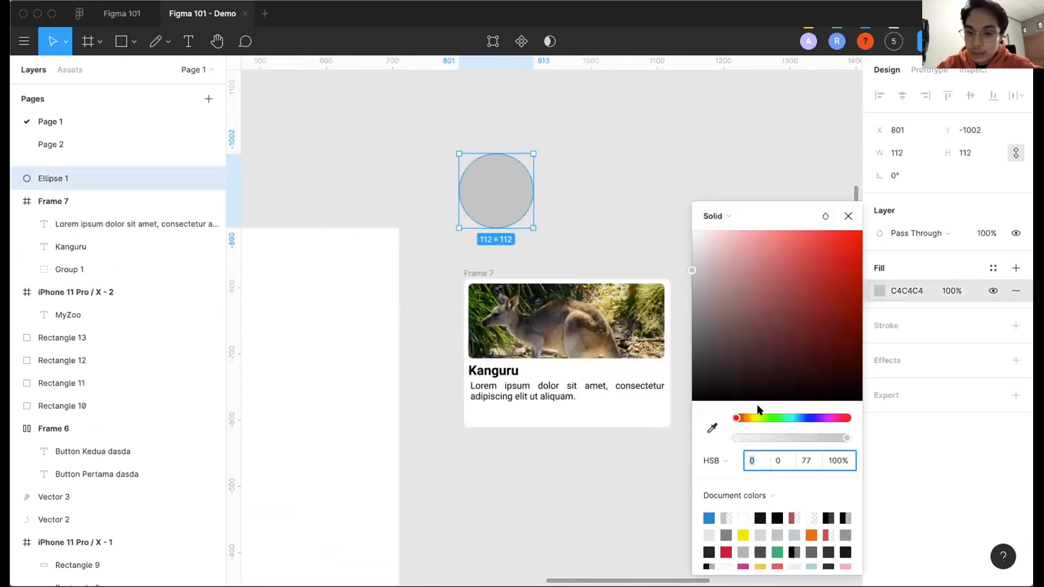
{"action": "left_click", "coordinate": [771, 417]}
{"action": "left_click_drag", "start_coordinate": [824, 289], "coordinate": [824, 288]}
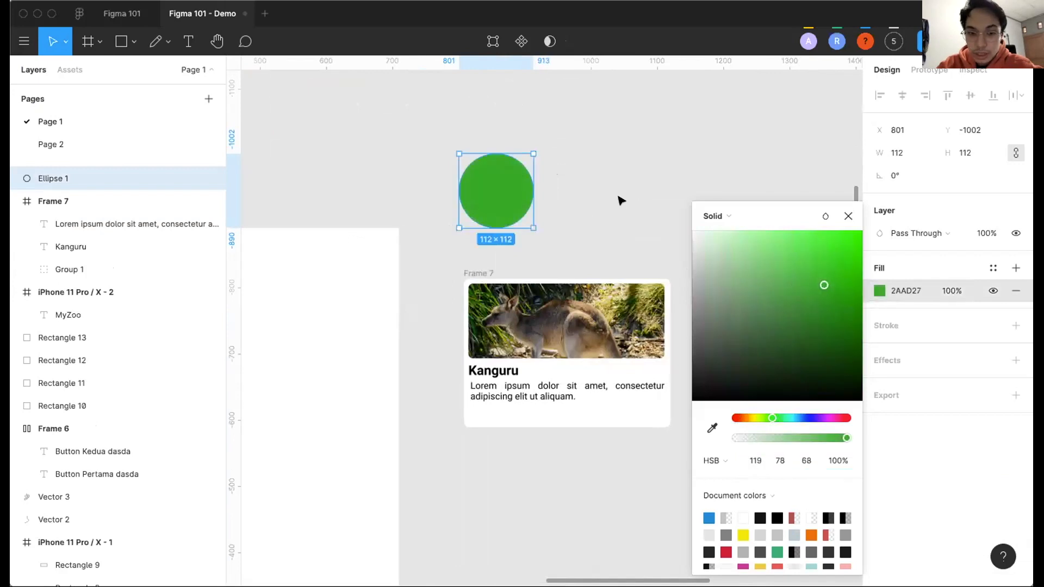
{"action": "left_click", "coordinate": [619, 198]}
Create a color style named "Primary Green" from the green circle's fill.
{"action": "left_click", "coordinate": [485, 194]}
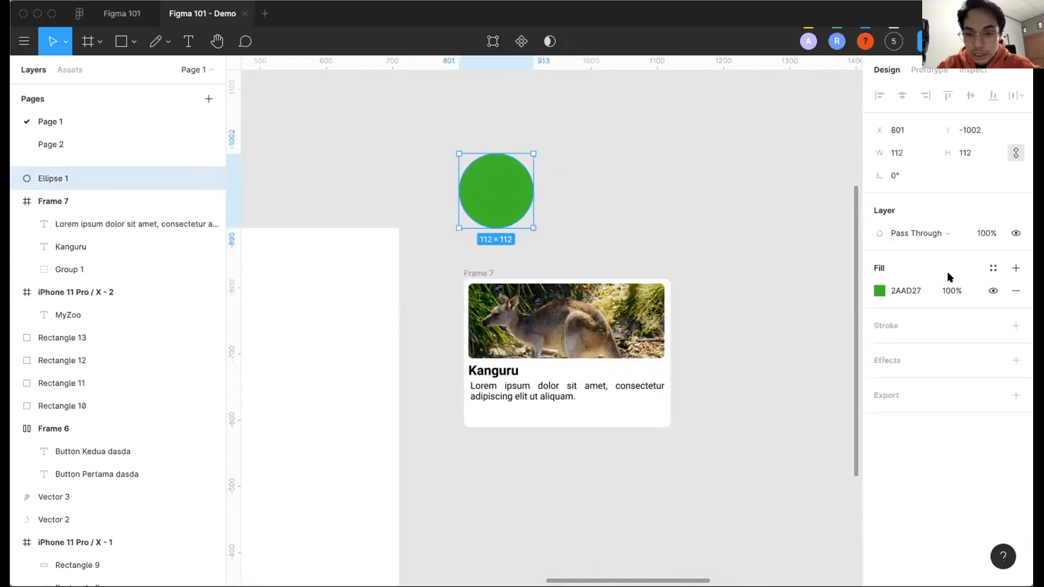
{"action": "left_click", "coordinate": [1010, 268]}
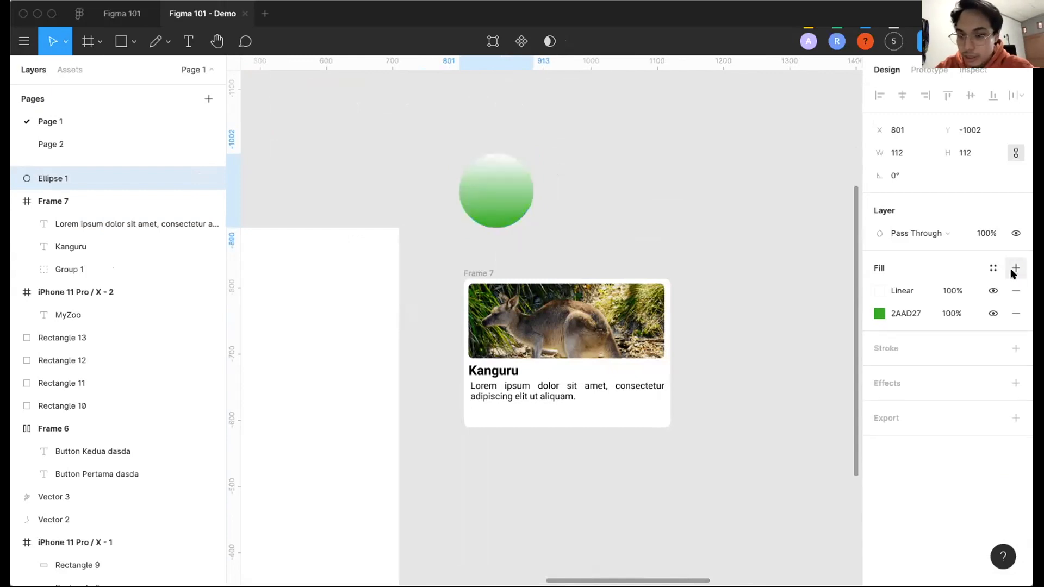
{"action": "key", "text": "super+z"}
{"action": "left_click", "coordinate": [992, 268]}
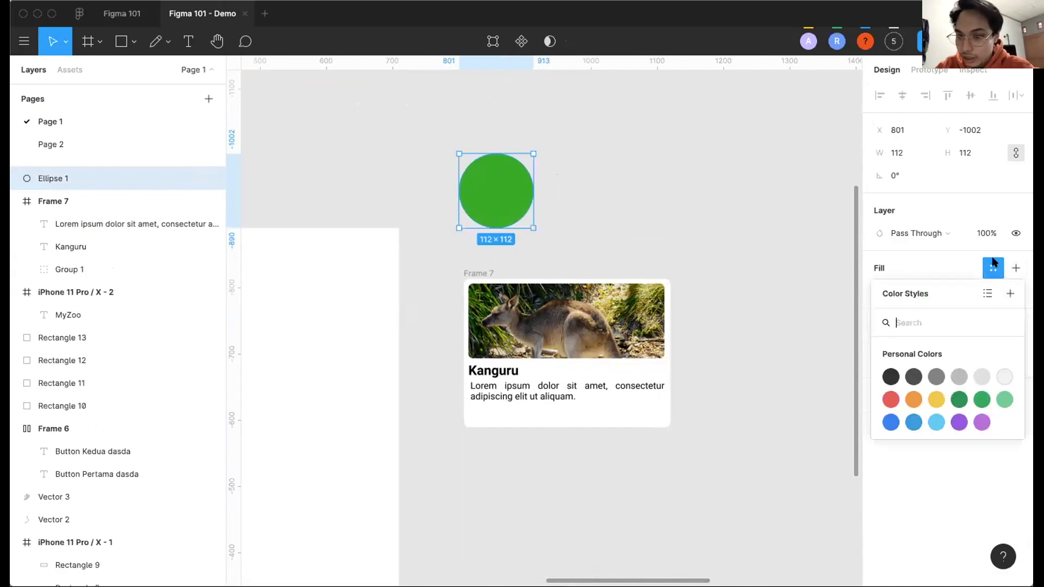
{"action": "left_click", "coordinate": [1008, 294]}
{"action": "type", "text": "Primary"}
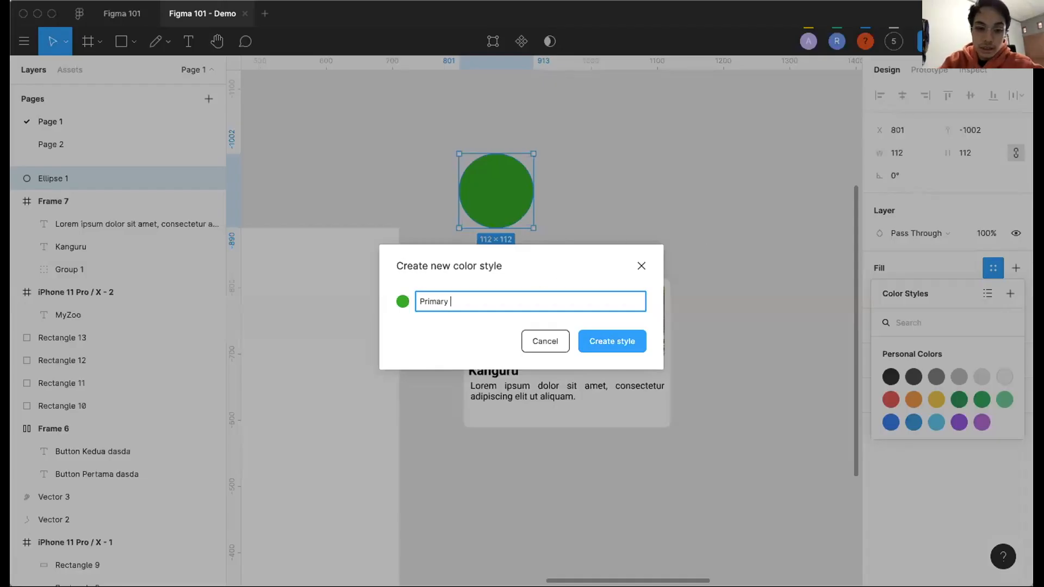
{"action": "type", "text": " Green"}
{"action": "key", "text": "Return"}
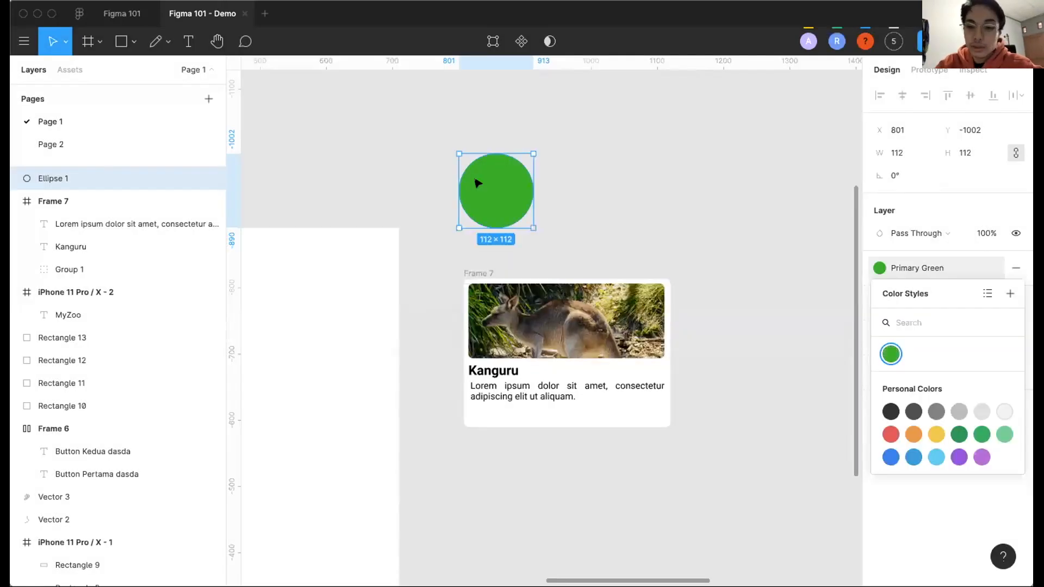
Duplicate the green circle to its right, detach the copy's color style and set its fill to pale green C2E3C1.
{"action": "left_click_drag", "start_coordinate": [505, 203], "coordinate": [605, 203]}
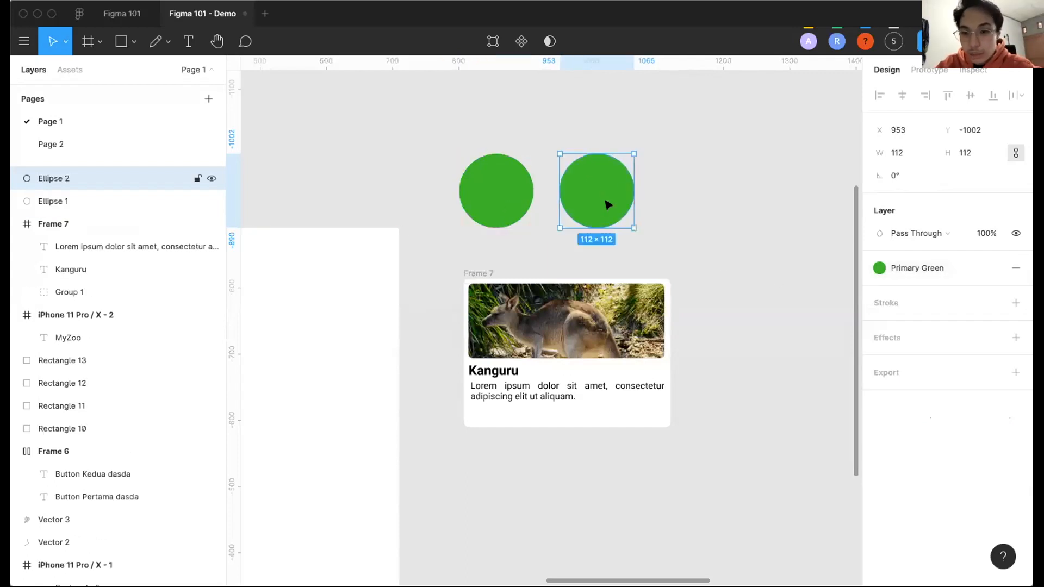
{"action": "left_click", "coordinate": [892, 266]}
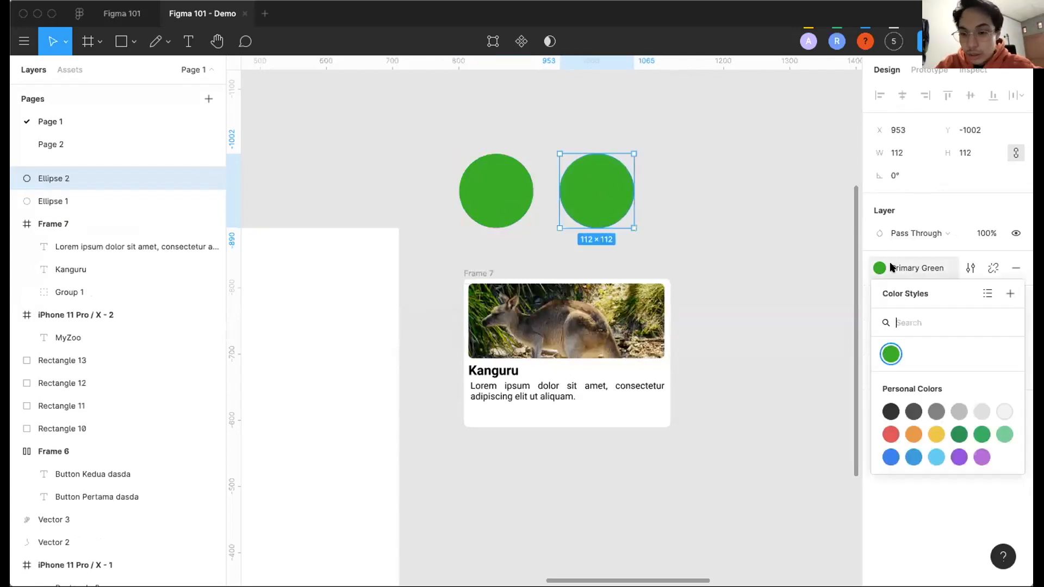
{"action": "left_click", "coordinate": [992, 268]}
{"action": "left_click", "coordinate": [882, 290]}
{"action": "left_click_drag", "start_coordinate": [761, 269], "coordinate": [710, 239]}
{"action": "left_click", "coordinate": [664, 149]}
Create a color style named "Secondary Green" from the pale green circle's fill.
{"action": "left_click", "coordinate": [610, 196]}
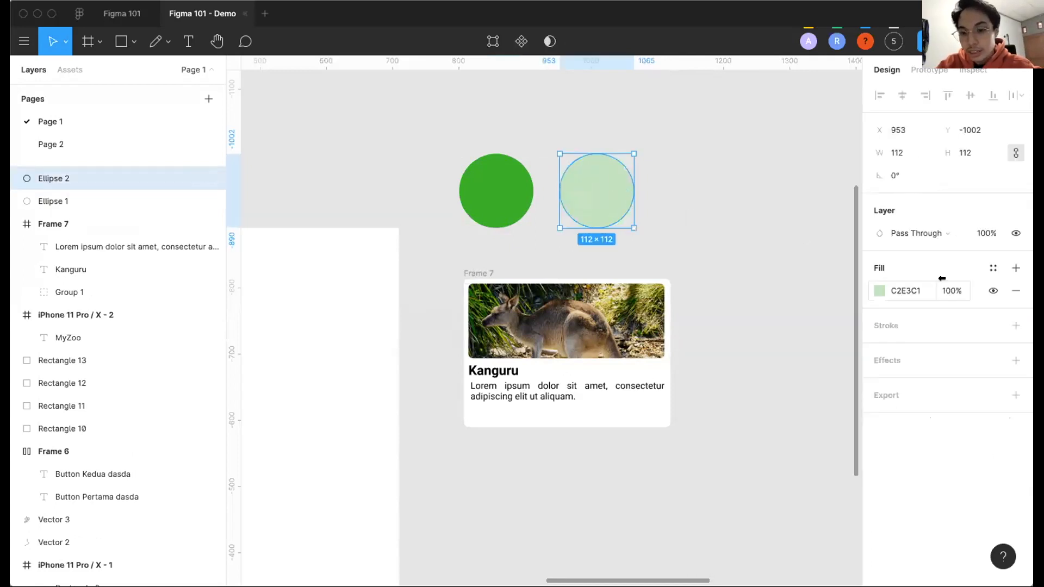
{"action": "left_click", "coordinate": [993, 268]}
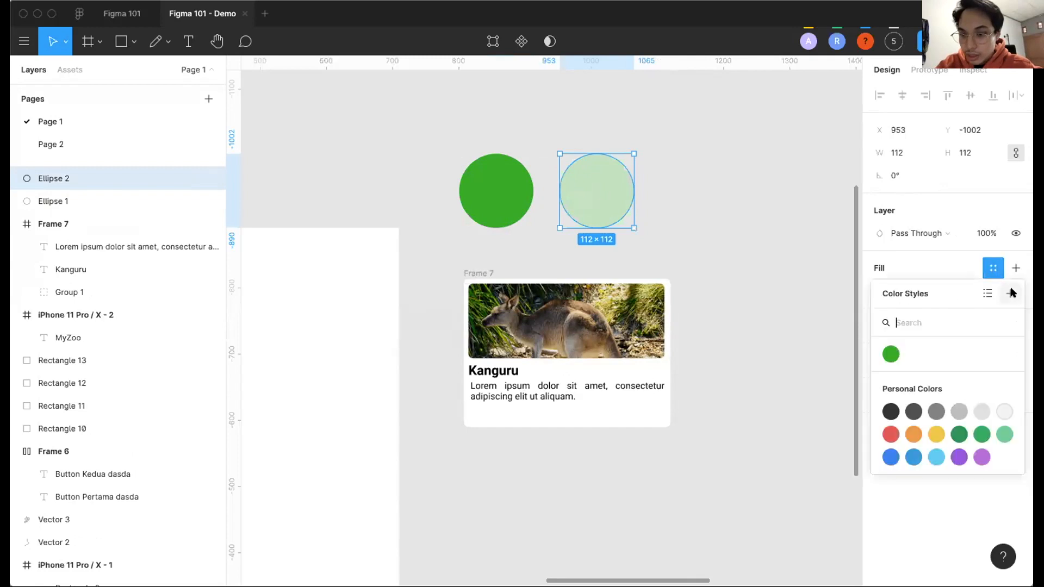
{"action": "left_click", "coordinate": [1009, 294]}
{"action": "type", "text": "Secondar"}
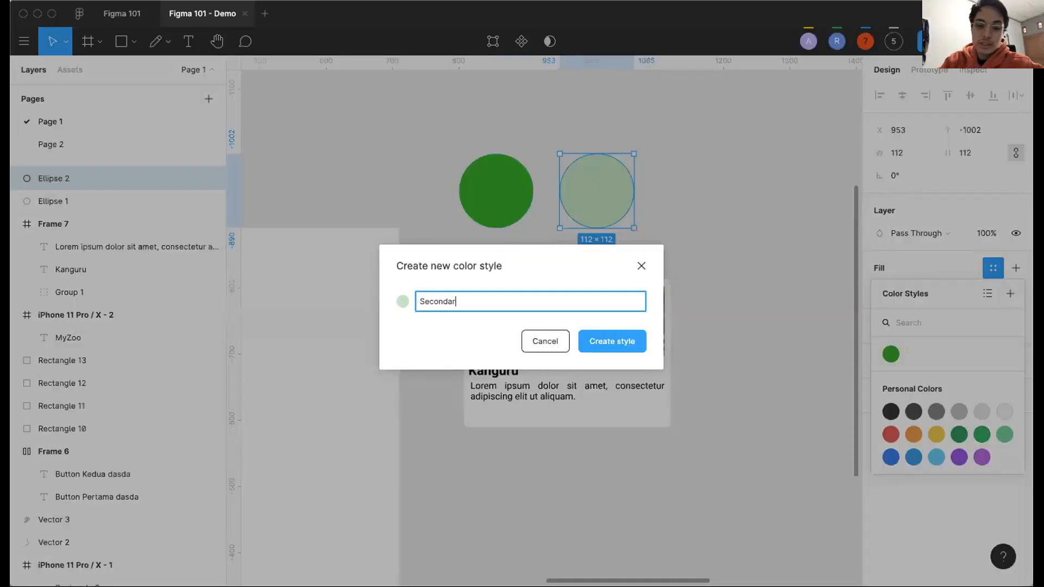
{"action": "type", "text": "y Green"}
{"action": "key", "text": "Return"}
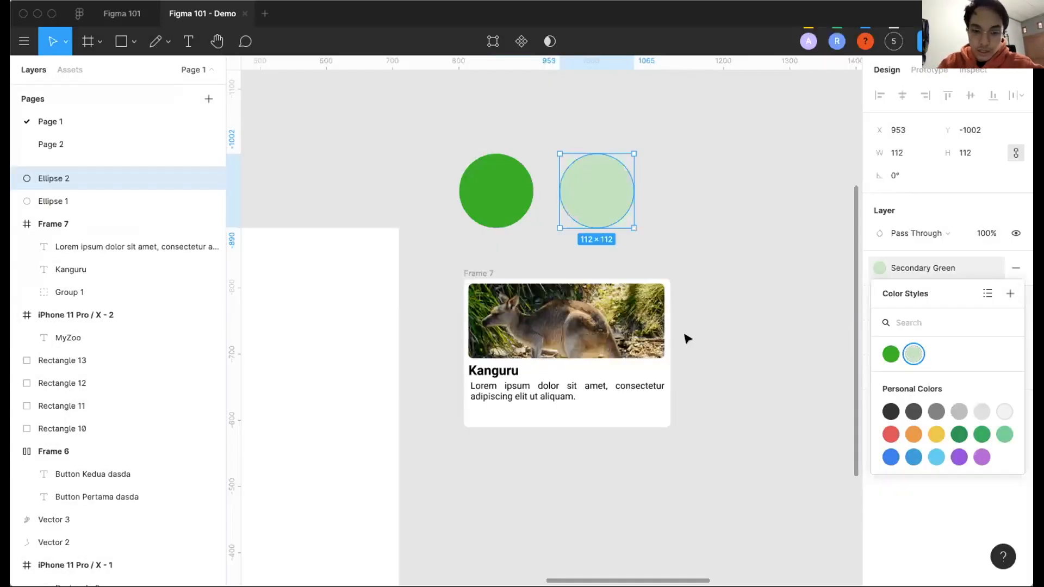
{"action": "left_click", "coordinate": [685, 337]}
{"action": "scroll", "coordinate": [685, 337], "scroll_direction": "left", "scroll_amount": 2}
{"action": "scroll", "coordinate": [686, 336], "scroll_direction": "down", "scroll_amount": 3}
{"action": "scroll", "coordinate": [685, 336], "scroll_direction": "down", "scroll_amount": 1}
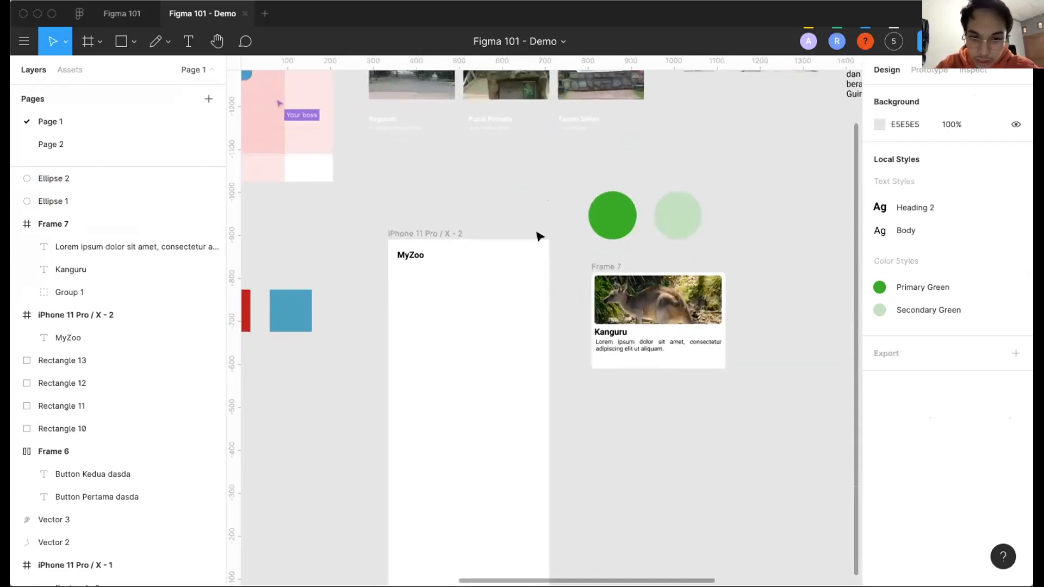
Apply the Secondary Green color style to the fill of the iPhone 11 Pro / X - 2 frame.
{"action": "scroll", "coordinate": [537, 236], "scroll_direction": "right", "scroll_amount": 2}
{"action": "scroll", "coordinate": [537, 235], "scroll_direction": "up", "scroll_amount": 3}
{"action": "scroll", "coordinate": [537, 236], "scroll_direction": "left", "scroll_amount": 3}
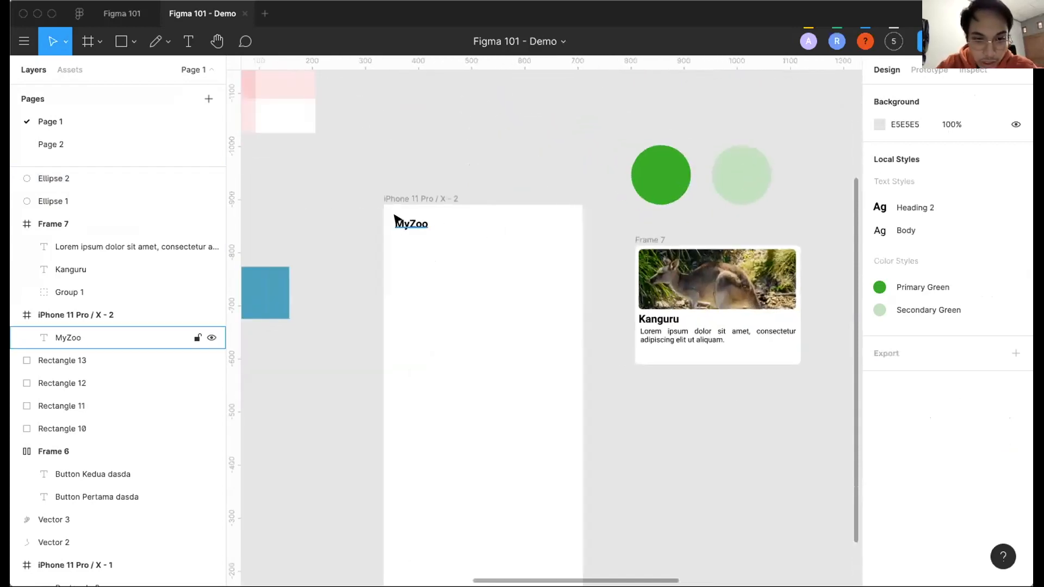
{"action": "left_click", "coordinate": [422, 215]}
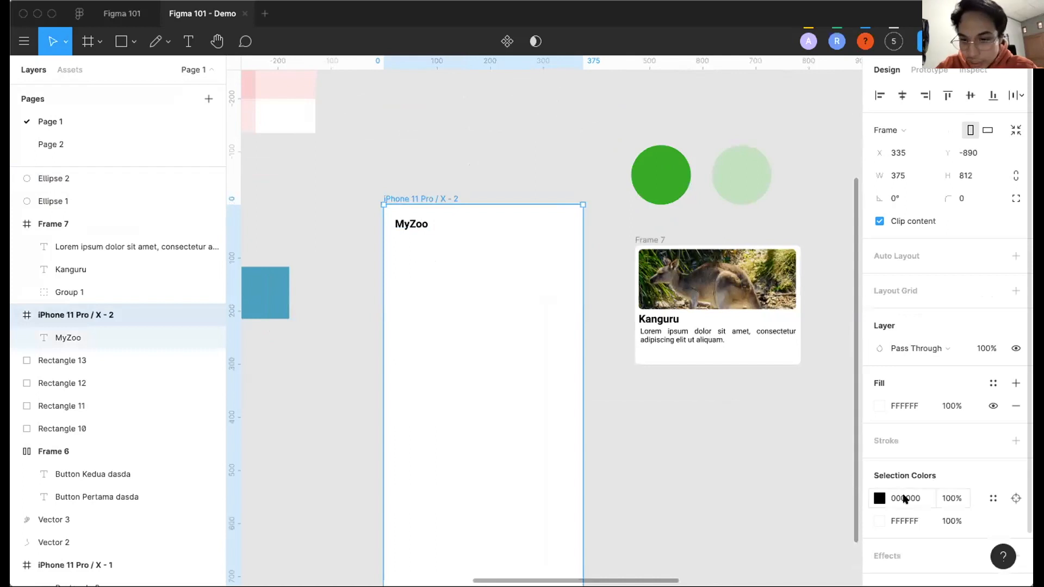
{"action": "scroll", "coordinate": [891, 497], "scroll_direction": "down", "scroll_amount": 2}
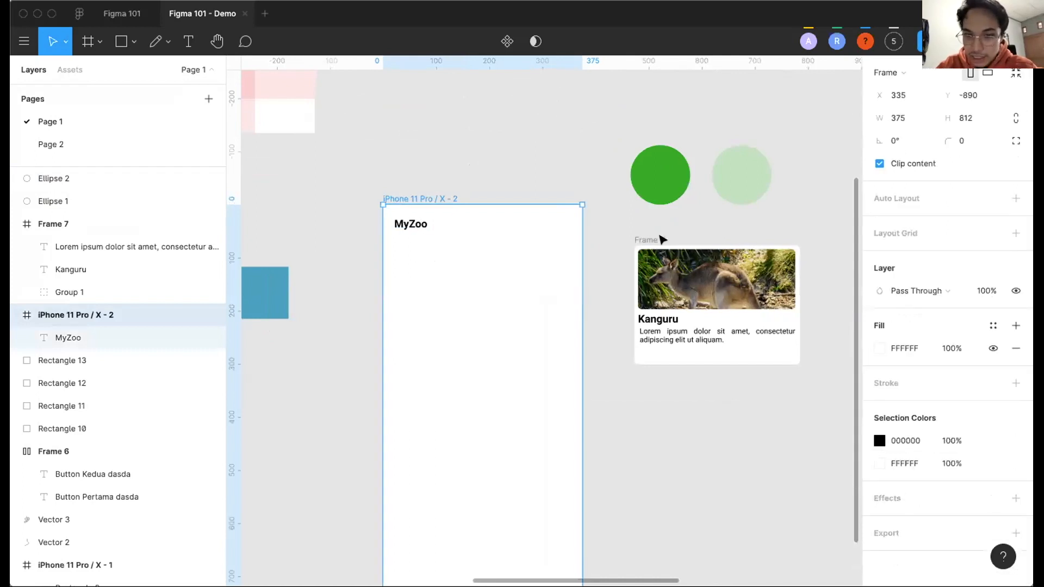
{"action": "scroll", "coordinate": [662, 239], "scroll_direction": "right", "scroll_amount": 2}
{"action": "left_click", "coordinate": [992, 325]}
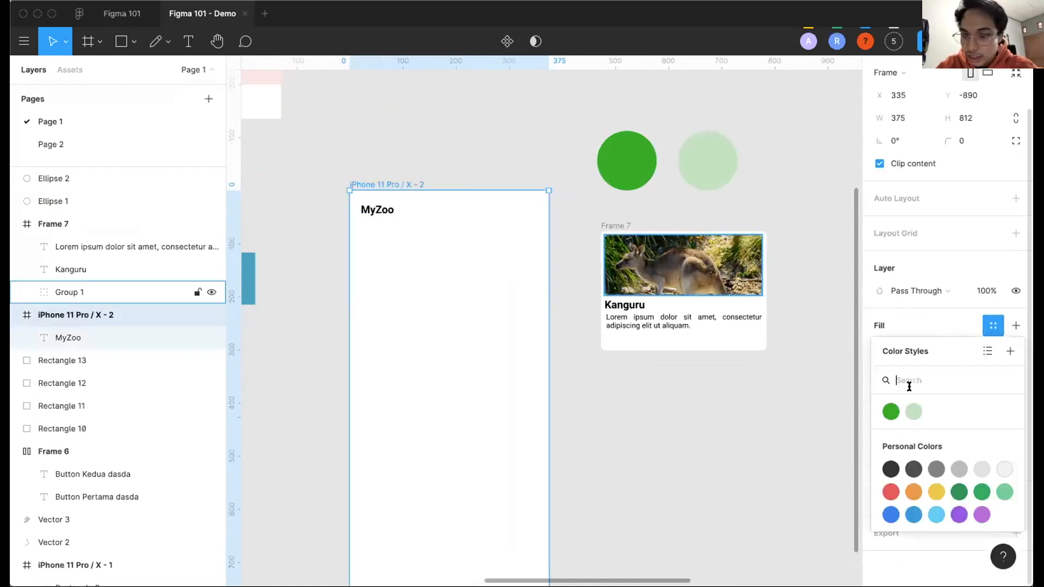
{"action": "left_click", "coordinate": [913, 410]}
{"action": "left_click", "coordinate": [726, 363]}
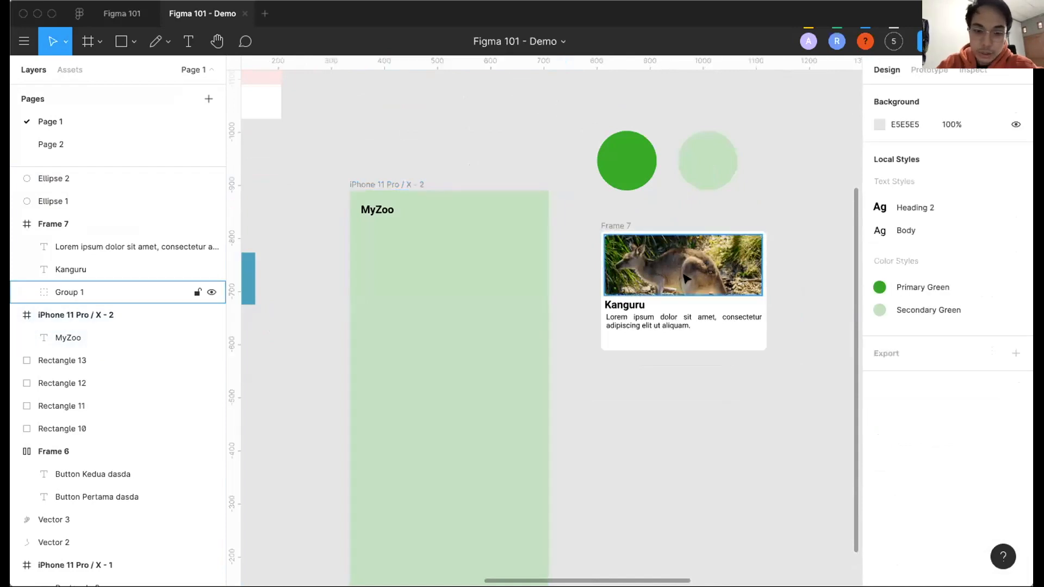
Extend the kangaroo card frame downward to make room for a button below the description.
{"action": "left_click", "coordinate": [618, 226]}
{"action": "scroll", "coordinate": [609, 217], "scroll_direction": "right", "scroll_amount": 2}
{"action": "scroll", "coordinate": [609, 217], "scroll_direction": "down", "scroll_amount": 1}
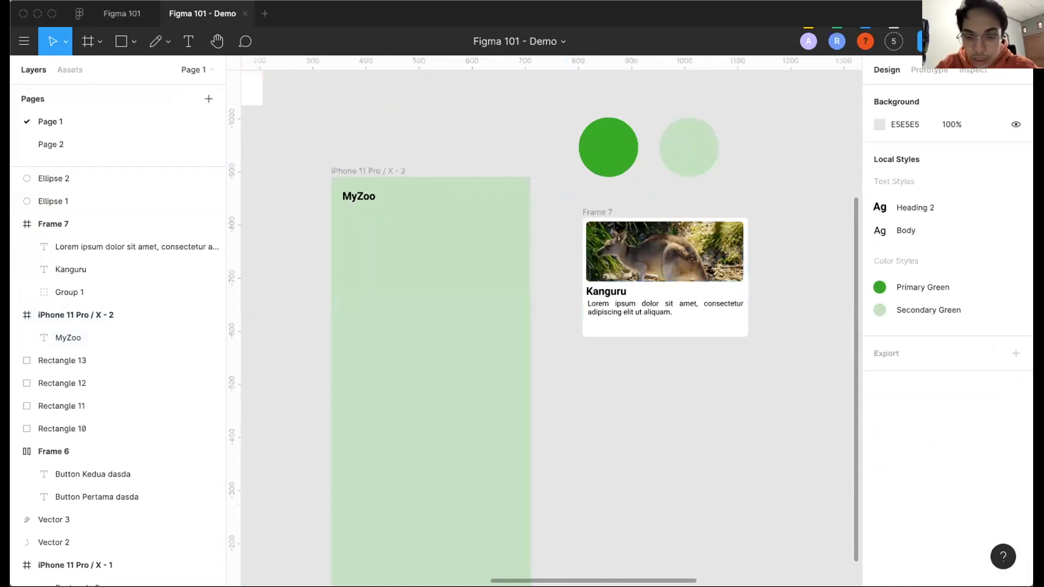
{"action": "left_click", "coordinate": [707, 323]}
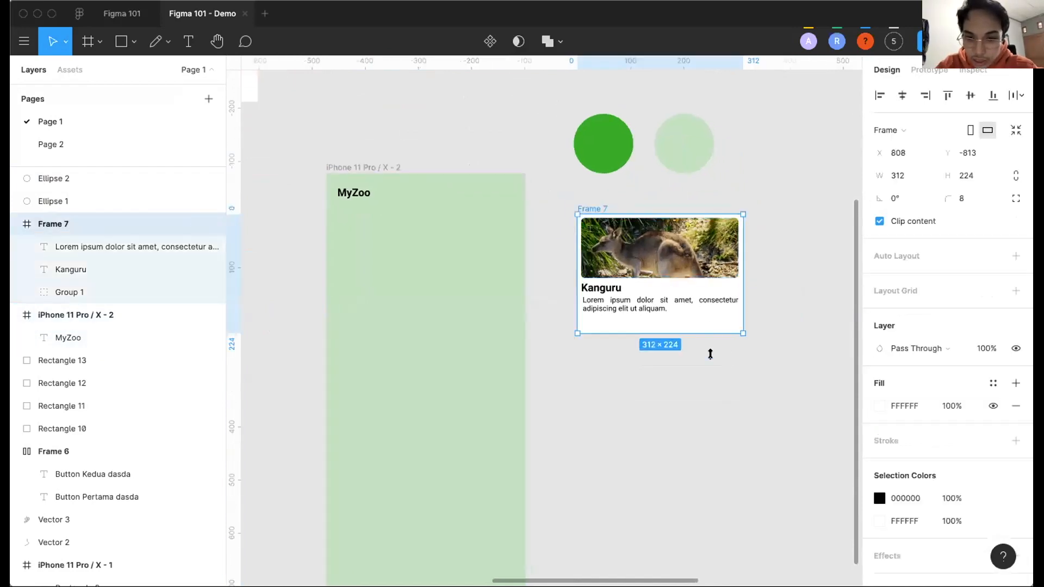
{"action": "left_click", "coordinate": [781, 325]}
{"action": "scroll", "coordinate": [750, 320], "scroll_direction": "right", "scroll_amount": 3}
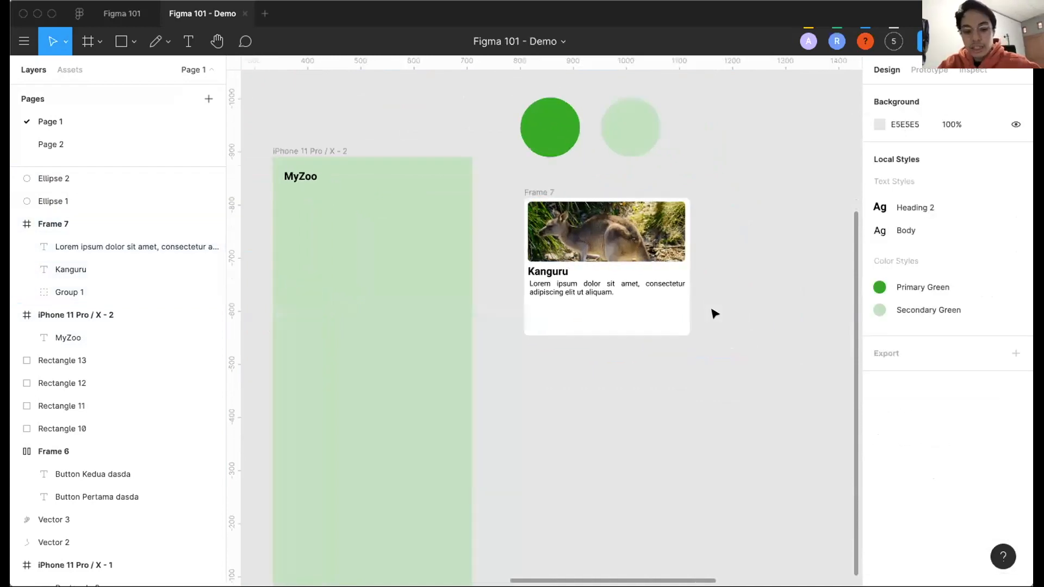
{"action": "scroll", "coordinate": [715, 314], "scroll_direction": "up", "scroll_amount": 3}
{"action": "key", "text": "r"}
{"action": "left_click_drag", "start_coordinate": [551, 305], "coordinate": [673, 336]}
{"action": "left_click", "coordinate": [719, 295]}
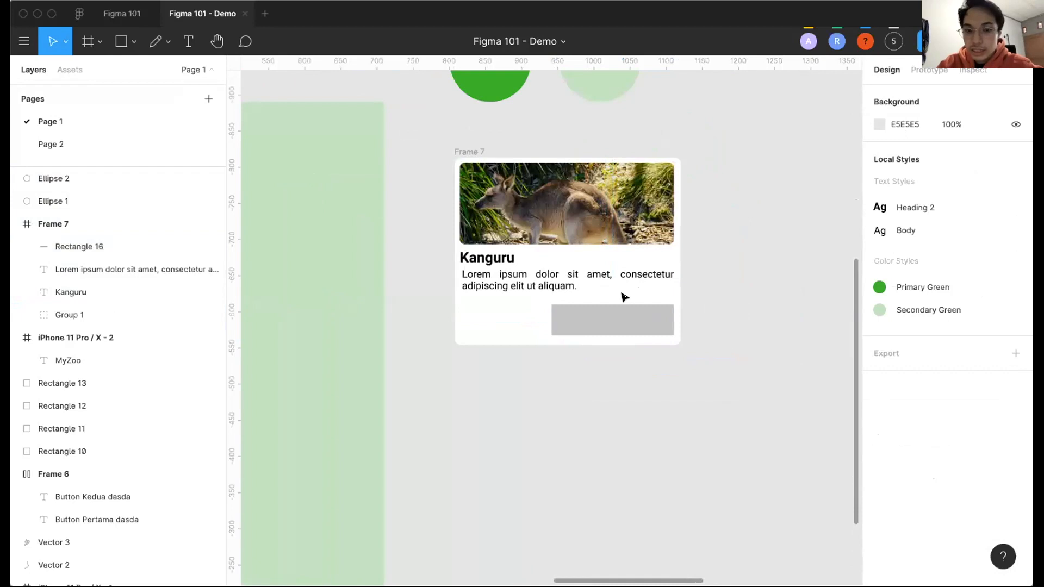
{"action": "scroll", "coordinate": [624, 296], "scroll_direction": "up", "scroll_amount": 2}
{"action": "left_click", "coordinate": [625, 324]}
{"action": "scroll", "coordinate": [576, 319], "scroll_direction": "right", "scroll_amount": 2}
{"action": "scroll", "coordinate": [434, 302], "scroll_direction": "up", "scroll_amount": 3}
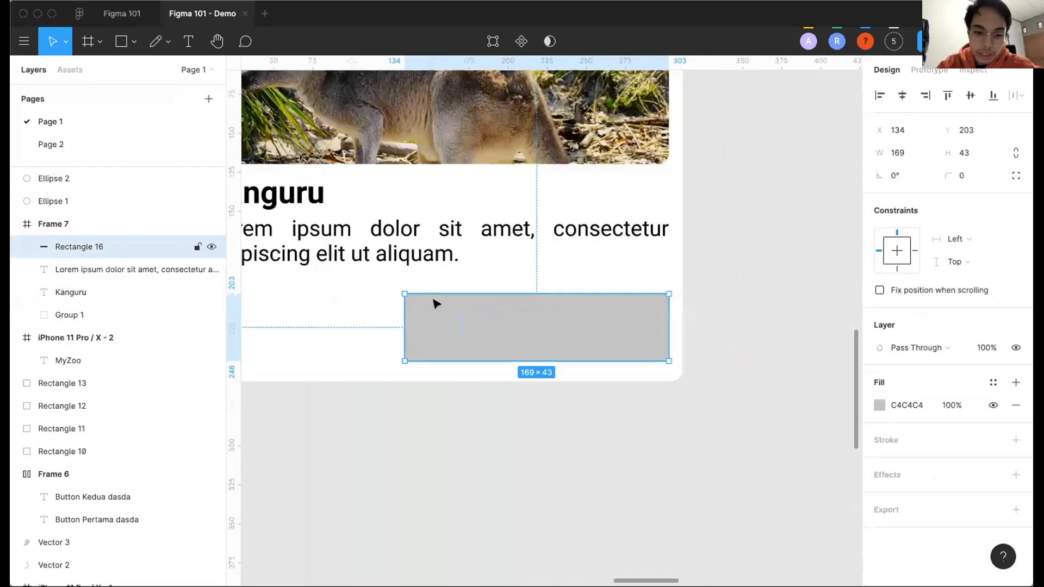
{"action": "scroll", "coordinate": [402, 299], "scroll_direction": "up", "scroll_amount": 3}
{"action": "scroll", "coordinate": [449, 215], "scroll_direction": "up", "scroll_amount": 2}
{"action": "scroll", "coordinate": [449, 214], "scroll_direction": "down", "scroll_amount": 3}
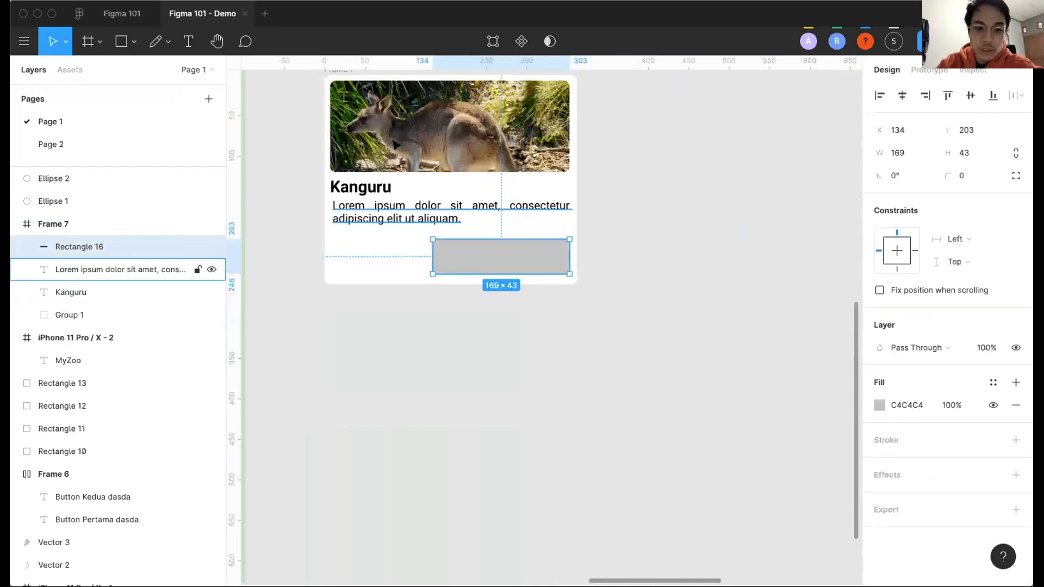
{"action": "scroll", "coordinate": [438, 271], "scroll_direction": "up", "scroll_amount": 3}
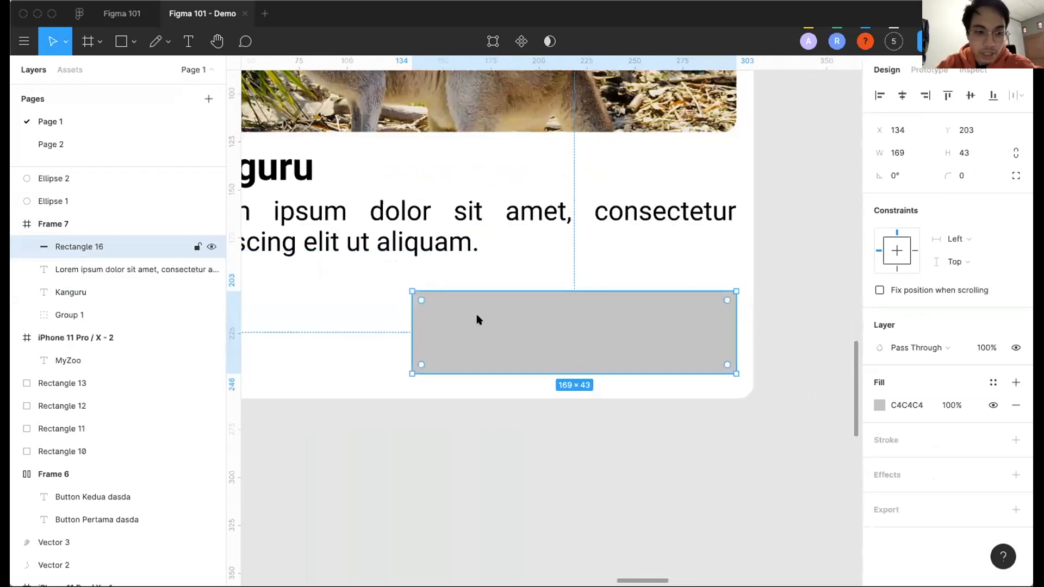
{"action": "mouse_move", "coordinate": [419, 292]}
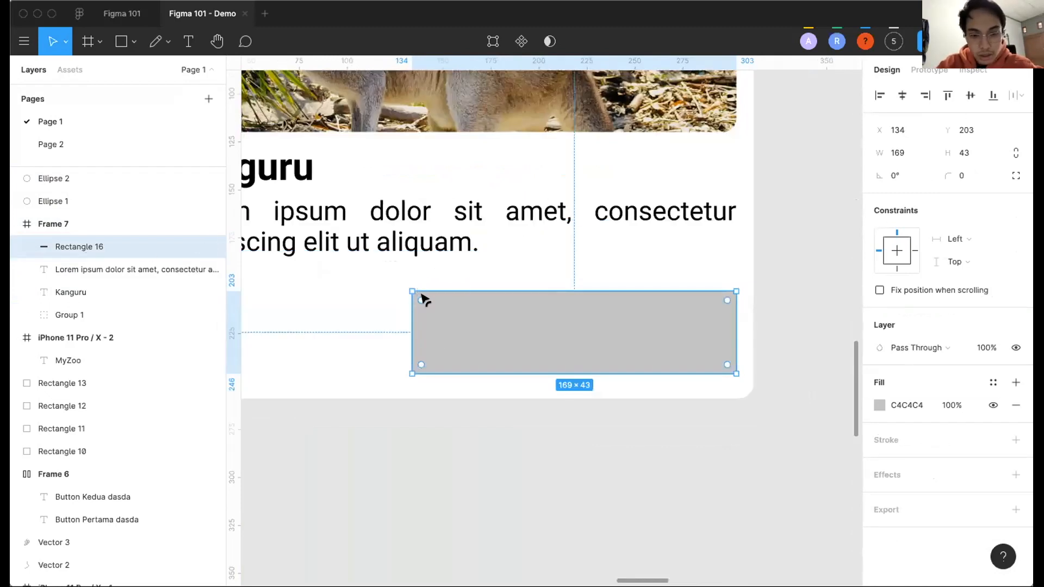
{"action": "key", "text": "Delete"}
Draw a separate button frame of about 162 × 44 on the canvas beside the kangaroo card.
{"action": "scroll", "coordinate": [243, 495], "scroll_direction": "down", "scroll_amount": 3}
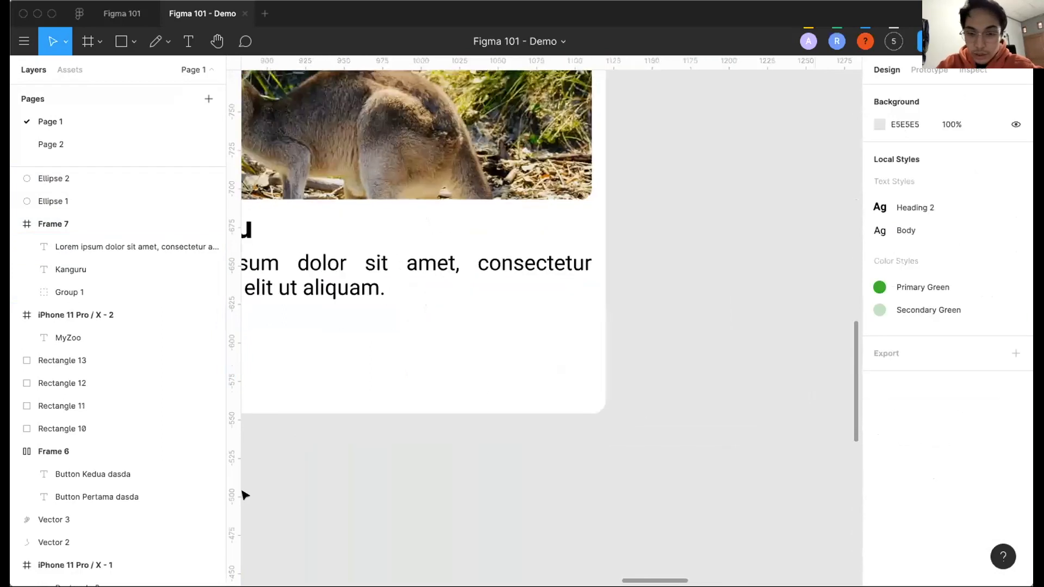
{"action": "key", "text": "f"}
{"action": "left_click_drag", "start_coordinate": [563, 262], "coordinate": [665, 328]}
{"action": "left_click_drag", "start_coordinate": [733, 337], "coordinate": [812, 329]}
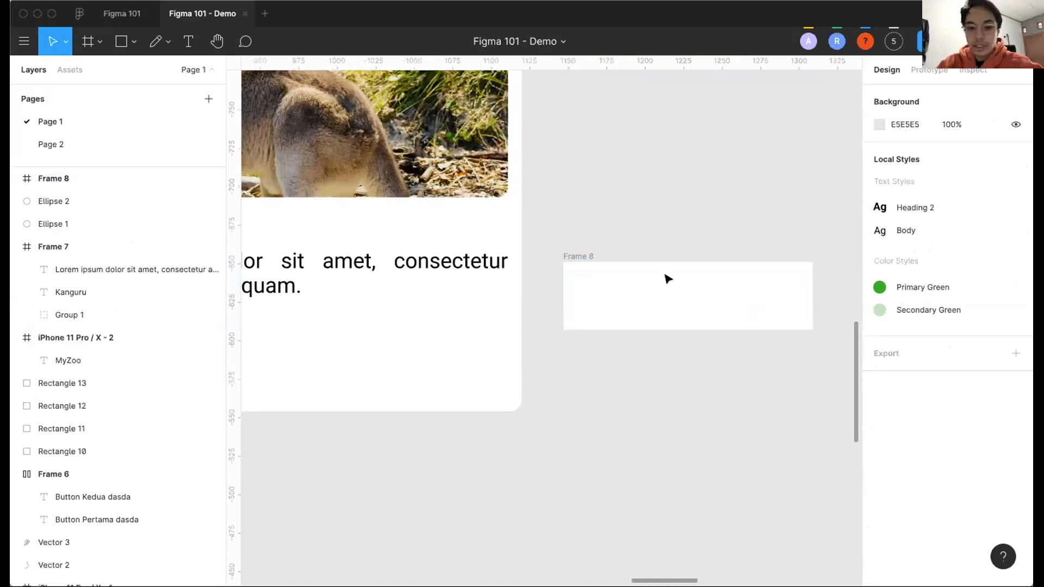
Set the new button frame's corner radius to 8.
{"action": "scroll", "coordinate": [565, 260], "scroll_direction": "up", "scroll_amount": 3}
{"action": "left_click", "coordinate": [979, 193]}
{"action": "key", "text": "Return"}
{"action": "scroll", "coordinate": [664, 156], "scroll_direction": "right", "scroll_amount": 3}
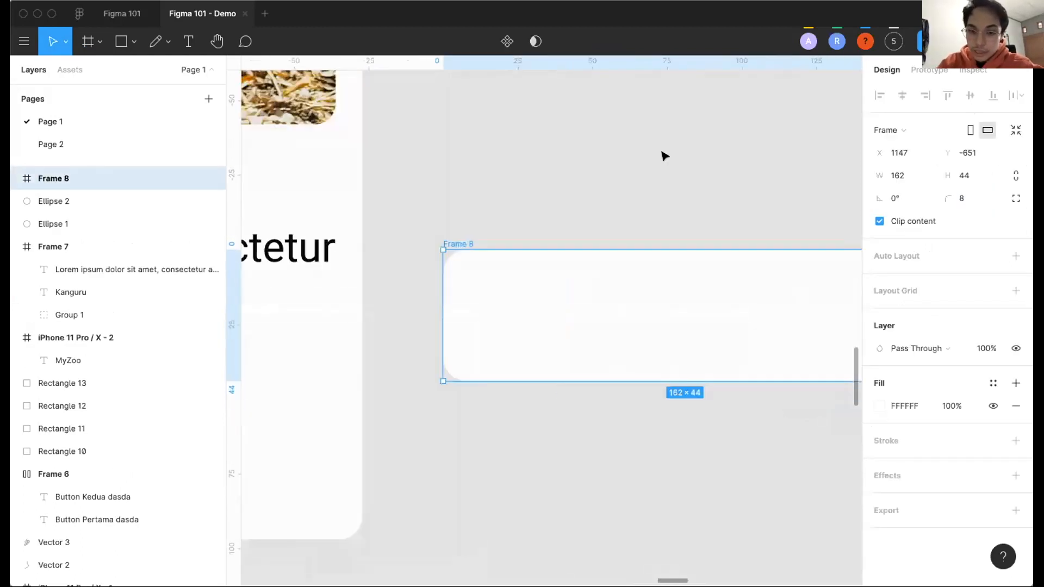
{"action": "left_click", "coordinate": [662, 156]}
Add the text "Lihat lebih lanjut" inside the button frame.
{"action": "key", "text": "t"}
{"action": "key", "text": "v"}
{"action": "scroll", "coordinate": [630, 301], "scroll_direction": "down", "scroll_amount": 5}
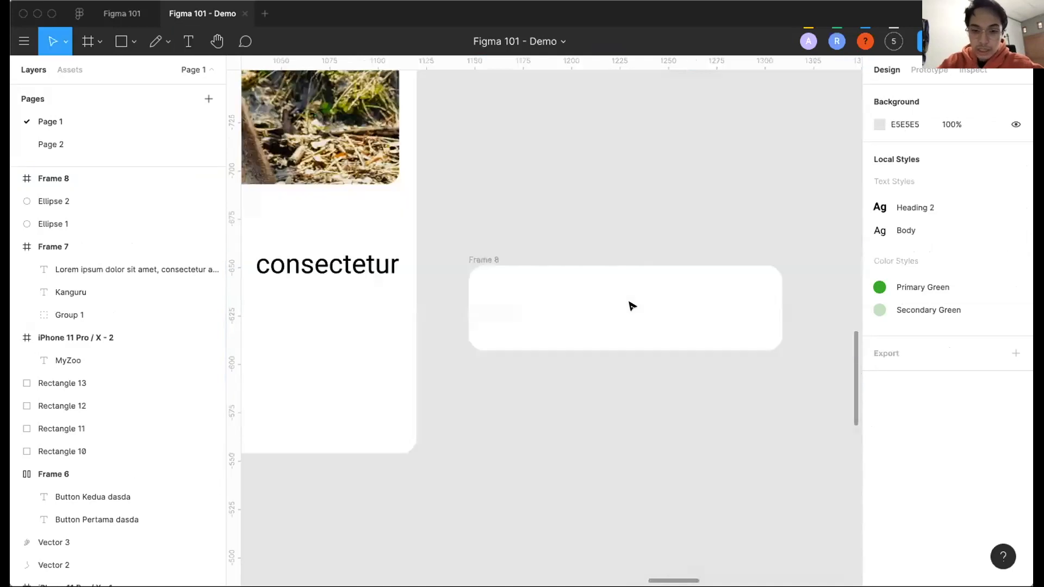
{"action": "key", "text": "t"}
{"action": "left_click", "coordinate": [596, 299]}
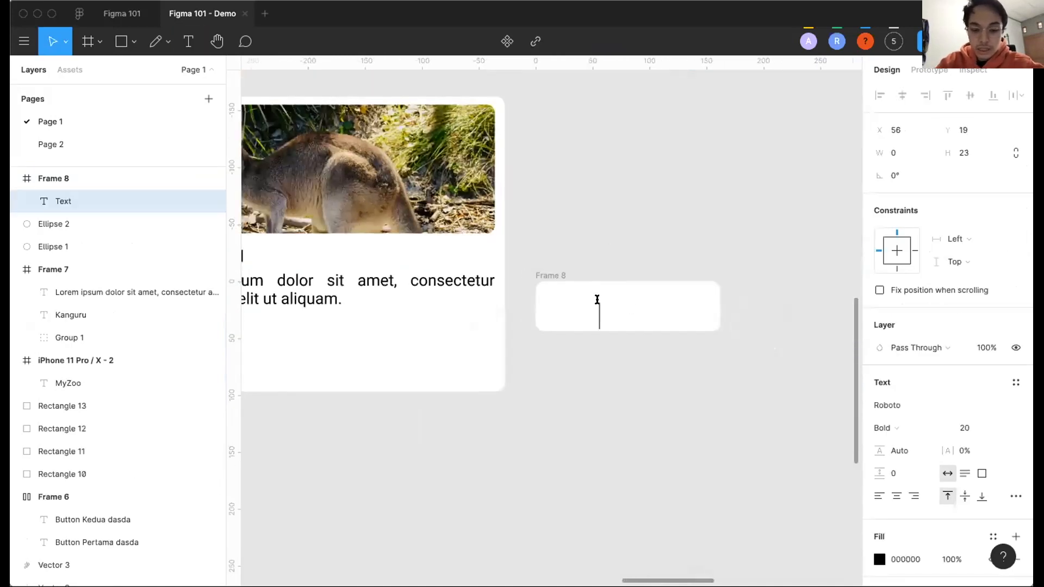
{"action": "type", "text": "Lih"}
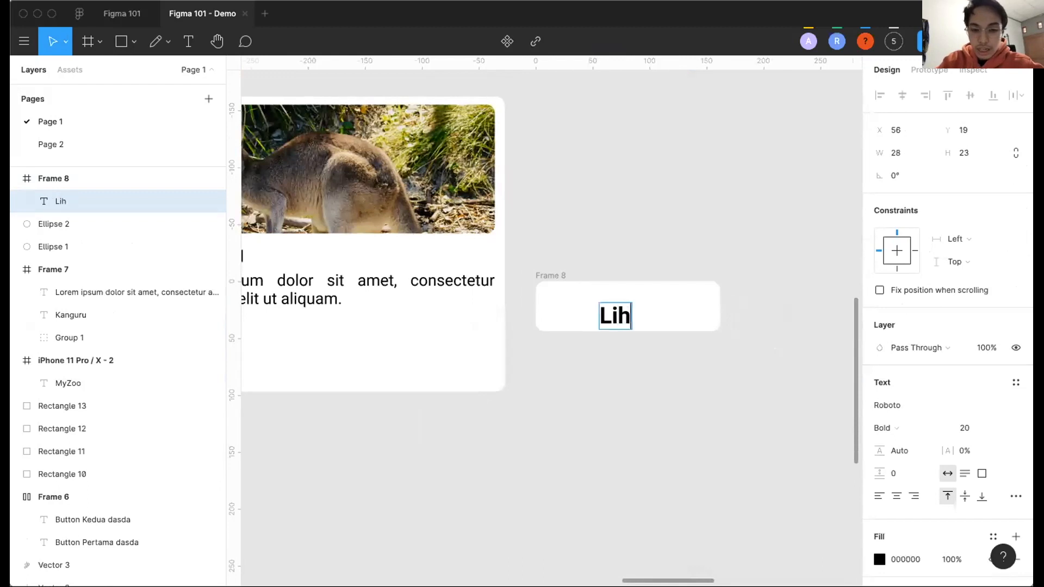
{"action": "type", "text": "at Lebih"}
{"action": "key", "text": "BackSpace"}
{"action": "key", "text": "BackSpace"}
{"action": "key", "text": "BackSpace"}
{"action": "key", "text": "BackSpace"}
{"action": "key", "text": "BackSpace"}
{"action": "type", "text": "lebi"}
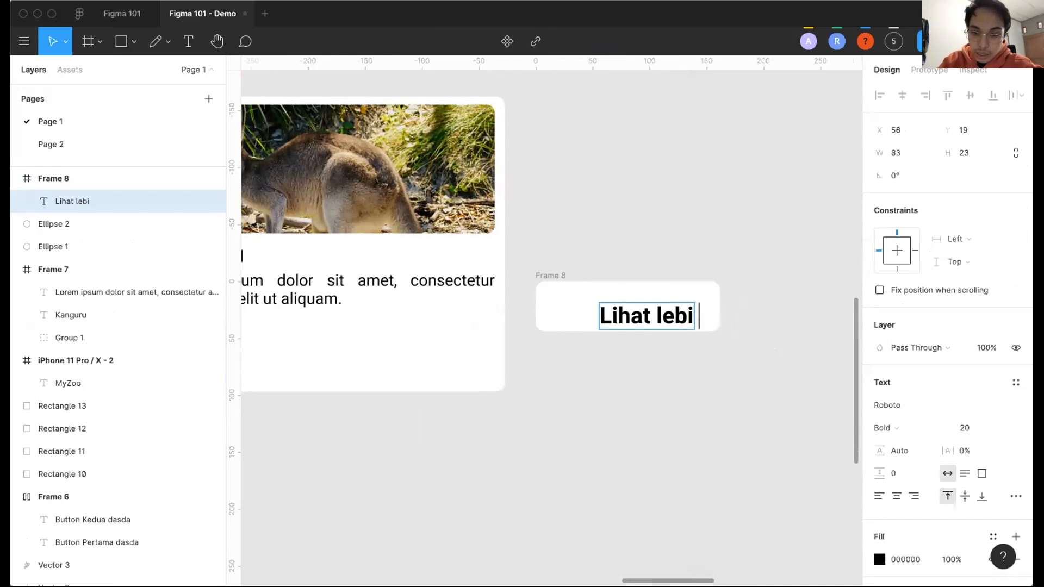
{"action": "type", "text": "h lanjut"}
Apply the Body text style to the button label and center the label within its frame.
{"action": "key", "text": "super+a"}
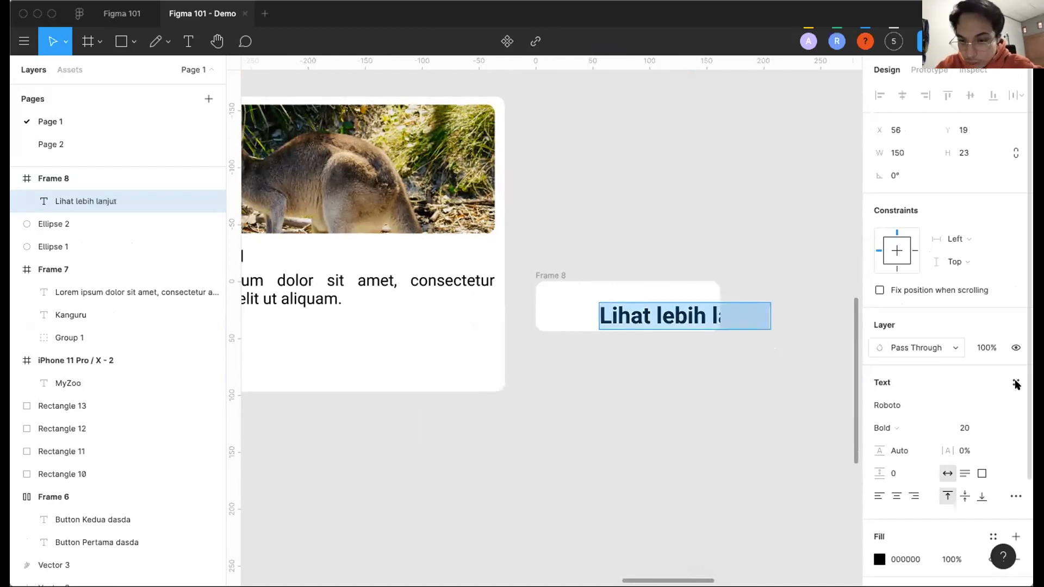
{"action": "left_click", "coordinate": [1016, 382]}
{"action": "left_click", "coordinate": [933, 489]}
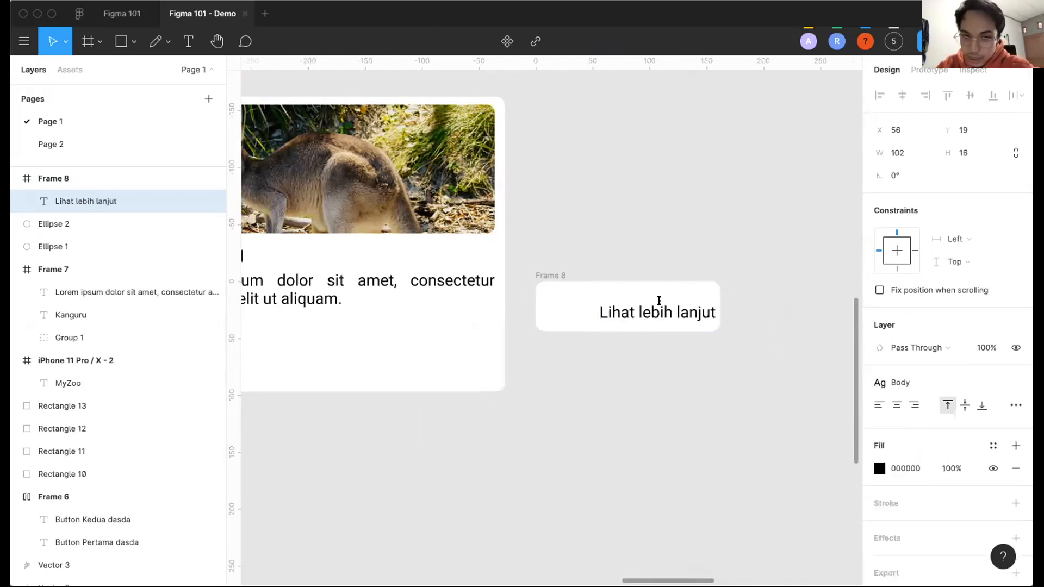
{"action": "key", "text": "Escape"}
{"action": "left_click_drag", "start_coordinate": [659, 311], "coordinate": [632, 304]}
{"action": "left_click", "coordinate": [659, 354]}
Fill the button frame with the green 2AAD27 sampled from the primary green circle.
{"action": "left_click", "coordinate": [549, 275]}
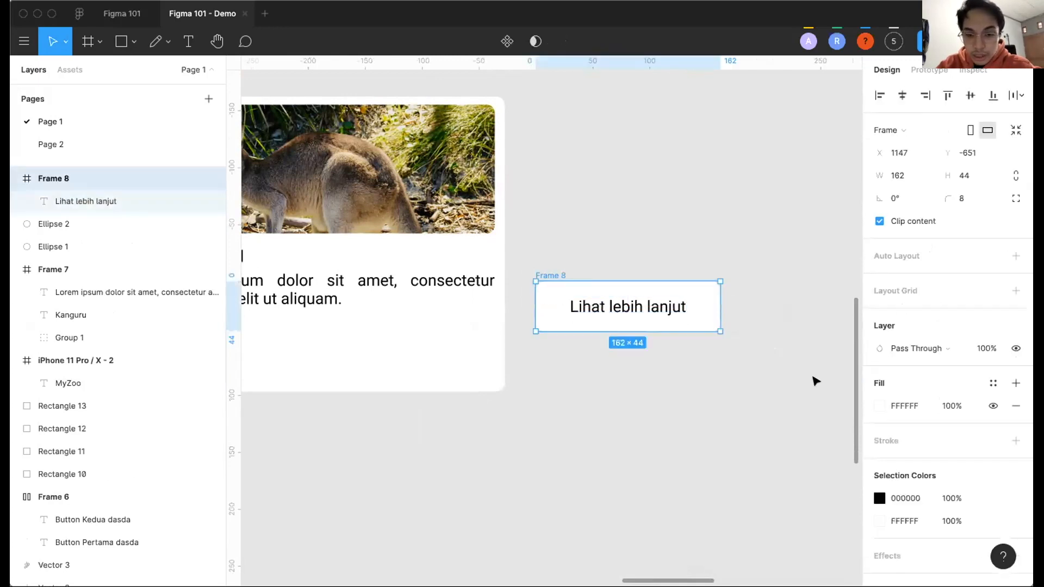
{"action": "scroll", "coordinate": [886, 377], "scroll_direction": "down", "scroll_amount": 1}
{"action": "left_click", "coordinate": [879, 365]}
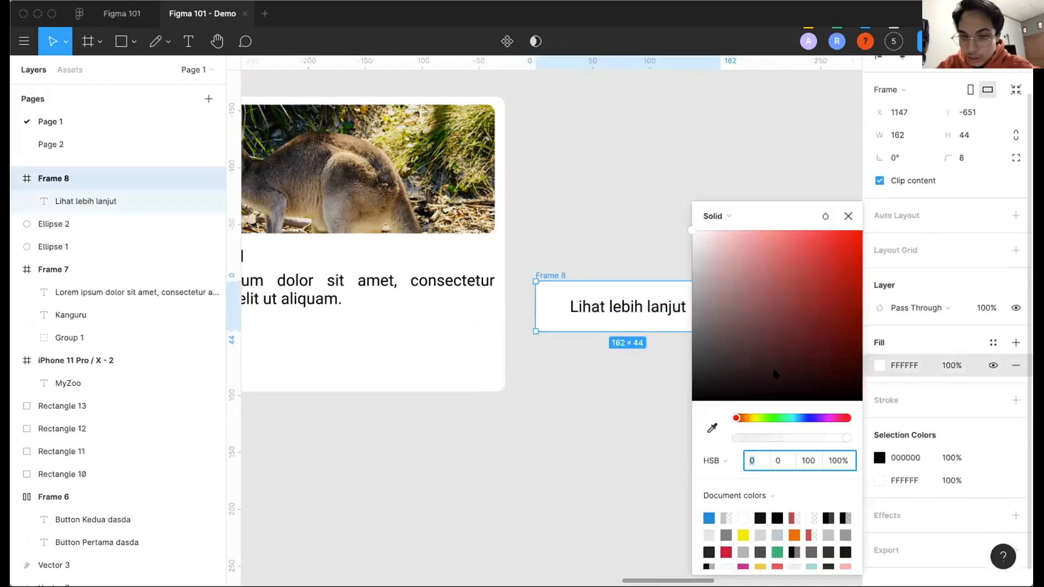
{"action": "left_click", "coordinate": [709, 426]}
{"action": "scroll", "coordinate": [587, 339], "scroll_direction": "down", "scroll_amount": 5}
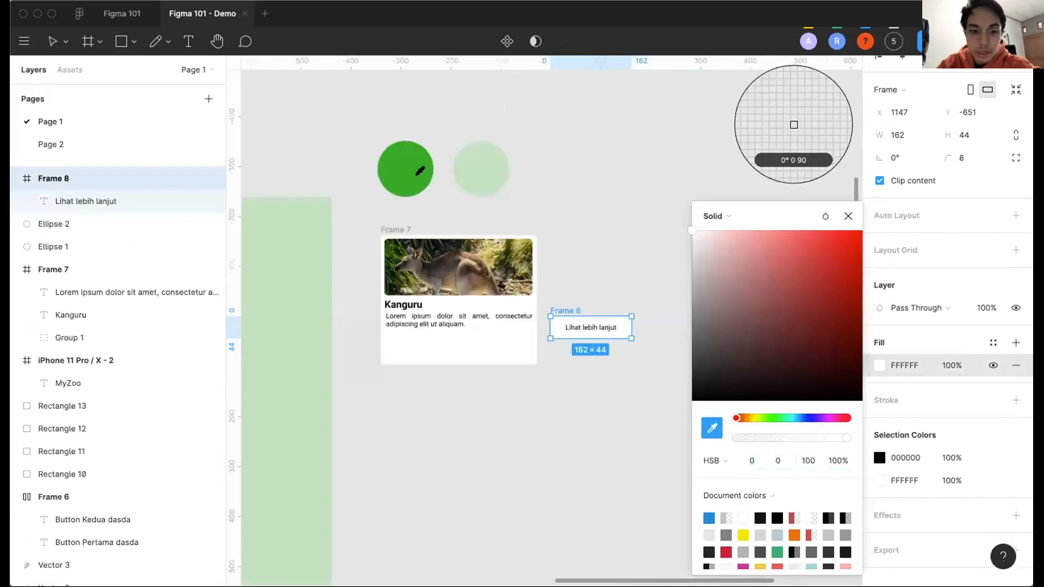
{"action": "left_click", "coordinate": [421, 173]}
Change the "Lihat lebih lanjut" label's fill to white FFFFFF.
{"action": "double_click", "coordinate": [594, 326]}
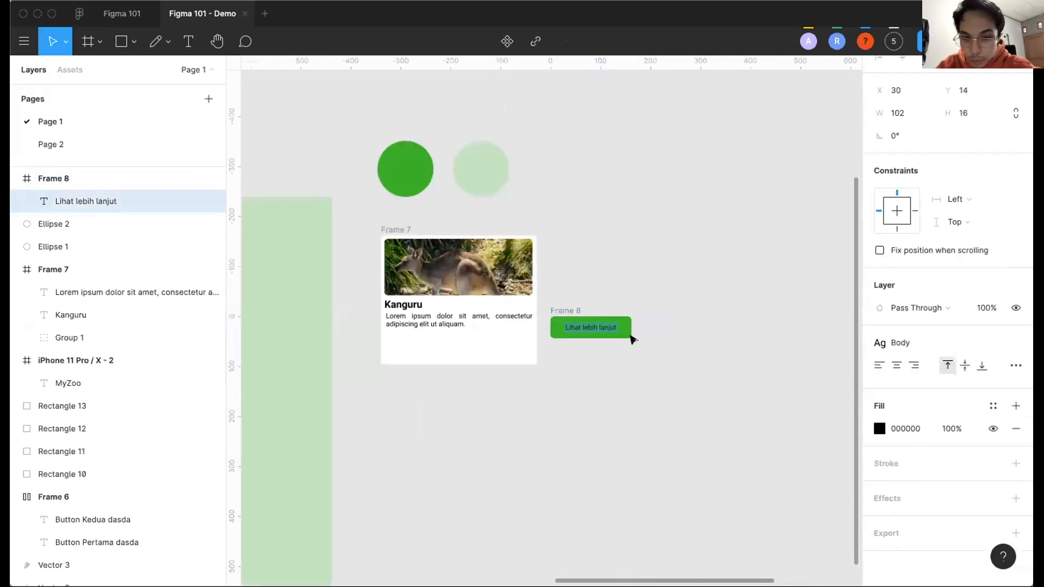
{"action": "scroll", "coordinate": [600, 325], "scroll_direction": "up", "scroll_amount": 5}
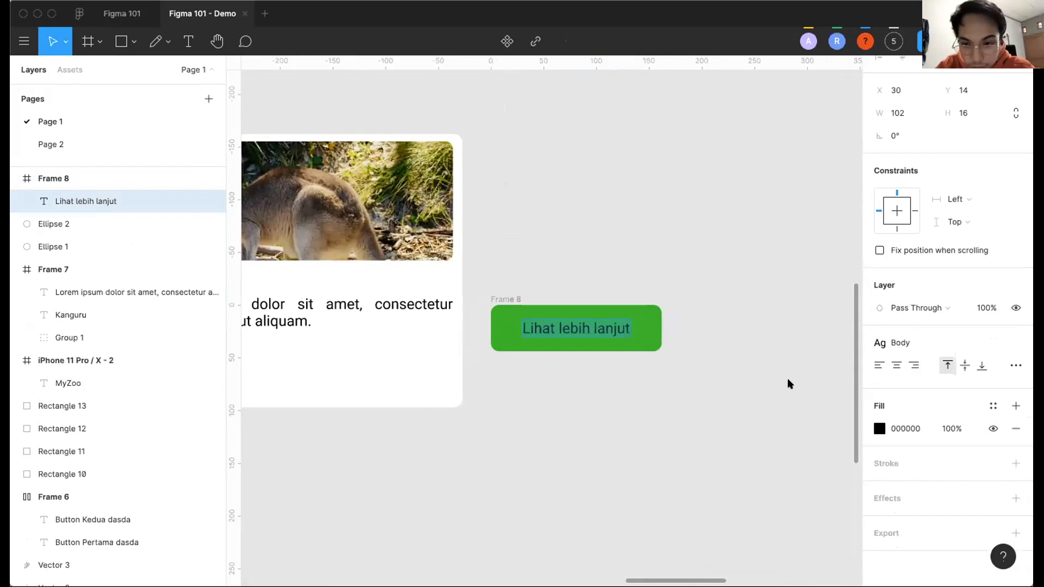
{"action": "left_click", "coordinate": [878, 429]}
{"action": "left_click_drag", "start_coordinate": [755, 282], "coordinate": [673, 212]}
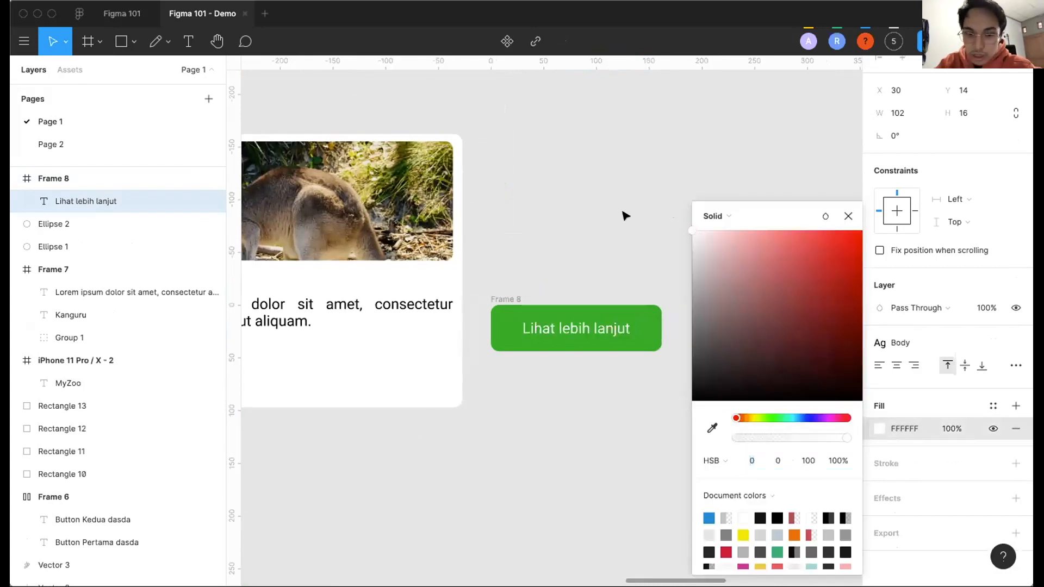
{"action": "left_click", "coordinate": [626, 214]}
{"action": "scroll", "coordinate": [626, 214], "scroll_direction": "down", "scroll_amount": 3}
{"action": "scroll", "coordinate": [625, 215], "scroll_direction": "left", "scroll_amount": 2}
{"action": "scroll", "coordinate": [664, 238], "scroll_direction": "down", "scroll_amount": 1}
{"action": "scroll", "coordinate": [665, 238], "scroll_direction": "right", "scroll_amount": 1}
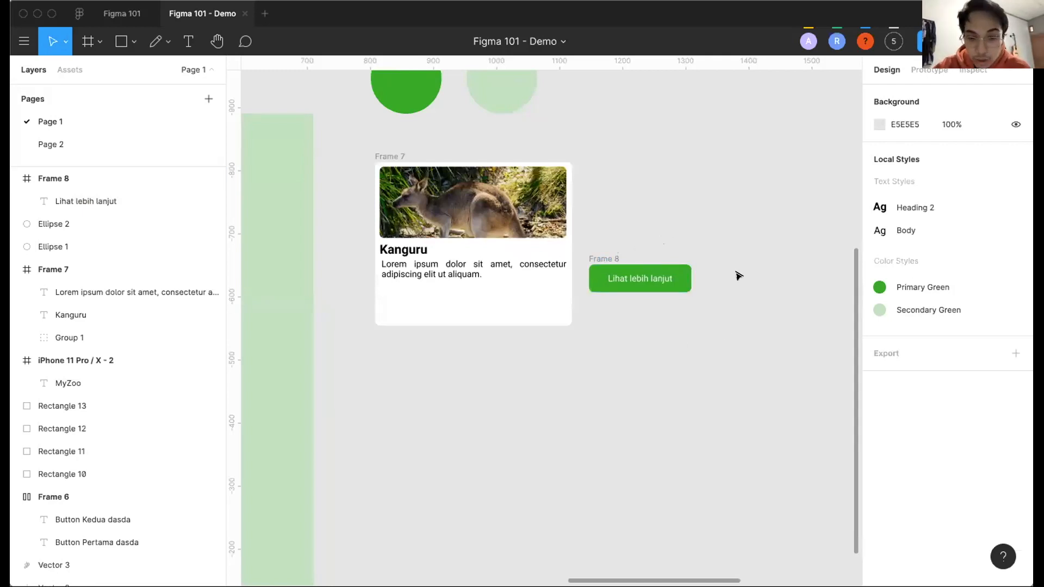
{"action": "scroll", "coordinate": [697, 294], "scroll_direction": "down", "scroll_amount": 1}
{"action": "scroll", "coordinate": [697, 293], "scroll_direction": "right", "scroll_amount": 2}
{"action": "left_click", "coordinate": [565, 239]}
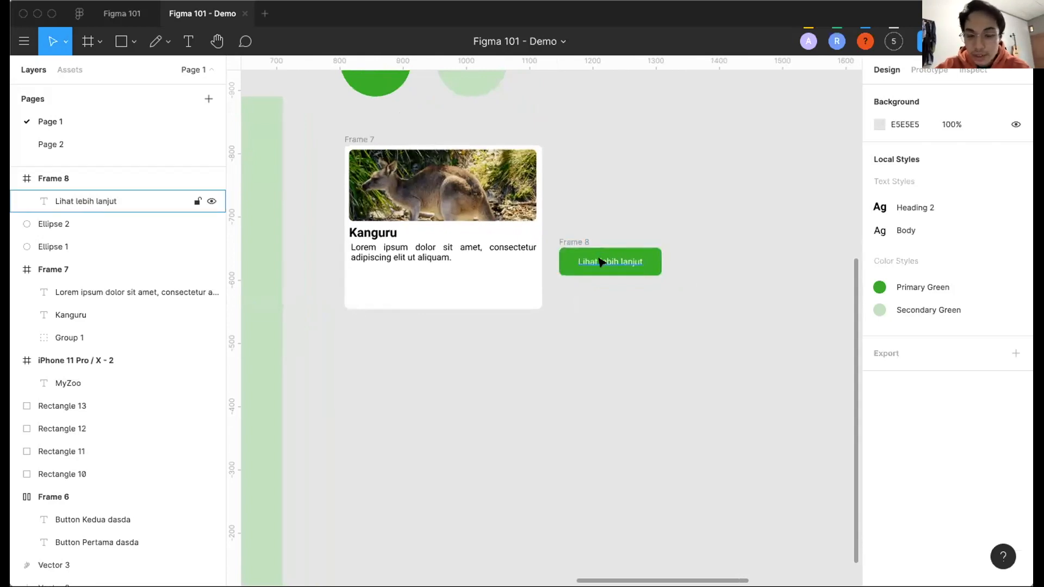
Rename the green button's frame to "Button".
{"action": "scroll", "coordinate": [601, 262], "scroll_direction": "up", "scroll_amount": 2}
{"action": "scroll", "coordinate": [601, 262], "scroll_direction": "up", "scroll_amount": 2}
{"action": "left_click", "coordinate": [530, 234]}
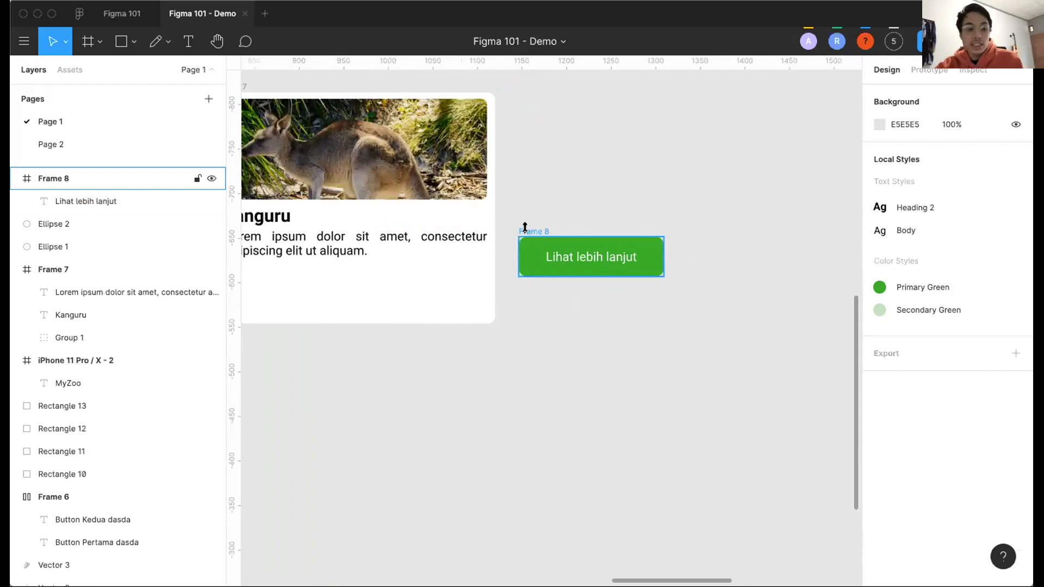
{"action": "left_click", "coordinate": [525, 228]}
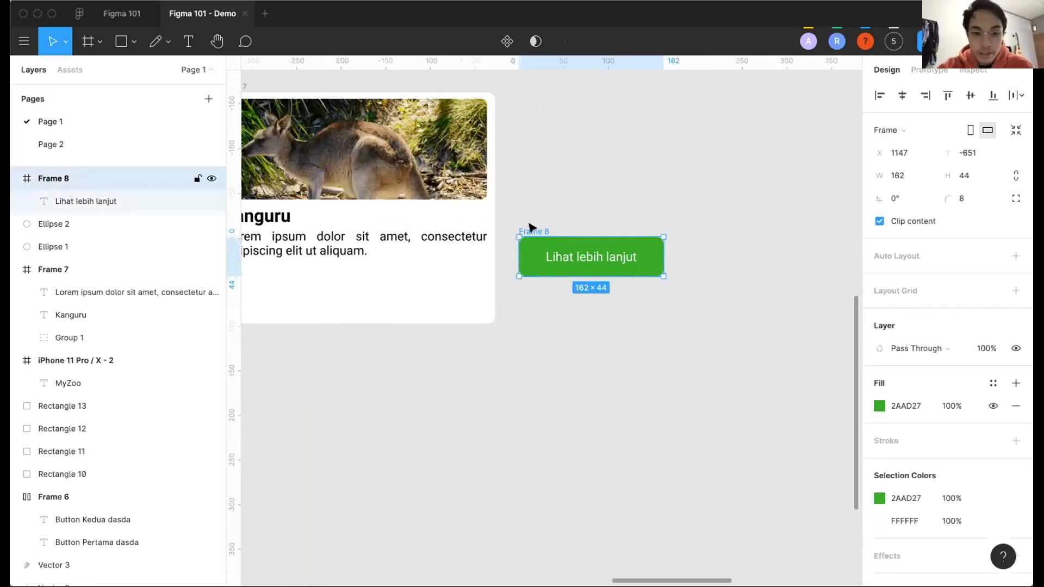
{"action": "key", "text": "super+r"}
{"action": "type", "text": "Butto"}
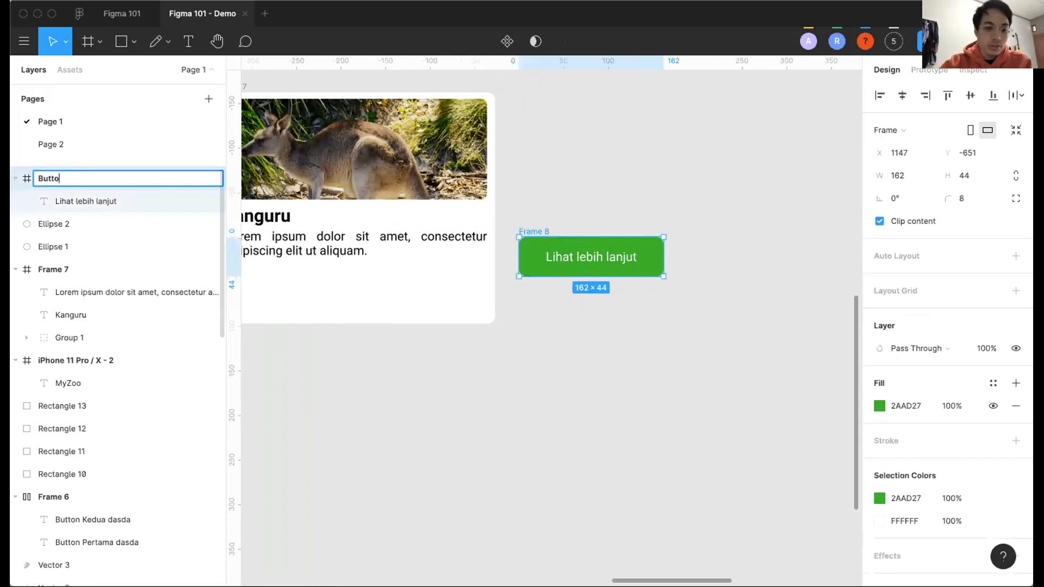
{"action": "type", "text": "n"}
{"action": "key", "text": "Return"}
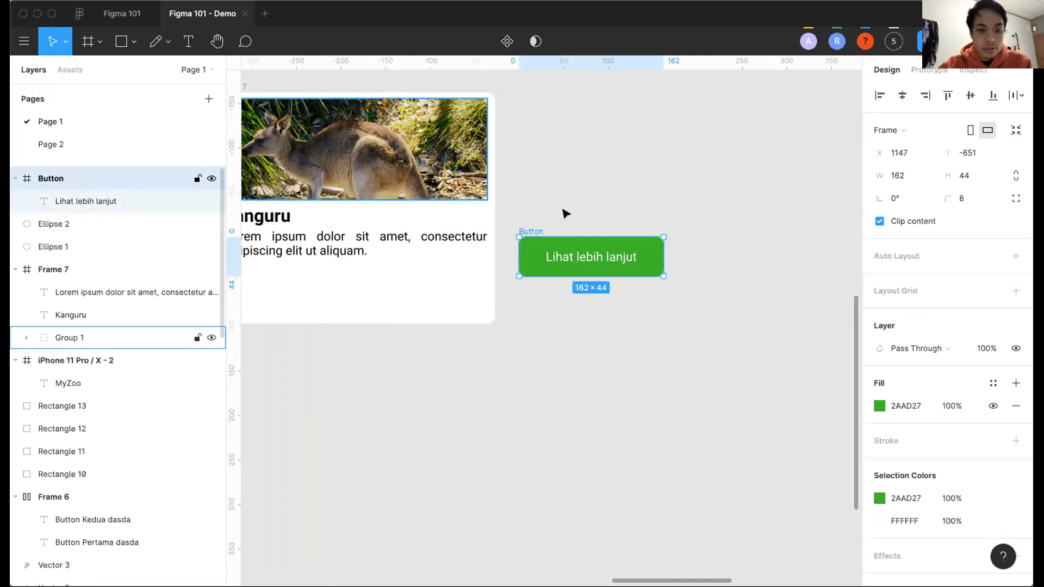
Turn the Button frame into a component and move it up beside the card's image to X 1171, Y -778.
{"action": "right_click", "coordinate": [531, 239]}
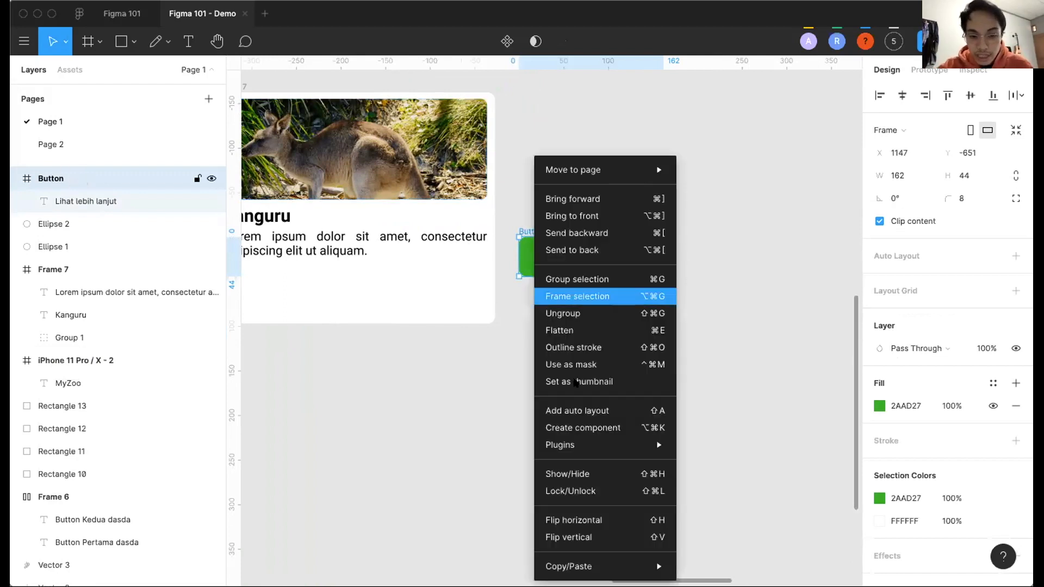
{"action": "left_click", "coordinate": [589, 427]}
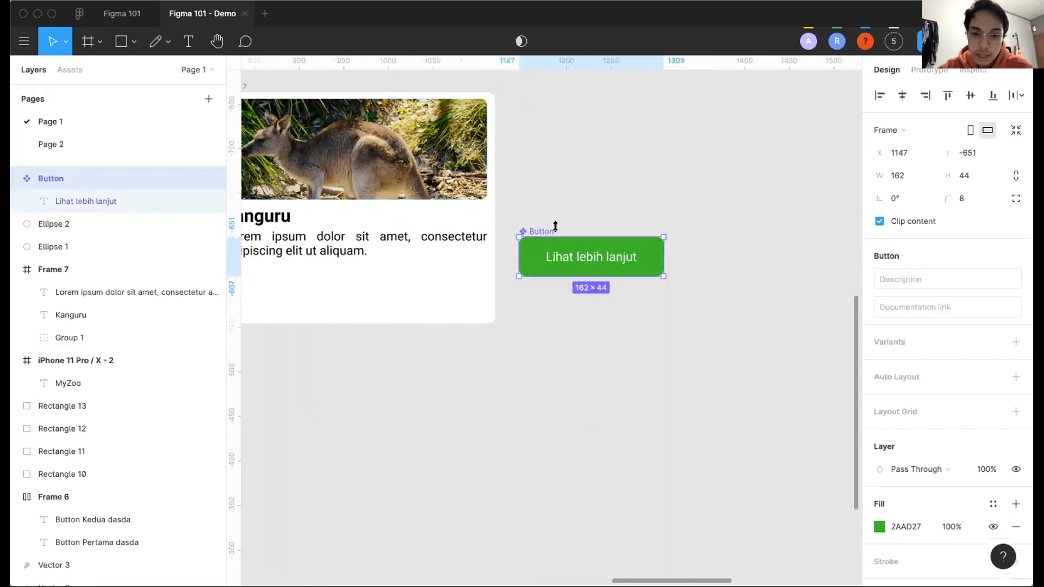
{"action": "left_click_drag", "start_coordinate": [531, 228], "coordinate": [553, 119]}
{"action": "scroll", "coordinate": [553, 120], "scroll_direction": "right", "scroll_amount": 2}
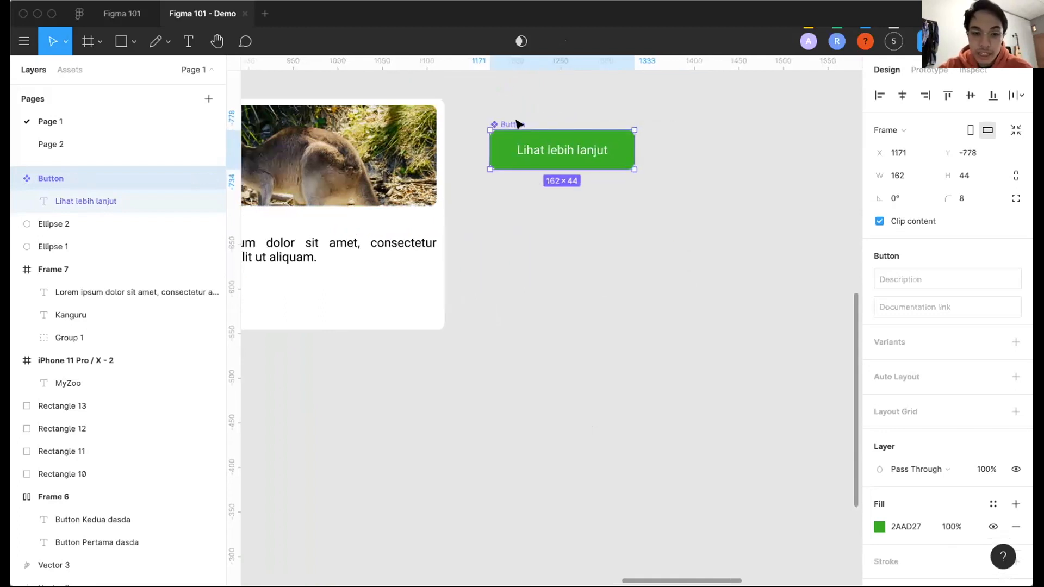
Paste an instance of the Button component and place it directly below the main component at X 1171, Y -698.
{"action": "key", "text": "super+v"}
{"action": "left_click_drag", "start_coordinate": [571, 157], "coordinate": [571, 229]}
{"action": "scroll", "coordinate": [516, 183], "scroll_direction": "up", "scroll_amount": 3}
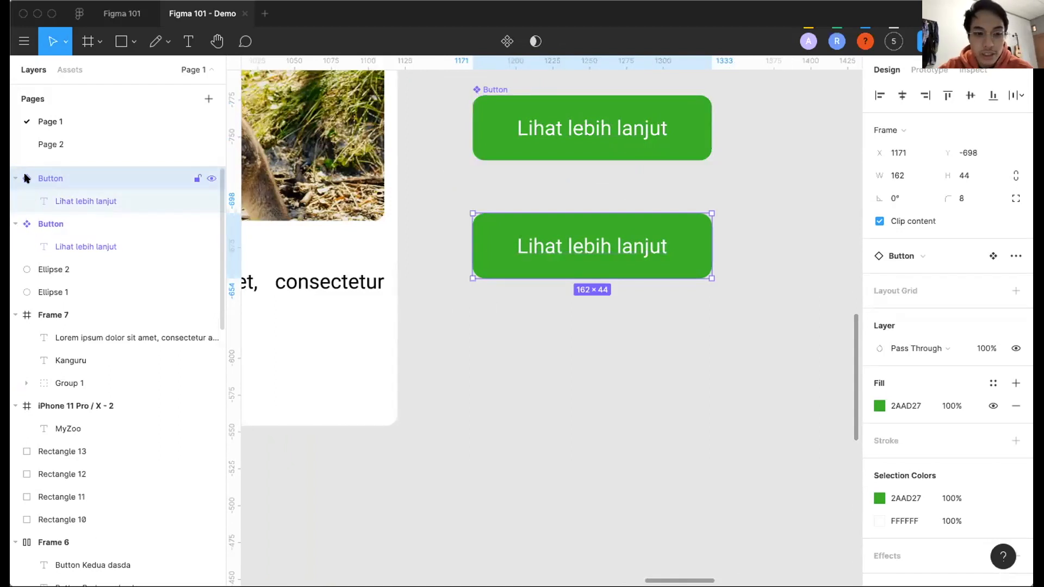
Move the main Button component above its instance in the layer order.
{"action": "left_click", "coordinate": [485, 89]}
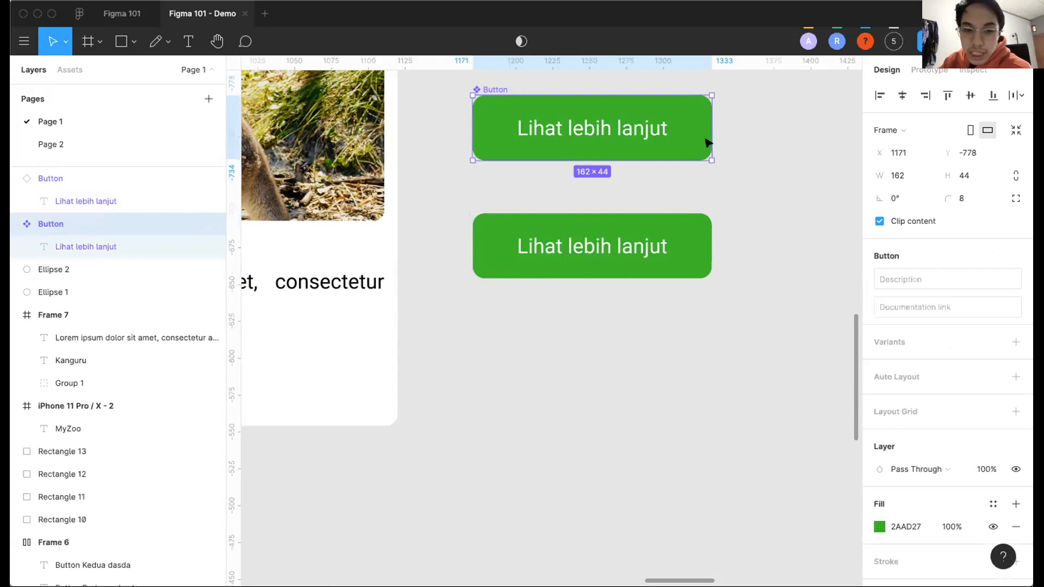
{"action": "scroll", "coordinate": [706, 143], "scroll_direction": "up", "scroll_amount": 2}
{"action": "scroll", "coordinate": [706, 143], "scroll_direction": "right", "scroll_amount": 1}
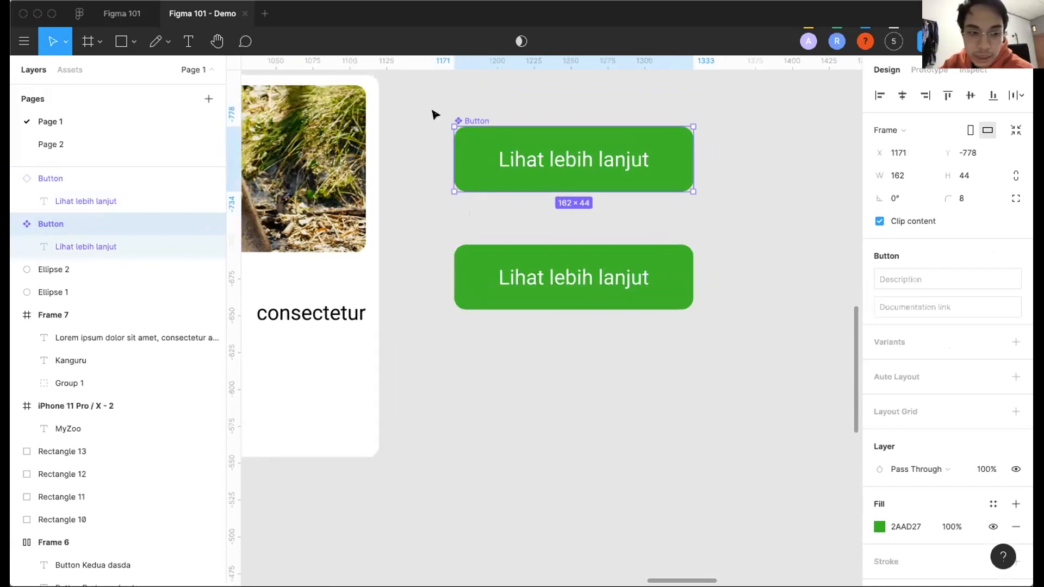
{"action": "left_click_drag", "start_coordinate": [82, 224], "coordinate": [70, 166]}
Try widening the main Button component to 204, and undo the resize.
{"action": "left_click_drag", "start_coordinate": [689, 157], "coordinate": [749, 158]}
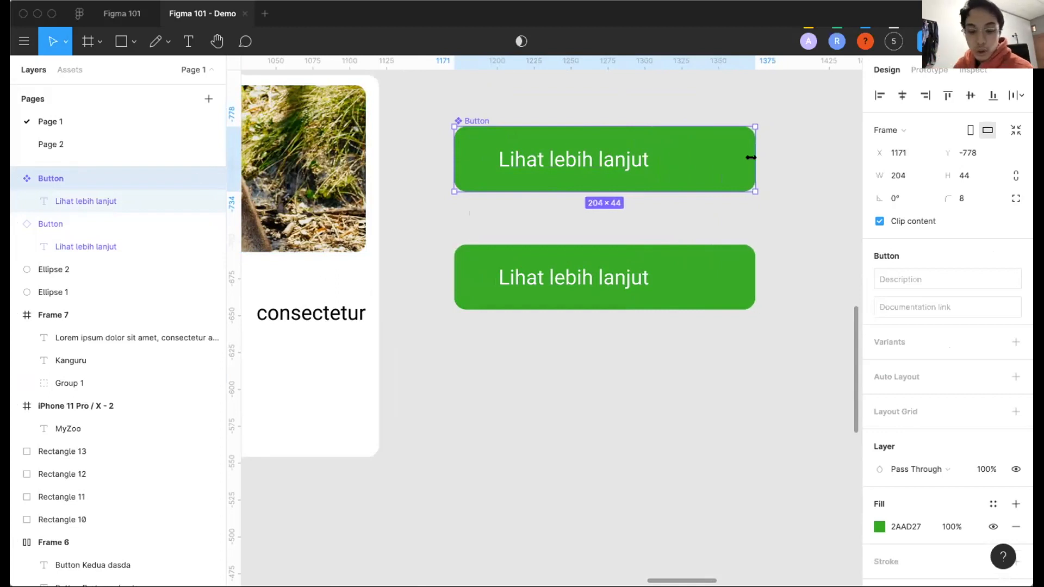
{"action": "key", "text": "super+z"}
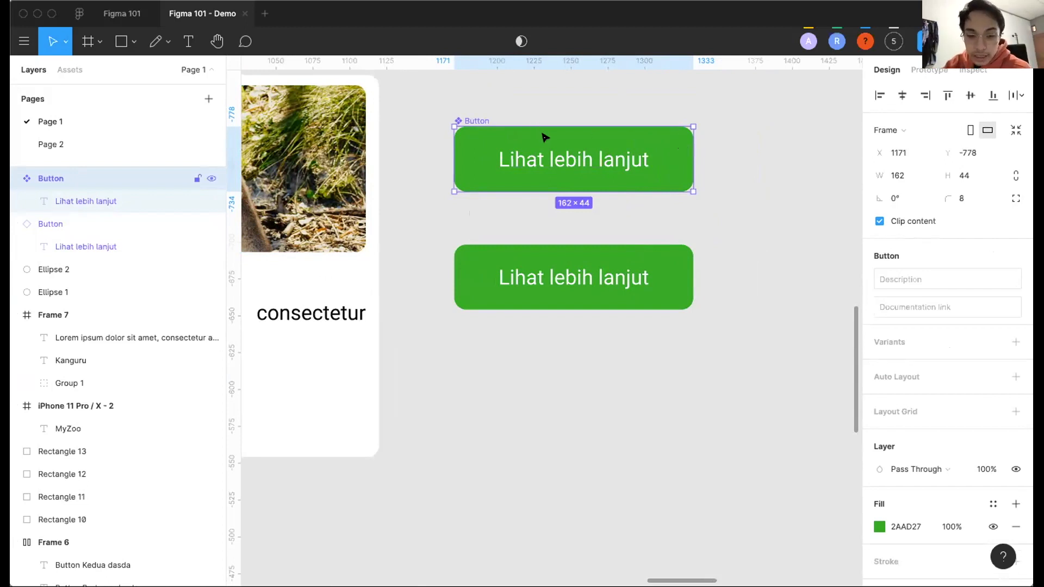
Show the file's local component assets and expand the Page 1 group.
{"action": "scroll", "coordinate": [532, 188], "scroll_direction": "left", "scroll_amount": 4}
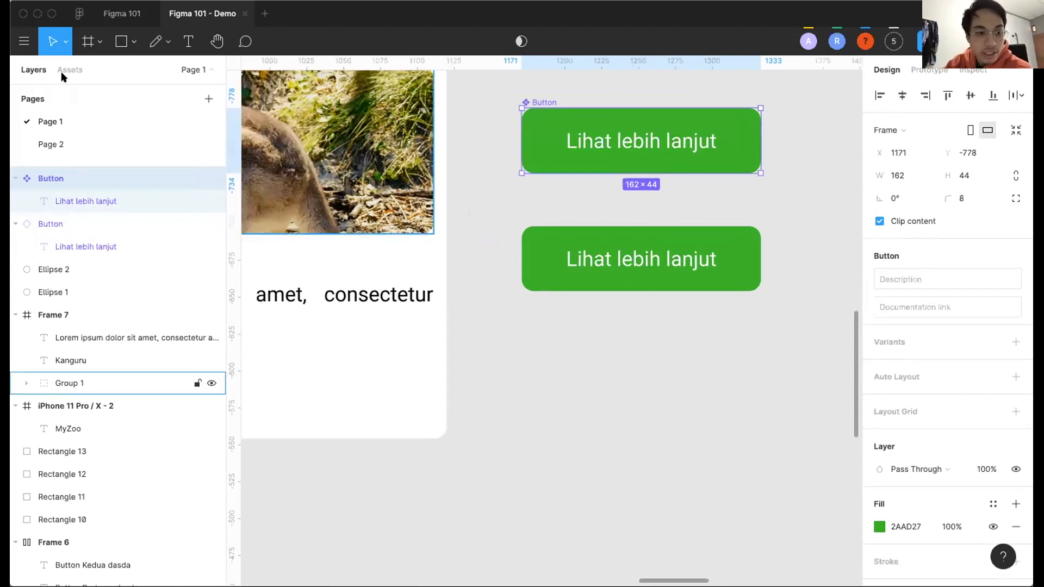
{"action": "left_click", "coordinate": [70, 69]}
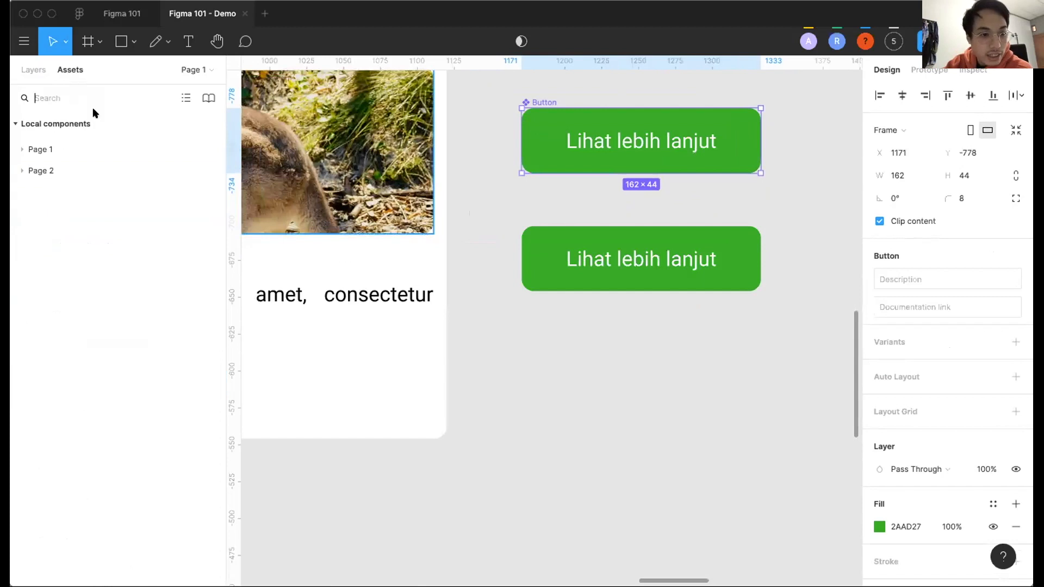
{"action": "left_click", "coordinate": [18, 124]}
{"action": "key", "text": "Escape"}
{"action": "left_click", "coordinate": [18, 124]}
{"action": "left_click", "coordinate": [24, 150]}
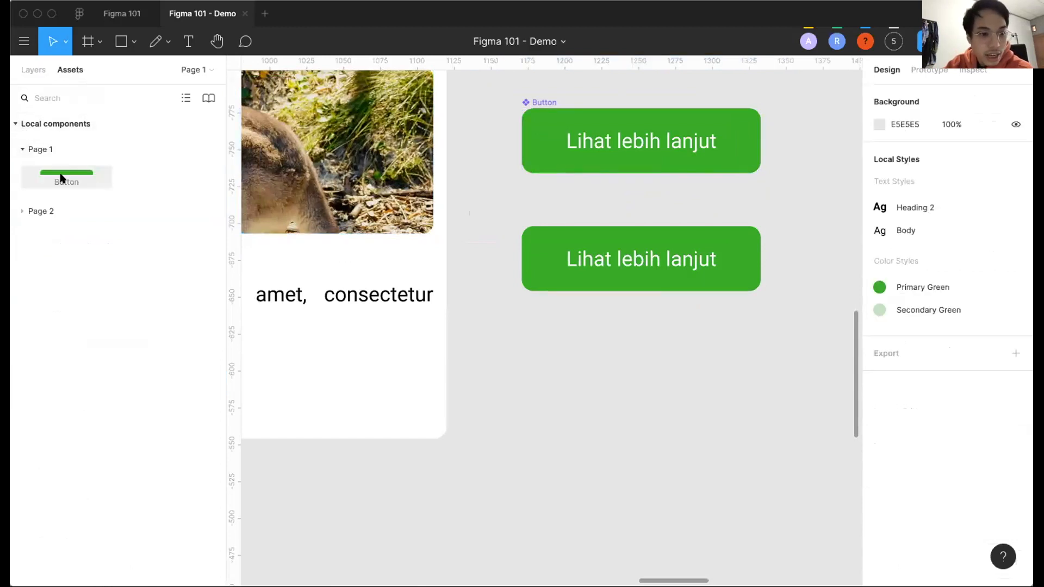
Delete the Button instance located below the main component.
{"action": "scroll", "coordinate": [491, 270], "scroll_direction": "left", "scroll_amount": 4}
{"action": "left_click", "coordinate": [663, 254]}
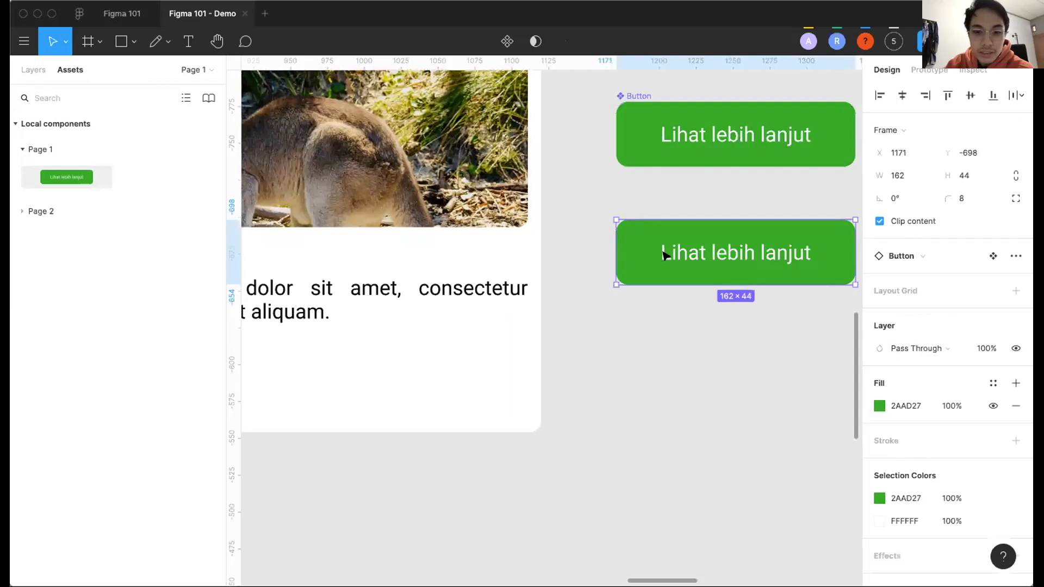
{"action": "key", "text": "Delete"}
Place a Button instance from the local assets inside the kangaroo card, under the description at X 134, Y 201.
{"action": "scroll", "coordinate": [663, 254], "scroll_direction": "left", "scroll_amount": 4}
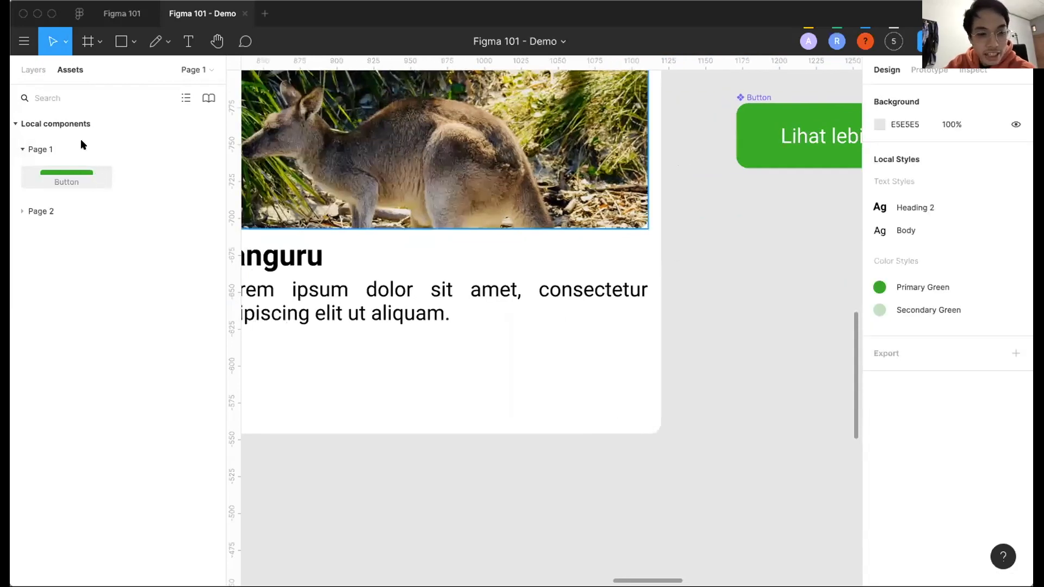
{"action": "left_click_drag", "start_coordinate": [77, 174], "coordinate": [602, 392]}
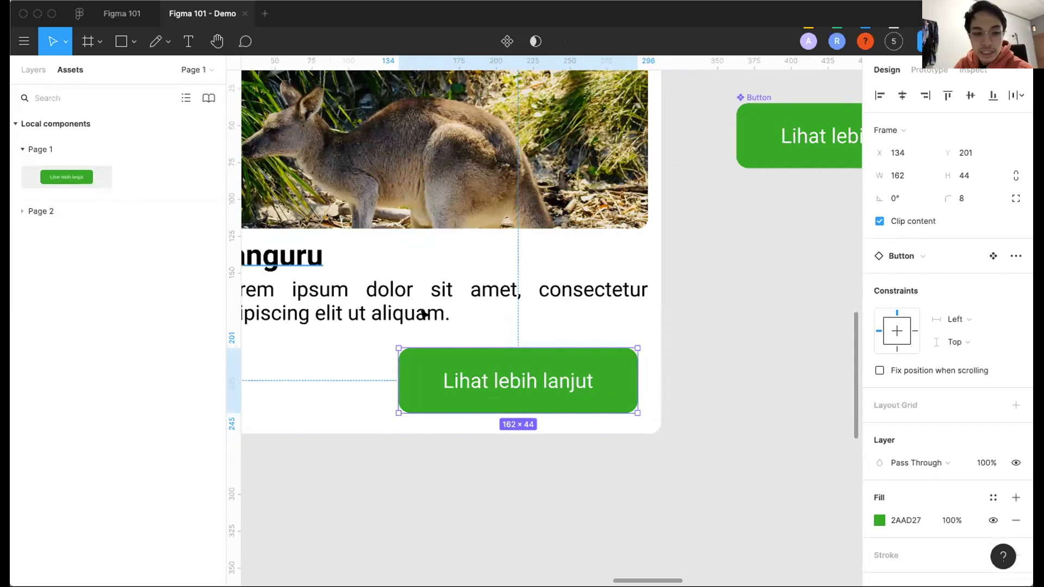
{"action": "scroll", "coordinate": [588, 338], "scroll_direction": "down", "scroll_amount": 5}
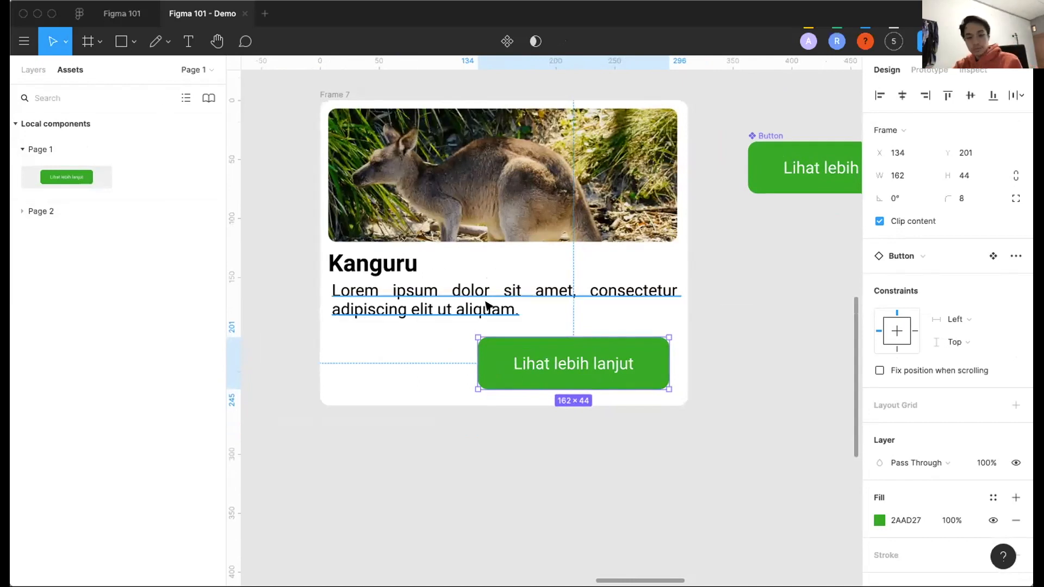
{"action": "scroll", "coordinate": [689, 295], "scroll_direction": "right", "scroll_amount": 2}
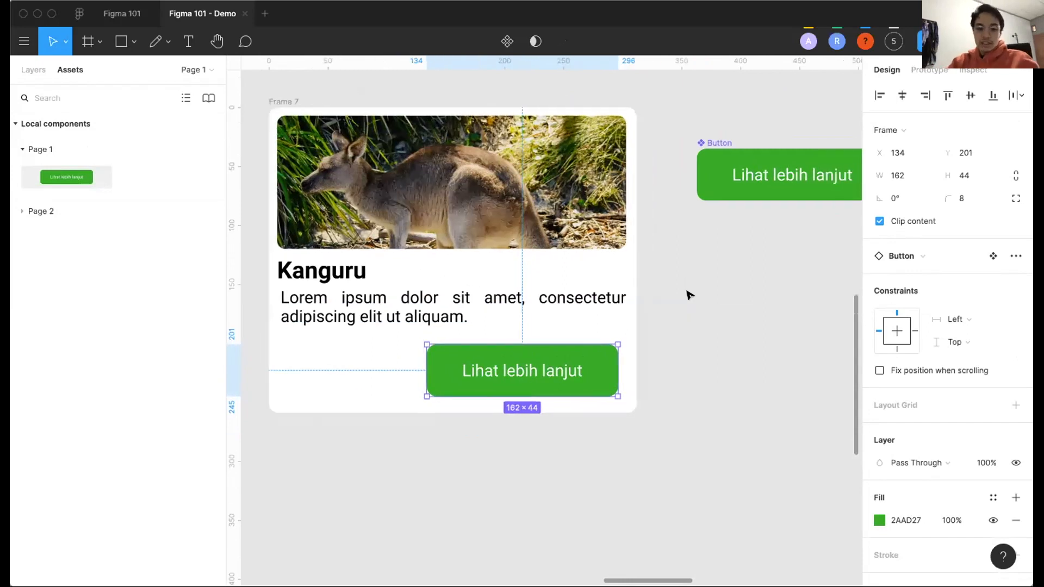
Set the main Button component's height to 40.
{"action": "scroll", "coordinate": [689, 294], "scroll_direction": "right", "scroll_amount": 3}
{"action": "scroll", "coordinate": [689, 291], "scroll_direction": "down", "scroll_amount": 2}
{"action": "left_click", "coordinate": [655, 153]}
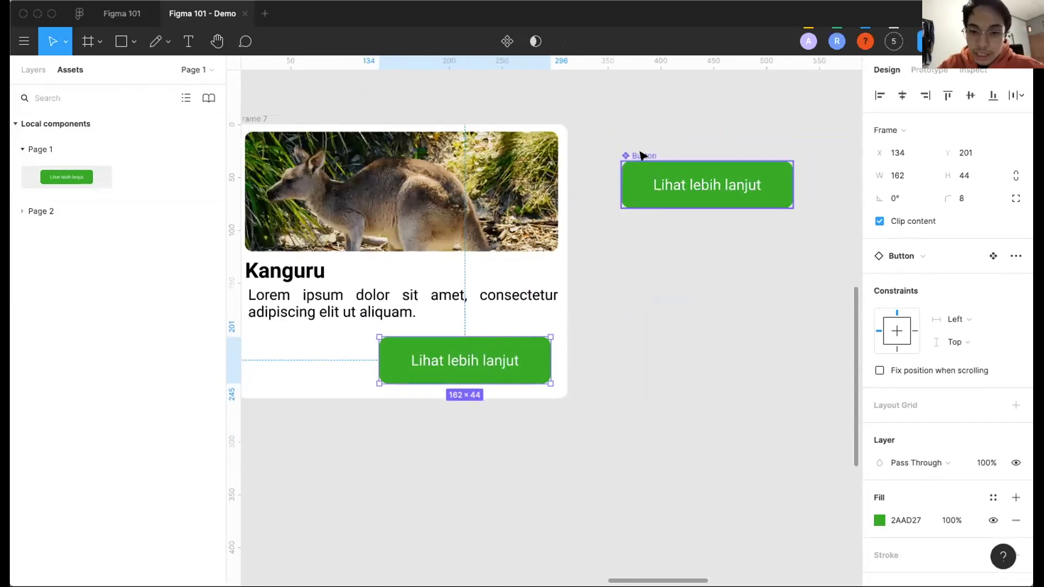
{"action": "left_click", "coordinate": [972, 169]}
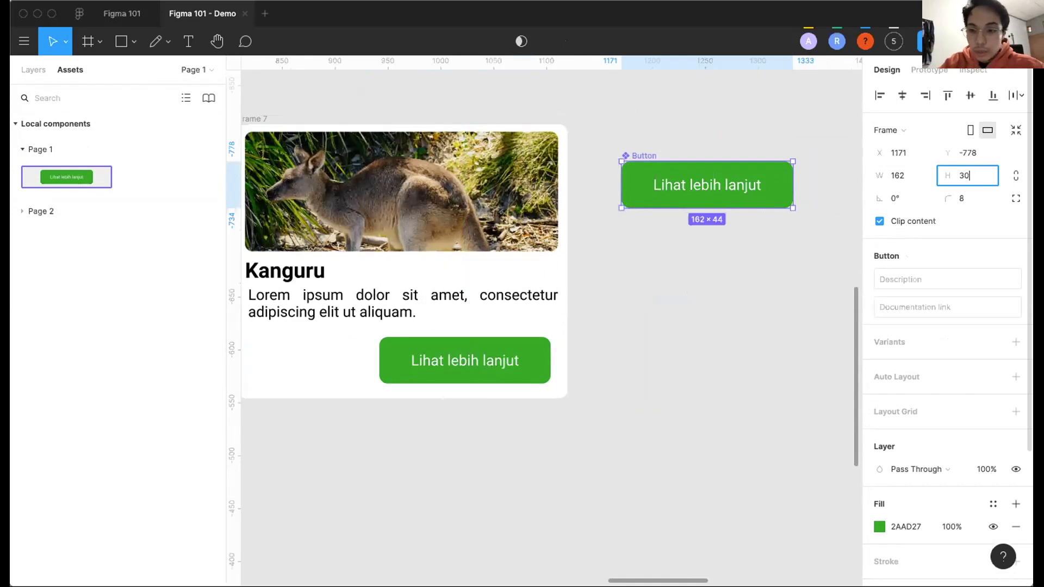
{"action": "type", "text": "40"}
{"action": "key", "text": "Return"}
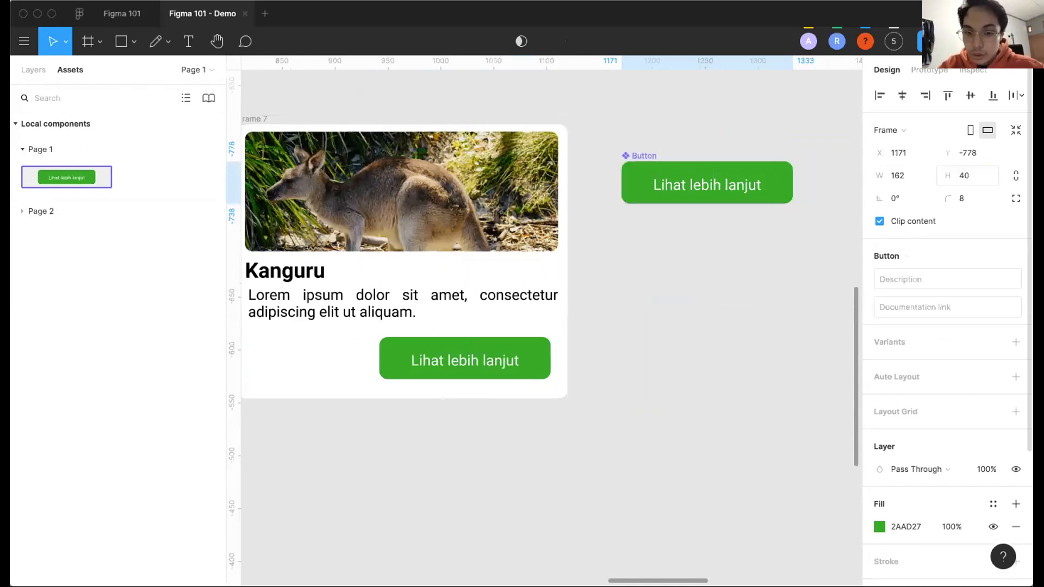
Recenter the "Lihat lebih lanjut" label vertically inside the main Button component at X 30, Y 12.
{"action": "double_click", "coordinate": [745, 184]}
{"action": "scroll", "coordinate": [723, 187], "scroll_direction": "up", "scroll_amount": 1}
{"action": "left_click_drag", "start_coordinate": [718, 187], "coordinate": [710, 181]}
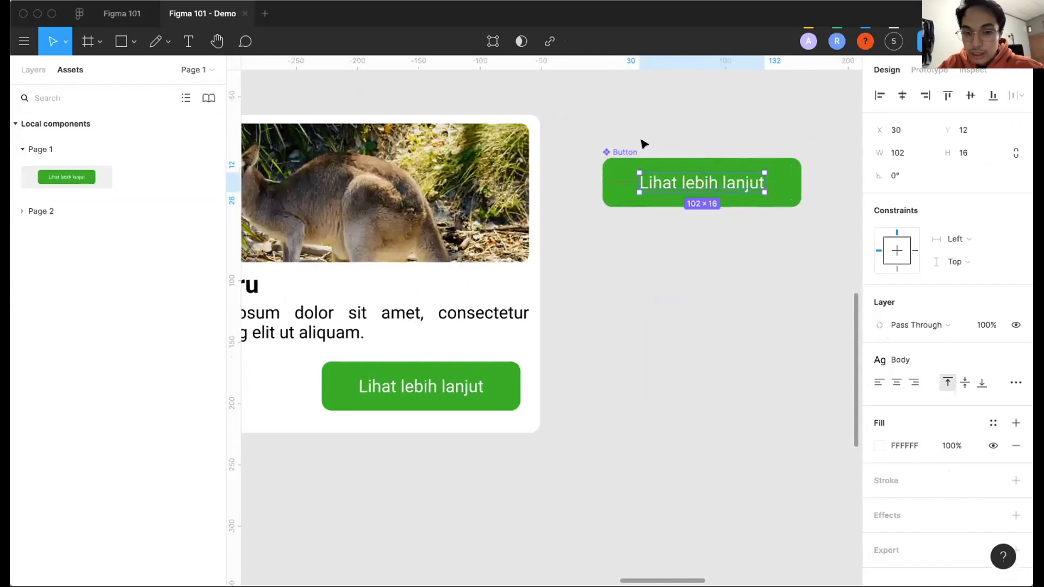
{"action": "left_click", "coordinate": [585, 284]}
{"action": "scroll", "coordinate": [622, 195], "scroll_direction": "down", "scroll_amount": 2}
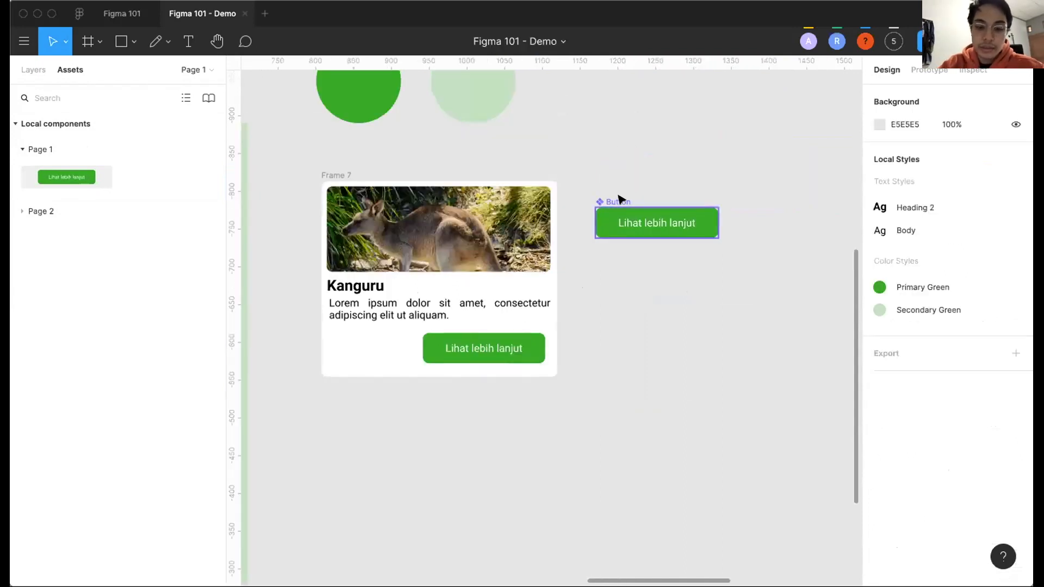
Nudge the button instance inside the kangaroo card slightly closer to the card's lower edge.
{"action": "left_click", "coordinate": [517, 335]}
{"action": "left_click_drag", "start_coordinate": [472, 358], "coordinate": [469, 354]}
{"action": "scroll", "coordinate": [470, 355], "scroll_direction": "left", "scroll_amount": 3}
{"action": "scroll", "coordinate": [469, 355], "scroll_direction": "down", "scroll_amount": 2}
{"action": "left_click", "coordinate": [589, 387]}
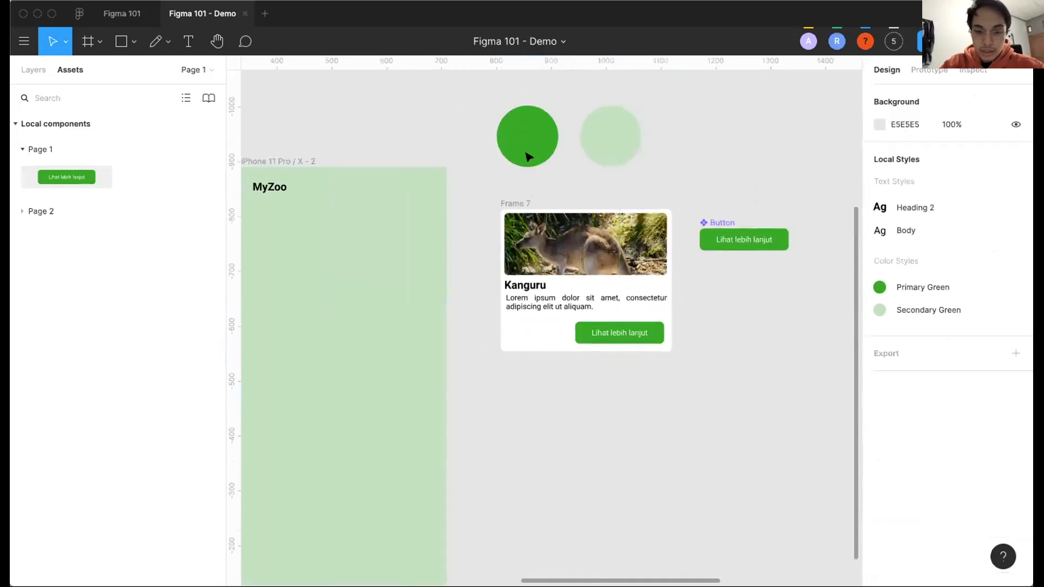
{"action": "left_click", "coordinate": [514, 202]}
{"action": "scroll", "coordinate": [978, 511], "scroll_direction": "down", "scroll_amount": 3}
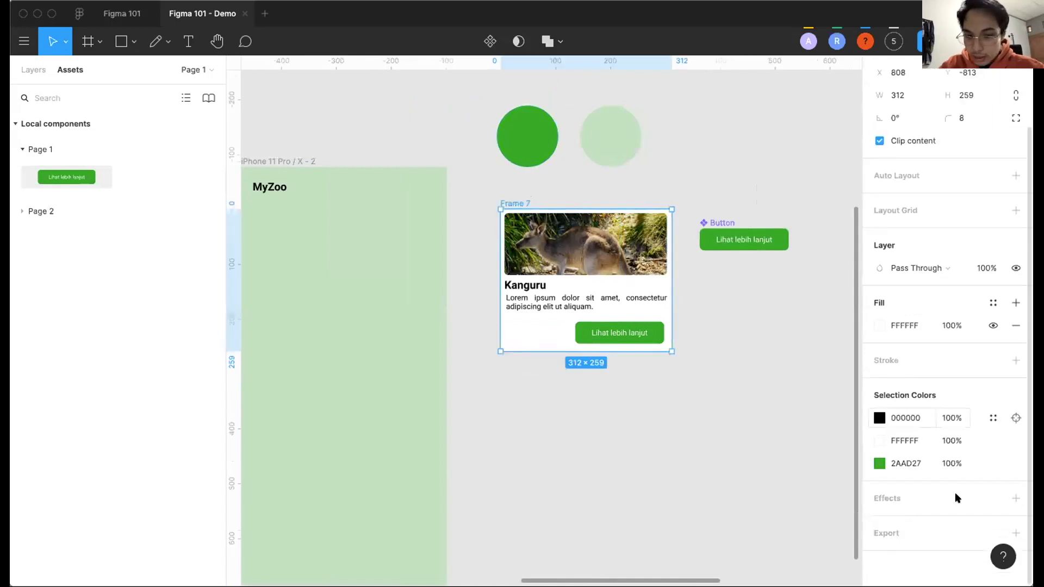
{"action": "scroll", "coordinate": [642, 147], "scroll_direction": "left", "scroll_amount": 4}
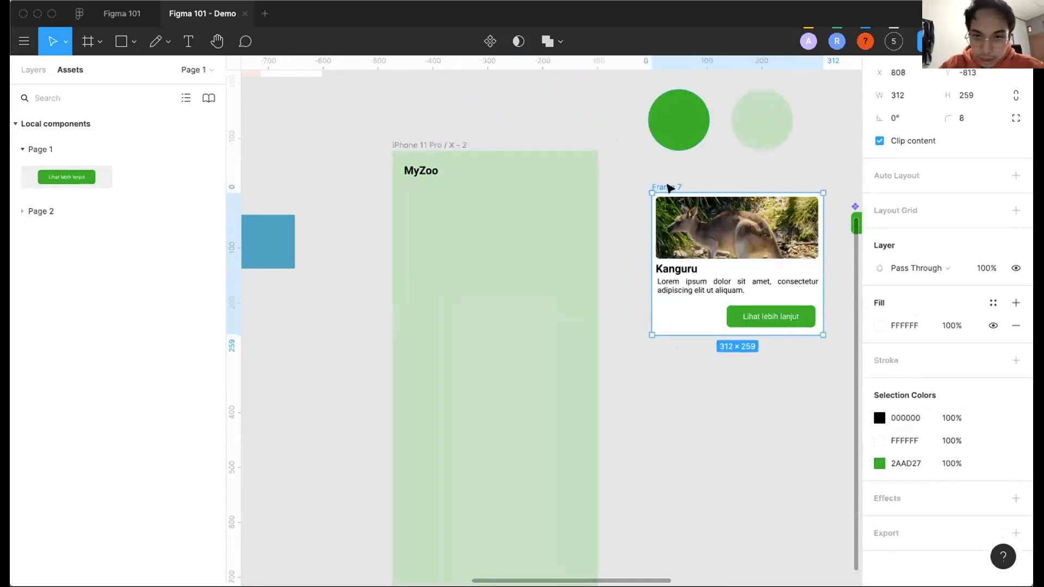
{"action": "scroll", "coordinate": [669, 182], "scroll_direction": "right", "scroll_amount": 3}
{"action": "scroll", "coordinate": [669, 182], "scroll_direction": "up", "scroll_amount": 3}
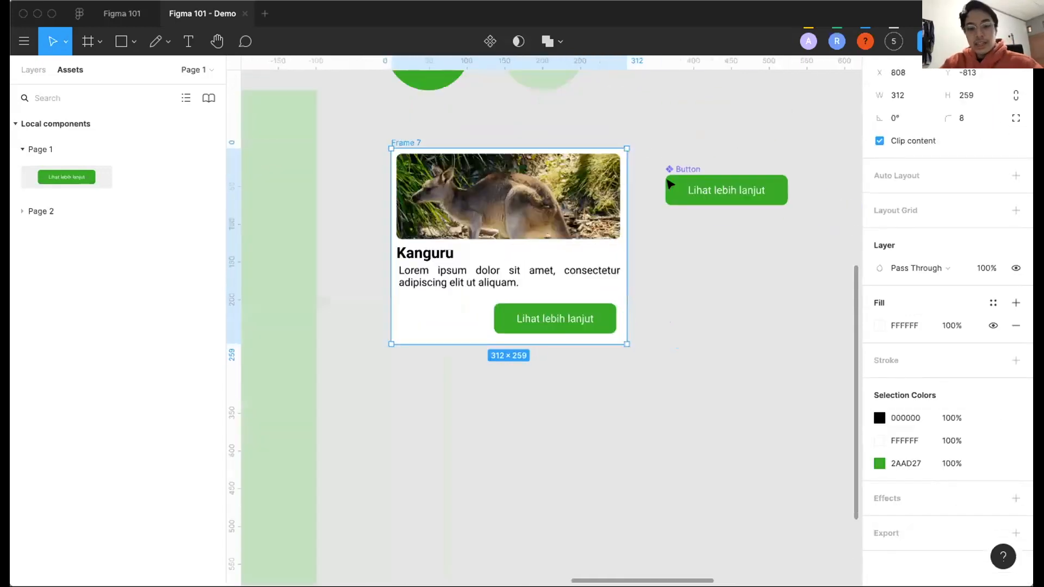
{"action": "left_click", "coordinate": [628, 372]}
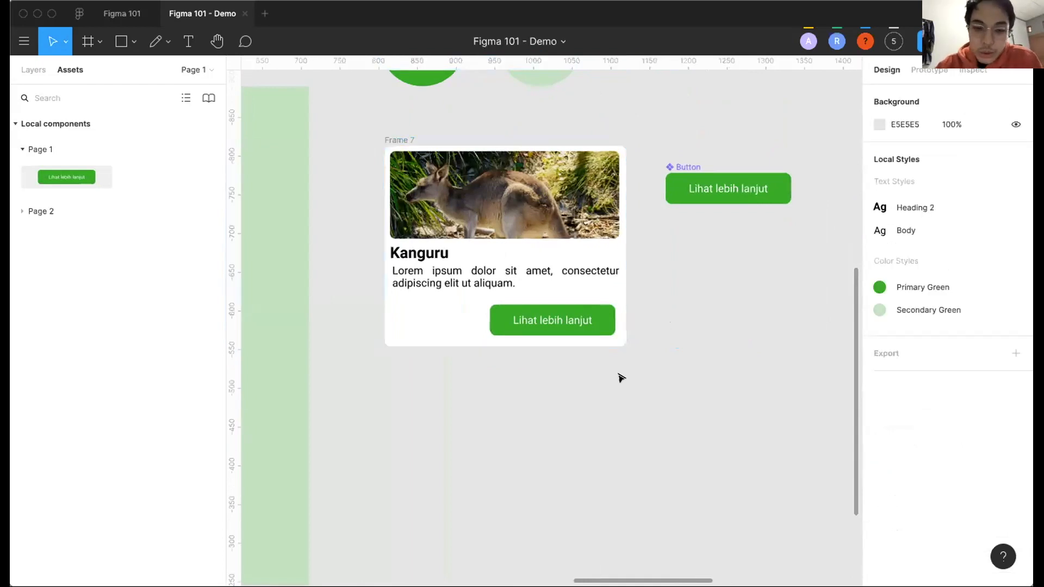
{"action": "left_click_drag", "start_coordinate": [621, 377], "coordinate": [344, 98]}
{"action": "left_click", "coordinate": [348, 144]}
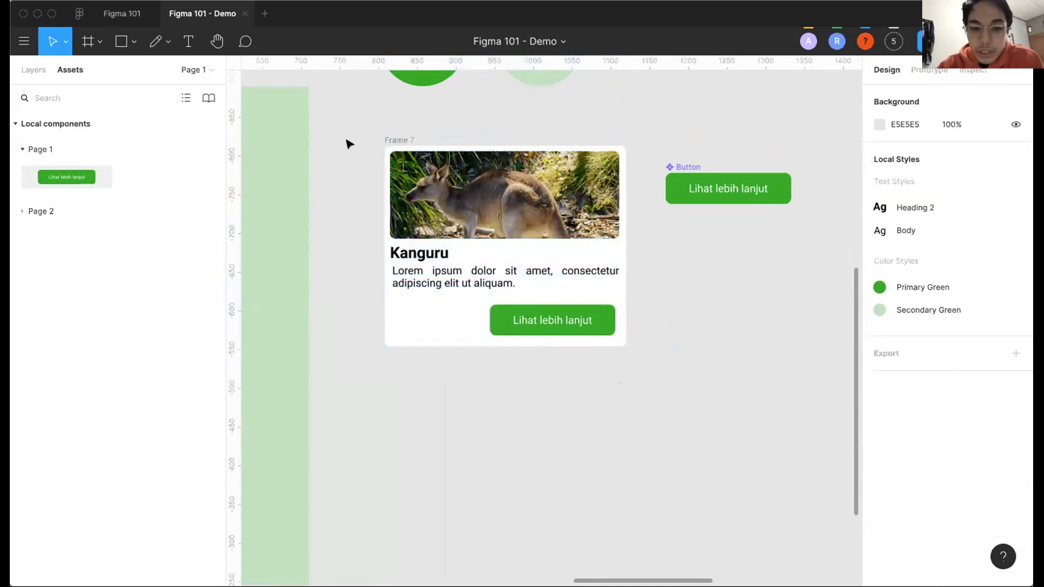
Rename the kangaroo card's frame to "AnimalCard".
{"action": "left_click", "coordinate": [403, 134]}
{"action": "right_click", "coordinate": [405, 131]}
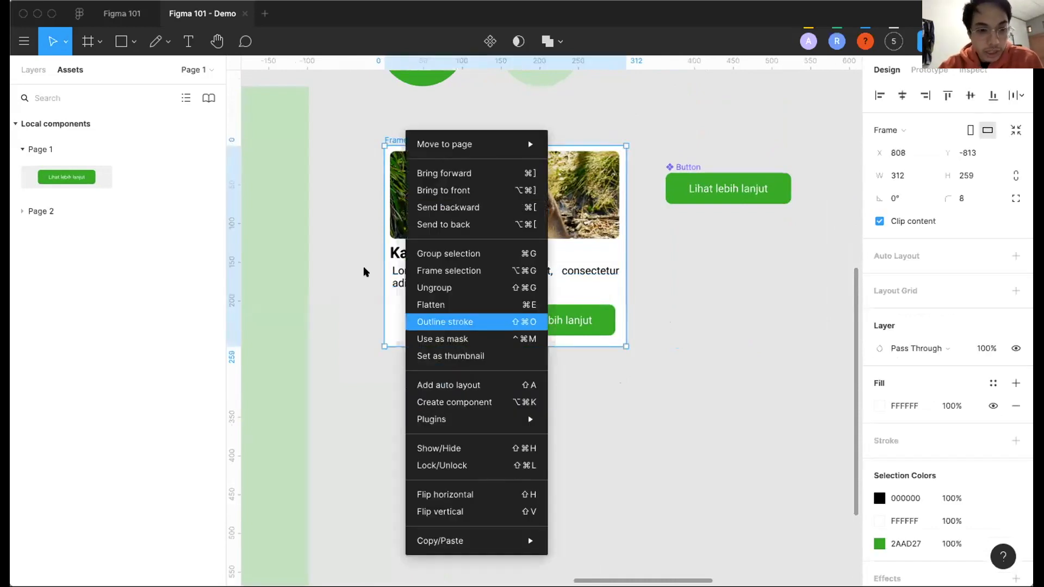
{"action": "left_click", "coordinate": [366, 231]}
{"action": "key", "text": "super+r"}
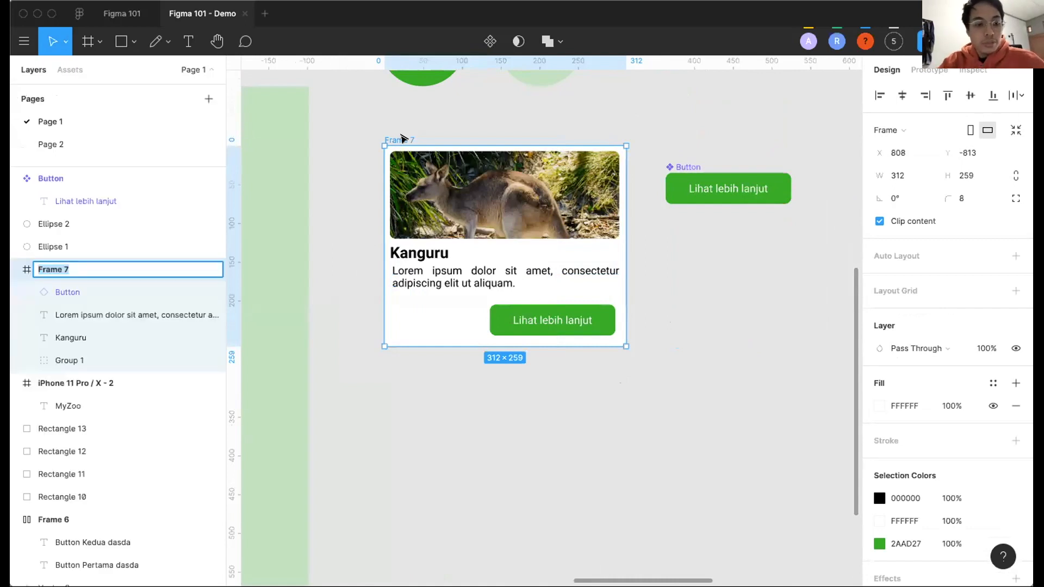
{"action": "type", "text": "AnimalCard"}
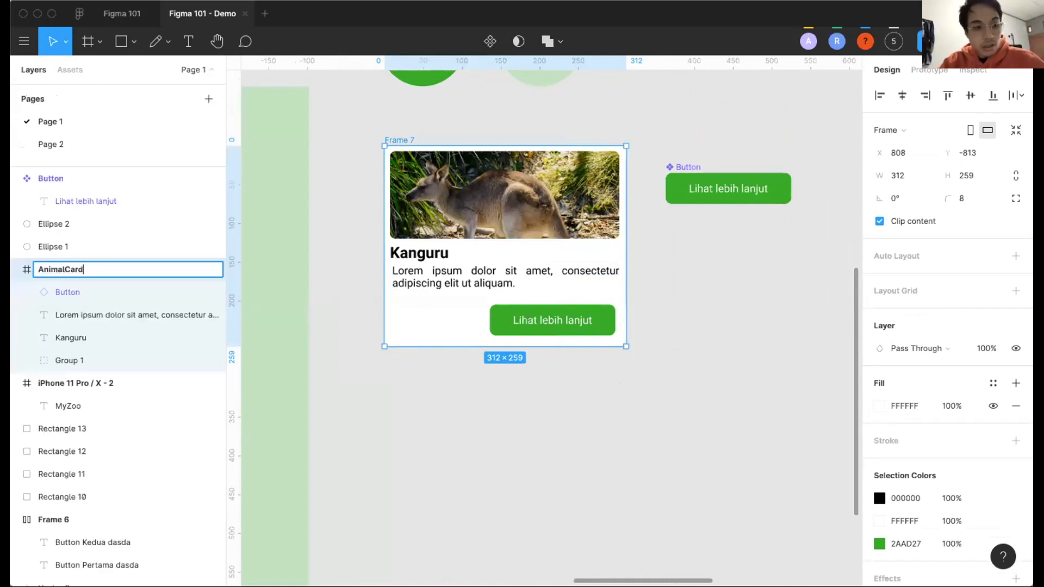
{"action": "key", "text": "Return"}
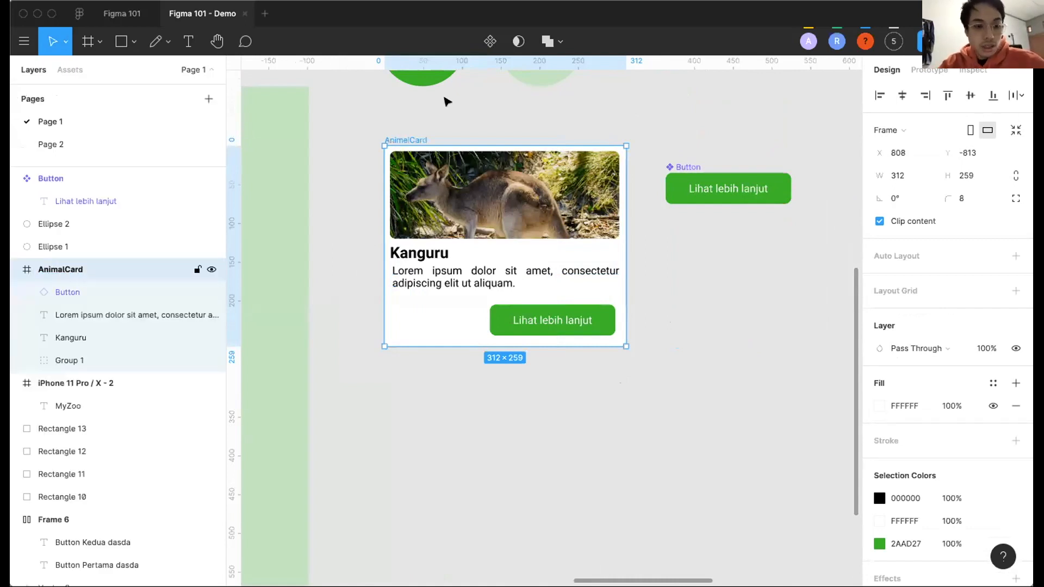
Turn the AnimalCard frame into a component.
{"action": "right_click", "coordinate": [393, 136]}
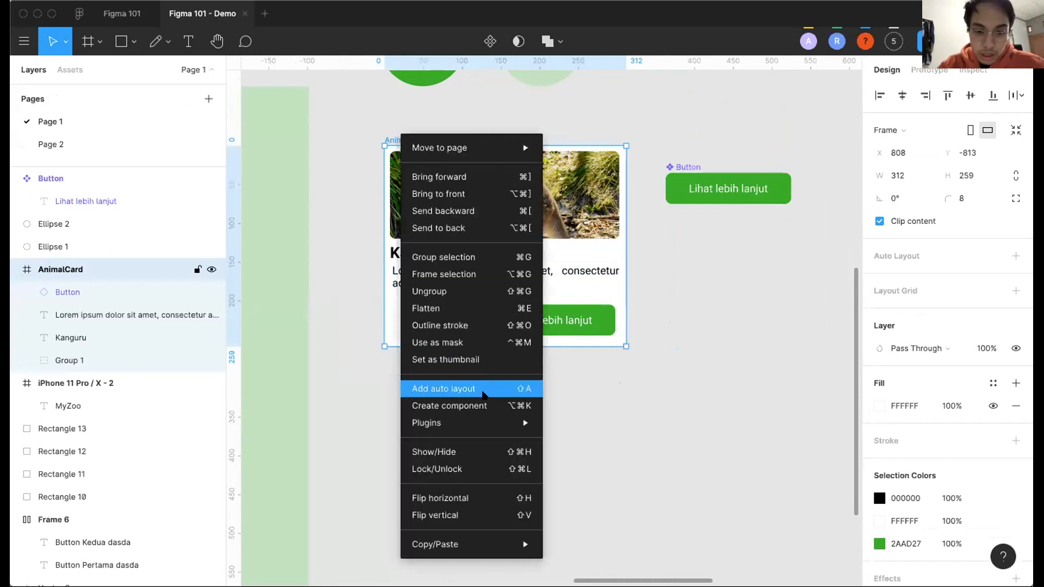
{"action": "left_click", "coordinate": [484, 402]}
{"action": "scroll", "coordinate": [601, 272], "scroll_direction": "down", "scroll_amount": 3}
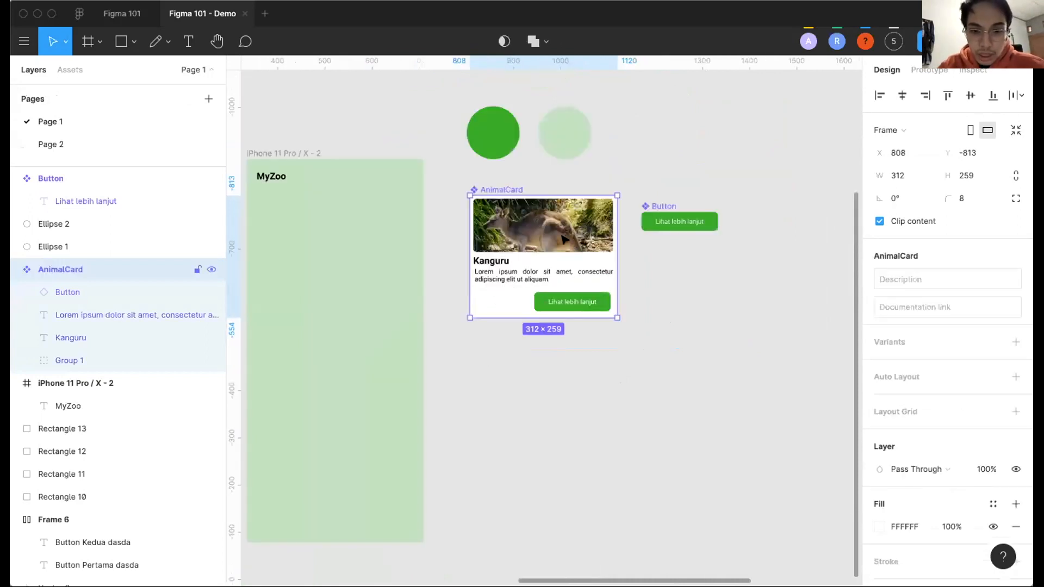
Place an instance of the AnimalCard component below the MyZoo heading in the iPhone frame at X 21, Y 64.
{"action": "scroll", "coordinate": [345, 175], "scroll_direction": "left", "scroll_amount": 5}
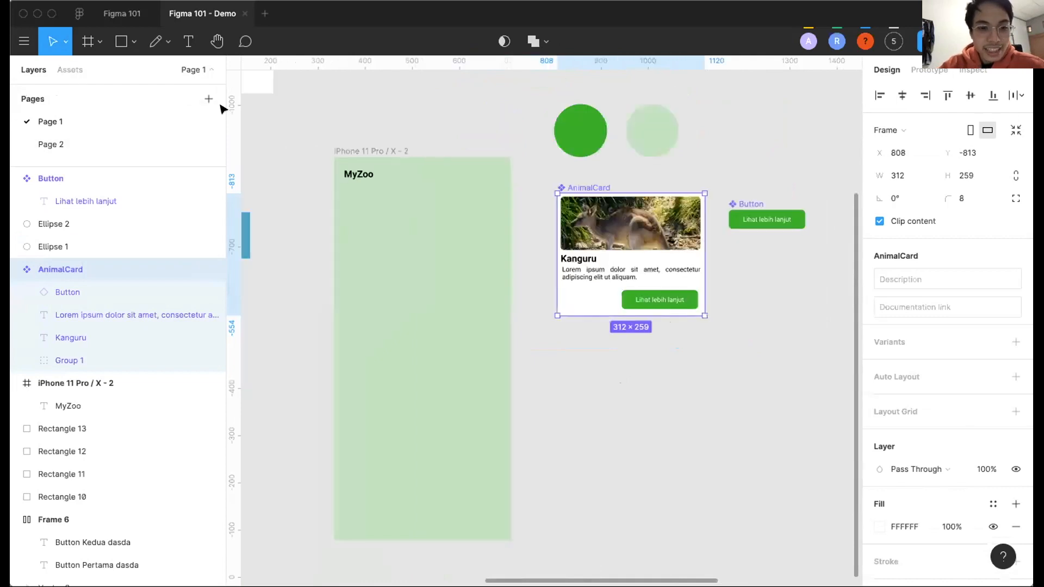
{"action": "left_click", "coordinate": [350, 146]}
{"action": "left_click", "coordinate": [70, 70]}
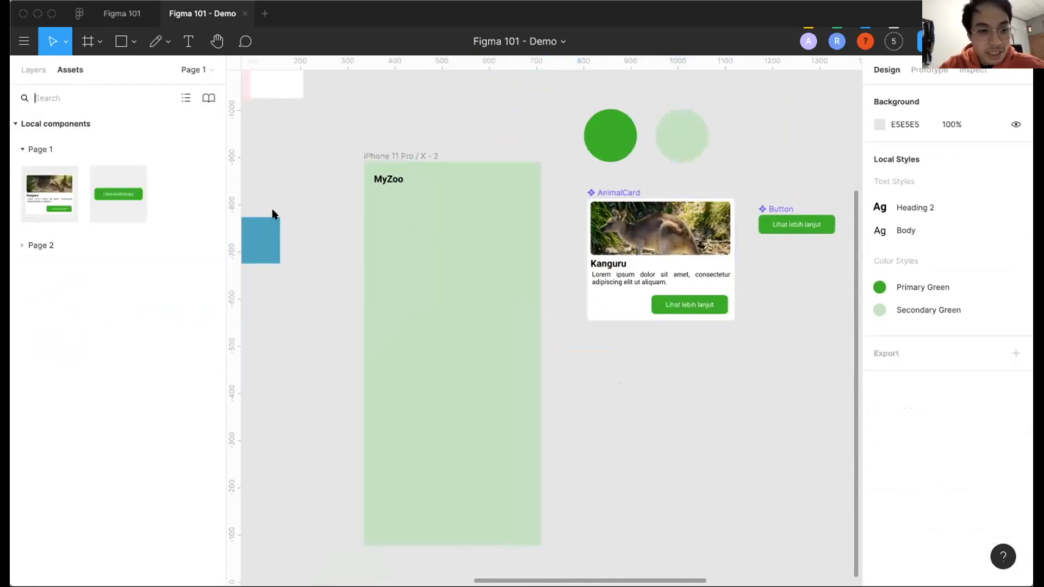
{"action": "left_click_drag", "start_coordinate": [48, 198], "coordinate": [437, 257]}
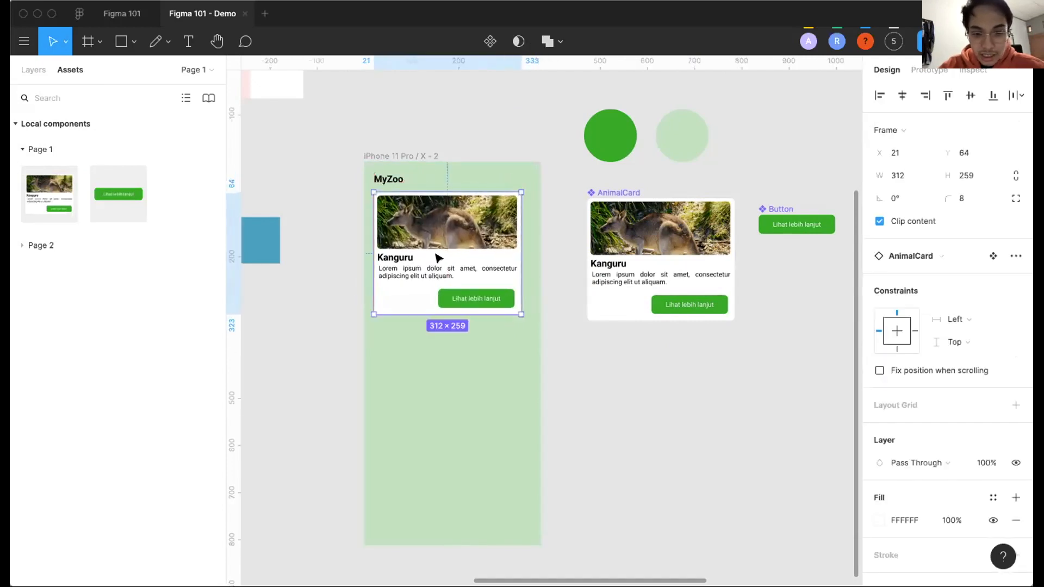
{"action": "left_click", "coordinate": [466, 338]}
Check the card instance's spacing to the iPhone frame's edges and its alignment with the MyZoo heading.
{"action": "scroll", "coordinate": [466, 337], "scroll_direction": "down", "scroll_amount": 3}
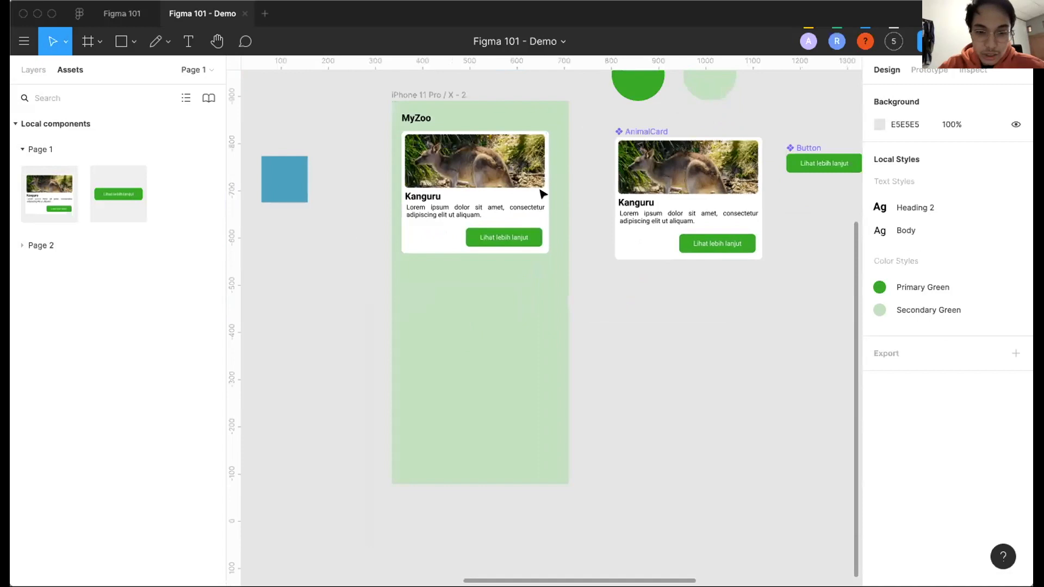
{"action": "scroll", "coordinate": [527, 179], "scroll_direction": "up", "scroll_amount": 3}
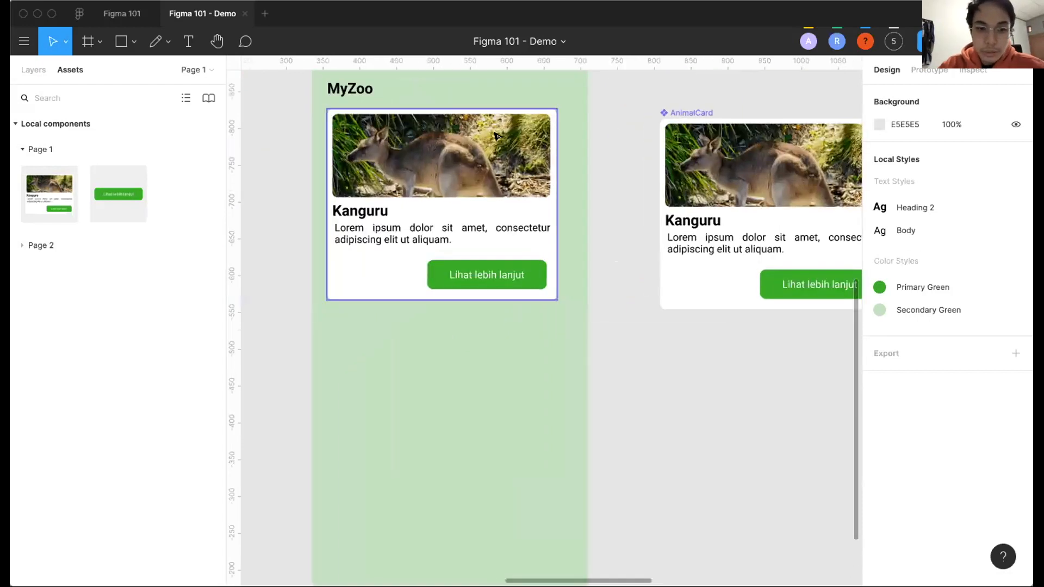
{"action": "left_click", "coordinate": [496, 136]}
{"action": "left_click", "coordinate": [583, 144]}
{"action": "scroll", "coordinate": [582, 142], "scroll_direction": "up", "scroll_amount": 2}
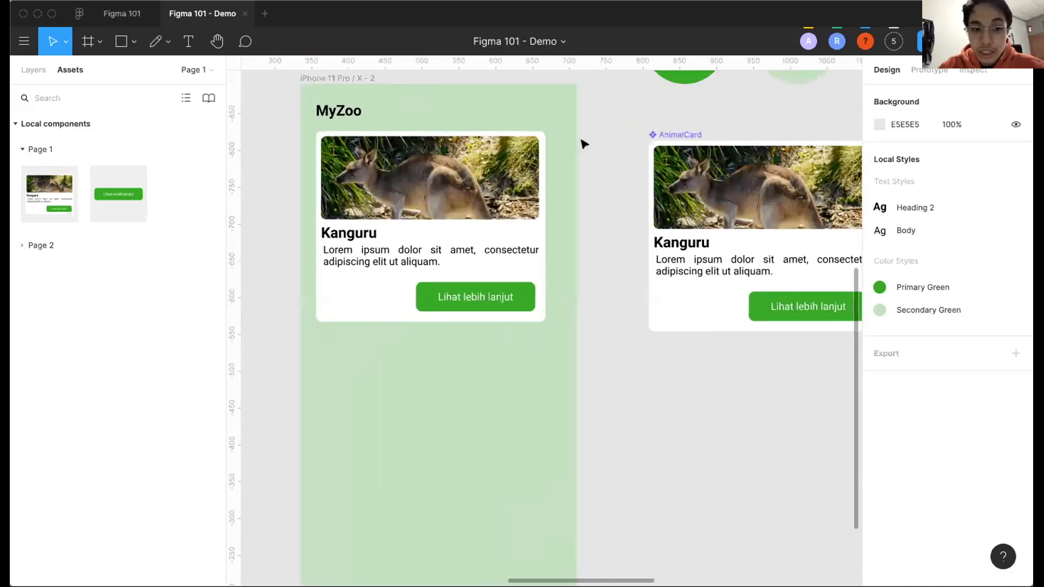
{"action": "left_click", "coordinate": [506, 170]}
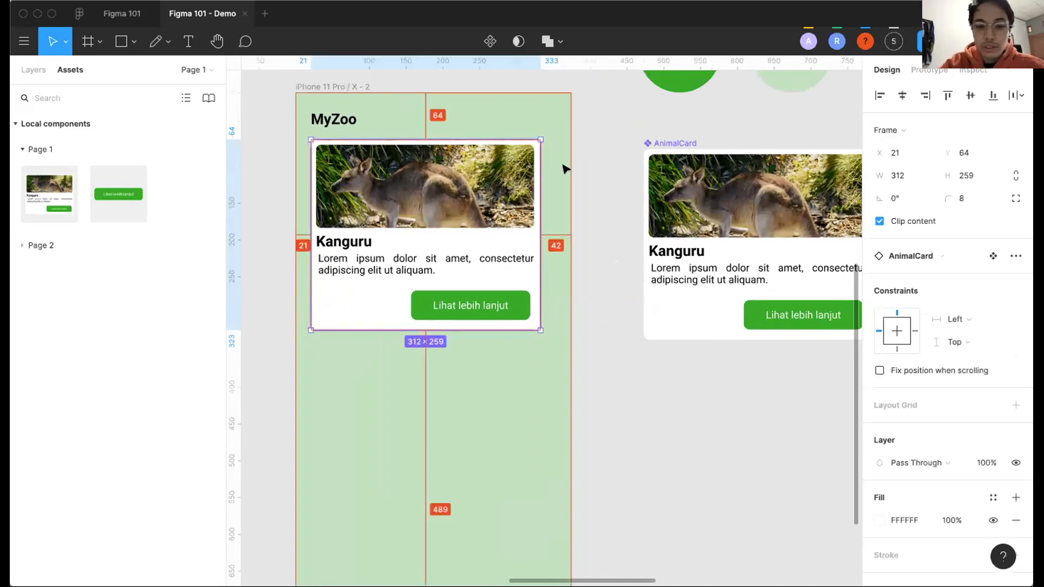
{"action": "left_click", "coordinate": [343, 117]}
Set the main AnimalCard component's width to 334.
{"action": "scroll", "coordinate": [338, 120], "scroll_direction": "right", "scroll_amount": 1}
{"action": "scroll", "coordinate": [629, 277], "scroll_direction": "right", "scroll_amount": 4}
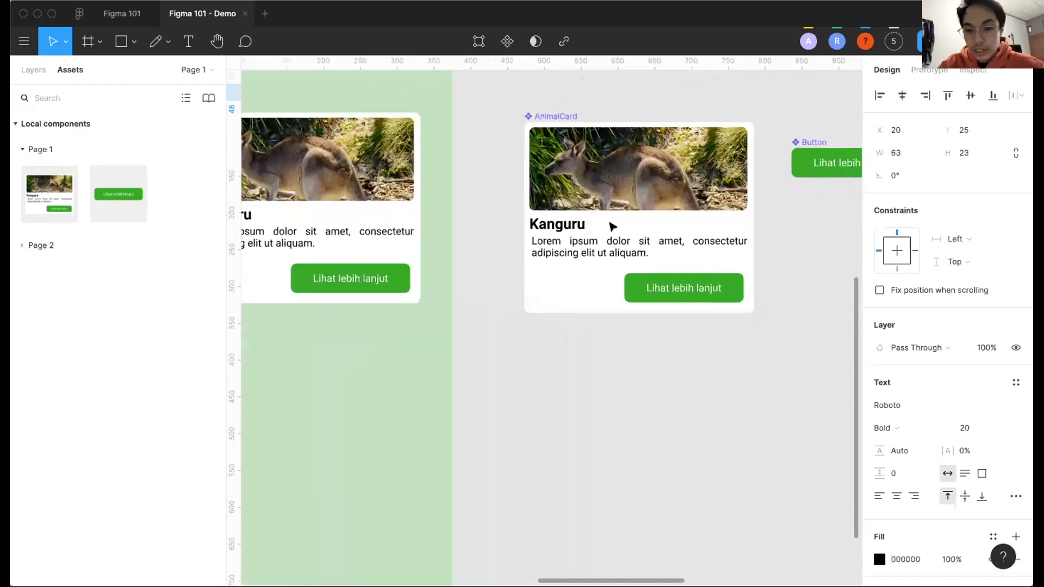
{"action": "left_click", "coordinate": [549, 114]}
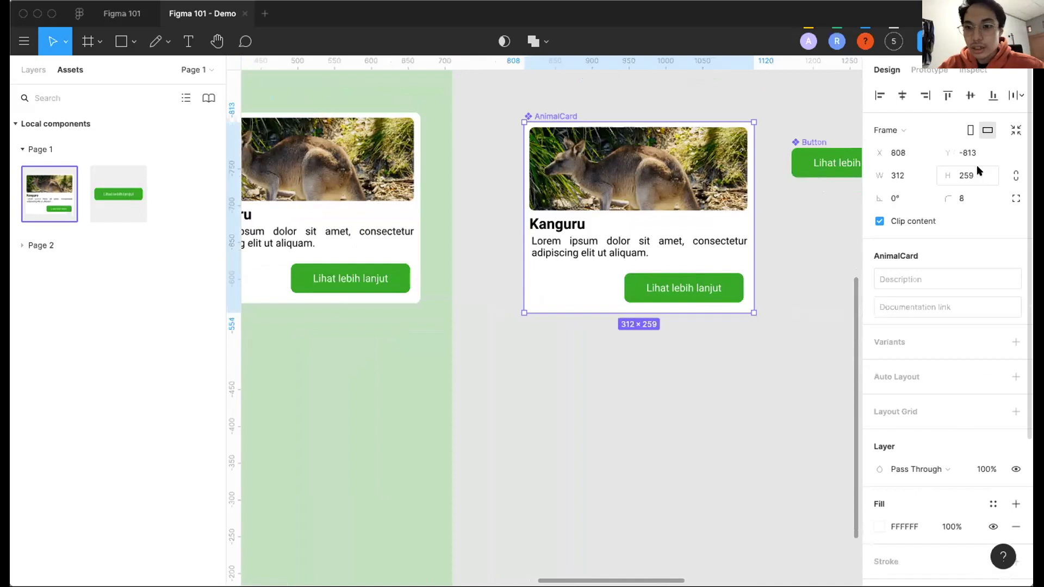
{"action": "type", "text": "2"}
{"action": "key", "text": "super+z"}
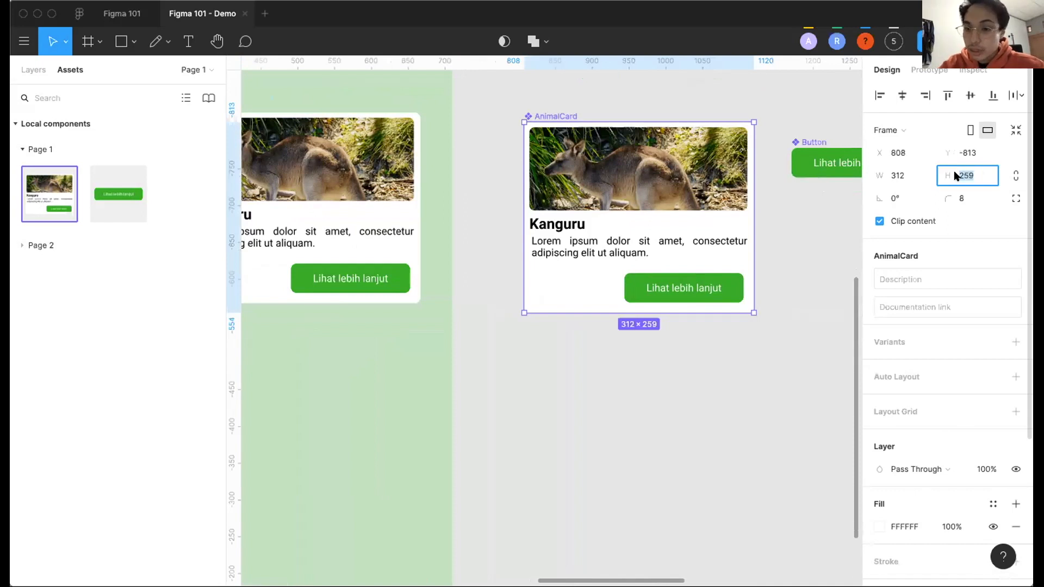
{"action": "left_click", "coordinate": [900, 176]}
{"action": "key", "text": "Right"}
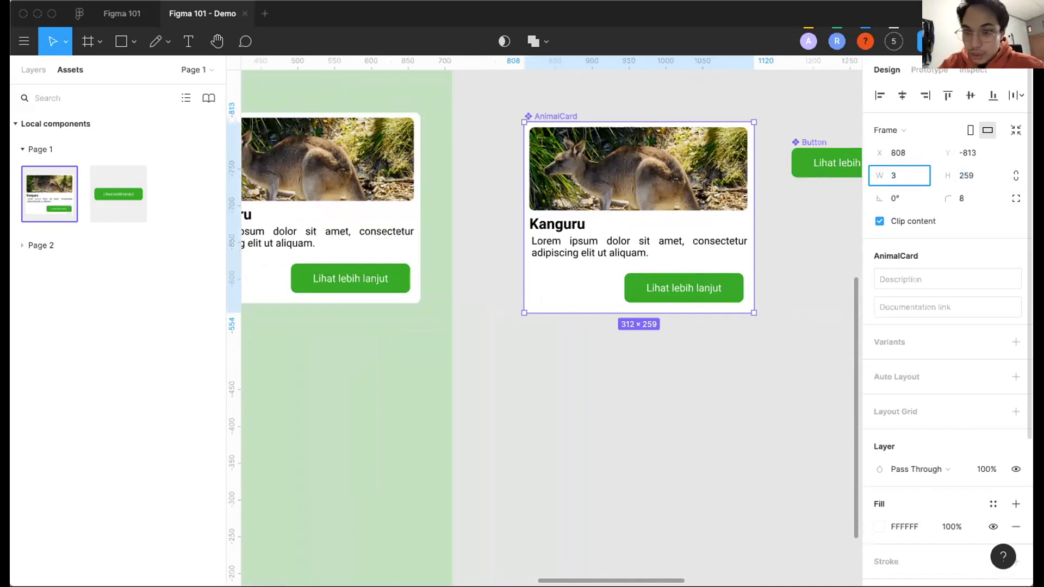
{"action": "type", "text": "34"}
{"action": "key", "text": "Return"}
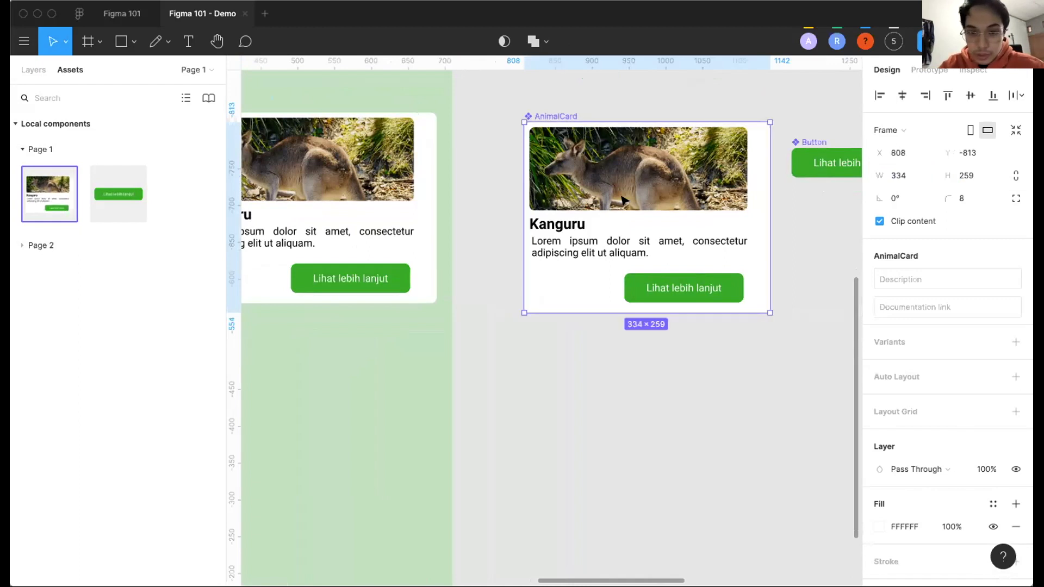
Widen the kangaroo image group inside the main AnimalCard component to 317.
{"action": "left_click", "coordinate": [689, 170]}
{"action": "left_click_drag", "start_coordinate": [751, 169], "coordinate": [758, 169]}
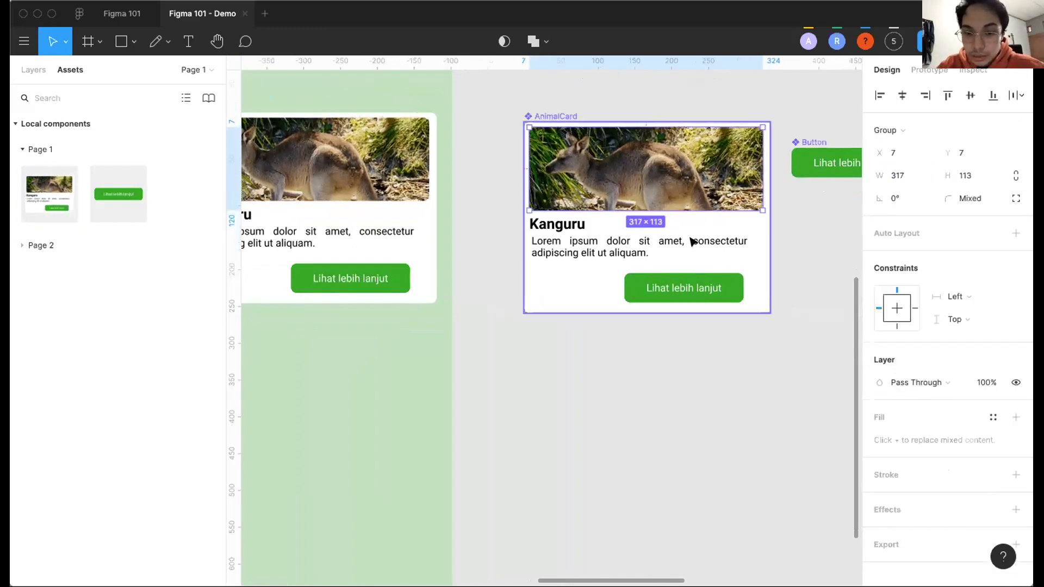
{"action": "left_click", "coordinate": [560, 112]}
Position the card instance in the iPhone frame at X 20, Y 64.
{"action": "scroll", "coordinate": [560, 112], "scroll_direction": "left", "scroll_amount": 5}
{"action": "left_click", "coordinate": [574, 138]}
{"action": "scroll", "coordinate": [610, 159], "scroll_direction": "down", "scroll_amount": 3}
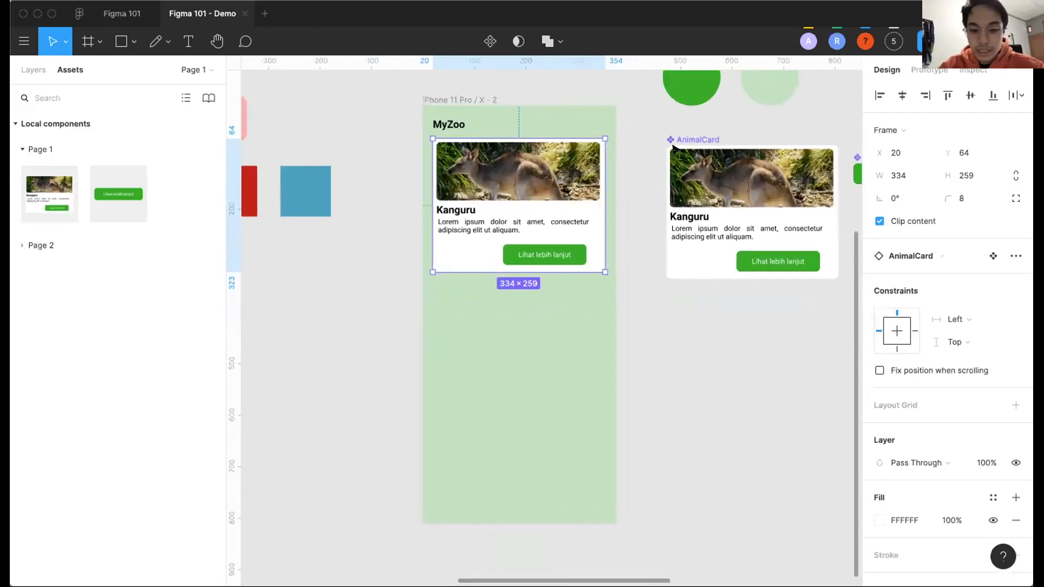
Move the main AnimalCard component away from the iPhone frame to the space above the Button component, at X 1137, Y -1119.
{"action": "left_click", "coordinate": [707, 136]}
{"action": "scroll", "coordinate": [702, 136], "scroll_direction": "down", "scroll_amount": 3}
{"action": "left_click_drag", "start_coordinate": [703, 136], "coordinate": [808, 150]}
{"action": "scroll", "coordinate": [632, 224], "scroll_direction": "right", "scroll_amount": 1}
{"action": "scroll", "coordinate": [479, 267], "scroll_direction": "down", "scroll_amount": 1}
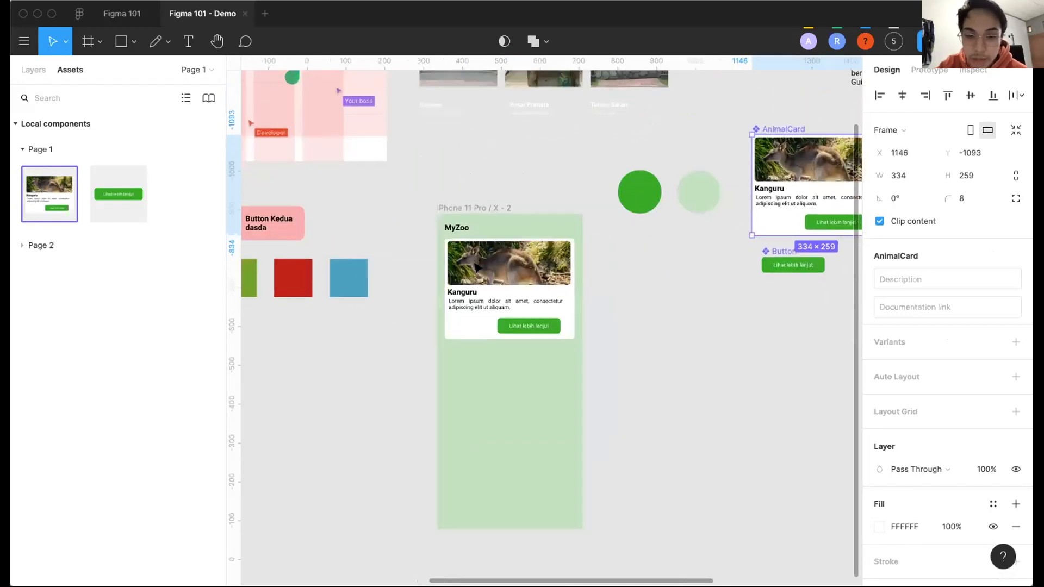
{"action": "scroll", "coordinate": [479, 267], "scroll_direction": "up", "scroll_amount": 3}
{"action": "left_click", "coordinate": [517, 237]}
{"action": "scroll", "coordinate": [489, 239], "scroll_direction": "right", "scroll_amount": 2}
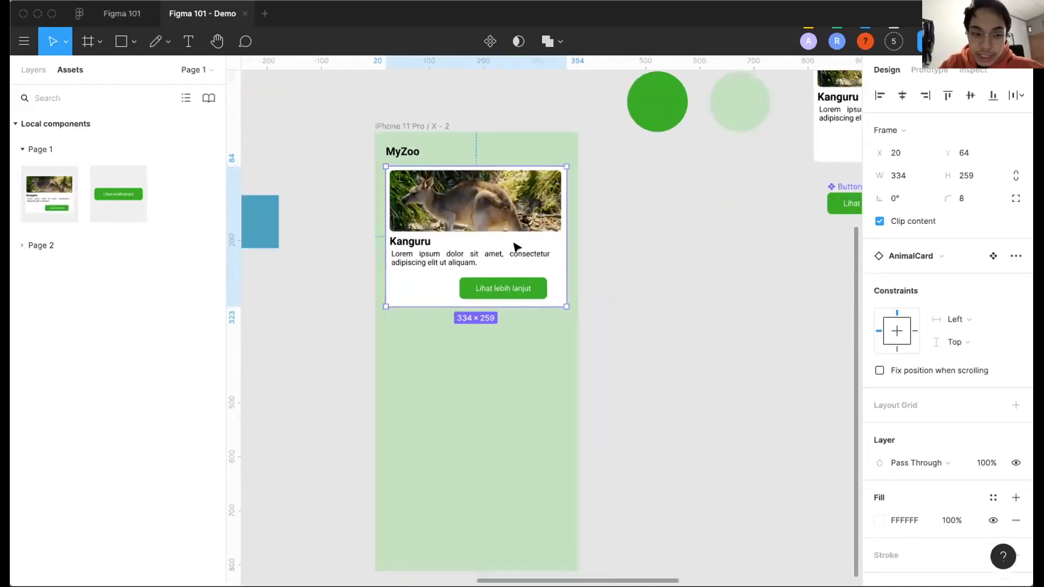
{"action": "scroll", "coordinate": [397, 245], "scroll_direction": "down", "scroll_amount": 1}
{"action": "scroll", "coordinate": [459, 240], "scroll_direction": "up", "scroll_amount": 3}
{"action": "scroll", "coordinate": [459, 240], "scroll_direction": "right", "scroll_amount": 3}
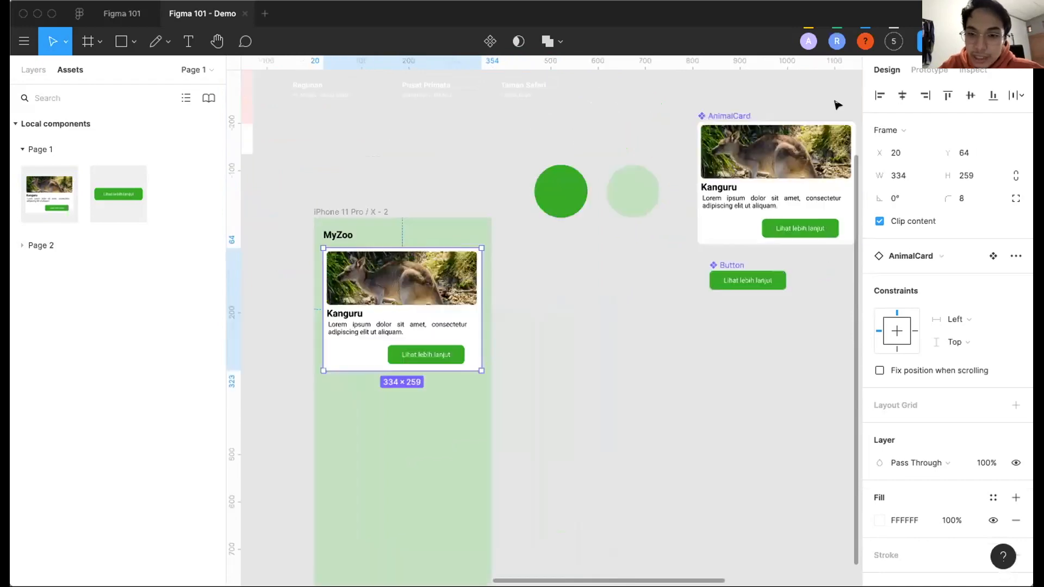
{"action": "left_click", "coordinate": [683, 158]}
{"action": "left_click_drag", "start_coordinate": [683, 158], "coordinate": [674, 147]}
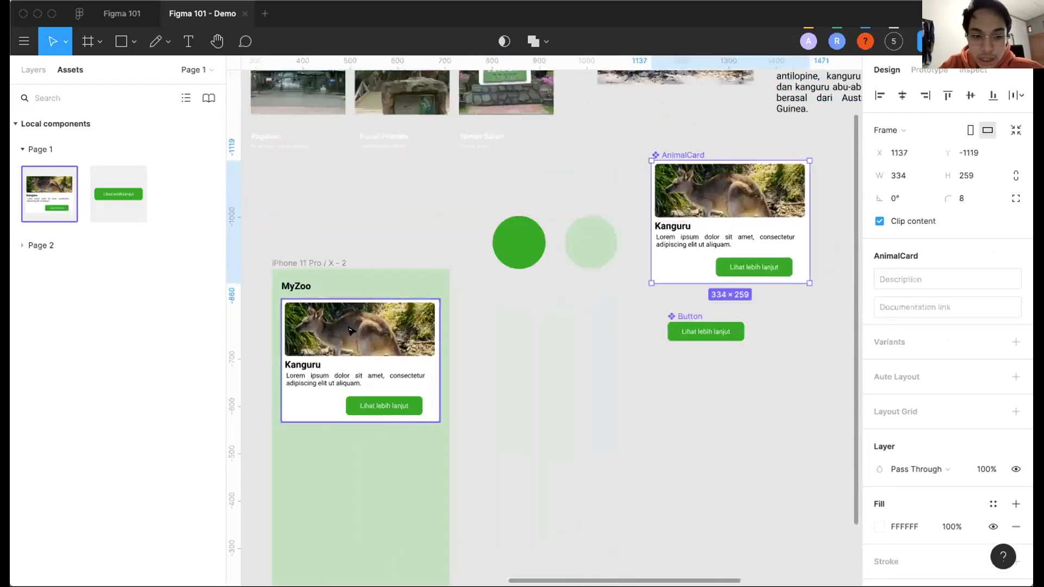
Duplicate the kangaroo card instance directly below the first one in the iPhone frame, at X 20, Y 339.
{"action": "scroll", "coordinate": [424, 313], "scroll_direction": "left", "scroll_amount": 2}
{"action": "left_click", "coordinate": [424, 313]}
{"action": "scroll", "coordinate": [424, 313], "scroll_direction": "left", "scroll_amount": 2}
{"action": "scroll", "coordinate": [424, 313], "scroll_direction": "up", "scroll_amount": 3}
{"action": "left_click_drag", "start_coordinate": [436, 272], "coordinate": [439, 448]}
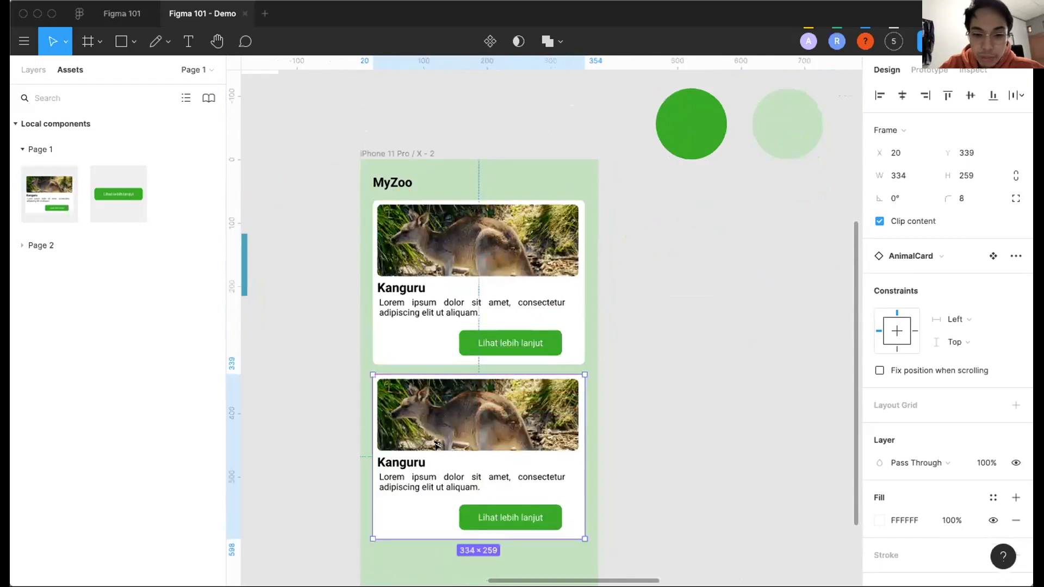
Change the second card instance's title to "Macan".
{"action": "scroll", "coordinate": [525, 386], "scroll_direction": "down", "scroll_amount": 2}
{"action": "scroll", "coordinate": [525, 386], "scroll_direction": "left", "scroll_amount": 1}
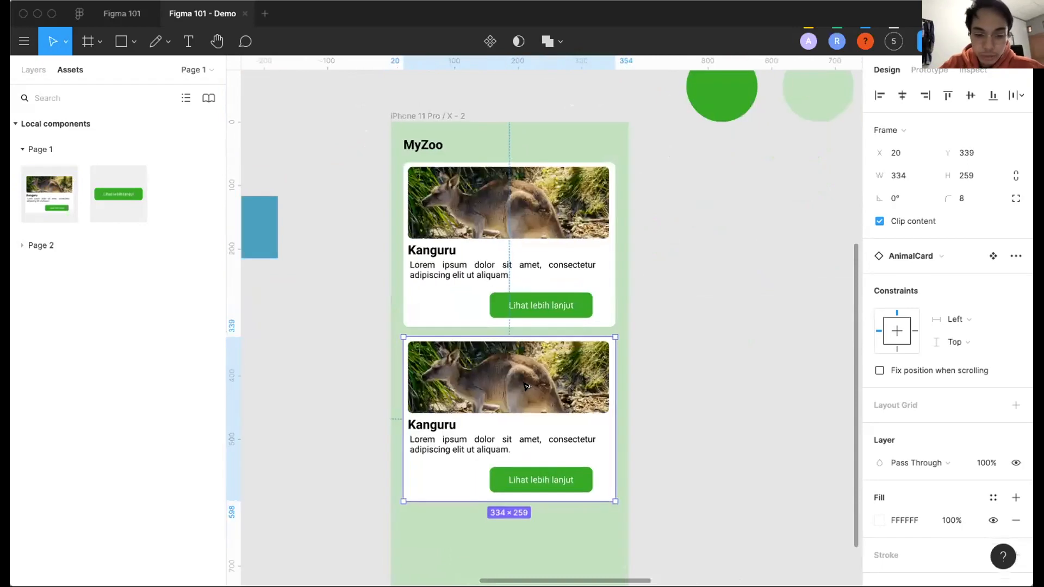
{"action": "double_click", "coordinate": [447, 427]}
{"action": "double_click", "coordinate": [444, 423]}
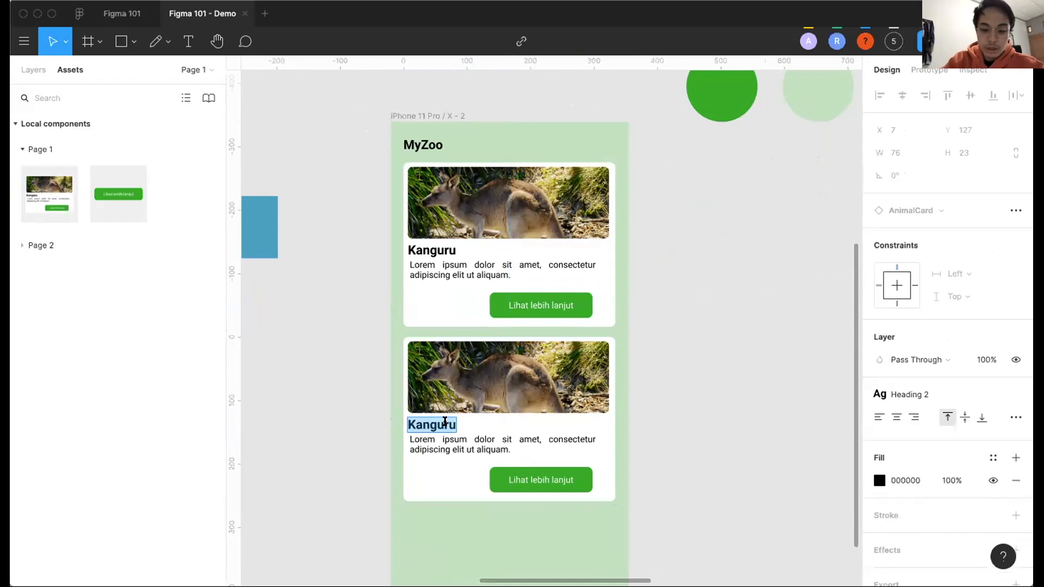
{"action": "type", "text": "Macan"}
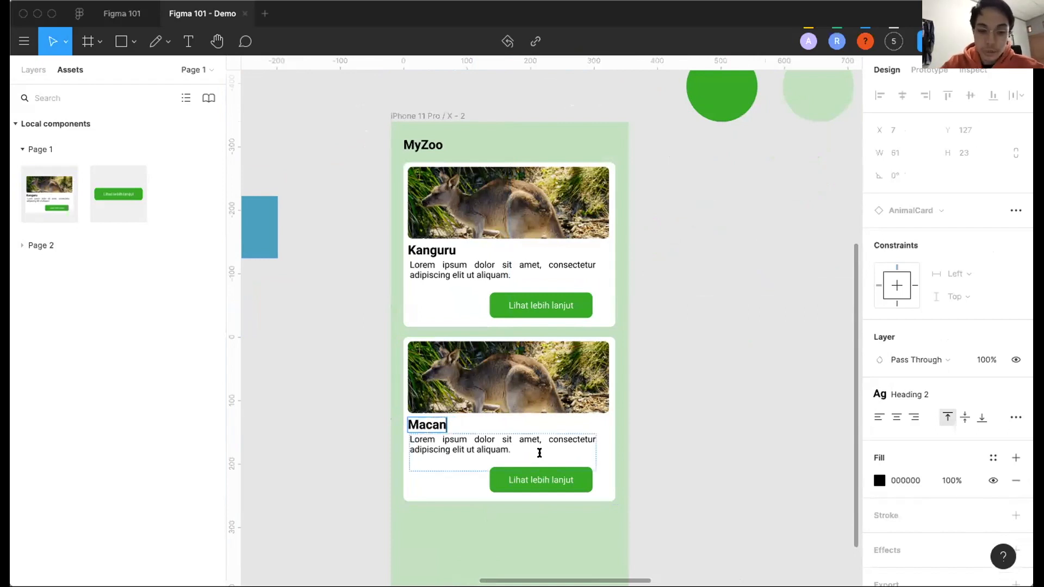
{"action": "left_click", "coordinate": [483, 444]}
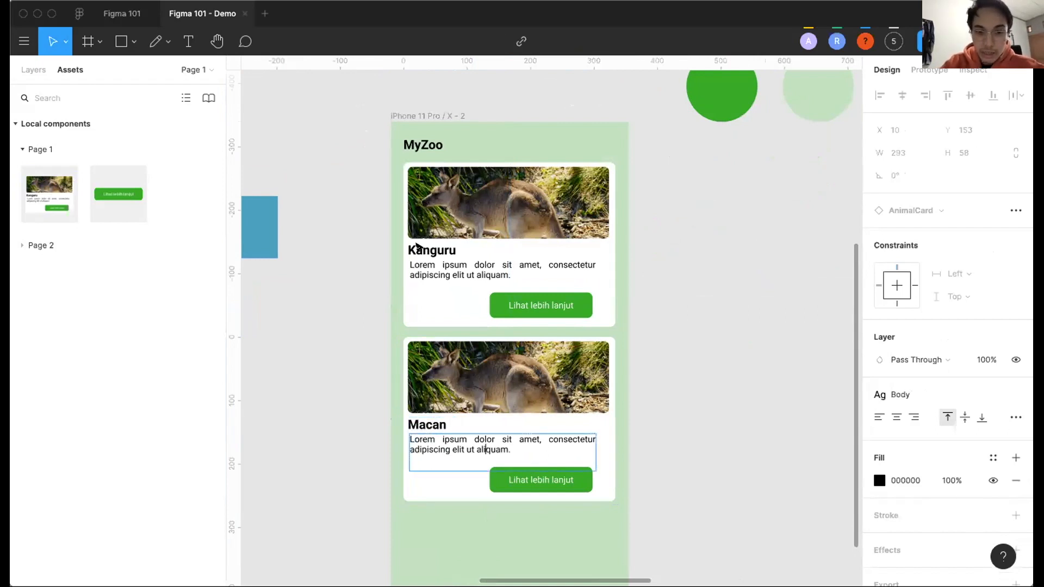
{"action": "scroll", "coordinate": [418, 244], "scroll_direction": "down", "scroll_amount": 5}
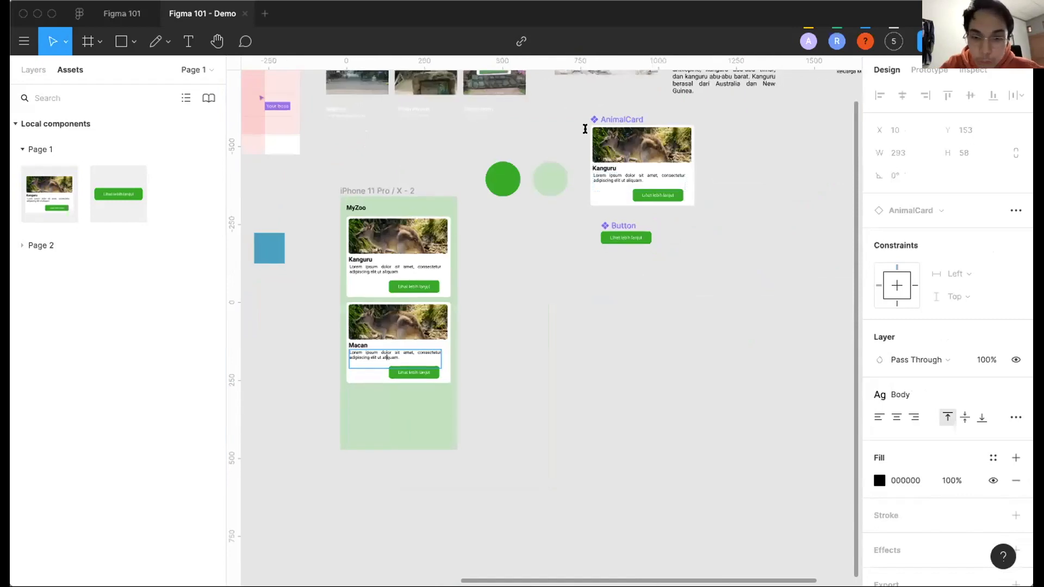
{"action": "scroll", "coordinate": [676, 170], "scroll_direction": "left", "scroll_amount": 1}
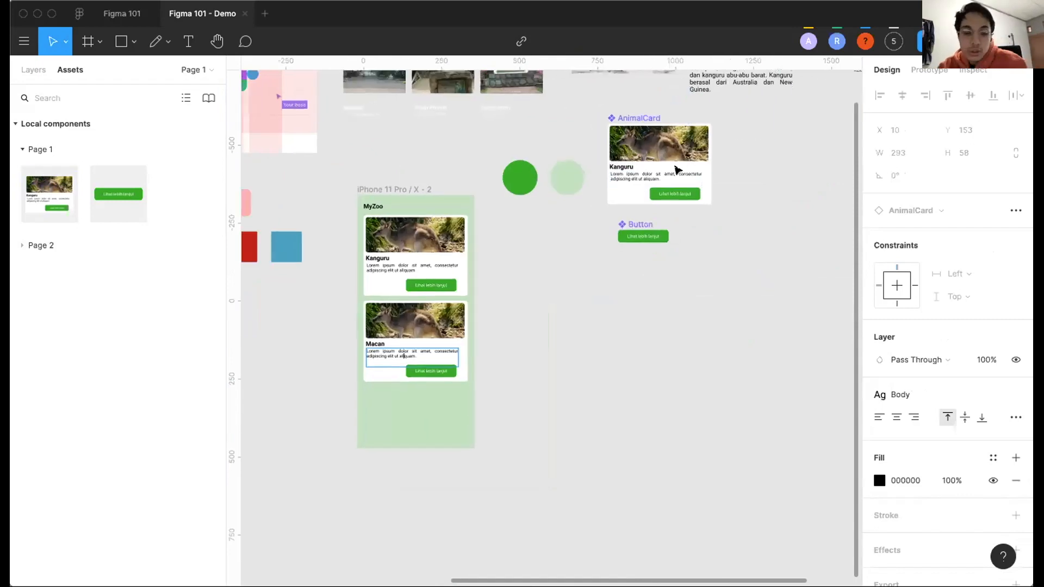
{"action": "scroll", "coordinate": [477, 298], "scroll_direction": "up", "scroll_amount": 4}
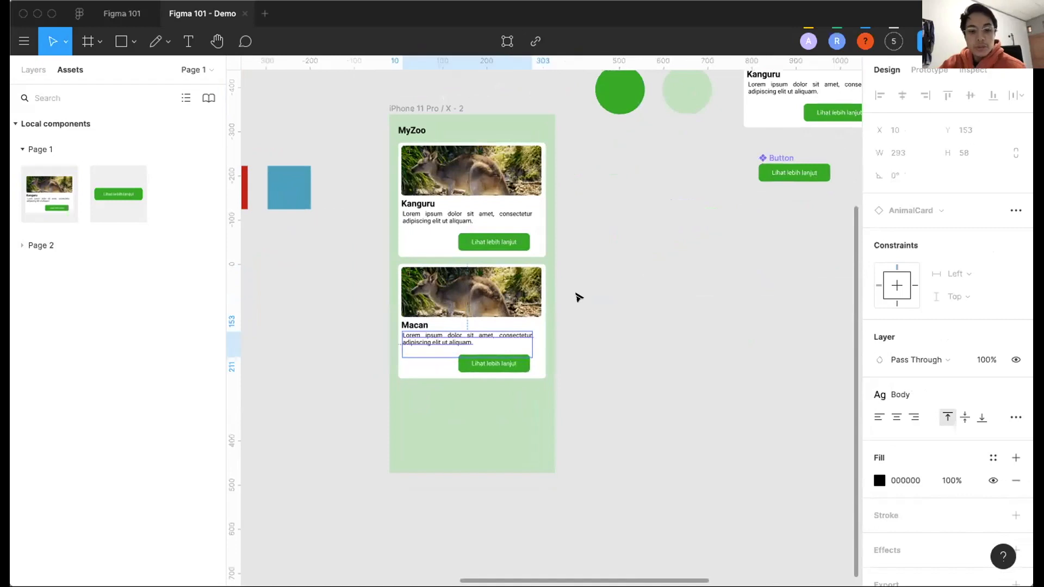
{"action": "left_click", "coordinate": [578, 296]}
{"action": "scroll", "coordinate": [482, 271], "scroll_direction": "up", "scroll_amount": 3}
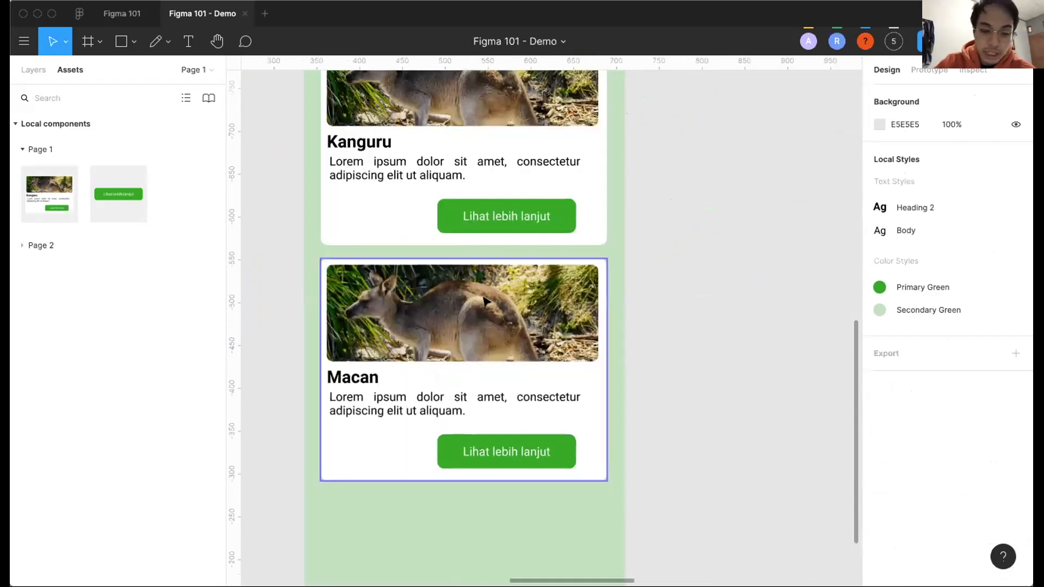
{"action": "double_click", "coordinate": [486, 300]}
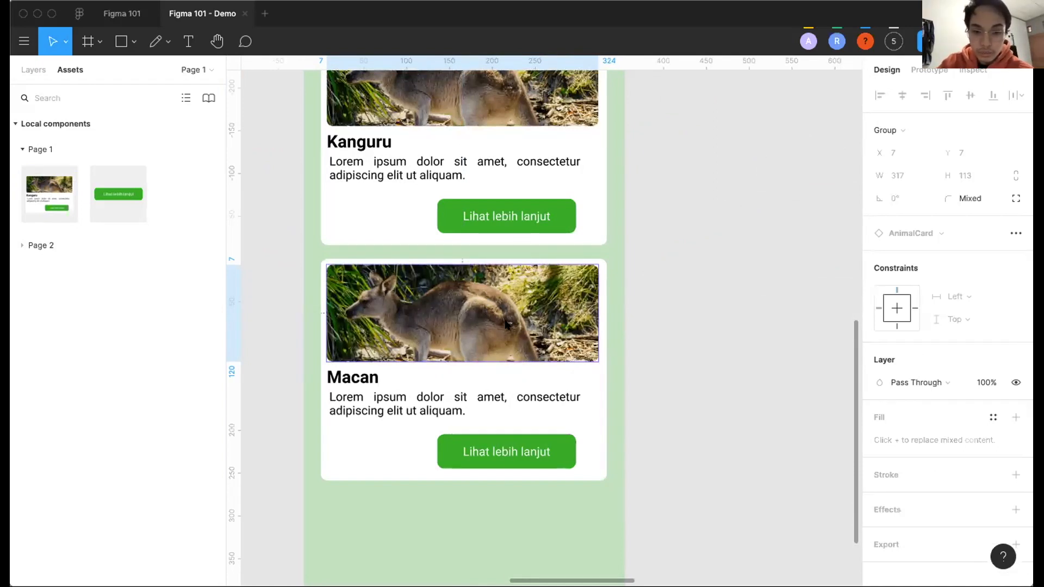
{"action": "right_click", "coordinate": [512, 286]}
{"action": "left_click", "coordinate": [703, 393]}
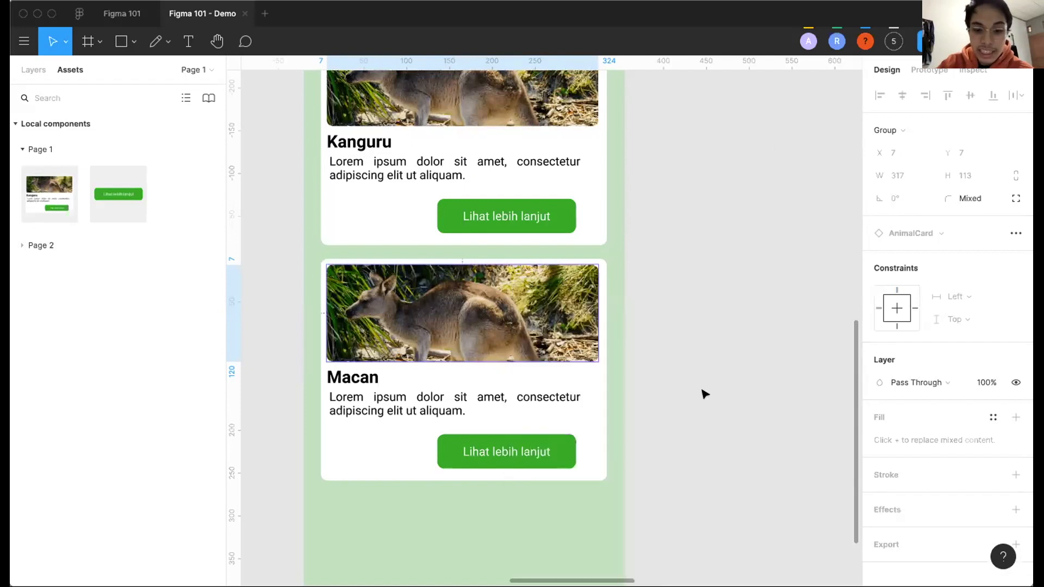
Detach the Macan card instance from the AnimalCard component.
{"action": "scroll", "coordinate": [702, 393], "scroll_direction": "down", "scroll_amount": 5}
{"action": "left_click_drag", "start_coordinate": [642, 401], "coordinate": [468, 271]}
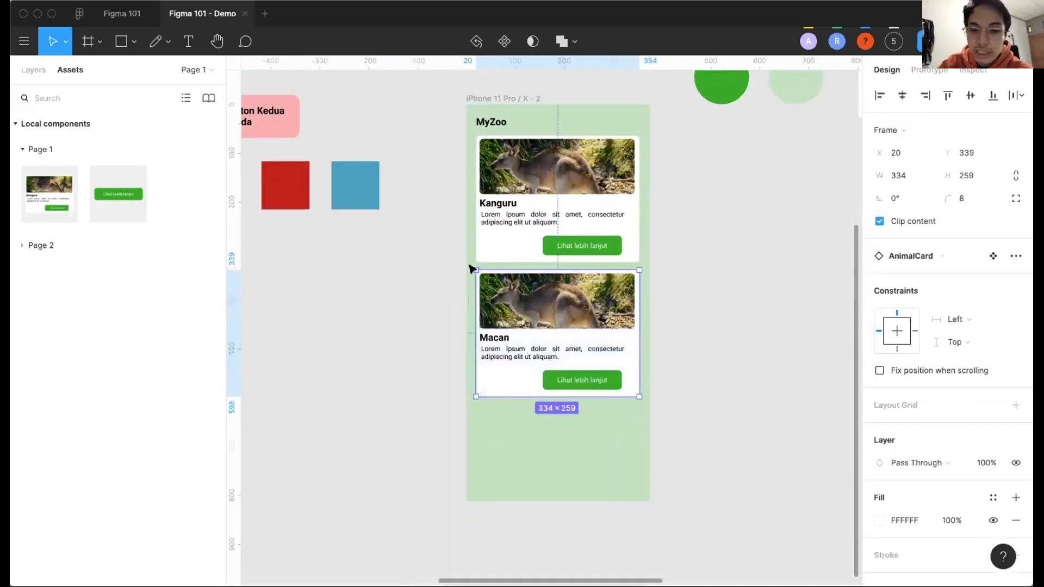
{"action": "scroll", "coordinate": [757, 93], "scroll_direction": "right", "scroll_amount": 6}
{"action": "scroll", "coordinate": [757, 93], "scroll_direction": "up", "scroll_amount": 2}
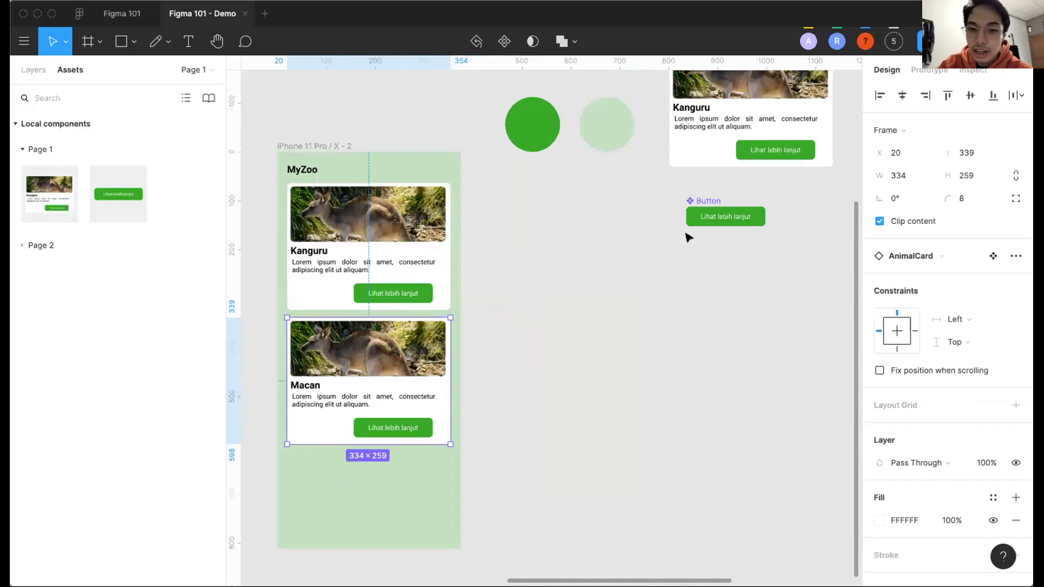
{"action": "scroll", "coordinate": [687, 233], "scroll_direction": "down", "scroll_amount": 2}
{"action": "scroll", "coordinate": [687, 233], "scroll_direction": "left", "scroll_amount": 3}
{"action": "right_click", "coordinate": [429, 343]}
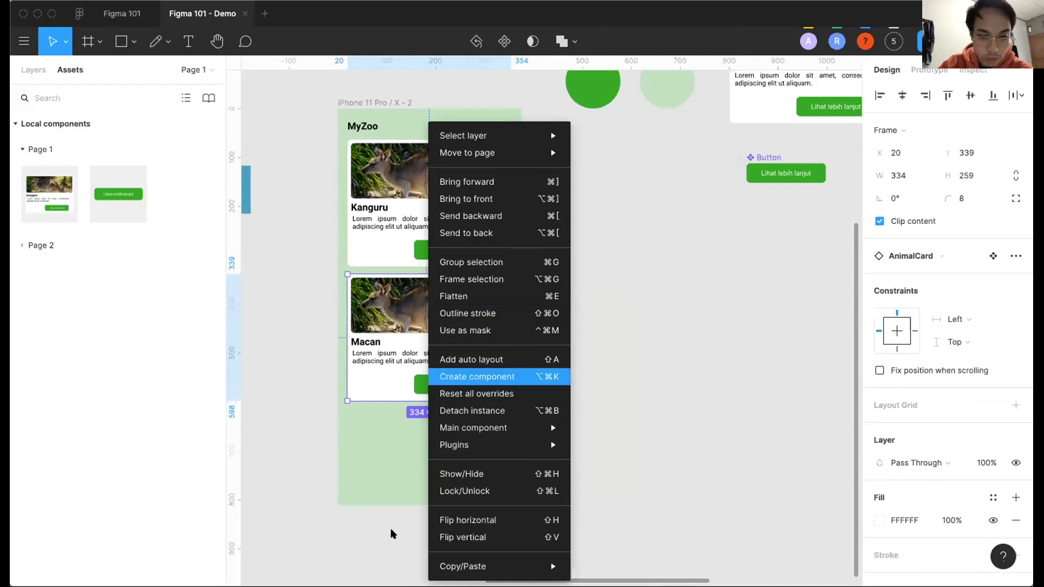
{"action": "left_click", "coordinate": [647, 297]}
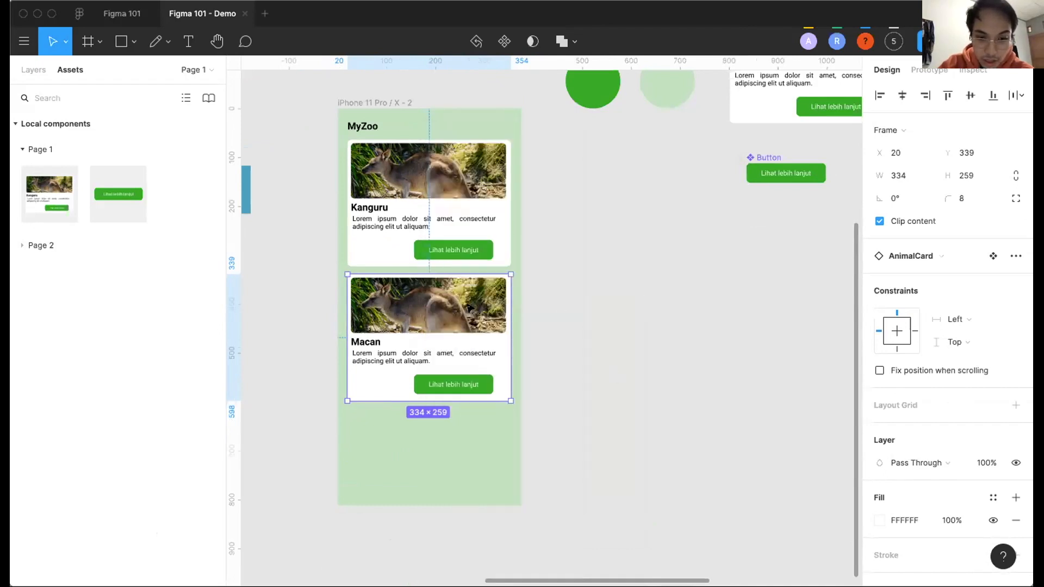
{"action": "right_click", "coordinate": [423, 318]}
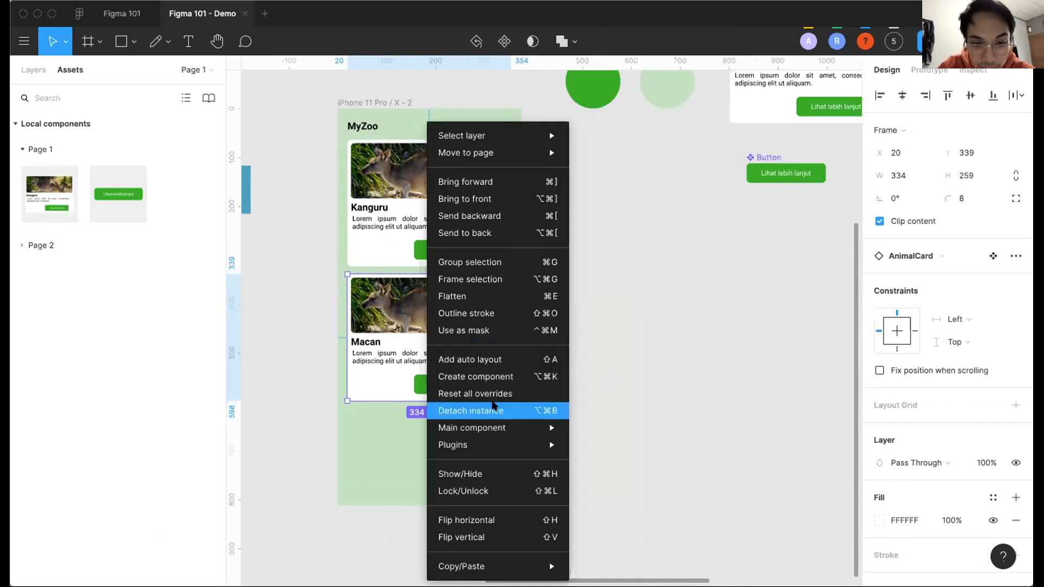
{"action": "left_click", "coordinate": [493, 409]}
{"action": "scroll", "coordinate": [599, 248], "scroll_direction": "up", "scroll_amount": 1}
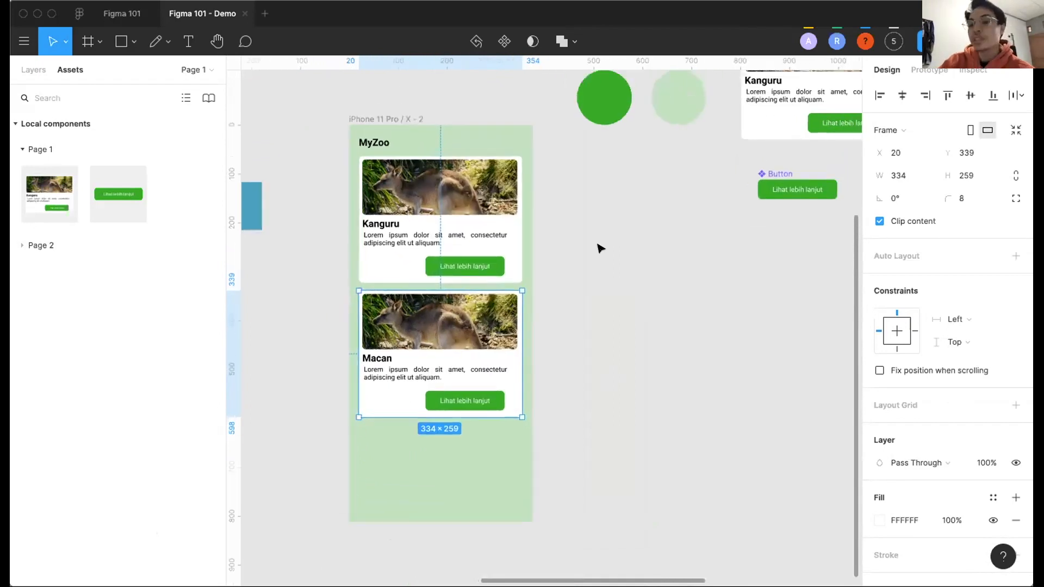
Run the Unsplash plugin on the image group of the Macan card.
{"action": "scroll", "coordinate": [599, 248], "scroll_direction": "down", "scroll_amount": 2}
{"action": "scroll", "coordinate": [564, 217], "scroll_direction": "up", "scroll_amount": 2}
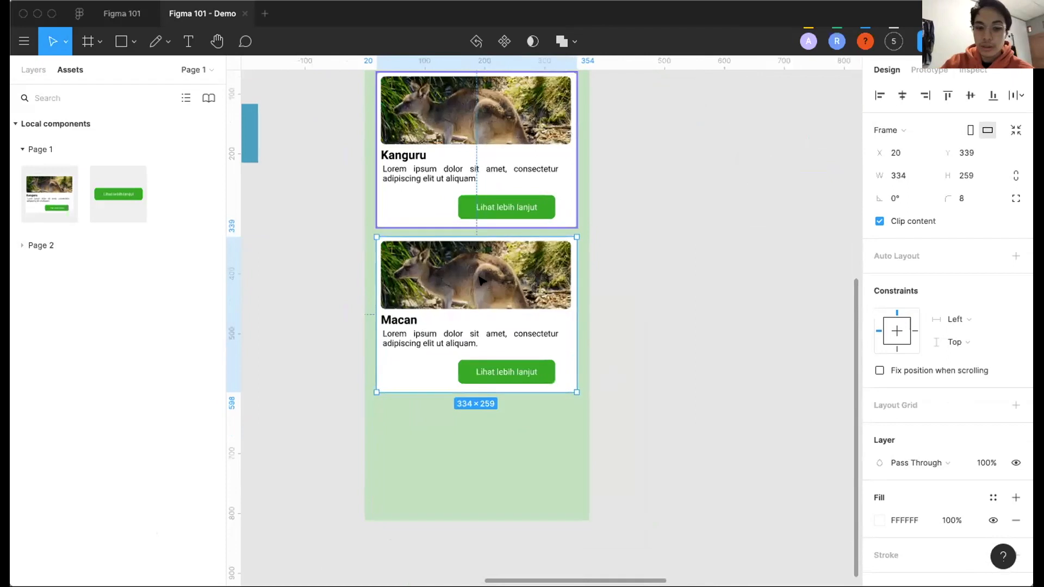
{"action": "double_click", "coordinate": [482, 280]}
{"action": "scroll", "coordinate": [482, 280], "scroll_direction": "up", "scroll_amount": 2}
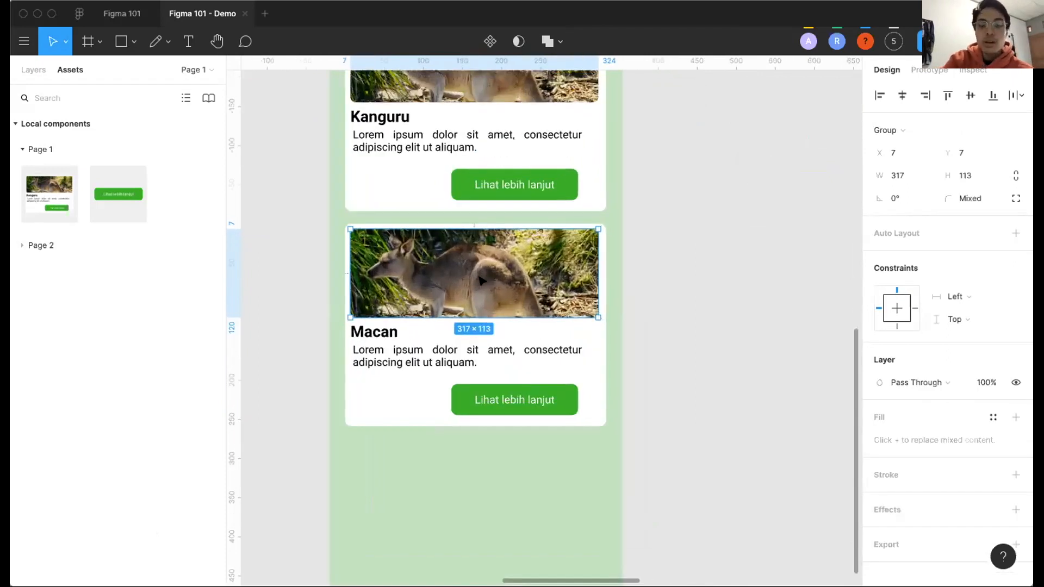
{"action": "scroll", "coordinate": [482, 280], "scroll_direction": "up", "scroll_amount": 1}
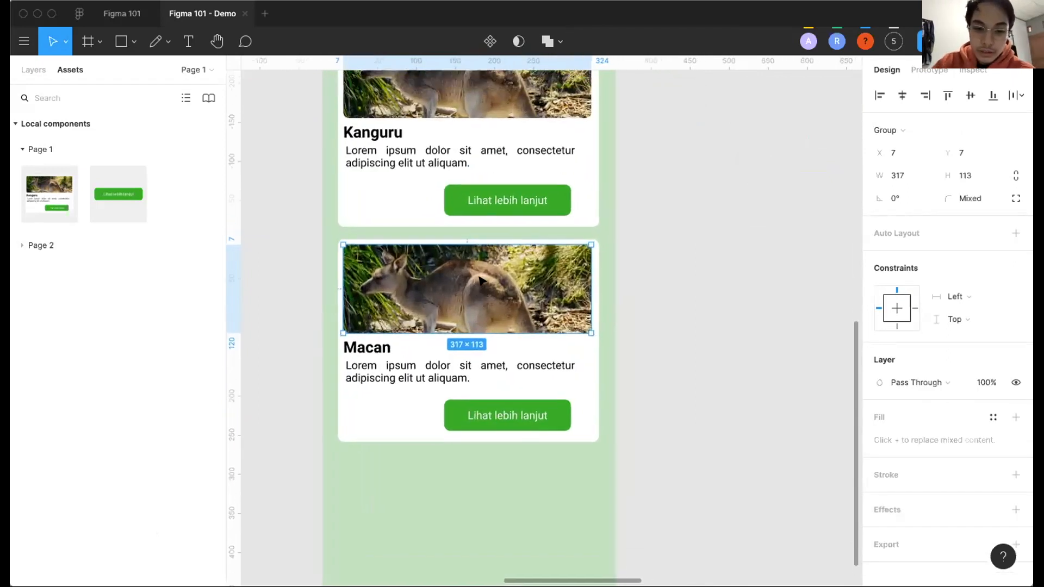
{"action": "right_click", "coordinate": [479, 279]}
{"action": "mouse_move", "coordinate": [539, 441]}
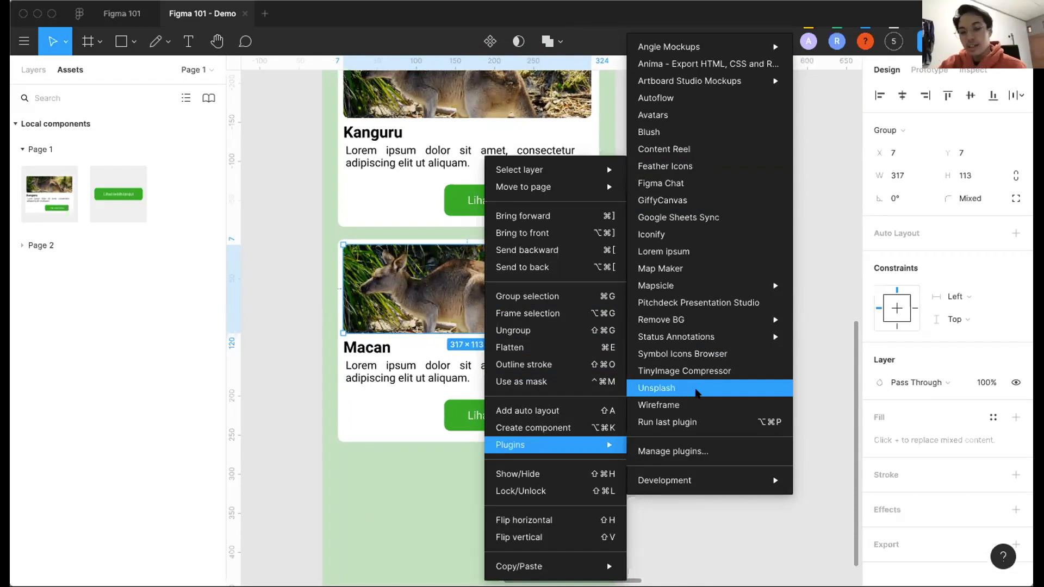
{"action": "left_click", "coordinate": [696, 389]}
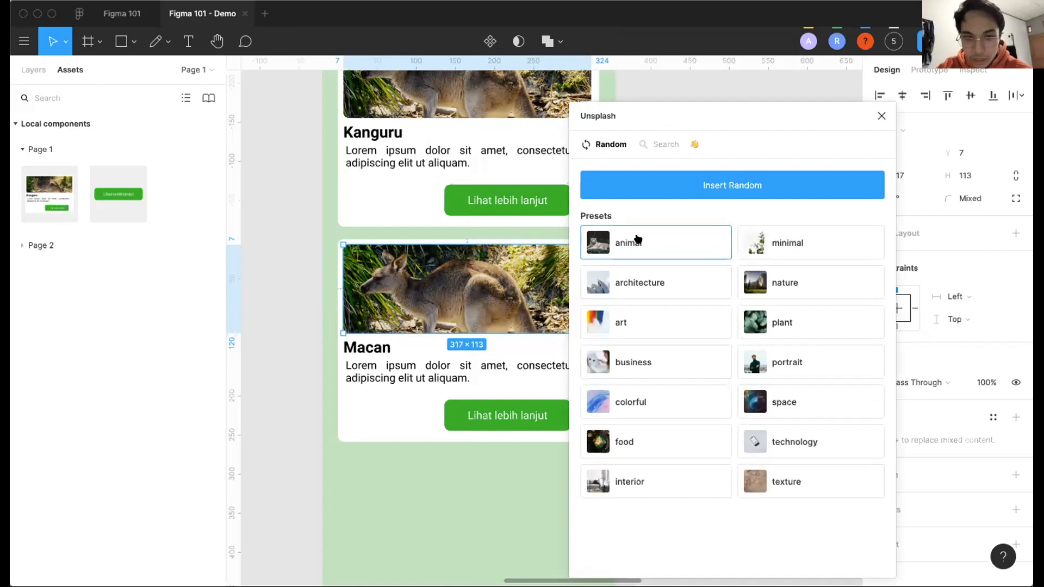
Try to apply a random Unsplash animal photo to the Macan card's whole image group.
{"action": "left_click", "coordinate": [614, 247]}
{"action": "scroll", "coordinate": [401, 338], "scroll_direction": "right", "scroll_amount": 3}
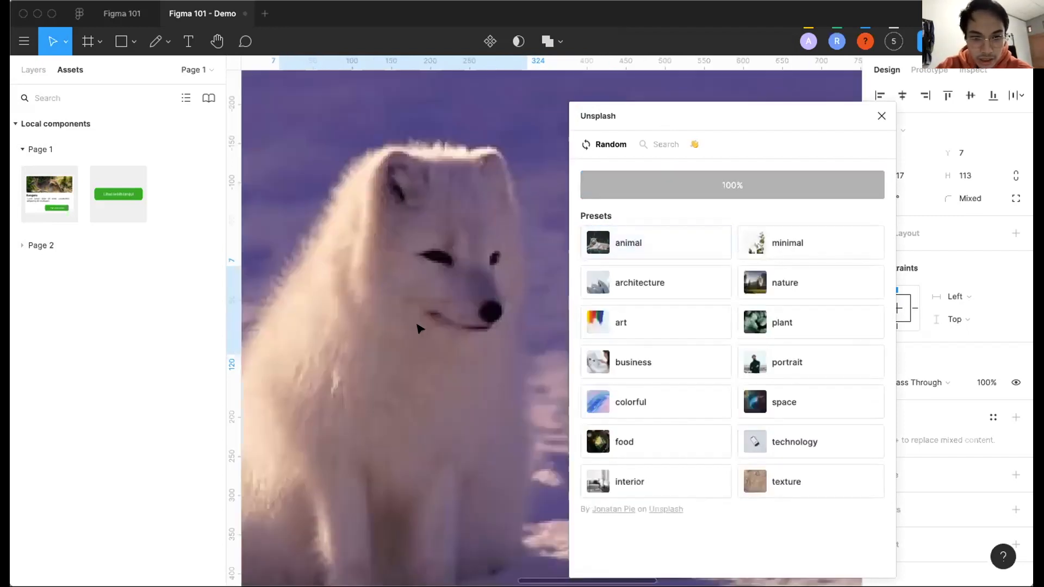
{"action": "scroll", "coordinate": [420, 330], "scroll_direction": "down", "scroll_amount": 5}
{"action": "left_click", "coordinate": [486, 270]}
{"action": "key", "text": "Delete"}
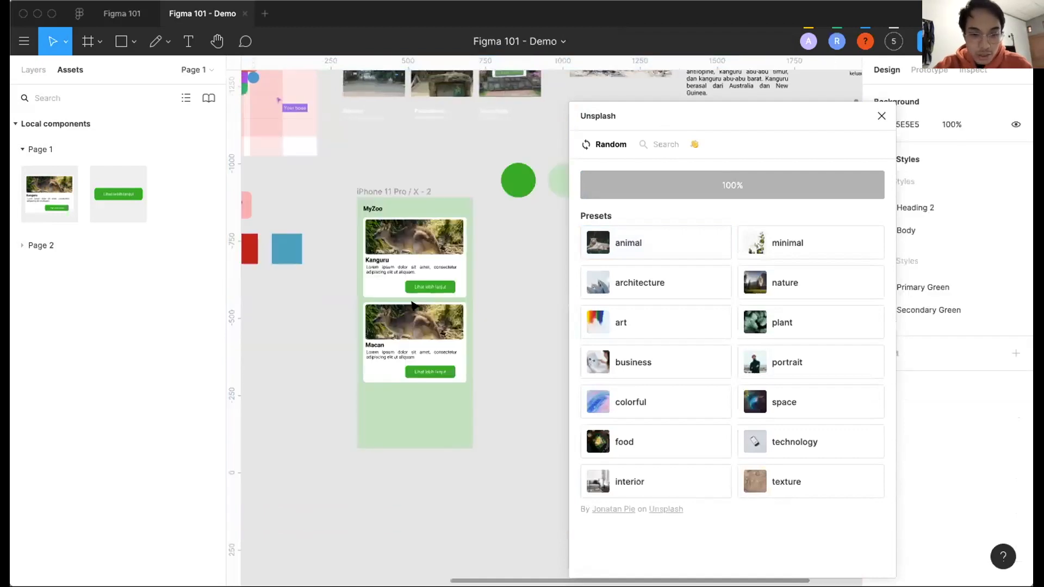
Replace the photo inside the Macan card's image group with a random Unsplash animal picture and shift it up to Y -37.
{"action": "scroll", "coordinate": [413, 307], "scroll_direction": "up", "scroll_amount": 5}
{"action": "left_click", "coordinate": [390, 326]}
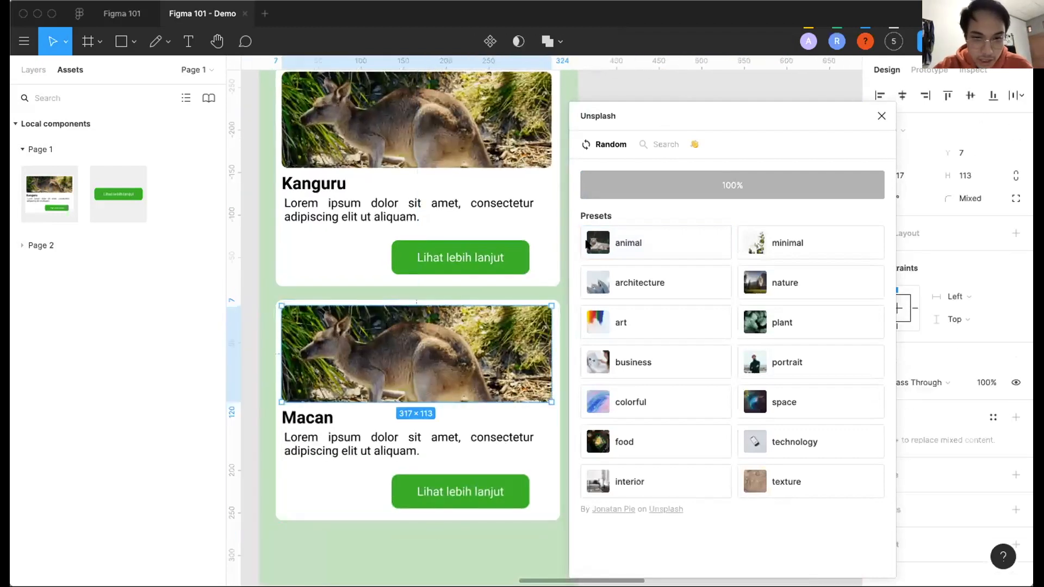
{"action": "double_click", "coordinate": [437, 370]}
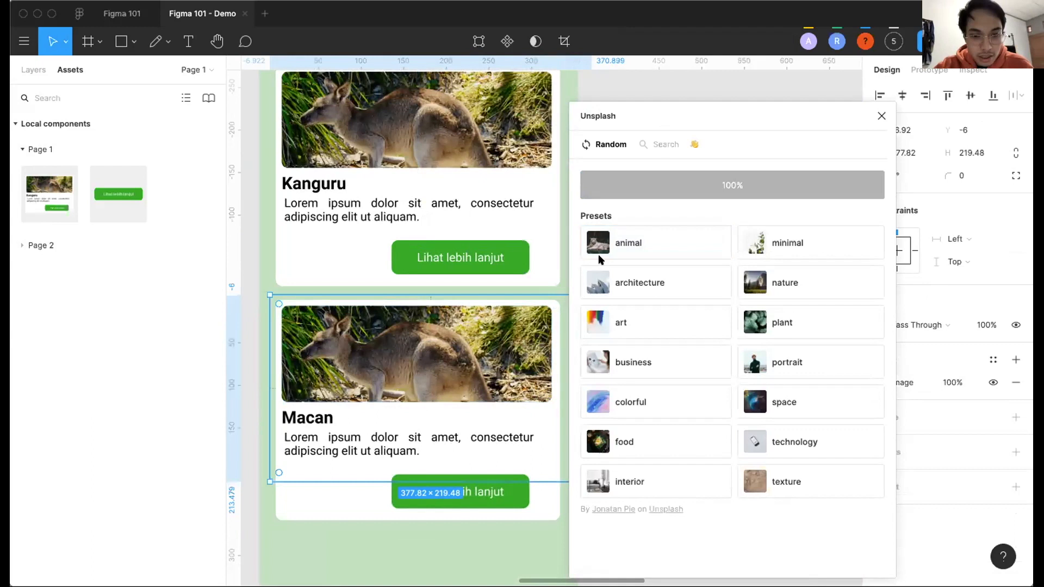
{"action": "left_click", "coordinate": [597, 246]}
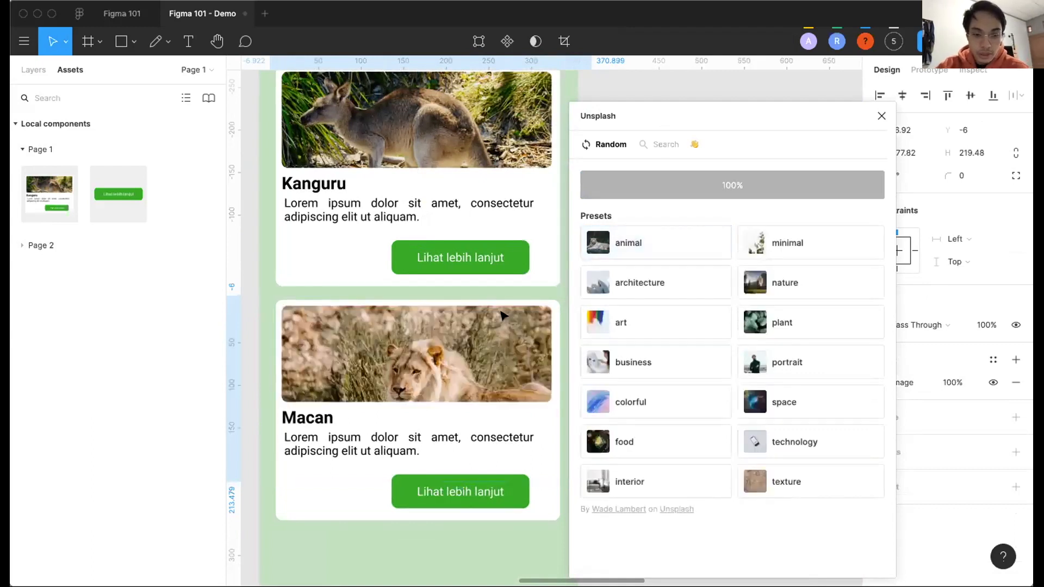
{"action": "scroll", "coordinate": [503, 315], "scroll_direction": "down", "scroll_amount": 2}
{"action": "left_click_drag", "start_coordinate": [459, 345], "coordinate": [449, 339]}
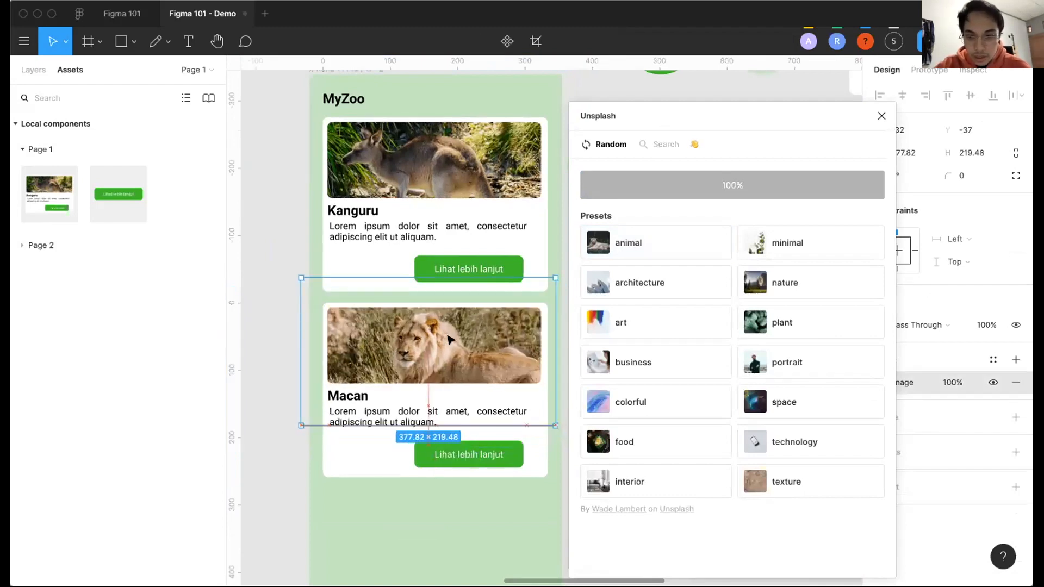
Change the second card's title to "Singa" and close the Unsplash plugin.
{"action": "double_click", "coordinate": [357, 395]}
{"action": "type", "text": "Singa"}
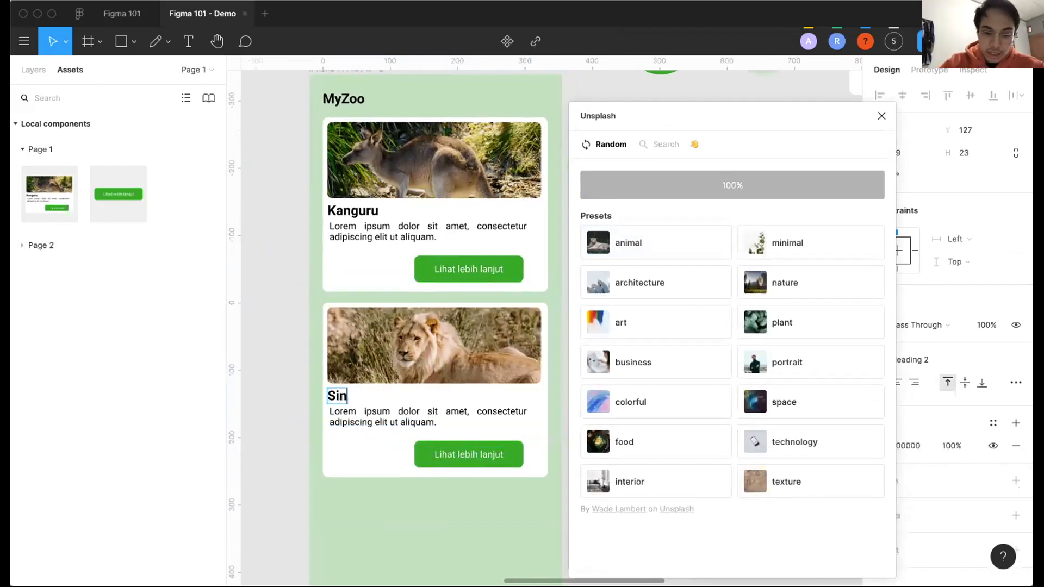
{"action": "left_click", "coordinate": [414, 514]}
{"action": "scroll", "coordinate": [414, 514], "scroll_direction": "down", "scroll_amount": 5}
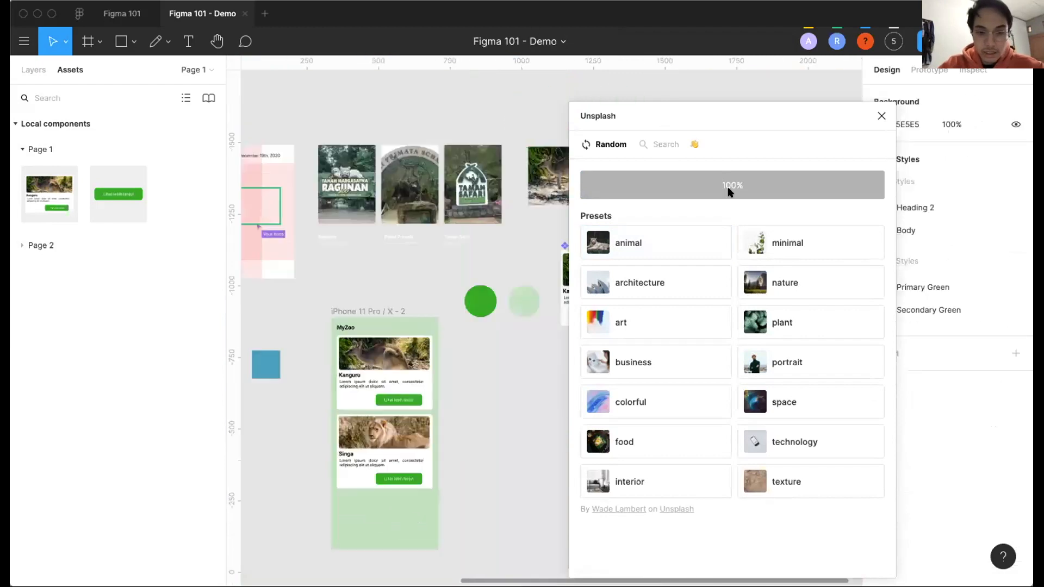
{"action": "left_click", "coordinate": [881, 114]}
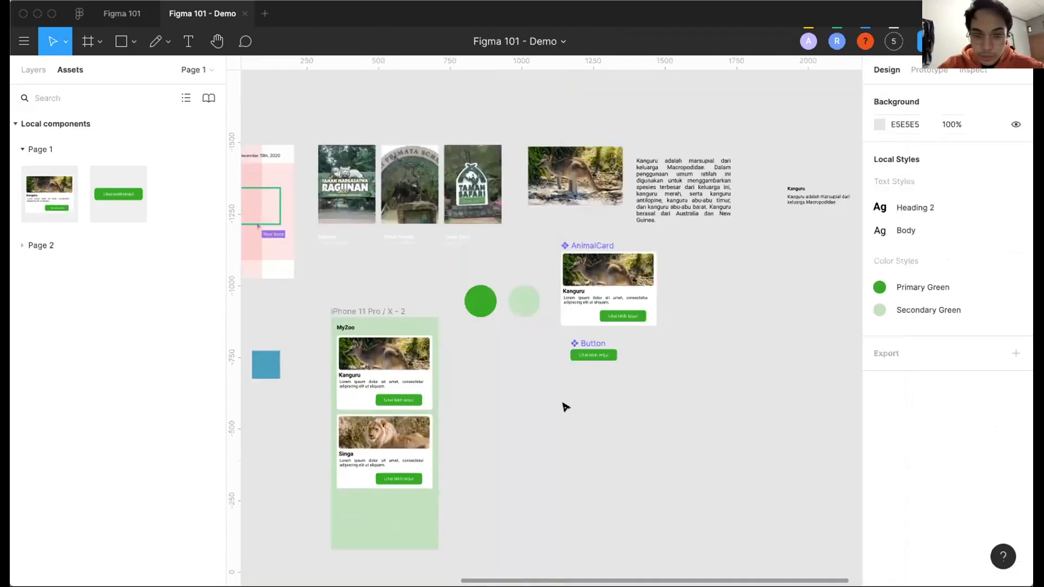
Move the AnimalCard and Button components together with the green colour circles to the empty space left of the iPhone frame.
{"action": "scroll", "coordinate": [620, 359], "scroll_direction": "down", "scroll_amount": 2}
{"action": "left_click_drag", "start_coordinate": [710, 325], "coordinate": [493, 187]}
{"action": "scroll", "coordinate": [664, 194], "scroll_direction": "down", "scroll_amount": 2}
{"action": "left_click_drag", "start_coordinate": [663, 194], "coordinate": [301, 399]}
Try duplicating the MyZoo iPhone frame to its right and delete the copy.
{"action": "key", "text": "alt"}
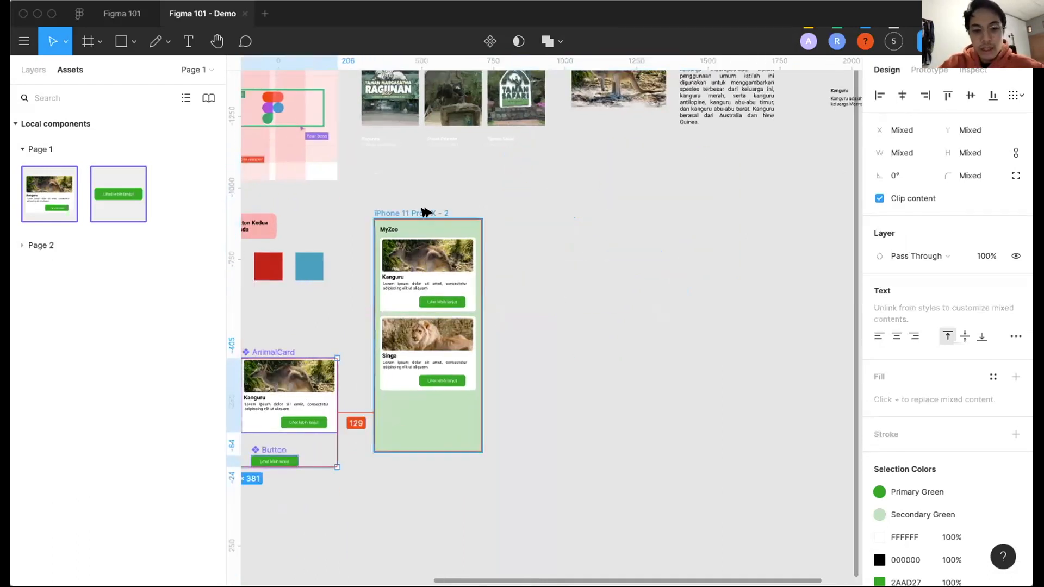
{"action": "left_click_drag", "start_coordinate": [427, 212], "coordinate": [552, 212]}
{"action": "scroll", "coordinate": [572, 276], "scroll_direction": "up", "scroll_amount": 2}
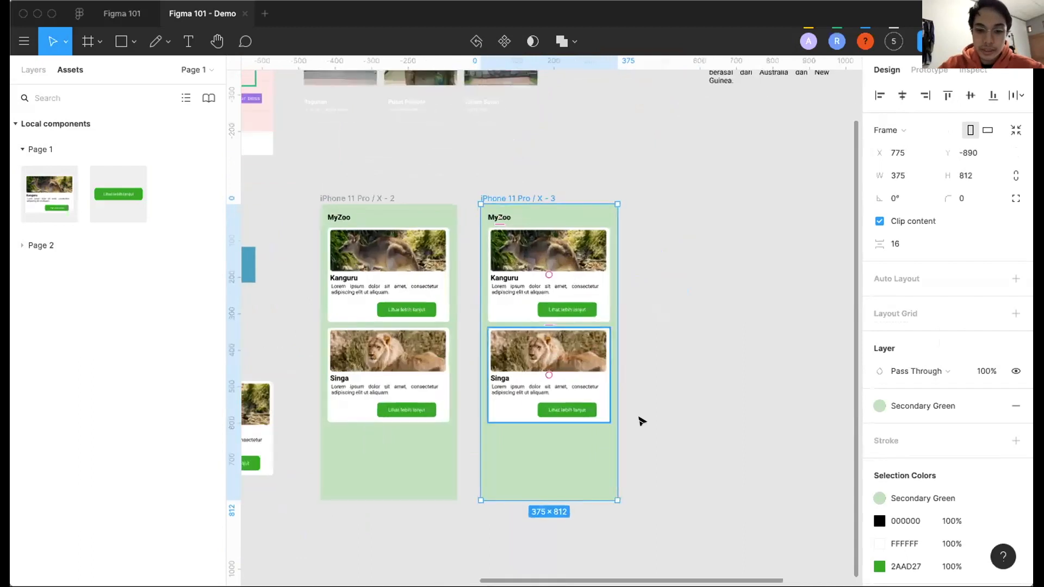
{"action": "left_click", "coordinate": [642, 421]}
{"action": "left_click", "coordinate": [498, 198]}
{"action": "key", "text": "Delete"}
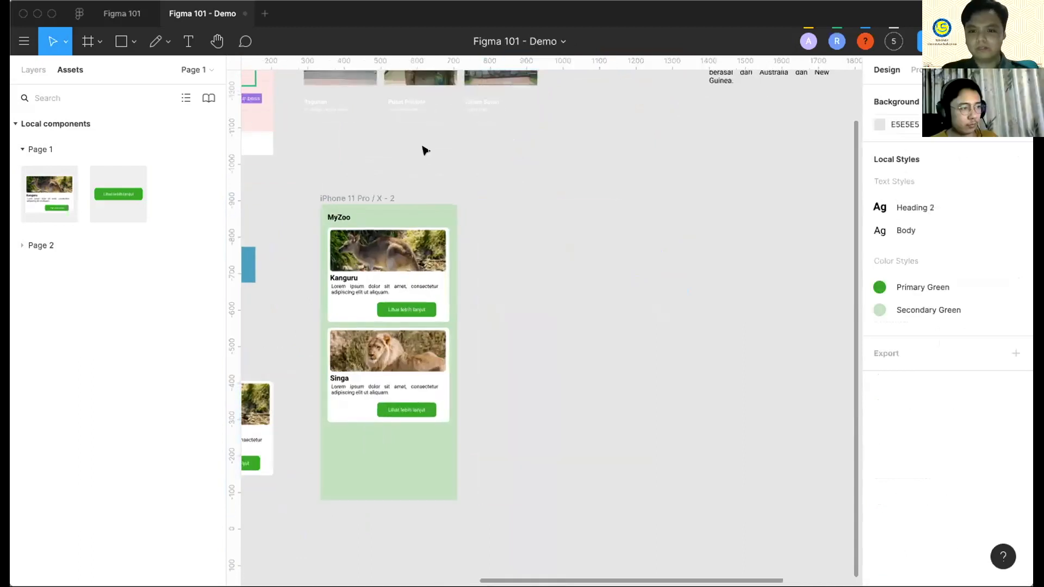
Add an empty iPhone 11 Pro / X frame beside the MyZoo frame, at X 730, Y -890.
{"action": "left_click", "coordinate": [88, 41]}
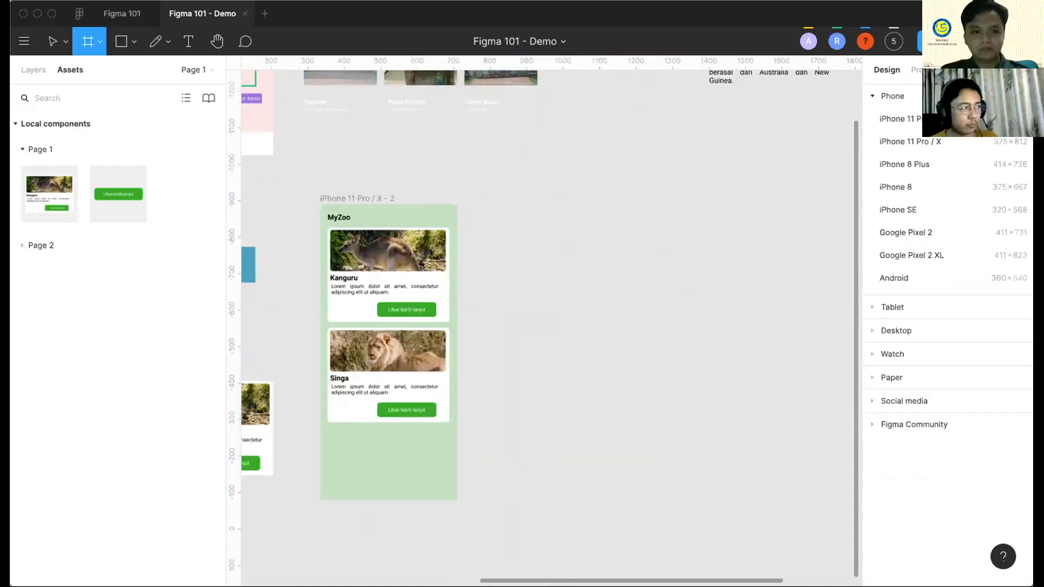
{"action": "left_click", "coordinate": [948, 139]}
{"action": "left_click_drag", "start_coordinate": [526, 167], "coordinate": [516, 199]}
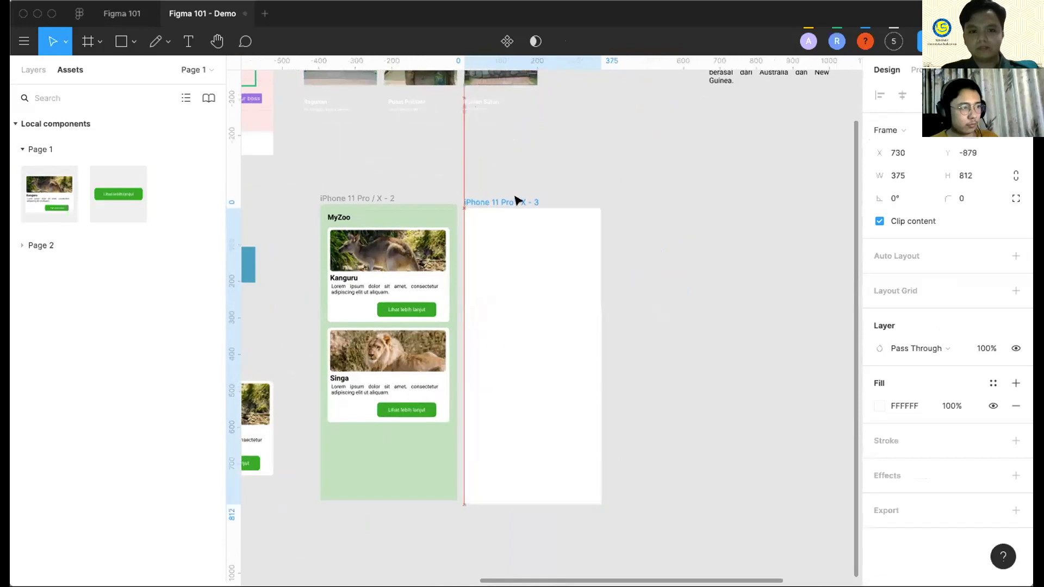
{"action": "key", "text": "Escape"}
Add the text "Kanguru" to the empty iPhone frame at about X 84, Y 74.
{"action": "scroll", "coordinate": [365, 292], "scroll_direction": "up", "scroll_amount": 3}
{"action": "left_click", "coordinate": [337, 273]}
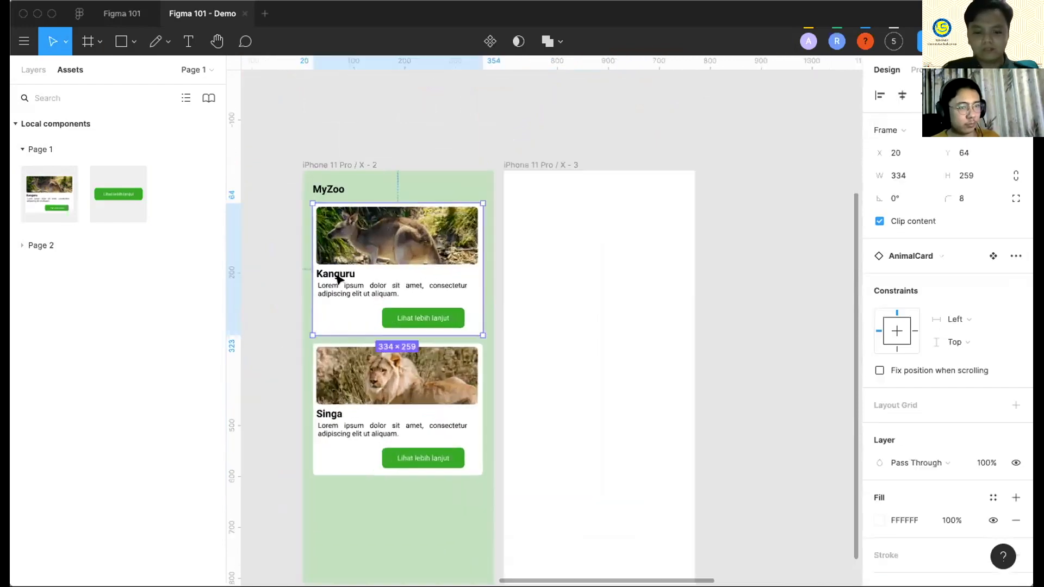
{"action": "left_click", "coordinate": [336, 273]}
{"action": "left_click", "coordinate": [540, 203]}
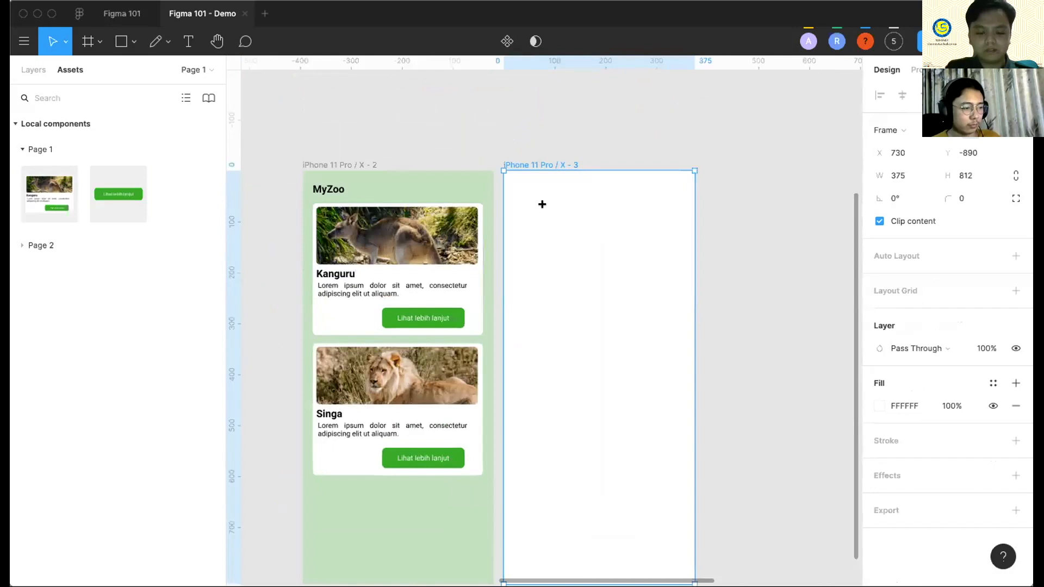
{"action": "key", "text": "t"}
{"action": "left_click", "coordinate": [545, 214]}
{"action": "type", "text": "Kanguru"}
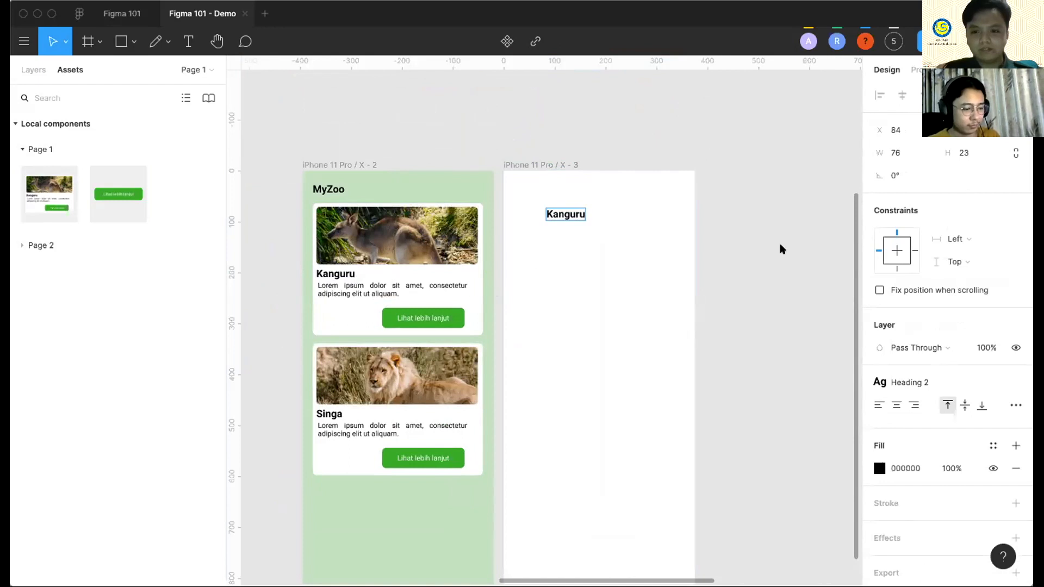
Try the Body text style on the new Kanguru text and return it to Heading 2.
{"action": "left_click", "coordinate": [928, 382]}
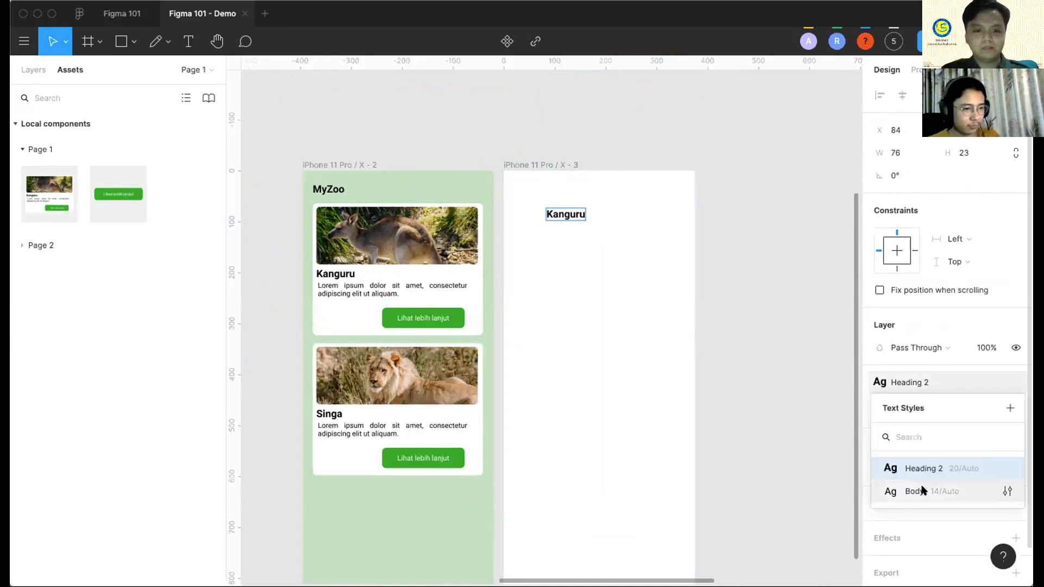
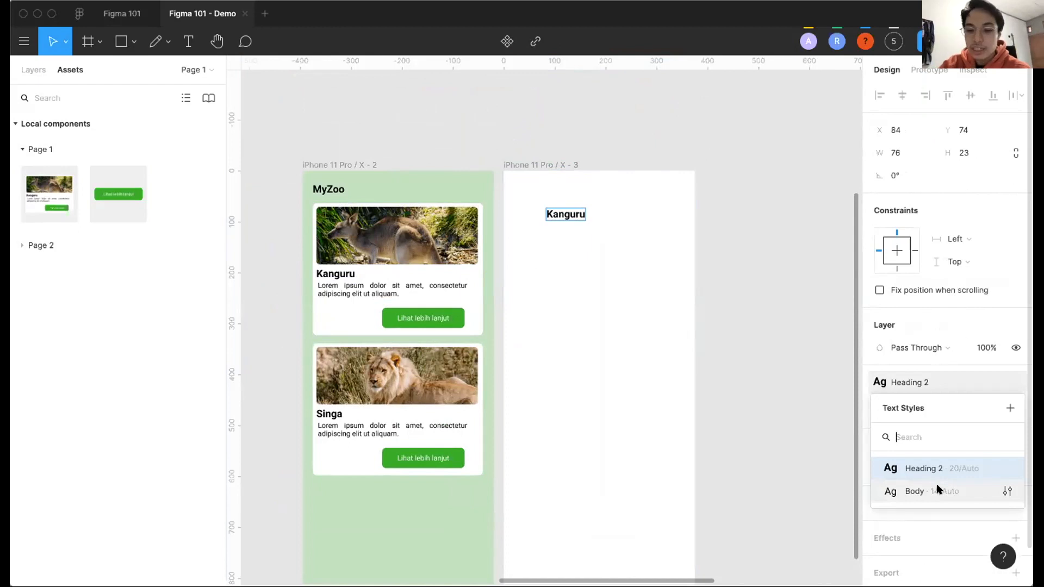
{"action": "left_click", "coordinate": [936, 489]}
{"action": "scroll", "coordinate": [680, 272], "scroll_direction": "left", "scroll_amount": 2}
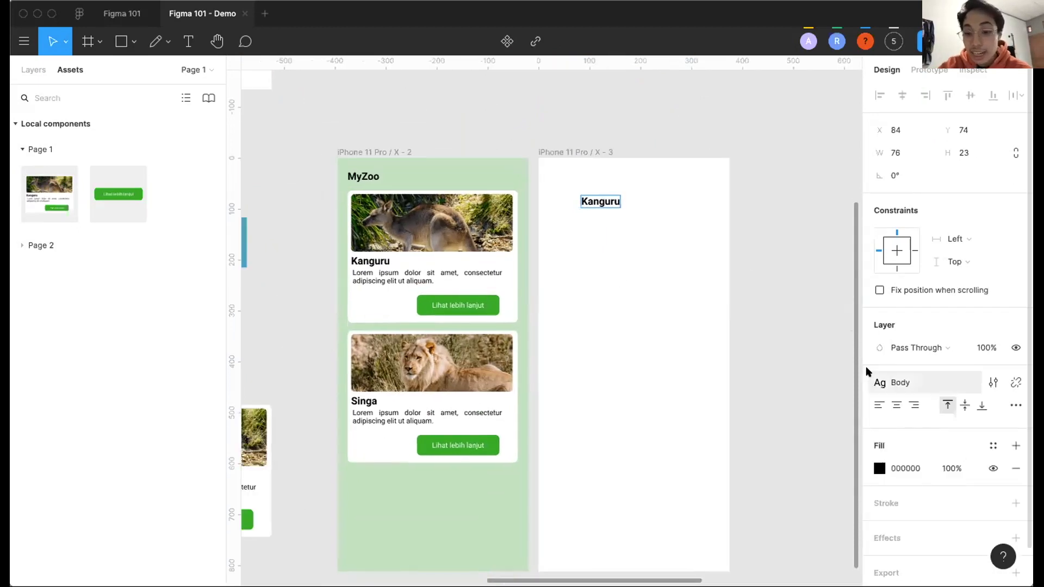
{"action": "scroll", "coordinate": [594, 213], "scroll_direction": "left", "scroll_amount": 2}
{"action": "key", "text": "ctrl+z"}
{"action": "left_click", "coordinate": [909, 382]}
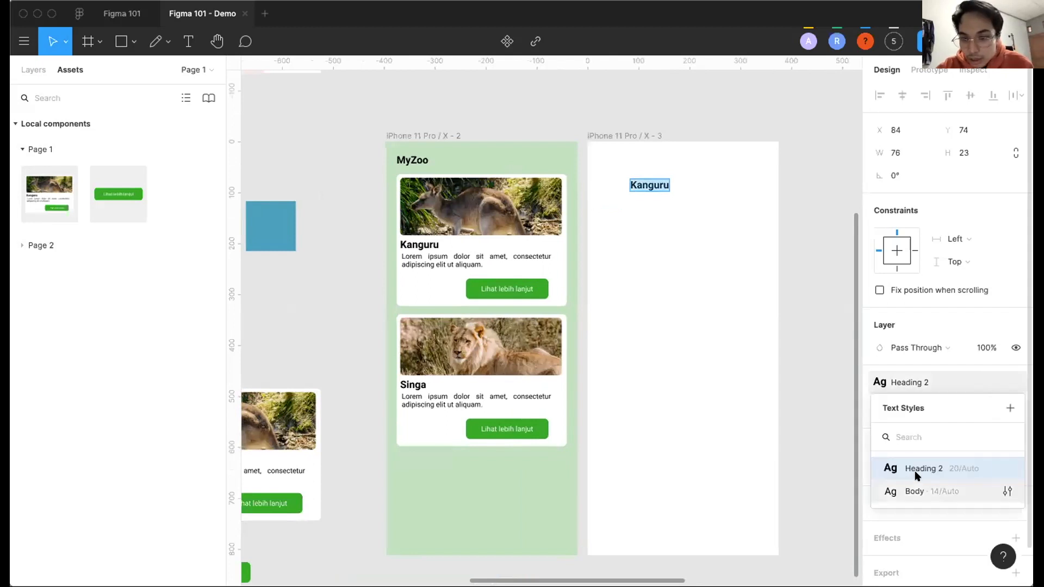
{"action": "left_click", "coordinate": [911, 468]}
Move the Kanguru text toward the upper-left corner of the new iPhone frame, at X 34, Y 46.
{"action": "left_click_drag", "start_coordinate": [662, 179], "coordinate": [636, 163]}
{"action": "scroll", "coordinate": [664, 180], "scroll_direction": "left", "scroll_amount": 3}
{"action": "scroll", "coordinate": [663, 179], "scroll_direction": "down", "scroll_amount": 1}
{"action": "scroll", "coordinate": [794, 217], "scroll_direction": "left", "scroll_amount": 3}
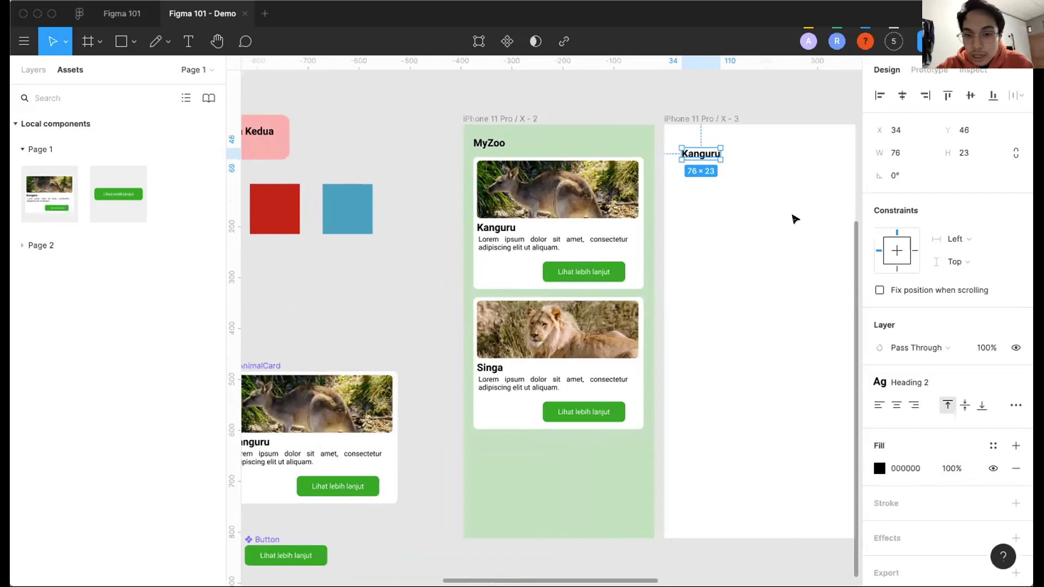
{"action": "scroll", "coordinate": [799, 226], "scroll_direction": "up", "scroll_amount": 1}
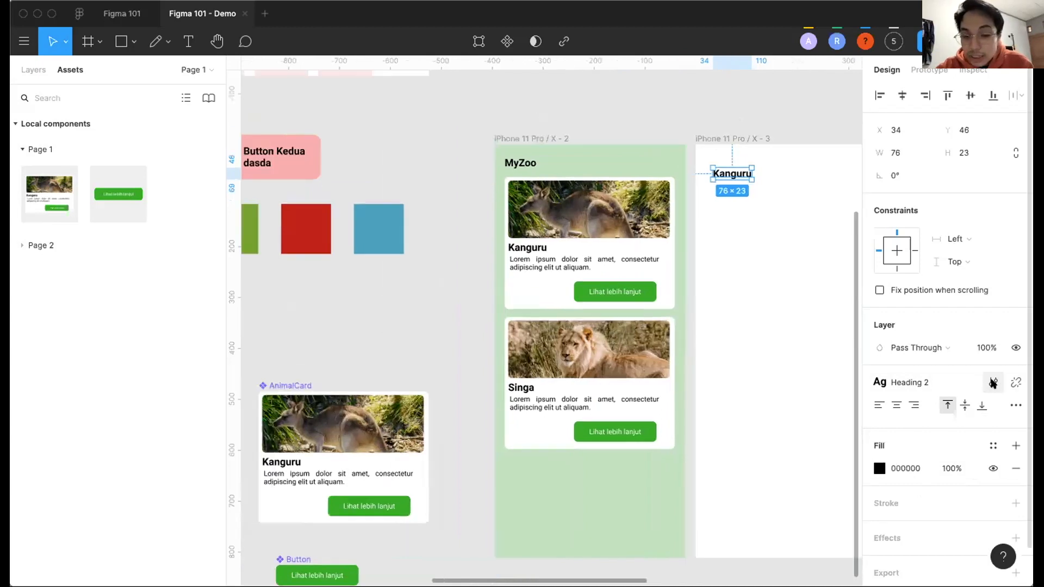
Try a font size of 24 for the Heading 2 text style, compare the headings across the frames, and undo it.
{"action": "left_click", "coordinate": [992, 382]}
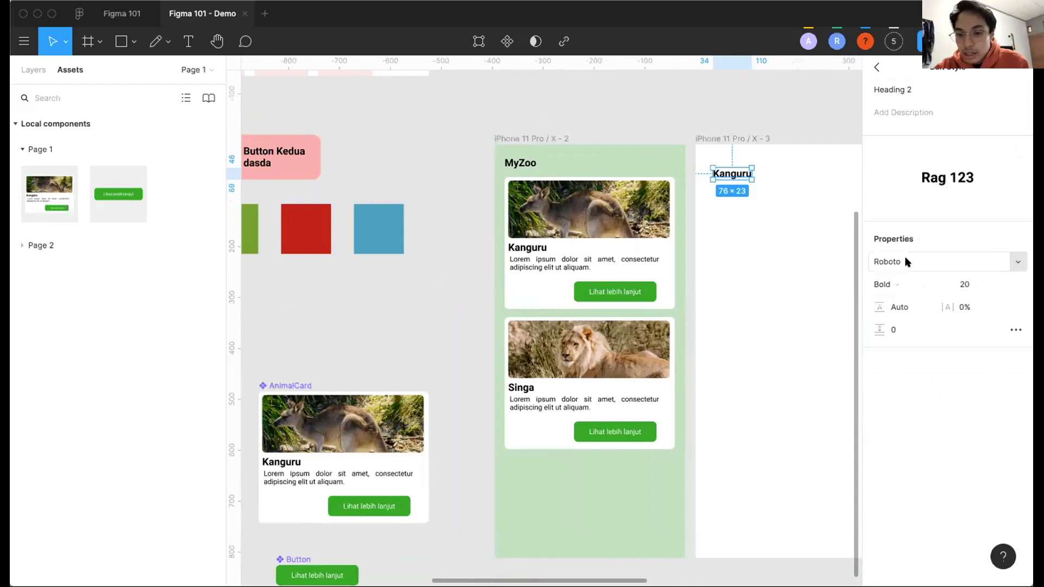
{"action": "left_click", "coordinate": [968, 284]}
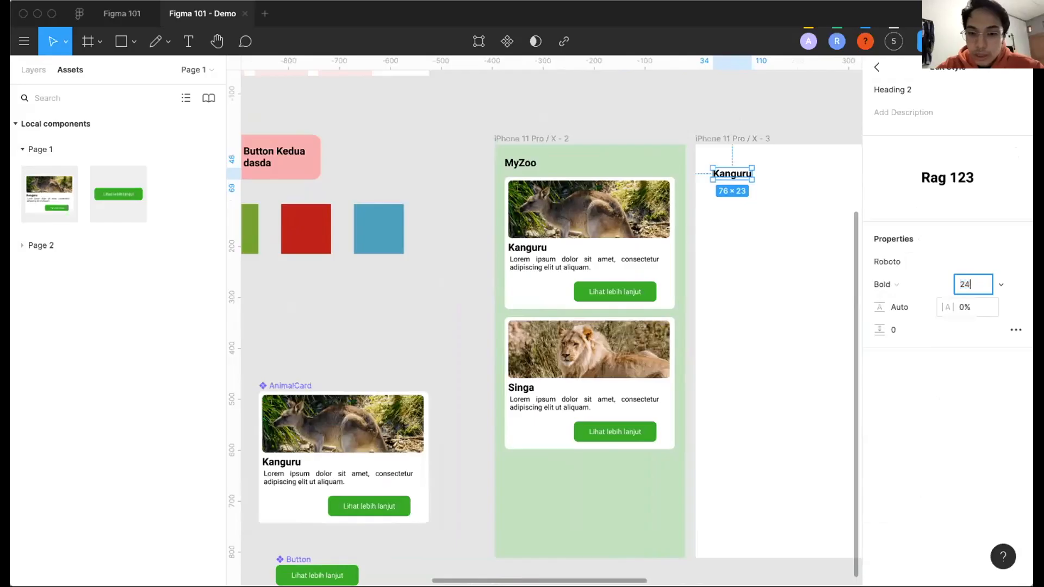
{"action": "type", "text": "24"}
{"action": "key", "text": "Return"}
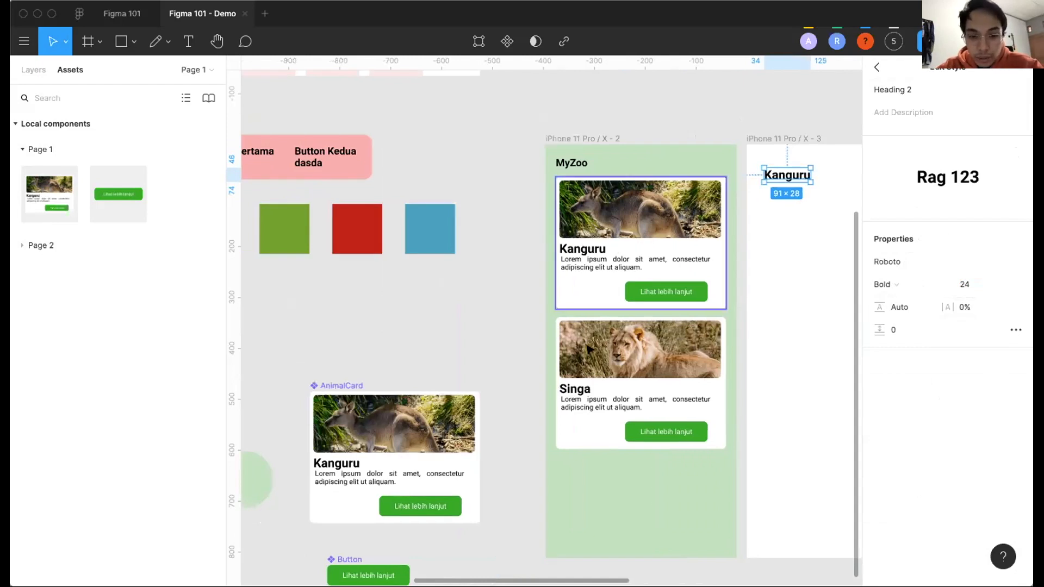
{"action": "scroll", "coordinate": [587, 386], "scroll_direction": "down", "scroll_amount": 5}
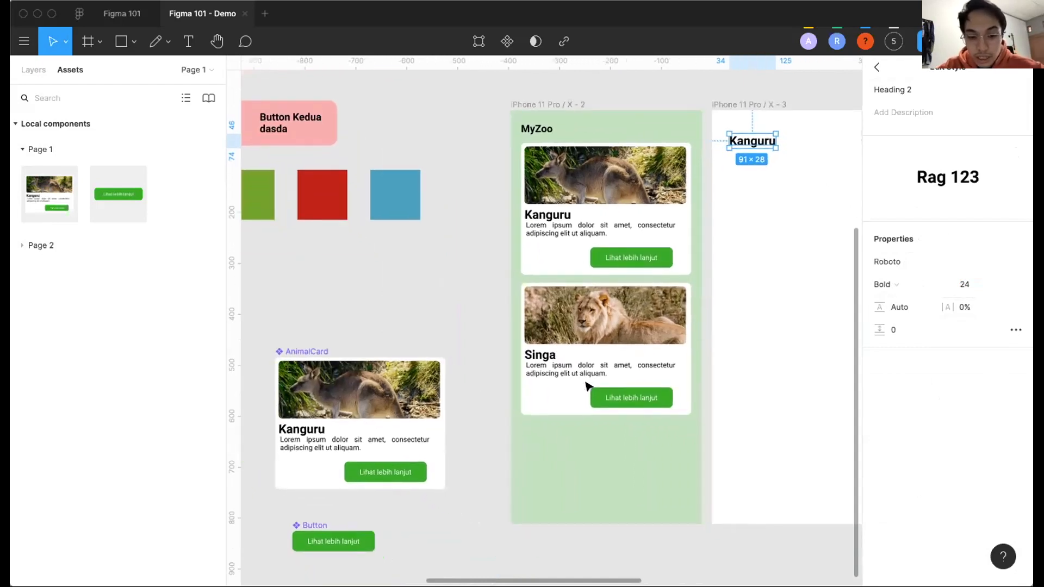
{"action": "scroll", "coordinate": [587, 386], "scroll_direction": "left", "scroll_amount": 3}
{"action": "scroll", "coordinate": [587, 386], "scroll_direction": "up", "scroll_amount": 1}
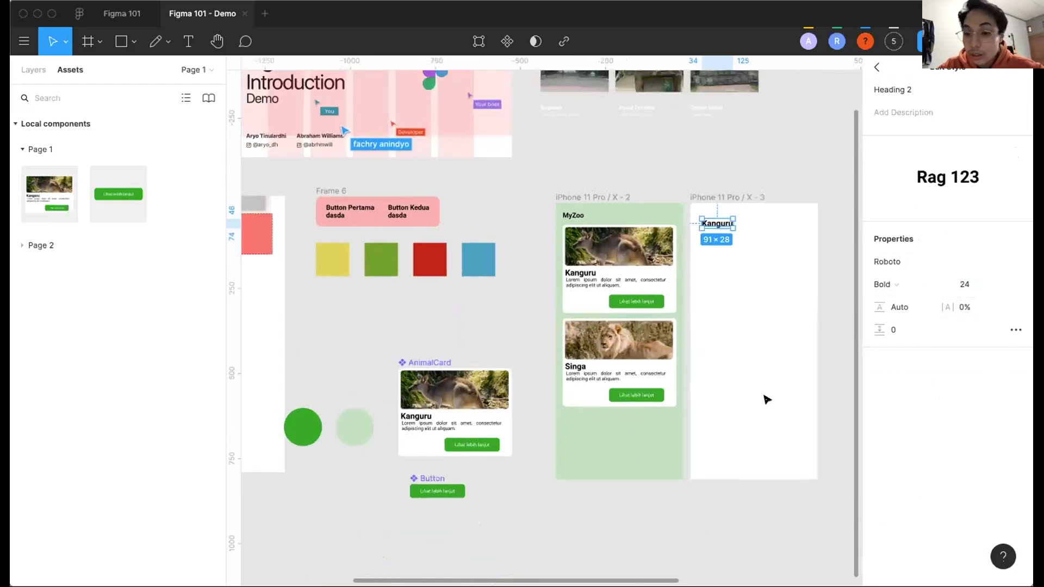
{"action": "key", "text": "super+z"}
Lighten the Secondary Green color style to F0FFF0, used as the MyZoo screen's background.
{"action": "left_click", "coordinate": [765, 325]}
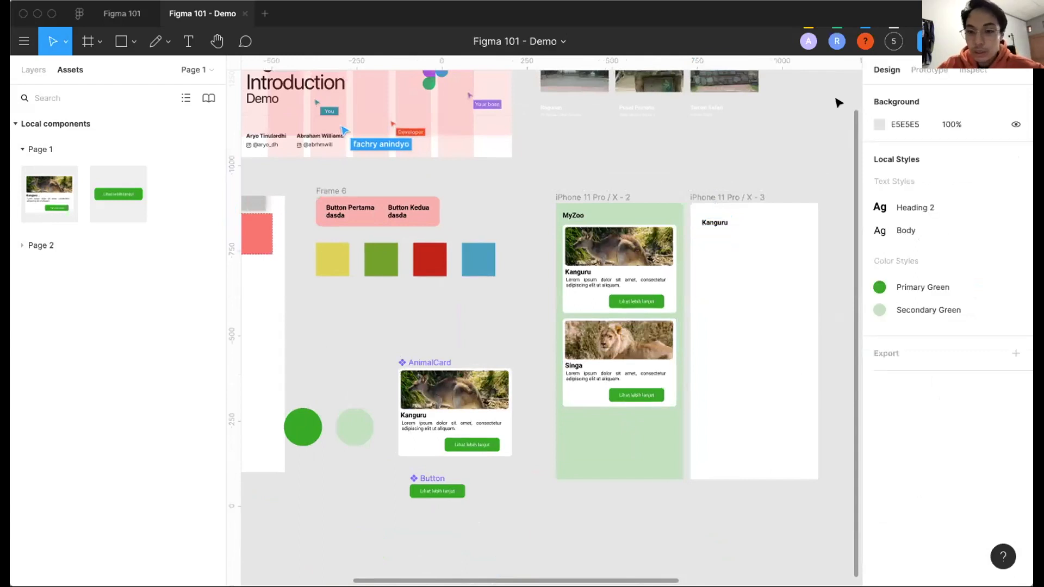
{"action": "scroll", "coordinate": [707, 158], "scroll_direction": "right", "scroll_amount": 3}
{"action": "left_click", "coordinate": [526, 197]}
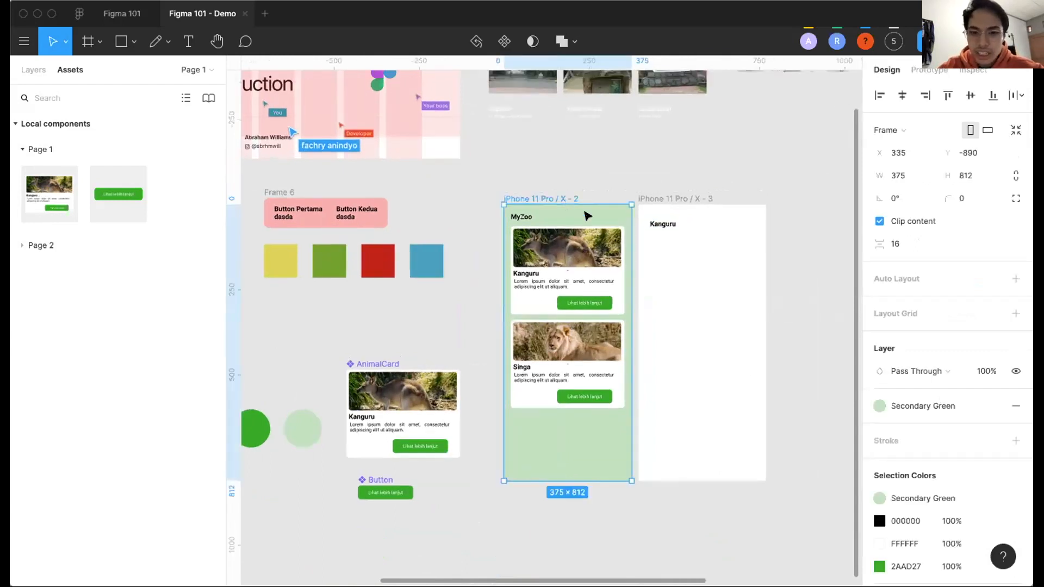
{"action": "left_click", "coordinate": [940, 404]}
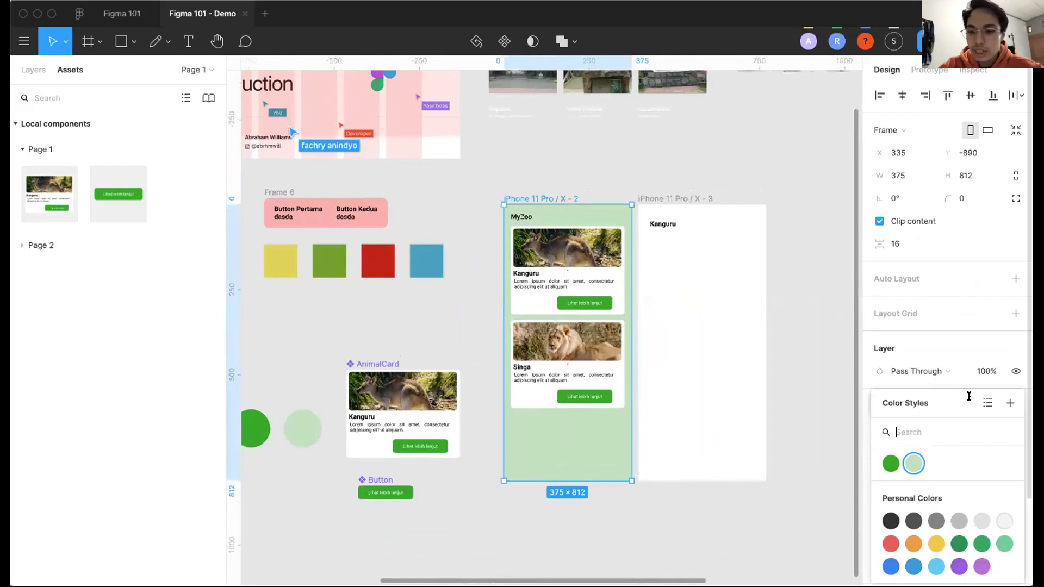
{"action": "left_click", "coordinate": [812, 416]}
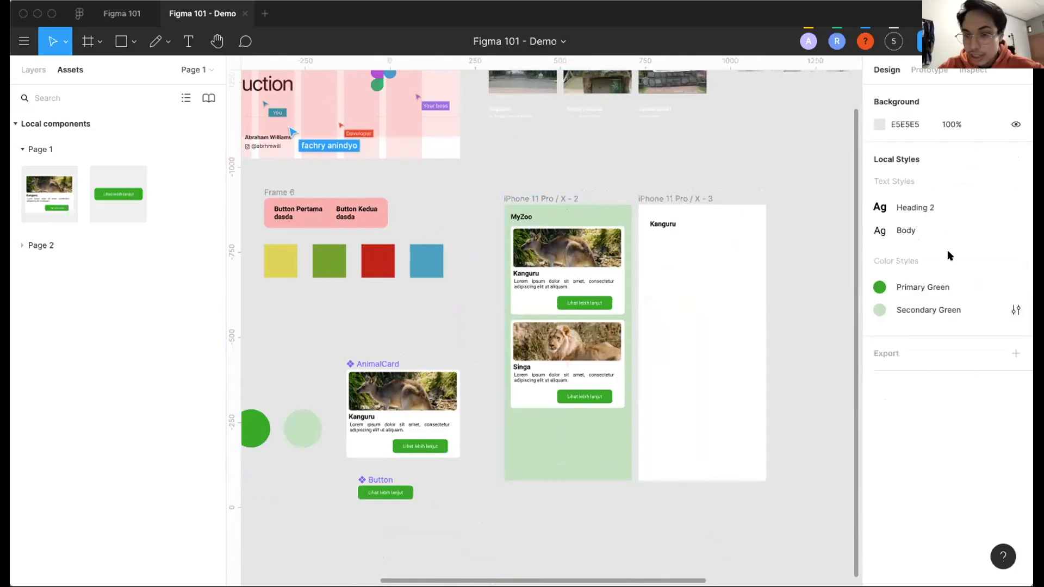
{"action": "left_click", "coordinate": [1014, 309]}
{"action": "left_click", "coordinate": [881, 262]}
{"action": "left_click", "coordinate": [706, 231]}
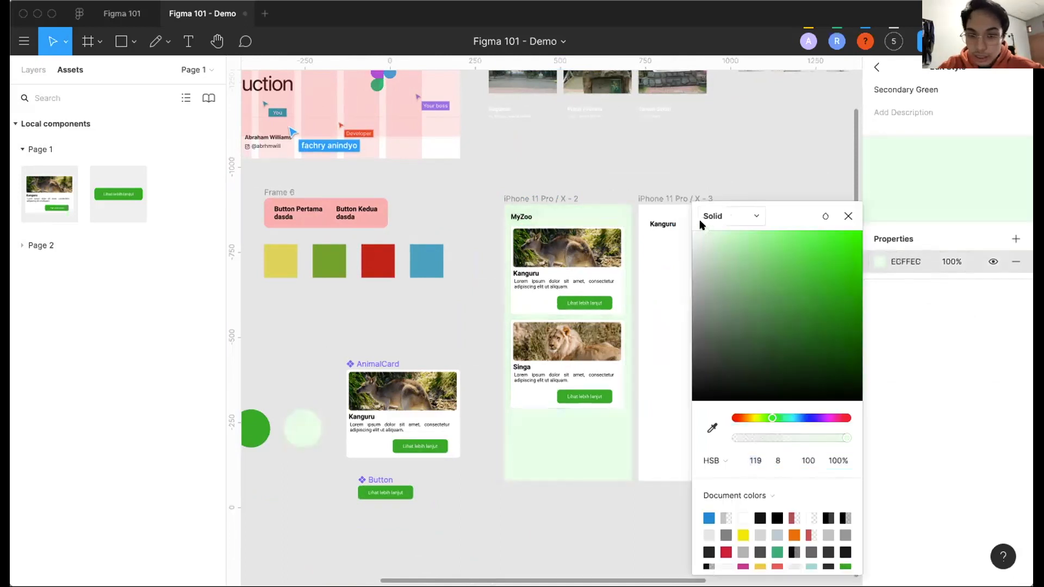
{"action": "left_click", "coordinate": [847, 216]}
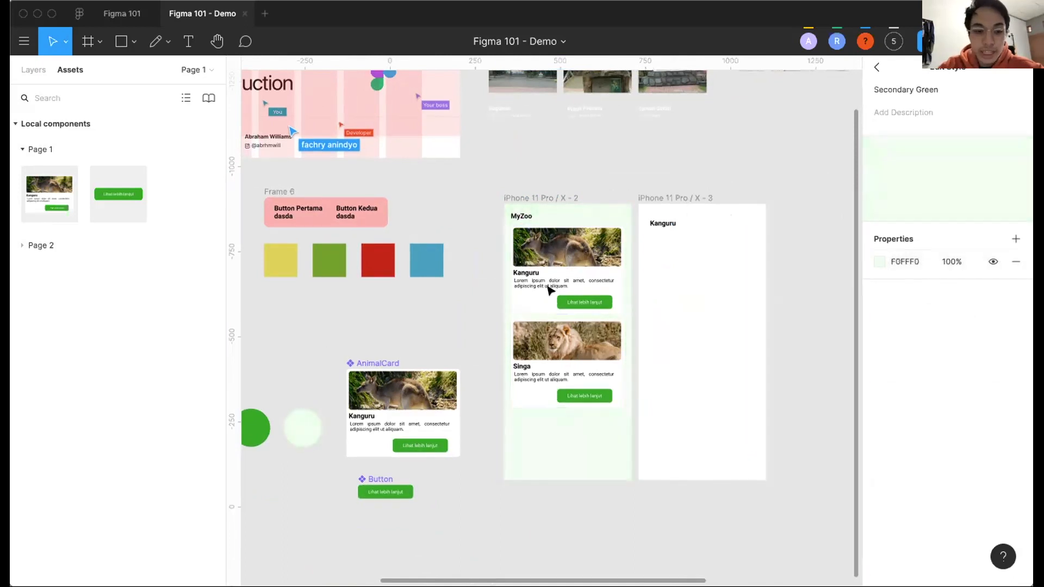
Inspect the Secondary Green palette circle and compare it with the MyZoo screen's background.
{"action": "scroll", "coordinate": [552, 289], "scroll_direction": "down", "scroll_amount": 5}
{"action": "scroll", "coordinate": [552, 289], "scroll_direction": "left", "scroll_amount": 5}
{"action": "scroll", "coordinate": [435, 226], "scroll_direction": "down", "scroll_amount": 2}
{"action": "scroll", "coordinate": [435, 227], "scroll_direction": "left", "scroll_amount": 1}
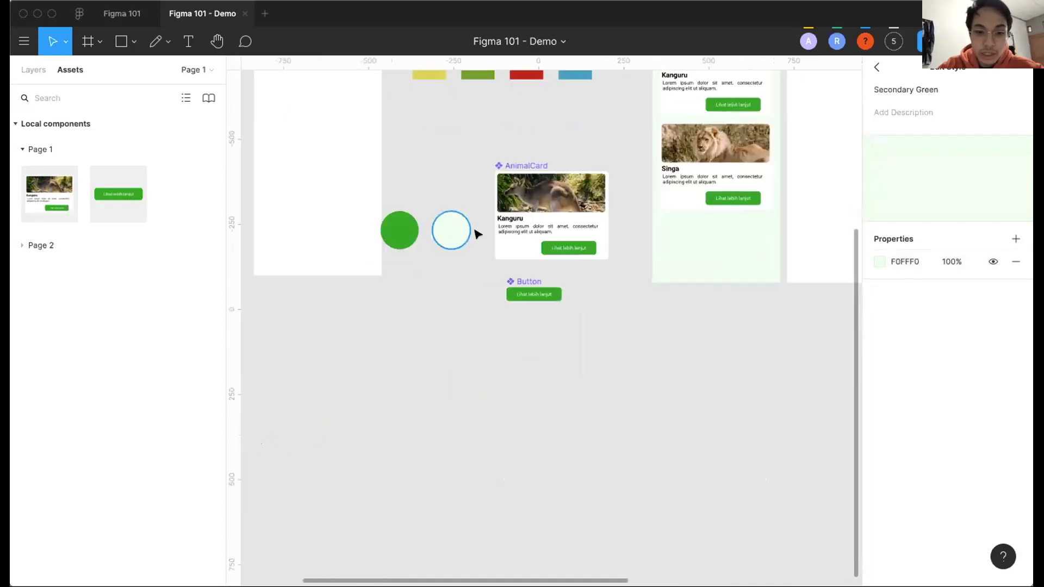
{"action": "left_click", "coordinate": [461, 234]}
{"action": "scroll", "coordinate": [643, 263], "scroll_direction": "up", "scroll_amount": 5}
{"action": "scroll", "coordinate": [643, 263], "scroll_direction": "right", "scroll_amount": 3}
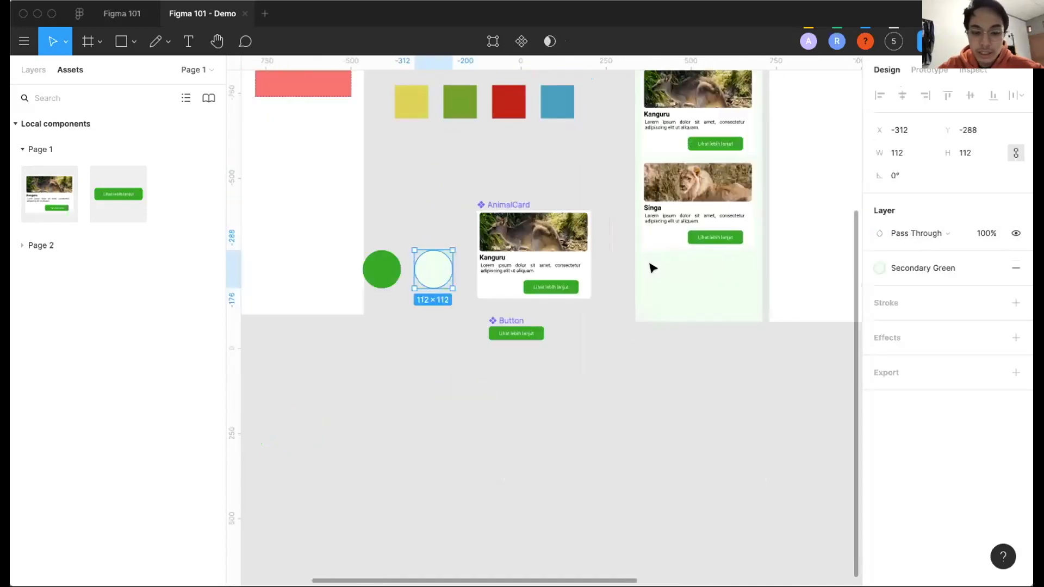
{"action": "scroll", "coordinate": [779, 218], "scroll_direction": "up", "scroll_amount": 3}
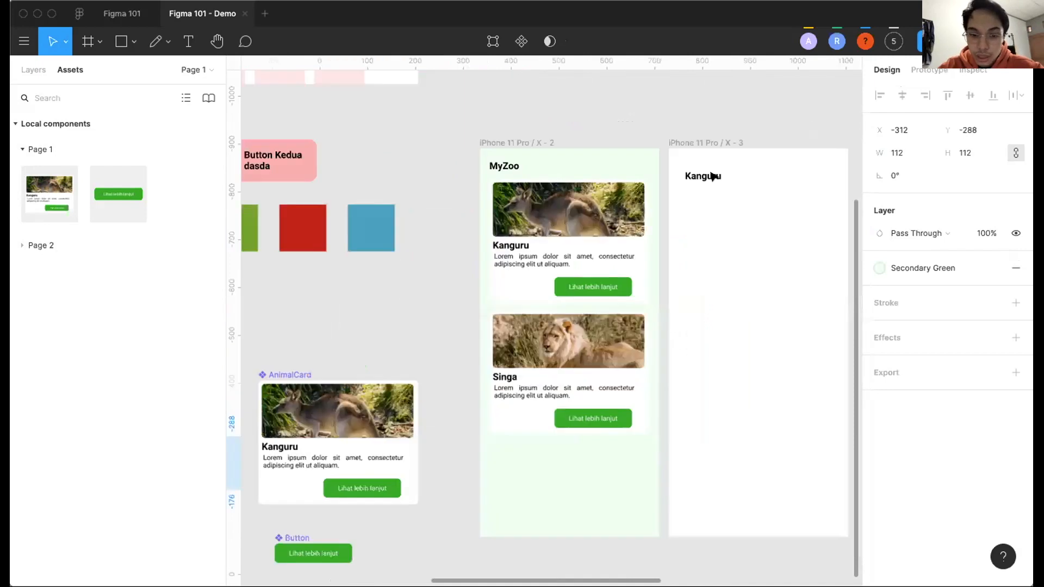
Move the Kanguru heading down to Y 56 and place the kangaroo photo beneath it at X 34, Y 94, resized to 316 × 196.
{"action": "left_click", "coordinate": [708, 179]}
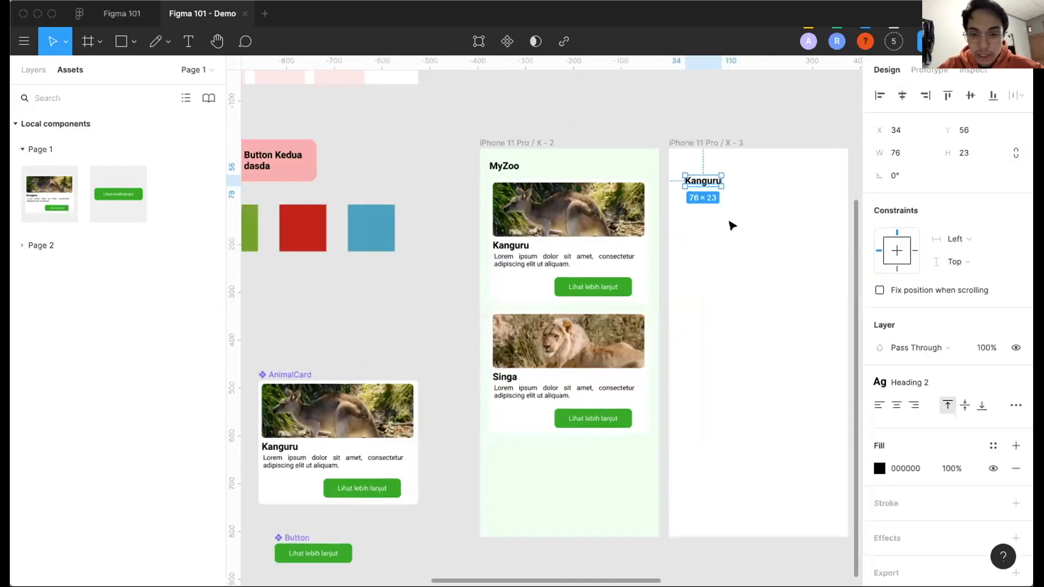
{"action": "scroll", "coordinate": [731, 229], "scroll_direction": "down", "scroll_amount": 5}
{"action": "left_click", "coordinate": [744, 131]}
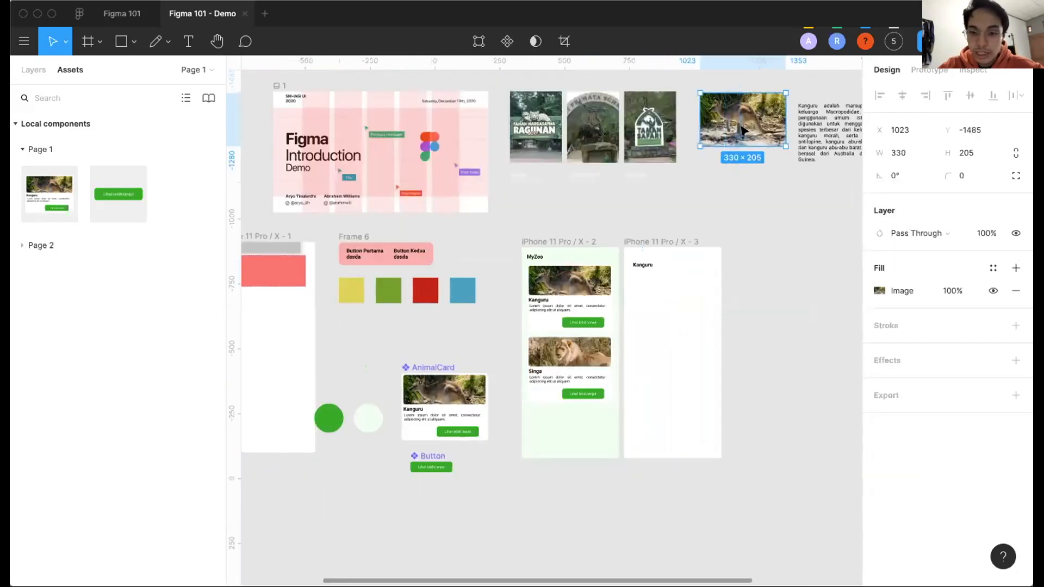
{"action": "left_click_drag", "start_coordinate": [673, 282], "coordinate": [694, 294]}
{"action": "scroll", "coordinate": [669, 314], "scroll_direction": "up", "scroll_amount": 5}
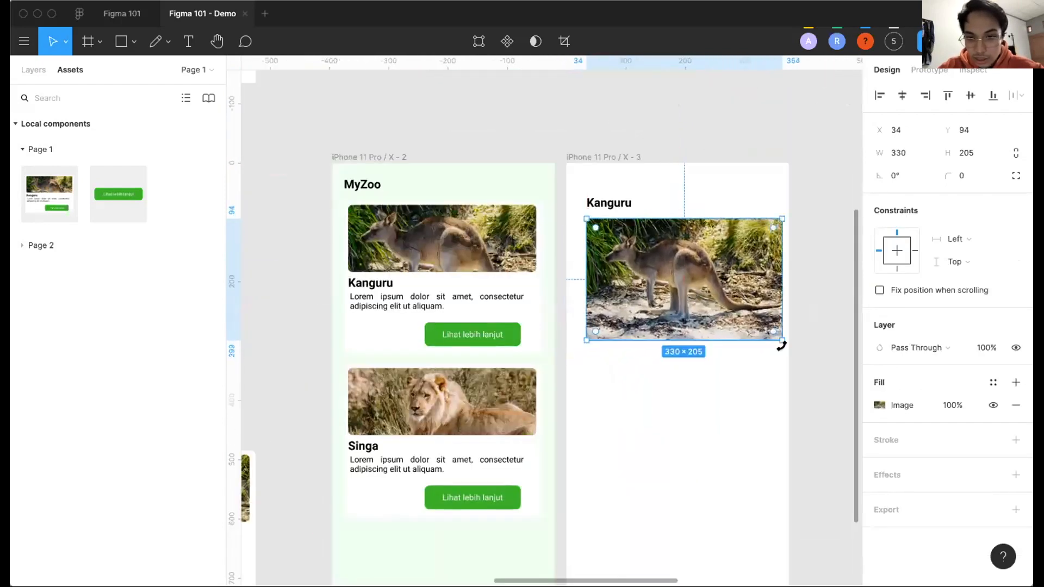
{"action": "left_click_drag", "start_coordinate": [767, 328], "coordinate": [759, 324]}
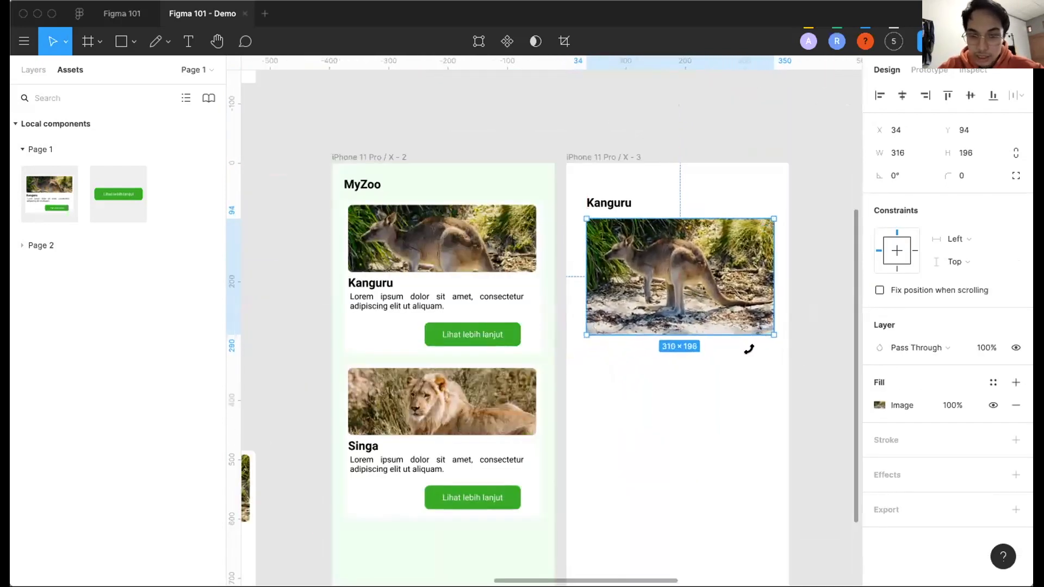
Draw a text box of about 311 × 350 below the kangaroo photo, at about X 39, Y 303.
{"action": "left_click", "coordinate": [691, 365]}
{"action": "key", "text": "t"}
{"action": "left_click_drag", "start_coordinate": [589, 342], "coordinate": [774, 550]}
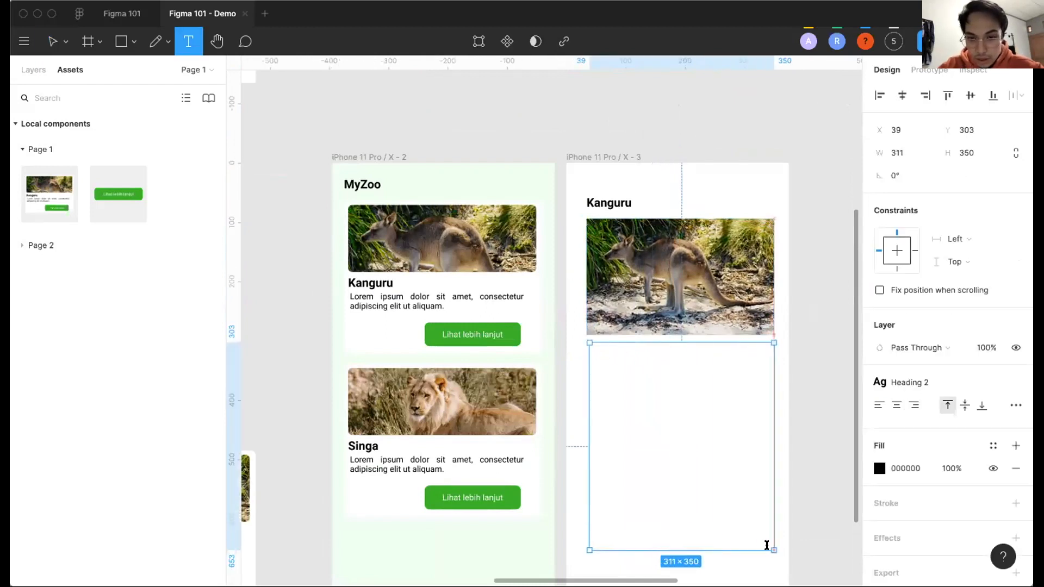
Fill the new text box with 40 words of placeholder text using the Lorem ipsum plugin.
{"action": "right_click", "coordinate": [629, 364]}
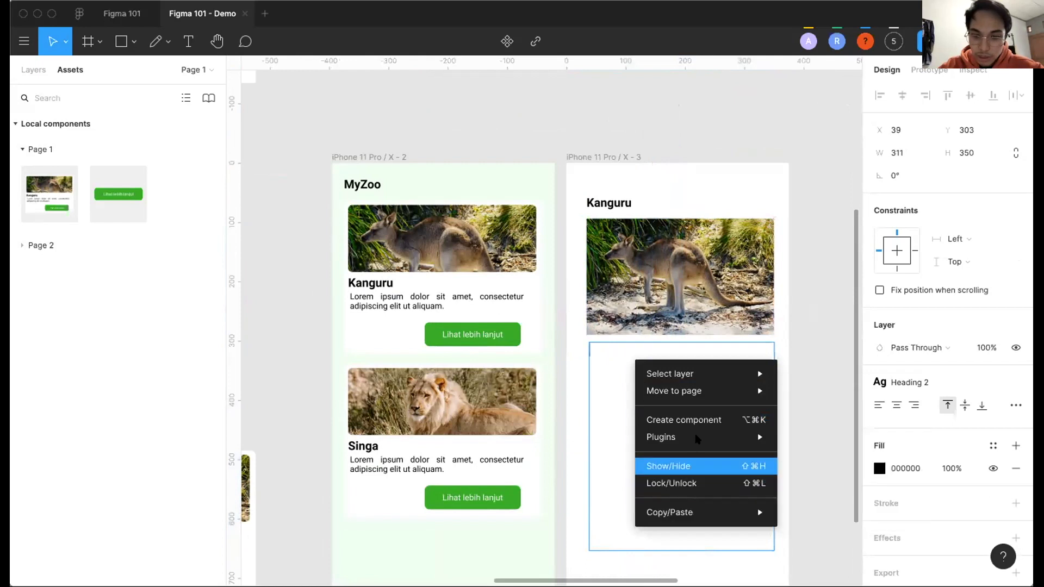
{"action": "mouse_move", "coordinate": [694, 437]}
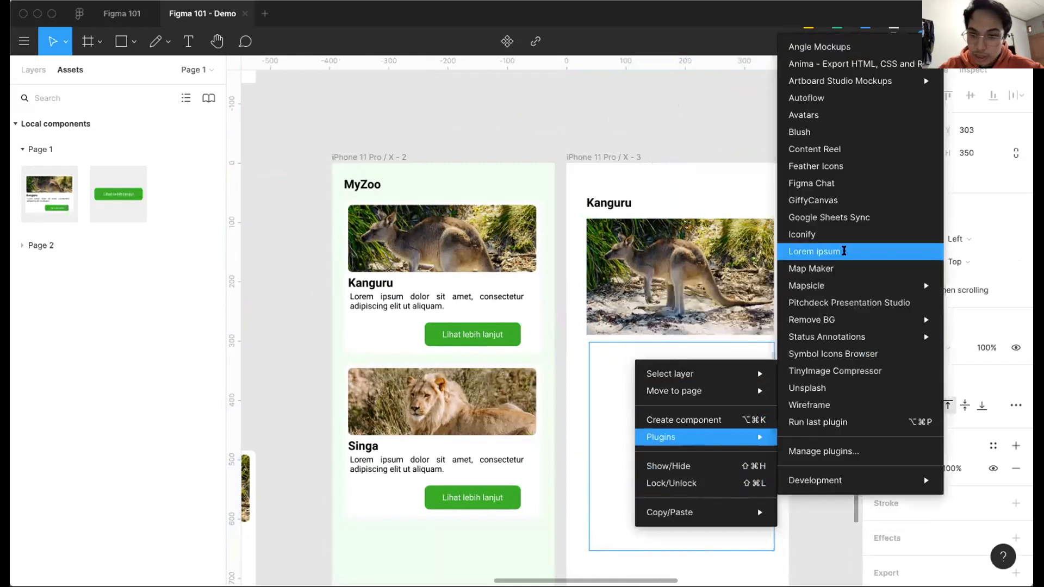
{"action": "left_click", "coordinate": [843, 250]}
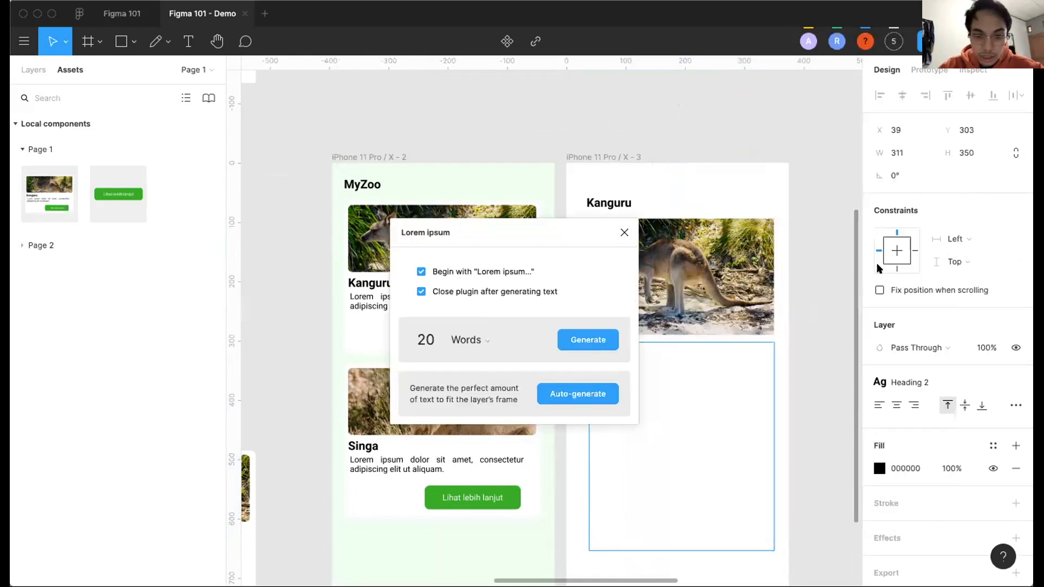
{"action": "left_click", "coordinate": [432, 337]}
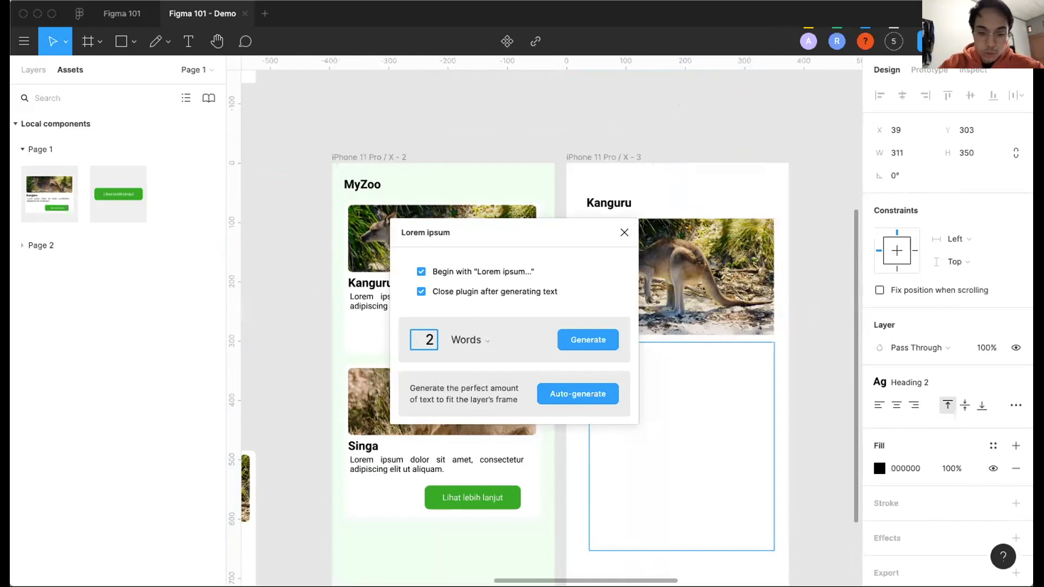
{"action": "type", "text": "40"}
{"action": "left_click", "coordinate": [607, 342]}
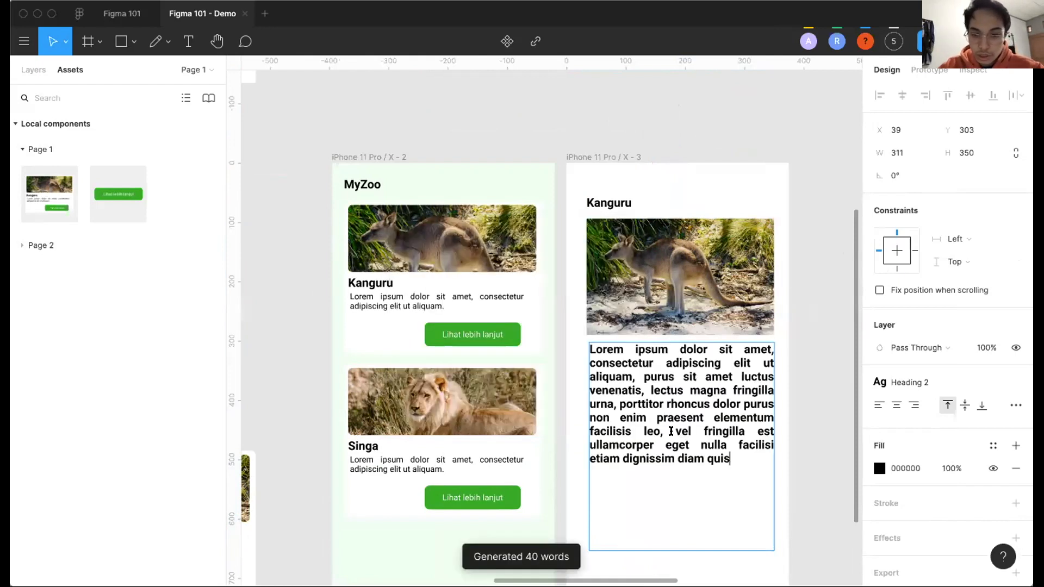
Apply the Body text style to the whole placeholder paragraph.
{"action": "scroll", "coordinate": [701, 418], "scroll_direction": "down", "scroll_amount": 2}
{"action": "key", "text": "super+a"}
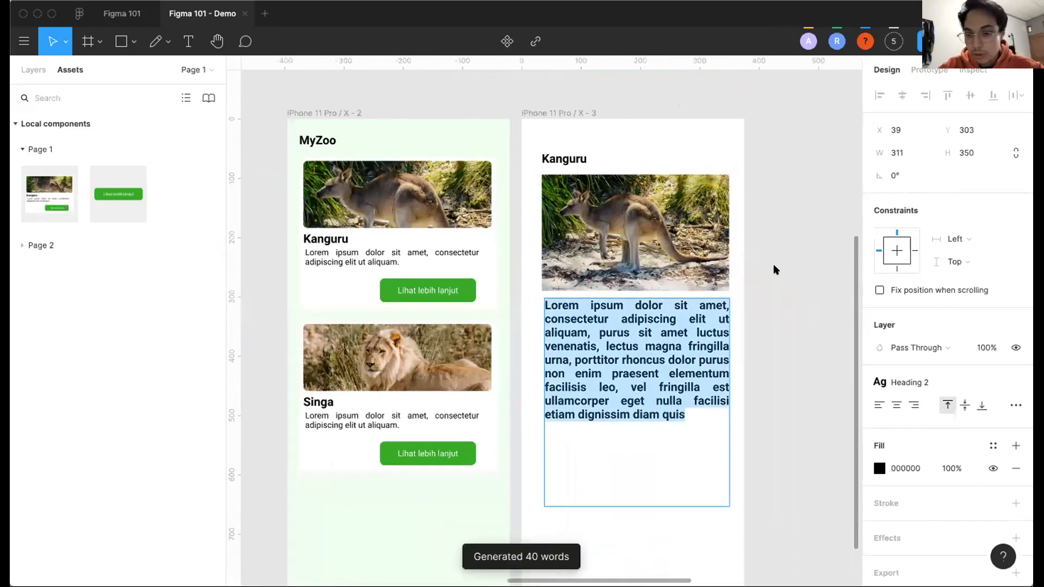
{"action": "left_click", "coordinate": [937, 377]}
{"action": "left_click", "coordinate": [945, 490]}
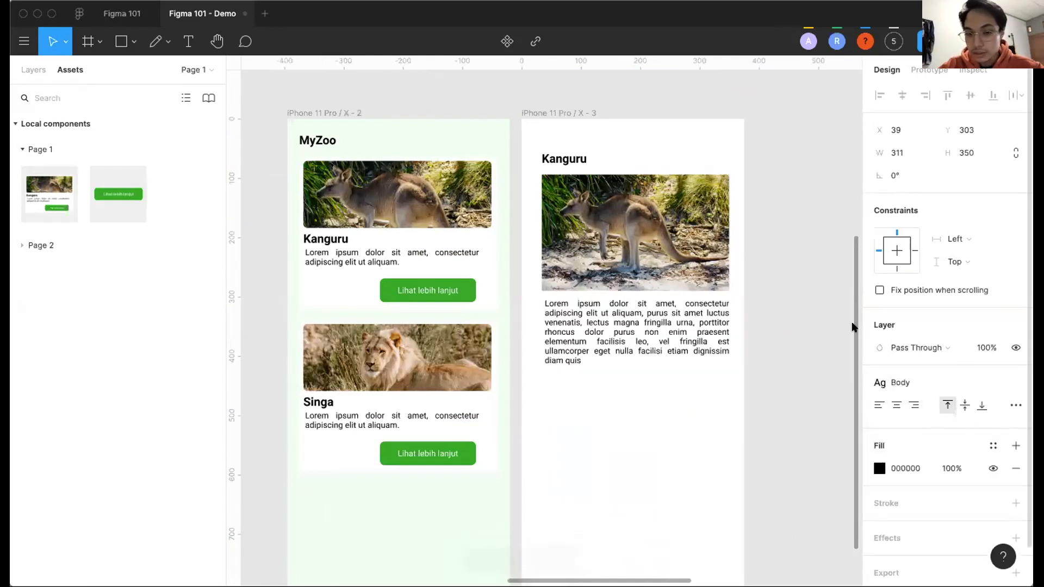
Align the paragraph with the photo's left edge and shift the heading, photo and paragraph together to X 24.
{"action": "scroll", "coordinate": [585, 277], "scroll_direction": "down", "scroll_amount": 2}
{"action": "scroll", "coordinate": [585, 277], "scroll_direction": "right", "scroll_amount": 2}
{"action": "left_click", "coordinate": [582, 278]}
{"action": "key", "text": "Escape"}
{"action": "left_click_drag", "start_coordinate": [553, 273], "coordinate": [551, 274]}
{"action": "left_click_drag", "start_coordinate": [649, 483], "coordinate": [453, 90]}
{"action": "key", "text": "shift+Left"}
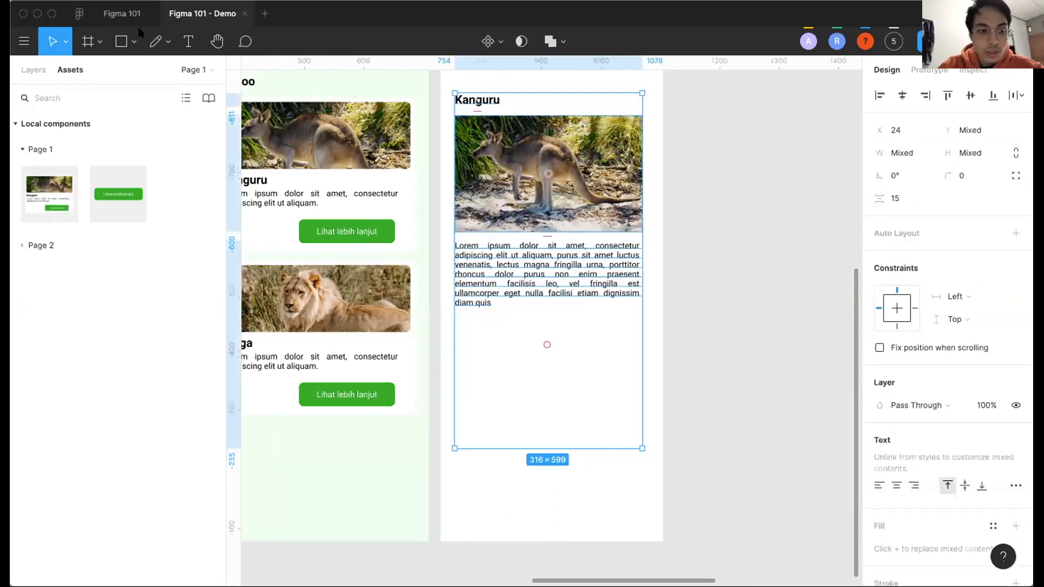
Review the layout and margins of the Kanguru detail screen beside the MyZoo screen.
{"action": "scroll", "coordinate": [533, 212], "scroll_direction": "up", "scroll_amount": 1}
{"action": "scroll", "coordinate": [534, 212], "scroll_direction": "right", "scroll_amount": 1}
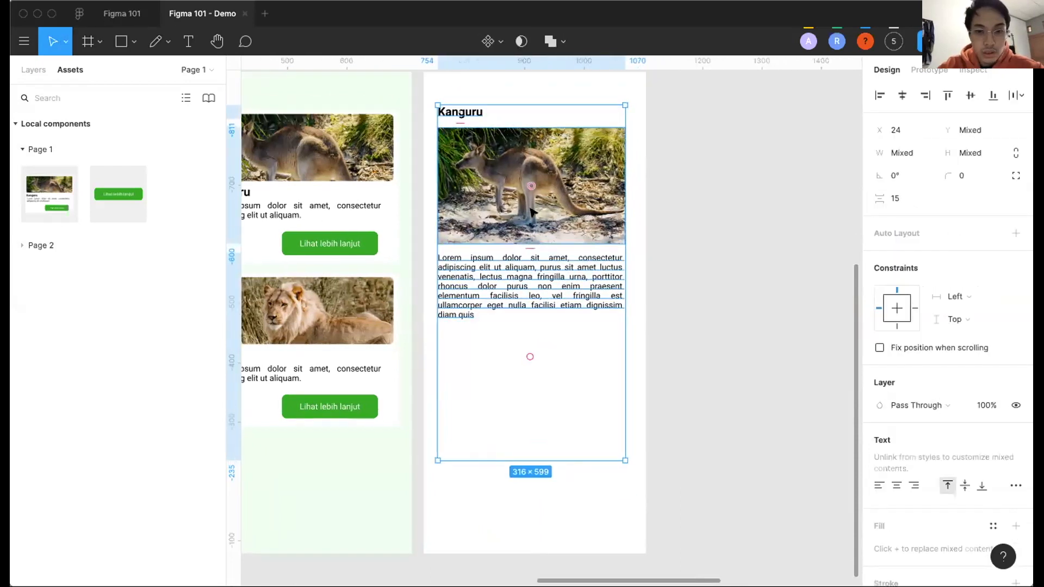
{"action": "left_click", "coordinate": [674, 174]}
{"action": "scroll", "coordinate": [674, 175], "scroll_direction": "up", "scroll_amount": 2}
{"action": "scroll", "coordinate": [513, 149], "scroll_direction": "down", "scroll_amount": 4}
{"action": "scroll", "coordinate": [514, 150], "scroll_direction": "up", "scroll_amount": 3}
{"action": "scroll", "coordinate": [514, 150], "scroll_direction": "left", "scroll_amount": 1}
{"action": "scroll", "coordinate": [514, 149], "scroll_direction": "down", "scroll_amount": 2}
{"action": "scroll", "coordinate": [514, 150], "scroll_direction": "left", "scroll_amount": 2}
{"action": "scroll", "coordinate": [514, 150], "scroll_direction": "down", "scroll_amount": 1}
{"action": "scroll", "coordinate": [514, 149], "scroll_direction": "left", "scroll_amount": 1}
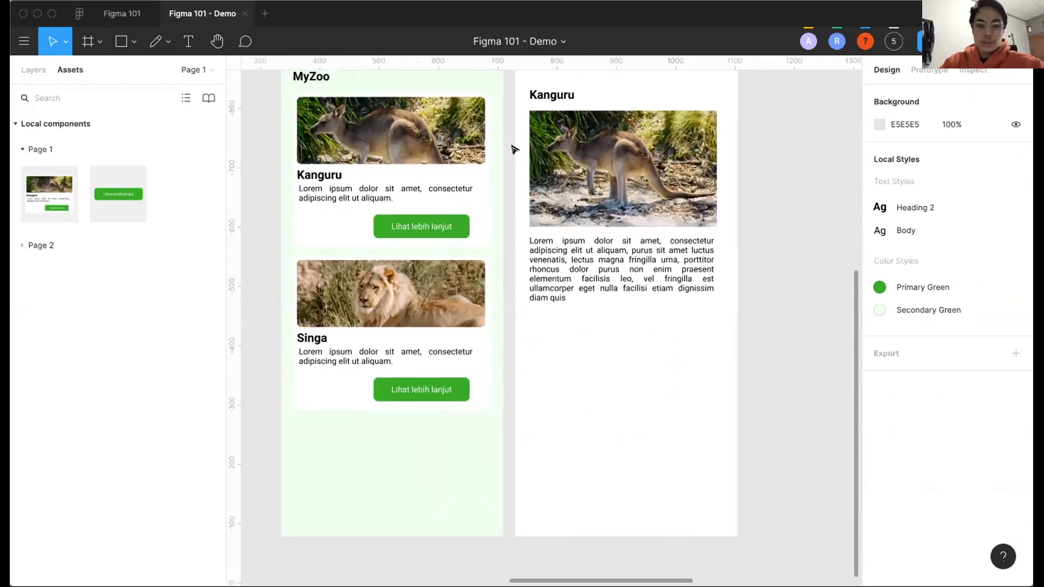
Move the Kanguru heading, photo and paragraph together down about 17 px to leave room above the heading.
{"action": "scroll", "coordinate": [513, 150], "scroll_direction": "up", "scroll_amount": 2}
{"action": "scroll", "coordinate": [513, 149], "scroll_direction": "right", "scroll_amount": 1}
{"action": "scroll", "coordinate": [510, 148], "scroll_direction": "up", "scroll_amount": 2}
{"action": "left_click_drag", "start_coordinate": [508, 148], "coordinate": [607, 435]}
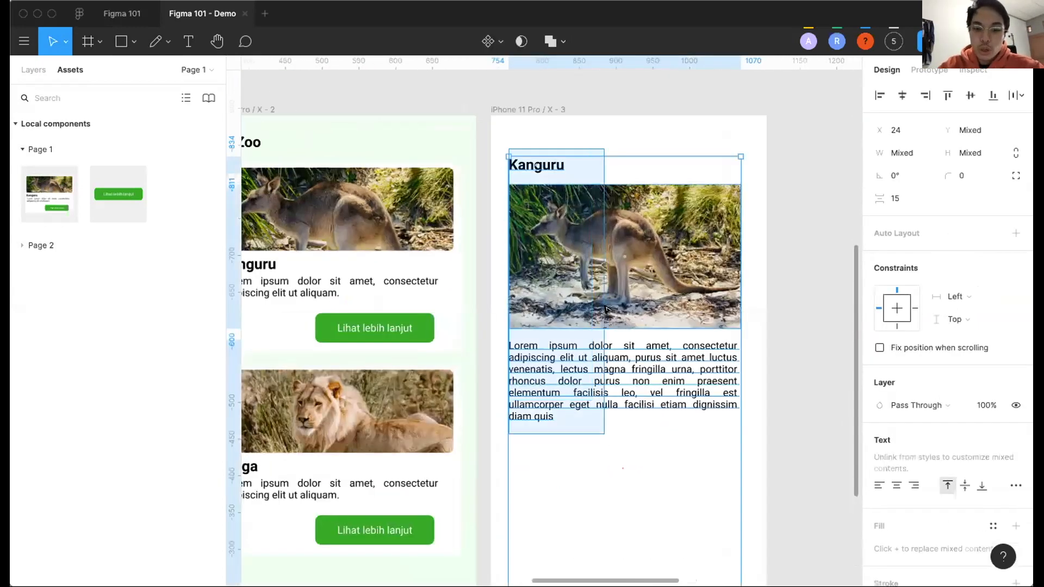
{"action": "left_click_drag", "start_coordinate": [605, 311], "coordinate": [605, 344]}
{"action": "scroll", "coordinate": [409, 213], "scroll_direction": "down", "scroll_amount": 3}
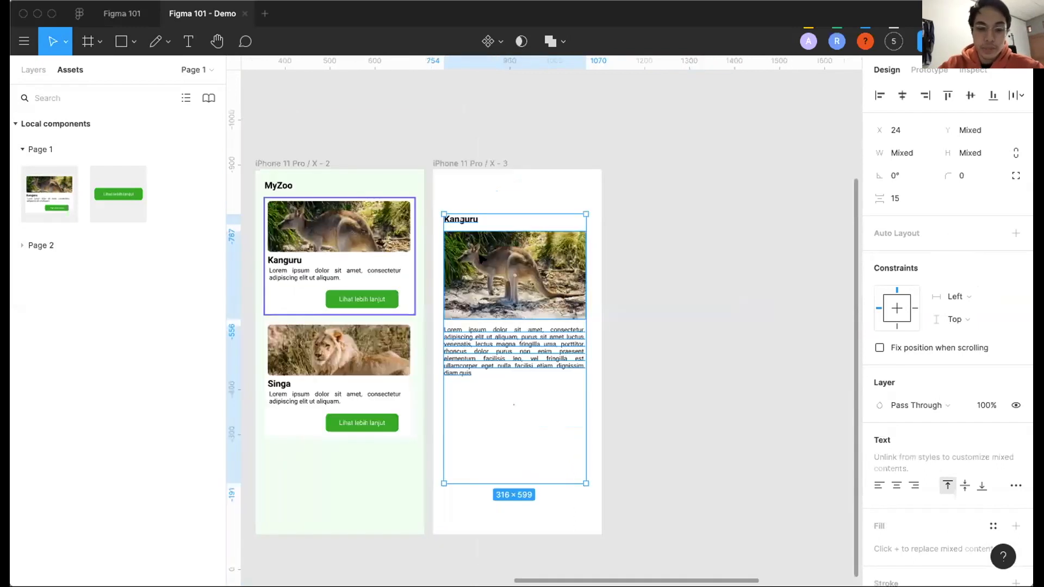
{"action": "left_click_drag", "start_coordinate": [481, 241], "coordinate": [481, 229]}
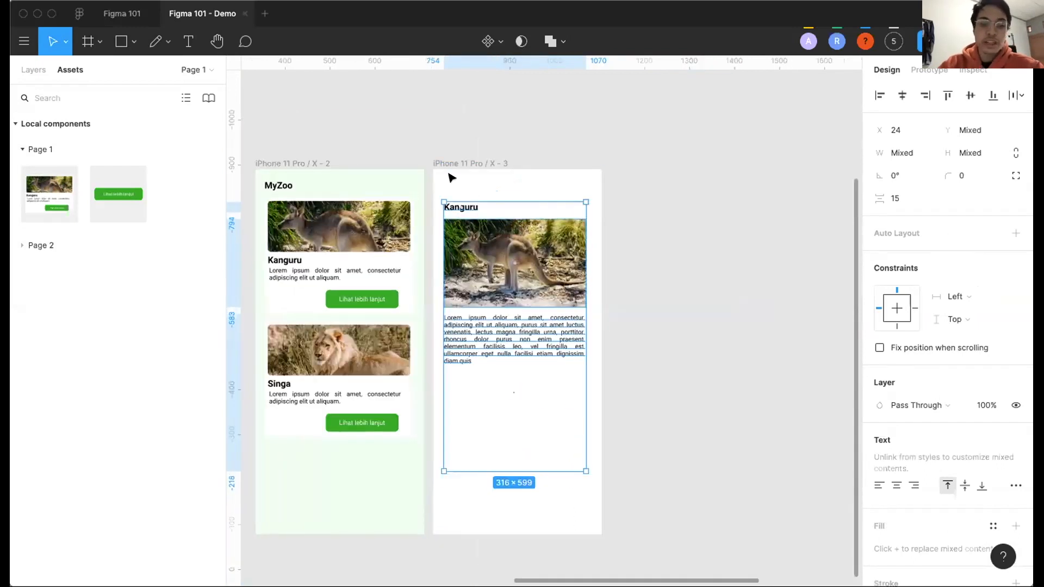
{"action": "left_click", "coordinate": [449, 178]}
Search the Iconify plugin for "back" and import the ic:baseline-arrow-back-ios icon onto the empty canvas above the phone frames.
{"action": "scroll", "coordinate": [447, 184], "scroll_direction": "up", "scroll_amount": 3}
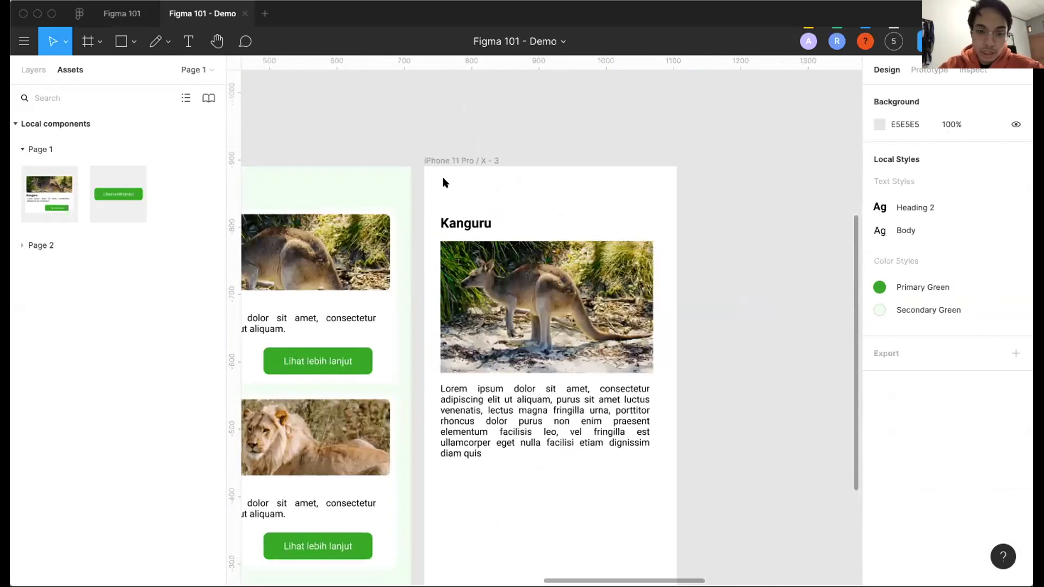
{"action": "right_click", "coordinate": [447, 184]}
{"action": "mouse_move", "coordinate": [519, 445]}
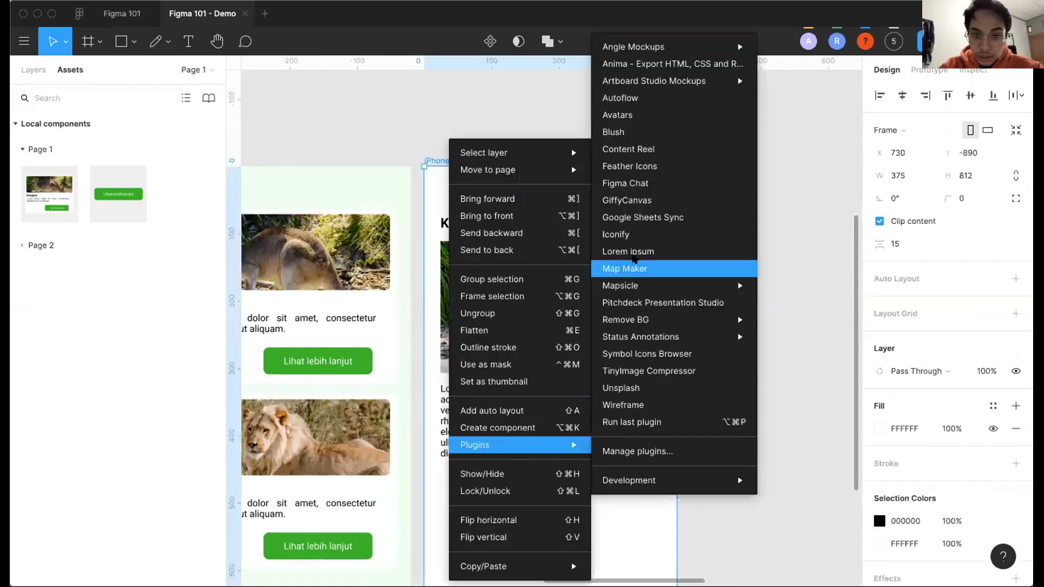
{"action": "mouse_move", "coordinate": [630, 320]}
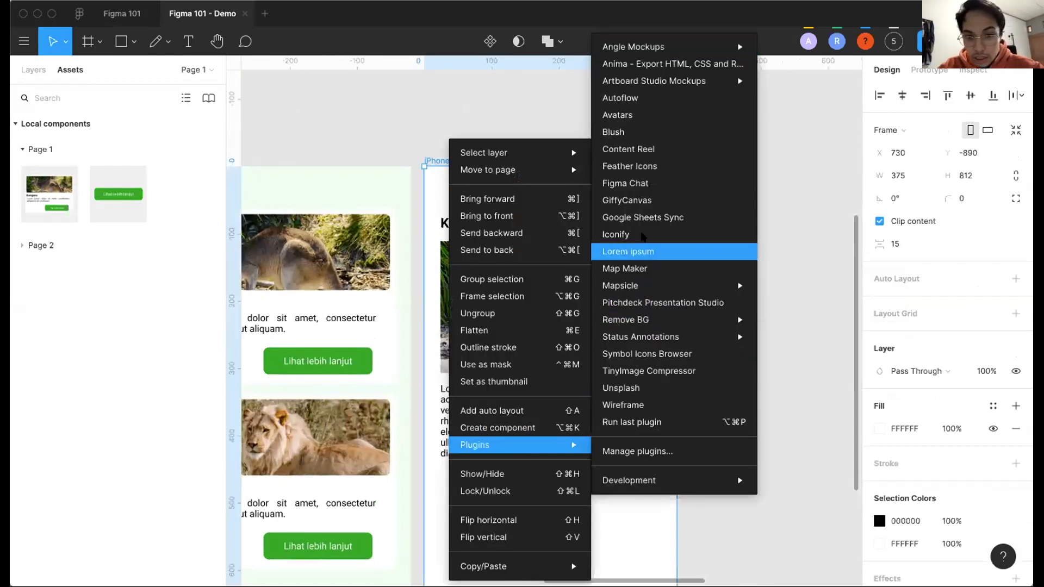
{"action": "left_click", "coordinate": [643, 235]}
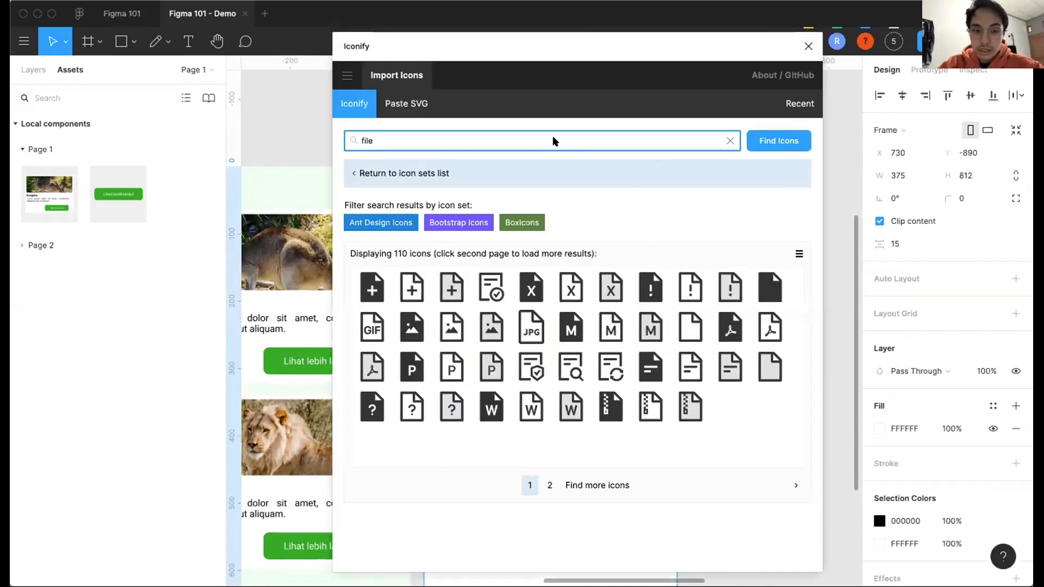
{"action": "type", "text": "bac"}
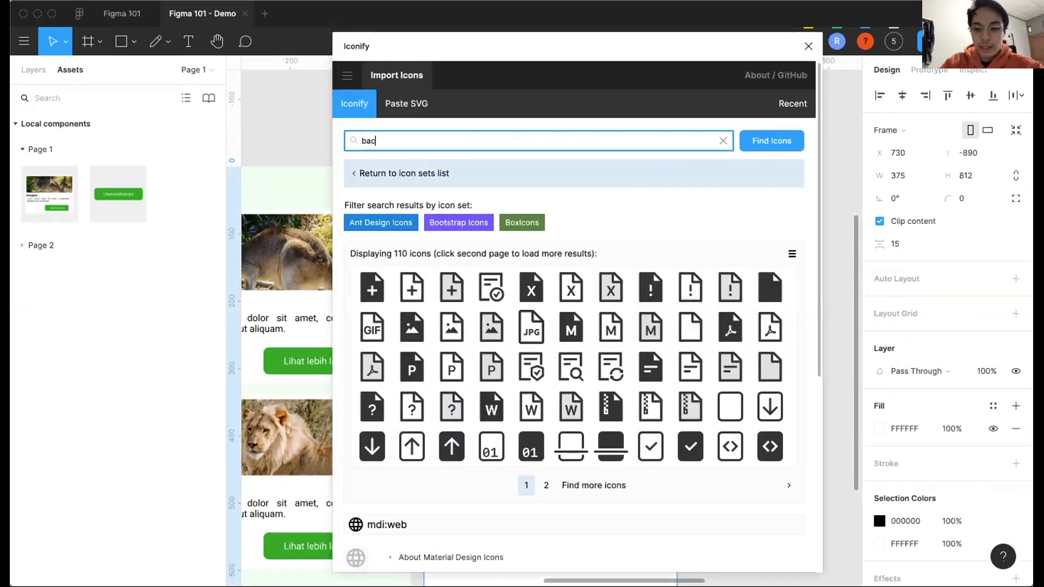
{"action": "type", "text": "k"}
{"action": "key", "text": "Return"}
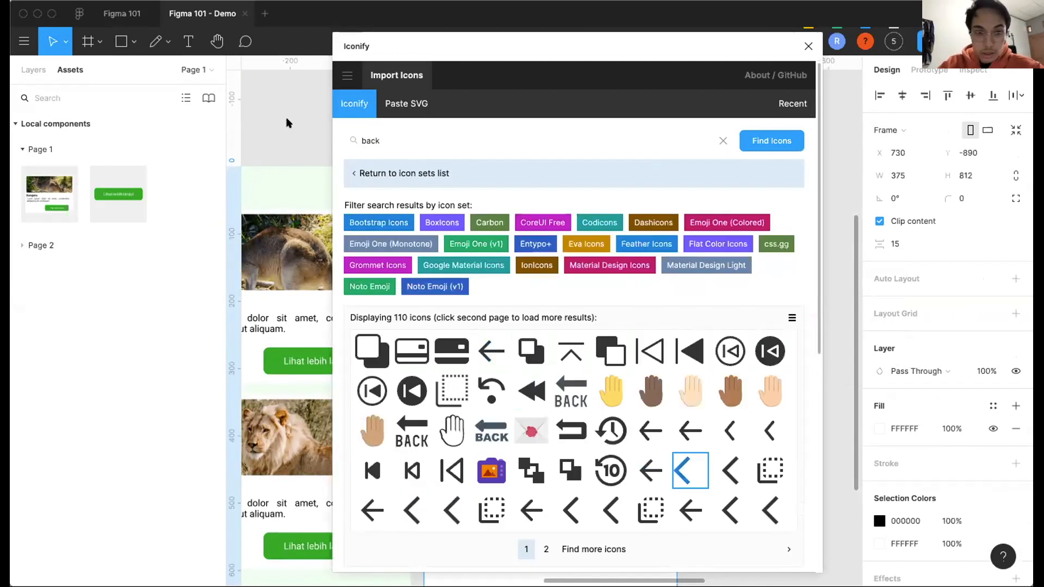
{"action": "left_click_drag", "start_coordinate": [292, 126], "coordinate": [326, 99]}
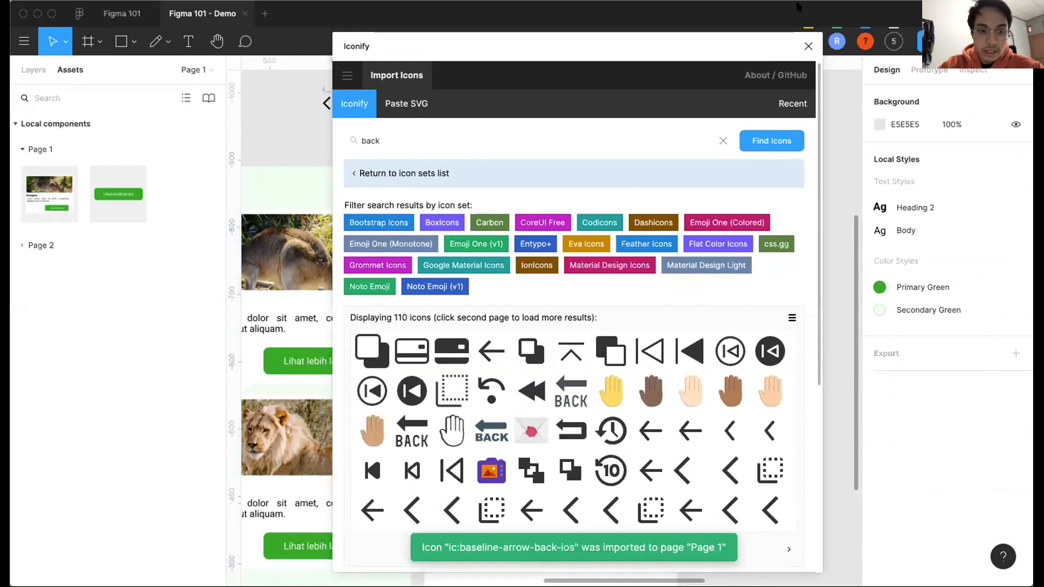
{"action": "left_click", "coordinate": [808, 46]}
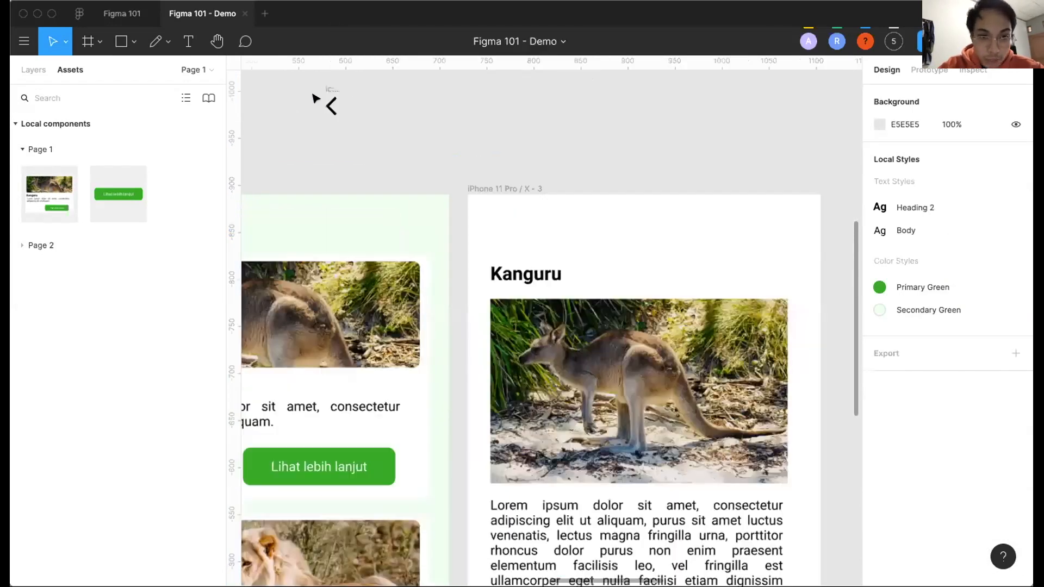
Move the back arrow icon into the Kanguru detail frame, above the heading and aligned with its left edge.
{"action": "scroll", "coordinate": [314, 98], "scroll_direction": "up", "scroll_amount": 5}
{"action": "left_click_drag", "start_coordinate": [306, 91], "coordinate": [585, 306]}
{"action": "left_click", "coordinate": [628, 326]}
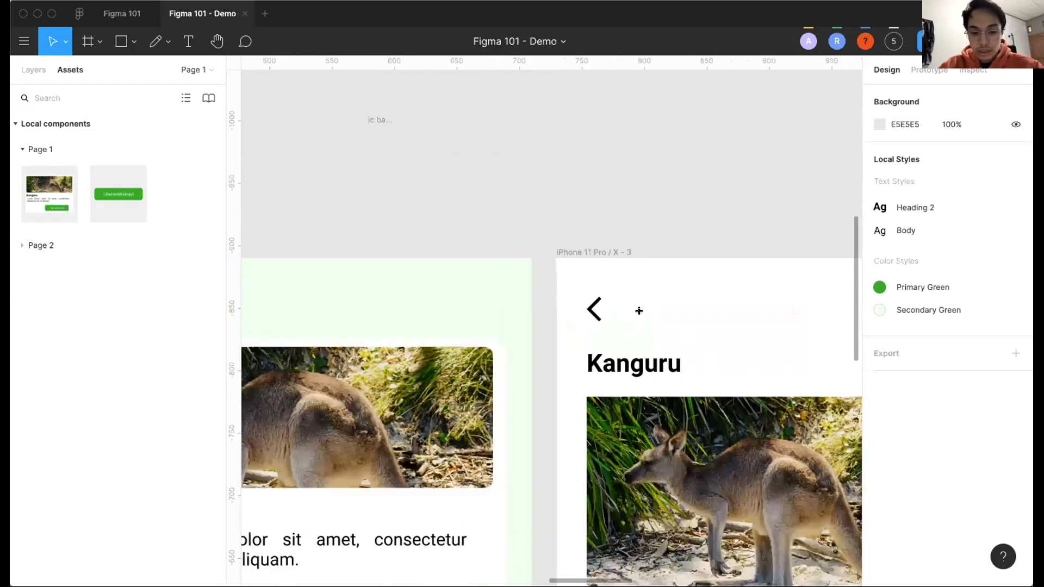
Add the text "Kembali" beside the back arrow in the Kanguru detail frame.
{"action": "key", "text": "t"}
{"action": "scroll", "coordinate": [314, 146], "scroll_direction": "down", "scroll_amount": 2}
{"action": "scroll", "coordinate": [513, 247], "scroll_direction": "down", "scroll_amount": 2}
{"action": "scroll", "coordinate": [512, 247], "scroll_direction": "right", "scroll_amount": 4}
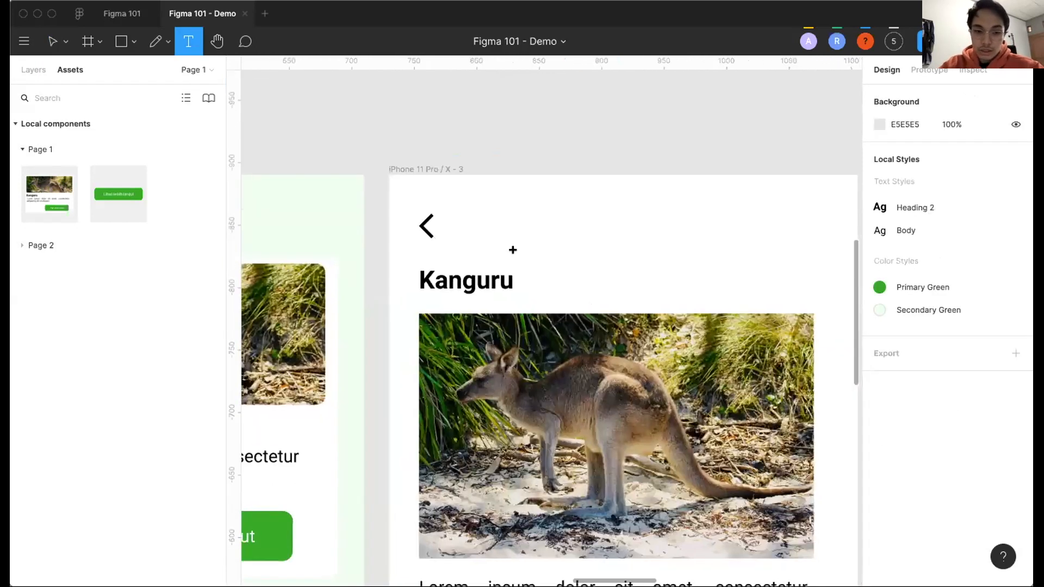
{"action": "left_click", "coordinate": [447, 209]}
{"action": "type", "text": "Kembali"}
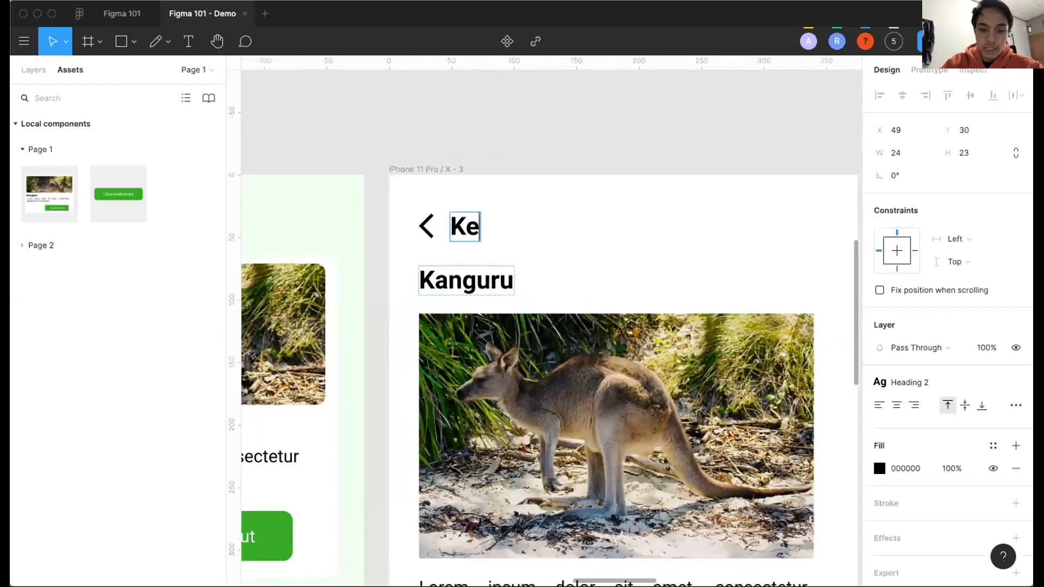
{"action": "key", "text": "Escape"}
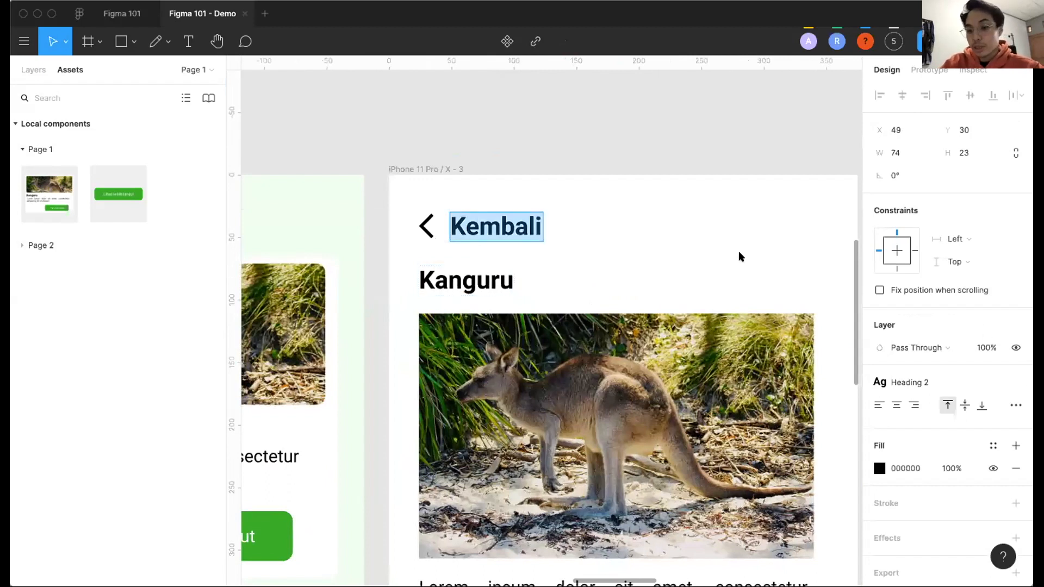
Apply the Body text style to "Kembali" and lower it to Y 33, level with the back arrow.
{"action": "left_click", "coordinate": [937, 375]}
{"action": "left_click", "coordinate": [944, 495]}
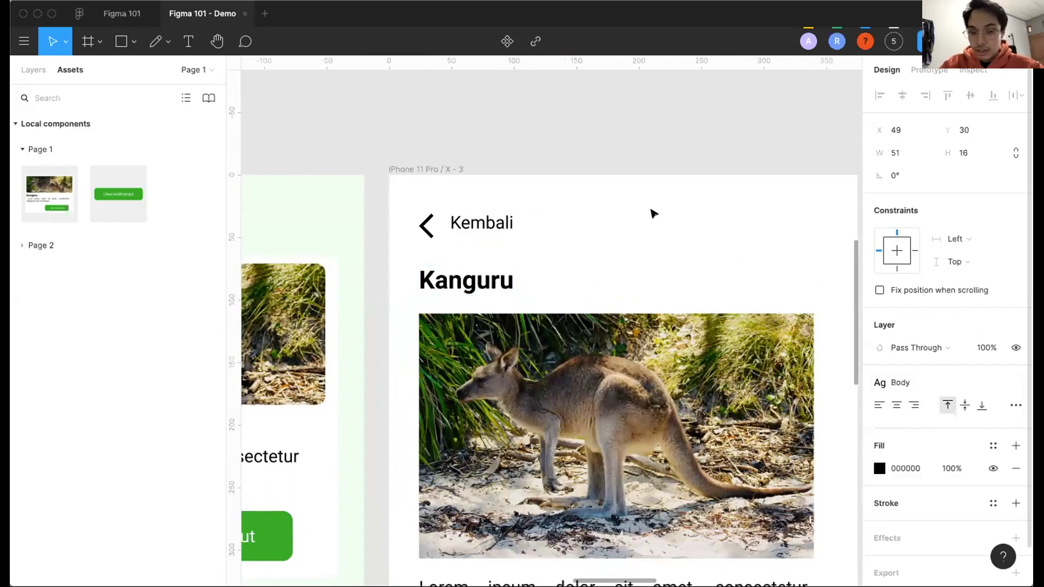
{"action": "scroll", "coordinate": [426, 149], "scroll_direction": "down", "scroll_amount": 3}
{"action": "scroll", "coordinate": [426, 148], "scroll_direction": "right", "scroll_amount": 2}
{"action": "left_click_drag", "start_coordinate": [427, 149], "coordinate": [429, 153]}
Give the Kanguru detail frame the same F0FFF0 fill as the MyZoo frame.
{"action": "scroll", "coordinate": [427, 153], "scroll_direction": "down", "scroll_amount": 10}
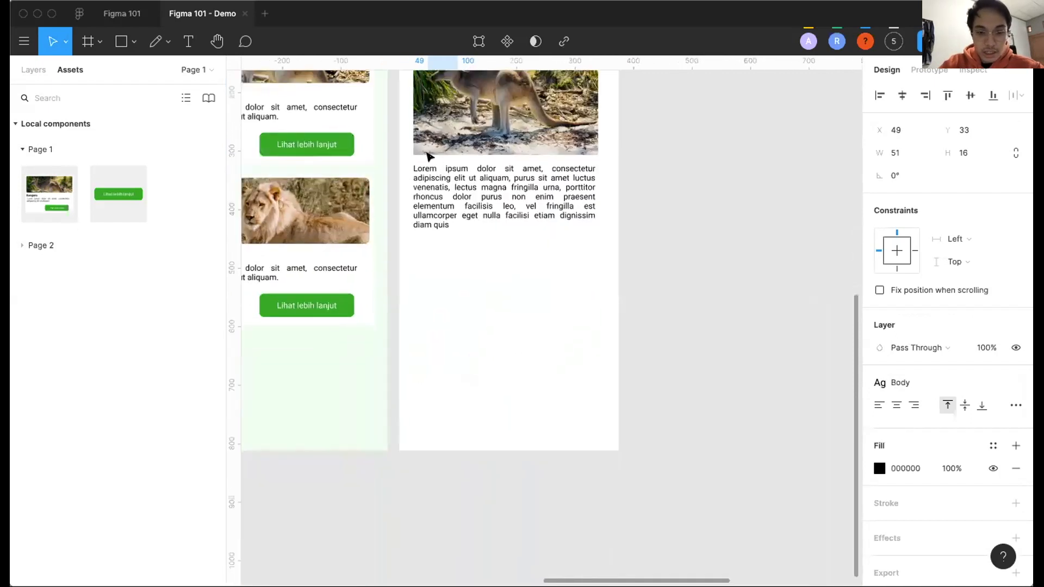
{"action": "left_click", "coordinate": [536, 251]}
{"action": "scroll", "coordinate": [536, 256], "scroll_direction": "up", "scroll_amount": 2}
{"action": "scroll", "coordinate": [535, 256], "scroll_direction": "left", "scroll_amount": 2}
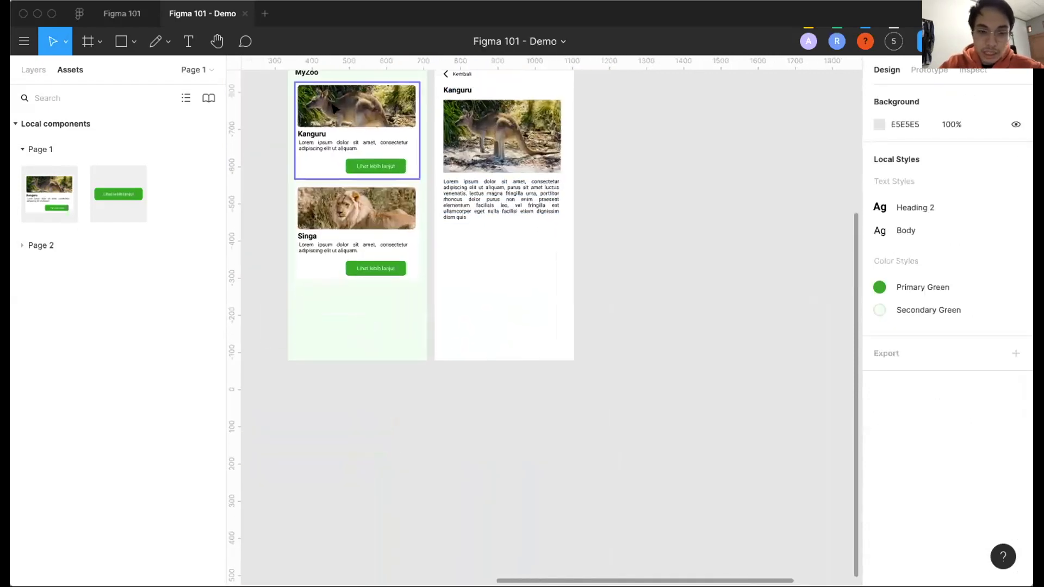
{"action": "scroll", "coordinate": [462, 93], "scroll_direction": "up", "scroll_amount": 3}
{"action": "scroll", "coordinate": [462, 93], "scroll_direction": "left", "scroll_amount": 1}
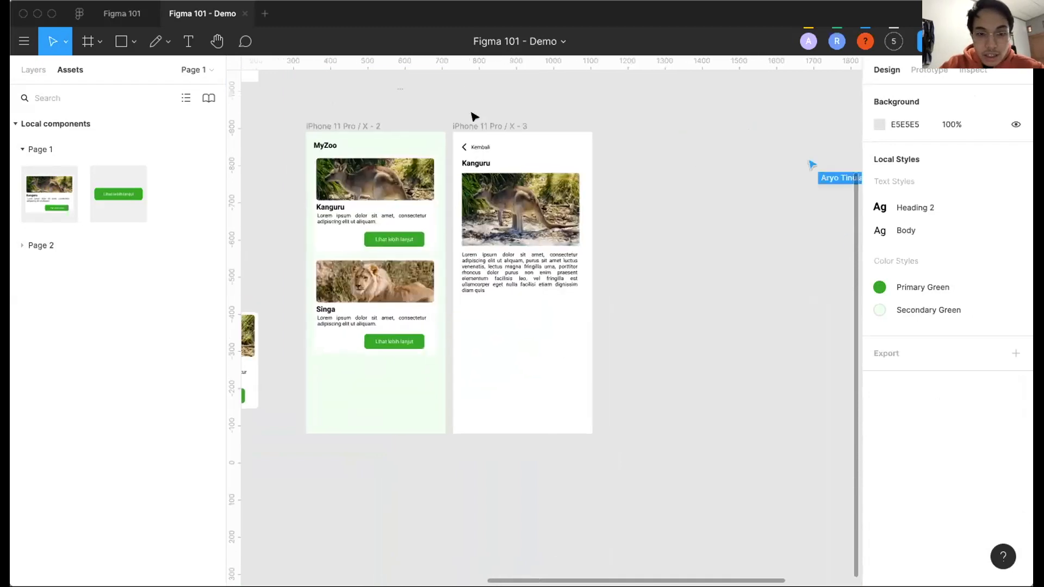
{"action": "left_click", "coordinate": [473, 125]}
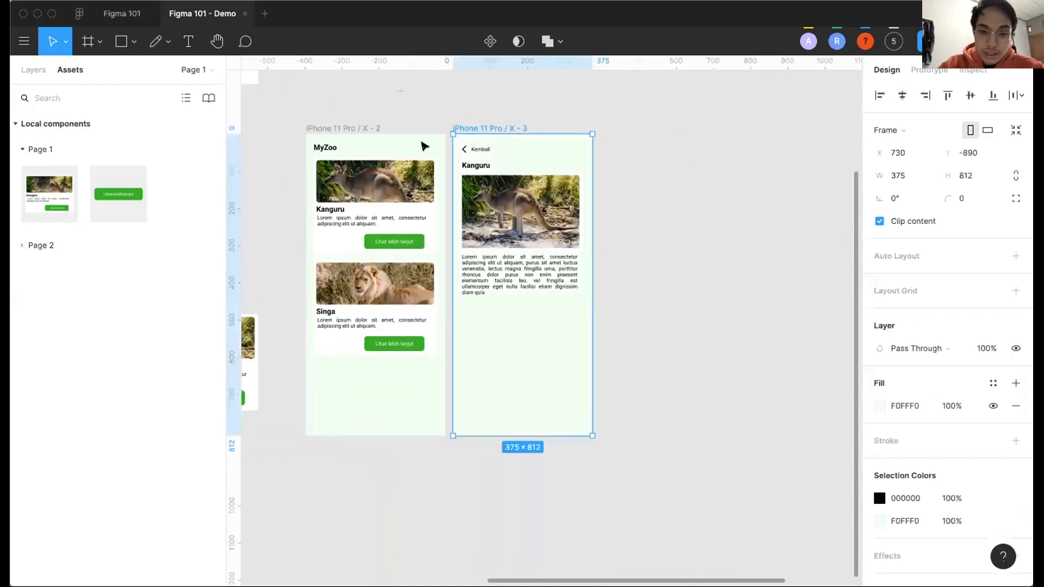
{"action": "left_click", "coordinate": [709, 173]}
Duplicate the Kanguru detail frame, keep only one copy and place it directly beneath the original at X 730, Y -30.
{"action": "scroll", "coordinate": [597, 185], "scroll_direction": "down", "scroll_amount": 2}
{"action": "scroll", "coordinate": [598, 185], "scroll_direction": "left", "scroll_amount": 1}
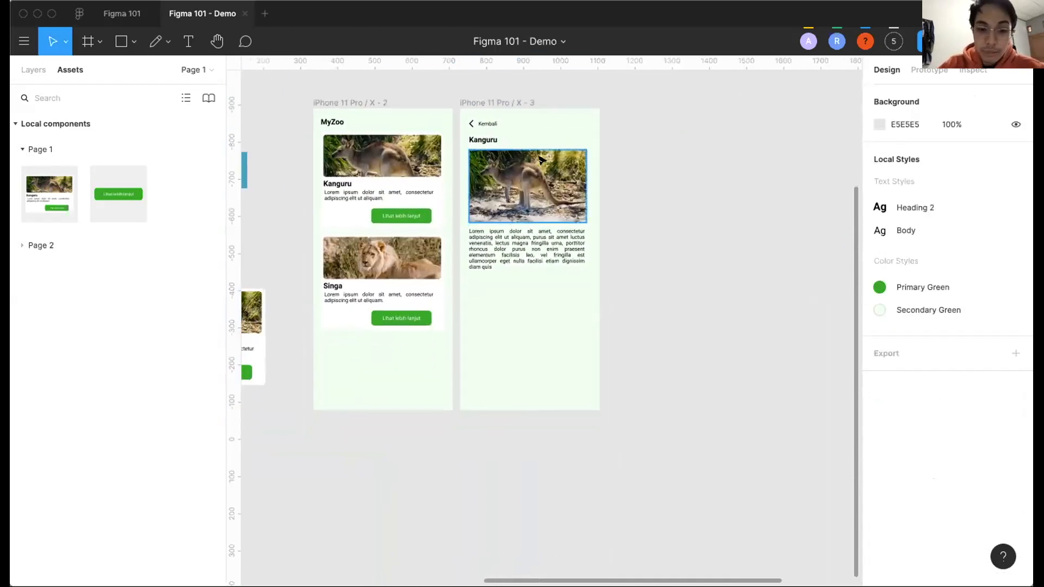
{"action": "scroll", "coordinate": [490, 108], "scroll_direction": "down", "scroll_amount": 2}
{"action": "scroll", "coordinate": [482, 181], "scroll_direction": "up", "scroll_amount": 2}
{"action": "left_click_drag", "start_coordinate": [470, 113], "coordinate": [499, 363], "text": "alt"}
{"action": "left_click_drag", "start_coordinate": [499, 363], "coordinate": [467, 448], "text": "alt"}
{"action": "left_click", "coordinate": [507, 362]}
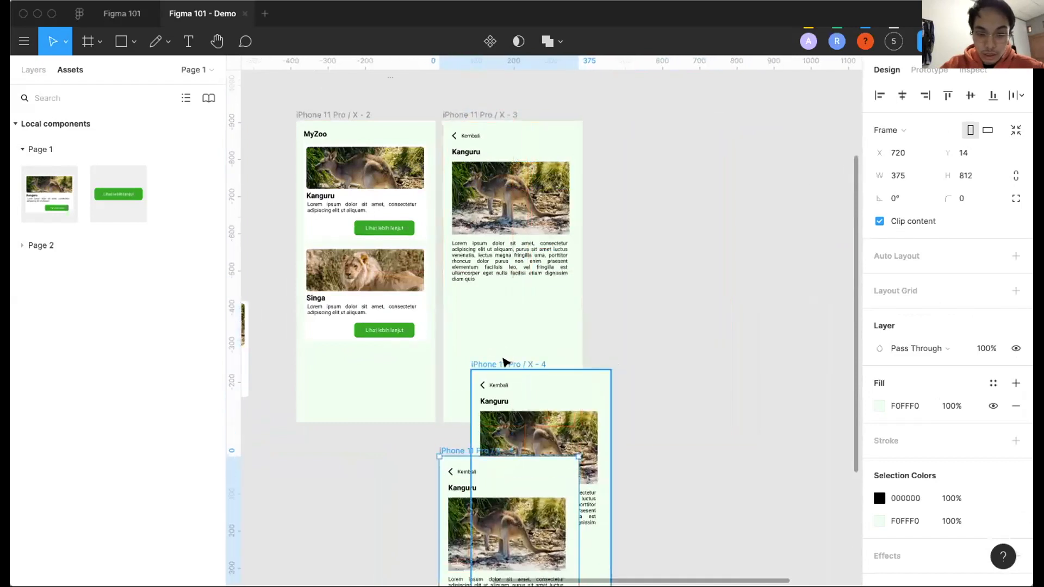
{"action": "key", "text": "Delete"}
{"action": "scroll", "coordinate": [506, 361], "scroll_direction": "down", "scroll_amount": 3}
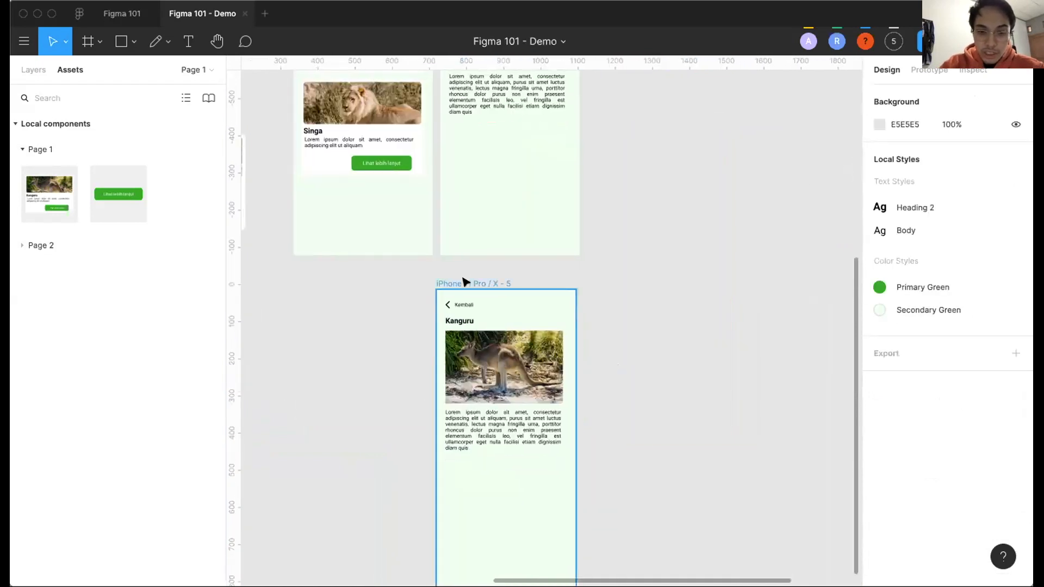
{"action": "left_click_drag", "start_coordinate": [464, 280], "coordinate": [468, 263]}
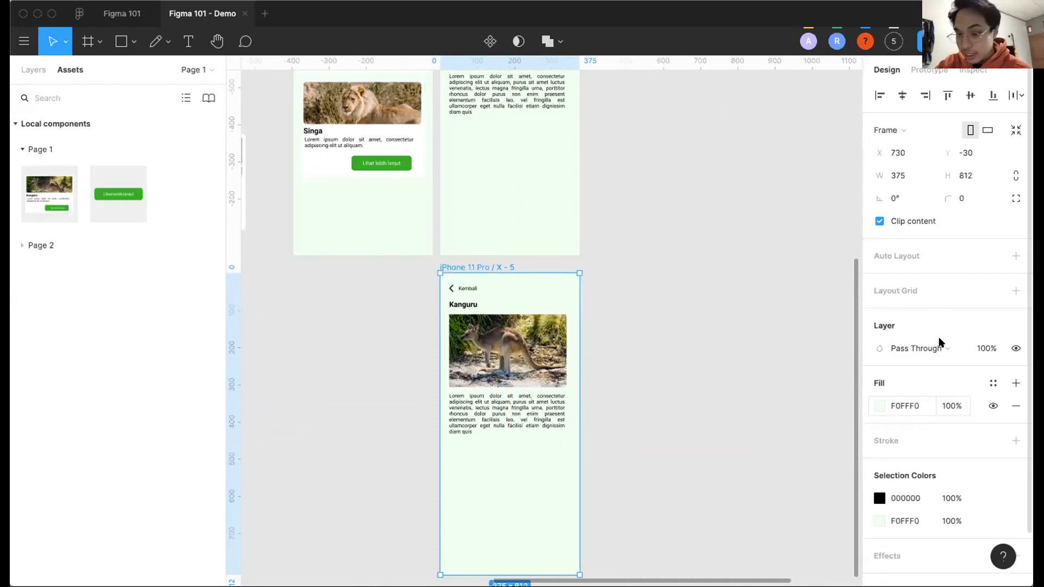
Replace the kangaroo photo in the duplicated frame with the lion image fill from the Singa card.
{"action": "double_click", "coordinate": [344, 99]}
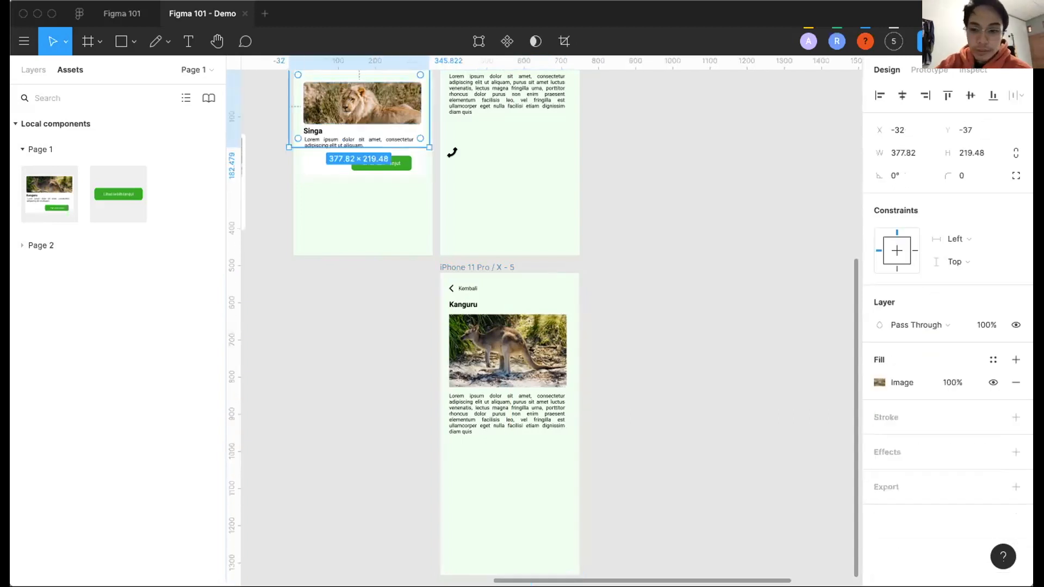
{"action": "scroll", "coordinate": [345, 111], "scroll_direction": "right", "scroll_amount": 3}
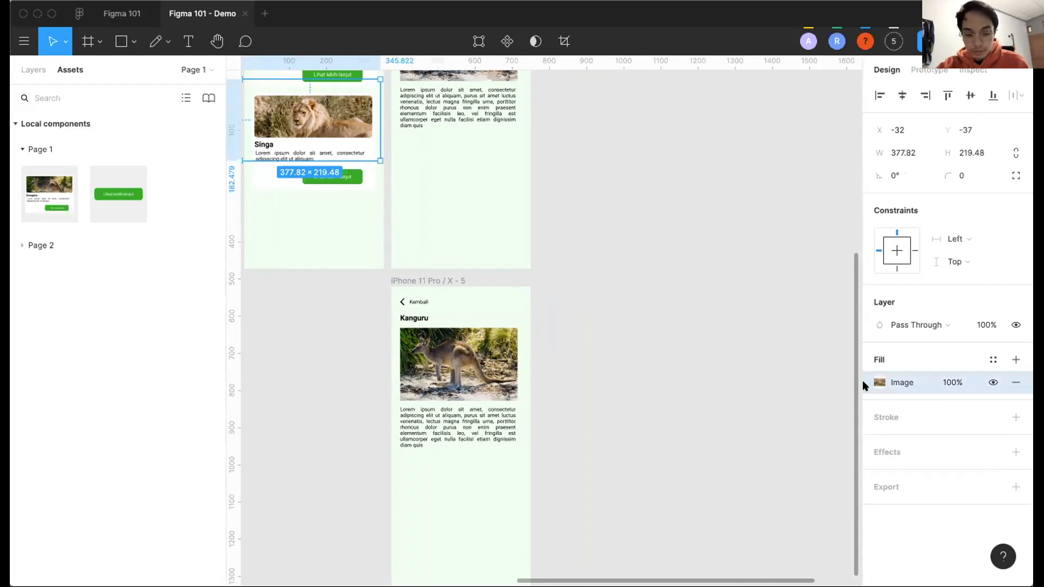
{"action": "left_click", "coordinate": [458, 364]}
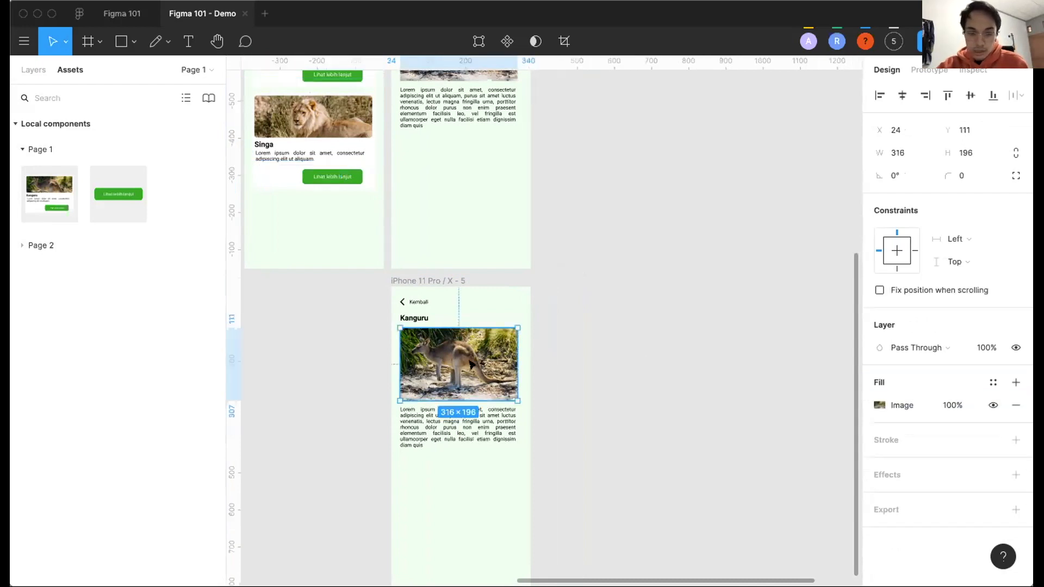
{"action": "scroll", "coordinate": [761, 375], "scroll_direction": "left", "scroll_amount": 3}
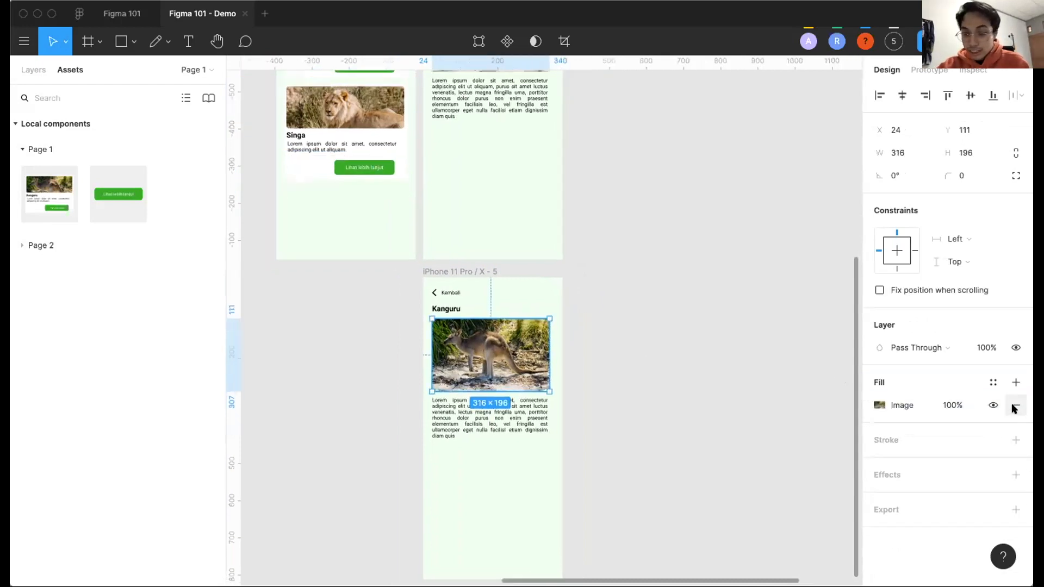
{"action": "left_click", "coordinate": [1013, 408]}
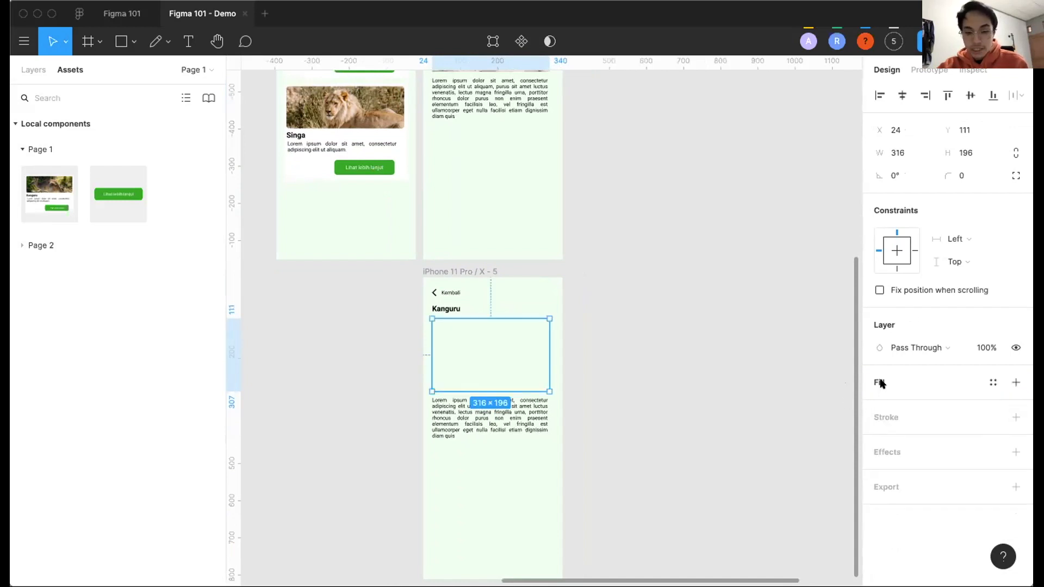
{"action": "key", "text": "super+z"}
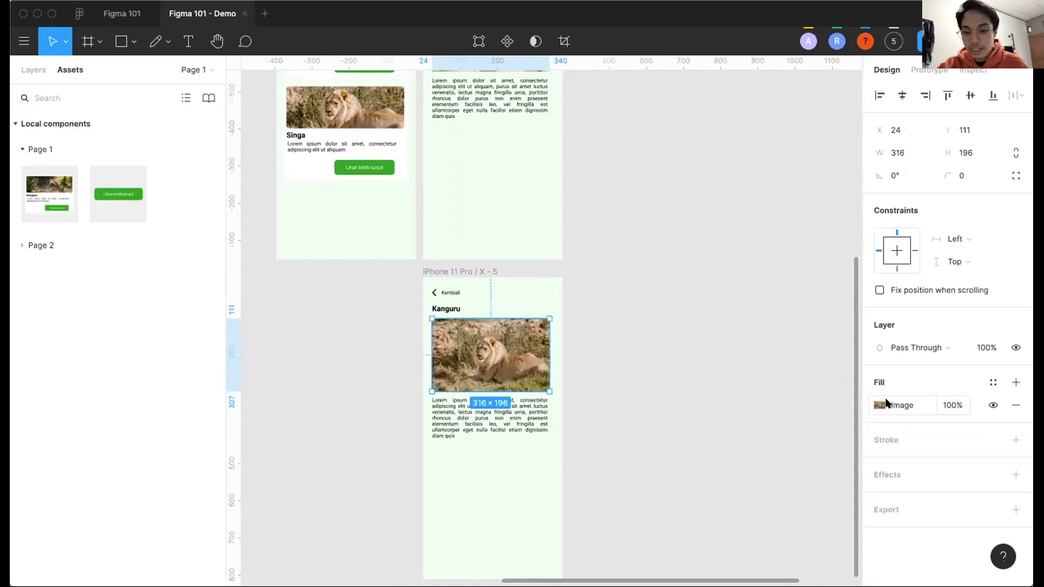
Add a drop shadow to the lion photo with X 4, Y 4, blur 10 and 20% opacity.
{"action": "scroll", "coordinate": [538, 316], "scroll_direction": "down", "scroll_amount": 1}
{"action": "scroll", "coordinate": [539, 317], "scroll_direction": "up", "scroll_amount": 5}
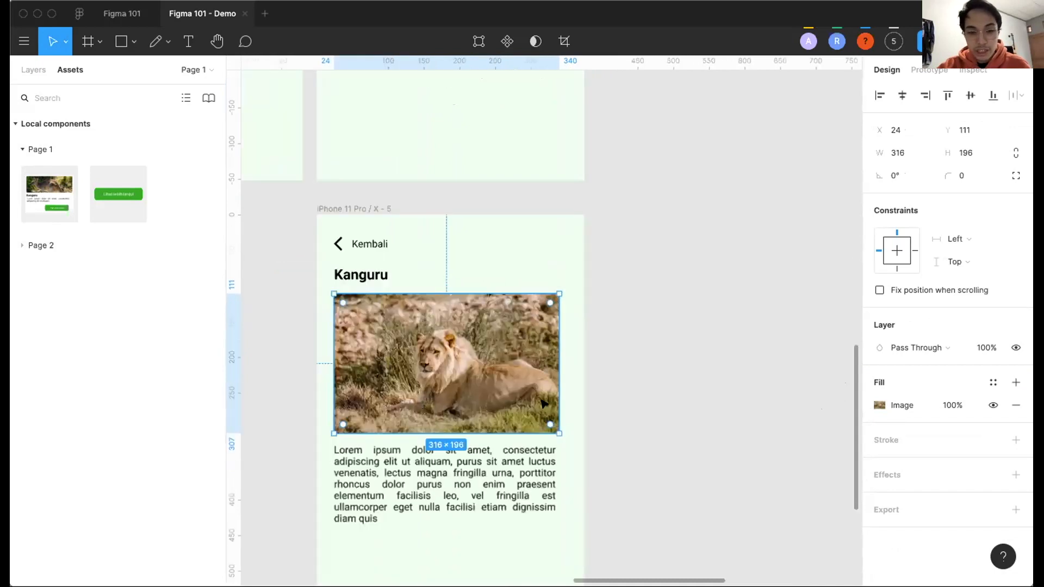
{"action": "left_click", "coordinate": [1014, 475]}
{"action": "left_click", "coordinate": [879, 497]}
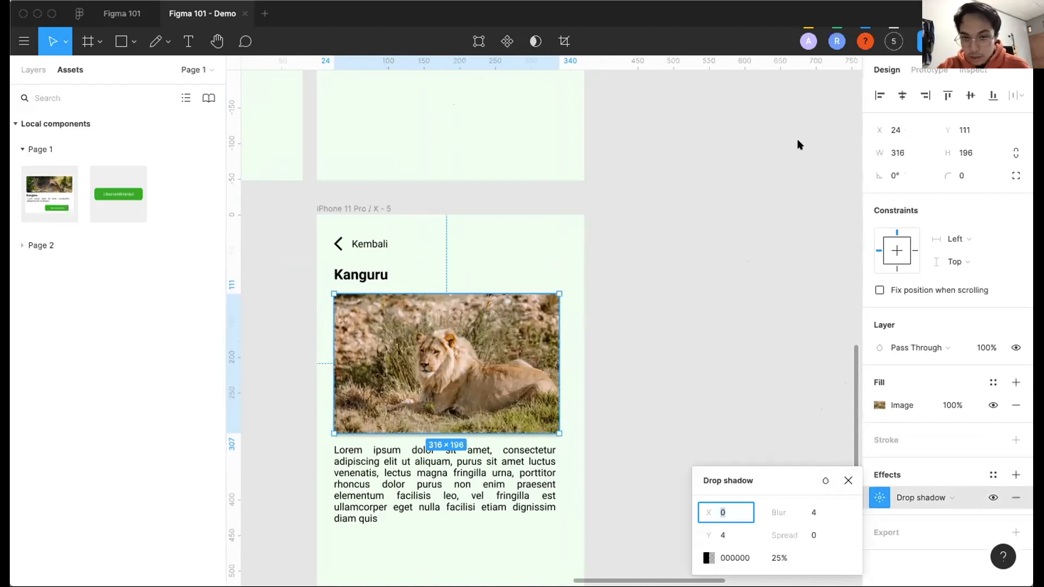
{"action": "left_click", "coordinate": [722, 537]}
{"action": "left_click", "coordinate": [723, 511]}
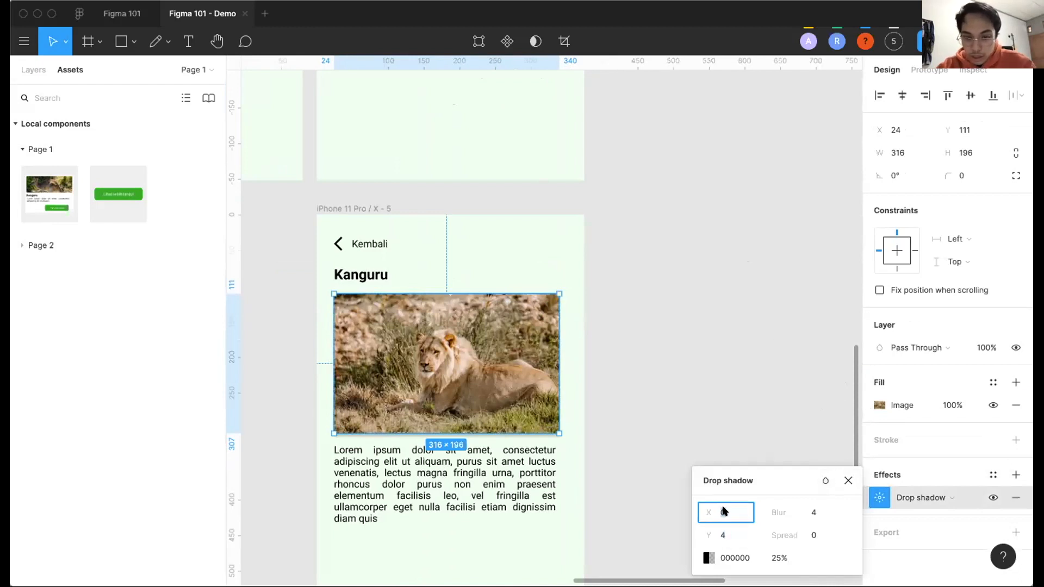
{"action": "type", "text": "4"}
{"action": "left_click", "coordinate": [778, 560]}
{"action": "left_click", "coordinate": [814, 516]}
{"action": "key", "text": "Return"}
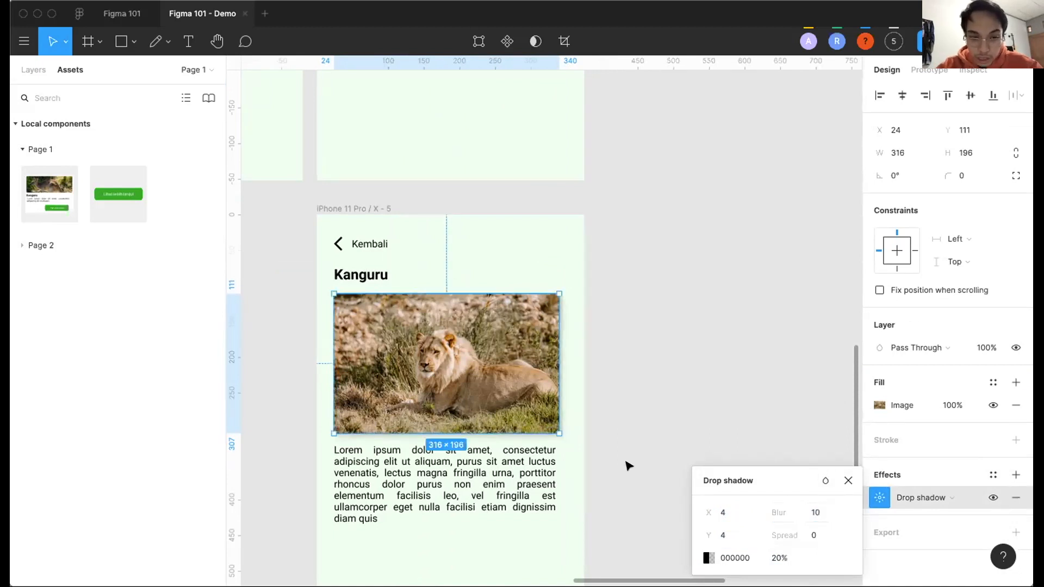
{"action": "left_click", "coordinate": [624, 463]}
Copy the lion photo's drop shadow effect for the kangaroo photo in the frame above.
{"action": "scroll", "coordinate": [505, 437], "scroll_direction": "up", "scroll_amount": 3}
{"action": "scroll", "coordinate": [504, 436], "scroll_direction": "up", "scroll_amount": 3}
{"action": "scroll", "coordinate": [565, 378], "scroll_direction": "down", "scroll_amount": 5}
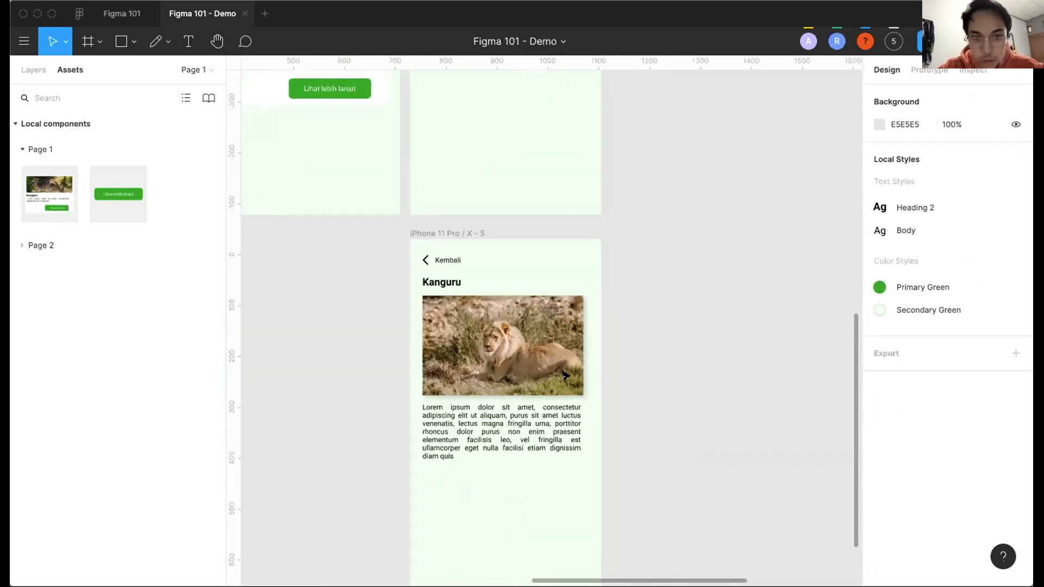
{"action": "scroll", "coordinate": [527, 133], "scroll_direction": "up", "scroll_amount": 5}
{"action": "scroll", "coordinate": [543, 402], "scroll_direction": "down", "scroll_amount": 5}
{"action": "left_click", "coordinate": [531, 434]}
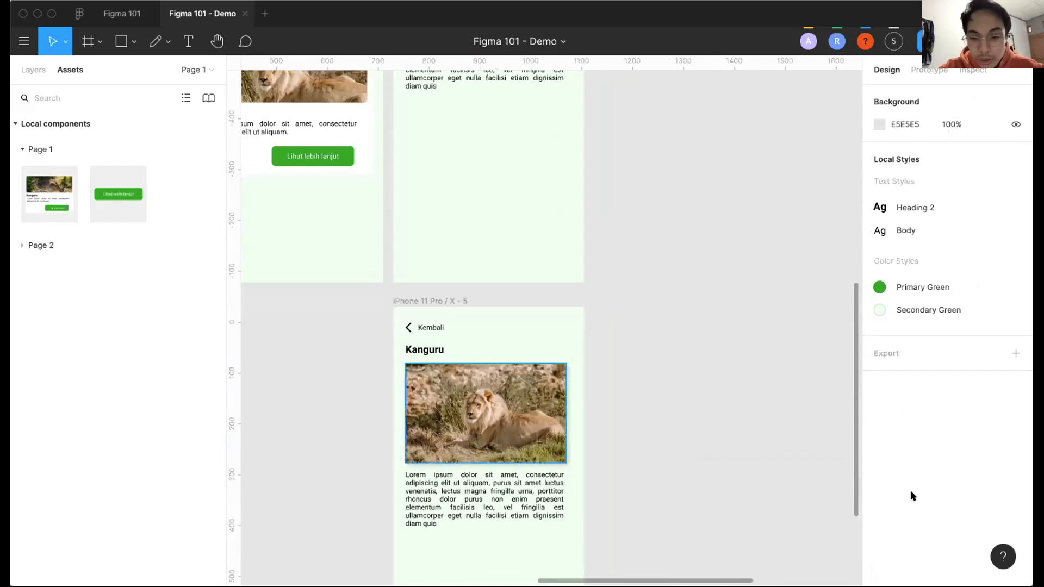
{"action": "left_click", "coordinate": [860, 498]}
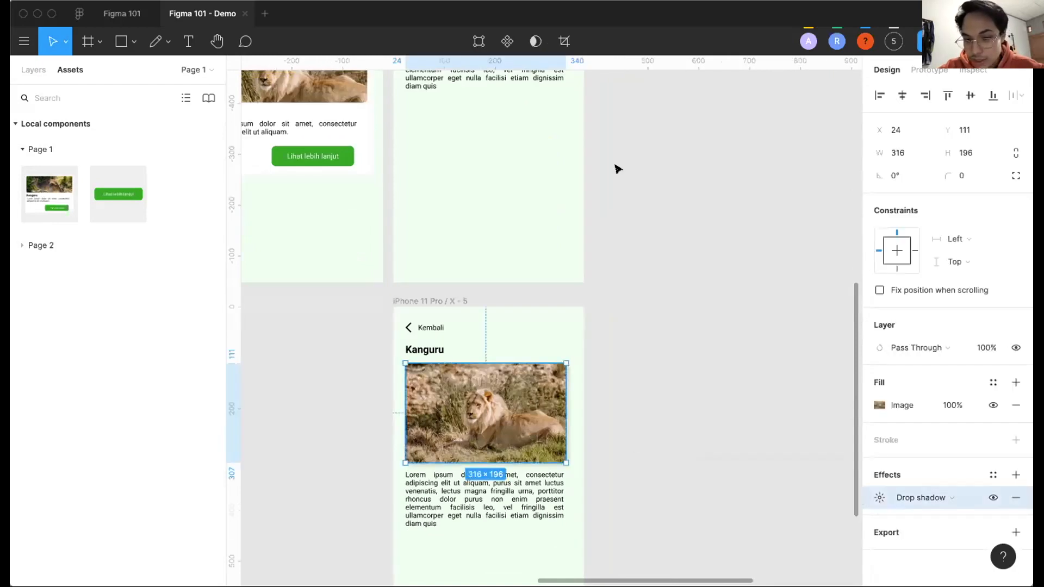
{"action": "scroll", "coordinate": [587, 142], "scroll_direction": "up", "scroll_amount": 3}
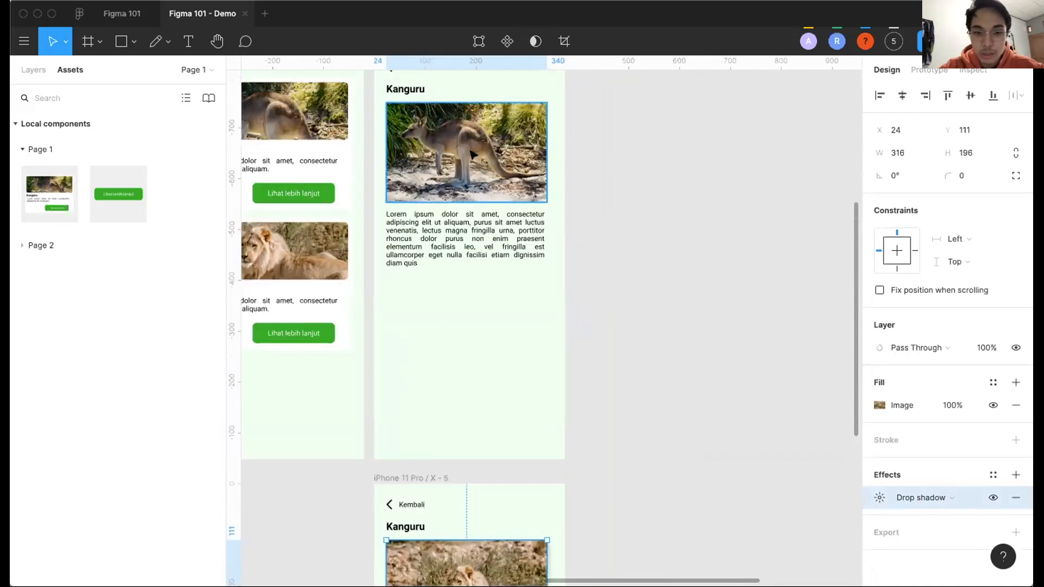
Round the corners of the lion image in the iPhone 11 Pro / X - 5 frame to a radius of about 13.
{"action": "left_click", "coordinate": [471, 155]}
{"action": "scroll", "coordinate": [586, 194], "scroll_direction": "up", "scroll_amount": 5}
{"action": "left_click", "coordinate": [527, 193]}
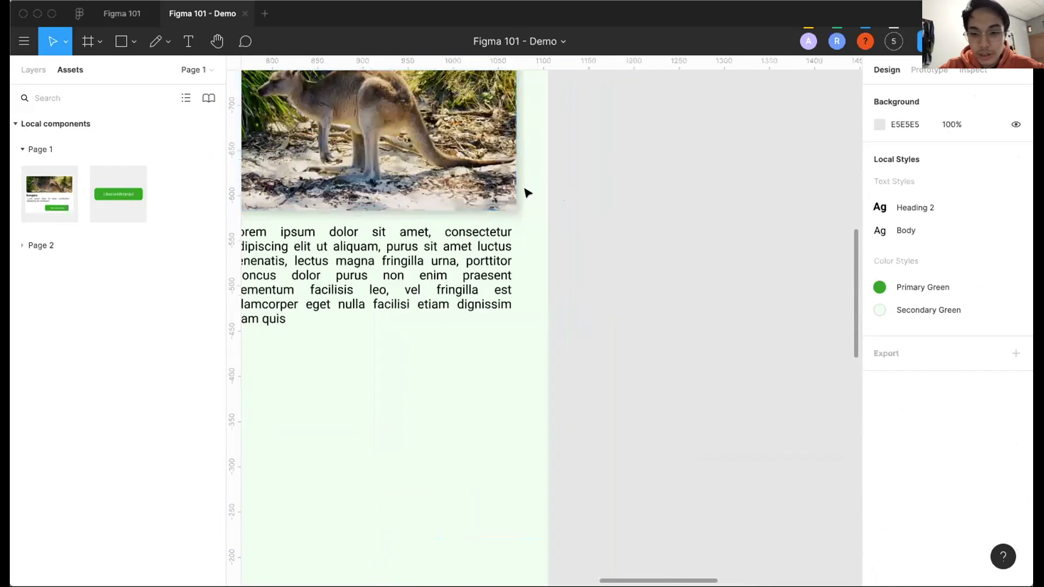
{"action": "scroll", "coordinate": [514, 392], "scroll_direction": "down", "scroll_amount": 10}
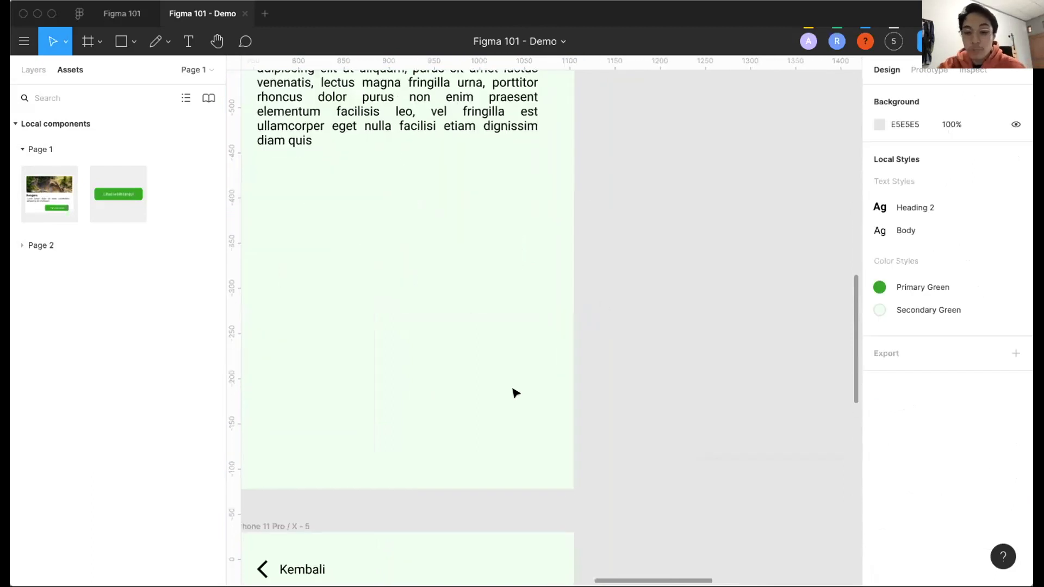
{"action": "left_click", "coordinate": [506, 438]}
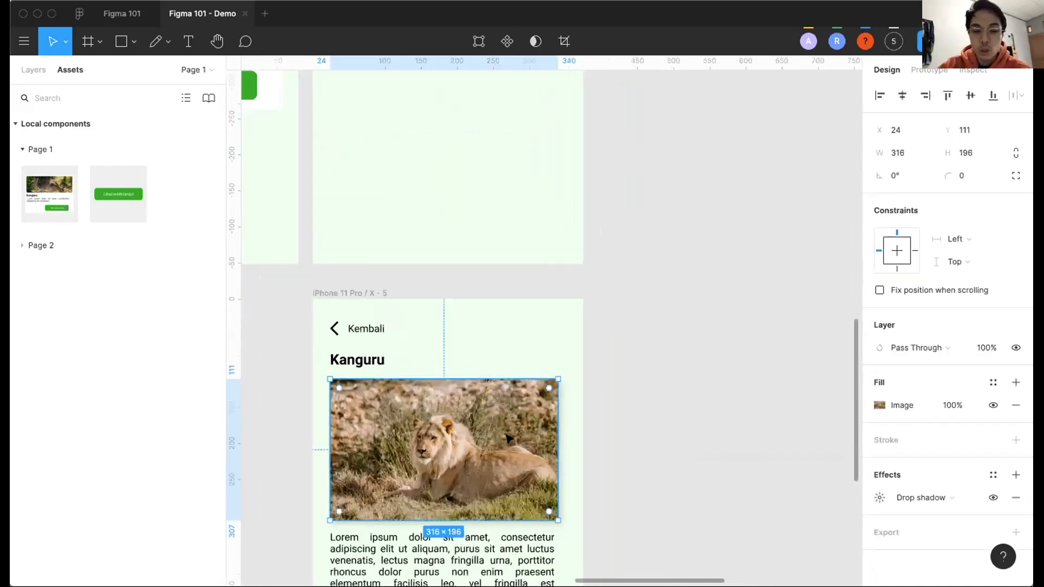
{"action": "scroll", "coordinate": [571, 366], "scroll_direction": "up", "scroll_amount": 3}
{"action": "left_click_drag", "start_coordinate": [568, 362], "coordinate": [559, 368]}
{"action": "scroll", "coordinate": [558, 368], "scroll_direction": "down", "scroll_amount": 3}
Try to copy the lion image's properties and paste them onto the kangaroo image in the iPhone 11 Pro / X - 3 frame.
{"action": "right_click", "coordinate": [544, 395]}
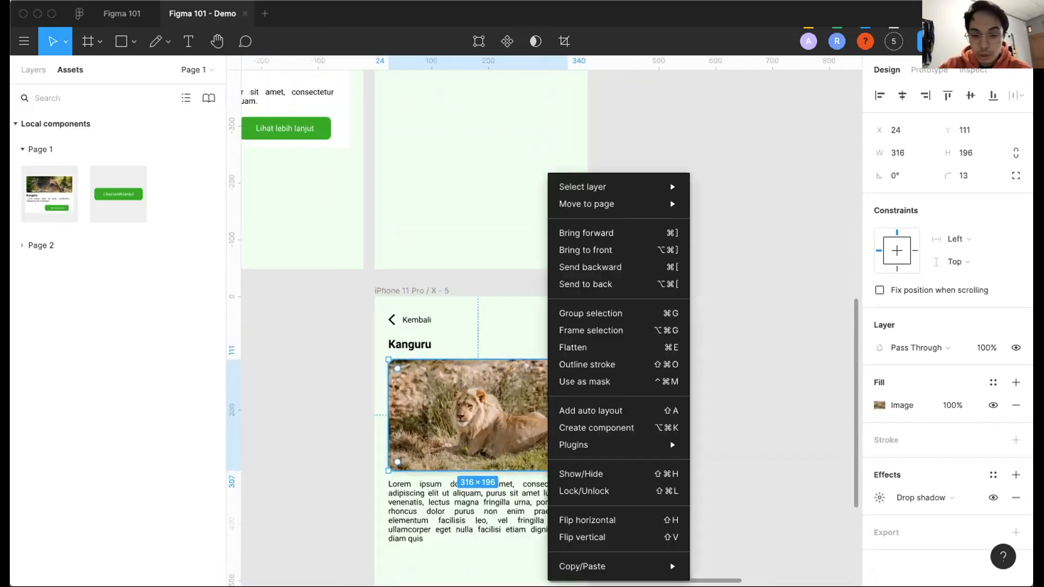
{"action": "mouse_move", "coordinate": [582, 566]}
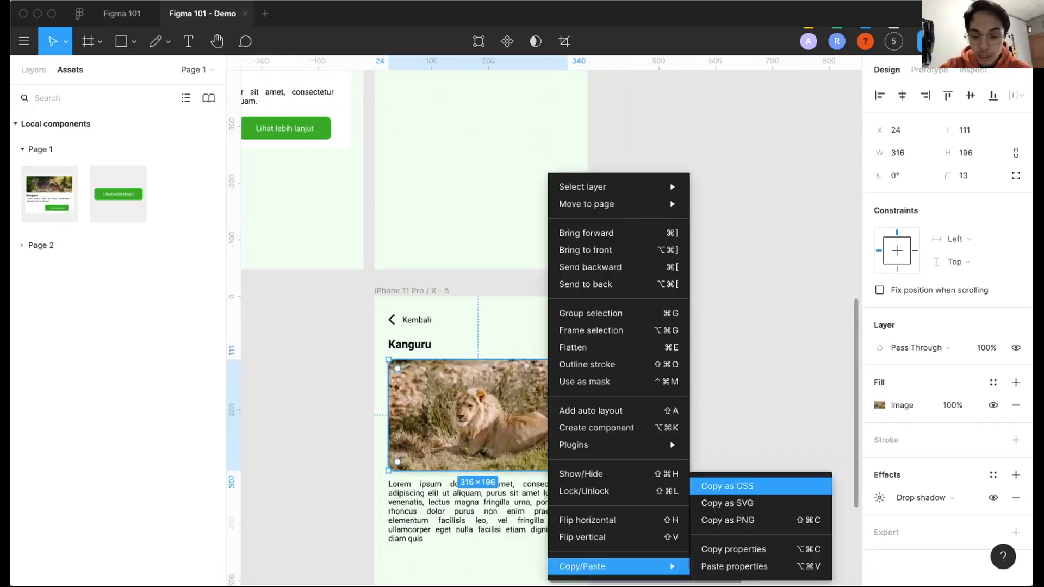
{"action": "left_click", "coordinate": [757, 552]}
{"action": "scroll", "coordinate": [505, 191], "scroll_direction": "up", "scroll_amount": 4}
{"action": "left_click", "coordinate": [494, 135]}
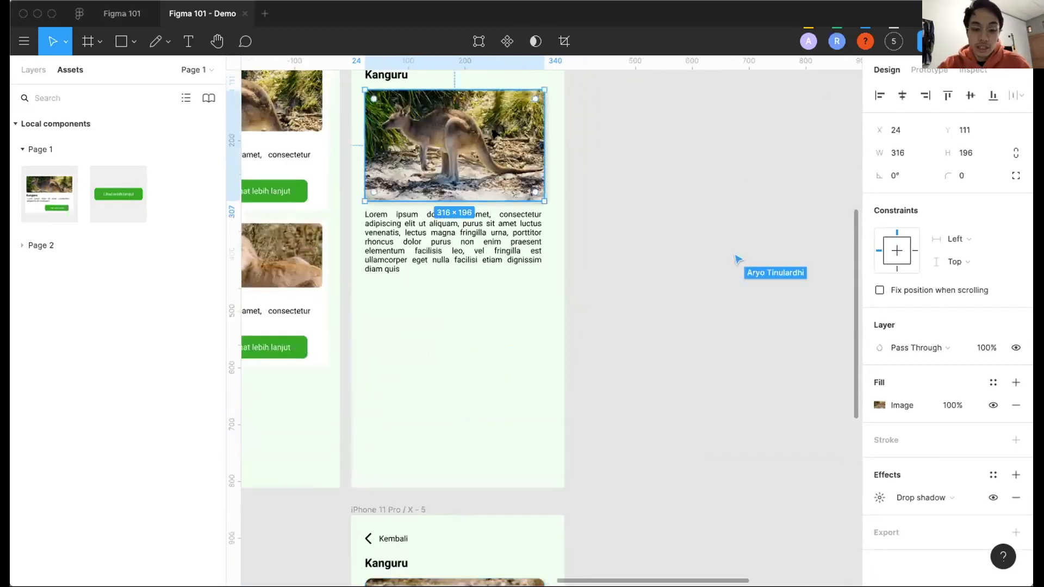
{"action": "key", "text": "super+alt+v"}
{"action": "key", "text": "super+z"}
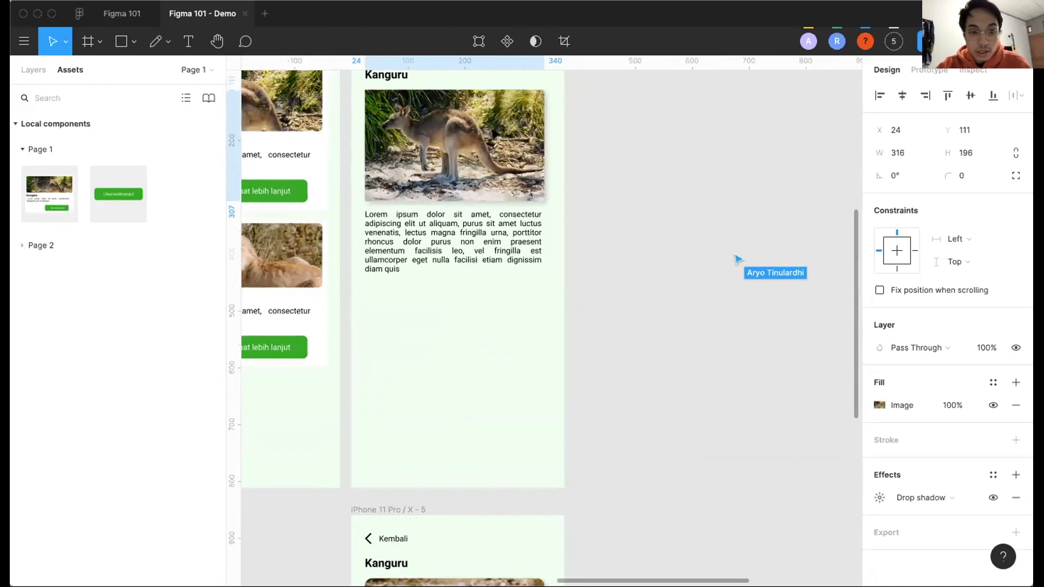
Set the corner radius of the kangaroo image in the iPhone 11 Pro / X - 3 frame to 12.
{"action": "left_click", "coordinate": [574, 134]}
{"action": "left_click", "coordinate": [505, 149]}
{"action": "scroll", "coordinate": [515, 281], "scroll_direction": "down", "scroll_amount": 1}
{"action": "scroll", "coordinate": [514, 281], "scroll_direction": "down", "scroll_amount": 3}
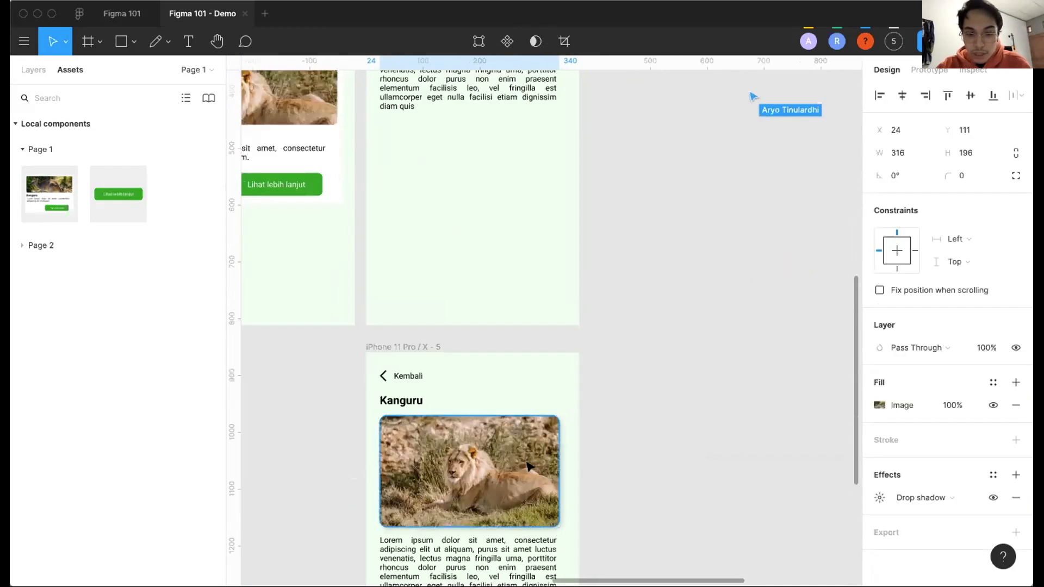
{"action": "scroll", "coordinate": [566, 203], "scroll_direction": "up", "scroll_amount": 4}
{"action": "left_click", "coordinate": [960, 175]}
{"action": "type", "text": "12"}
{"action": "key", "text": "Return"}
{"action": "left_click", "coordinate": [517, 394]}
Move the iPhone 11 Pro / X - 5 frame up slightly, closer beneath the iPhone 11 Pro / X - 3 frame.
{"action": "scroll", "coordinate": [517, 408], "scroll_direction": "down", "scroll_amount": 1}
{"action": "scroll", "coordinate": [517, 410], "scroll_direction": "down", "scroll_amount": 2}
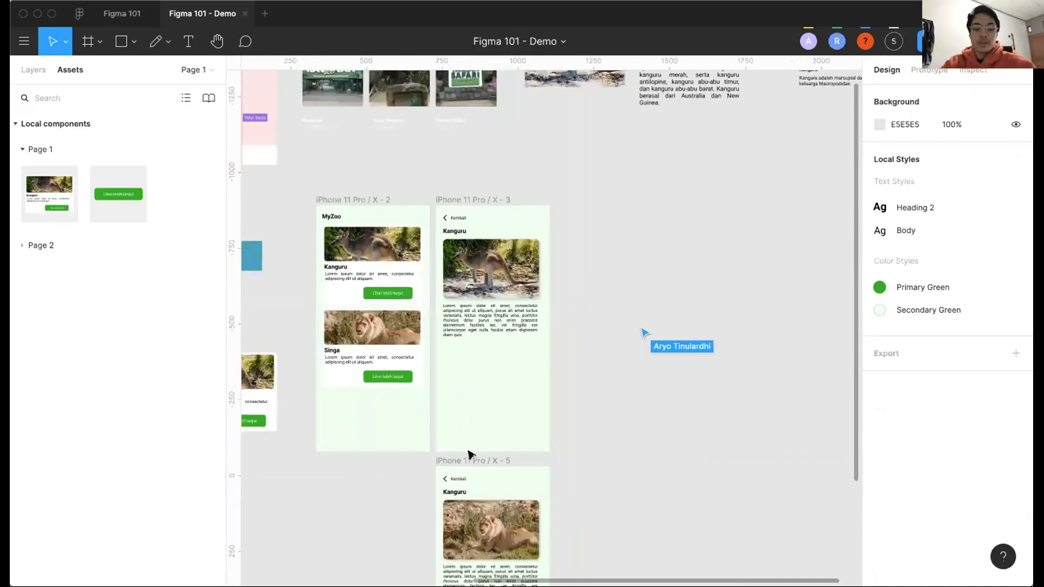
{"action": "left_click_drag", "start_coordinate": [484, 457], "coordinate": [471, 457]}
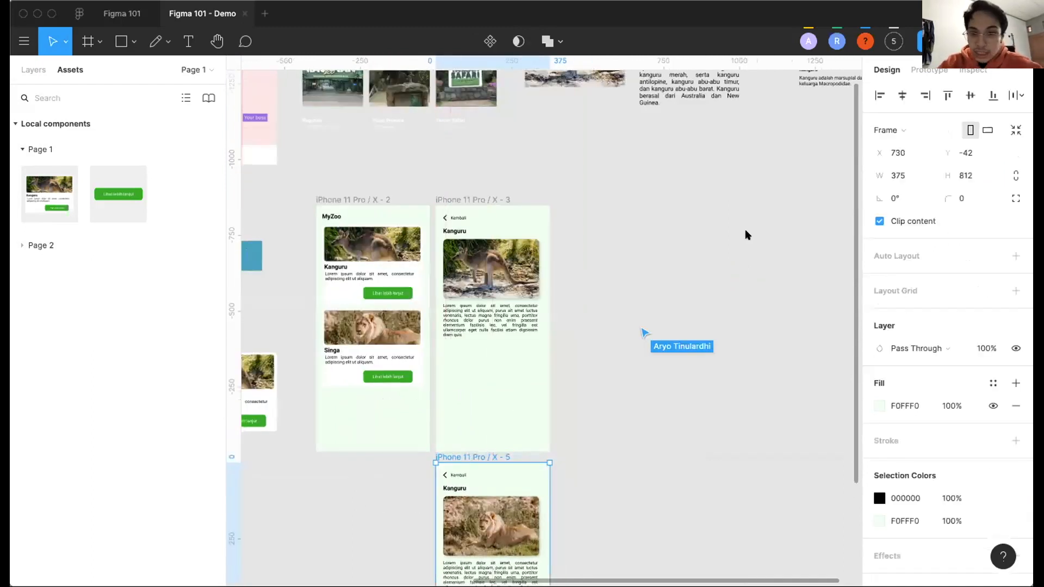
Switch to prototype editing and clear the frame selection.
{"action": "left_click", "coordinate": [929, 70]}
{"action": "scroll", "coordinate": [655, 183], "scroll_direction": "down", "scroll_amount": 3}
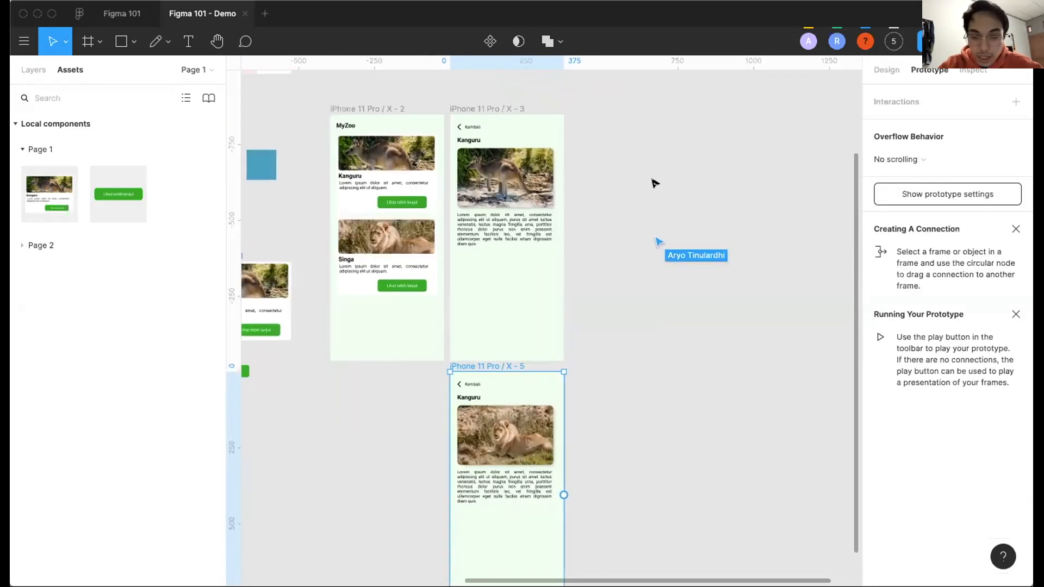
{"action": "left_click", "coordinate": [655, 183]}
{"action": "scroll", "coordinate": [654, 184], "scroll_direction": "down", "scroll_amount": 1}
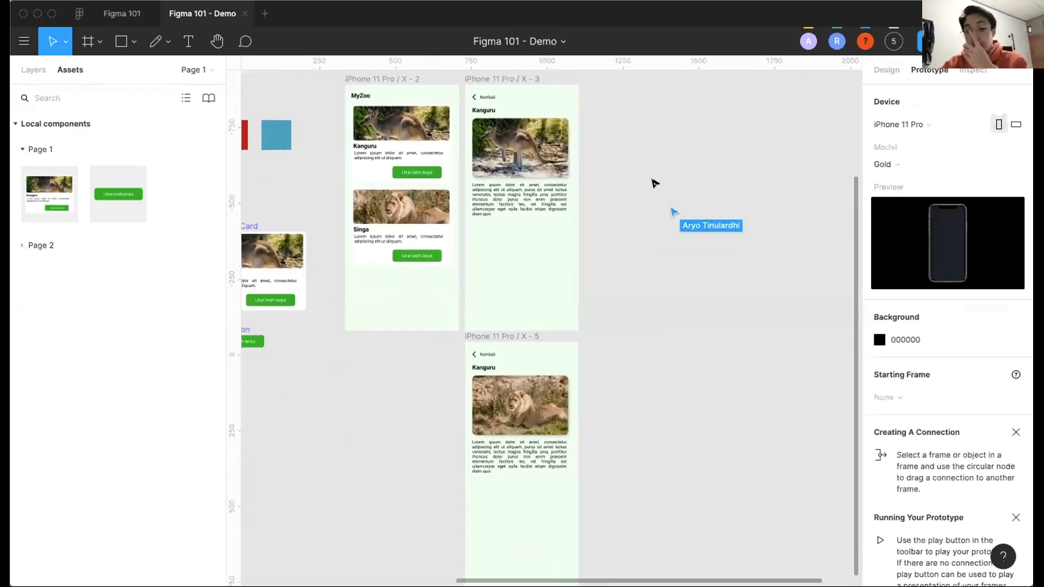
{"action": "scroll", "coordinate": [633, 184], "scroll_direction": "right", "scroll_amount": 1}
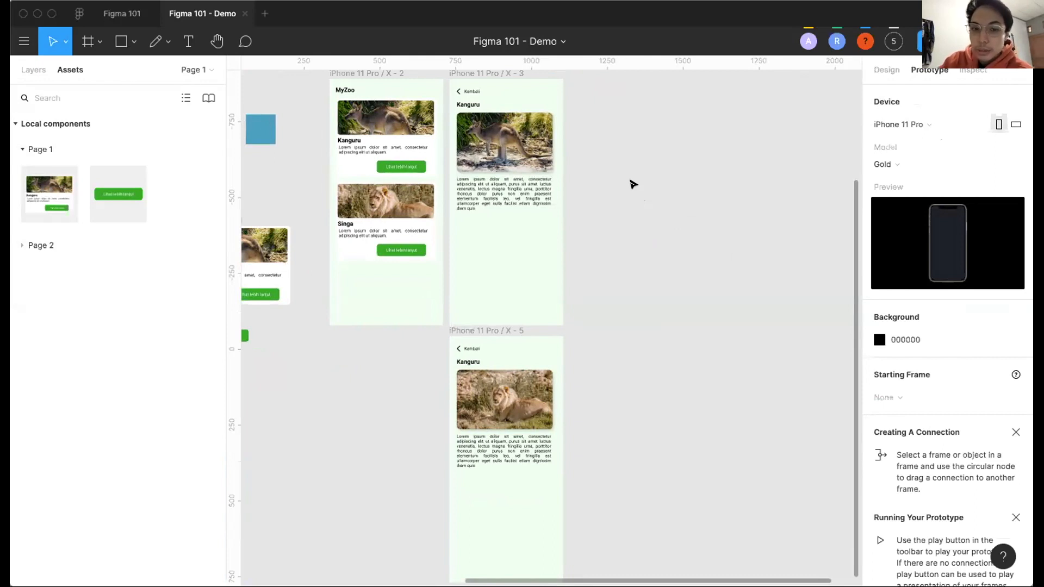
Link the Kanguru card's Lihat lebih lanjut button to the iPhone 11 Pro / X - 3 frame with an on-tap Navigate to interaction.
{"action": "scroll", "coordinate": [633, 184], "scroll_direction": "up", "scroll_amount": 2}
{"action": "scroll", "coordinate": [512, 232], "scroll_direction": "up", "scroll_amount": 5}
{"action": "left_click", "coordinate": [483, 238]}
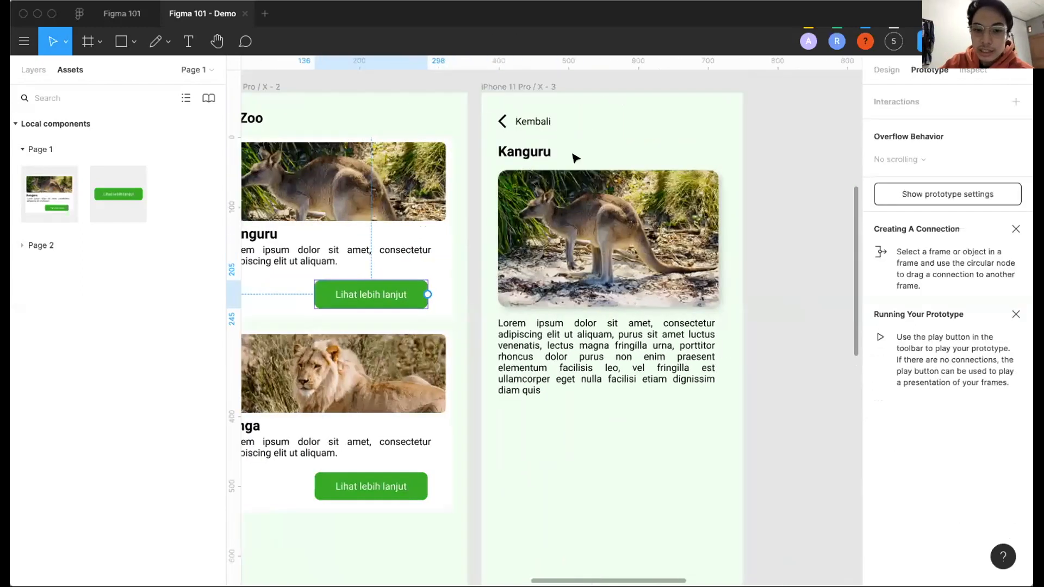
{"action": "scroll", "coordinate": [571, 158], "scroll_direction": "right", "scroll_amount": 3}
{"action": "scroll", "coordinate": [571, 159], "scroll_direction": "up", "scroll_amount": 3}
{"action": "scroll", "coordinate": [381, 154], "scroll_direction": "down", "scroll_amount": 3}
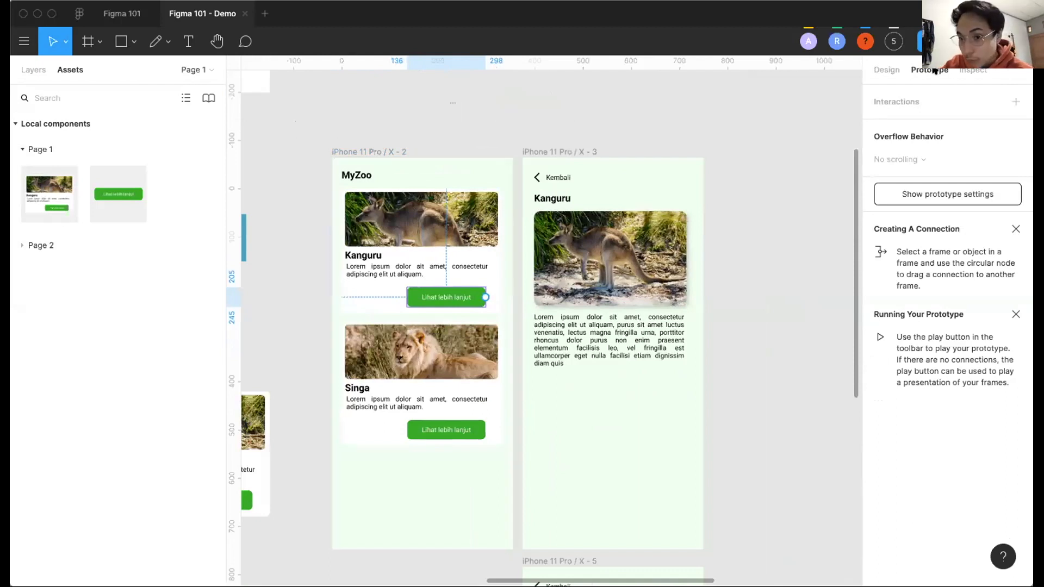
{"action": "scroll", "coordinate": [563, 344], "scroll_direction": "up", "scroll_amount": 5}
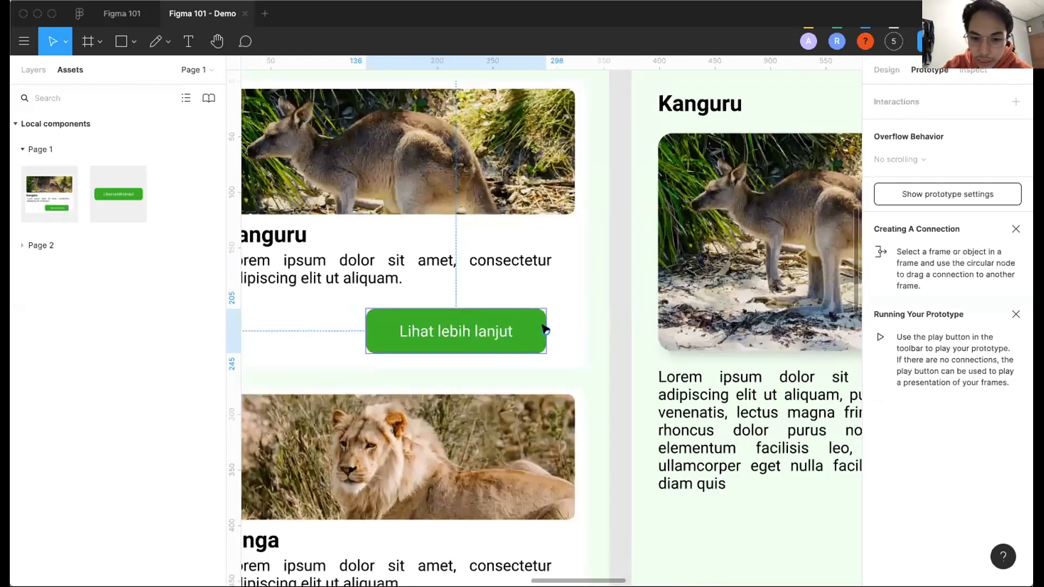
{"action": "scroll", "coordinate": [543, 326], "scroll_direction": "down", "scroll_amount": 4}
{"action": "left_click", "coordinate": [485, 405]}
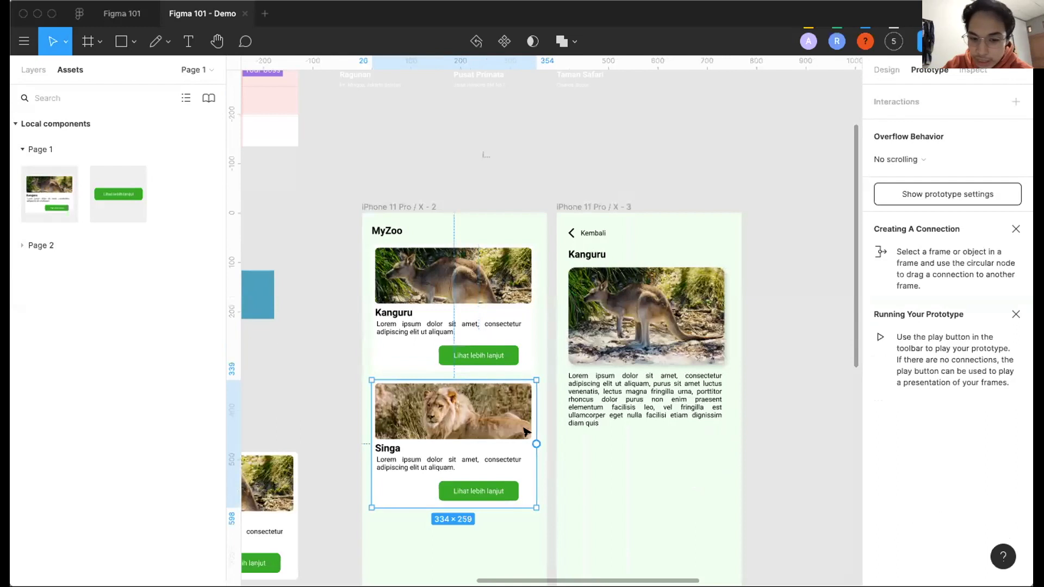
{"action": "scroll", "coordinate": [520, 430], "scroll_direction": "up", "scroll_amount": 2}
{"action": "scroll", "coordinate": [476, 402], "scroll_direction": "up", "scroll_amount": 1}
{"action": "double_click", "coordinate": [476, 401]}
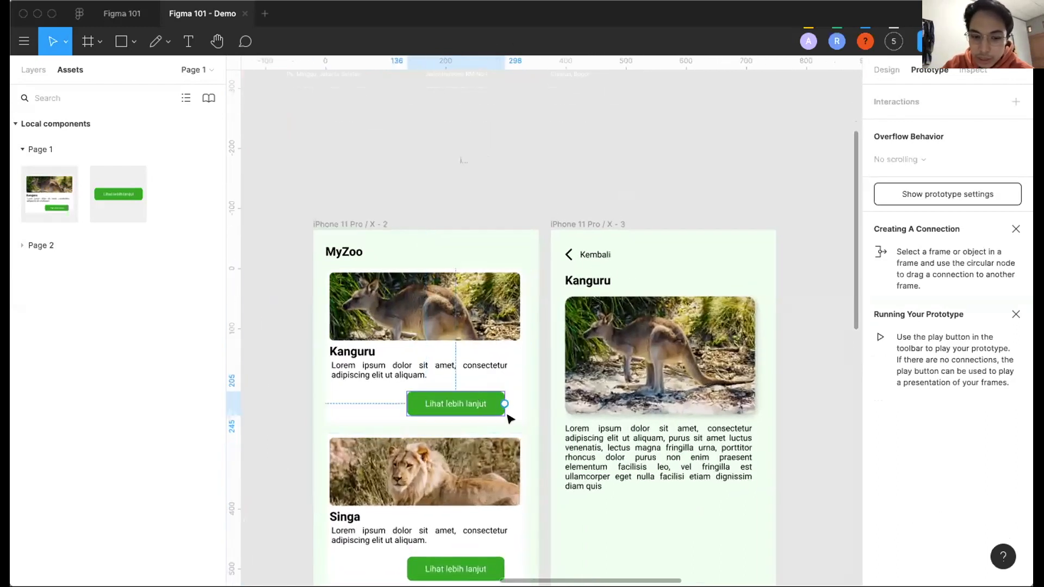
{"action": "left_click_drag", "start_coordinate": [505, 403], "coordinate": [594, 371]}
{"action": "scroll", "coordinate": [595, 371], "scroll_direction": "down", "scroll_amount": 2}
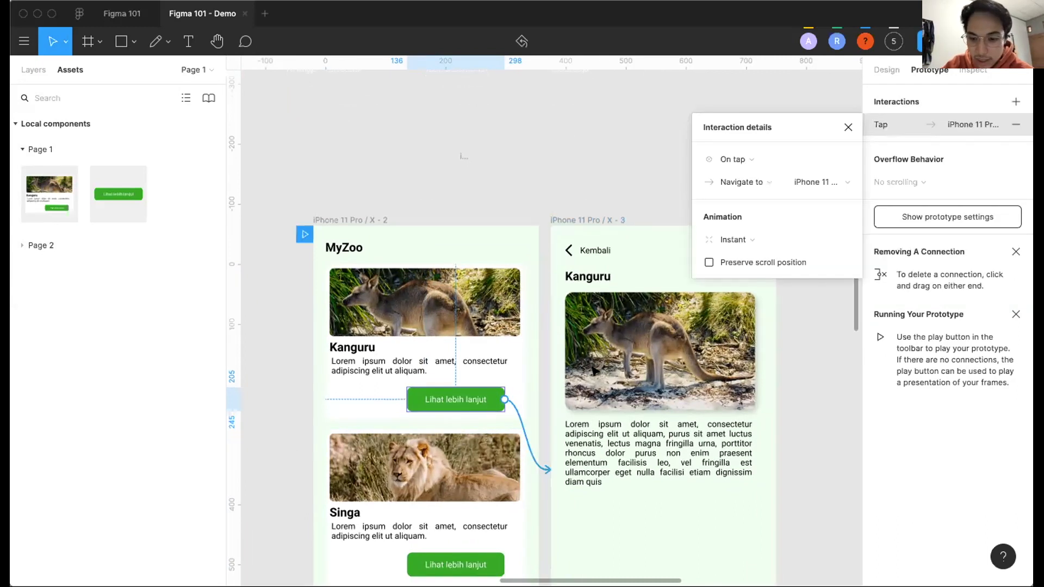
Link the Singa card's Lihat lebih lanjut button to the iPhone 11 Pro / X - 5 frame with an on-tap Navigate to interaction.
{"action": "scroll", "coordinate": [595, 371], "scroll_direction": "down", "scroll_amount": 3}
{"action": "scroll", "coordinate": [594, 371], "scroll_direction": "down", "scroll_amount": 2}
{"action": "scroll", "coordinate": [592, 371], "scroll_direction": "down", "scroll_amount": 2}
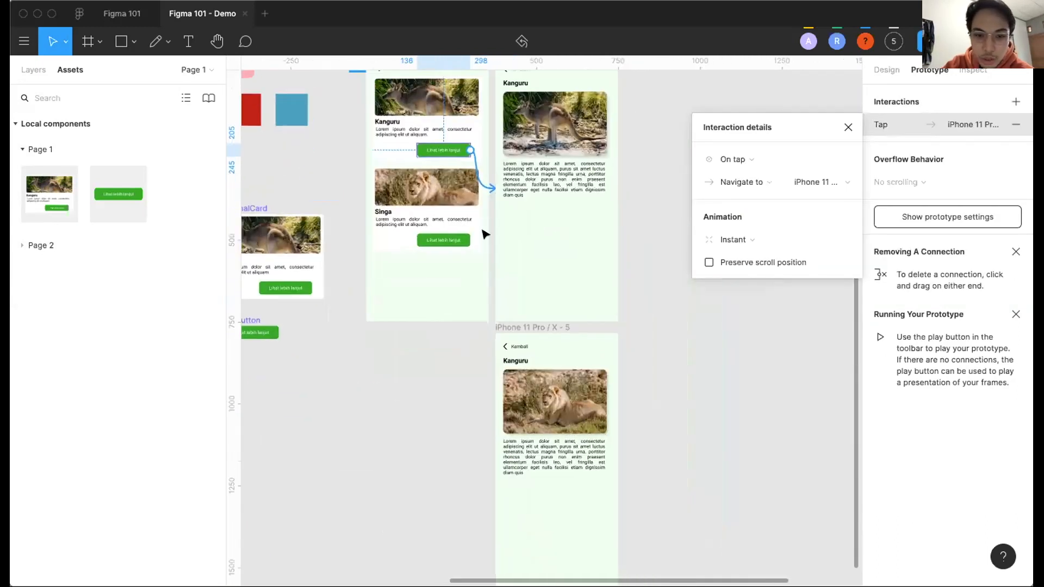
{"action": "double_click", "coordinate": [466, 241]}
{"action": "left_click_drag", "start_coordinate": [470, 246], "coordinate": [497, 360]}
{"action": "scroll", "coordinate": [505, 363], "scroll_direction": "down", "scroll_amount": 2}
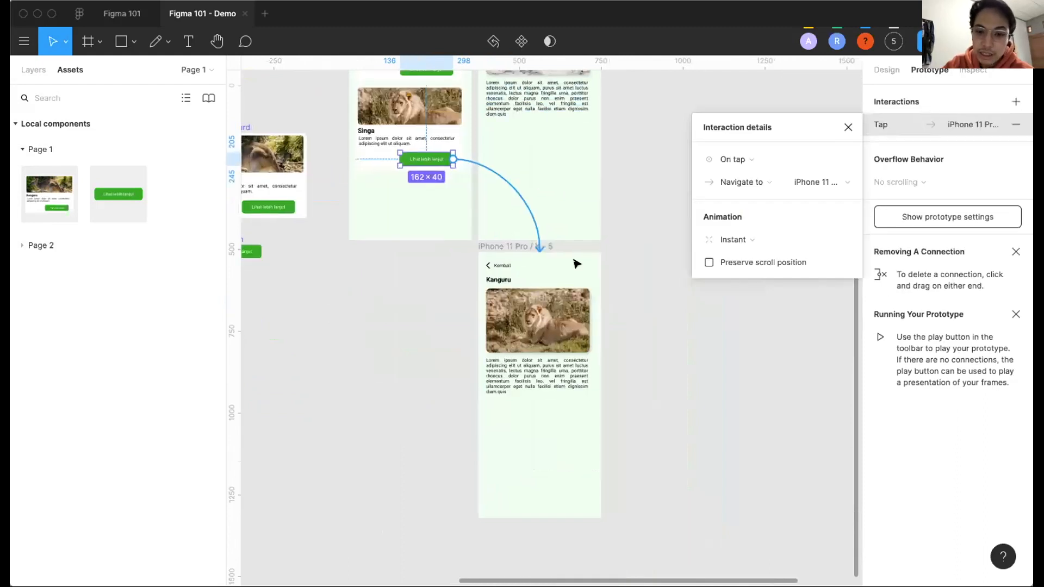
{"action": "scroll", "coordinate": [576, 264], "scroll_direction": "up", "scroll_amount": 3}
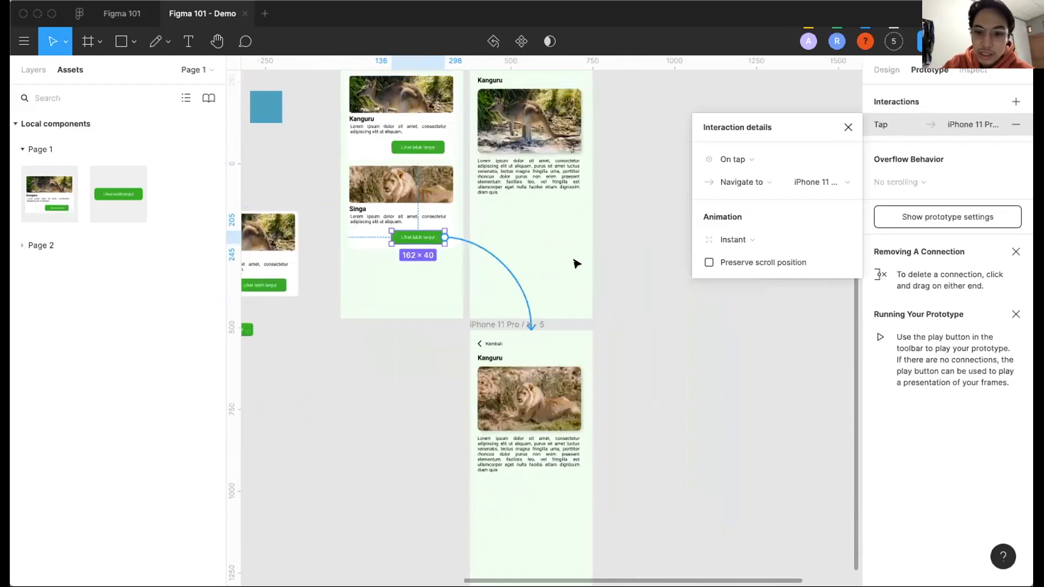
Review the trigger and action options available for the Singa button's interaction, leaving the interaction details without changing them.
{"action": "left_click", "coordinate": [753, 161]}
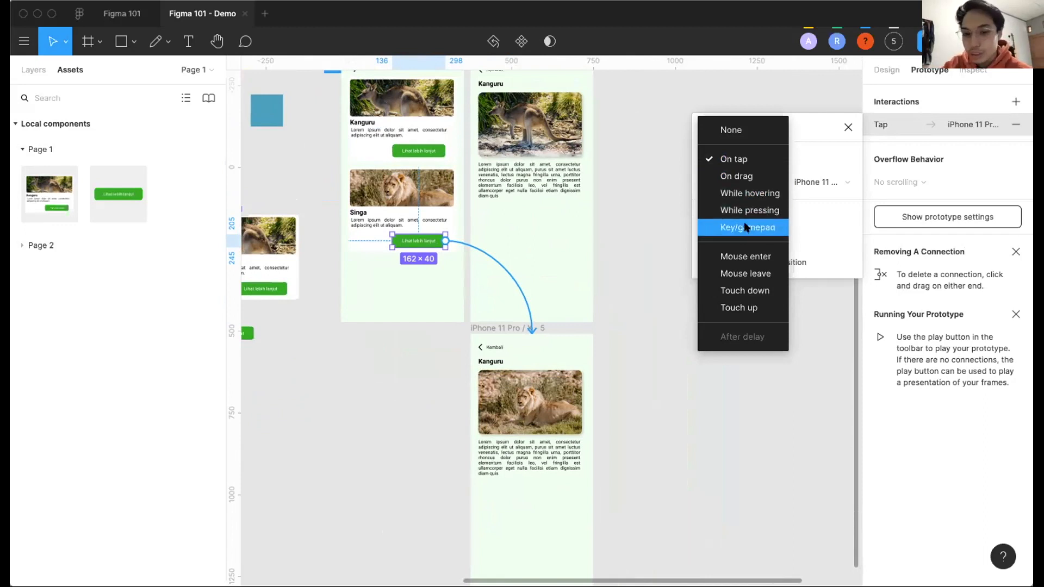
{"action": "left_click", "coordinate": [810, 133]}
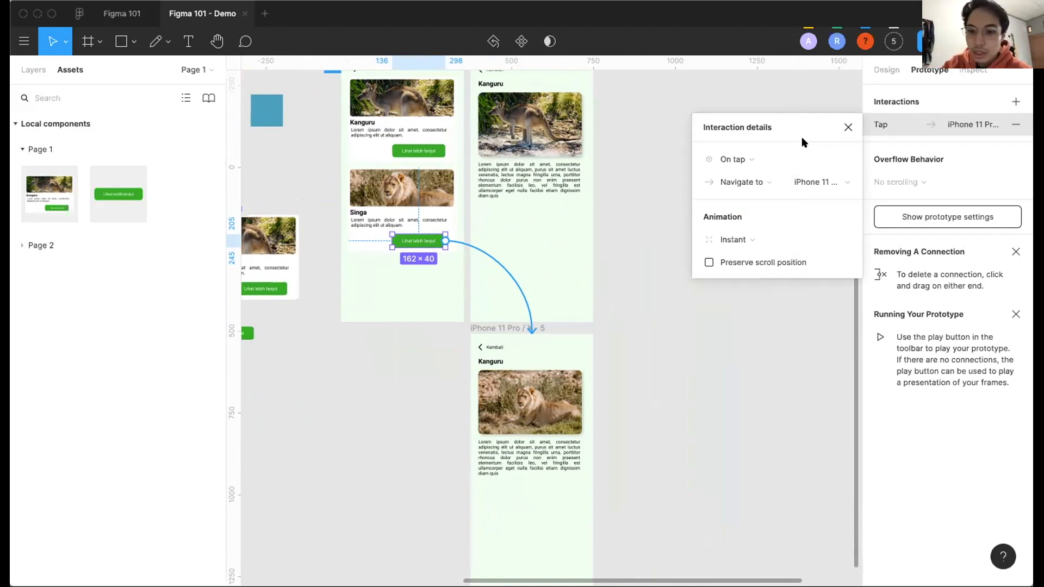
{"action": "left_click", "coordinate": [763, 177]}
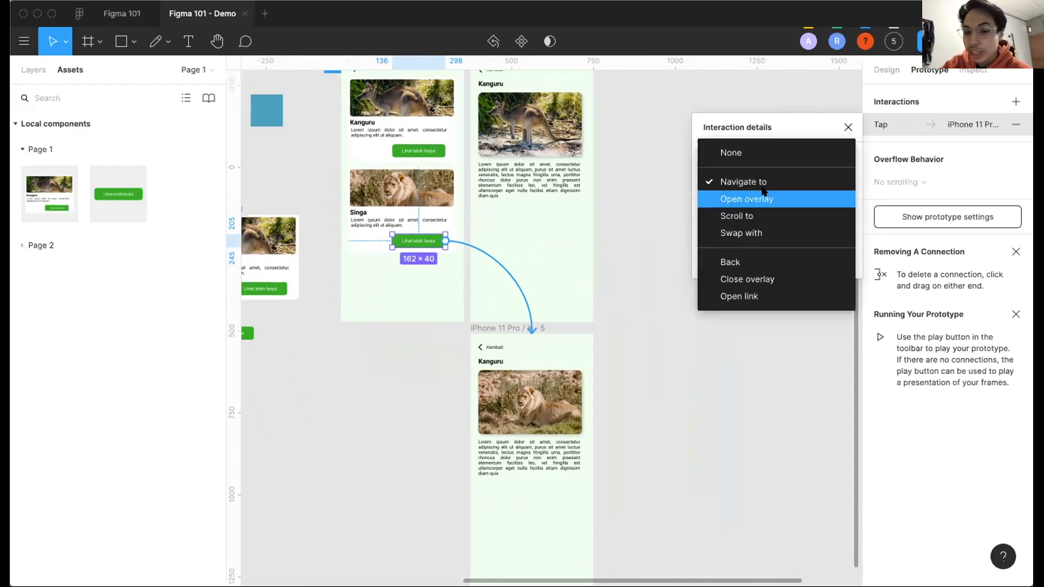
{"action": "left_click", "coordinate": [787, 121]}
{"action": "left_click", "coordinate": [555, 160]}
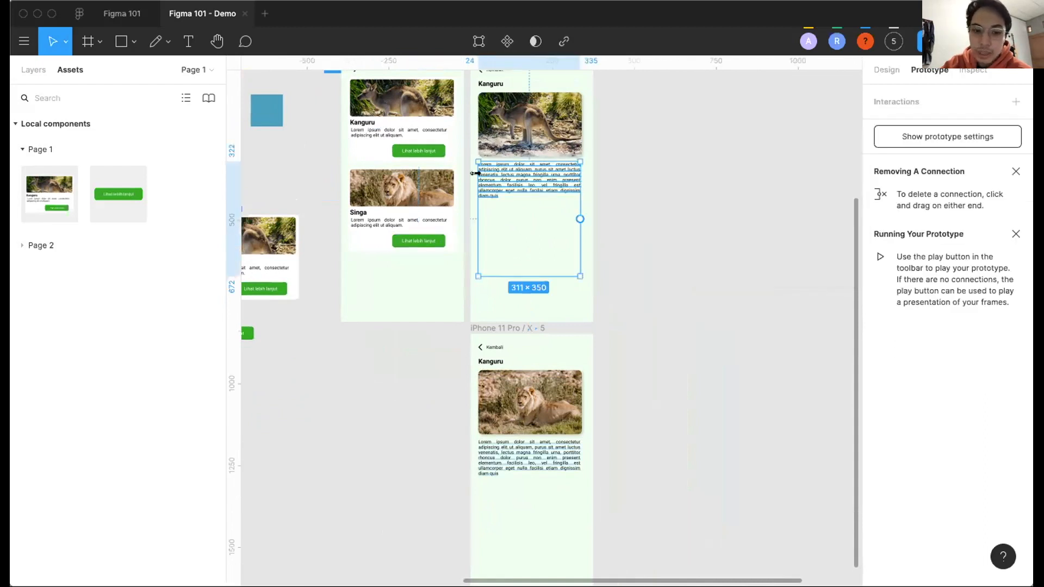
Give the back arrow beside Kembali in the iPhone 11 Pro / X - 3 frame an on-tap Back interaction.
{"action": "scroll", "coordinate": [450, 247], "scroll_direction": "up", "scroll_amount": 2}
{"action": "scroll", "coordinate": [427, 266], "scroll_direction": "up", "scroll_amount": 2}
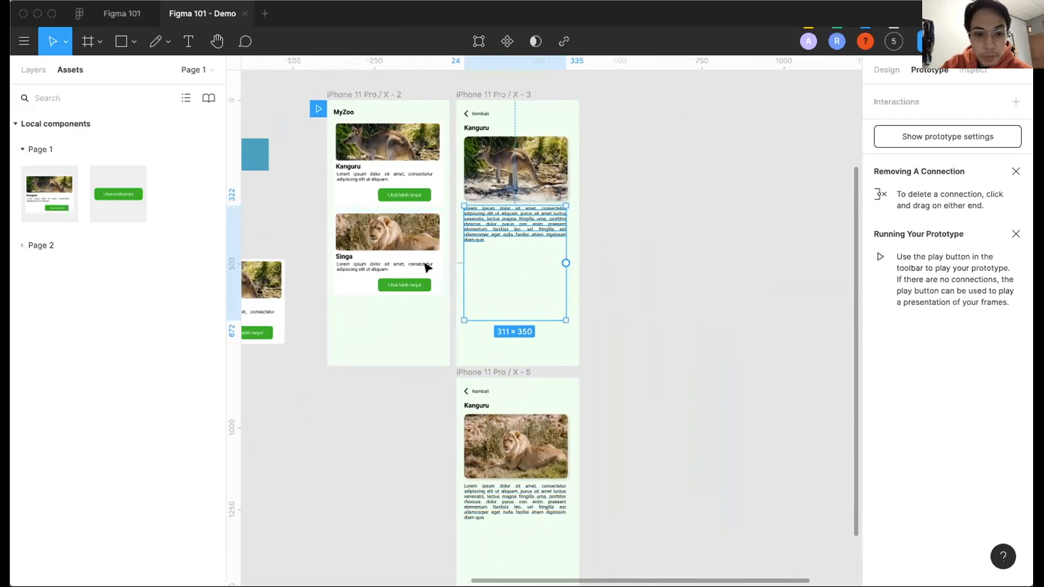
{"action": "scroll", "coordinate": [424, 267], "scroll_direction": "up", "scroll_amount": 5}
{"action": "scroll", "coordinate": [424, 284], "scroll_direction": "up", "scroll_amount": 3}
{"action": "scroll", "coordinate": [478, 222], "scroll_direction": "up", "scroll_amount": 5}
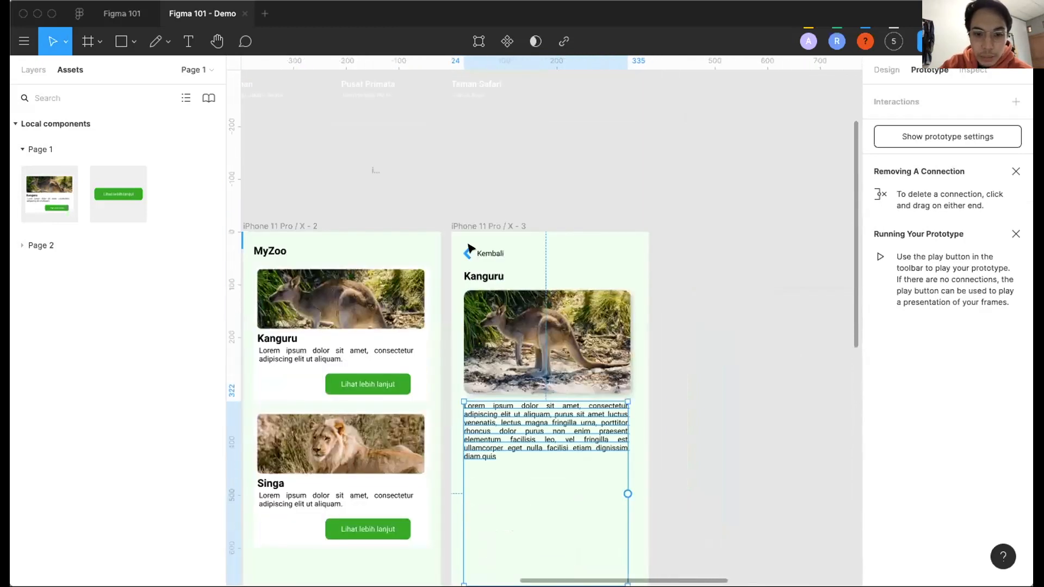
{"action": "scroll", "coordinate": [463, 251], "scroll_direction": "up", "scroll_amount": 8}
{"action": "key", "text": "Escape"}
{"action": "scroll", "coordinate": [537, 226], "scroll_direction": "left", "scroll_amount": 3}
{"action": "scroll", "coordinate": [537, 225], "scroll_direction": "down", "scroll_amount": 2}
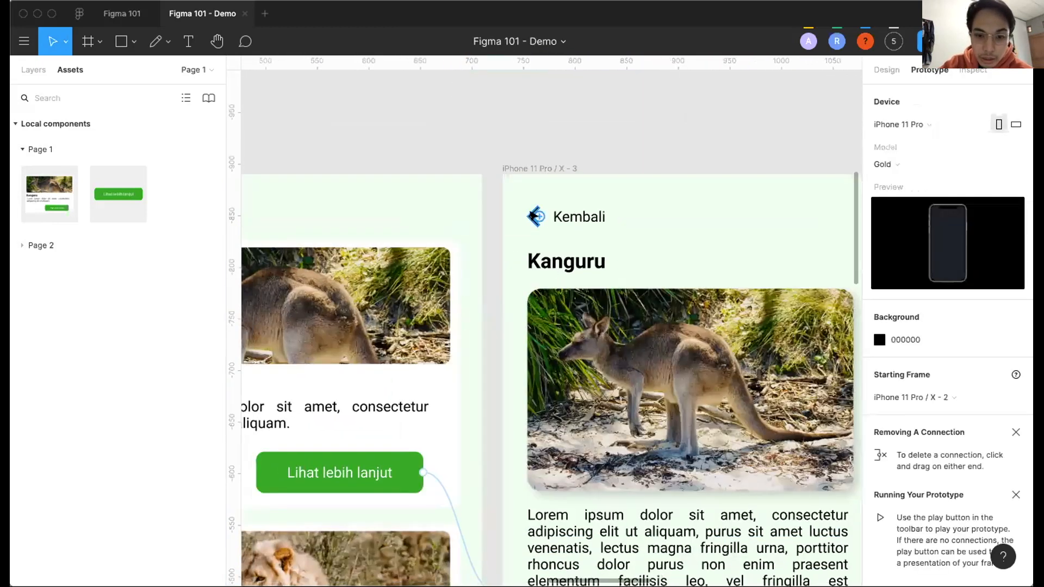
{"action": "left_click", "coordinate": [538, 216]}
{"action": "scroll", "coordinate": [598, 207], "scroll_direction": "left", "scroll_amount": 4}
{"action": "scroll", "coordinate": [597, 207], "scroll_direction": "down", "scroll_amount": 1}
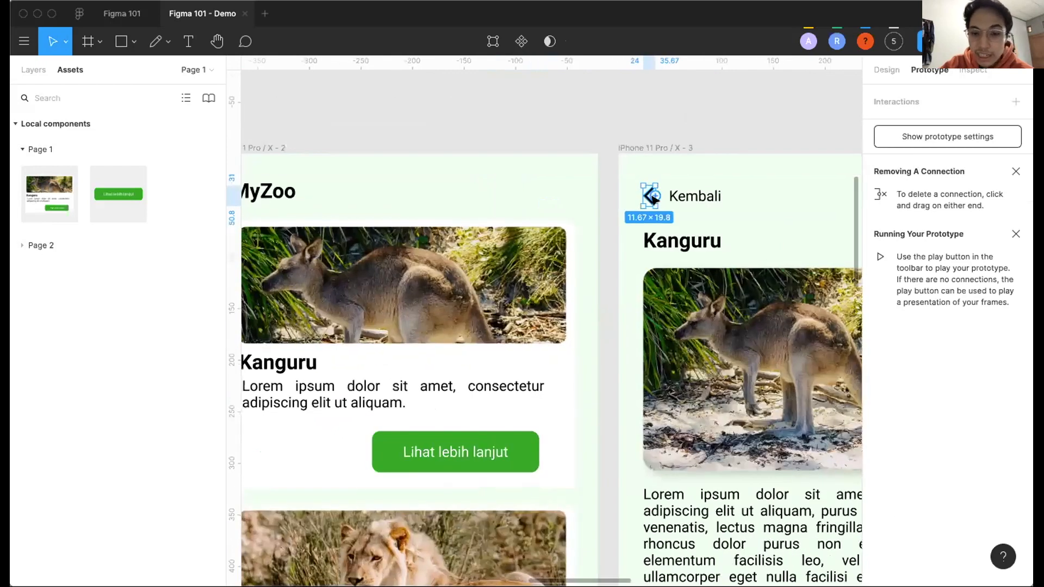
{"action": "scroll", "coordinate": [654, 200], "scroll_direction": "down", "scroll_amount": 5}
{"action": "left_click_drag", "start_coordinate": [533, 188], "coordinate": [718, 199]}
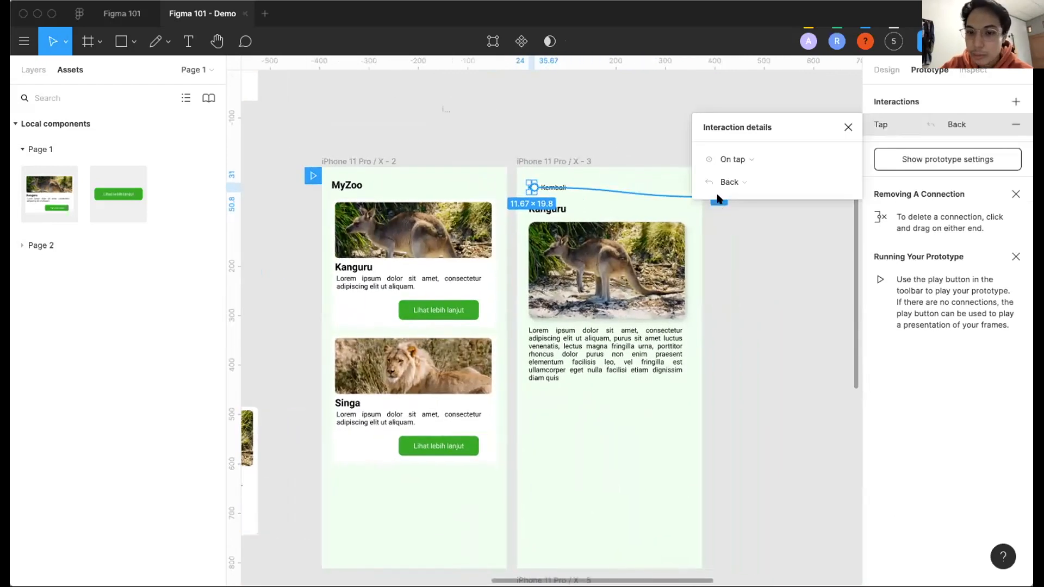
Give the back arrow in the iPhone 11 Pro / X - 5 lion frame an on-tap Back interaction.
{"action": "scroll", "coordinate": [715, 302], "scroll_direction": "down", "scroll_amount": 5}
{"action": "scroll", "coordinate": [715, 301], "scroll_direction": "down", "scroll_amount": 2}
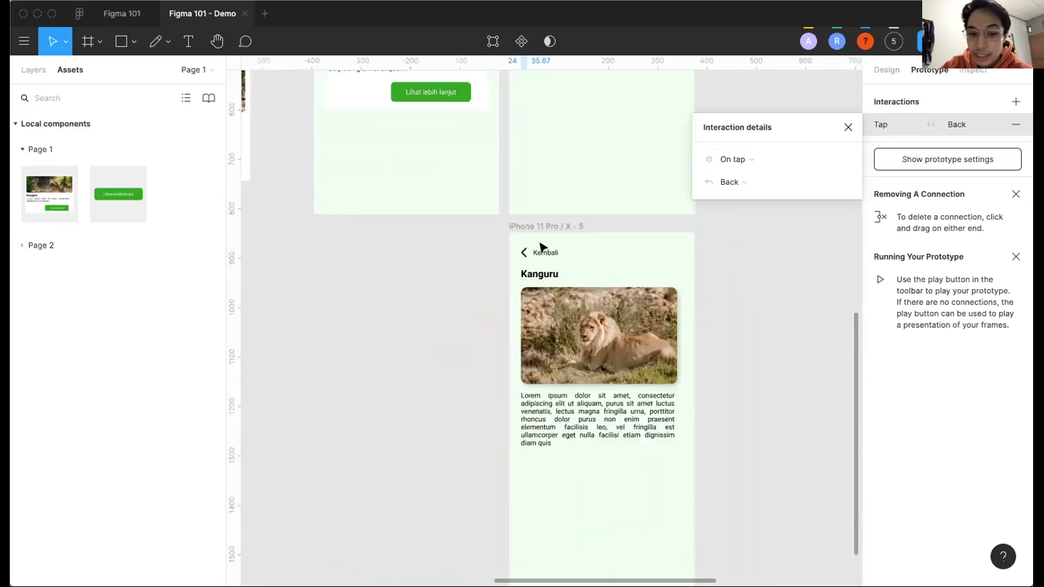
{"action": "left_click", "coordinate": [525, 251]}
{"action": "left_click_drag", "start_coordinate": [630, 252], "coordinate": [712, 259]}
{"action": "scroll", "coordinate": [713, 258], "scroll_direction": "up", "scroll_amount": 4}
{"action": "scroll", "coordinate": [715, 258], "scroll_direction": "down", "scroll_amount": 4}
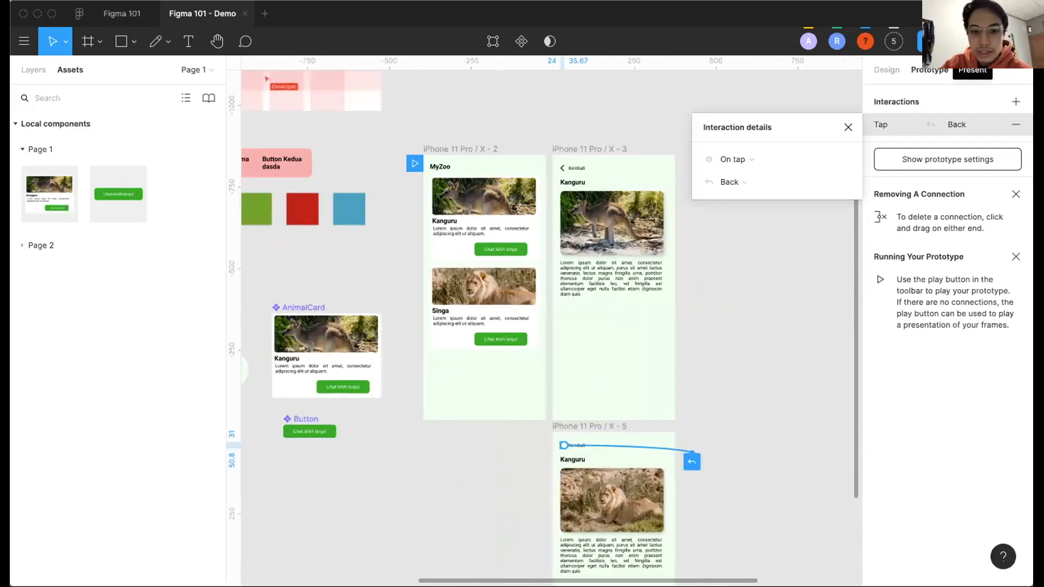
Preview the prototype in presentation view and return to the design file, selecting the iPhone 11 Pro / X - 2 frame.
{"action": "left_click", "coordinate": [971, 41]}
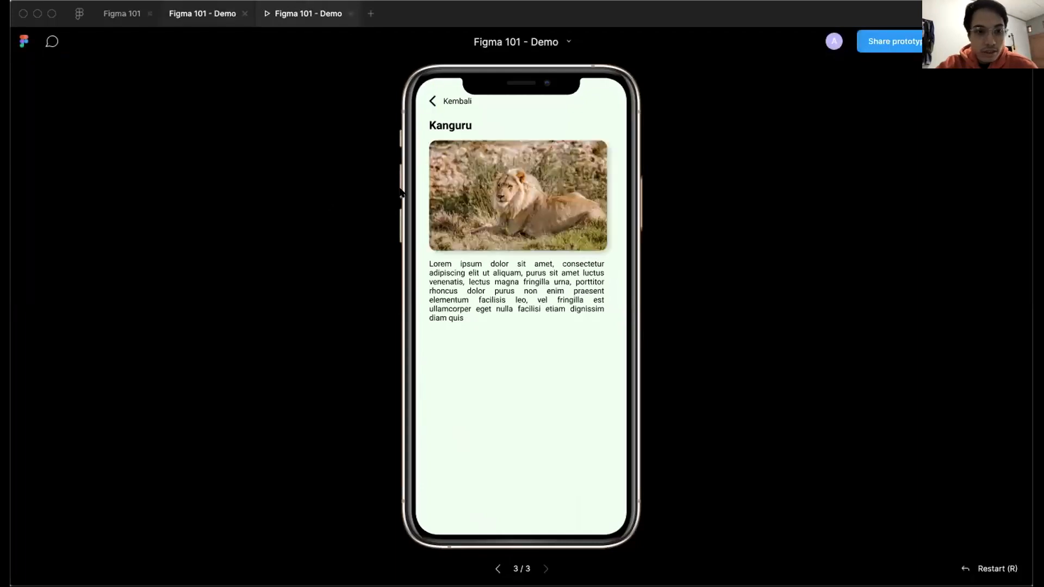
{"action": "left_click", "coordinate": [203, 14]}
{"action": "left_click", "coordinate": [450, 155]}
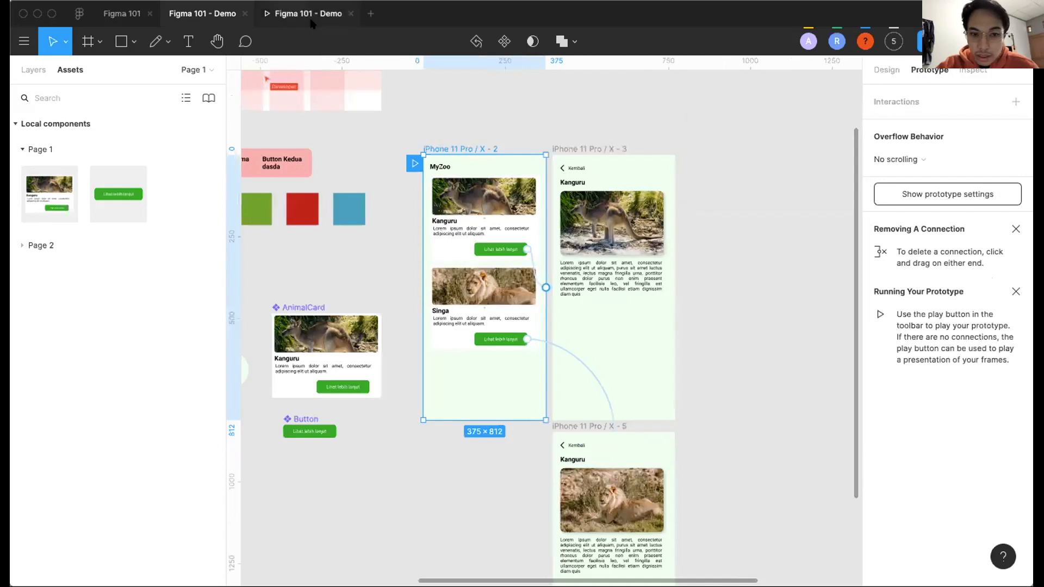
Close the old presentation of the prototype and start a new one from the iPhone 11 Pro / X - 2 home frame.
{"action": "left_click", "coordinate": [304, 15]}
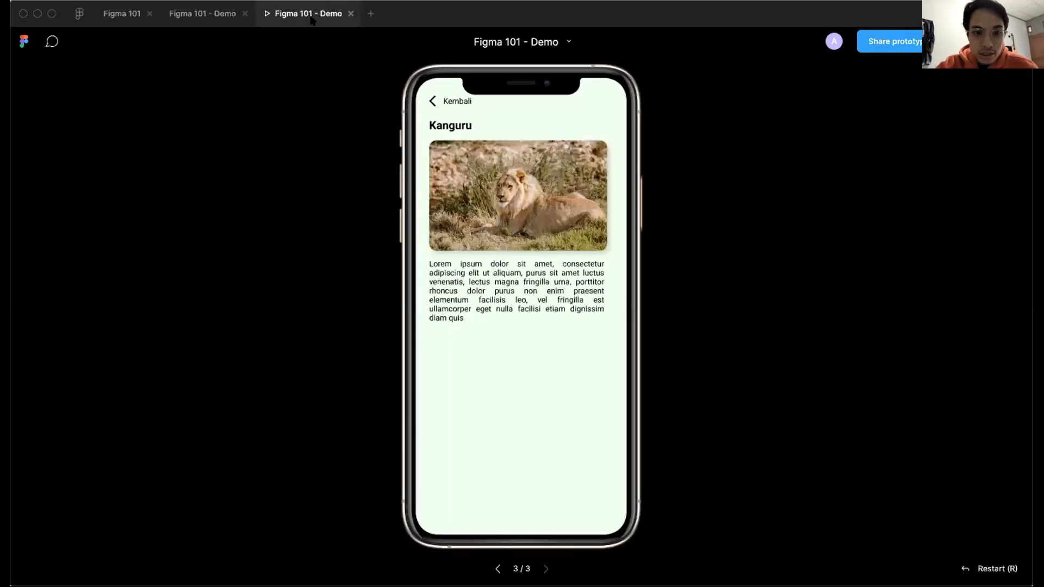
{"action": "left_click", "coordinate": [350, 14]}
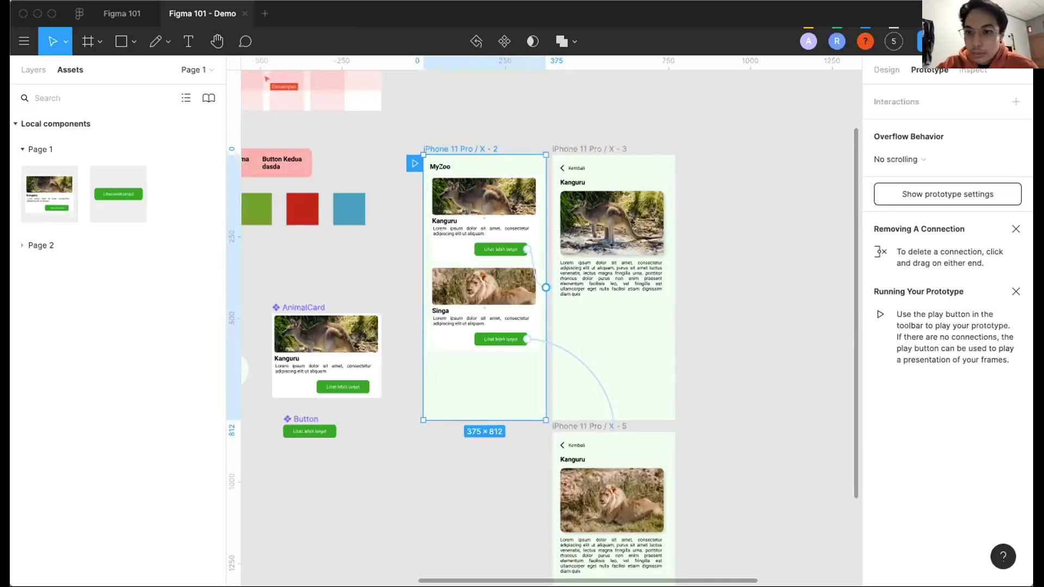
{"action": "left_click", "coordinate": [971, 41]}
{"action": "left_click", "coordinate": [202, 14]}
{"action": "left_click", "coordinate": [284, 12]}
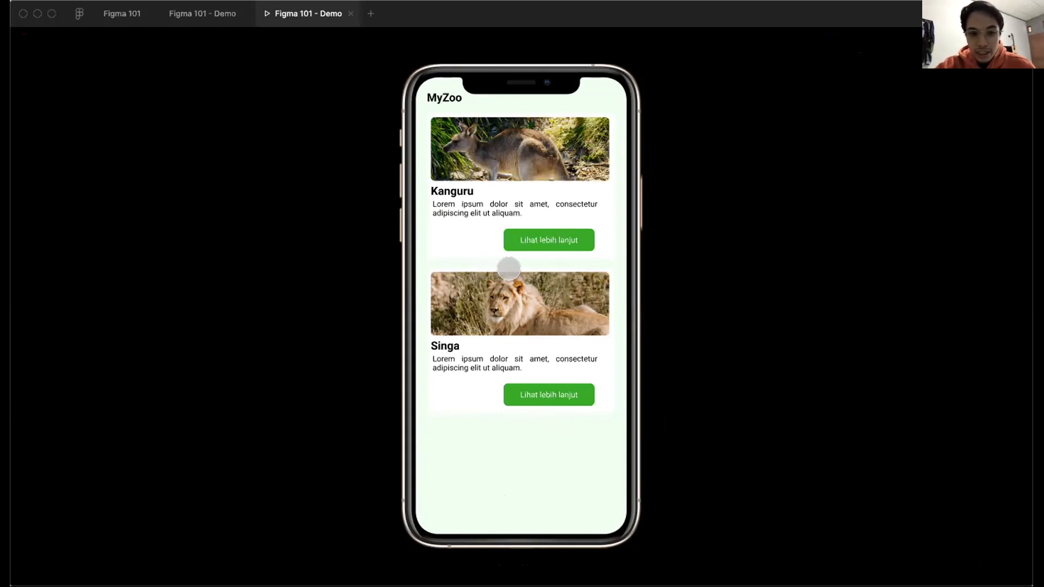
Test the Kanguru and Singa detail links and their back arrows in the prototype, and return to the design file.
{"action": "left_click", "coordinate": [541, 234]}
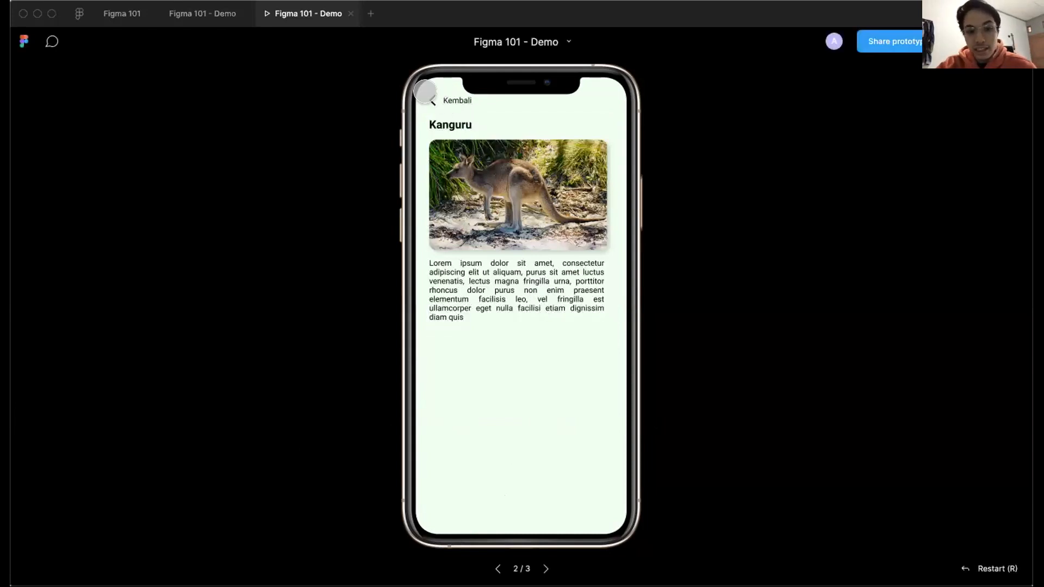
{"action": "left_click", "coordinate": [426, 99]}
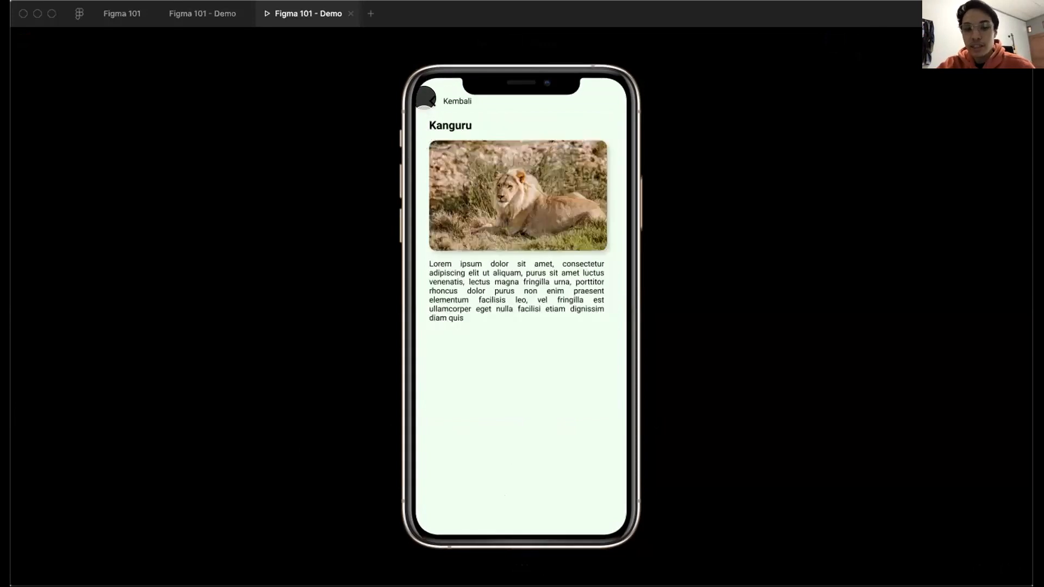
{"action": "left_click", "coordinate": [425, 92]}
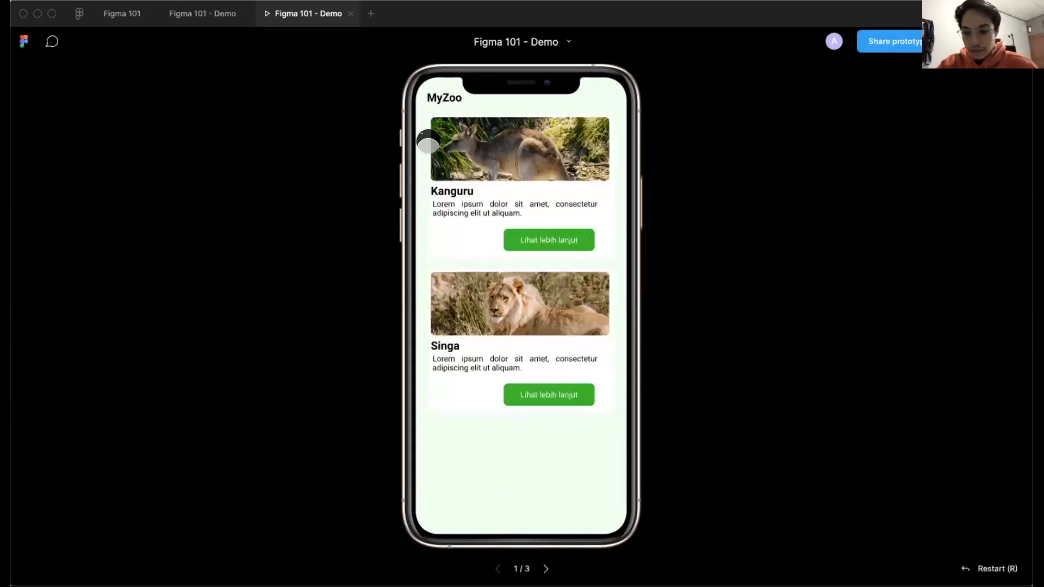
{"action": "left_click", "coordinate": [207, 16]}
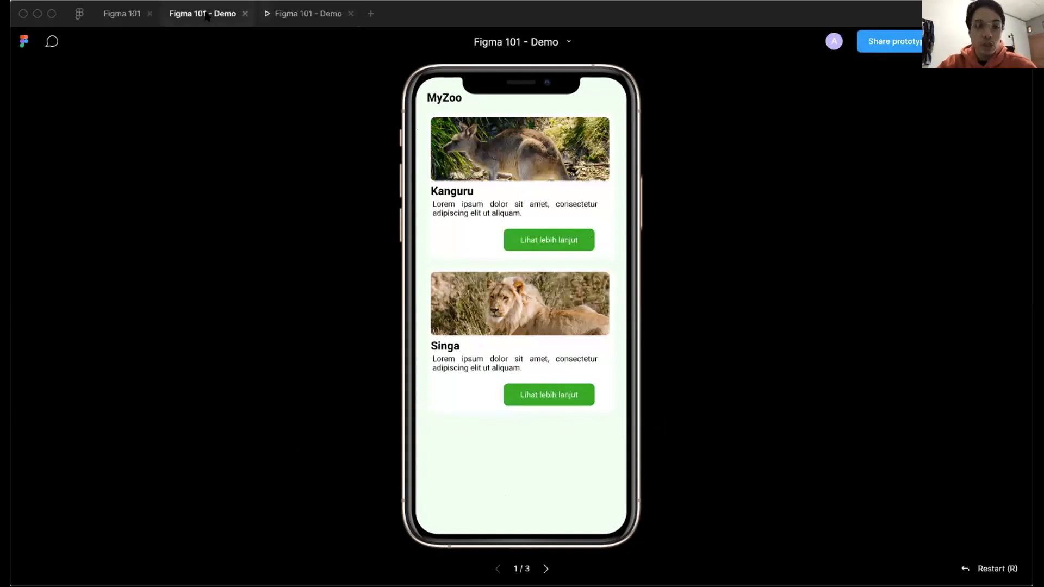
Move the Kanguru and Singa cards together down the MyZoo home frame, leaving an empty area under the title.
{"action": "scroll", "coordinate": [460, 385], "scroll_direction": "down", "scroll_amount": 3}
{"action": "scroll", "coordinate": [460, 384], "scroll_direction": "up", "scroll_amount": 3}
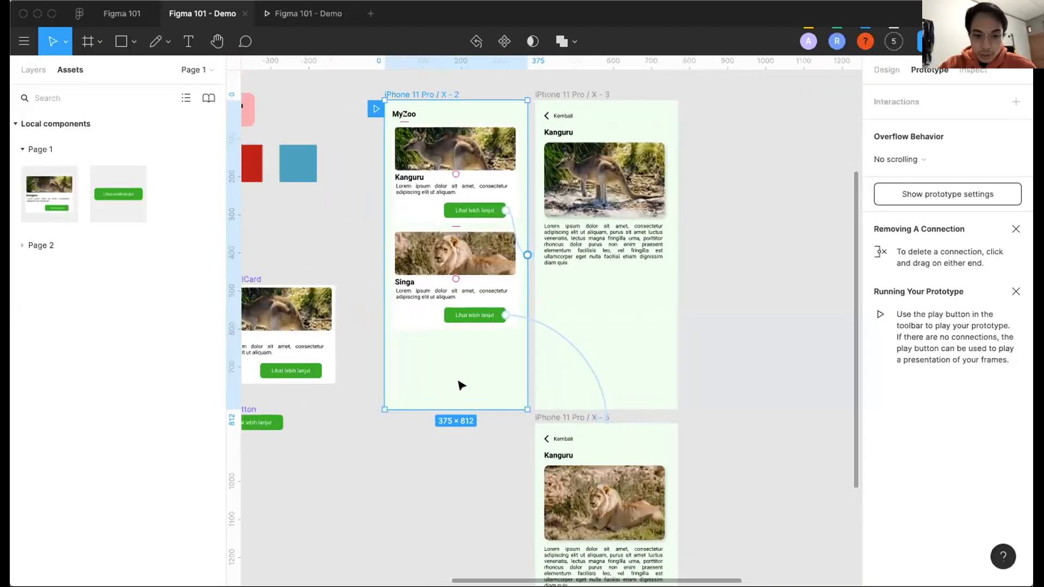
{"action": "key", "text": "Escape"}
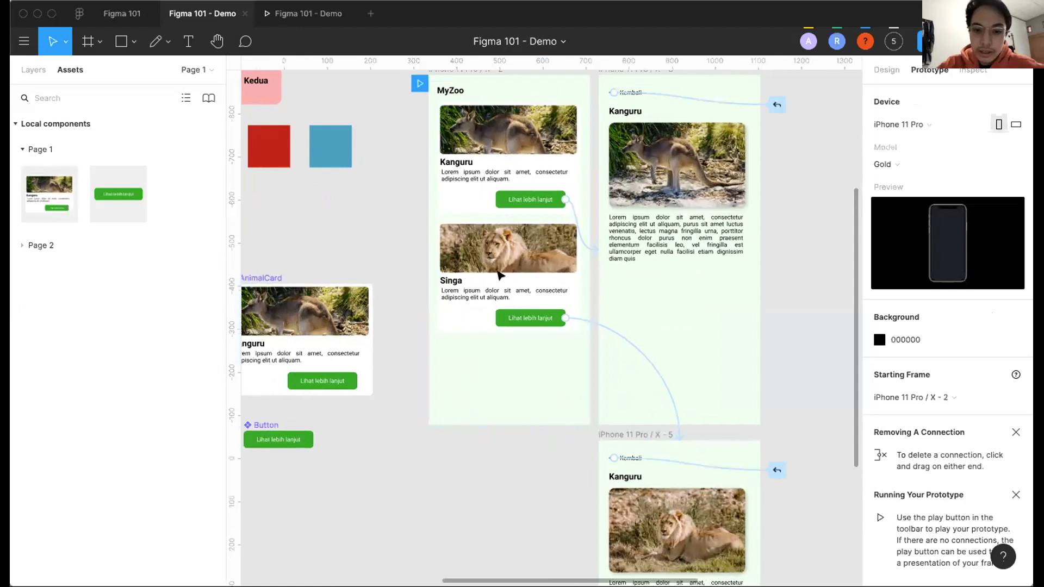
{"action": "left_click", "coordinate": [524, 290]}
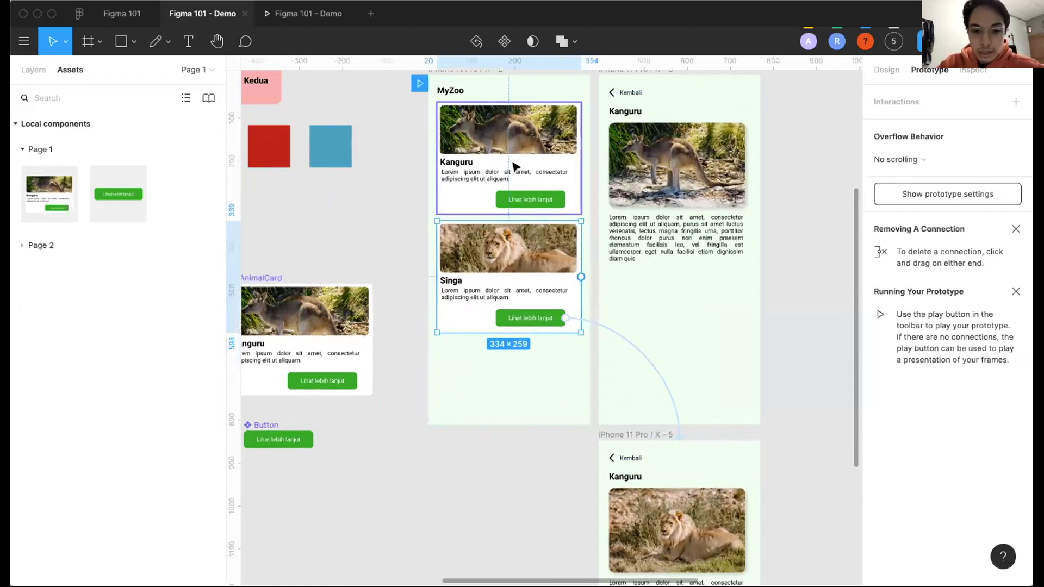
{"action": "left_click", "coordinate": [512, 159], "text": "shift"}
{"action": "left_click_drag", "start_coordinate": [544, 151], "coordinate": [544, 296]}
Add the text label "Hewan menarik" just above the Kanguru card in the home frame.
{"action": "left_click", "coordinate": [466, 213]}
{"action": "key", "text": "t"}
{"action": "left_click", "coordinate": [437, 216]}
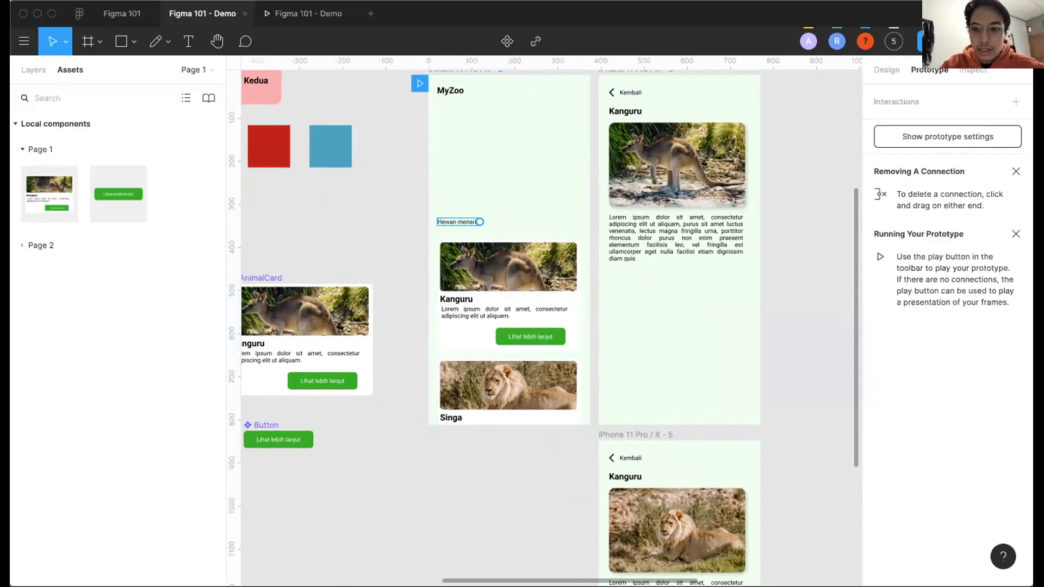
{"action": "scroll", "coordinate": [438, 165], "scroll_direction": "up", "scroll_amount": 5}
{"action": "left_click_drag", "start_coordinate": [480, 256], "coordinate": [480, 268]}
Copy the "Hewan menarik" label to just below the MyZoo title and change its text to "Kebun Binatang".
{"action": "scroll", "coordinate": [479, 383], "scroll_direction": "up", "scroll_amount": 5}
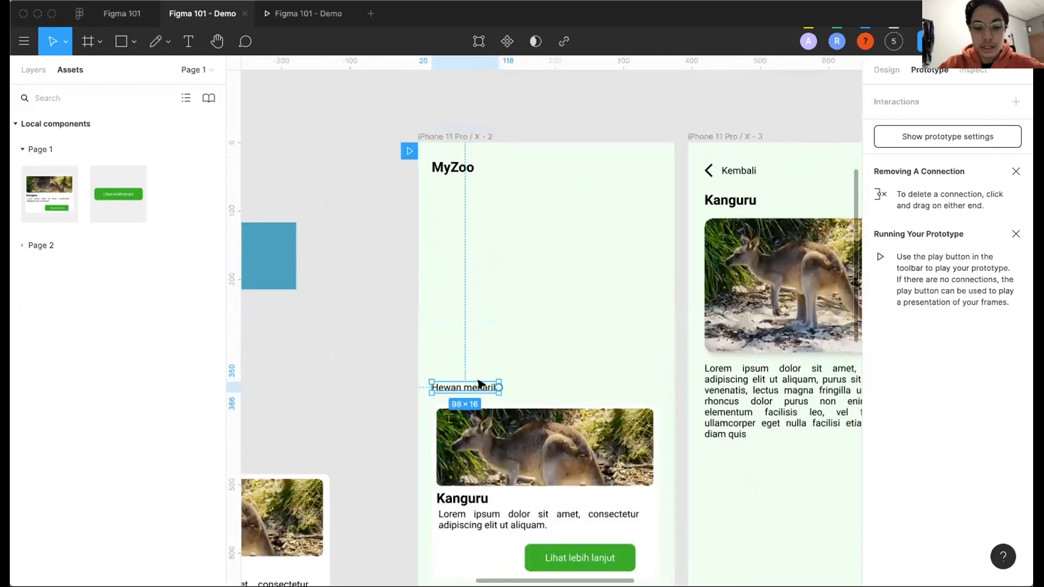
{"action": "left_click_drag", "start_coordinate": [483, 202], "coordinate": [474, 193]}
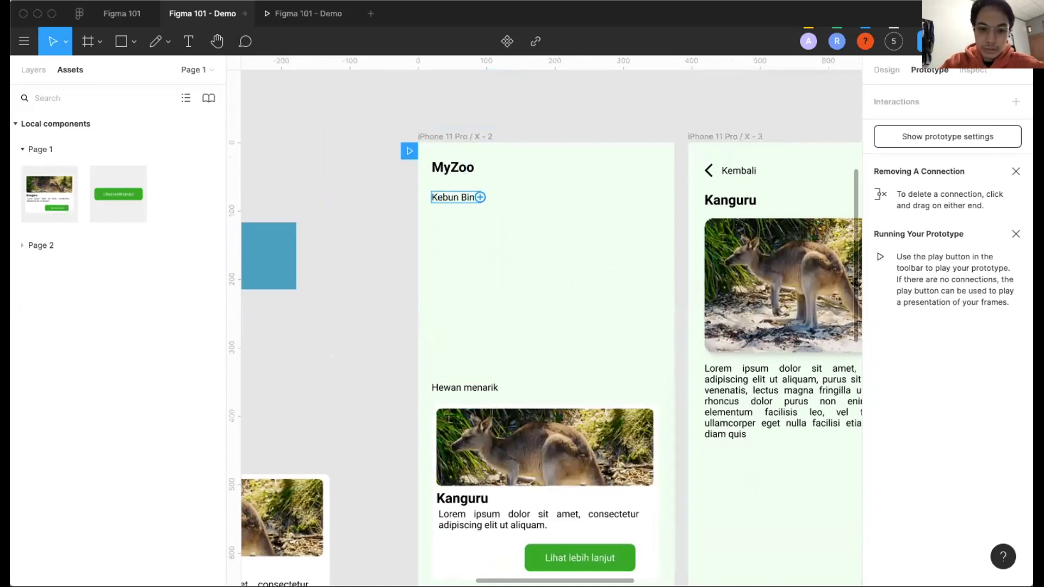
{"action": "left_click", "coordinate": [497, 301]}
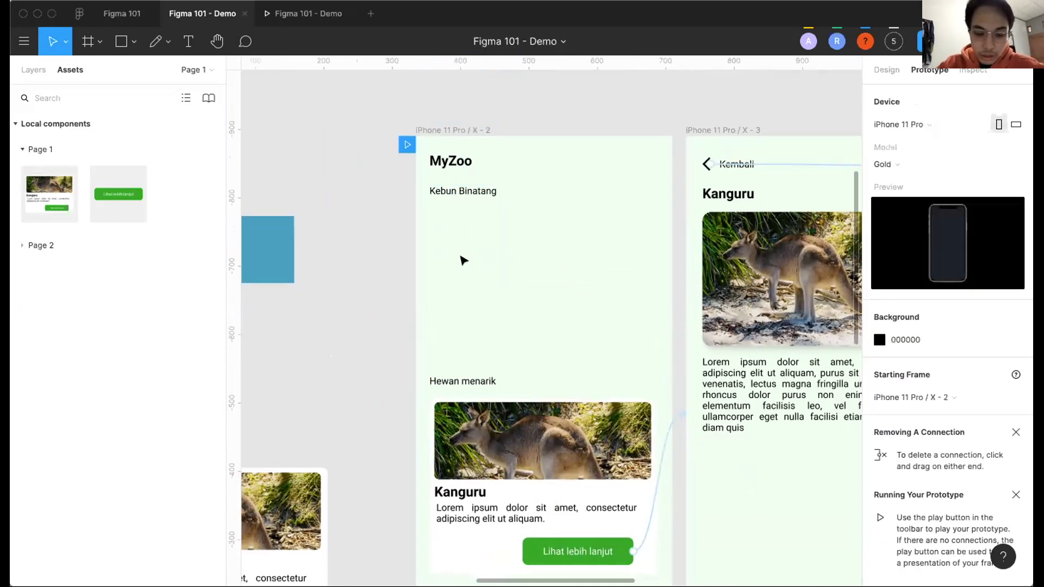
{"action": "scroll", "coordinate": [461, 259], "scroll_direction": "down", "scroll_amount": 2}
{"action": "key", "text": "r"}
{"action": "left_click_drag", "start_coordinate": [425, 173], "coordinate": [487, 295]}
{"action": "key", "text": "Delete"}
Draw a card frame about 177 × 225 between the Kebun Binatang and Hewan menarik labels.
{"action": "key", "text": "f"}
{"action": "left_click_drag", "start_coordinate": [428, 175], "coordinate": [528, 325]}
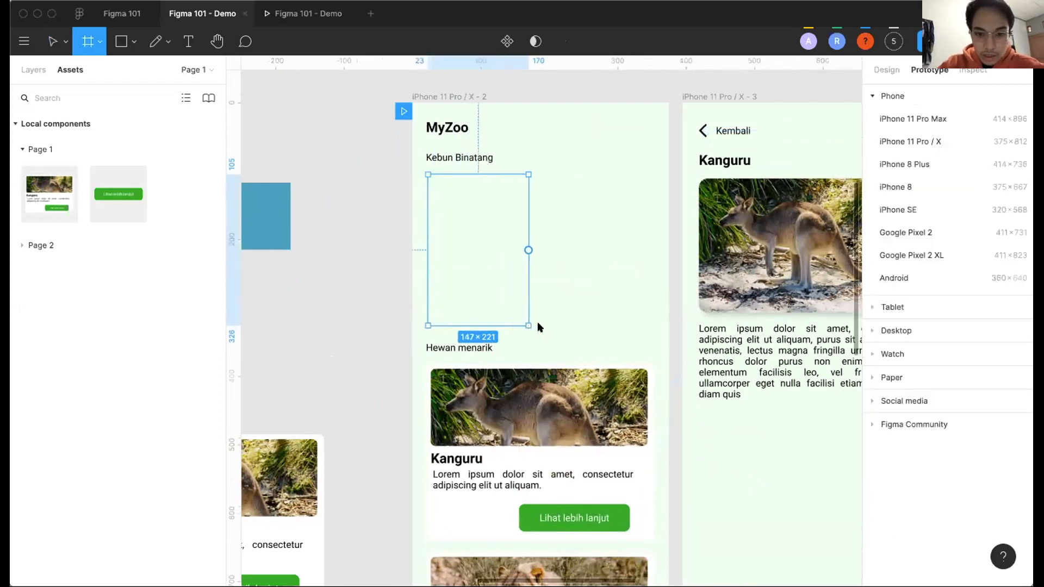
{"action": "key", "text": "v"}
{"action": "key", "text": "Delete"}
{"action": "key", "text": "super+z"}
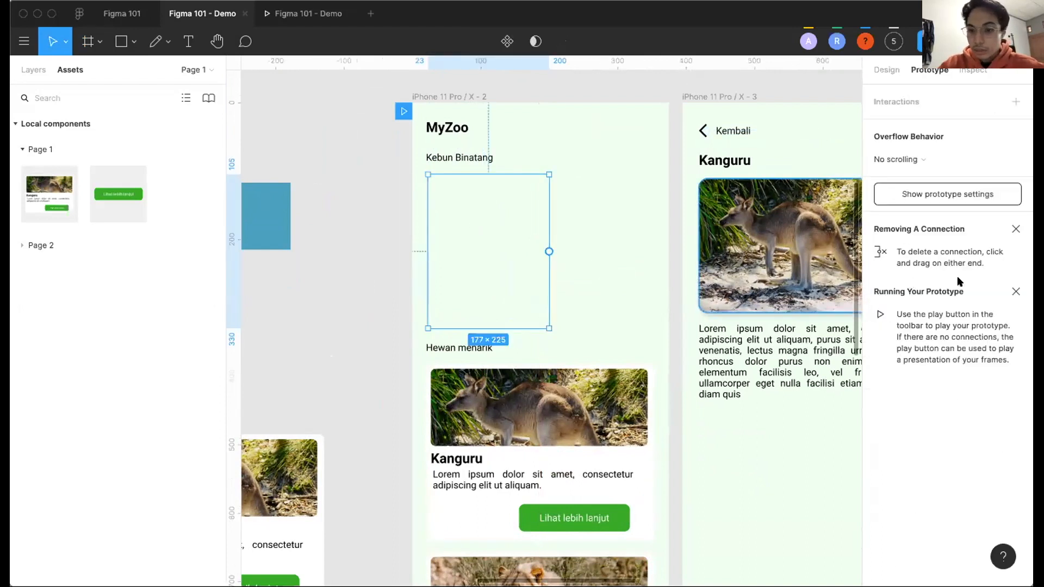
Give the new card frame a white FFFFFF fill and a corner radius of 8.
{"action": "left_click", "coordinate": [885, 69]}
{"action": "left_click", "coordinate": [1014, 430]}
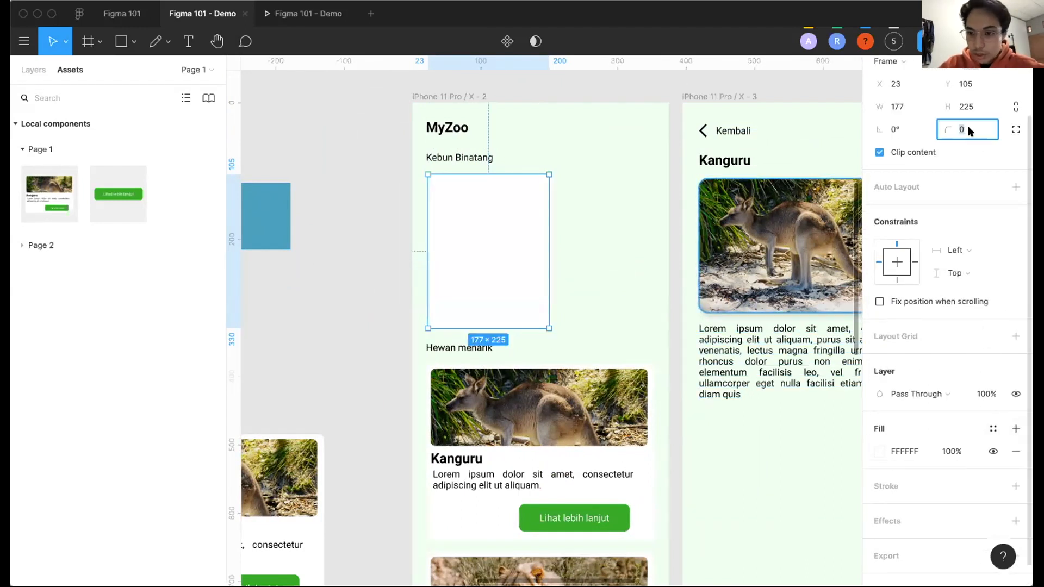
{"action": "type", "text": "8"}
{"action": "key", "text": "Return"}
{"action": "scroll", "coordinate": [514, 89], "scroll_direction": "right", "scroll_amount": 2}
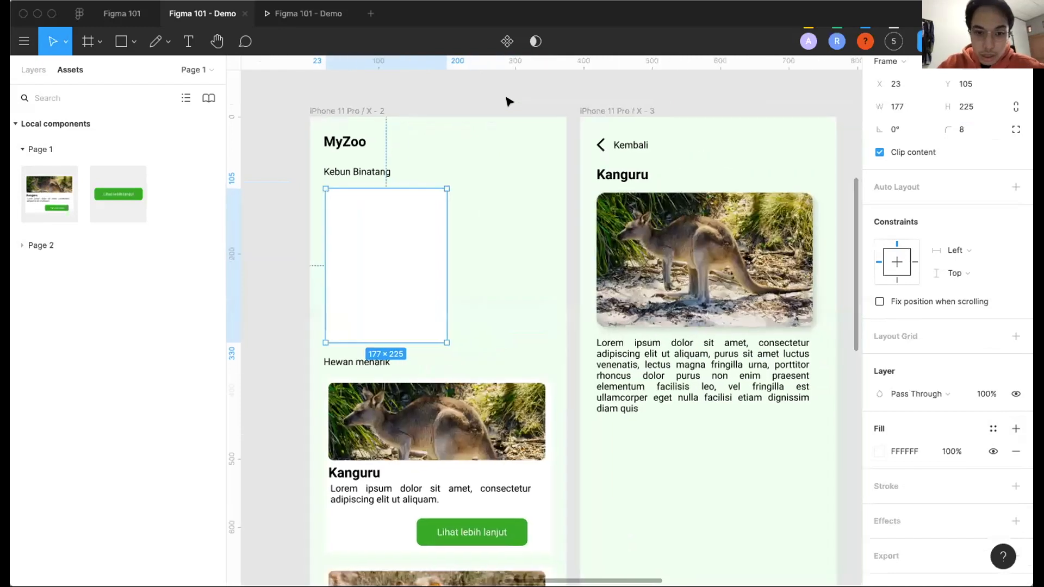
Draw an image placeholder rectangle about 160 × 126 in the upper part of the white card, with corner radius 8.
{"action": "scroll", "coordinate": [509, 100], "scroll_direction": "down", "scroll_amount": 5}
{"action": "scroll", "coordinate": [509, 102], "scroll_direction": "up", "scroll_amount": 1}
{"action": "scroll", "coordinate": [446, 227], "scroll_direction": "up", "scroll_amount": 5}
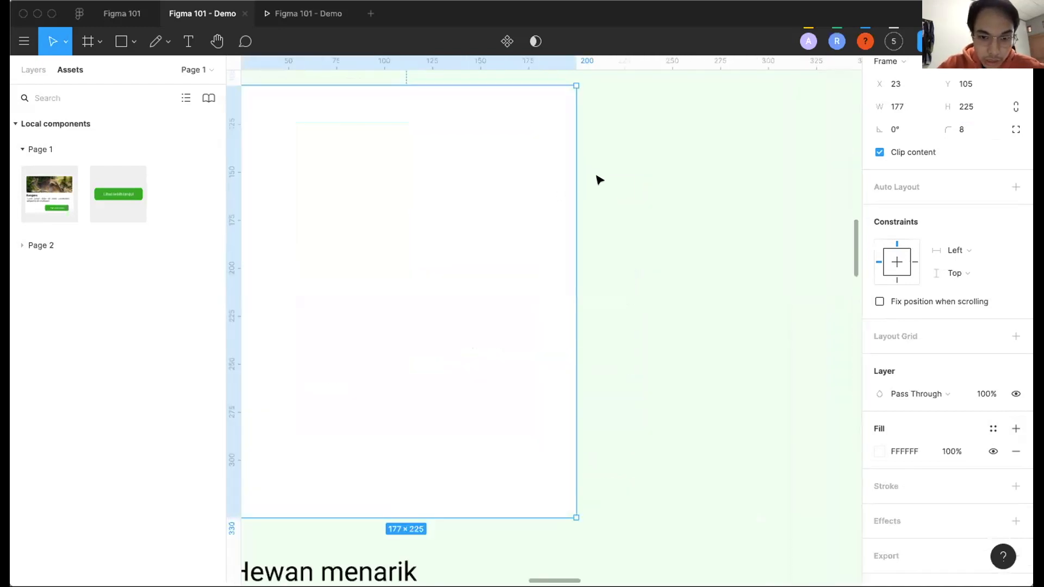
{"action": "key", "text": "Escape"}
{"action": "scroll", "coordinate": [436, 154], "scroll_direction": "down", "scroll_amount": 3}
{"action": "key", "text": "r"}
{"action": "left_click_drag", "start_coordinate": [407, 136], "coordinate": [575, 268]}
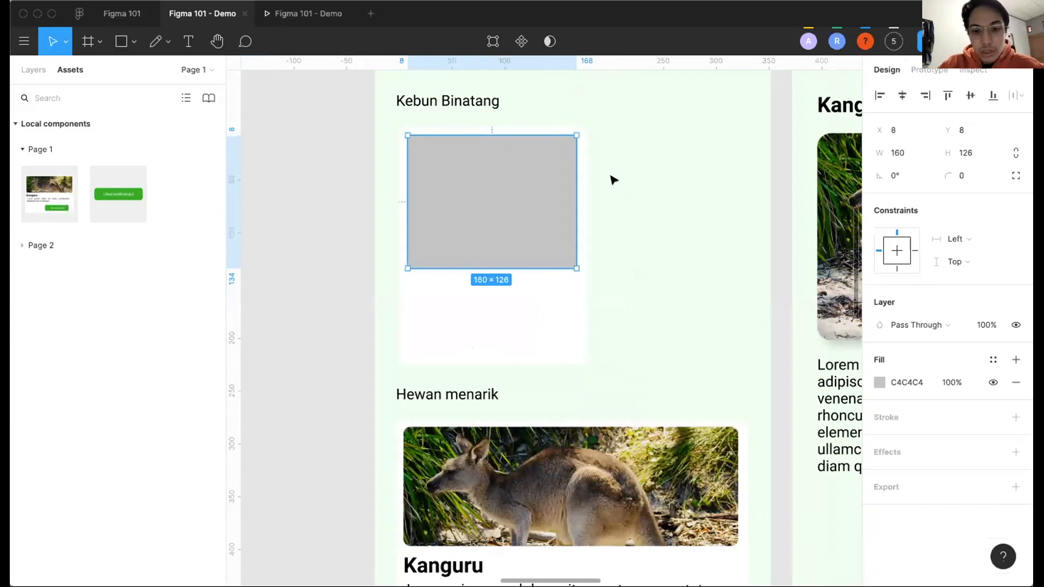
{"action": "type", "text": "8"}
{"action": "key", "text": "Return"}
Try to paste the whole Taman Safari photo over the grey placeholder in the zoo card, and undo it.
{"action": "scroll", "coordinate": [472, 262], "scroll_direction": "down", "scroll_amount": 5}
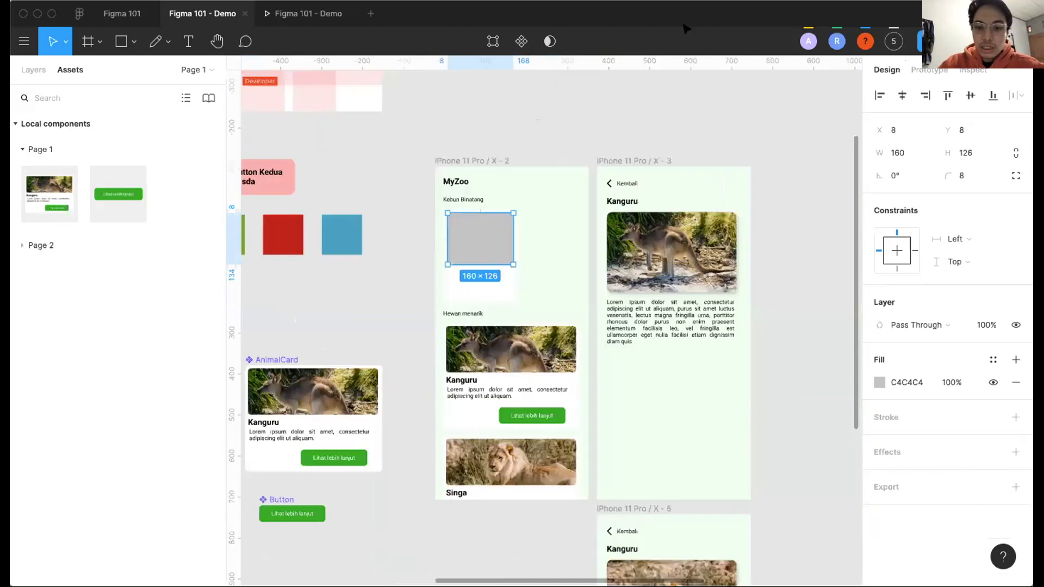
{"action": "scroll", "coordinate": [496, 179], "scroll_direction": "up", "scroll_amount": 5}
{"action": "scroll", "coordinate": [496, 179], "scroll_direction": "right", "scroll_amount": 4}
{"action": "left_click", "coordinate": [497, 180]}
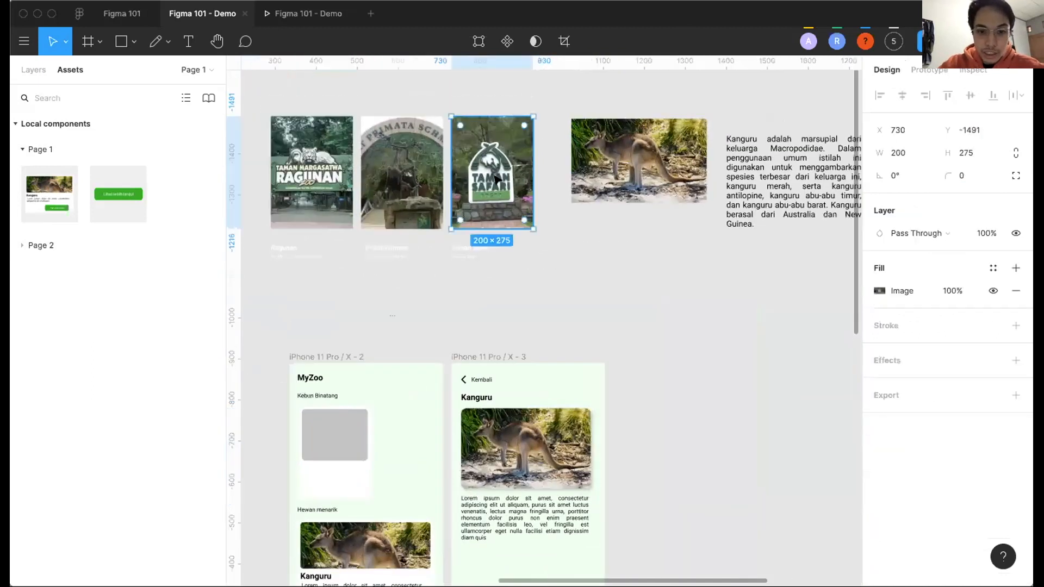
{"action": "scroll", "coordinate": [435, 270], "scroll_direction": "down", "scroll_amount": 5}
{"action": "scroll", "coordinate": [391, 328], "scroll_direction": "up", "scroll_amount": 5}
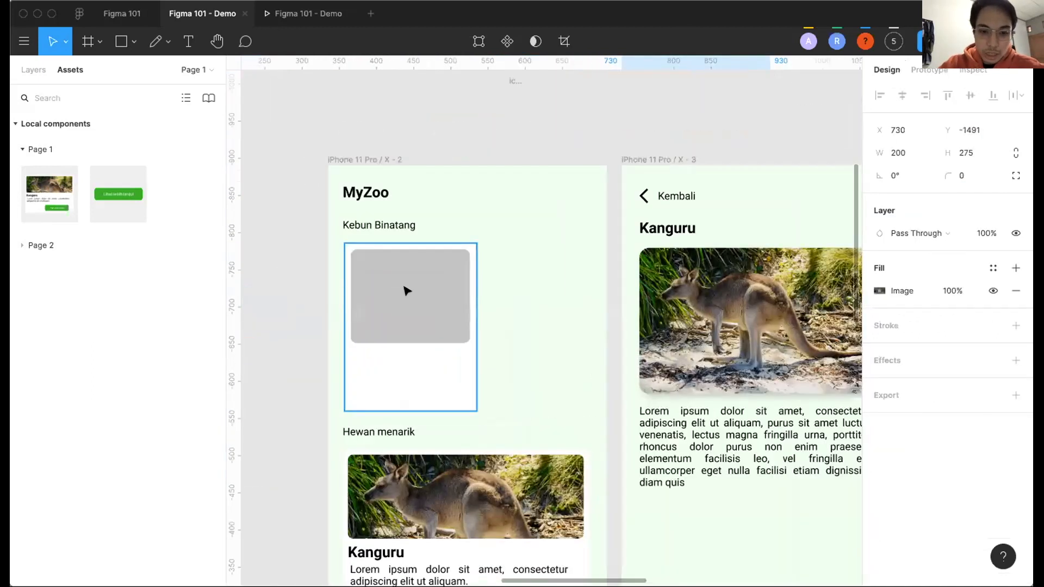
{"action": "left_click", "coordinate": [407, 291]}
{"action": "key", "text": "ctrl+v"}
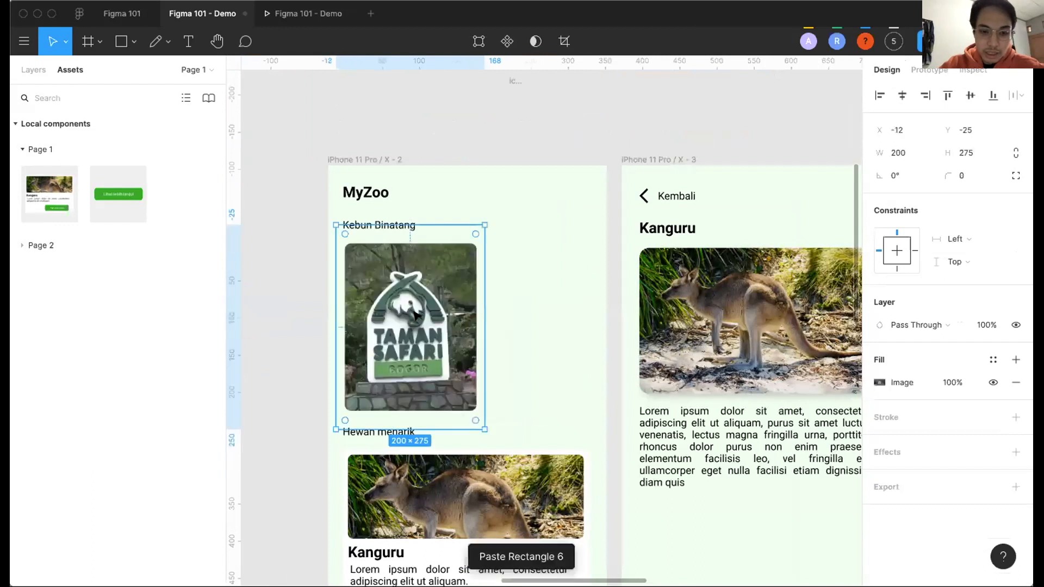
{"action": "key", "text": "super+z"}
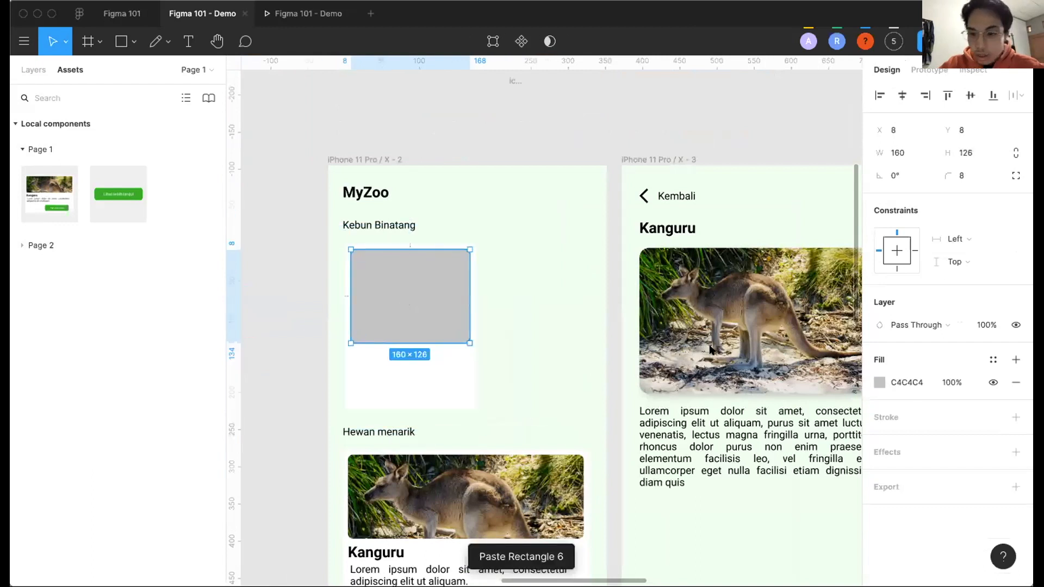
{"action": "key", "text": "super+v"}
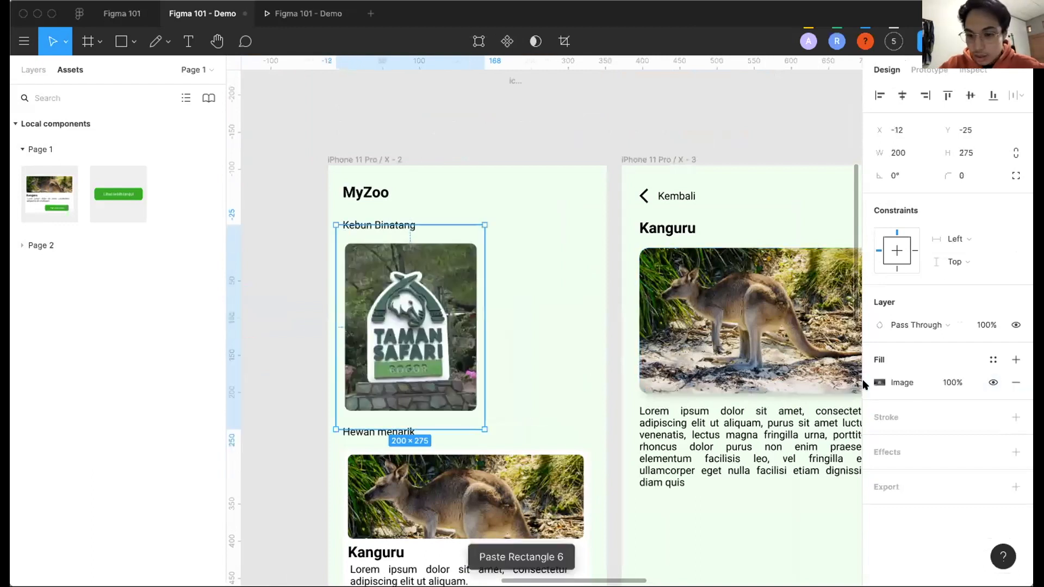
{"action": "key", "text": "super+z"}
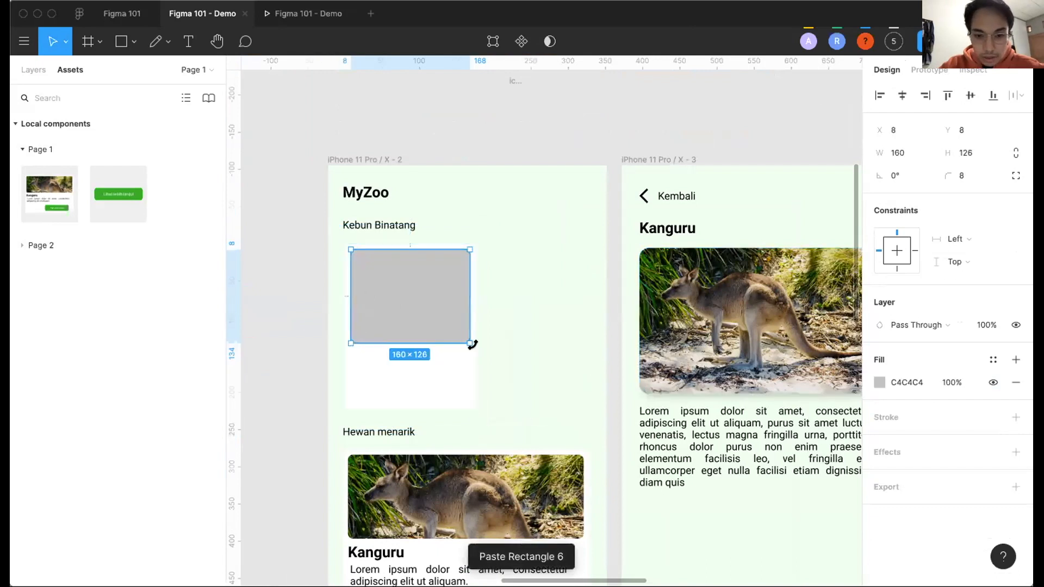
Copy the Taman Safari photo's image fill onto the card's placeholder rectangle and remove its grey C4C4C4 fill.
{"action": "scroll", "coordinate": [471, 342], "scroll_direction": "down", "scroll_amount": 5}
{"action": "key", "text": "Escape"}
{"action": "left_click", "coordinate": [568, 128]}
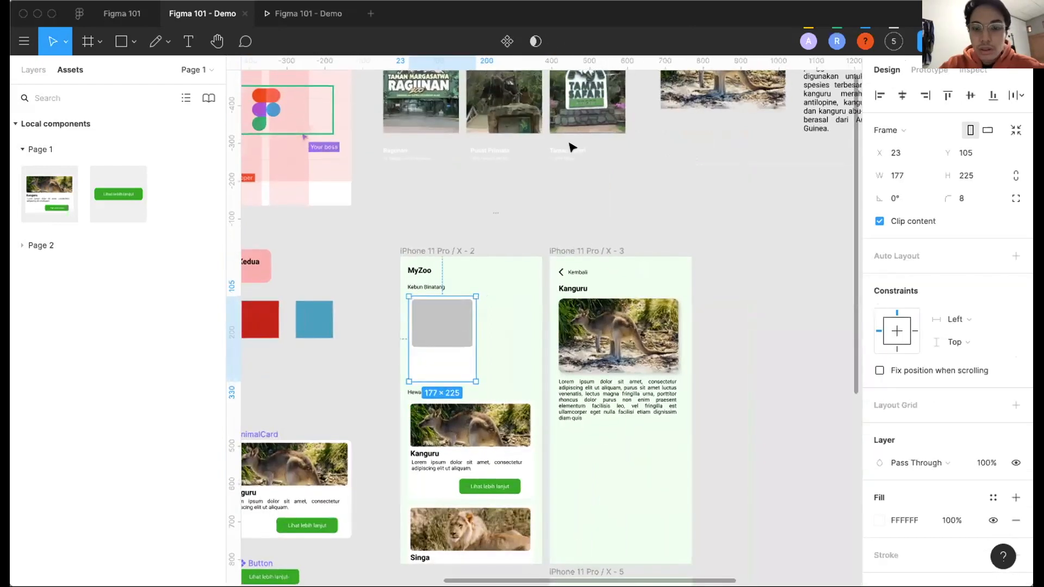
{"action": "scroll", "coordinate": [706, 245], "scroll_direction": "up", "scroll_amount": 3}
{"action": "scroll", "coordinate": [707, 245], "scroll_direction": "right", "scroll_amount": 3}
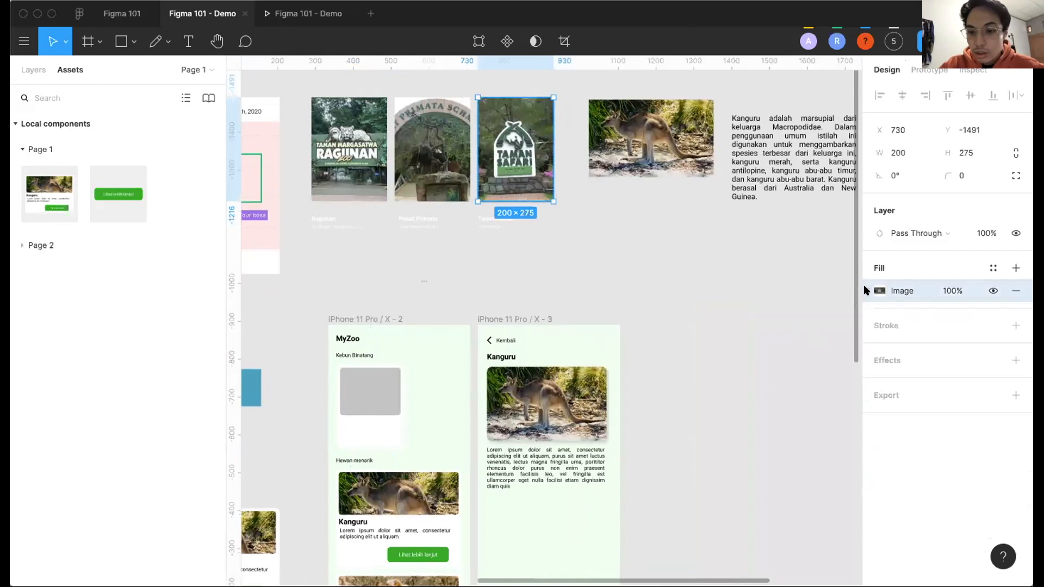
{"action": "left_click", "coordinate": [369, 388]}
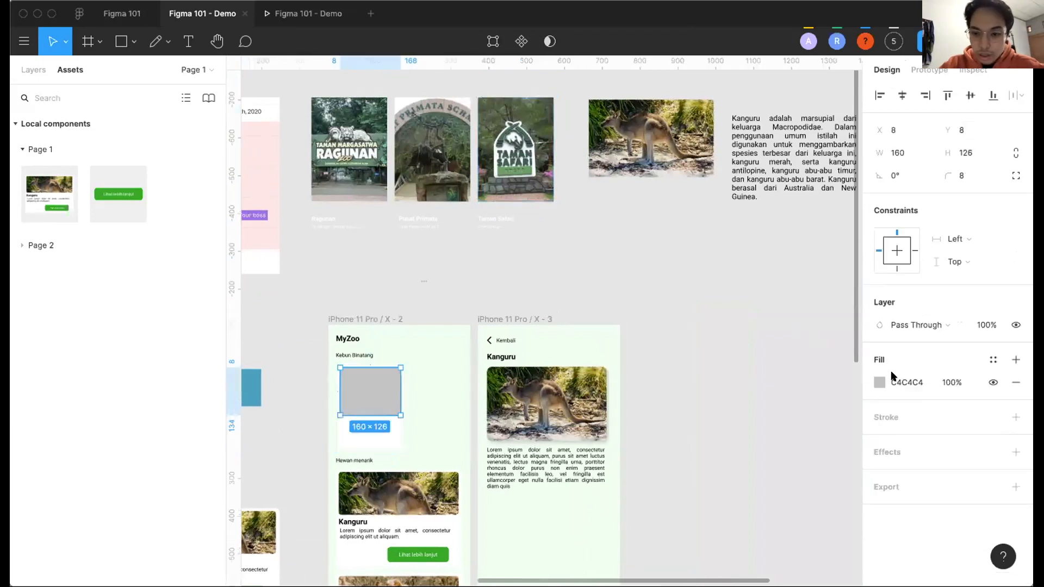
{"action": "key", "text": "ctrl+v"}
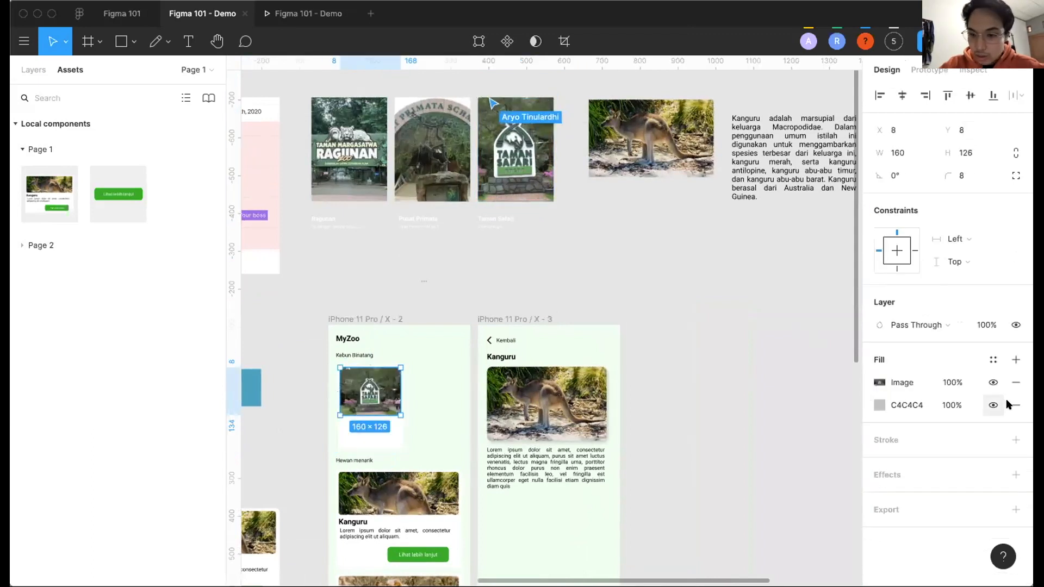
{"action": "left_click", "coordinate": [1015, 404]}
Add the text "Taman Safari Bogor" below the photo in the zoo card and apply the Heading 2 text style.
{"action": "scroll", "coordinate": [353, 442], "scroll_direction": "up", "scroll_amount": 5}
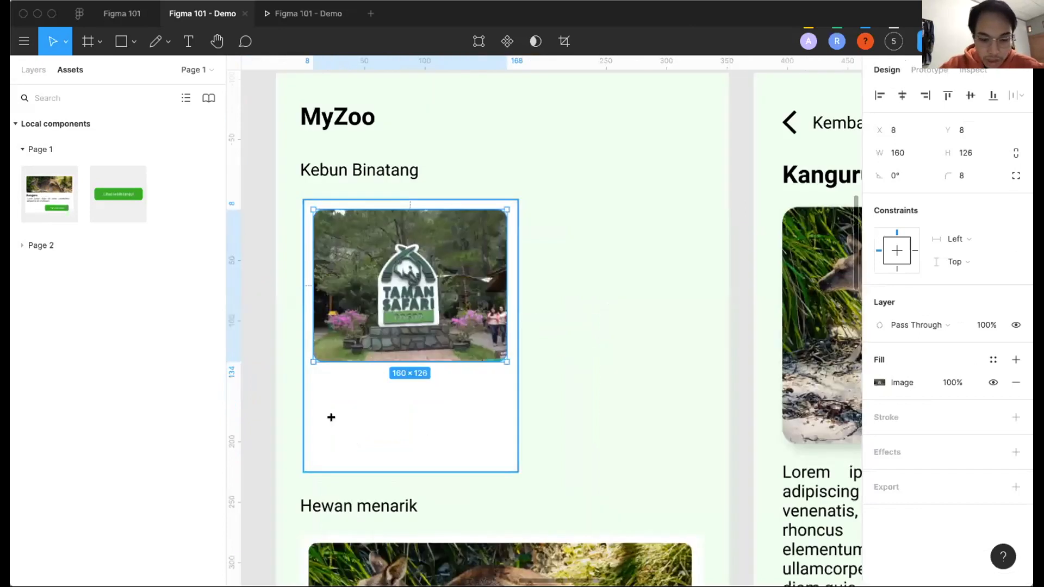
{"action": "key", "text": "t"}
{"action": "left_click", "coordinate": [324, 387]}
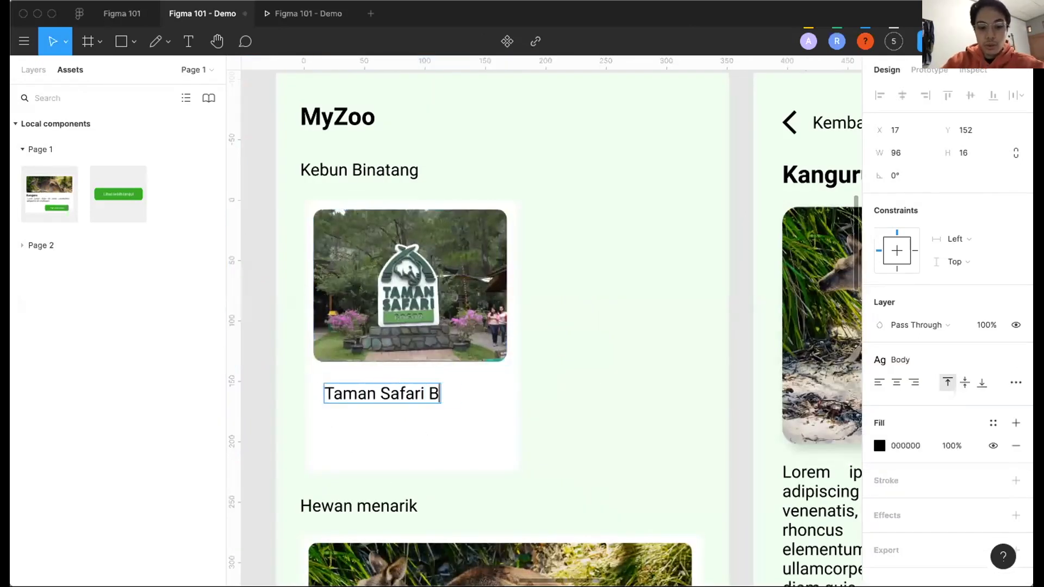
{"action": "key", "text": "ctrl+a"}
{"action": "left_click", "coordinate": [920, 358]}
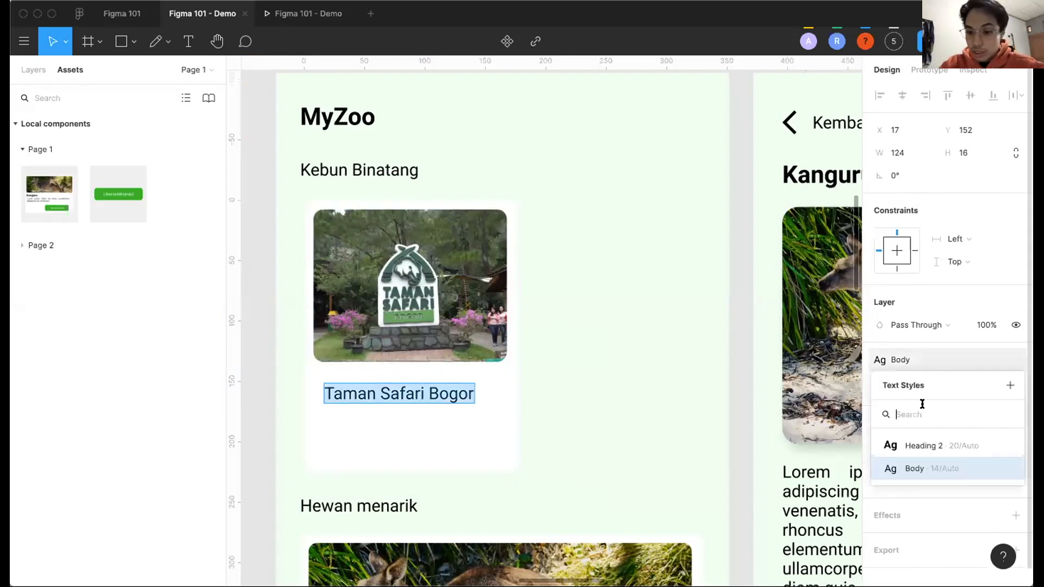
{"action": "left_click", "coordinate": [917, 445]}
{"action": "key", "text": "Escape"}
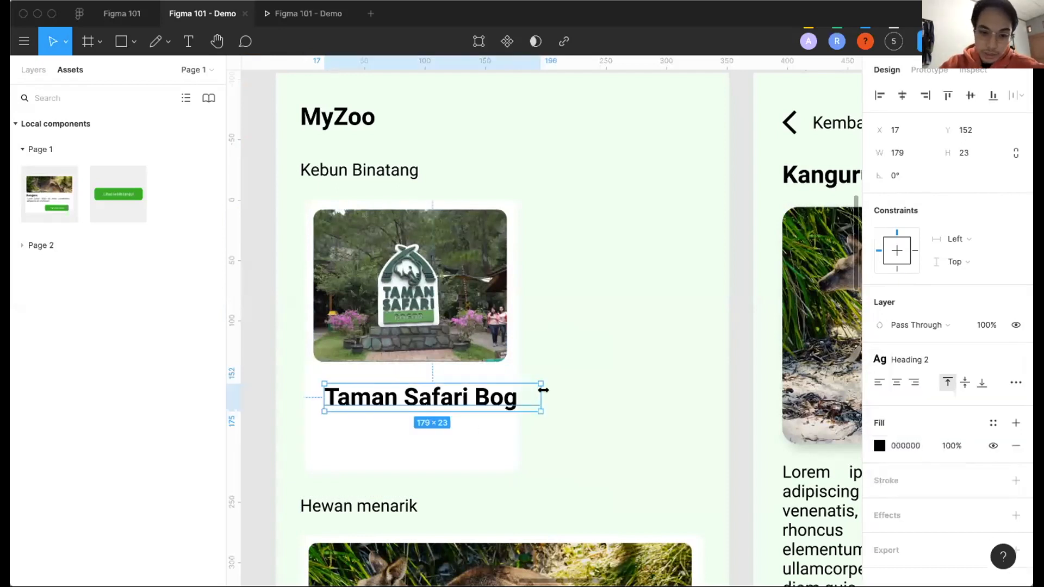
Narrow the "Taman Safari Bogor" title so it wraps onto two lines, and duplicate the zoo card to its right.
{"action": "left_click_drag", "start_coordinate": [497, 399], "coordinate": [461, 397]}
{"action": "left_click_drag", "start_coordinate": [408, 416], "coordinate": [400, 407]}
{"action": "scroll", "coordinate": [401, 408], "scroll_direction": "right", "scroll_amount": 1}
{"action": "scroll", "coordinate": [464, 450], "scroll_direction": "down", "scroll_amount": 3}
{"action": "left_click_drag", "start_coordinate": [463, 457], "coordinate": [489, 342]}
Copy the Ragunan photo's image fill onto the picture rectangle of the second zoo card.
{"action": "scroll", "coordinate": [488, 342], "scroll_direction": "right", "scroll_amount": 3}
{"action": "scroll", "coordinate": [488, 341], "scroll_direction": "down", "scroll_amount": 5}
{"action": "scroll", "coordinate": [463, 142], "scroll_direction": "up", "scroll_amount": 3}
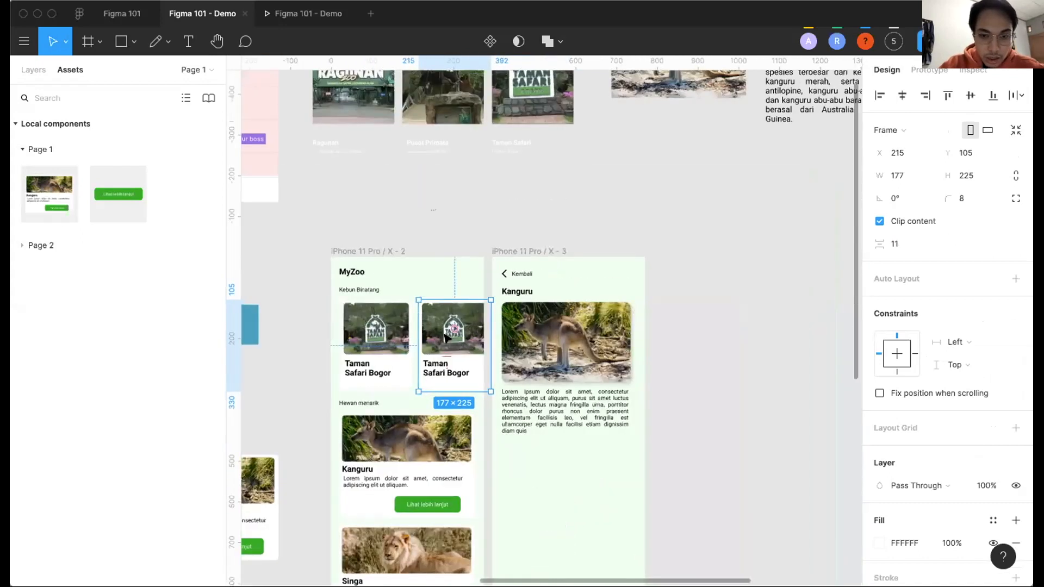
{"action": "scroll", "coordinate": [463, 142], "scroll_direction": "up", "scroll_amount": 2}
{"action": "scroll", "coordinate": [464, 142], "scroll_direction": "right", "scroll_amount": 1}
{"action": "left_click", "coordinate": [383, 155]}
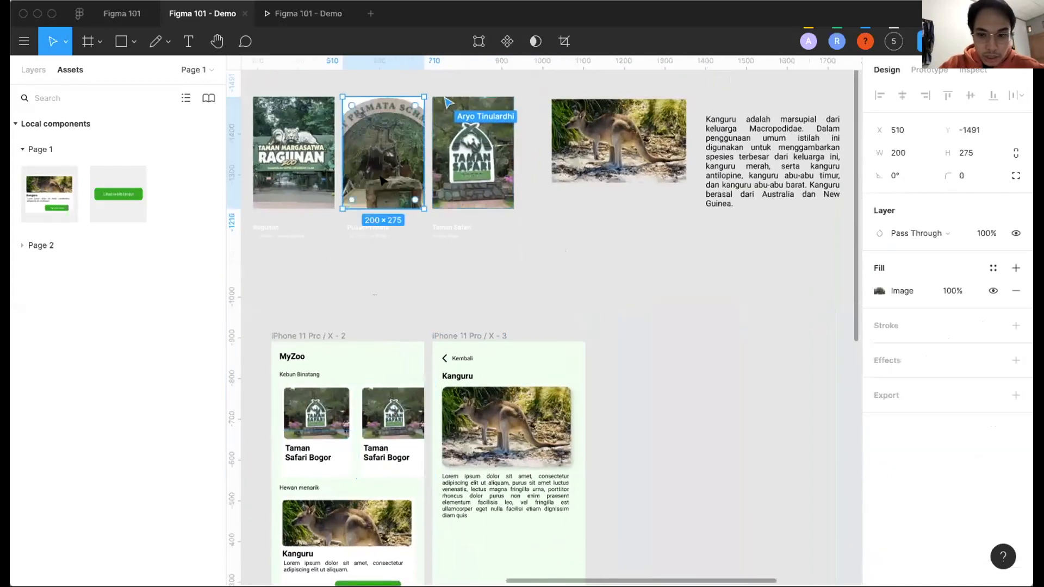
{"action": "key", "text": "shift+Tab"}
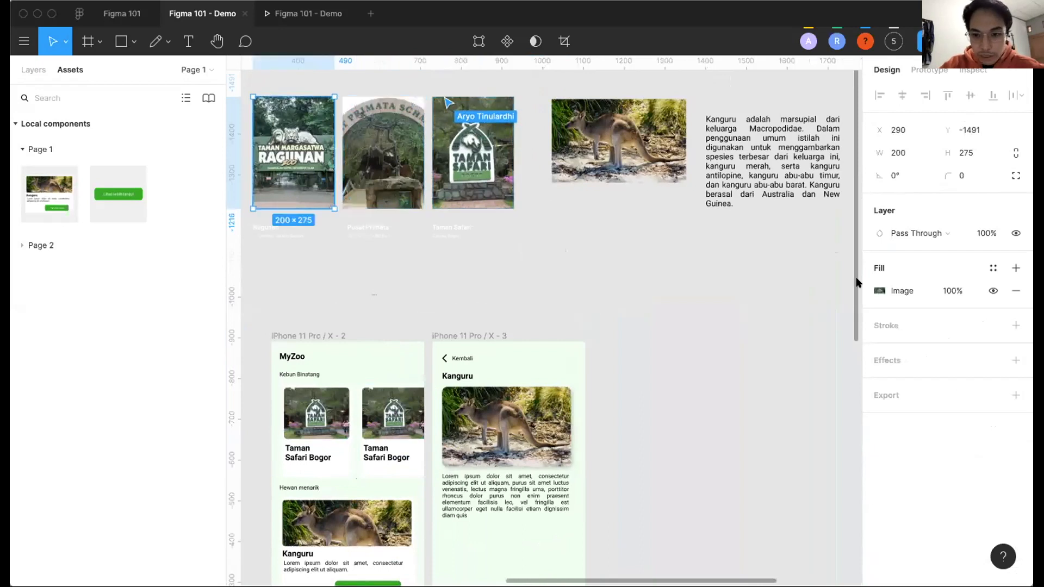
{"action": "left_click", "coordinate": [394, 417]}
{"action": "double_click", "coordinate": [394, 417]}
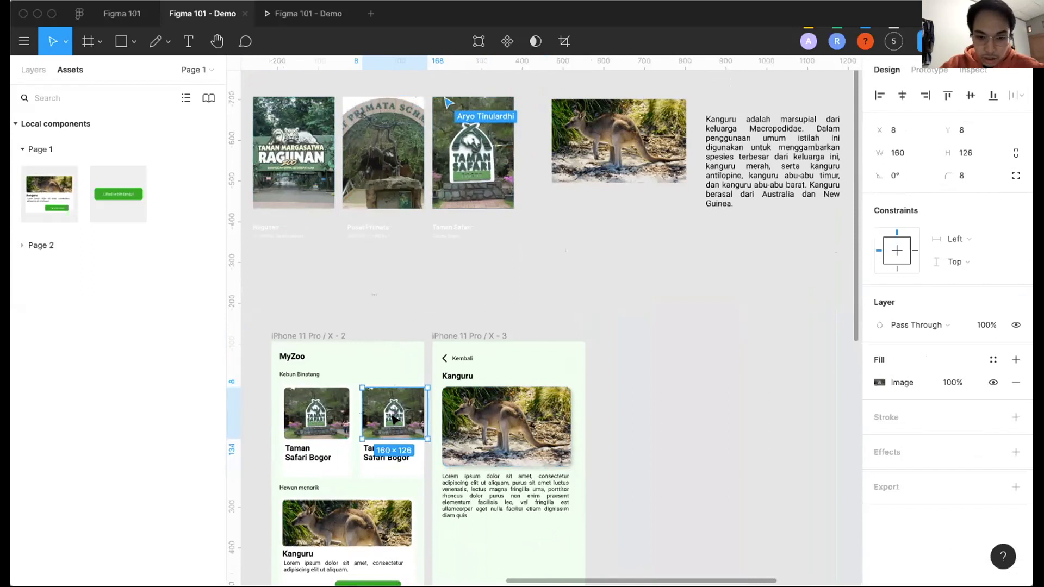
{"action": "key", "text": "super+v"}
Move both zoo cards out of the home screen onto the empty canvas beside the Kanguru detail screen.
{"action": "scroll", "coordinate": [315, 411], "scroll_direction": "down", "scroll_amount": 2}
{"action": "left_click_drag", "start_coordinate": [291, 439], "coordinate": [442, 400]}
{"action": "scroll", "coordinate": [359, 365], "scroll_direction": "down", "scroll_amount": 3}
{"action": "scroll", "coordinate": [355, 359], "scroll_direction": "right", "scroll_amount": 3}
{"action": "left_click_drag", "start_coordinate": [311, 346], "coordinate": [533, 344]}
{"action": "scroll", "coordinate": [451, 458], "scroll_direction": "right", "scroll_amount": 3}
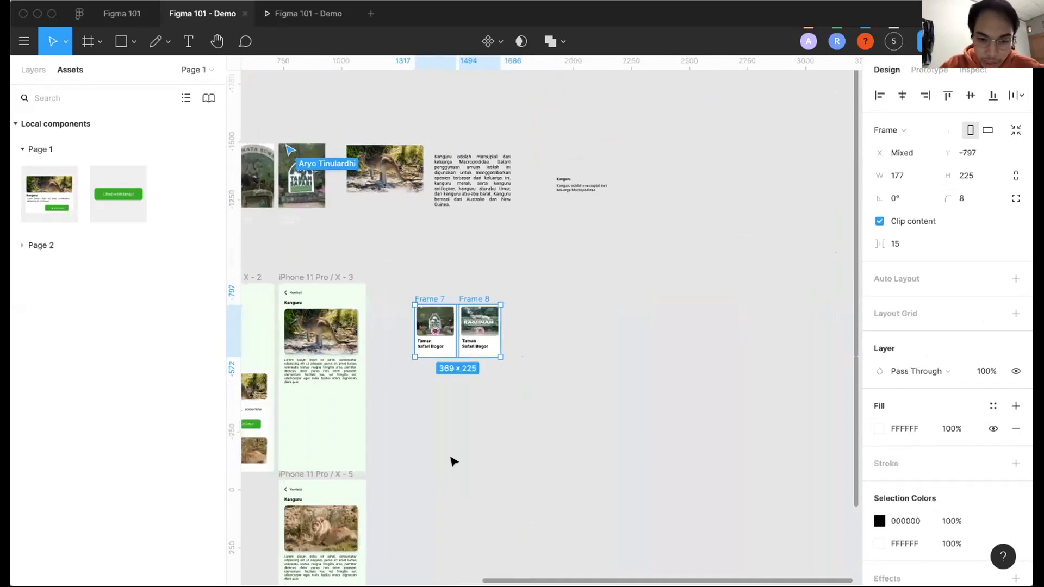
Draw a new frame about 576 px wide directly below the two zoo cards.
{"action": "left_click", "coordinate": [451, 461]}
{"action": "key", "text": "f"}
{"action": "left_click_drag", "start_coordinate": [414, 372], "coordinate": [549, 428]}
{"action": "scroll", "coordinate": [451, 359], "scroll_direction": "down", "scroll_amount": 2}
{"action": "scroll", "coordinate": [451, 359], "scroll_direction": "right", "scroll_amount": 1}
Move both zoo cards together into the new frame and nudge them up to Y 13.
{"action": "left_click", "coordinate": [504, 324]}
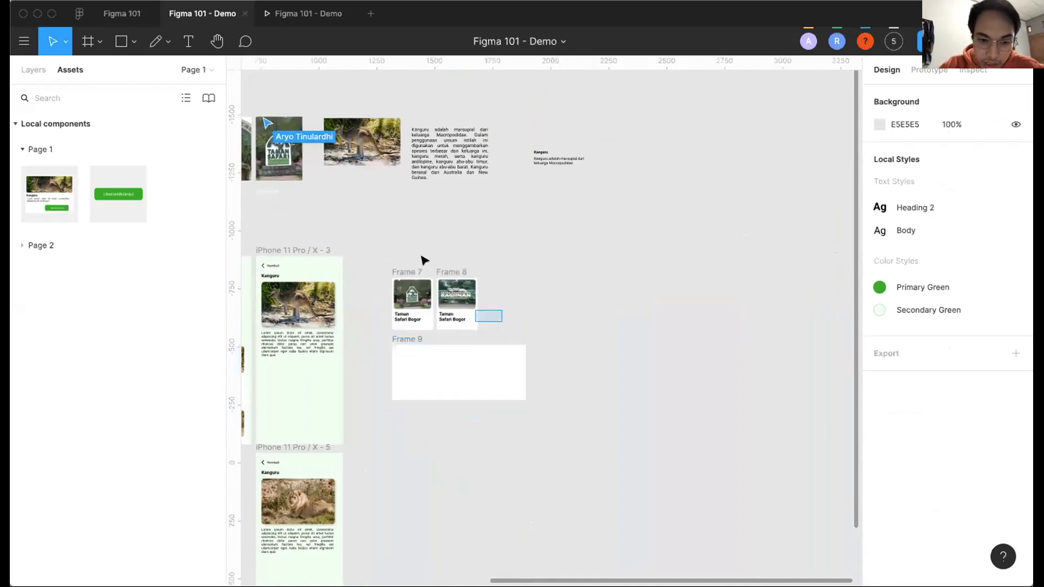
{"action": "left_click_drag", "start_coordinate": [421, 256], "coordinate": [388, 243]}
{"action": "left_click", "coordinate": [462, 258]}
{"action": "left_click", "coordinate": [458, 269]}
{"action": "scroll", "coordinate": [459, 269], "scroll_direction": "up", "scroll_amount": 3}
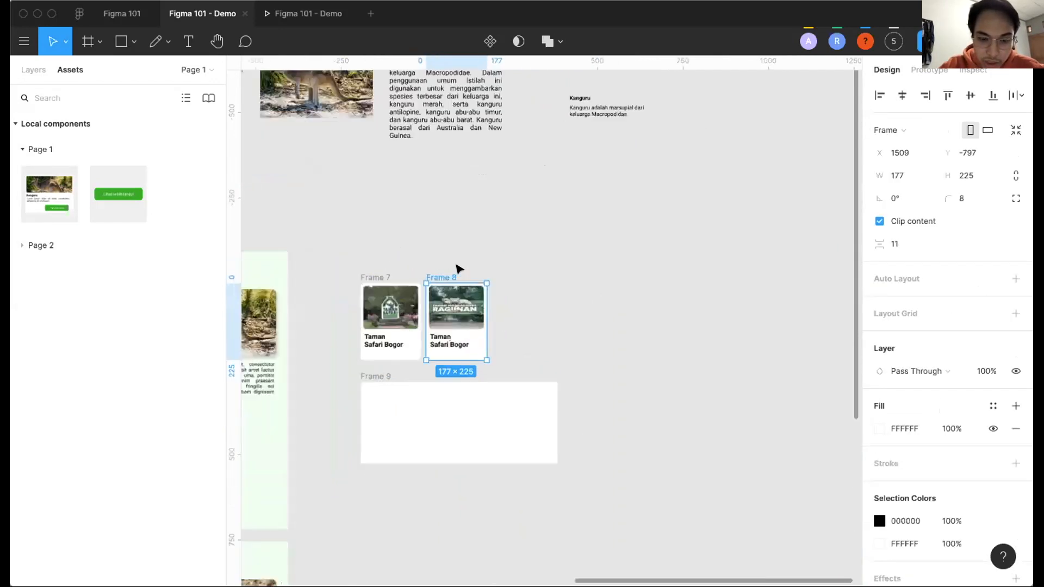
{"action": "key", "text": "Delete"}
{"action": "key", "text": "super+z"}
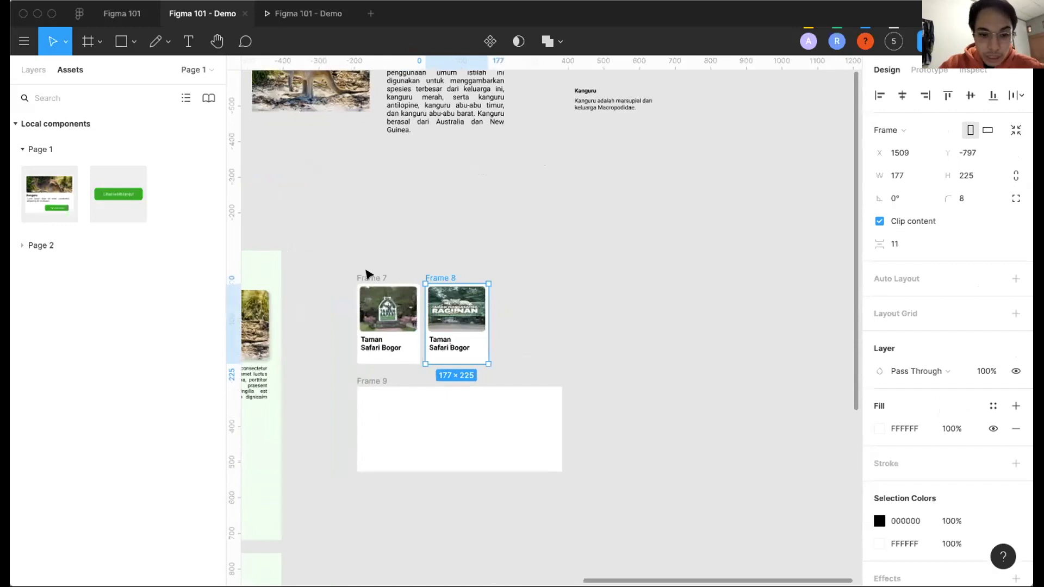
{"action": "left_click", "coordinate": [372, 277], "text": "shift"}
{"action": "left_click_drag", "start_coordinate": [440, 279], "coordinate": [446, 400]}
{"action": "key", "text": "Up"}
{"action": "key", "text": "Up"}
{"action": "key", "text": "Up"}
{"action": "key", "text": "Up"}
{"action": "key", "text": "Up"}
{"action": "key", "text": "Up"}
{"action": "key", "text": "Up"}
{"action": "key", "text": "Up"}
{"action": "key", "text": "Up"}
{"action": "key", "text": "Up"}
{"action": "key", "text": "Up"}
{"action": "key", "text": "Up"}
{"action": "key", "text": "Up"}
{"action": "key", "text": "Up"}
{"action": "key", "text": "Up"}
{"action": "key", "text": "Up"}
{"action": "key", "text": "Up"}
{"action": "key", "text": "Up"}
{"action": "key", "text": "Up"}
{"action": "key", "text": "Up"}
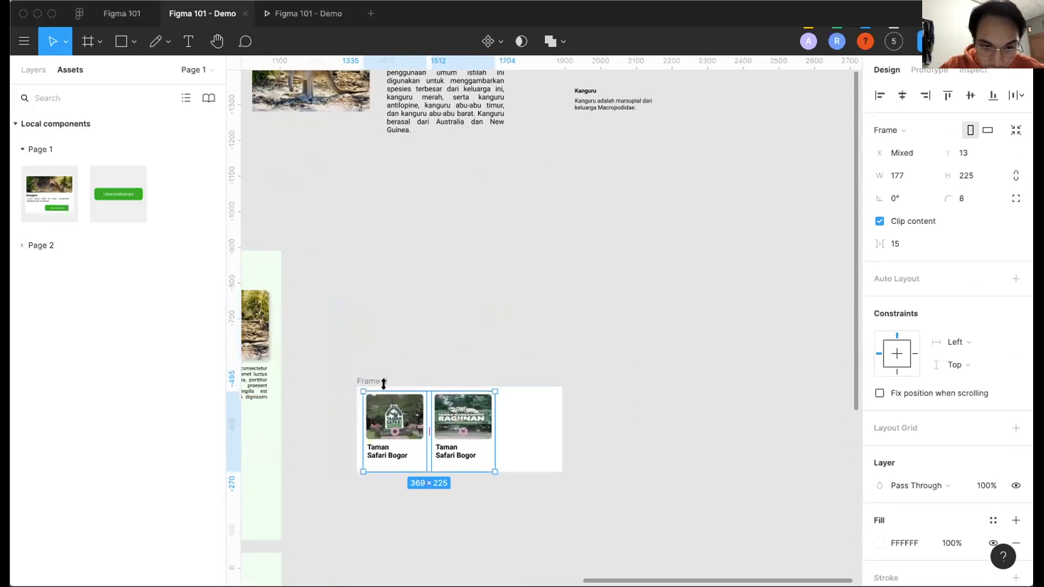
Extend the new frame's height to 270 and remove its white fill.
{"action": "left_click", "coordinate": [383, 382]}
{"action": "scroll", "coordinate": [377, 380], "scroll_direction": "up", "scroll_amount": 5}
{"action": "left_click_drag", "start_coordinate": [421, 405], "coordinate": [421, 425]}
{"action": "scroll", "coordinate": [422, 425], "scroll_direction": "right", "scroll_amount": 2}
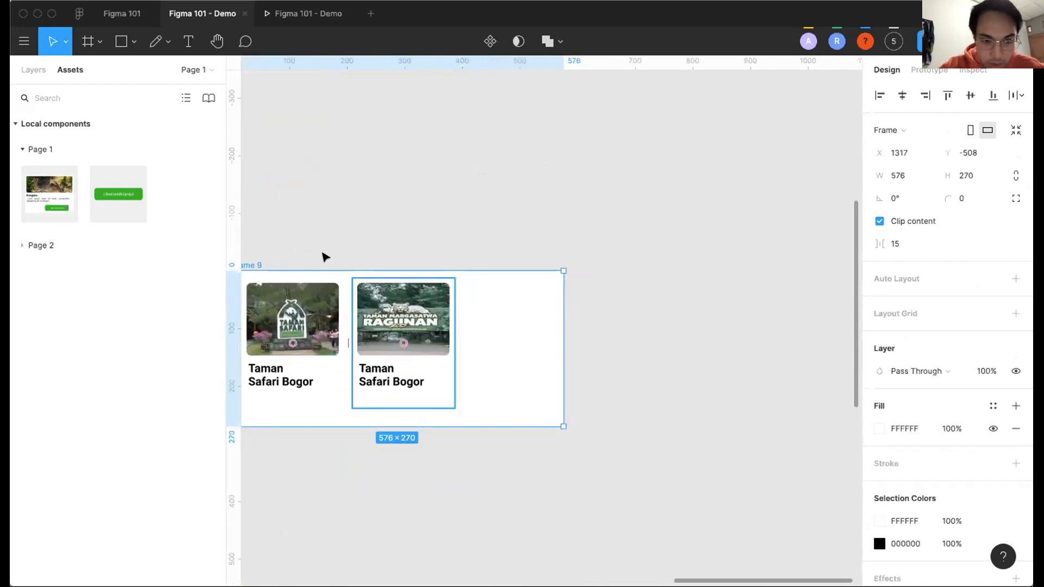
{"action": "left_click", "coordinate": [1015, 428]}
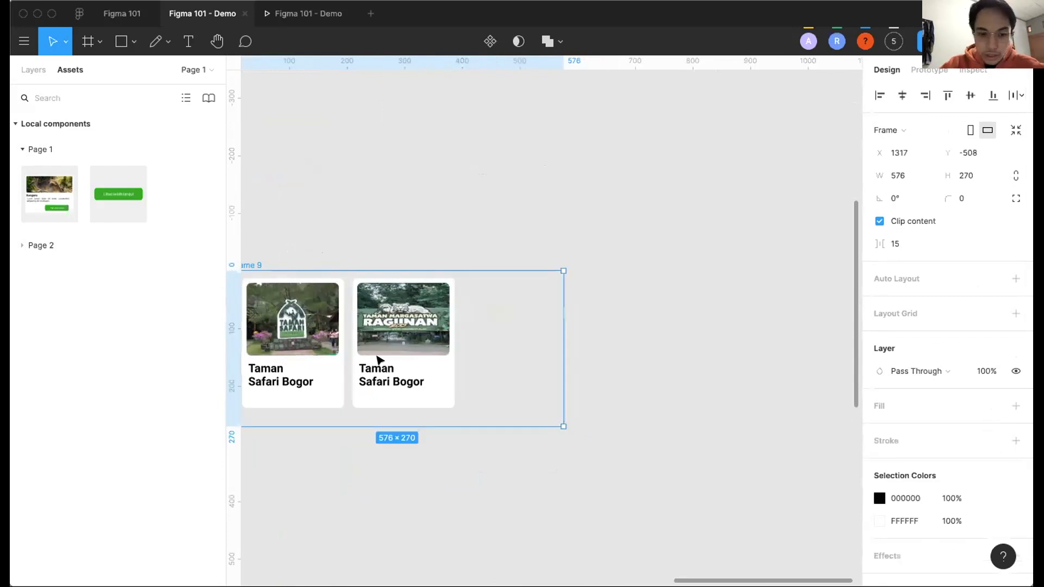
Duplicate the Ragunan card to its right inside the frame, at X 402, as a third zoo card.
{"action": "left_click", "coordinate": [402, 313]}
{"action": "scroll", "coordinate": [402, 313], "scroll_direction": "down", "scroll_amount": 1}
{"action": "scroll", "coordinate": [402, 313], "scroll_direction": "right", "scroll_amount": 1}
{"action": "left_click_drag", "start_coordinate": [376, 317], "coordinate": [487, 320]}
Move the zoo card frame into the home screen under the Kebun Binatang heading and narrow it to the screen width of 375.
{"action": "scroll", "coordinate": [487, 320], "scroll_direction": "down", "scroll_amount": 5}
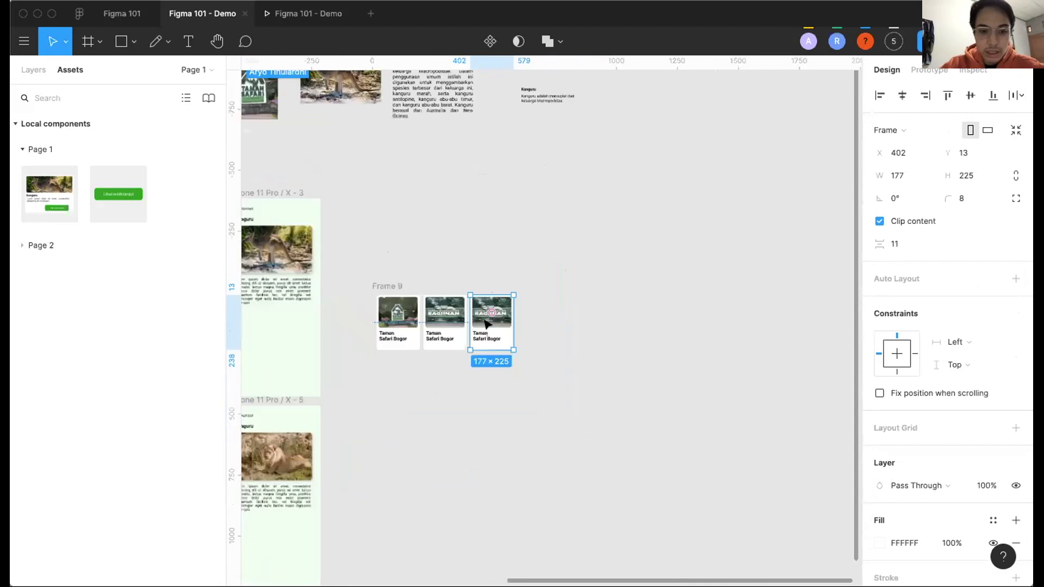
{"action": "scroll", "coordinate": [468, 298], "scroll_direction": "left", "scroll_amount": 3}
{"action": "left_click_drag", "start_coordinate": [491, 304], "coordinate": [294, 278]}
{"action": "scroll", "coordinate": [282, 254], "scroll_direction": "up", "scroll_amount": 5}
{"action": "scroll", "coordinate": [464, 265], "scroll_direction": "right", "scroll_amount": 2}
{"action": "left_click_drag", "start_coordinate": [462, 270], "coordinate": [361, 271]}
{"action": "scroll", "coordinate": [363, 274], "scroll_direction": "left", "scroll_amount": 2}
{"action": "scroll", "coordinate": [363, 275], "scroll_direction": "down", "scroll_amount": 1}
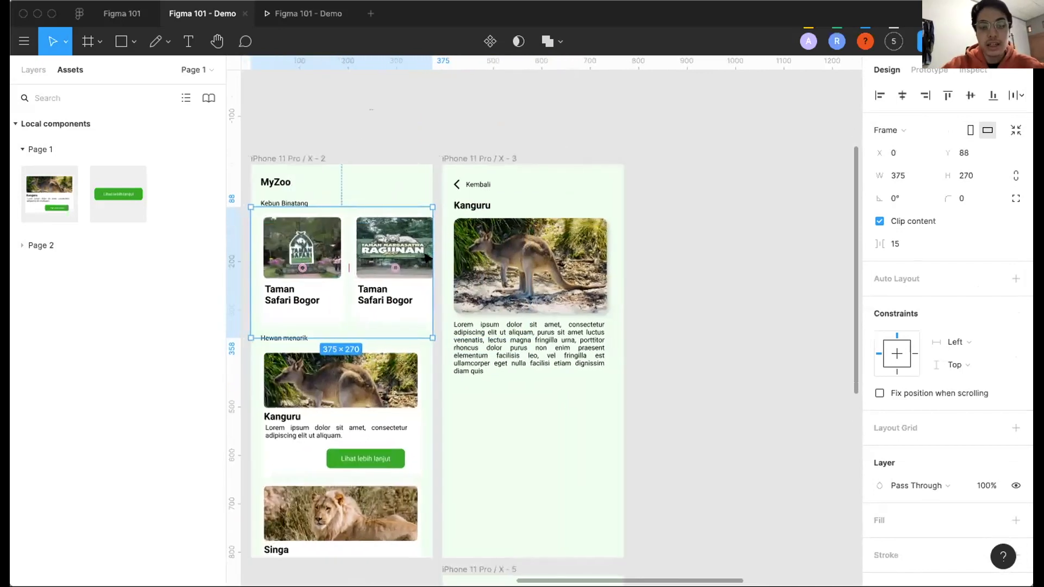
Set the zoo card frame's prototype overflow behavior to Horizontal scrolling.
{"action": "left_click", "coordinate": [930, 70]}
{"action": "left_click", "coordinate": [886, 70]}
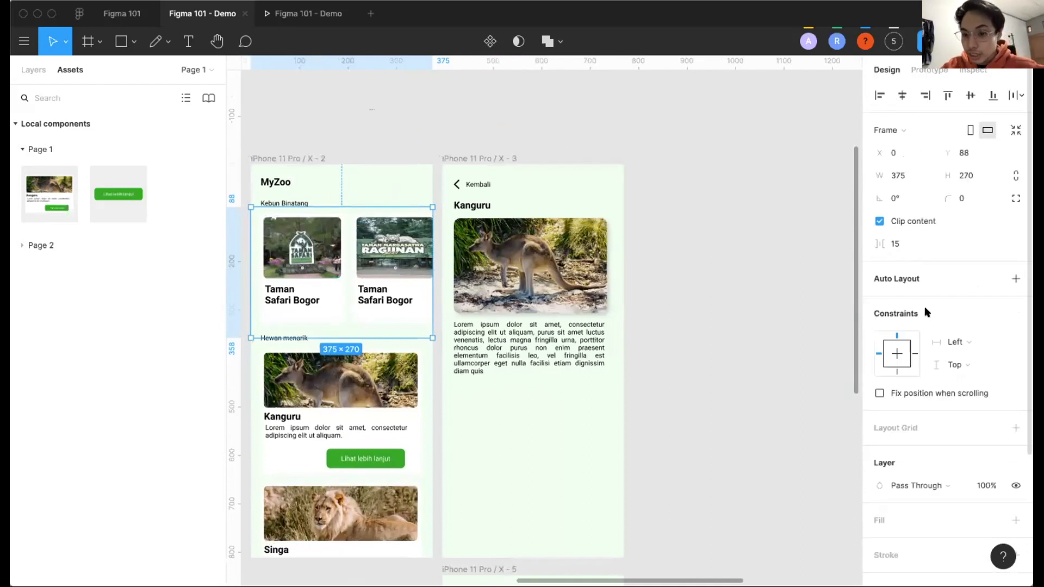
{"action": "scroll", "coordinate": [926, 343], "scroll_direction": "down", "scroll_amount": 3}
{"action": "scroll", "coordinate": [926, 343], "scroll_direction": "up", "scroll_amount": 3}
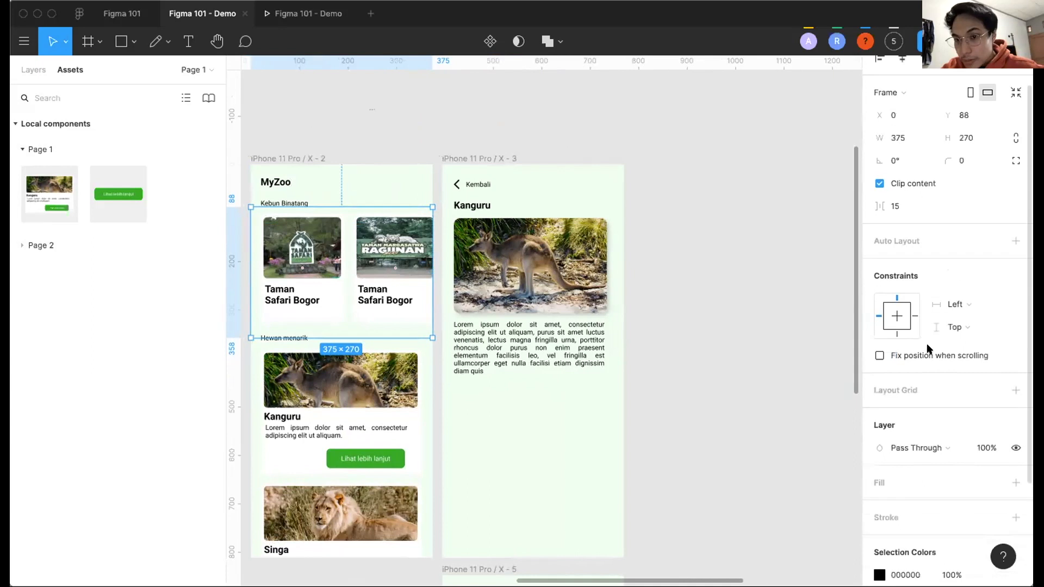
{"action": "left_click", "coordinate": [927, 70]}
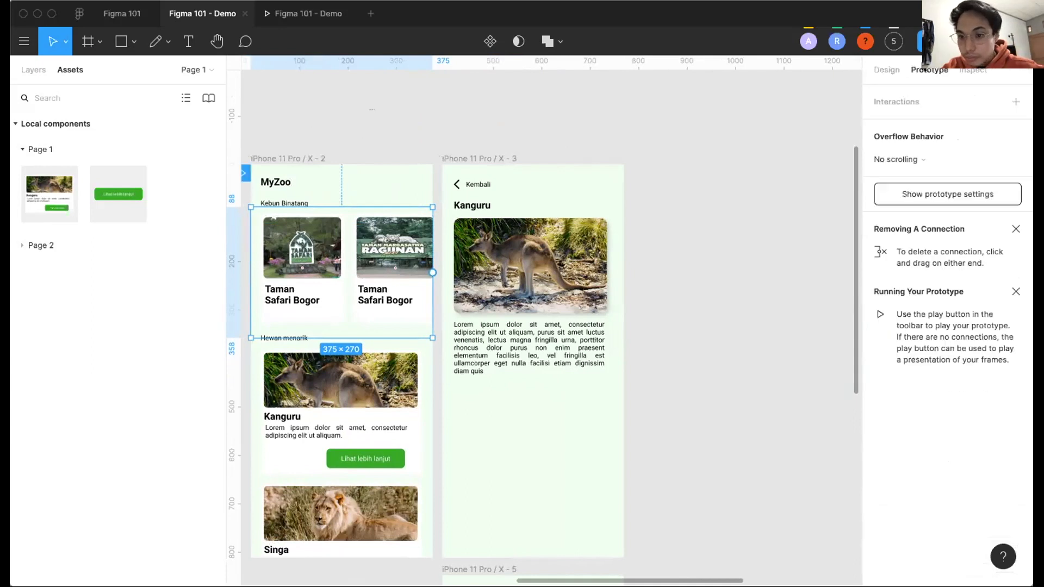
{"action": "left_click", "coordinate": [946, 194]}
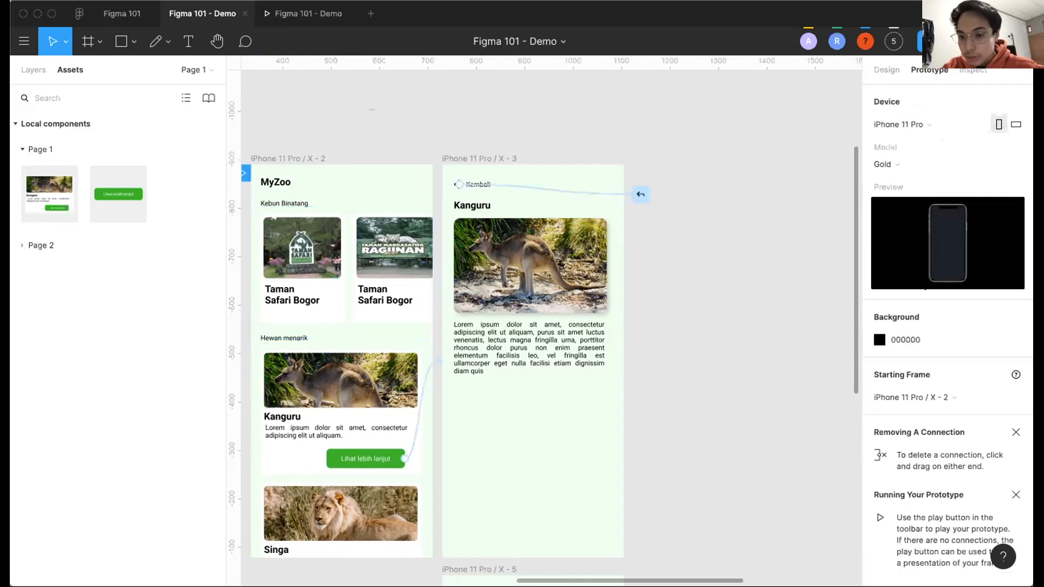
{"action": "left_click", "coordinate": [285, 207]}
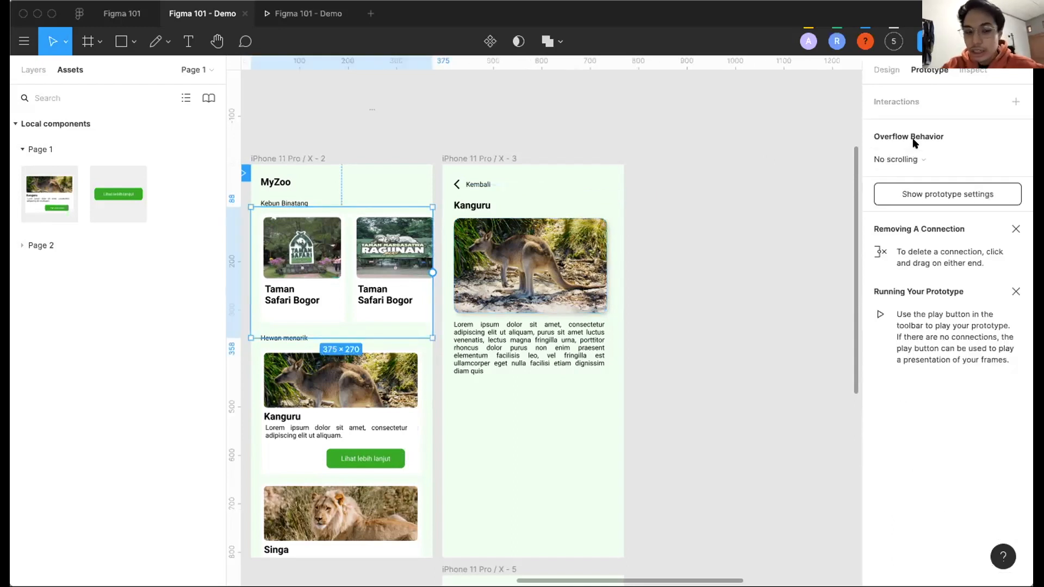
{"action": "left_click", "coordinate": [916, 157]}
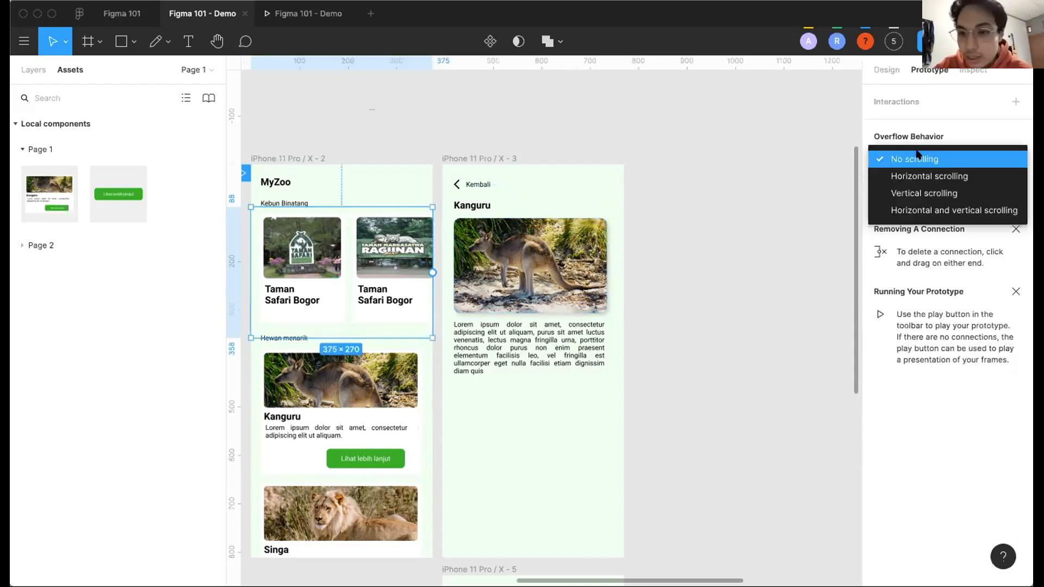
{"action": "left_click", "coordinate": [936, 176]}
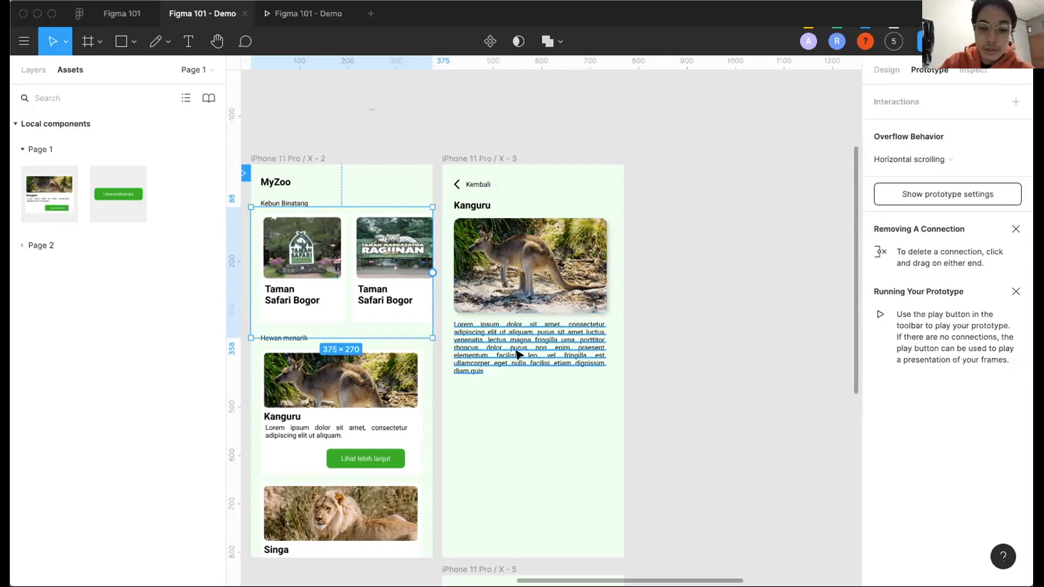
Present the prototype to preview the home screen with its Kebun Binatang section.
{"action": "scroll", "coordinate": [563, 328], "scroll_direction": "left", "scroll_amount": 2}
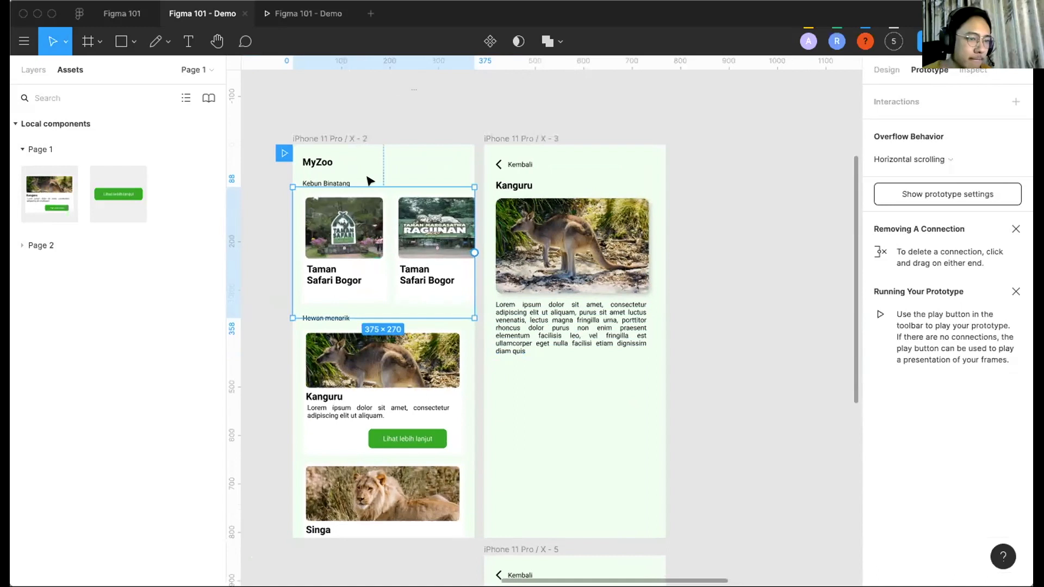
{"action": "left_click", "coordinate": [411, 156]}
{"action": "left_click", "coordinate": [977, 41]}
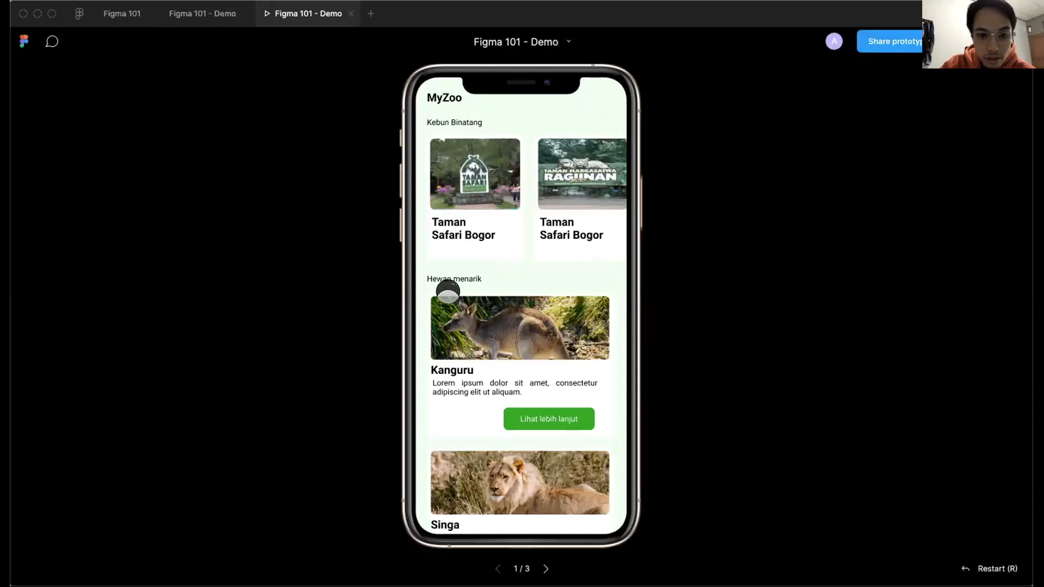
Return to the design file and inspect the home screen frame and its Singa card.
{"action": "left_click", "coordinate": [204, 15]}
{"action": "scroll", "coordinate": [441, 381], "scroll_direction": "down", "scroll_amount": 2}
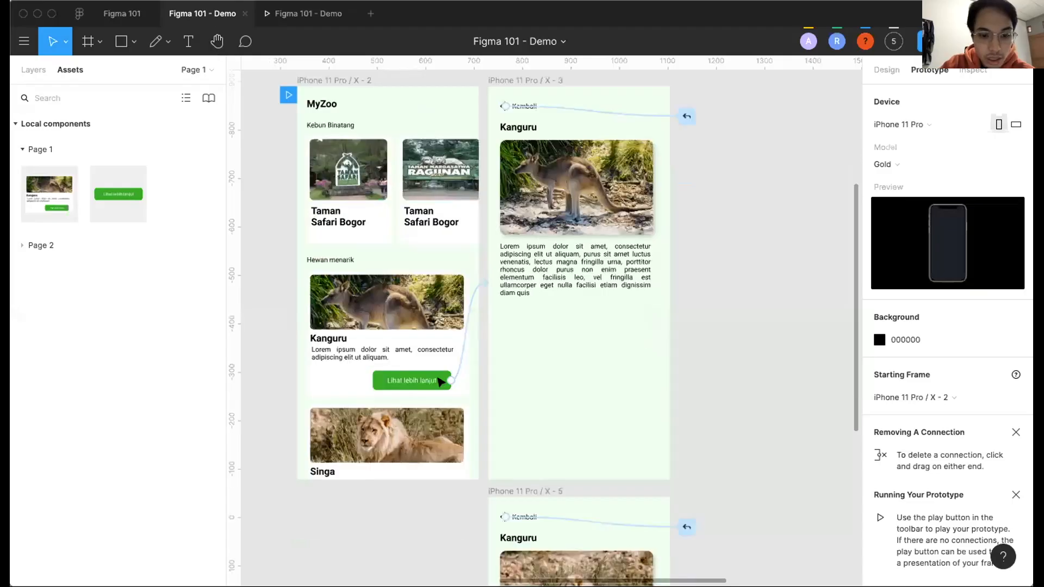
{"action": "scroll", "coordinate": [441, 381], "scroll_direction": "down", "scroll_amount": 5}
{"action": "left_click", "coordinate": [392, 194]}
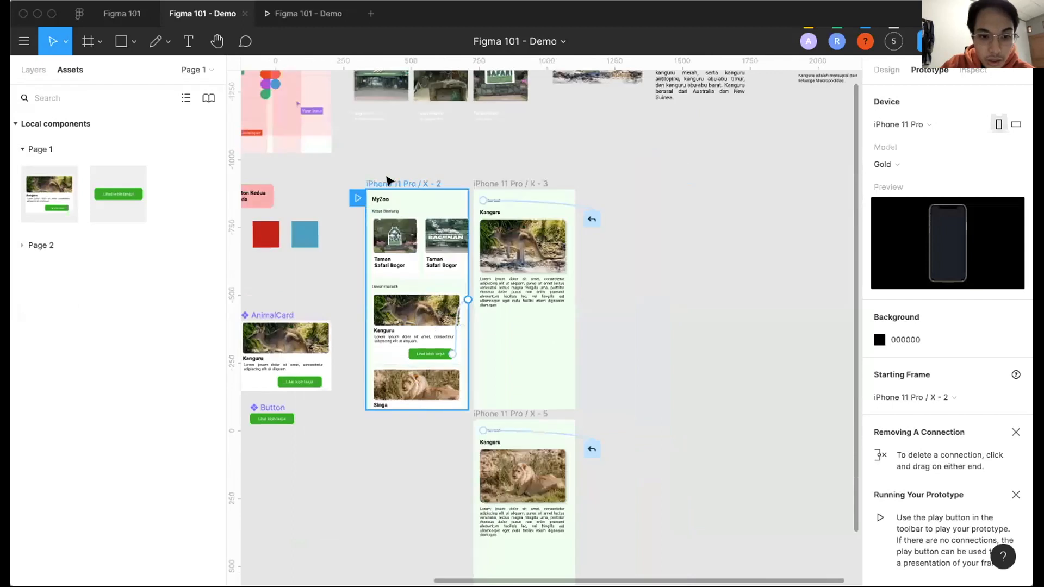
{"action": "left_click", "coordinate": [407, 405]}
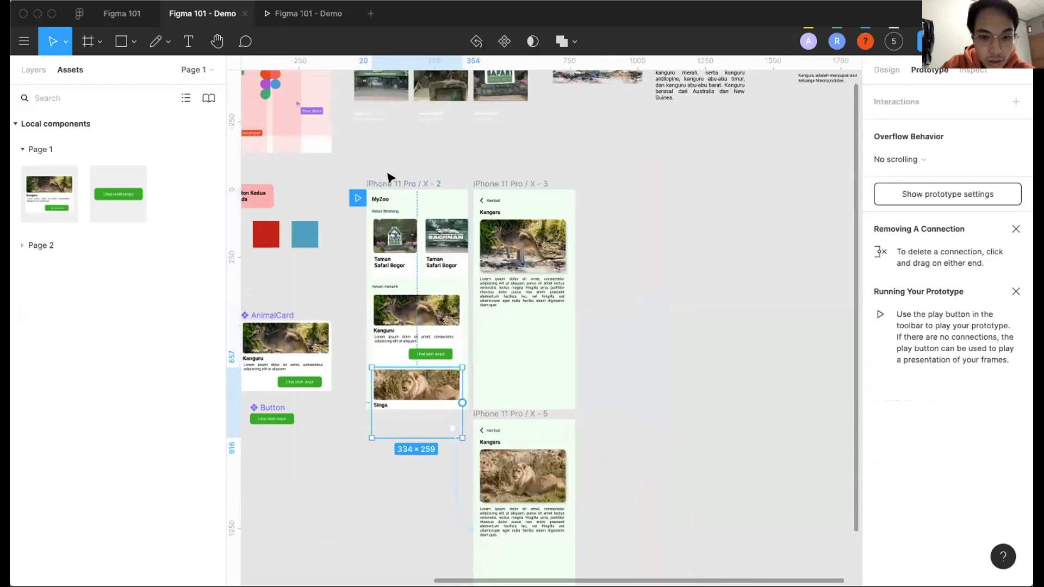
{"action": "left_click", "coordinate": [405, 426]}
{"action": "left_click", "coordinate": [390, 182]}
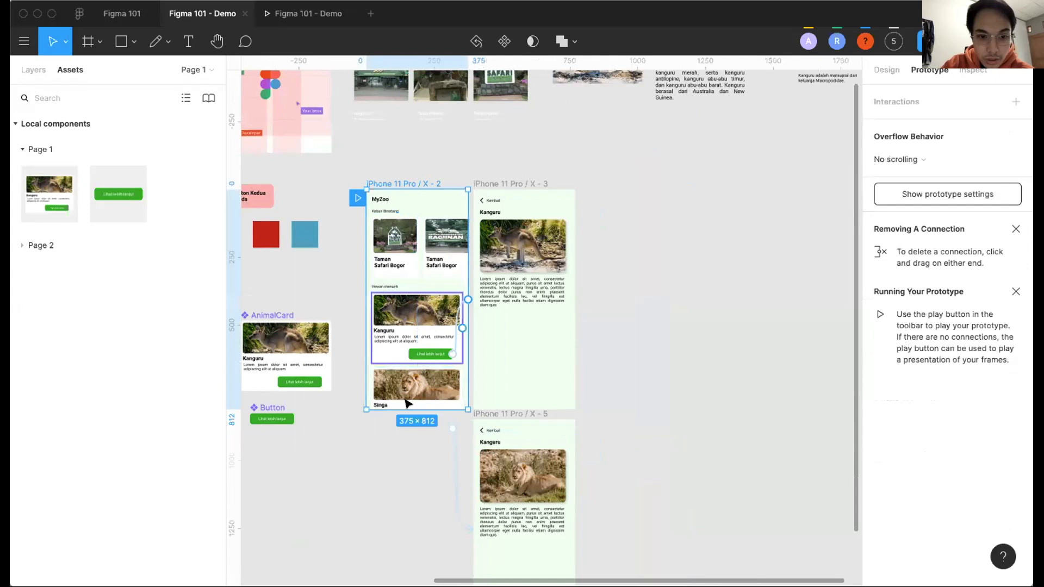
{"action": "scroll", "coordinate": [381, 299], "scroll_direction": "up", "scroll_amount": 3}
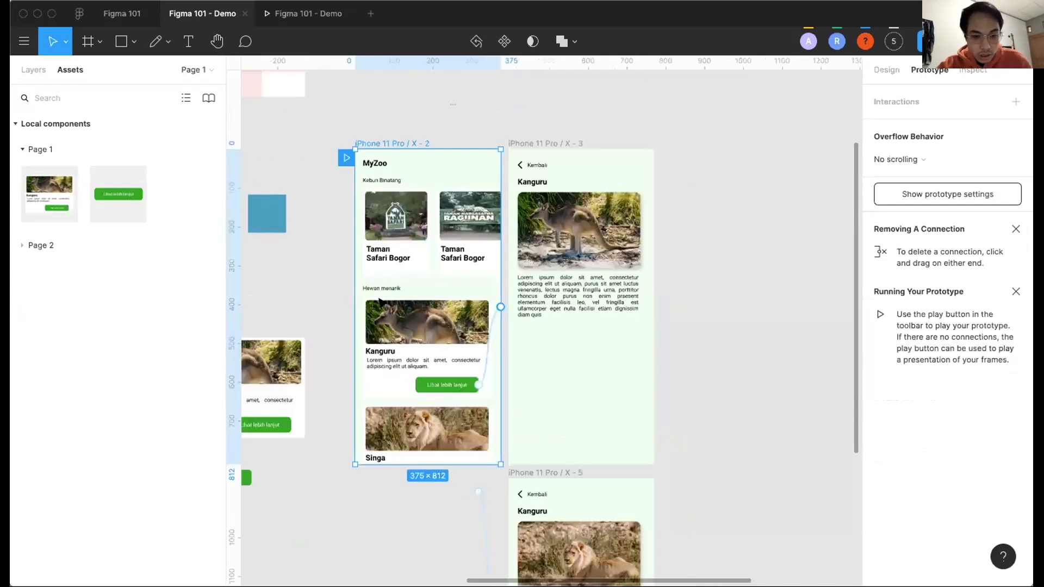
{"action": "left_click", "coordinate": [325, 329]}
Test in the prototype preview that the Kebun Binatang cards scroll sideways in both directions.
{"action": "left_click", "coordinate": [302, 18]}
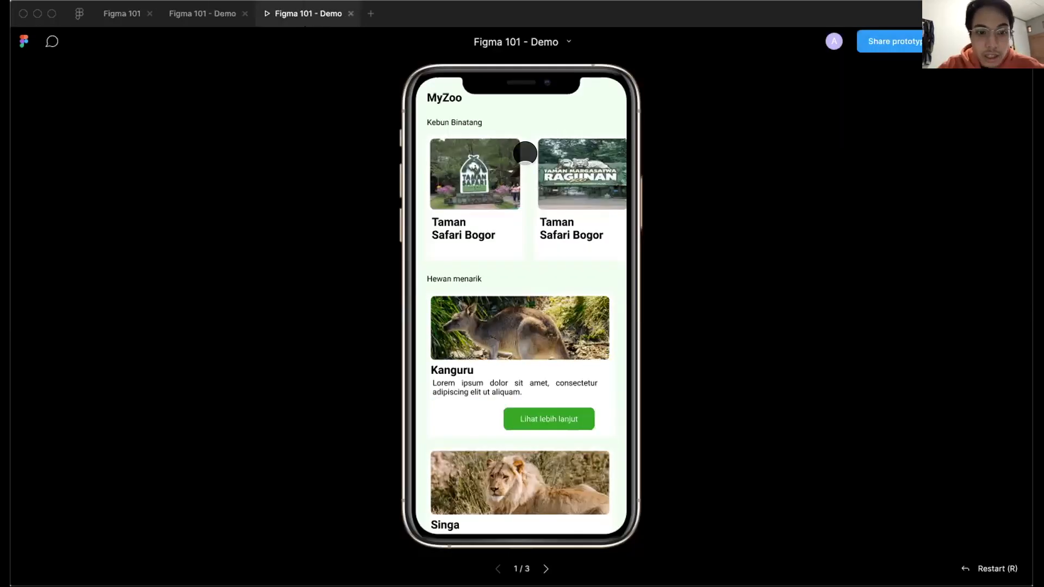
{"action": "left_click_drag", "start_coordinate": [553, 198], "coordinate": [435, 221]}
{"action": "left_click_drag", "start_coordinate": [496, 209], "coordinate": [573, 220]}
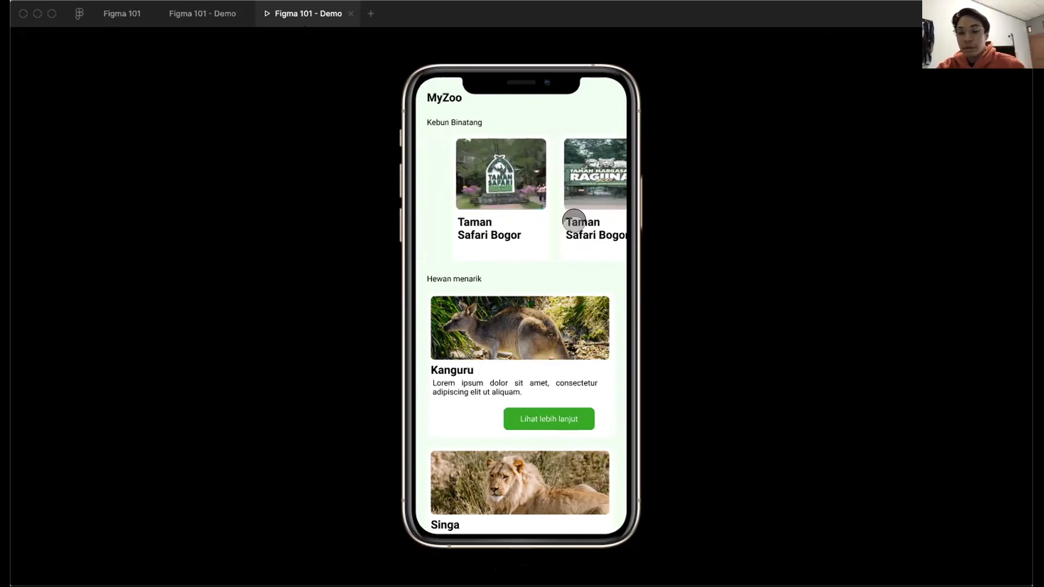
{"action": "left_click_drag", "start_coordinate": [510, 229], "coordinate": [415, 225]}
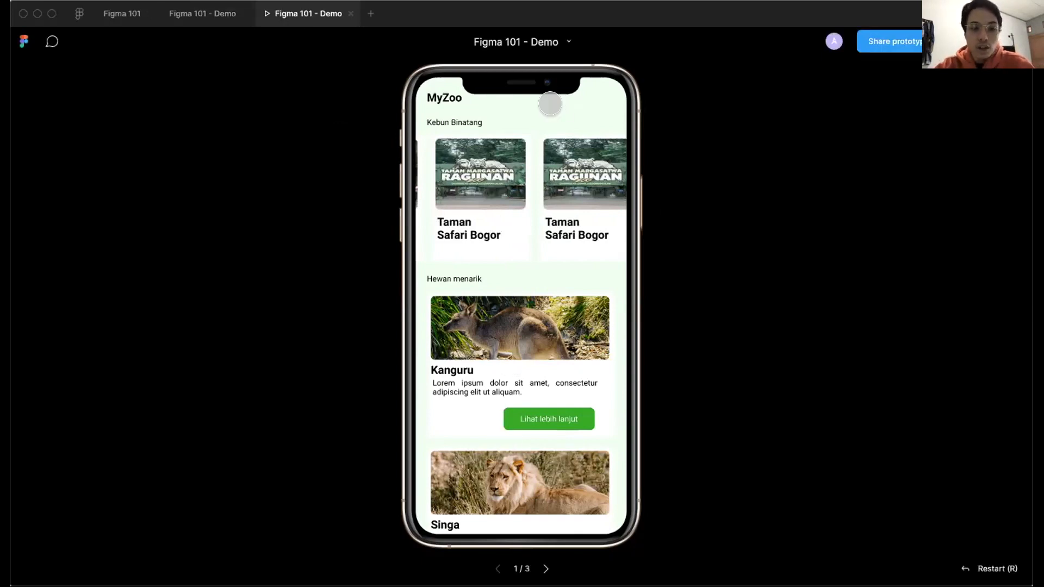
{"action": "left_click_drag", "start_coordinate": [547, 183], "coordinate": [393, 202]}
{"action": "left_click_drag", "start_coordinate": [587, 199], "coordinate": [625, 194]}
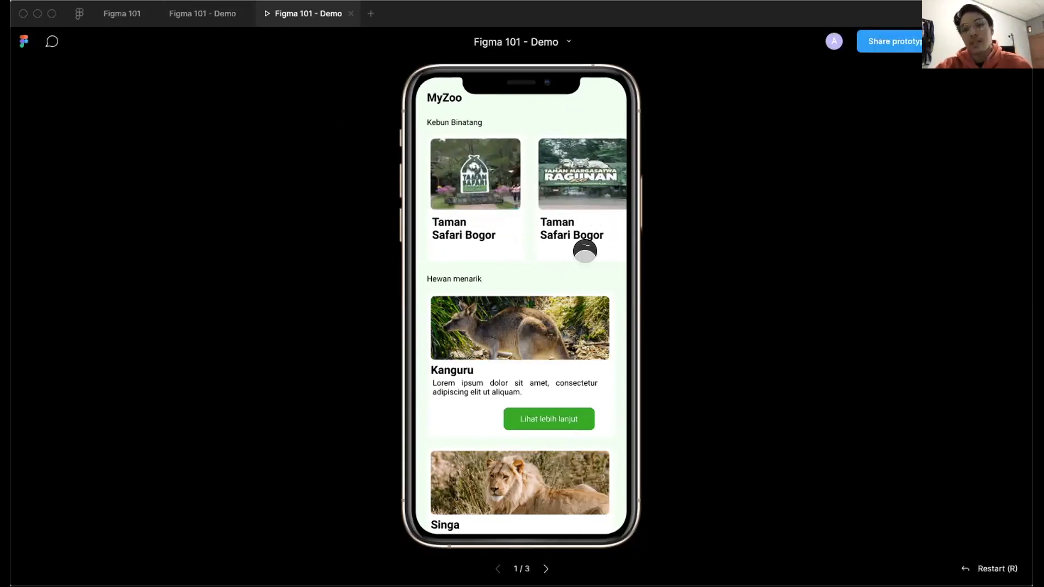
Return to the design file and open Page 2.
{"action": "left_click", "coordinate": [202, 16]}
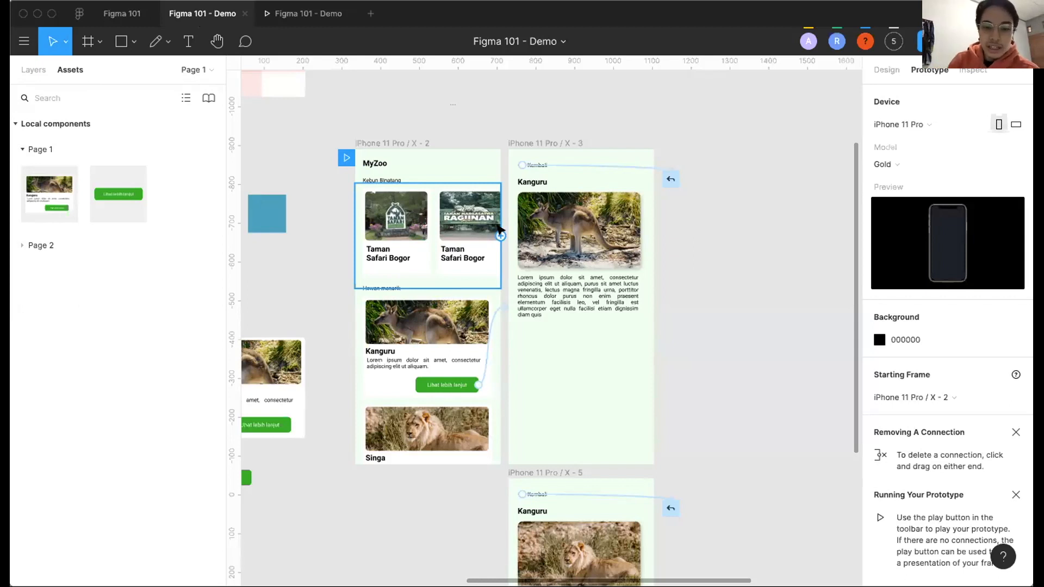
{"action": "left_click", "coordinate": [571, 100]}
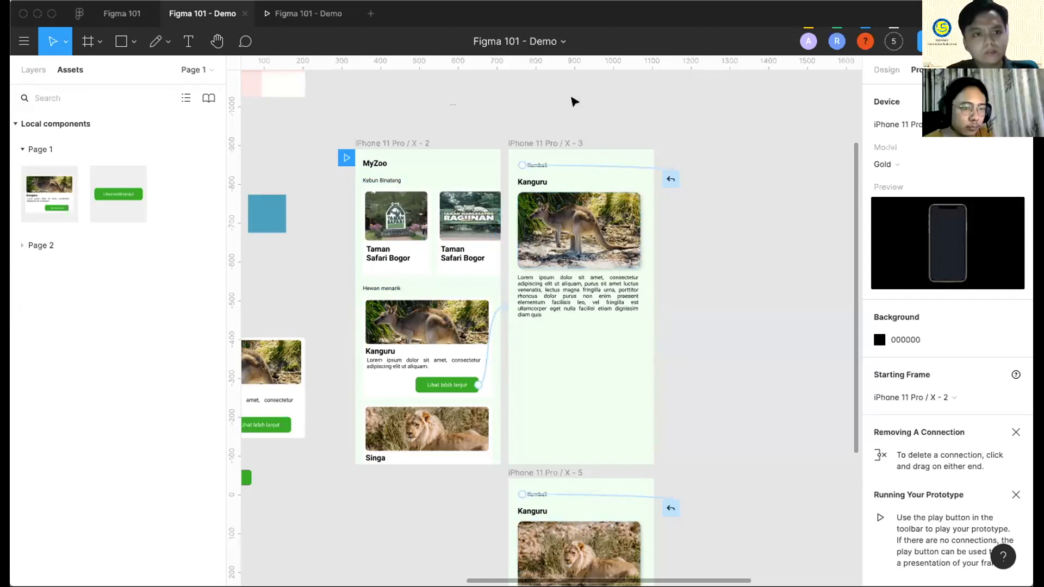
{"action": "scroll", "coordinate": [575, 101], "scroll_direction": "down", "scroll_amount": 3}
{"action": "scroll", "coordinate": [503, 89], "scroll_direction": "left", "scroll_amount": 2}
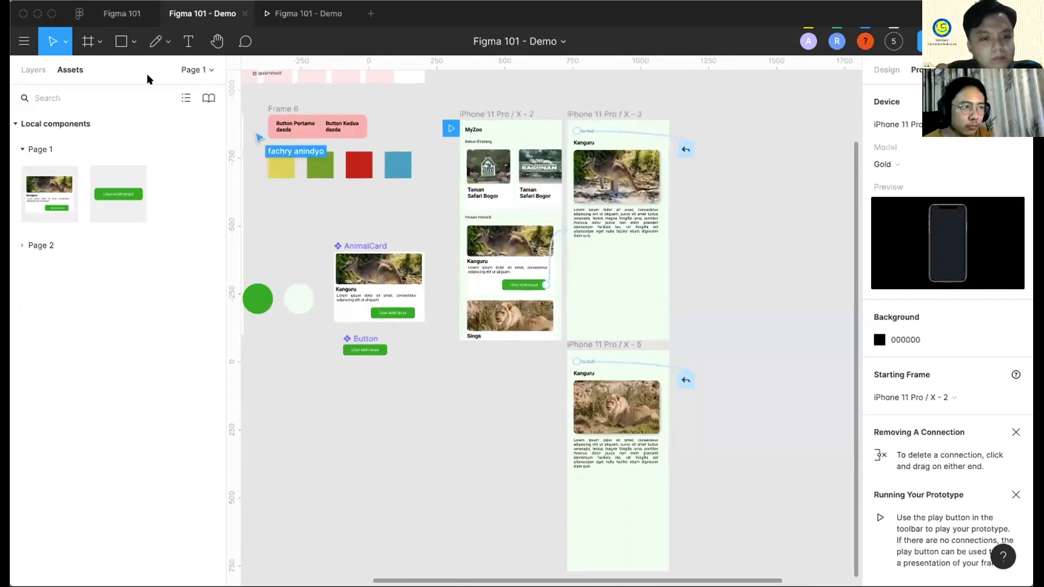
{"action": "left_click", "coordinate": [196, 70]}
{"action": "left_click", "coordinate": [105, 146]}
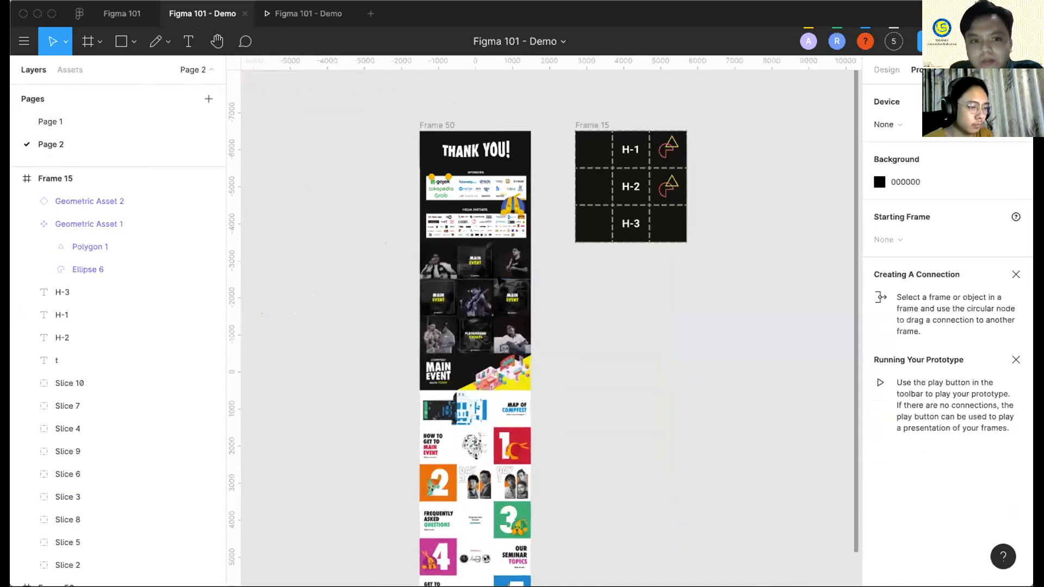
Examine the grid of event slides in Frame 50 and the sliced three-by-three layout of Frame 15.
{"action": "scroll", "coordinate": [575, 211], "scroll_direction": "up", "scroll_amount": 5}
{"action": "left_click", "coordinate": [430, 172]}
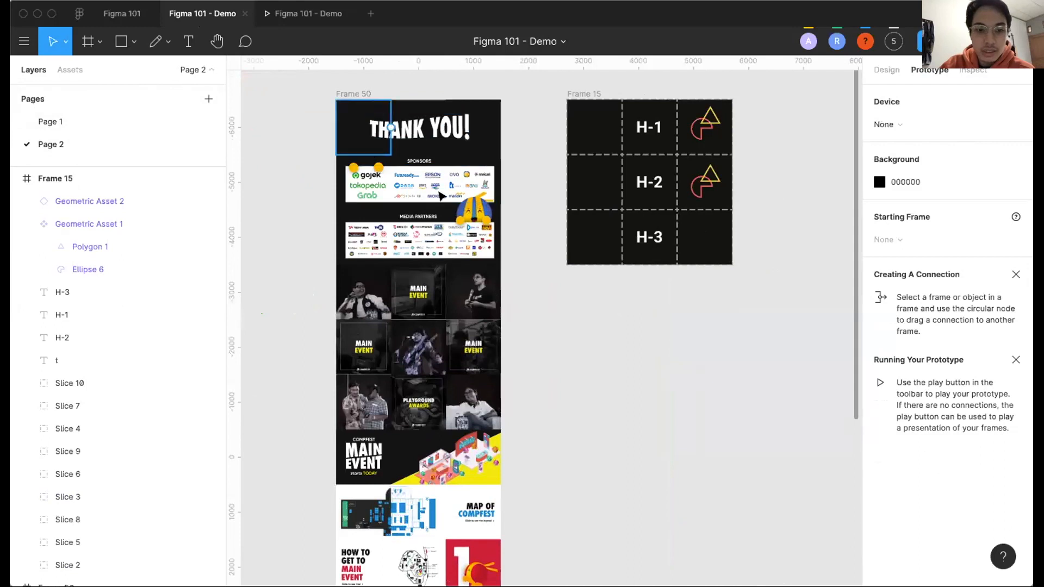
{"action": "scroll", "coordinate": [468, 342], "scroll_direction": "right", "scroll_amount": 3}
{"action": "scroll", "coordinate": [470, 341], "scroll_direction": "down", "scroll_amount": 3}
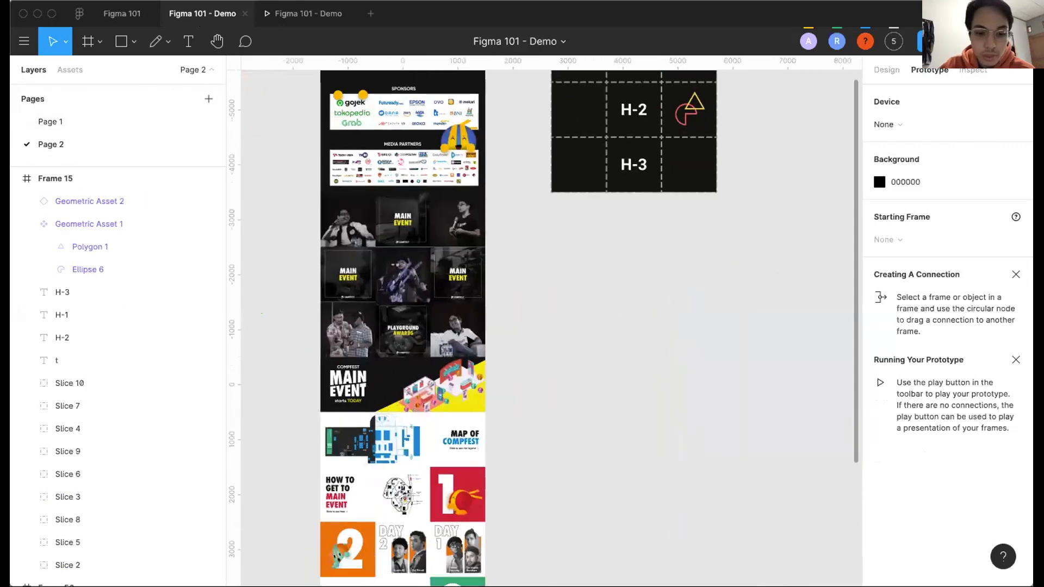
{"action": "scroll", "coordinate": [464, 375], "scroll_direction": "up", "scroll_amount": 2}
{"action": "scroll", "coordinate": [459, 407], "scroll_direction": "right", "scroll_amount": 2}
{"action": "scroll", "coordinate": [459, 407], "scroll_direction": "up", "scroll_amount": 1}
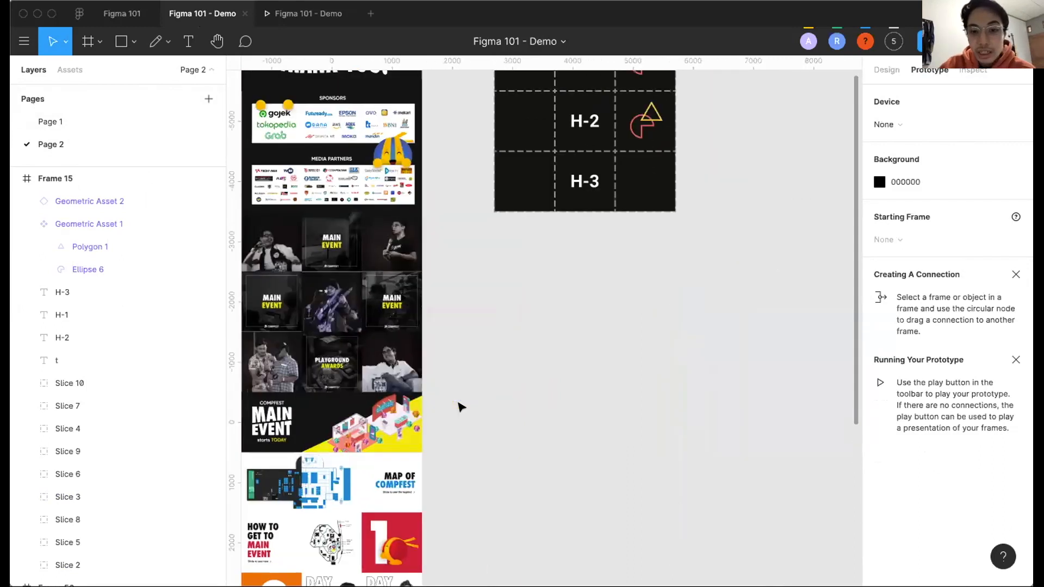
{"action": "scroll", "coordinate": [459, 408], "scroll_direction": "left", "scroll_amount": 1}
{"action": "scroll", "coordinate": [459, 408], "scroll_direction": "up", "scroll_amount": 1}
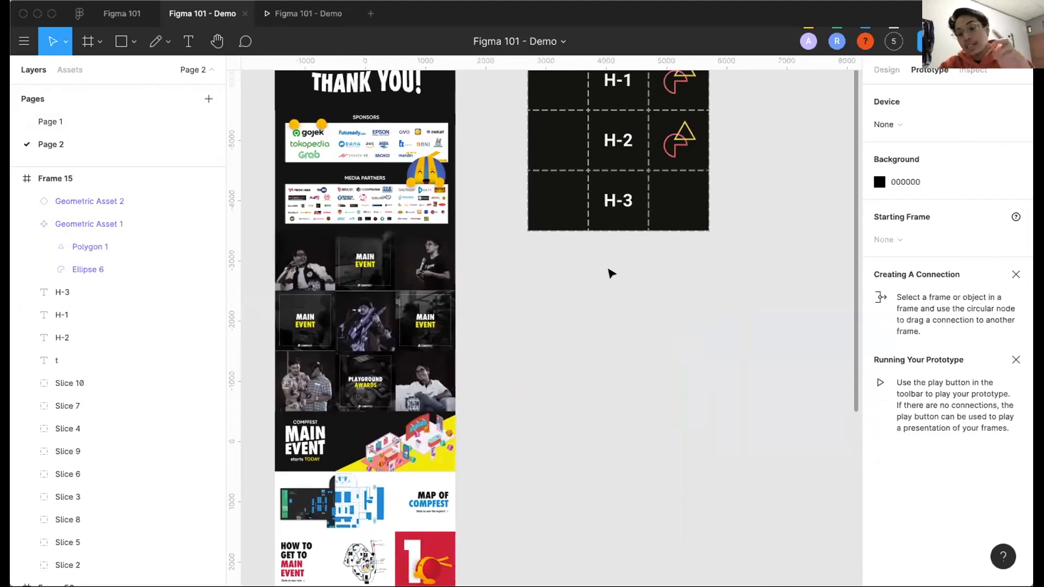
{"action": "scroll", "coordinate": [611, 261], "scroll_direction": "up", "scroll_amount": 1}
{"action": "scroll", "coordinate": [611, 260], "scroll_direction": "right", "scroll_amount": 1}
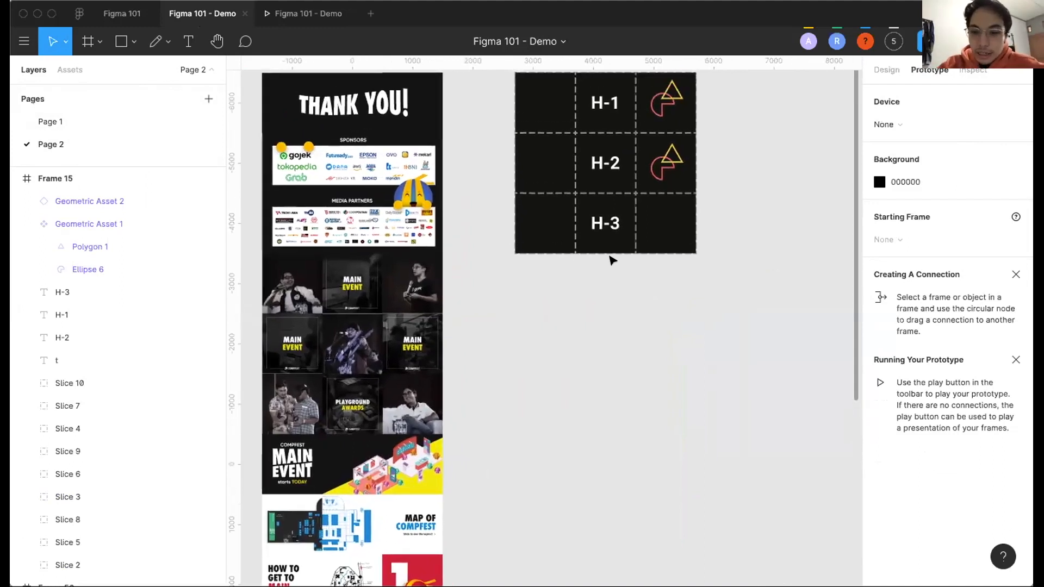
{"action": "scroll", "coordinate": [613, 158], "scroll_direction": "up", "scroll_amount": 1}
{"action": "scroll", "coordinate": [613, 158], "scroll_direction": "right", "scroll_amount": 1}
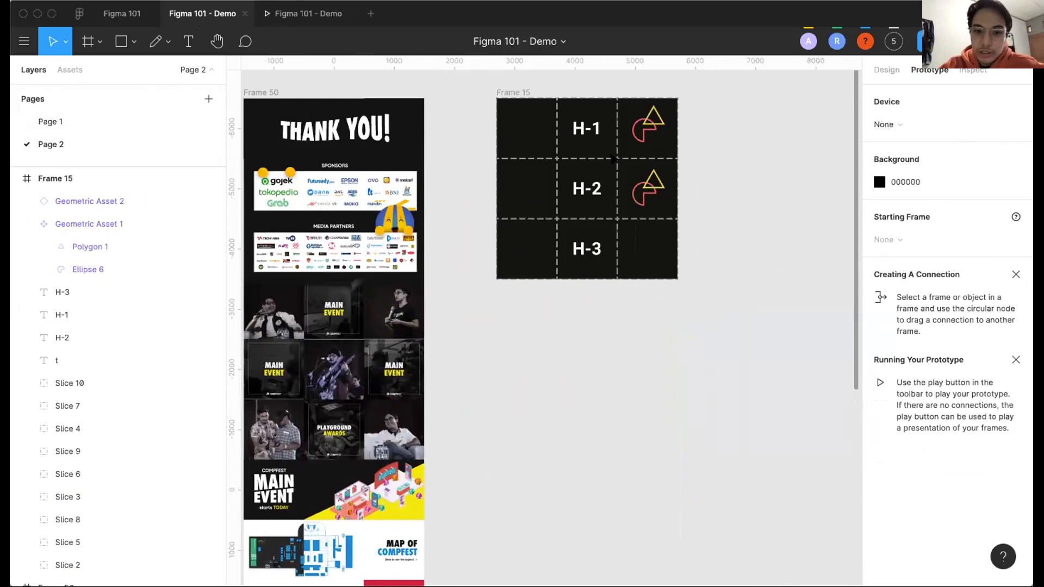
{"action": "scroll", "coordinate": [612, 159], "scroll_direction": "up", "scroll_amount": 5}
{"action": "scroll", "coordinate": [530, 154], "scroll_direction": "down", "scroll_amount": 3}
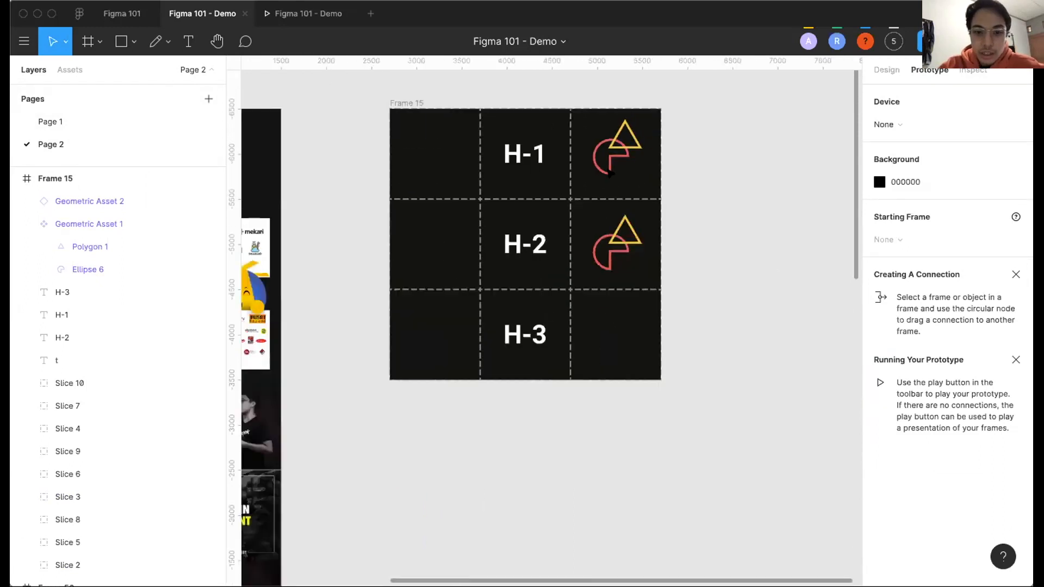
{"action": "scroll", "coordinate": [530, 154], "scroll_direction": "up", "scroll_amount": 3}
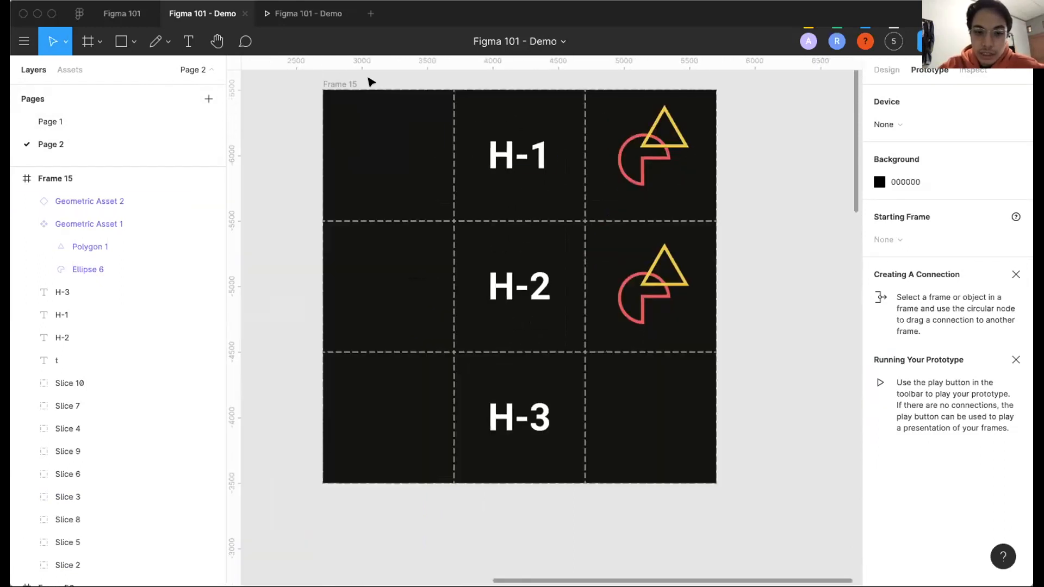
Draw a new frame just below Frame 15 and set its size to 3000 by 3000.
{"action": "scroll", "coordinate": [391, 429], "scroll_direction": "down", "scroll_amount": 5}
{"action": "scroll", "coordinate": [366, 303], "scroll_direction": "down", "scroll_amount": 3}
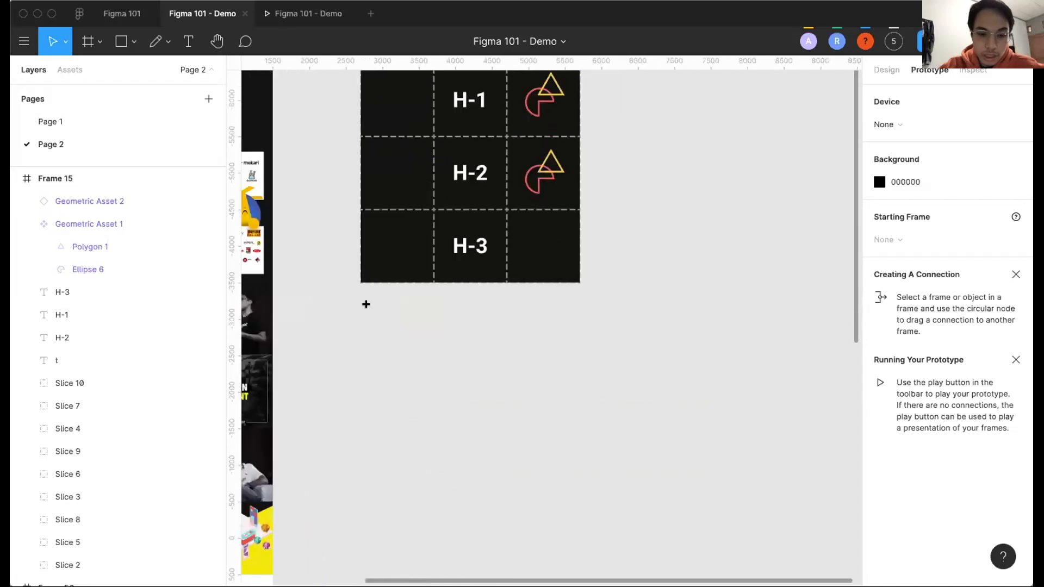
{"action": "key", "text": "f"}
{"action": "left_click_drag", "start_coordinate": [360, 308], "coordinate": [573, 520]}
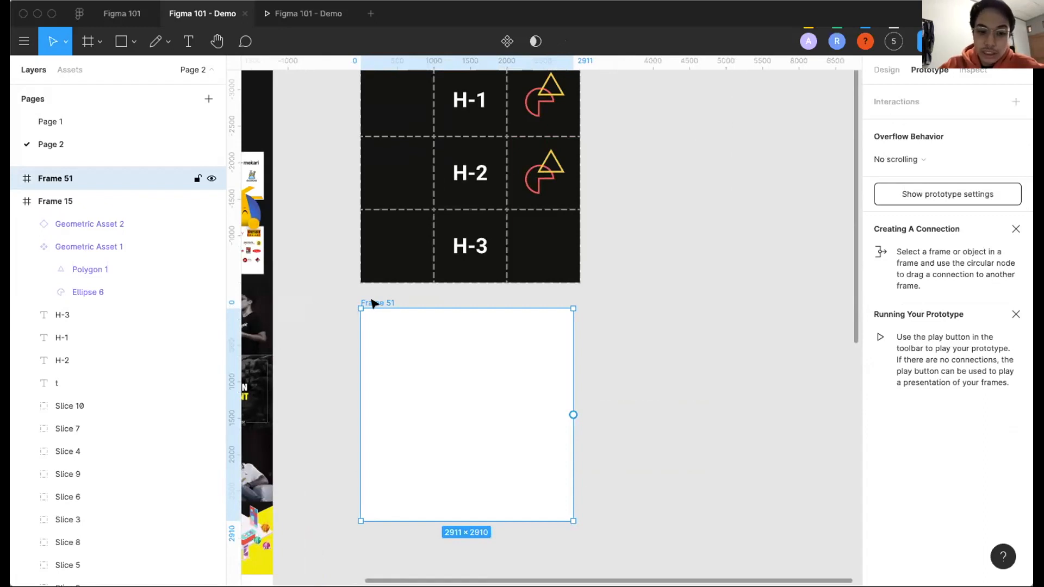
{"action": "left_click", "coordinate": [886, 70]}
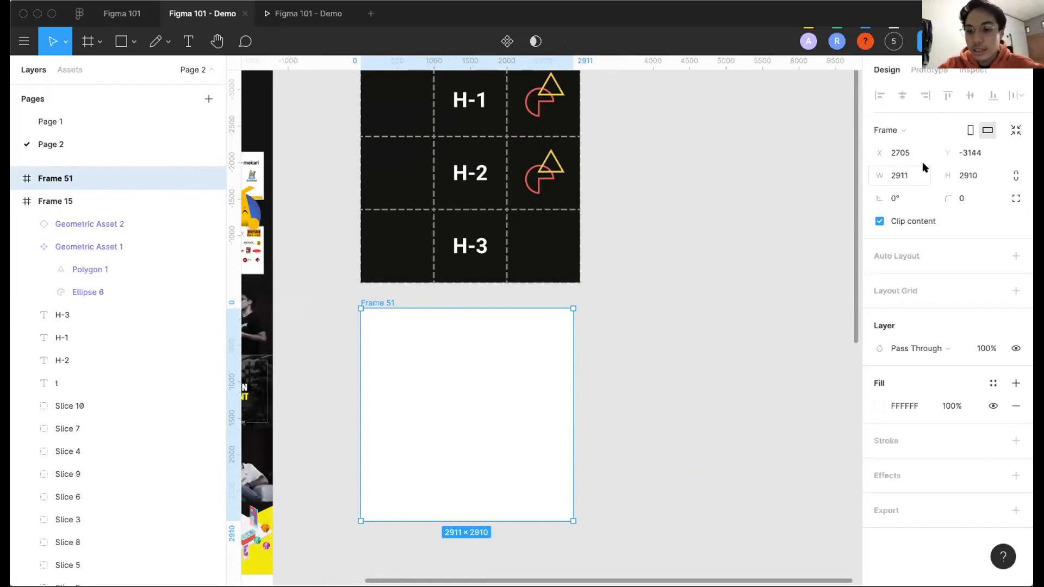
{"action": "left_click", "coordinate": [913, 174]}
{"action": "type", "text": "300"}
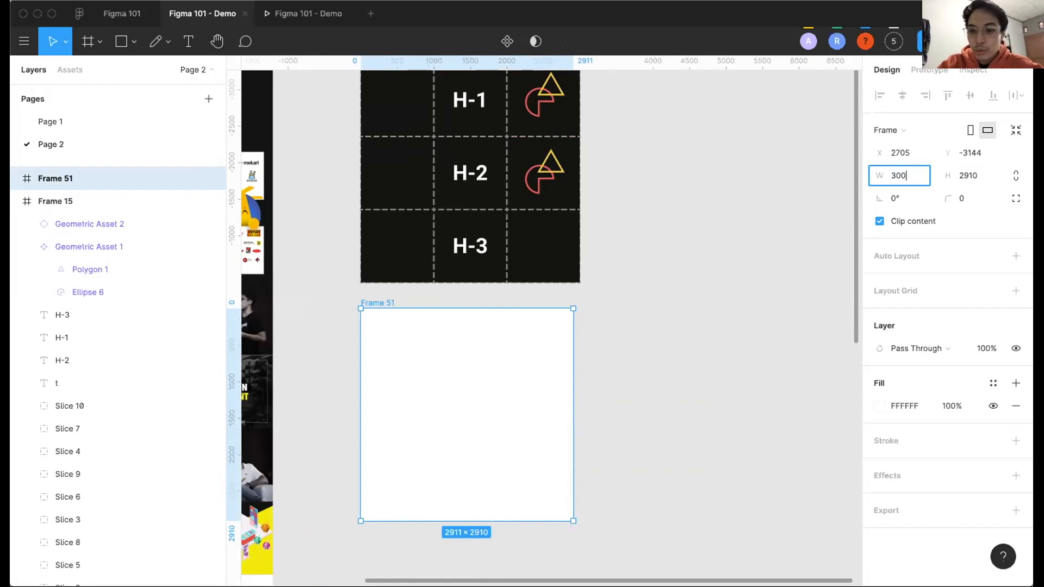
{"action": "key", "text": "Tab"}
{"action": "type", "text": "30"}
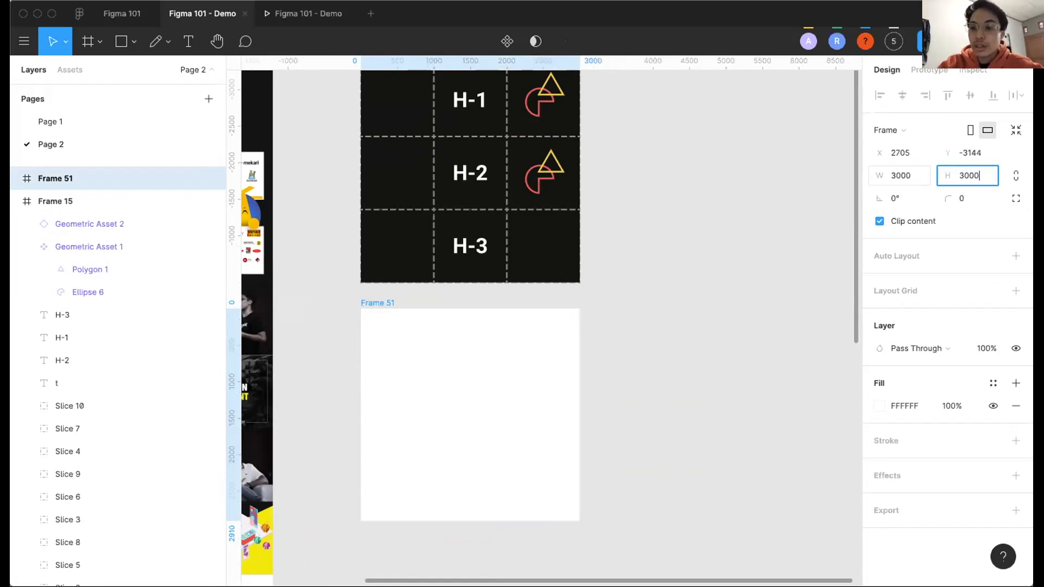
{"action": "key", "text": "Return"}
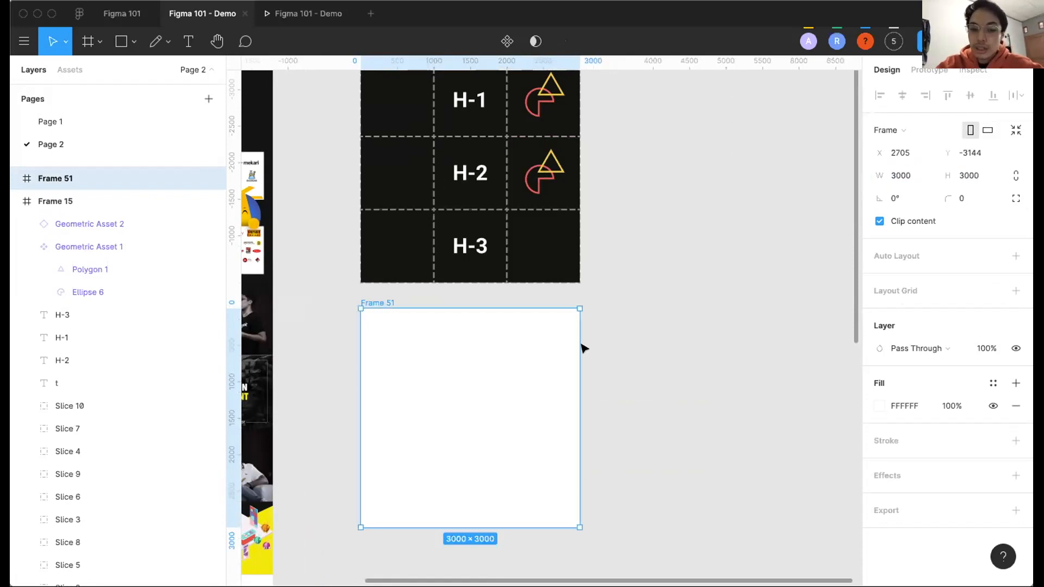
Change the new frame's solid fill from white to a very dark red and deselect the frame.
{"action": "left_click", "coordinate": [879, 403]}
{"action": "left_click", "coordinate": [879, 403]}
{"action": "left_click", "coordinate": [878, 403]}
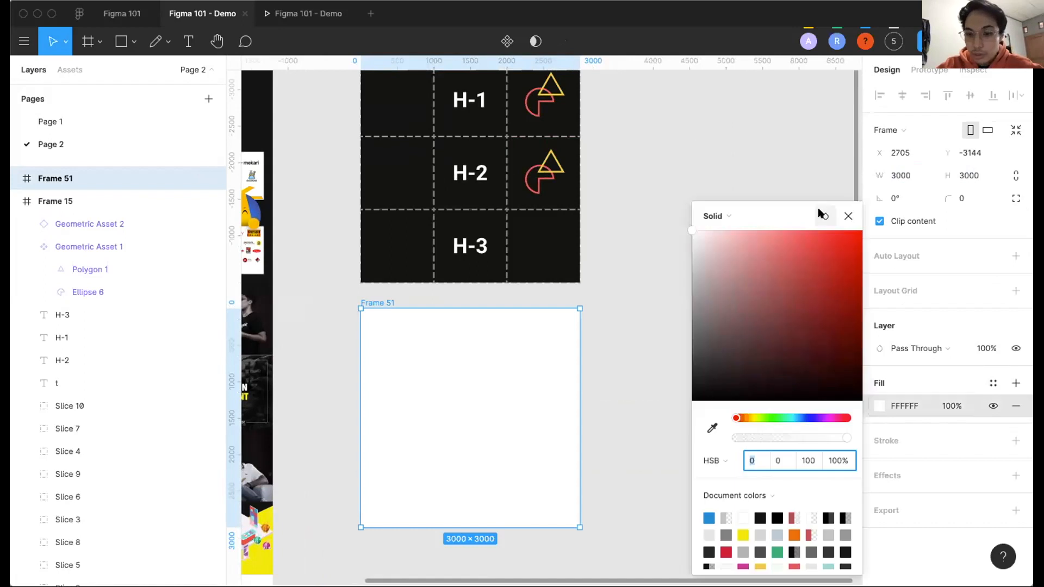
{"action": "left_click_drag", "start_coordinate": [806, 317], "coordinate": [864, 377]}
{"action": "left_click", "coordinate": [266, 402]}
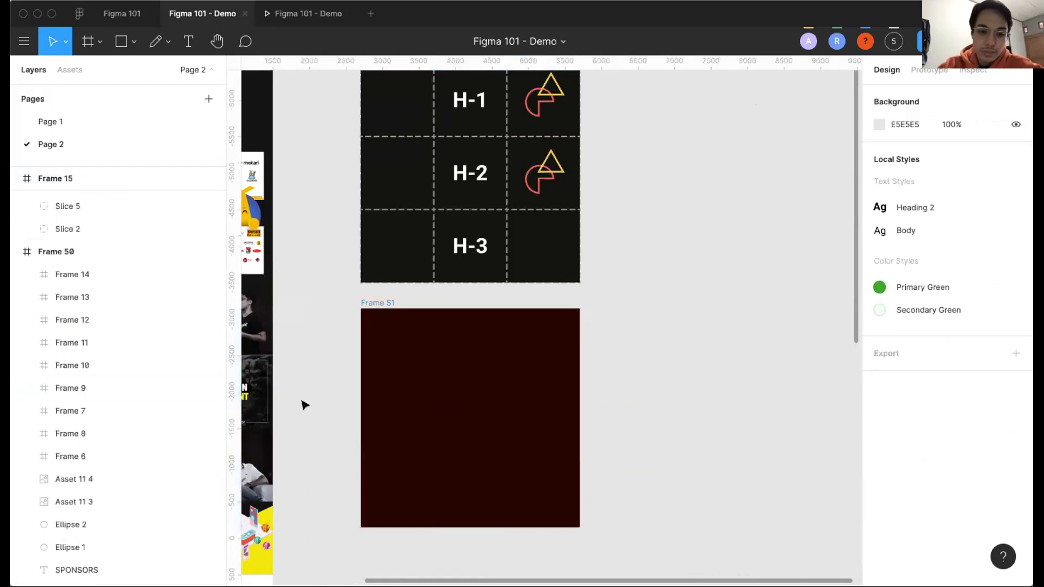
{"action": "left_click", "coordinate": [302, 402]}
Draw a slice of about 1045 by 970 from the top-left corner of Frame 51.
{"action": "scroll", "coordinate": [302, 398], "scroll_direction": "down", "scroll_amount": 2}
{"action": "scroll", "coordinate": [302, 398], "scroll_direction": "right", "scroll_amount": 1}
{"action": "scroll", "coordinate": [303, 396], "scroll_direction": "up", "scroll_amount": 2}
{"action": "scroll", "coordinate": [303, 396], "scroll_direction": "up", "scroll_amount": 2}
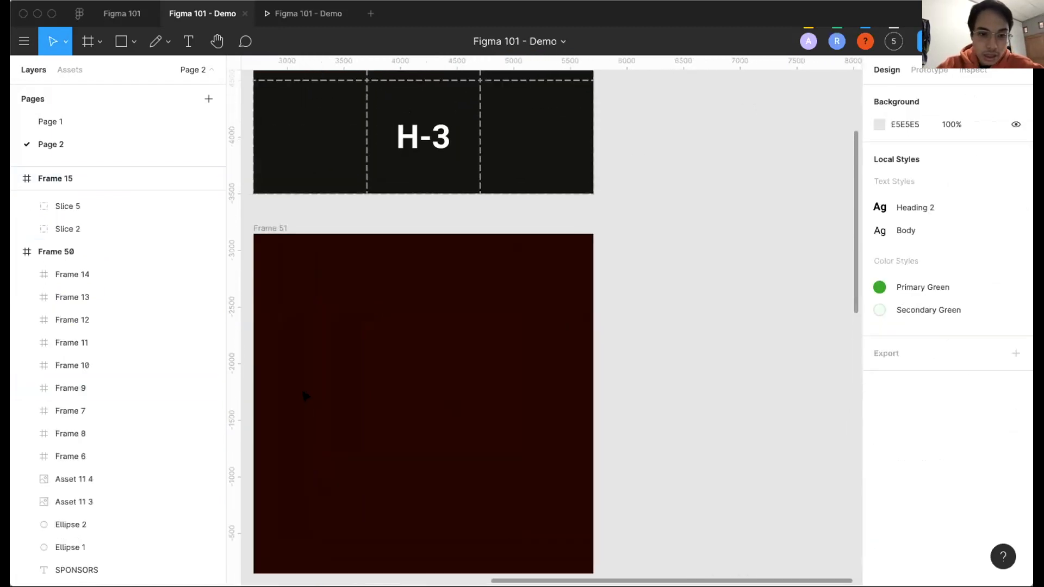
{"action": "left_click", "coordinate": [100, 42]}
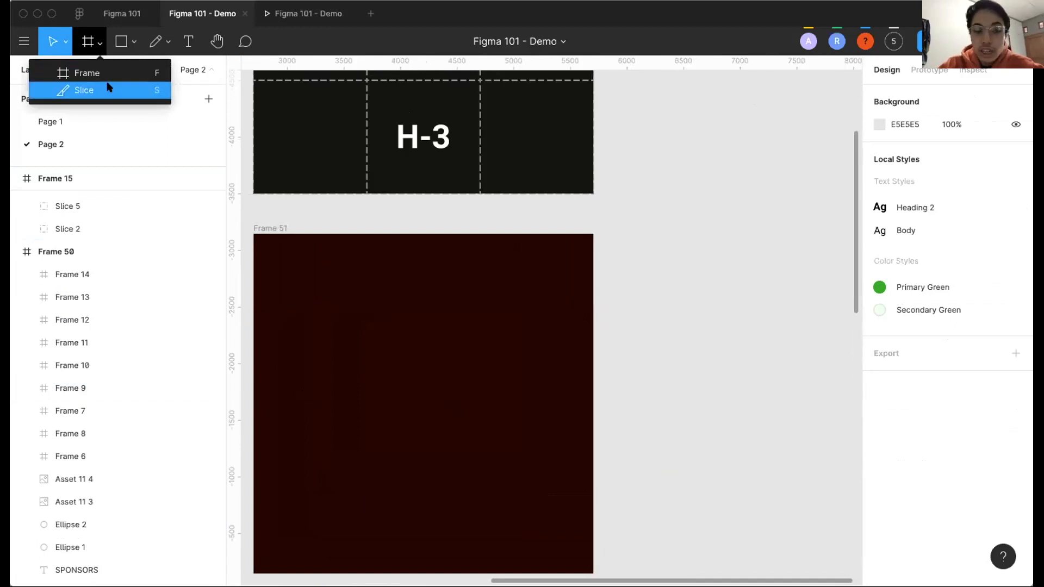
{"action": "left_click", "coordinate": [121, 92]}
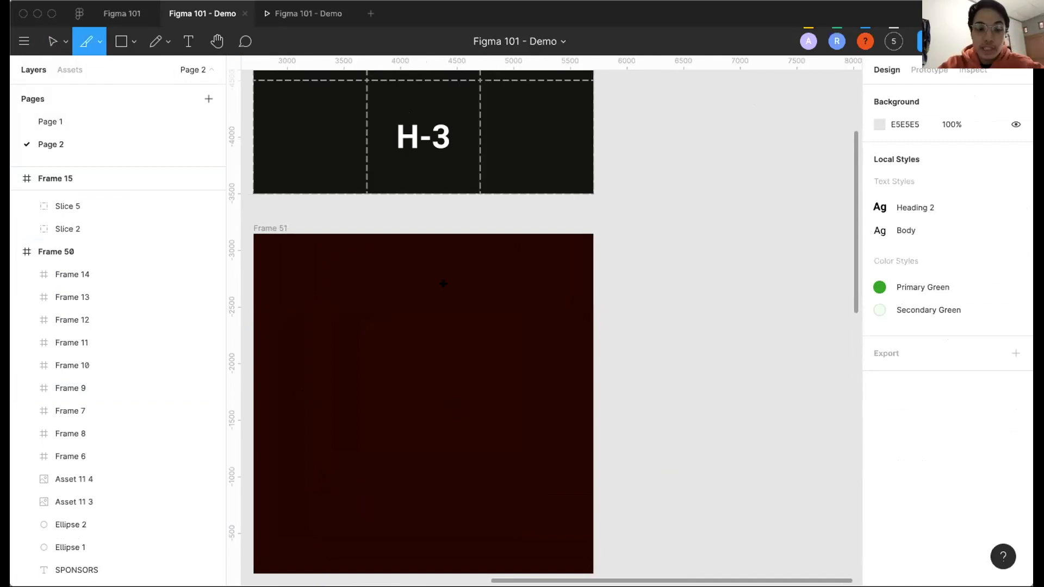
{"action": "scroll", "coordinate": [448, 287], "scroll_direction": "down", "scroll_amount": 3}
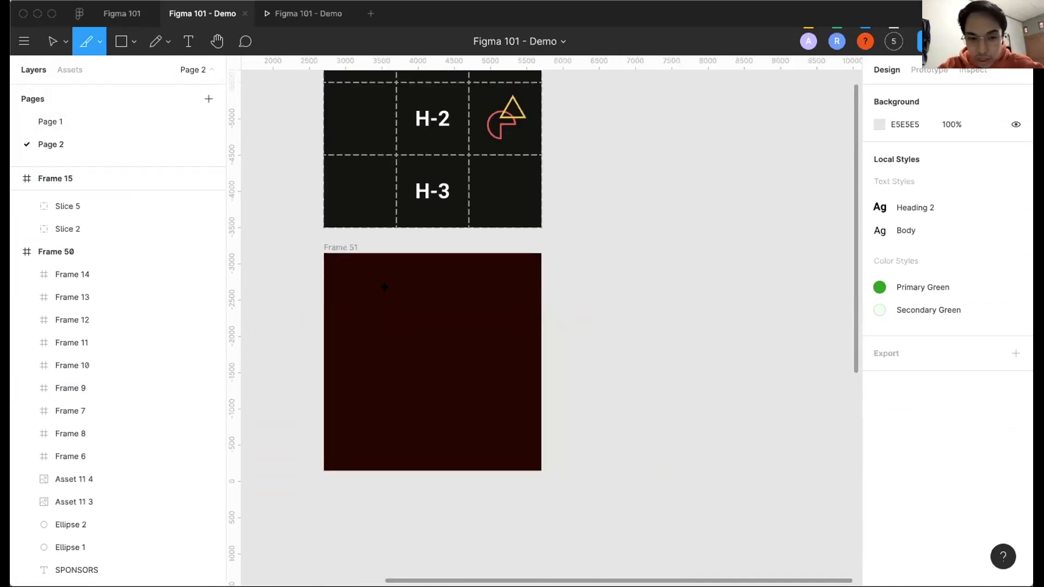
{"action": "scroll", "coordinate": [384, 286], "scroll_direction": "up", "scroll_amount": 3}
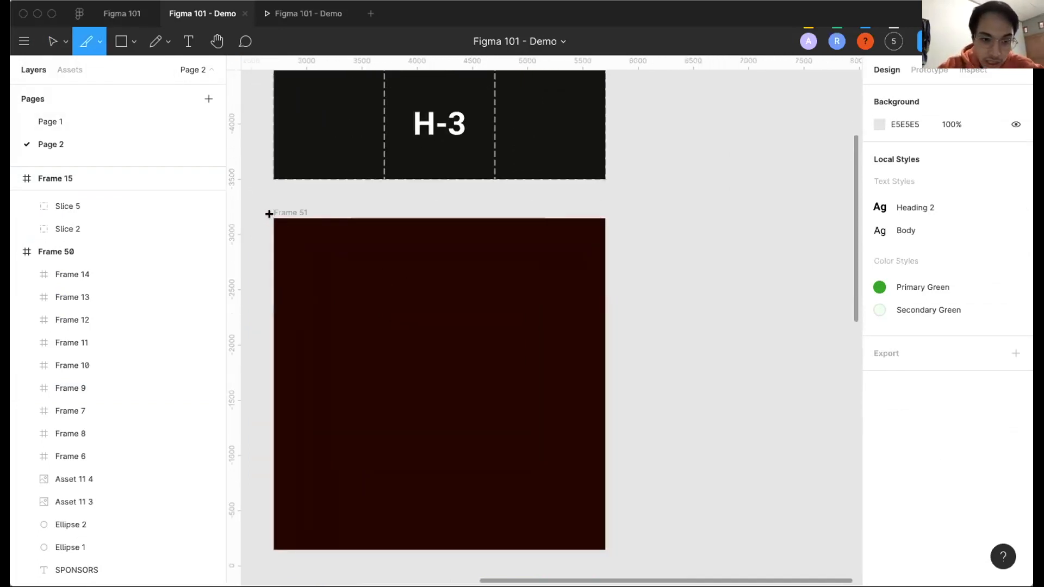
{"action": "left_click_drag", "start_coordinate": [274, 218], "coordinate": [389, 325]}
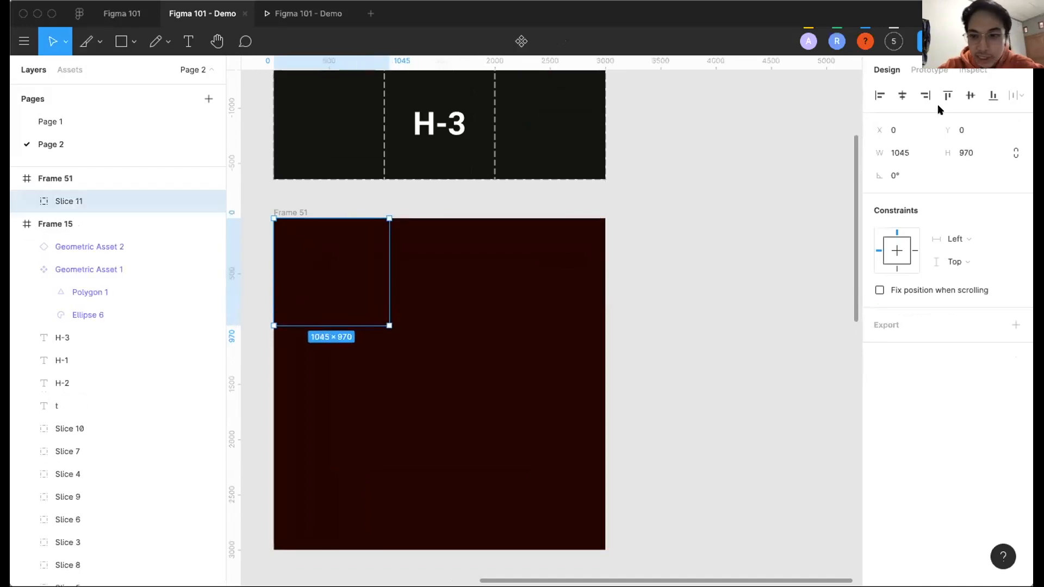
Set the slice's width and height to 1000 each and deselect it.
{"action": "left_click", "coordinate": [915, 153]}
{"action": "type", "text": "1"}
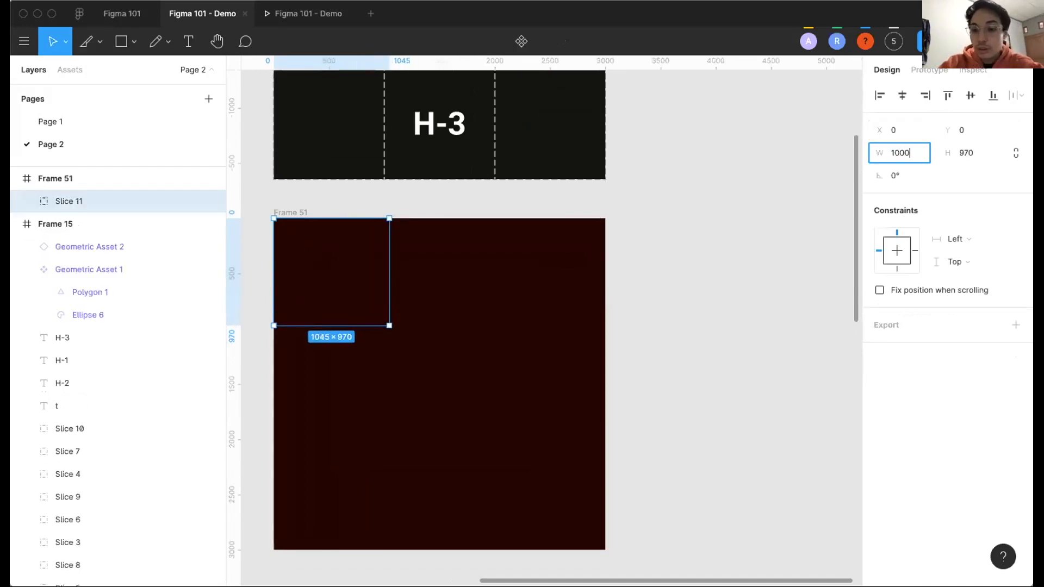
{"action": "key", "text": "Tab"}
{"action": "type", "text": "1"}
{"action": "key", "text": "Return"}
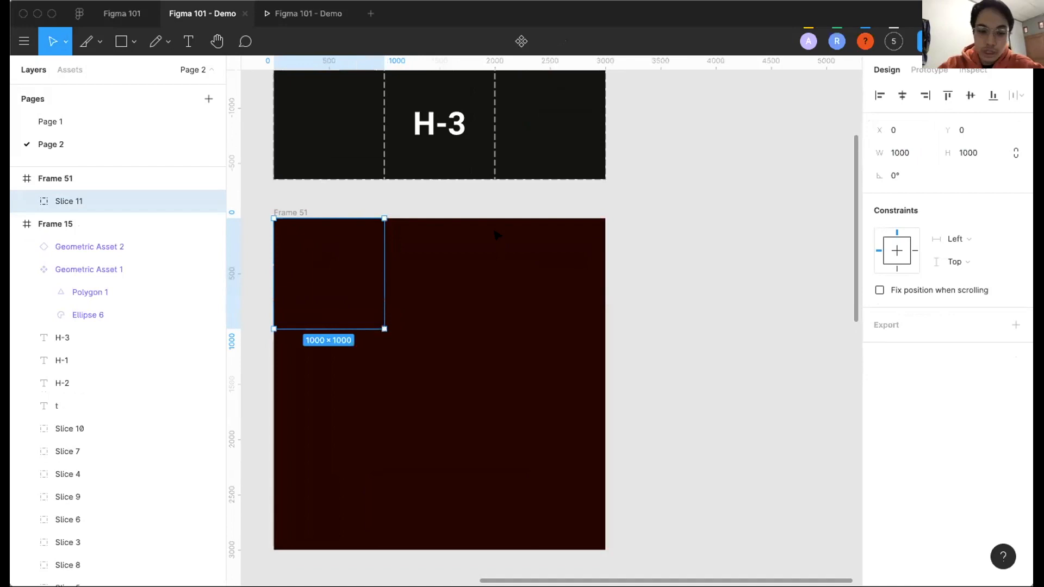
{"action": "key", "text": "Escape"}
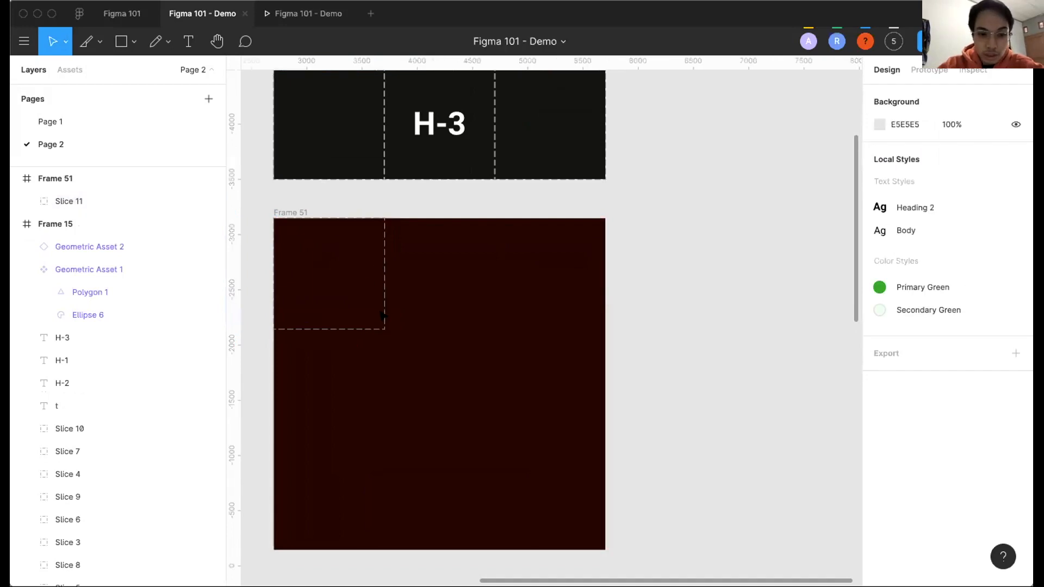
Duplicate the slice twice to the right to fill the top row of Frame 51, and select all three slices.
{"action": "left_click", "coordinate": [107, 201]}
{"action": "left_click_drag", "start_coordinate": [349, 272], "coordinate": [547, 273]}
{"action": "scroll", "coordinate": [451, 273], "scroll_direction": "right", "scroll_amount": 2}
{"action": "left_click", "coordinate": [170, 245], "text": "shift"}
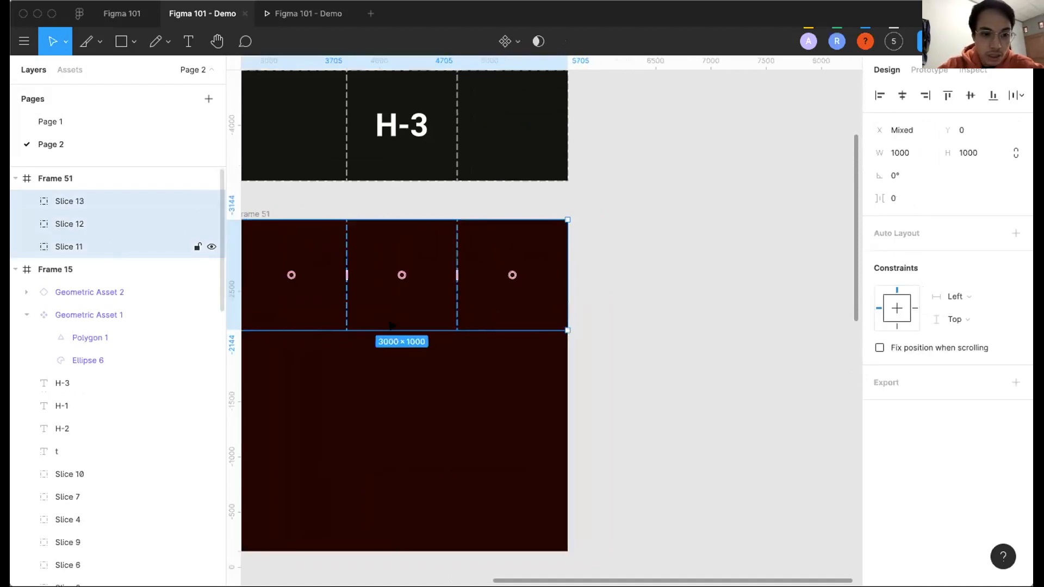
Duplicate the row of three slices downward twice to cover Frame 51 with a three-by-three slice grid.
{"action": "scroll", "coordinate": [390, 324], "scroll_direction": "down", "scroll_amount": 2}
{"action": "left_click_drag", "start_coordinate": [389, 258], "coordinate": [382, 477]}
{"action": "left_click", "coordinate": [417, 550]}
{"action": "scroll", "coordinate": [368, 227], "scroll_direction": "down", "scroll_amount": 1}
{"action": "scroll", "coordinate": [380, 231], "scroll_direction": "left", "scroll_amount": 1}
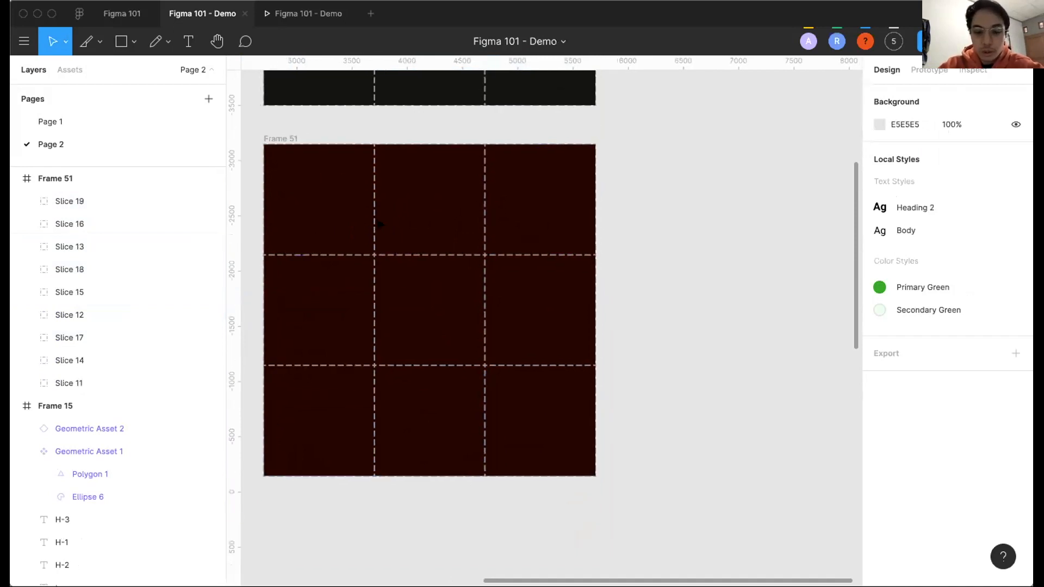
Add the text "H-1" in the top-middle cell of Frame 51 and make its fill white (FFFFFF).
{"action": "scroll", "coordinate": [409, 230], "scroll_direction": "up", "scroll_amount": 5}
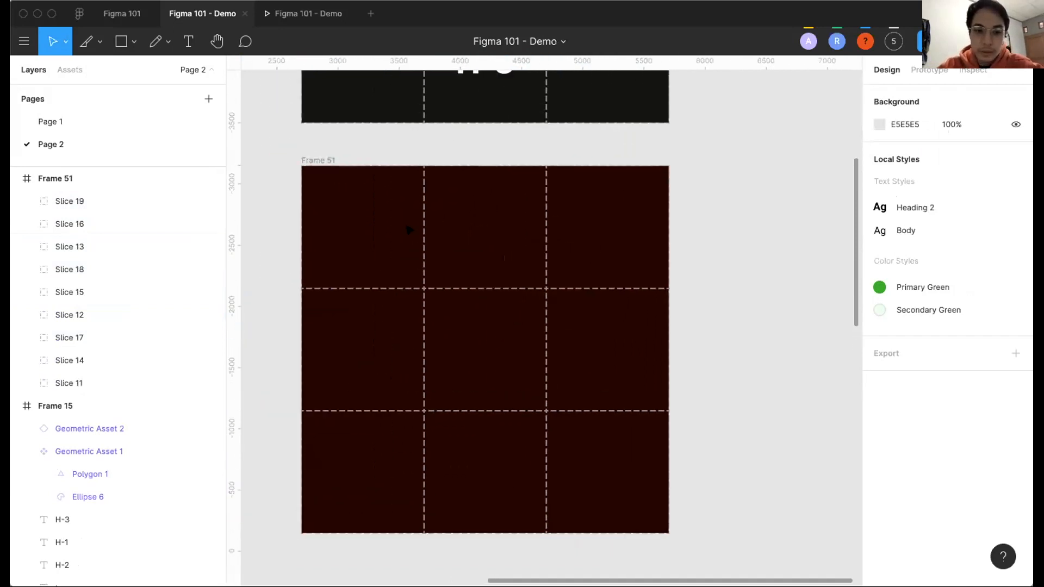
{"action": "scroll", "coordinate": [428, 262], "scroll_direction": "down", "scroll_amount": 5}
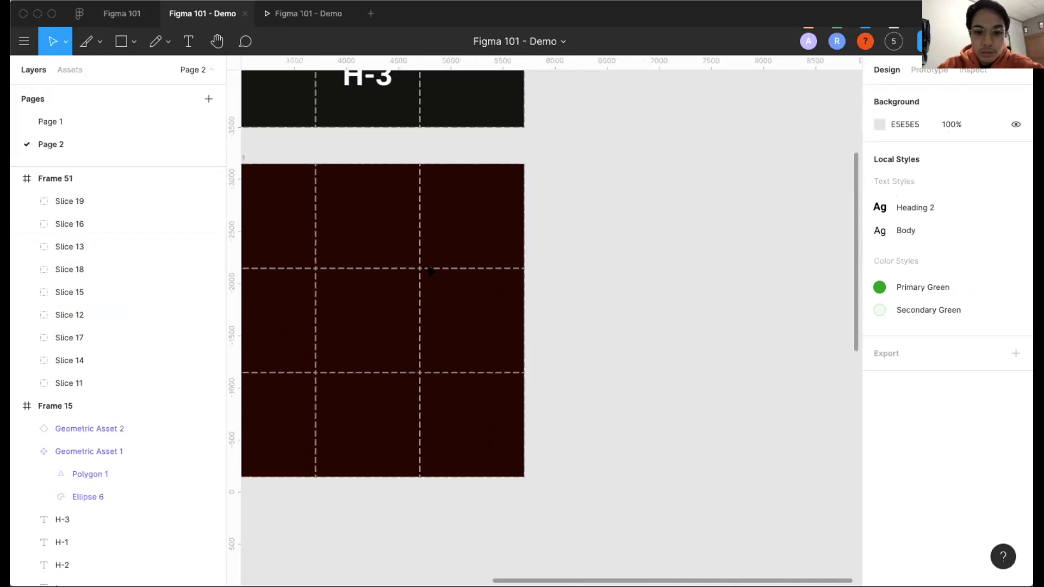
{"action": "scroll", "coordinate": [430, 270], "scroll_direction": "up", "scroll_amount": 2}
{"action": "key", "text": "t"}
{"action": "left_click", "coordinate": [428, 272]}
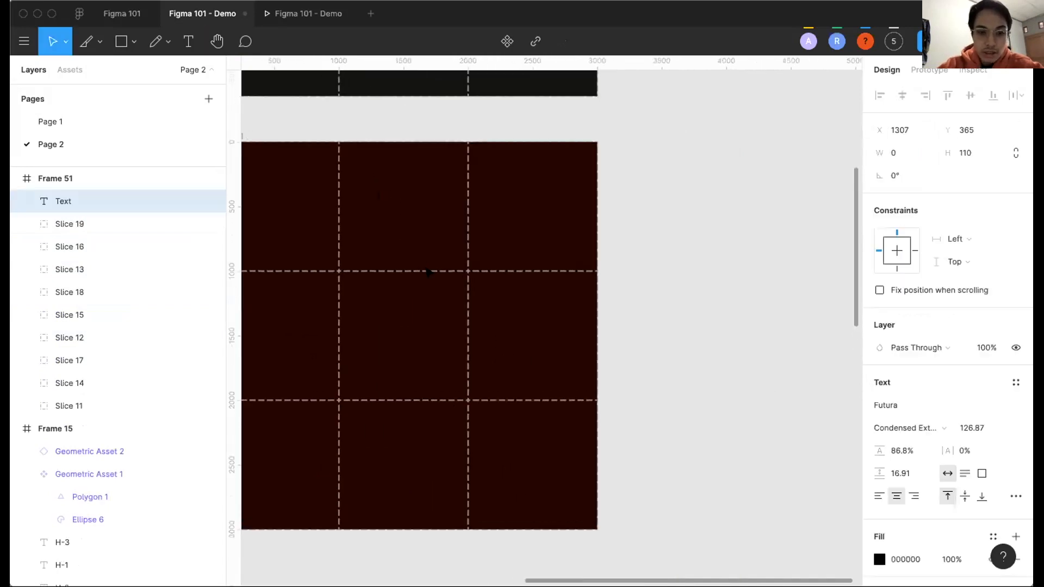
{"action": "type", "text": "H-1"}
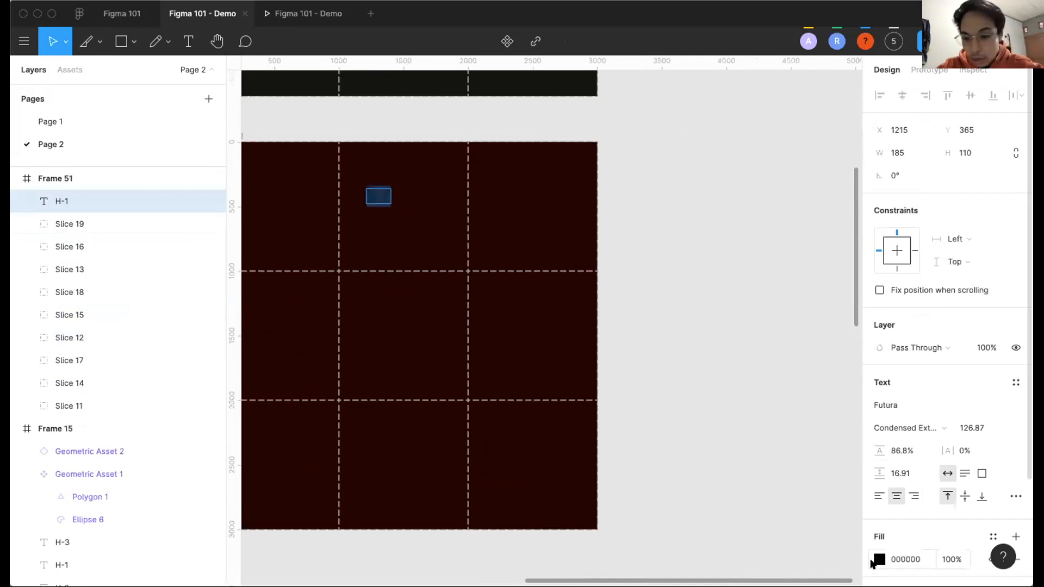
{"action": "left_click", "coordinate": [879, 559]}
{"action": "left_click", "coordinate": [797, 328]}
{"action": "left_click_drag", "start_coordinate": [752, 266], "coordinate": [606, 169]}
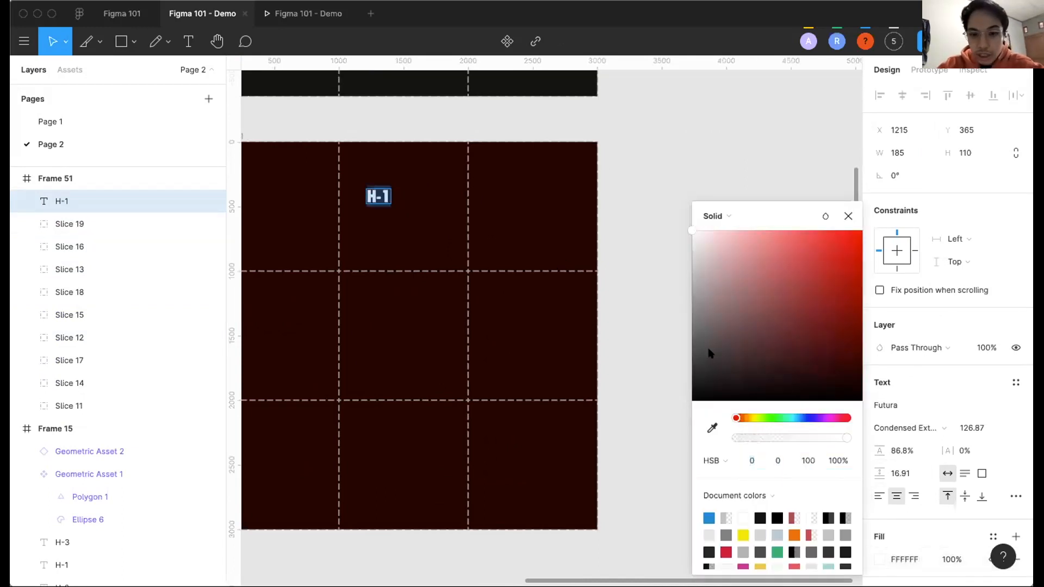
Set the H-1 text to the Roboto font at size 128.
{"action": "left_click", "coordinate": [977, 405]}
{"action": "type", "text": "ro"}
{"action": "key", "text": "Return"}
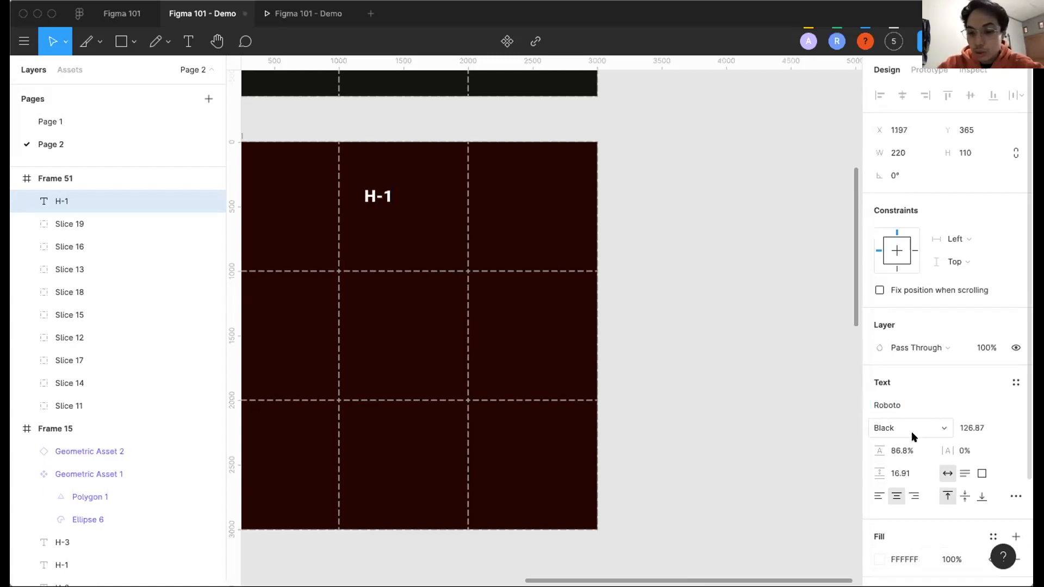
{"action": "left_click", "coordinate": [982, 429]}
{"action": "type", "text": "128"}
{"action": "key", "text": "Return"}
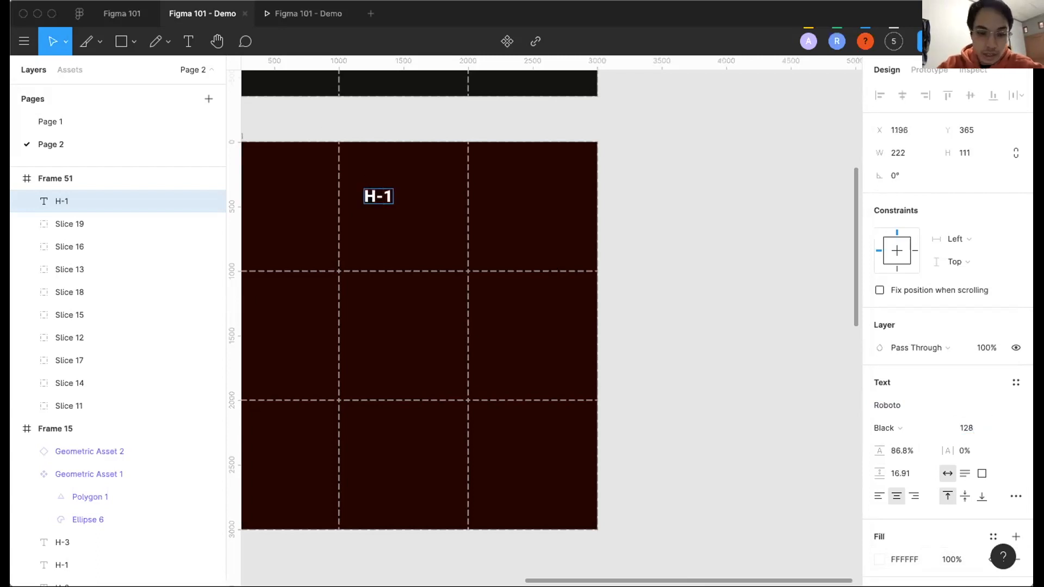
Set the H-1 text to size 300 and fit its box to about 695 by 223 in the top-middle cell.
{"action": "key", "text": "Escape"}
{"action": "left_click_drag", "start_coordinate": [393, 200], "coordinate": [417, 217]}
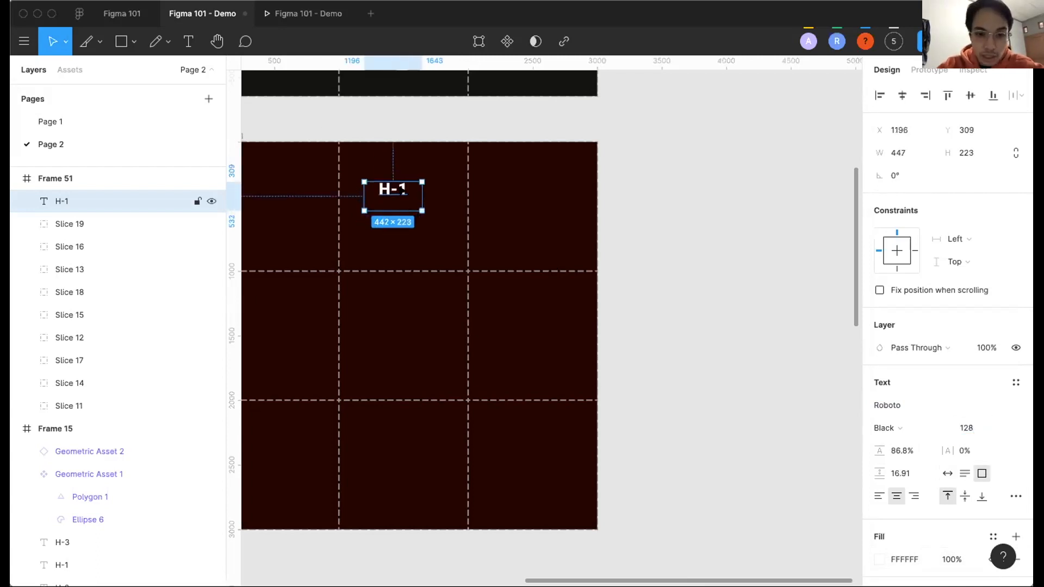
{"action": "double_click", "coordinate": [403, 191]}
{"action": "left_click", "coordinate": [971, 428]}
{"action": "type", "text": "3"}
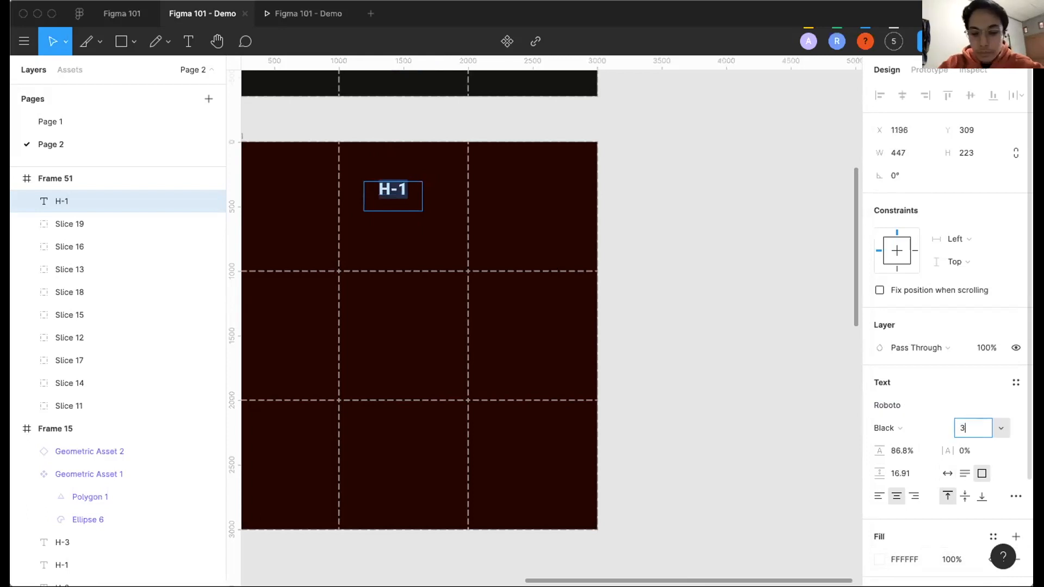
{"action": "type", "text": "00"}
{"action": "key", "text": "Return"}
{"action": "key", "text": "Escape"}
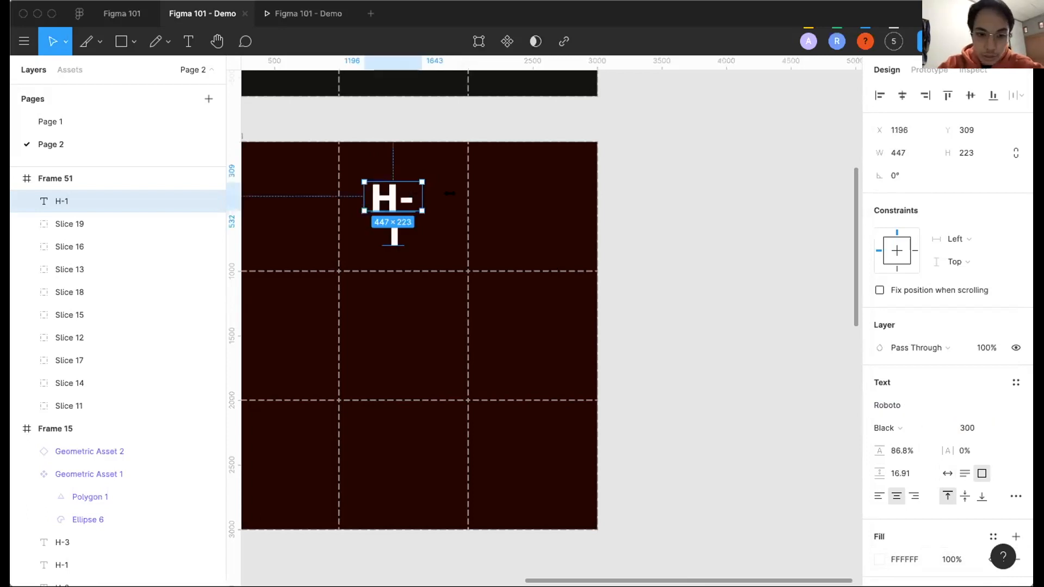
{"action": "mouse_move", "coordinate": [422, 194]}
{"action": "left_mouse_down"}
{"action": "mouse_move", "coordinate": [454, 194]}
{"action": "mouse_move", "coordinate": [416, 203]}
{"action": "mouse_move", "coordinate": [416, 213]}
{"action": "left_mouse_up"}
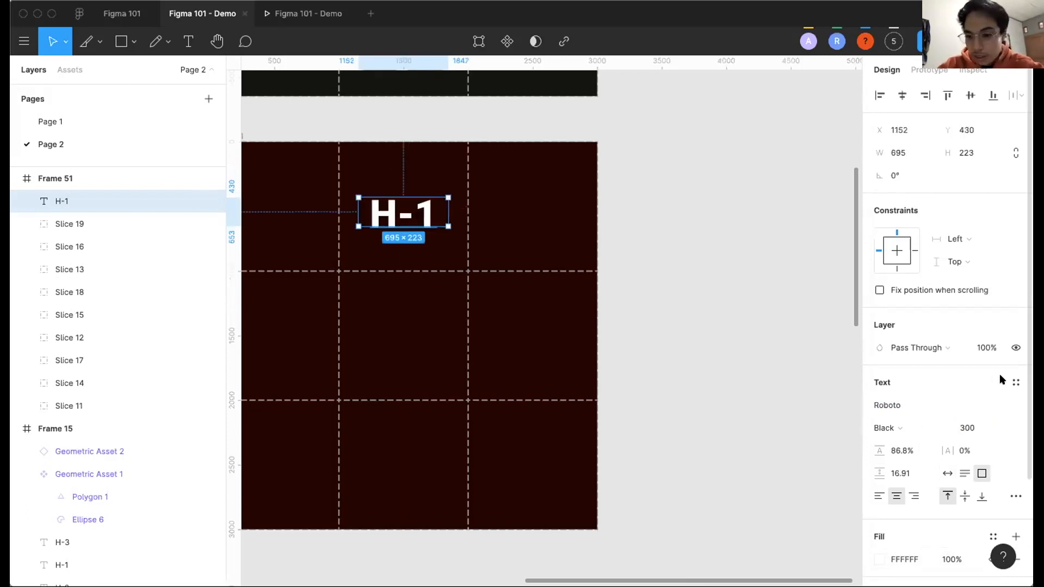
Save the H-1 formatting as a new text style named "Heading 1".
{"action": "left_click", "coordinate": [1014, 382]}
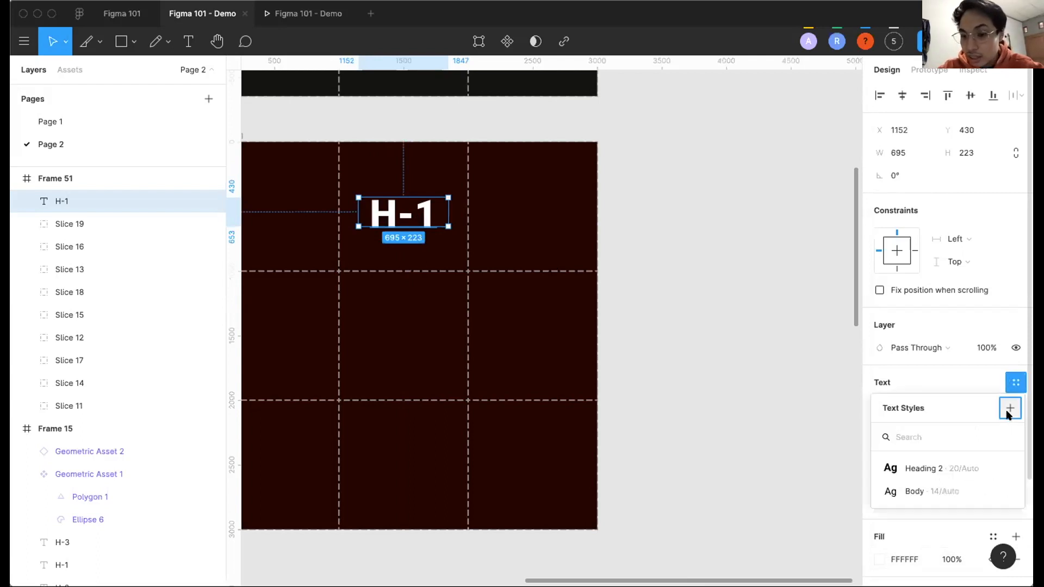
{"action": "left_click", "coordinate": [1009, 409]}
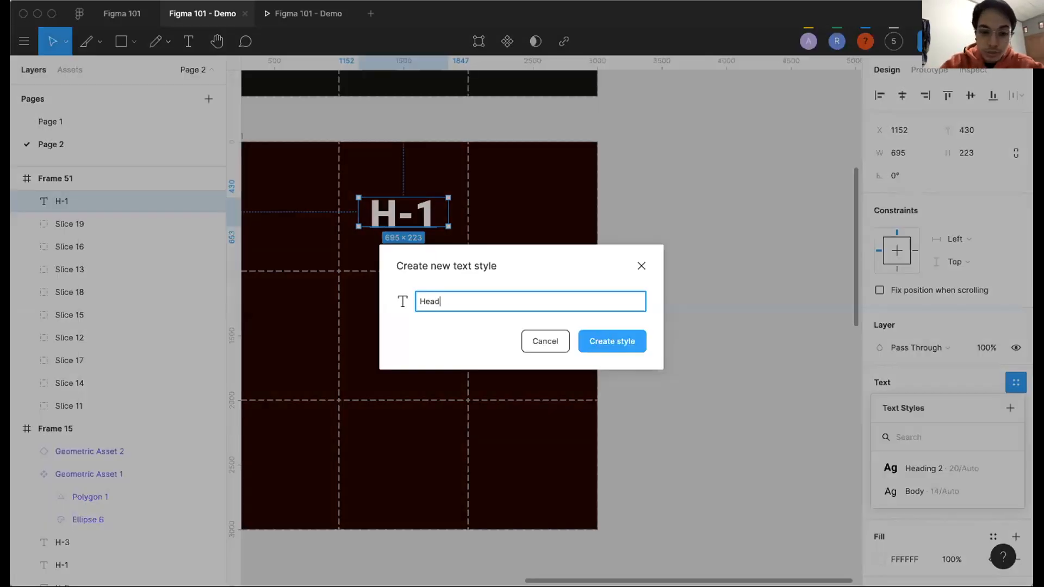
{"action": "type", "text": "Heading 1"}
{"action": "key", "text": "Return"}
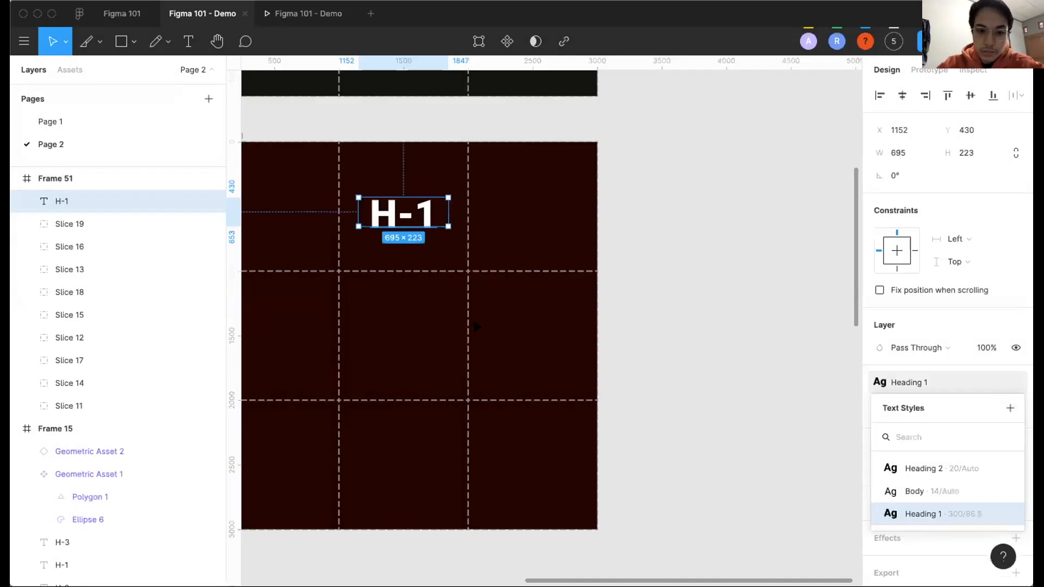
Duplicate the H-1 text into the center cell of Frame 51 and change the copy to "H-2".
{"action": "left_click_drag", "start_coordinate": [405, 214], "coordinate": [405, 338]}
{"action": "double_click", "coordinate": [405, 337]}
{"action": "key", "text": "BackSpace"}
{"action": "type", "text": "2"}
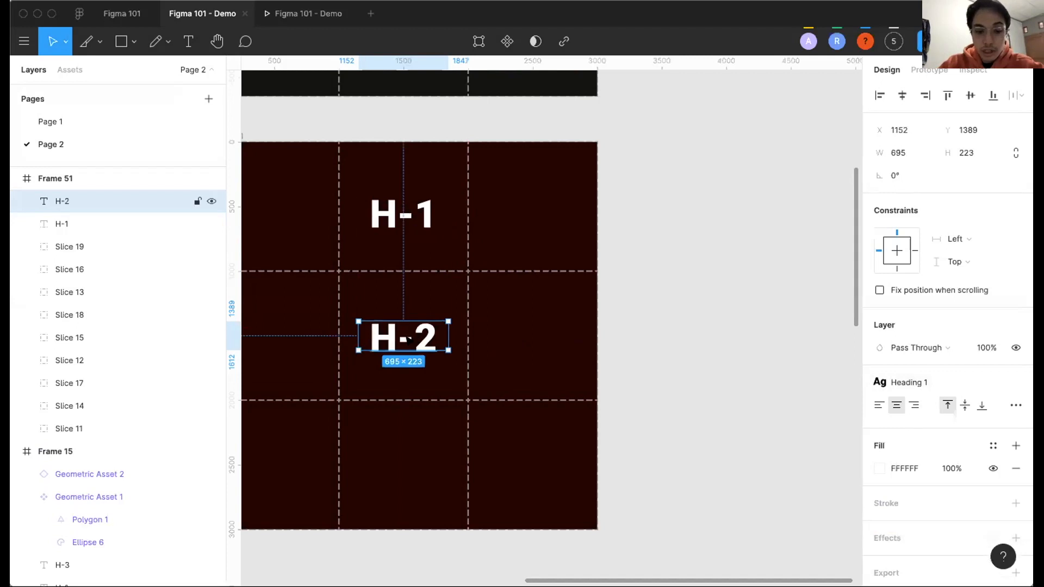
Duplicate the H-2 text into the bottom-middle cell and change the copy to "H-3".
{"action": "key", "text": "super+d"}
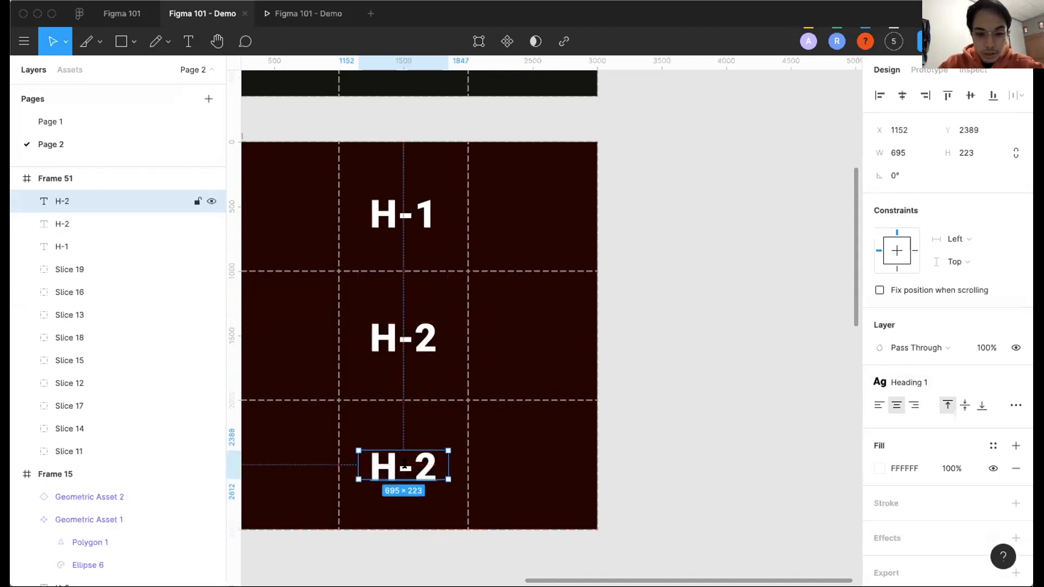
{"action": "double_click", "coordinate": [435, 466]}
{"action": "key", "text": "BackSpace"}
{"action": "type", "text": "3"}
{"action": "left_click", "coordinate": [519, 497]}
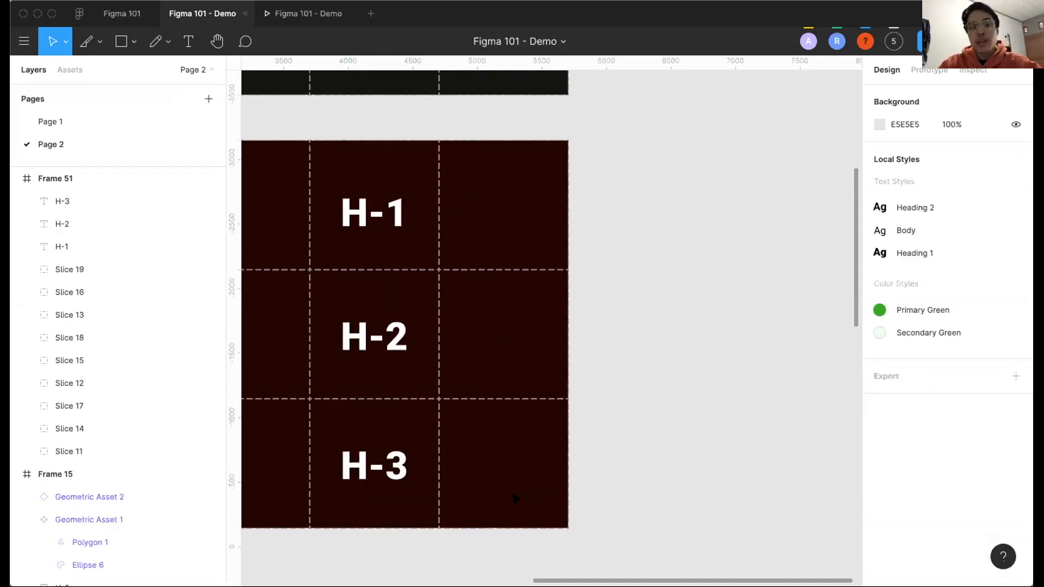
Draw a circle about 440 by 440 in the top-right cell of Frame 51 and fill it with red (C91F1F).
{"action": "scroll", "coordinate": [495, 344], "scroll_direction": "right", "scroll_amount": 2}
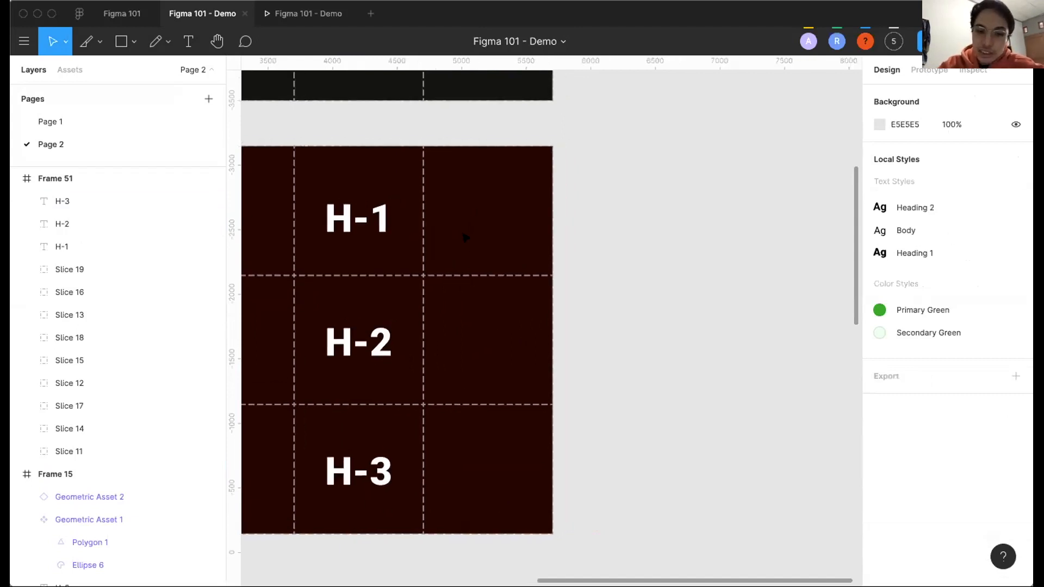
{"action": "key", "text": "o"}
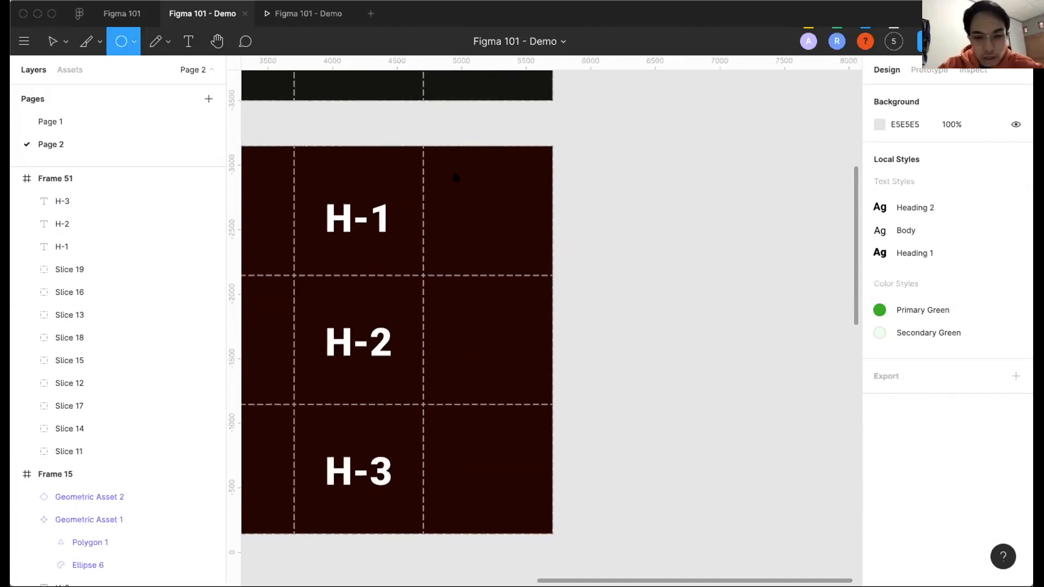
{"action": "left_click_drag", "start_coordinate": [456, 177], "coordinate": [512, 233]}
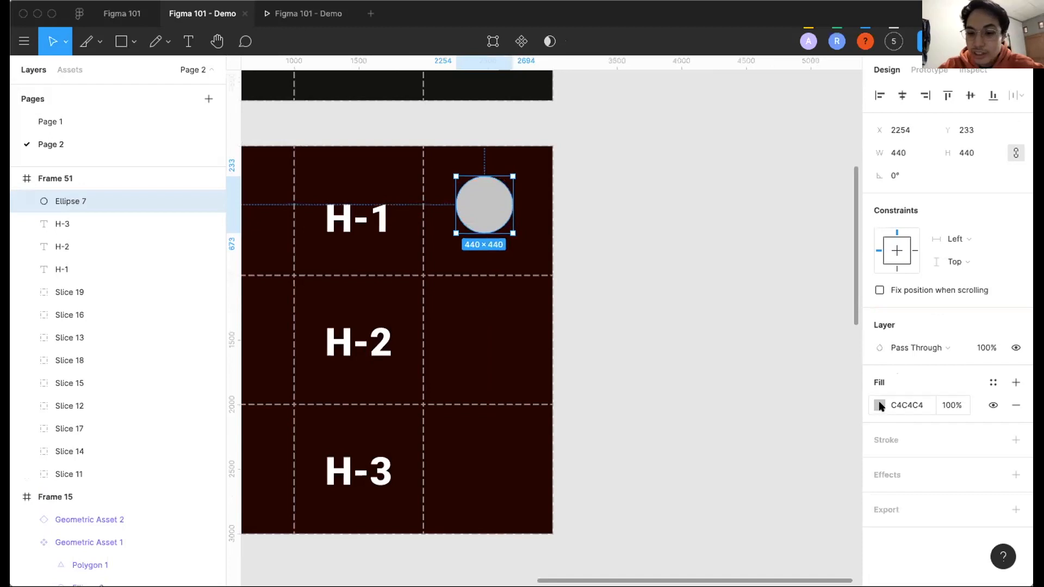
{"action": "left_click", "coordinate": [878, 405]}
{"action": "left_click", "coordinate": [836, 266]}
{"action": "left_click_drag", "start_coordinate": [471, 216], "coordinate": [496, 180]}
{"action": "scroll", "coordinate": [496, 181], "scroll_direction": "left", "scroll_amount": 1}
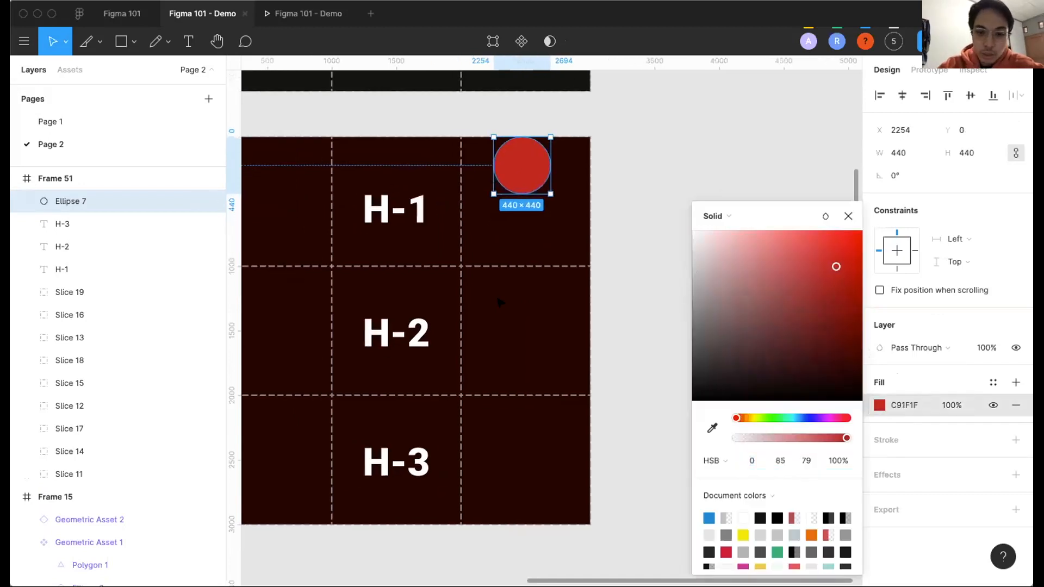
{"action": "left_click", "coordinate": [499, 302]}
Draw a triangle about 484 by 484 in the middle-right cell, fill it with purple (5F3FDC), and position it beneath the circle.
{"action": "left_click", "coordinate": [134, 45]}
{"action": "left_click", "coordinate": [142, 141]}
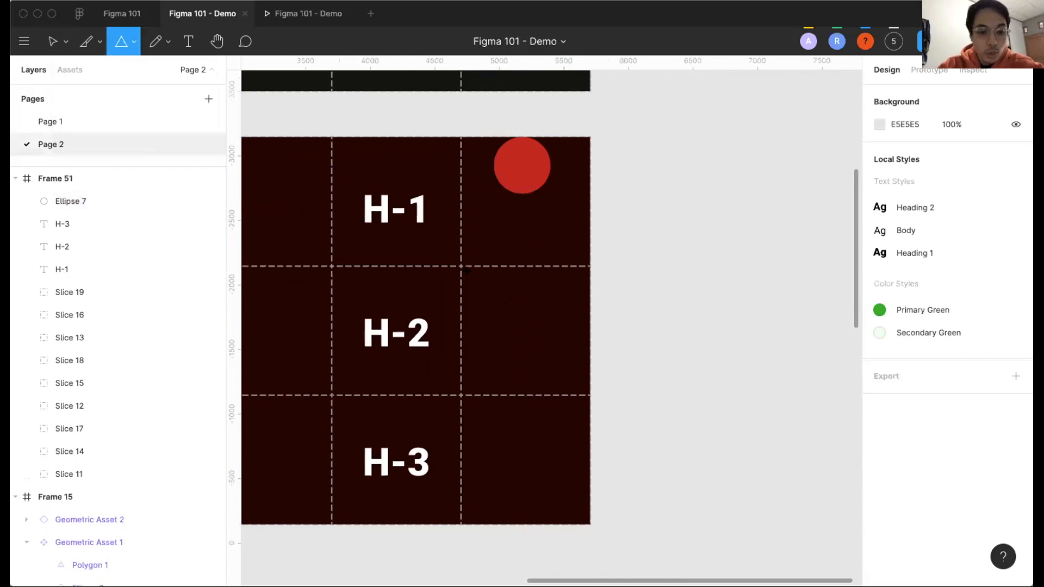
{"action": "left_click_drag", "start_coordinate": [548, 350], "coordinate": [487, 286]}
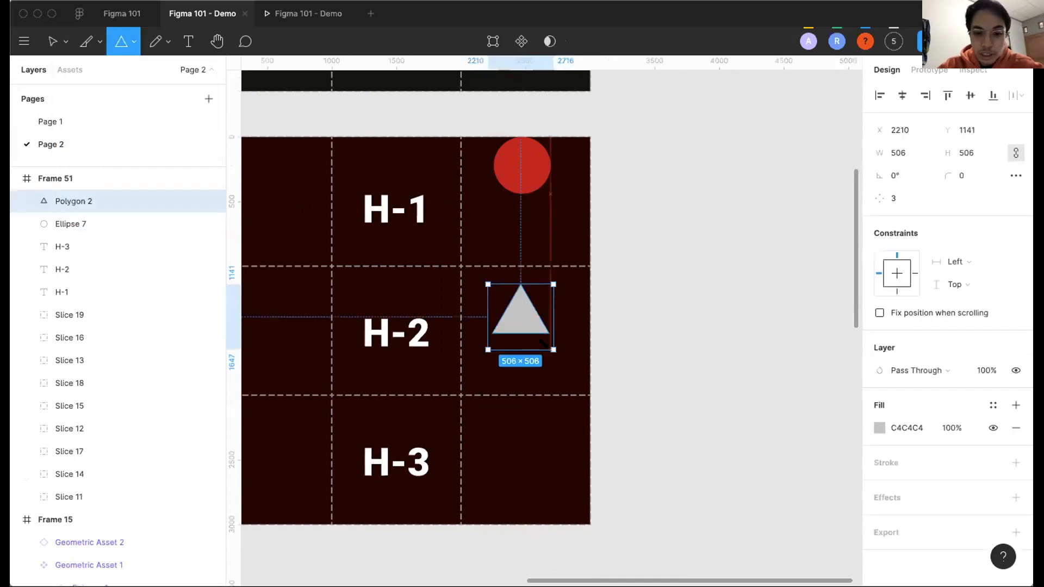
{"action": "left_click", "coordinate": [879, 426]}
{"action": "left_click", "coordinate": [846, 296]}
{"action": "left_click", "coordinate": [841, 304]}
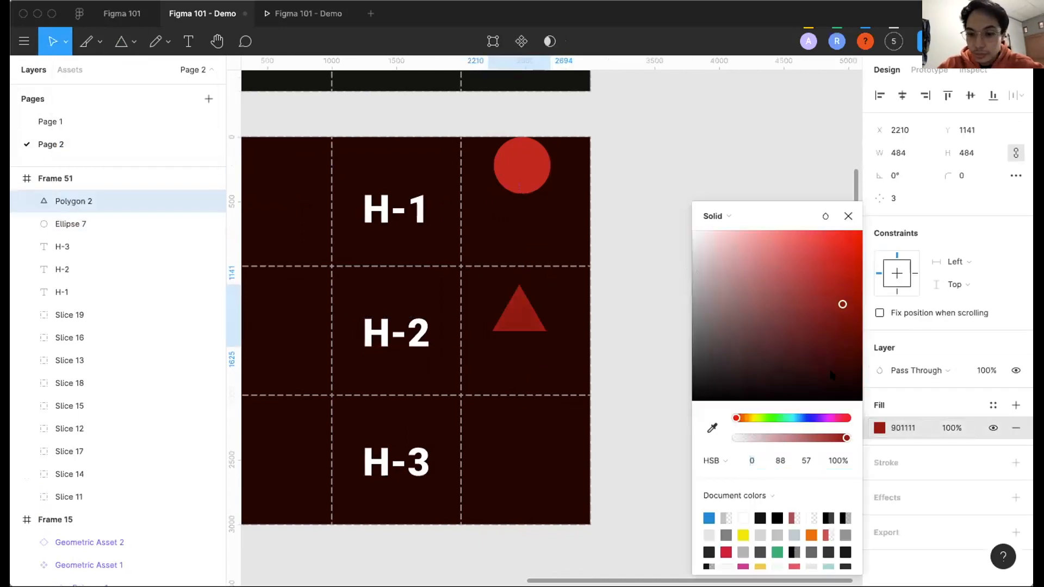
{"action": "left_click", "coordinate": [810, 417]}
{"action": "left_click", "coordinate": [813, 254]}
{"action": "left_click_drag", "start_coordinate": [489, 333], "coordinate": [495, 363]}
Move the red circle down toward the middle of its cell and turn it into a component.
{"action": "left_click_drag", "start_coordinate": [508, 174], "coordinate": [508, 203]}
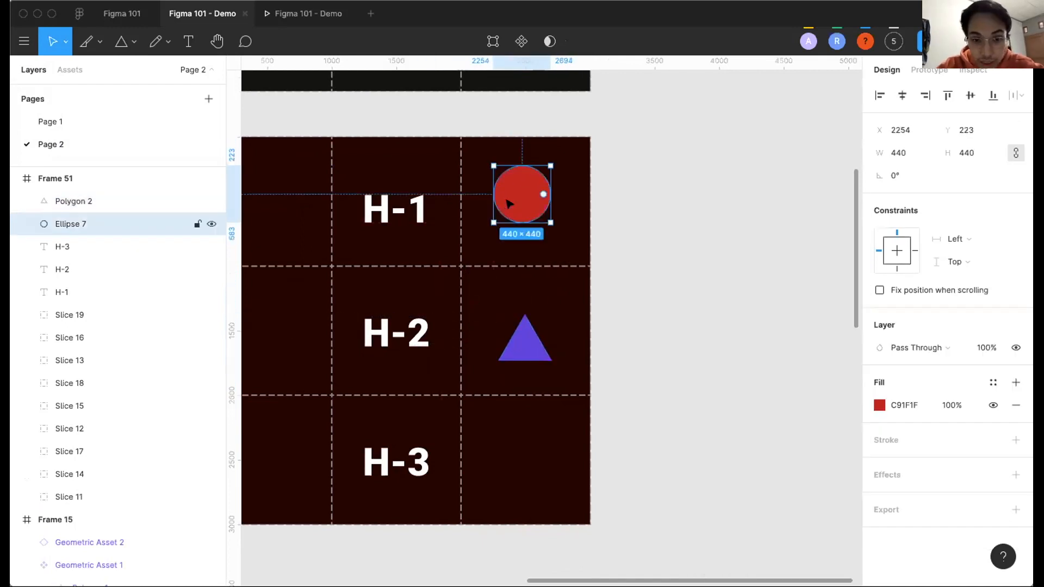
{"action": "right_click", "coordinate": [506, 202]}
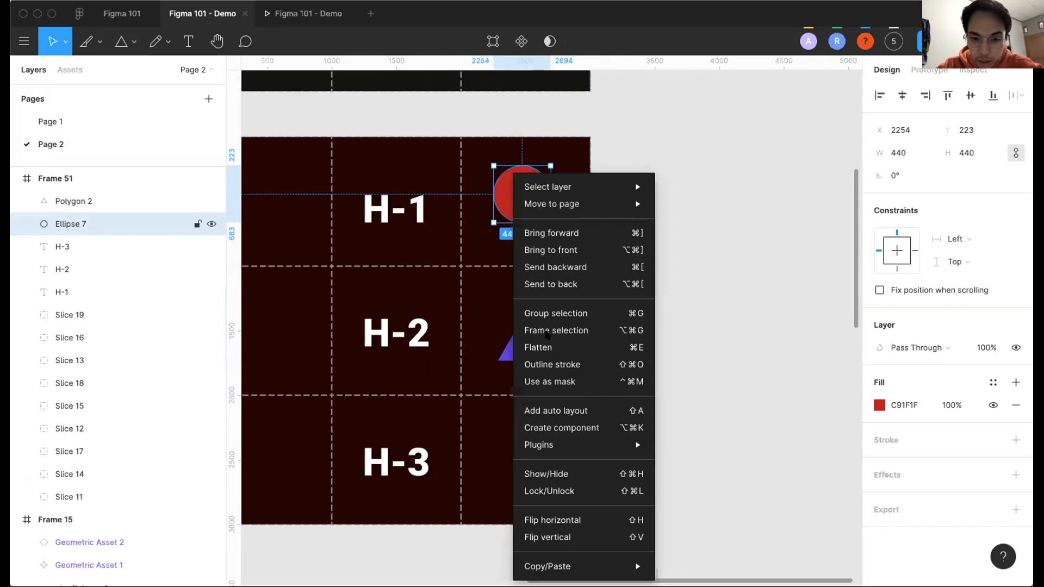
{"action": "left_click", "coordinate": [574, 428]}
{"action": "scroll", "coordinate": [435, 184], "scroll_direction": "right", "scroll_amount": 3}
{"action": "scroll", "coordinate": [435, 185], "scroll_direction": "up", "scroll_amount": 1}
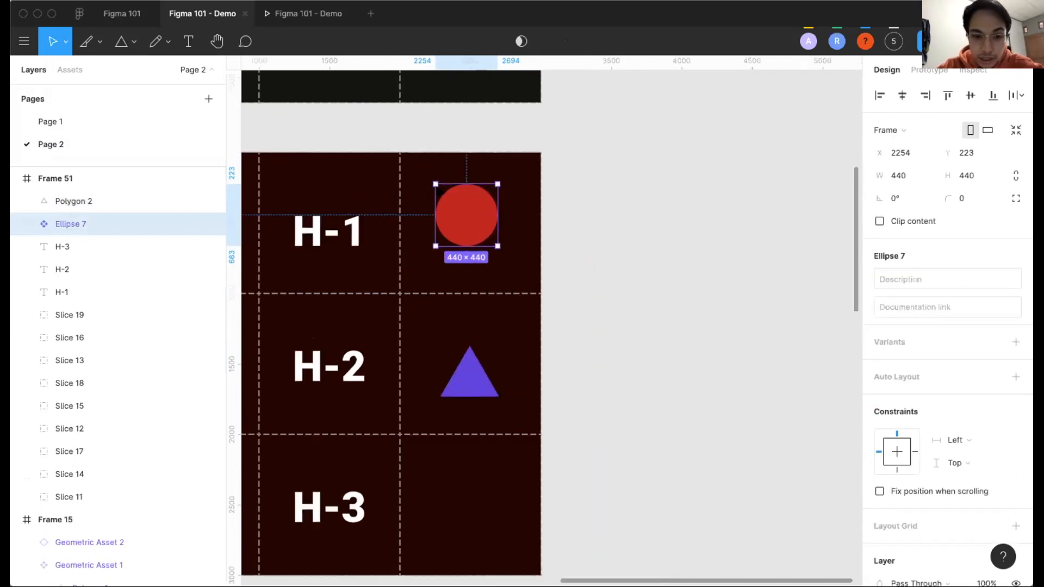
{"action": "scroll", "coordinate": [432, 221], "scroll_direction": "up", "scroll_amount": 3}
{"action": "scroll", "coordinate": [431, 226], "scroll_direction": "down", "scroll_amount": 5}
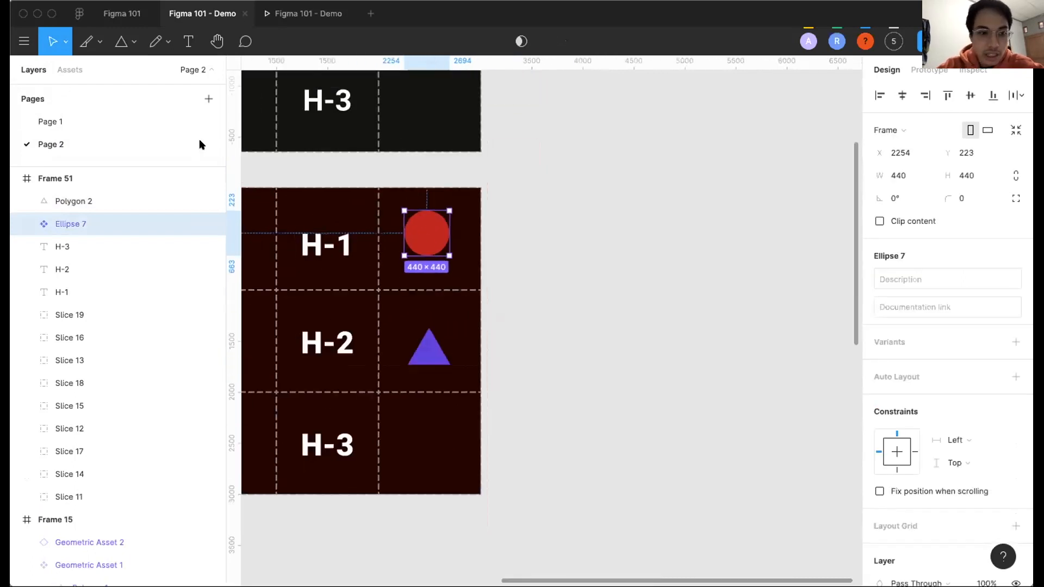
Show the local components of Frame 15 and Frame 51 on Page 2 in the file's assets.
{"action": "left_click", "coordinate": [70, 70]}
{"action": "left_click", "coordinate": [84, 246]}
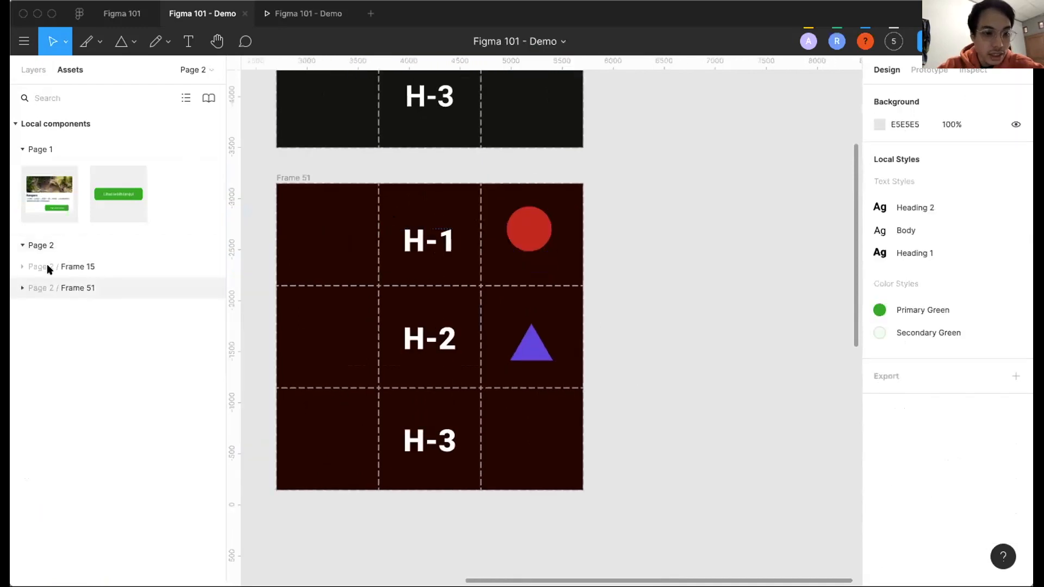
{"action": "left_click", "coordinate": [22, 267]}
{"action": "left_click", "coordinate": [40, 362]}
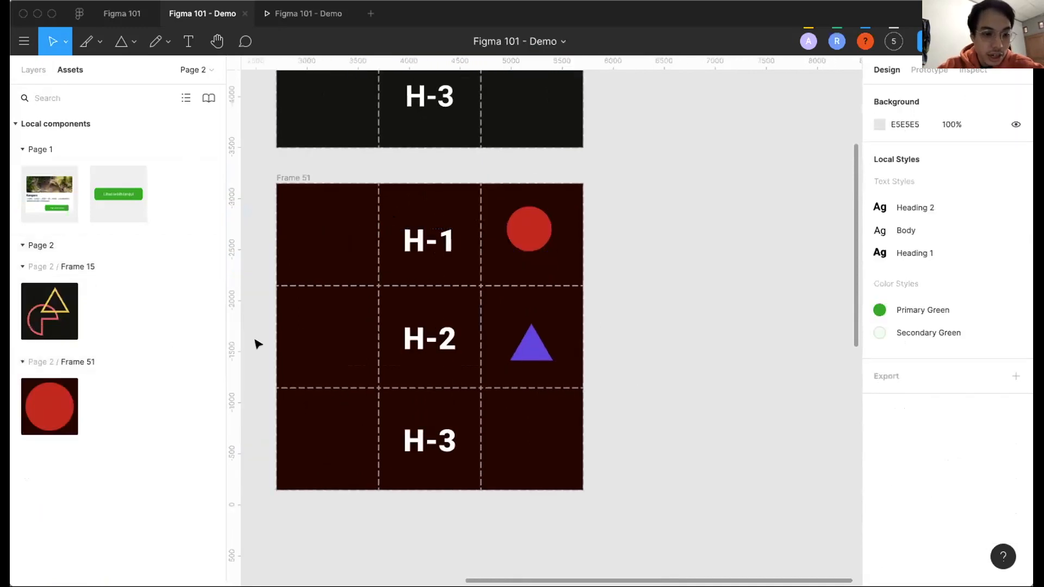
Turn the purple triangle in the middle-right cell into a component.
{"action": "scroll", "coordinate": [381, 326], "scroll_direction": "left", "scroll_amount": 2}
{"action": "scroll", "coordinate": [496, 342], "scroll_direction": "right", "scroll_amount": 3}
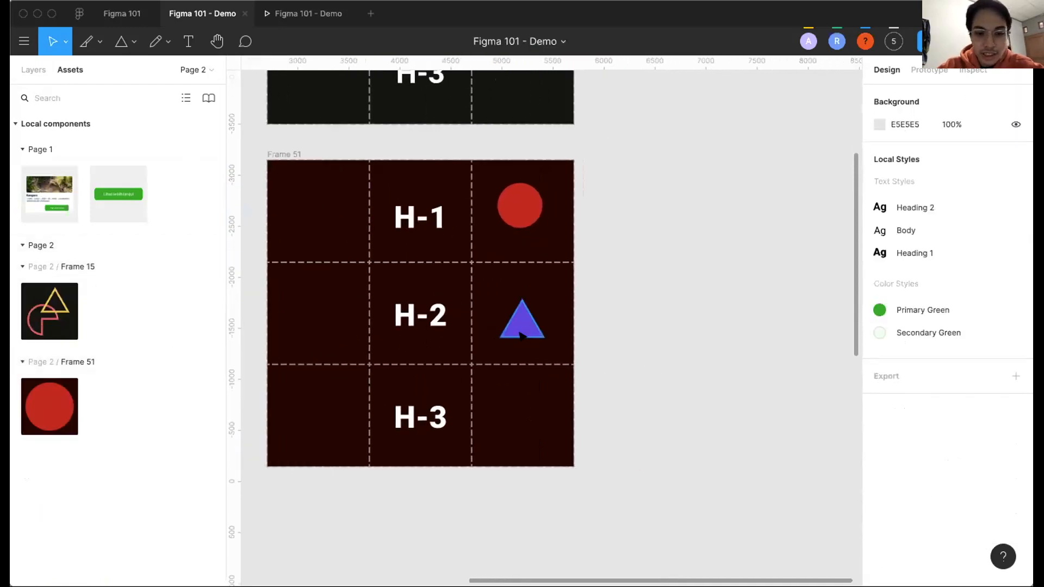
{"action": "left_click", "coordinate": [499, 340]}
{"action": "right_click", "coordinate": [526, 321]}
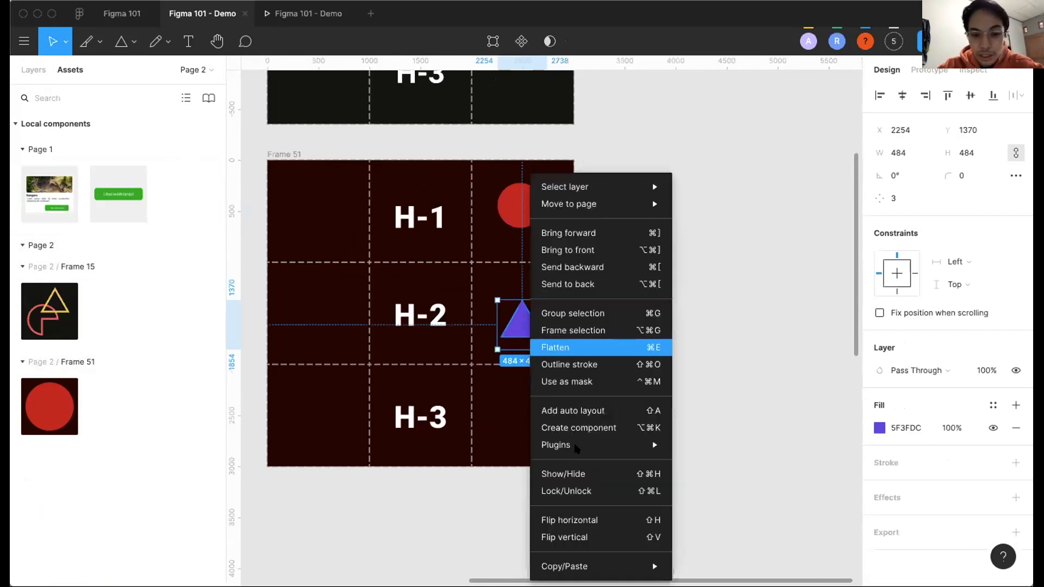
{"action": "left_click", "coordinate": [572, 431]}
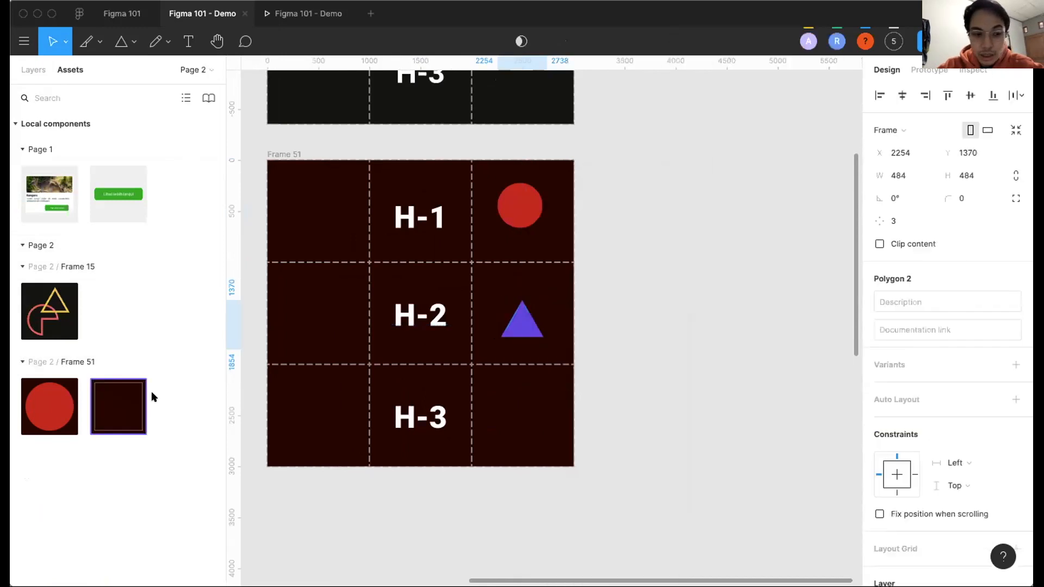
{"action": "scroll", "coordinate": [464, 315], "scroll_direction": "right", "scroll_amount": 2}
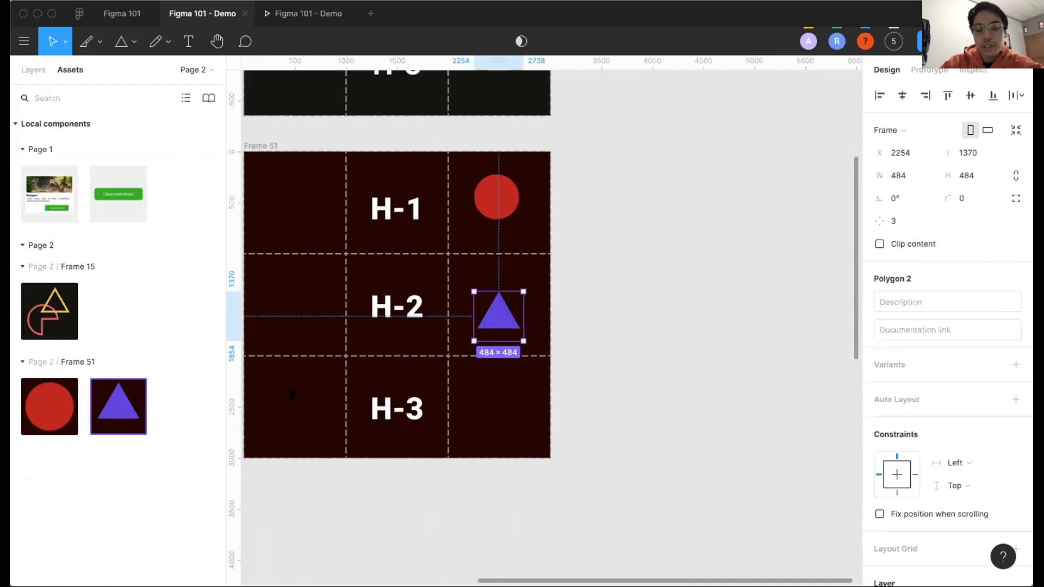
{"action": "scroll", "coordinate": [465, 315], "scroll_direction": "up", "scroll_amount": 5}
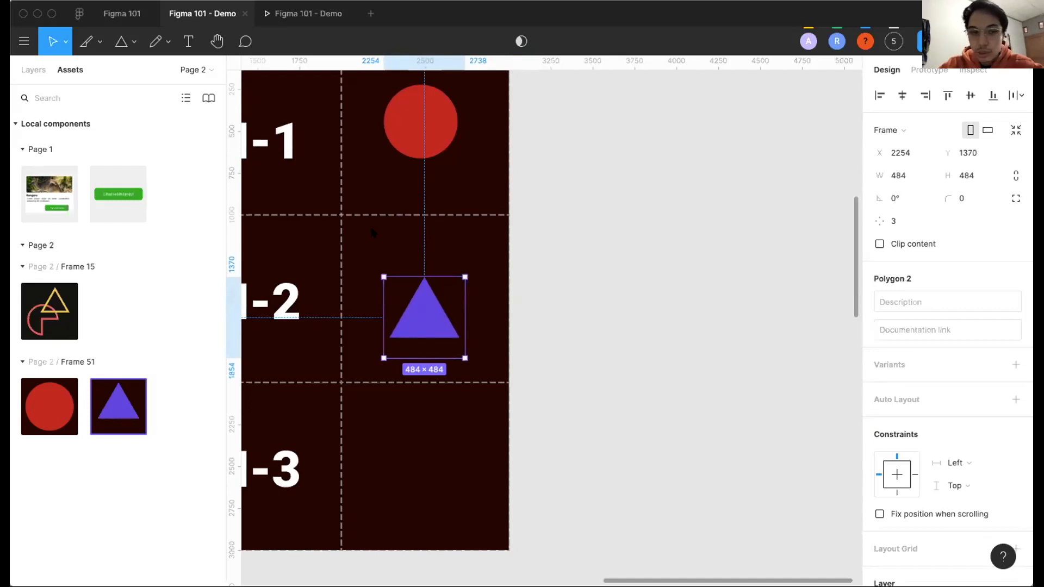
Draw a polygon about 351 by 351 in the bottom-right cell and set its point count to 4.
{"action": "left_click", "coordinate": [121, 41]}
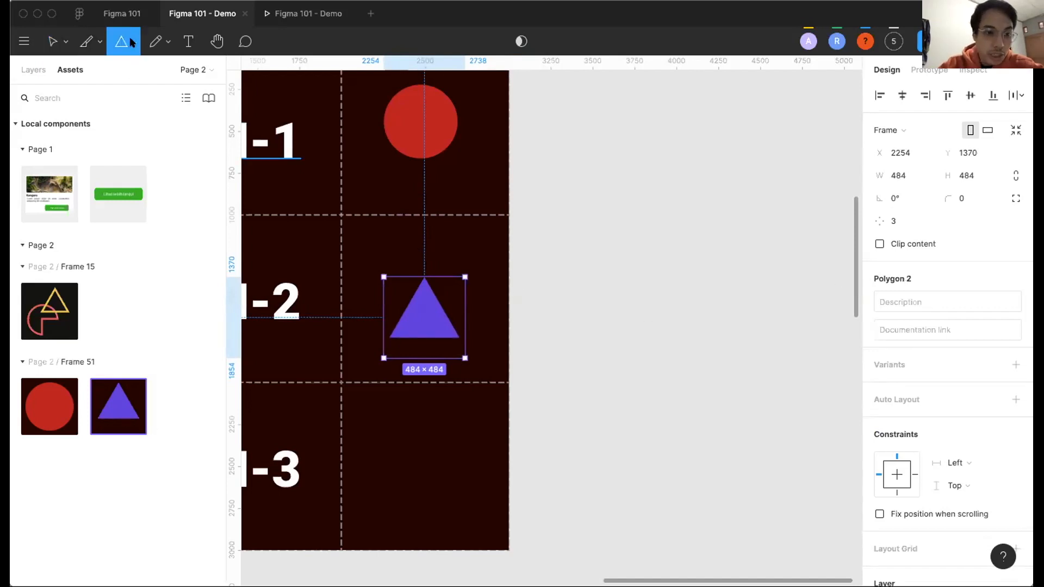
{"action": "left_click", "coordinate": [134, 41]}
{"action": "left_click", "coordinate": [133, 140]}
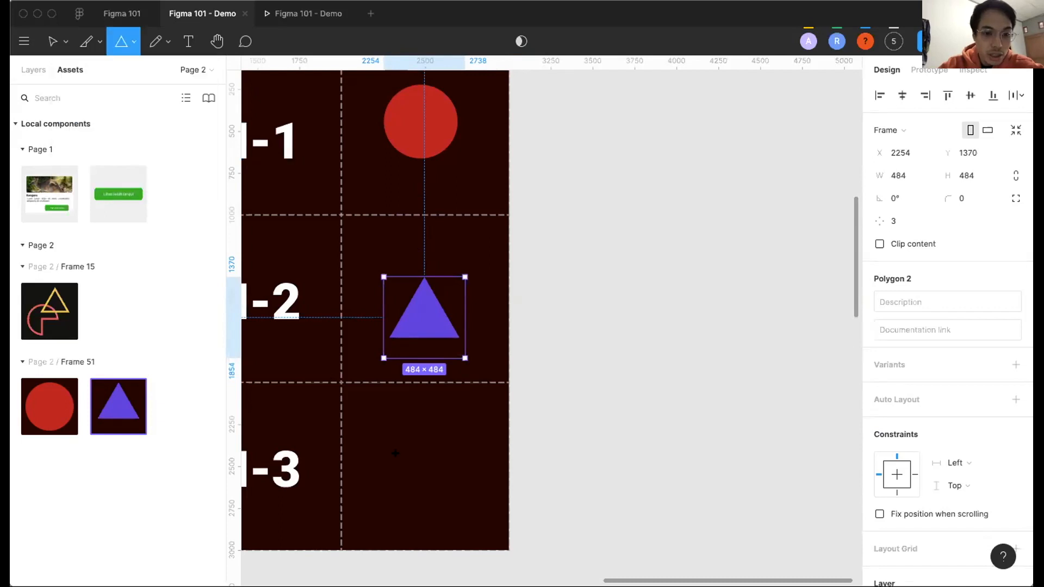
{"action": "left_click", "coordinate": [378, 411]}
{"action": "left_click_drag", "start_coordinate": [378, 411], "coordinate": [378, 462]}
{"action": "left_click", "coordinate": [892, 201]}
{"action": "type", "text": "4"}
{"action": "key", "text": "Return"}
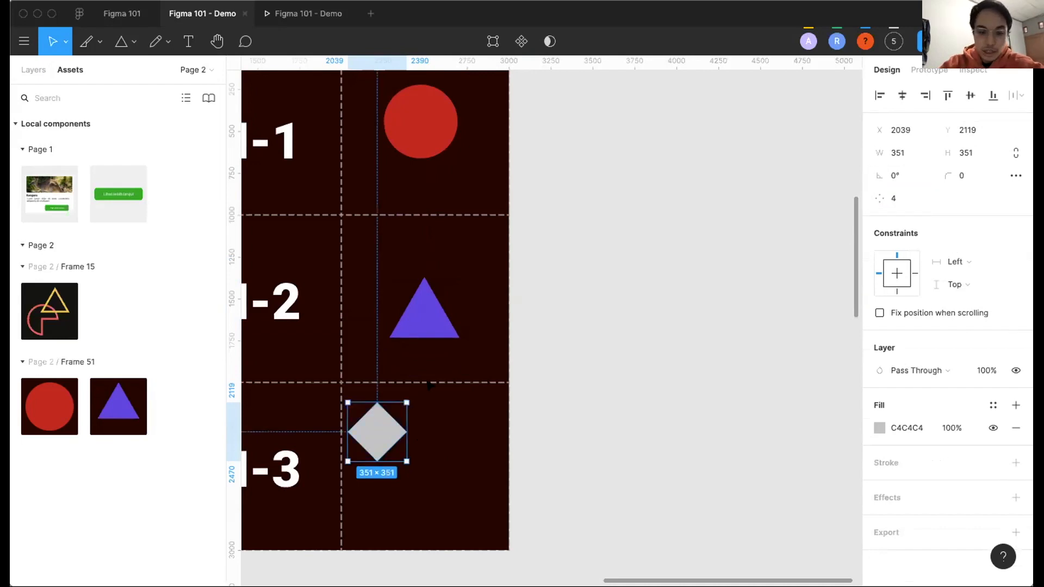
Fill the diamond with the purple sampled from the triangle (5F3FDC) and move it beneath the triangle.
{"action": "key", "text": "i"}
{"action": "left_click", "coordinate": [429, 305]}
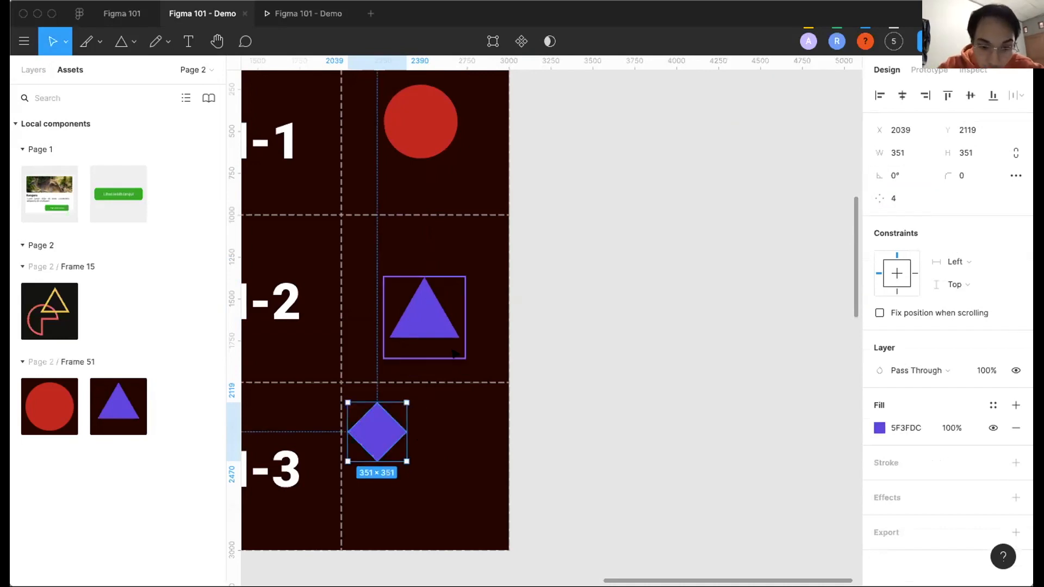
{"action": "left_click", "coordinate": [482, 414]}
{"action": "left_click_drag", "start_coordinate": [368, 428], "coordinate": [419, 427]}
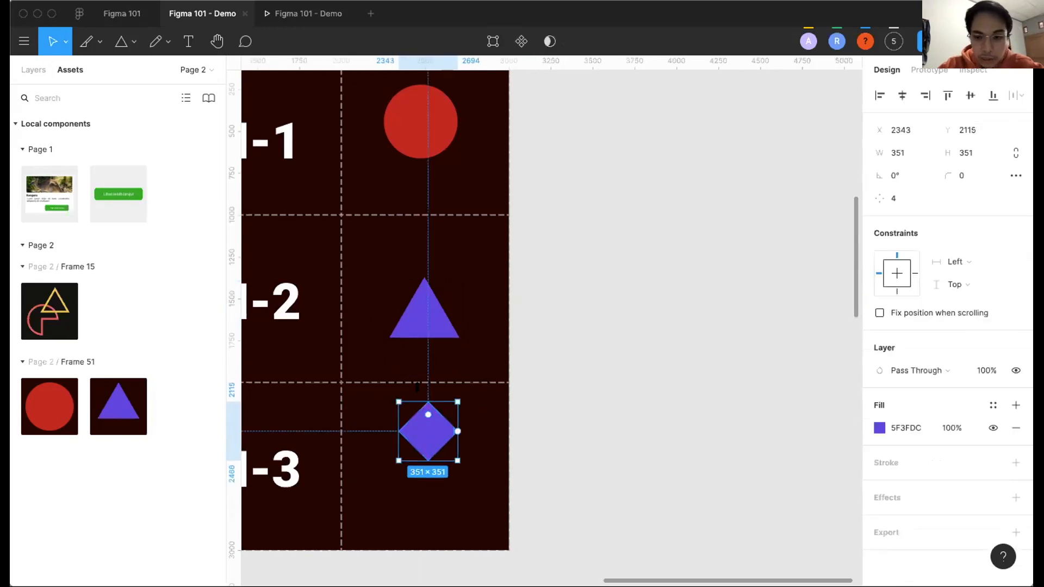
Add a second variant to the purple triangle component.
{"action": "left_click", "coordinate": [432, 320]}
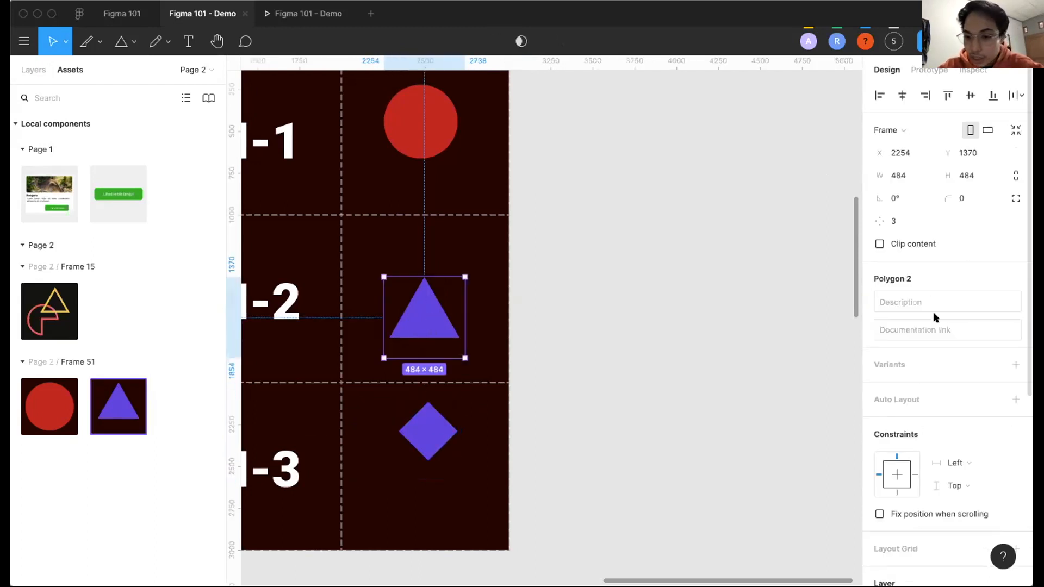
{"action": "left_click", "coordinate": [1014, 364]}
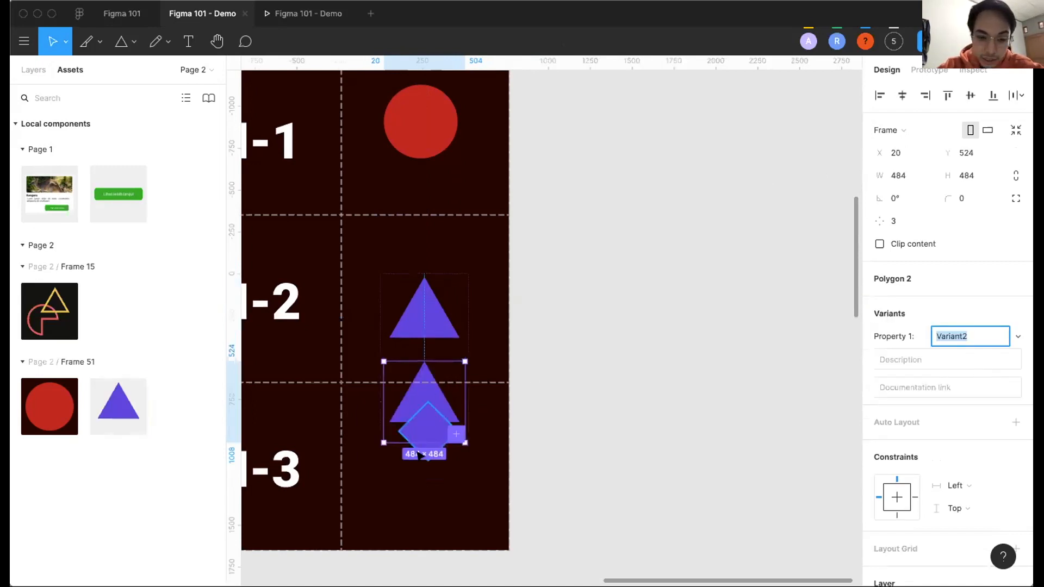
Remove the loose diamond and set the polygon point count of the component's second variant to 4.
{"action": "left_click", "coordinate": [419, 489]}
{"action": "left_click", "coordinate": [427, 385]}
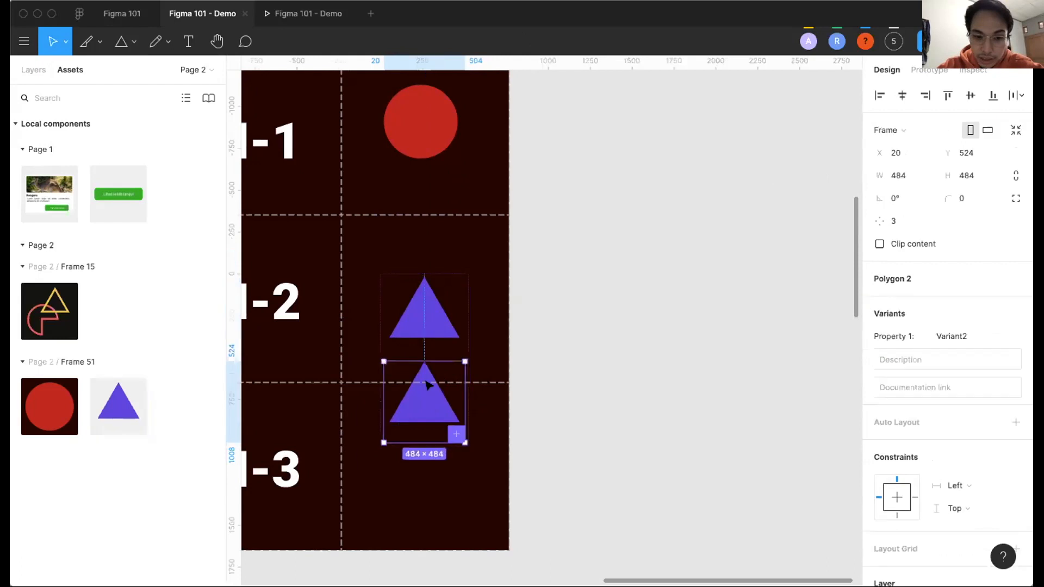
{"action": "left_click", "coordinate": [894, 221]}
{"action": "type", "text": "4"}
{"action": "key", "text": "Return"}
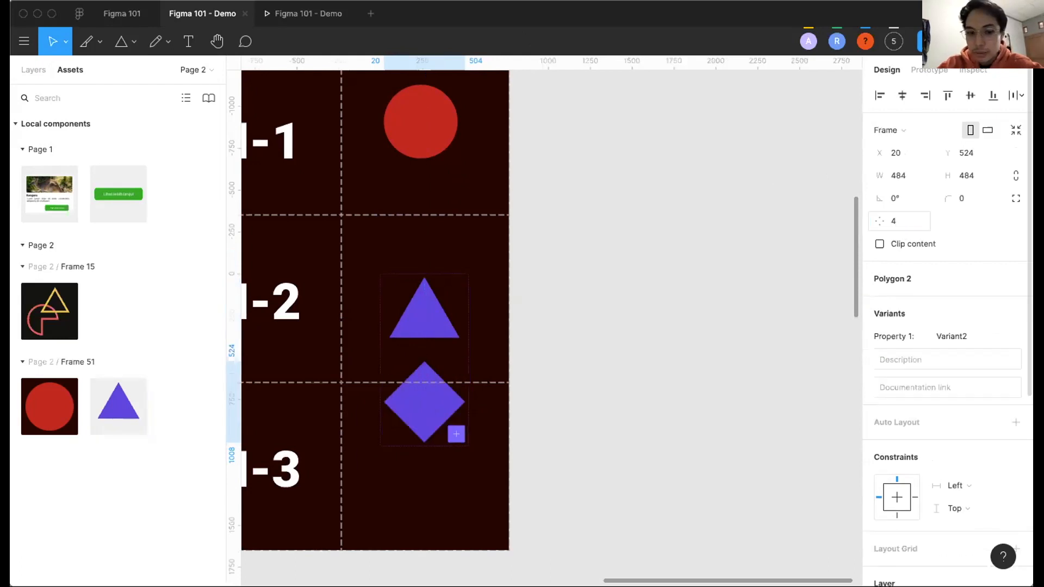
Move the two-variant polygon component set out of Frame 51 onto the empty canvas beside it.
{"action": "scroll", "coordinate": [438, 328], "scroll_direction": "down", "scroll_amount": 3}
{"action": "left_click", "coordinate": [438, 328], "text": "shift"}
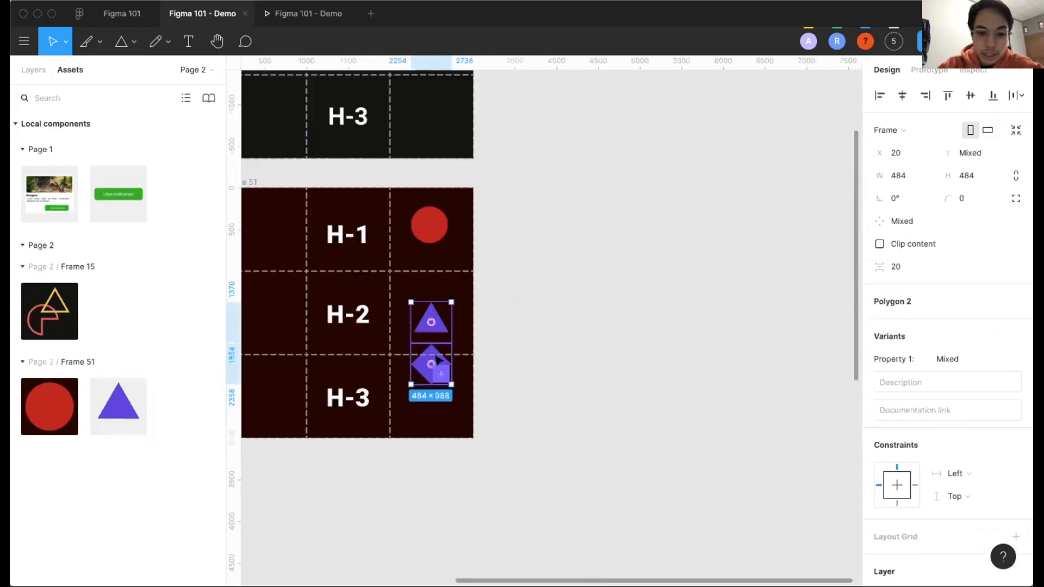
{"action": "left_click", "coordinate": [504, 360]}
{"action": "left_click_drag", "start_coordinate": [442, 346], "coordinate": [570, 203]}
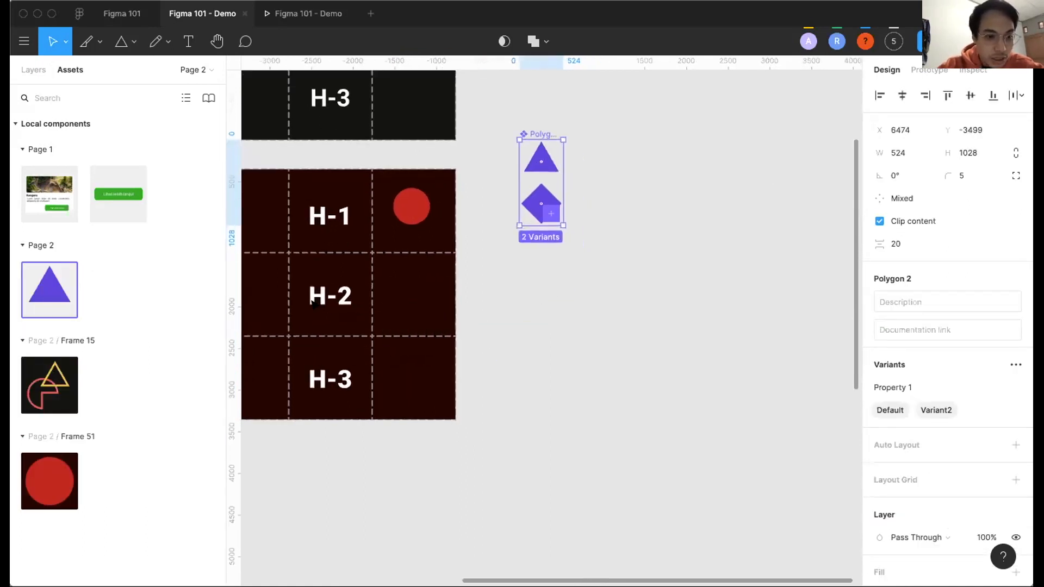
Place an instance of the Polygon 2 component in the middle-right cell and switch its Property 1 to Variant2.
{"action": "scroll", "coordinate": [311, 303], "scroll_direction": "down", "scroll_amount": 1}
{"action": "left_click_drag", "start_coordinate": [46, 289], "coordinate": [434, 294]}
{"action": "scroll", "coordinate": [416, 293], "scroll_direction": "up", "scroll_amount": 3}
{"action": "scroll", "coordinate": [433, 294], "scroll_direction": "right", "scroll_amount": 1}
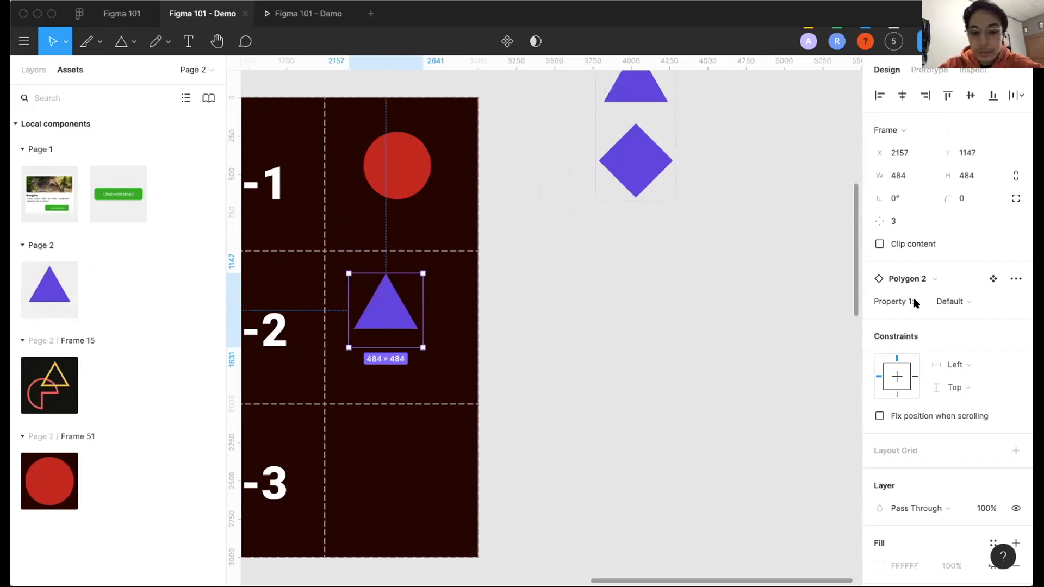
{"action": "left_click", "coordinate": [950, 302]}
{"action": "left_click", "coordinate": [955, 318]}
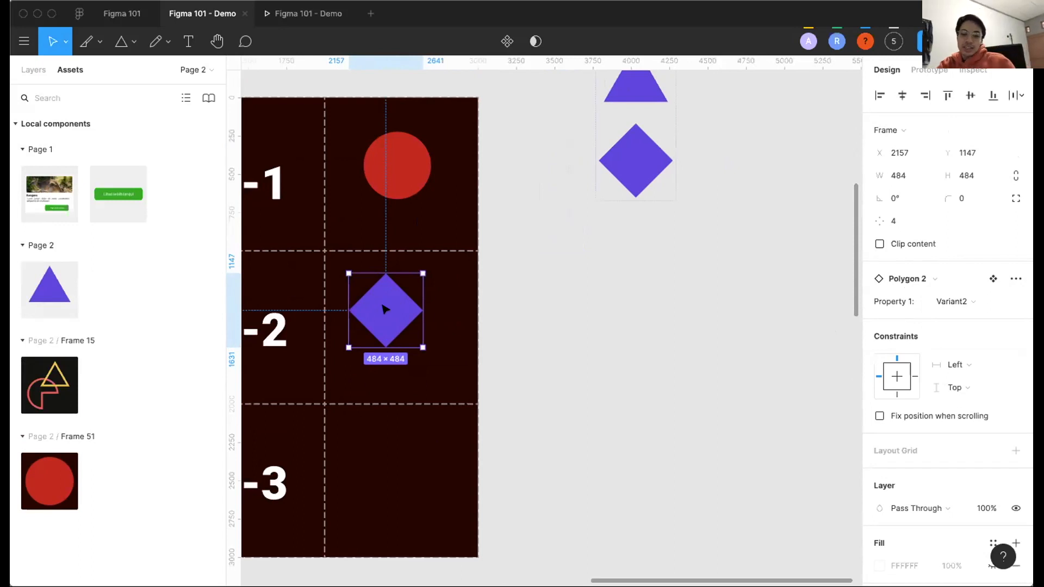
{"action": "scroll", "coordinate": [383, 309], "scroll_direction": "left", "scroll_amount": 2}
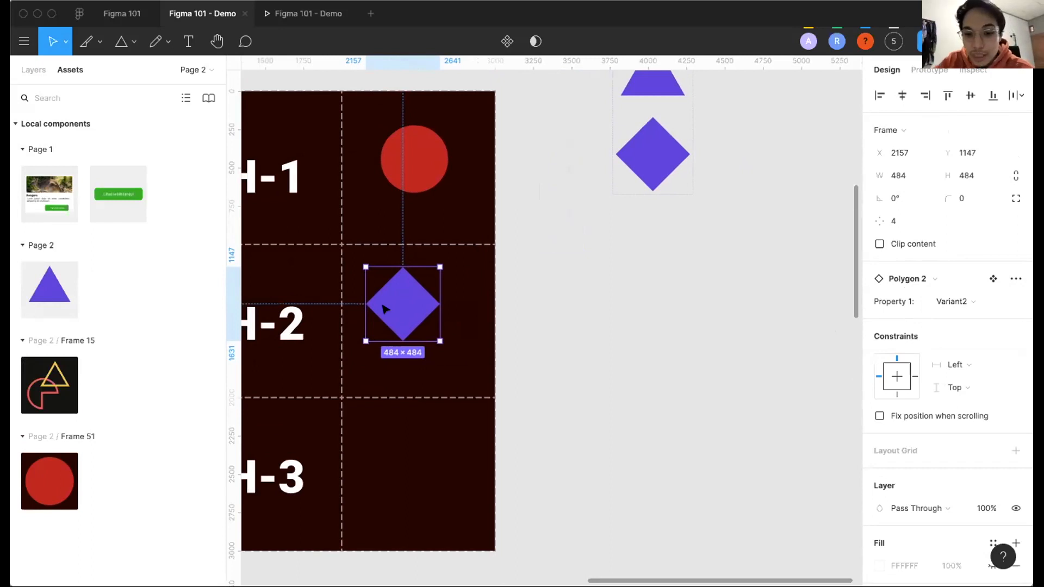
Open the available libraries, show the local components as a list, and close the libraries.
{"action": "left_click", "coordinate": [186, 97]}
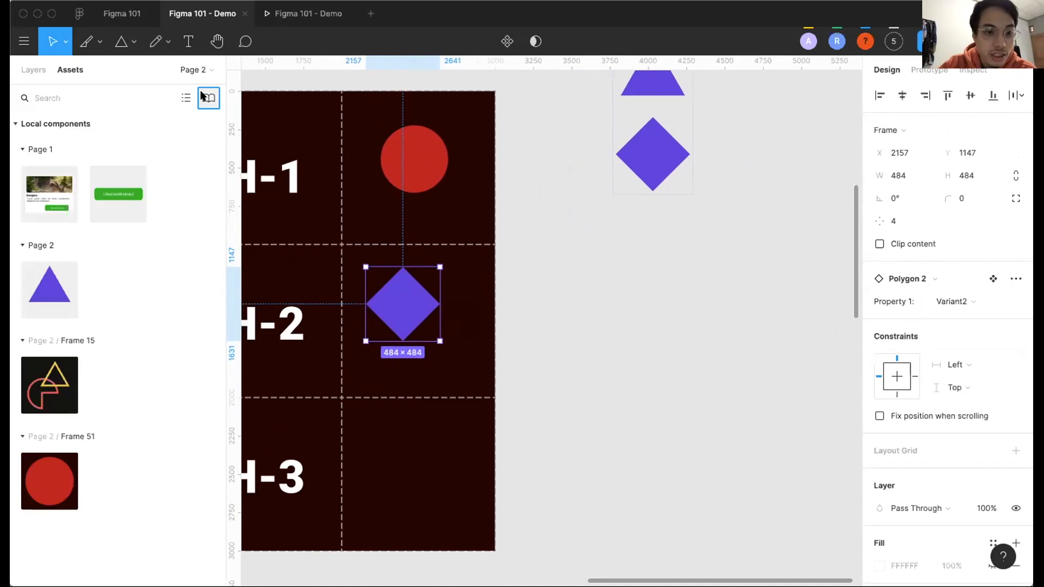
{"action": "left_click", "coordinate": [208, 98]}
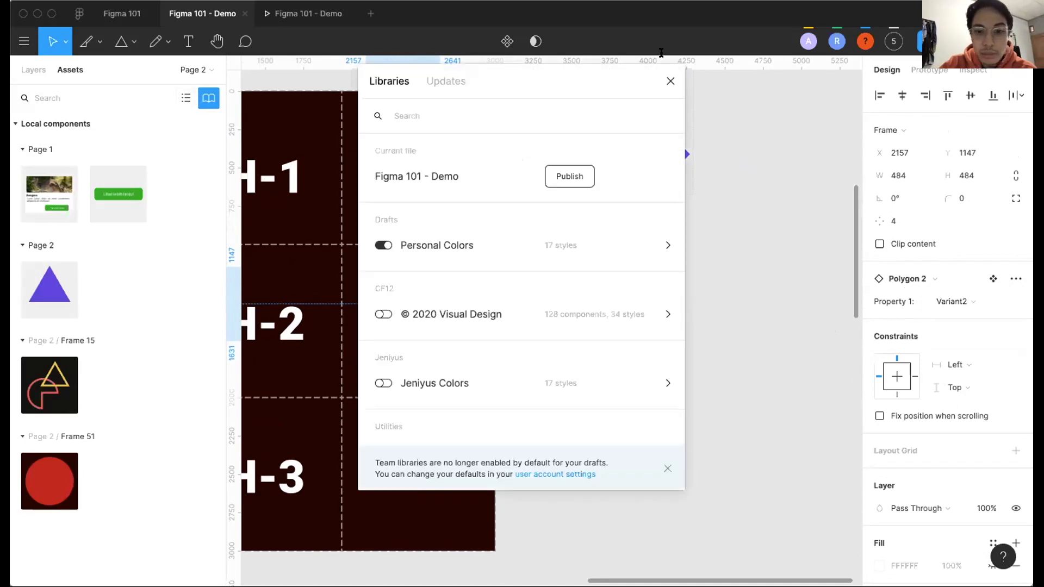
{"action": "left_click", "coordinate": [186, 98]}
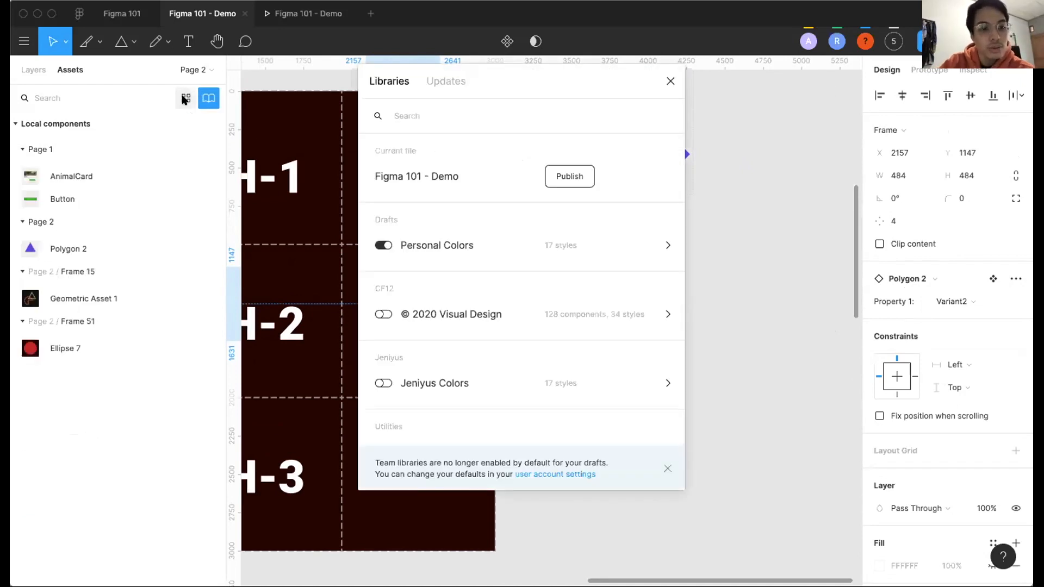
{"action": "left_click", "coordinate": [670, 81]}
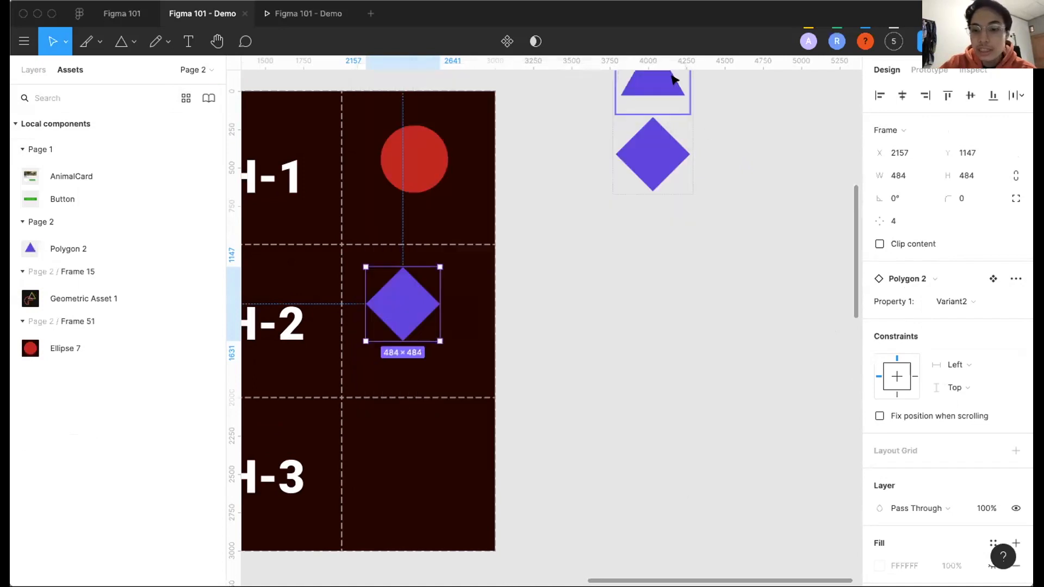
{"action": "scroll", "coordinate": [550, 353], "scroll_direction": "down", "scroll_amount": 2}
{"action": "scroll", "coordinate": [550, 352], "scroll_direction": "left", "scroll_amount": 2}
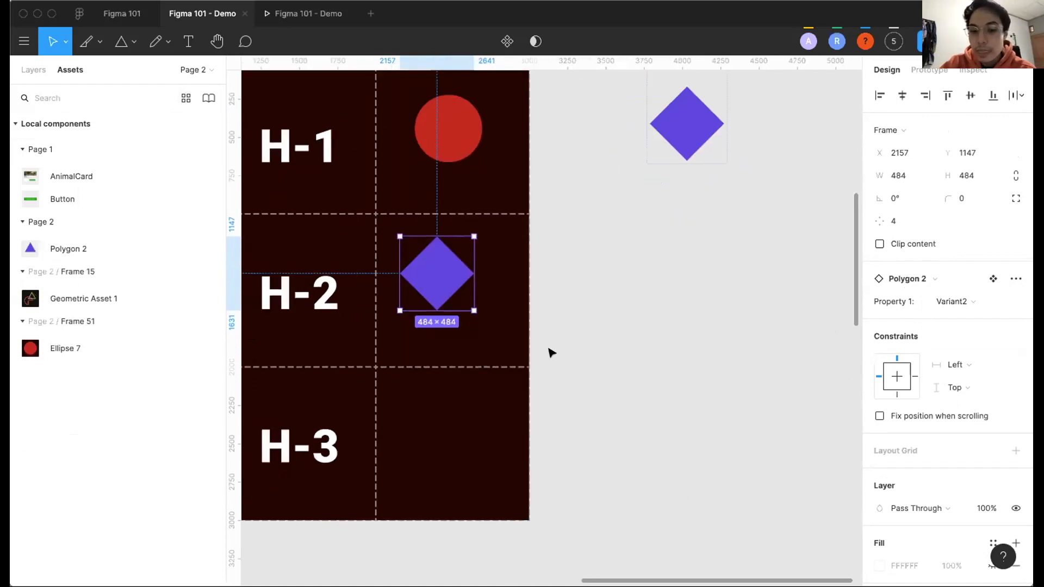
{"action": "scroll", "coordinate": [550, 352], "scroll_direction": "left", "scroll_amount": 3}
{"action": "scroll", "coordinate": [550, 352], "scroll_direction": "down", "scroll_amount": 1}
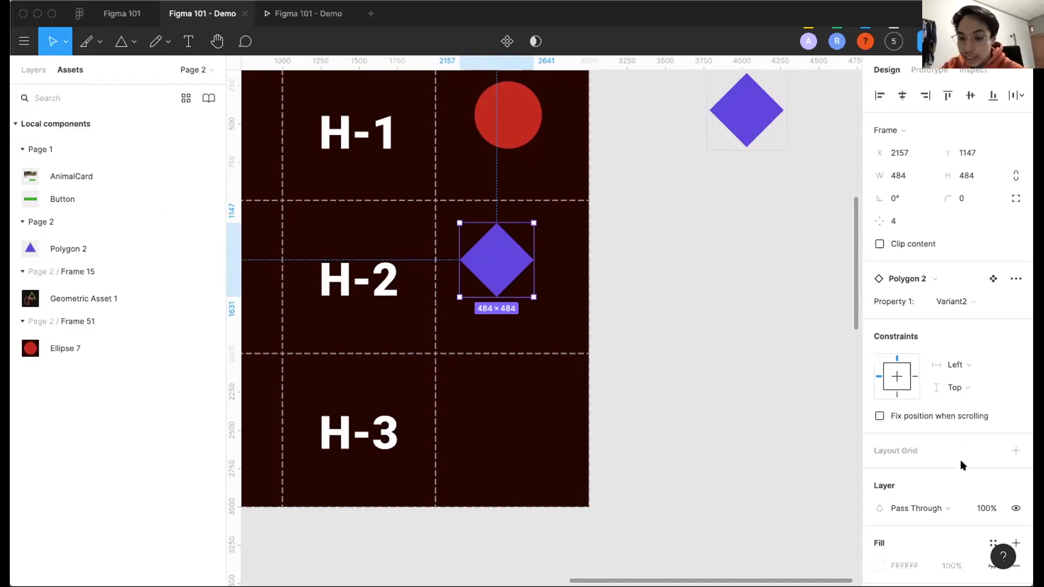
{"action": "scroll", "coordinate": [960, 459], "scroll_direction": "down", "scroll_amount": 5}
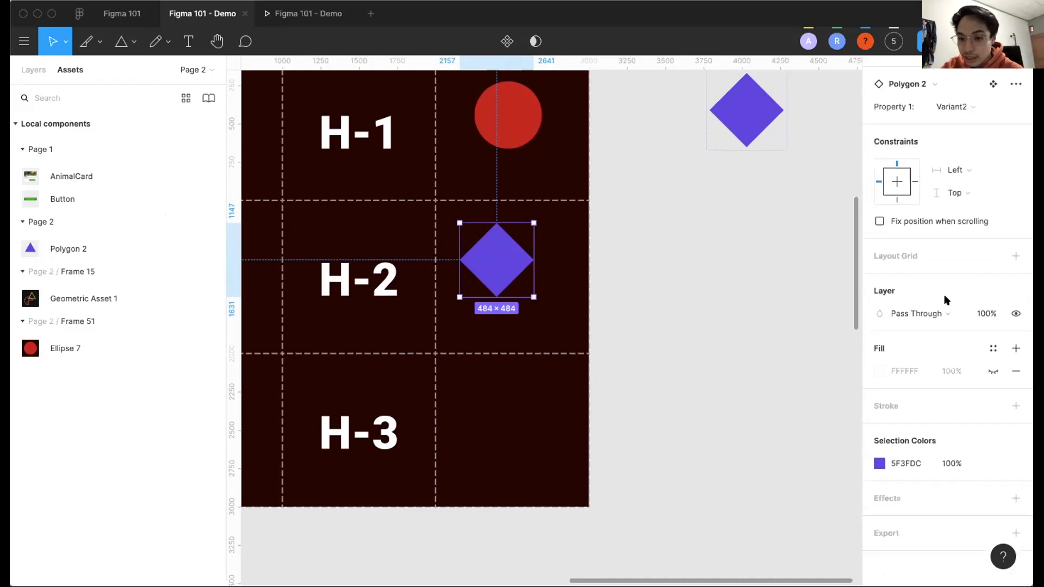
{"action": "scroll", "coordinate": [943, 294], "scroll_direction": "up", "scroll_amount": 5}
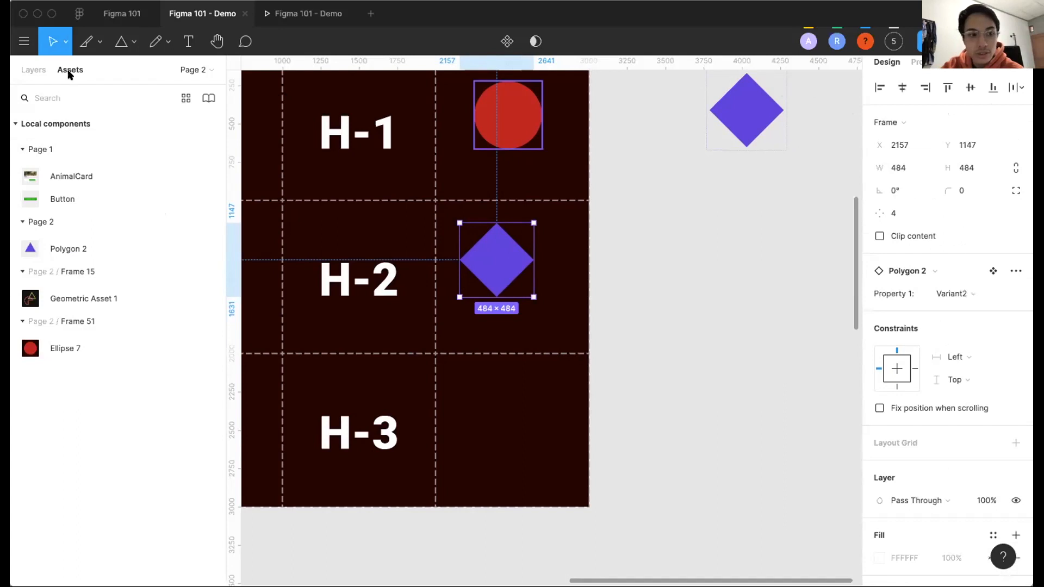
Check the file's local styles and browse the color styles available for the diamond instance's fill in list view.
{"action": "left_click", "coordinate": [848, 154]}
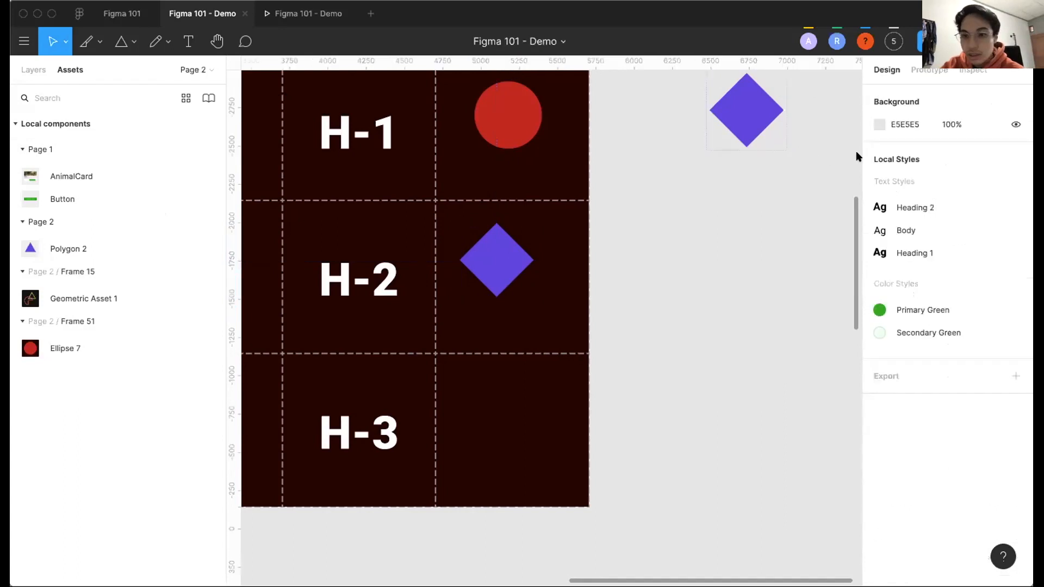
{"action": "left_click", "coordinate": [505, 249]}
{"action": "scroll", "coordinate": [946, 346], "scroll_direction": "down", "scroll_amount": 2}
{"action": "scroll", "coordinate": [945, 346], "scroll_direction": "down", "scroll_amount": 1}
{"action": "left_click", "coordinate": [992, 406]}
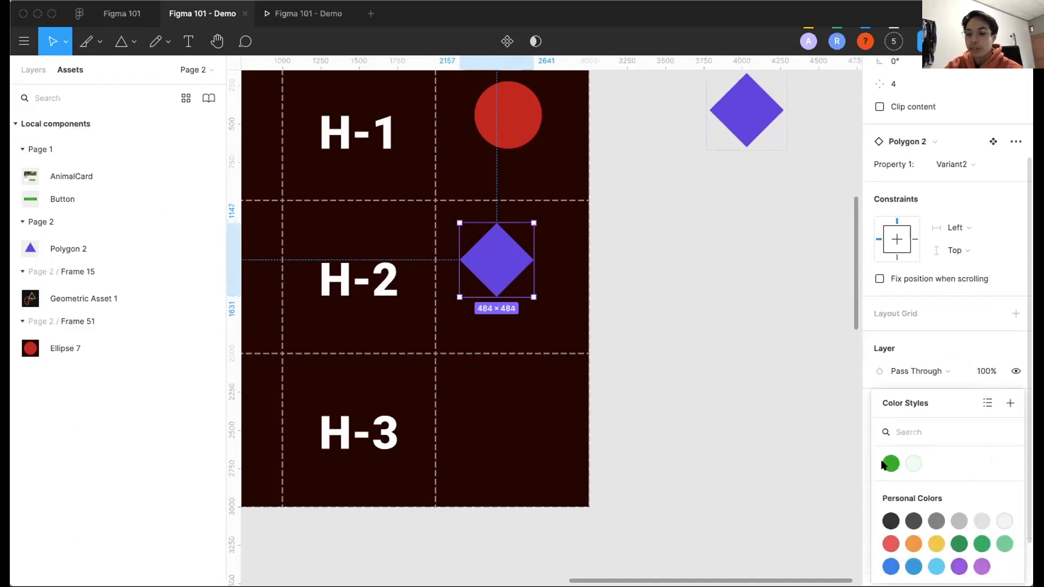
{"action": "left_click", "coordinate": [987, 403]}
{"action": "scroll", "coordinate": [966, 449], "scroll_direction": "down", "scroll_amount": 2}
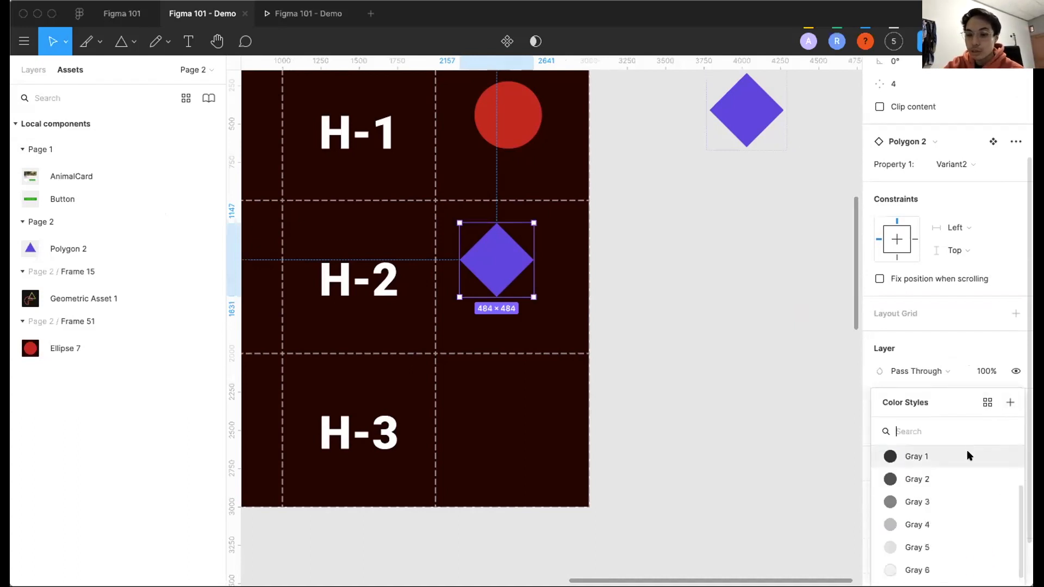
{"action": "scroll", "coordinate": [967, 455], "scroll_direction": "up", "scroll_amount": 2}
{"action": "scroll", "coordinate": [926, 549], "scroll_direction": "down", "scroll_amount": 1}
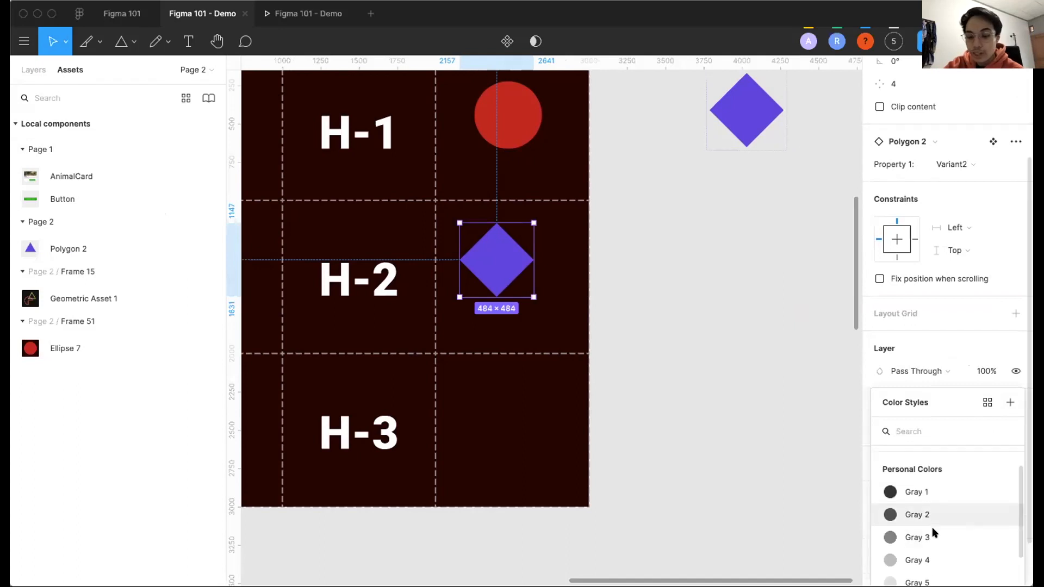
{"action": "scroll", "coordinate": [929, 521], "scroll_direction": "down", "scroll_amount": 2}
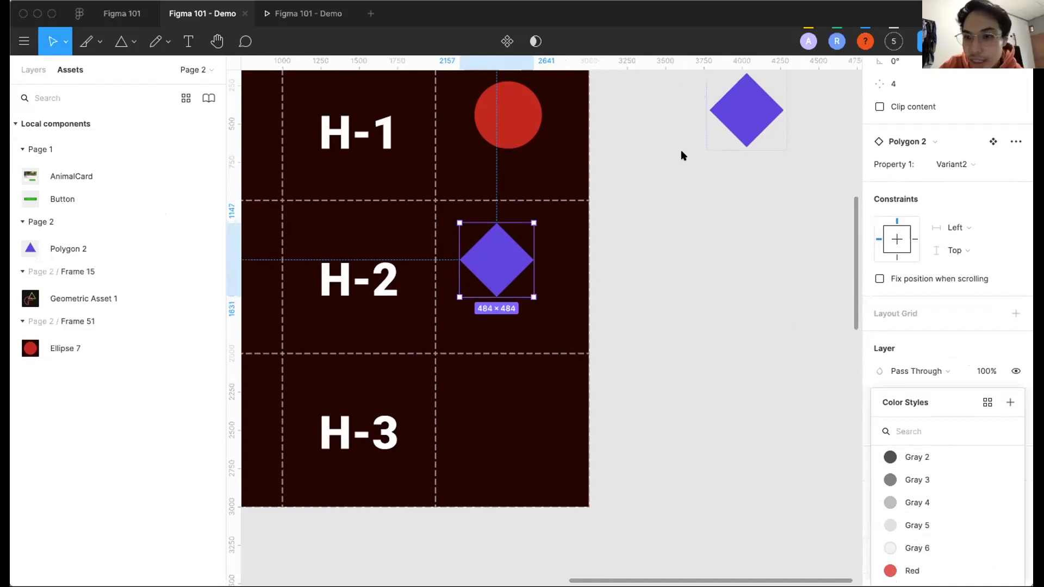
{"action": "left_click", "coordinate": [645, 155]}
Copy the diamond instance into the top-left, middle-left and bottom-right cells of Frame 51.
{"action": "scroll", "coordinate": [633, 185], "scroll_direction": "down", "scroll_amount": 3}
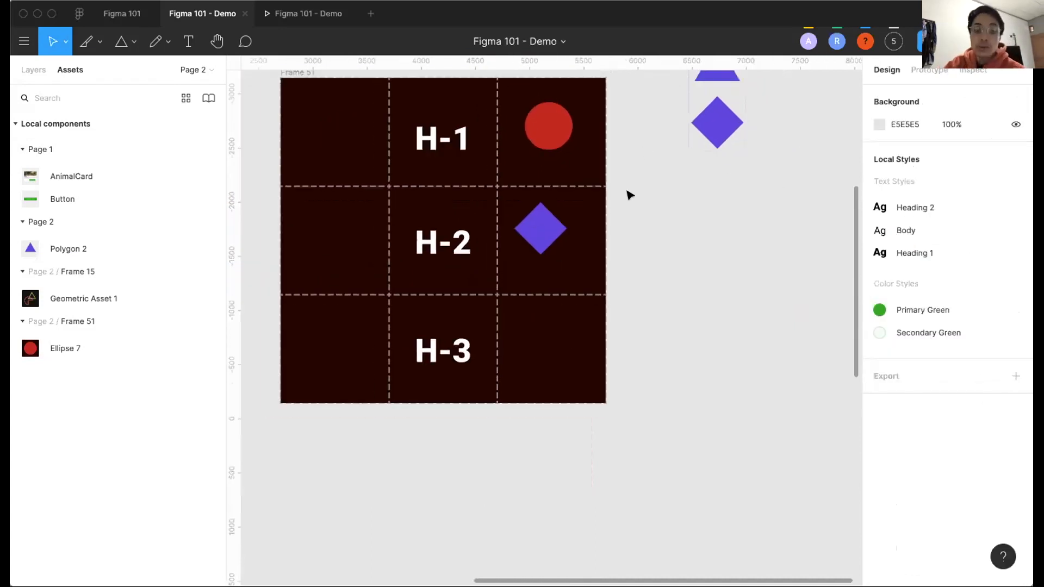
{"action": "scroll", "coordinate": [629, 194], "scroll_direction": "up", "scroll_amount": 2}
{"action": "left_click_drag", "start_coordinate": [543, 255], "coordinate": [548, 359]}
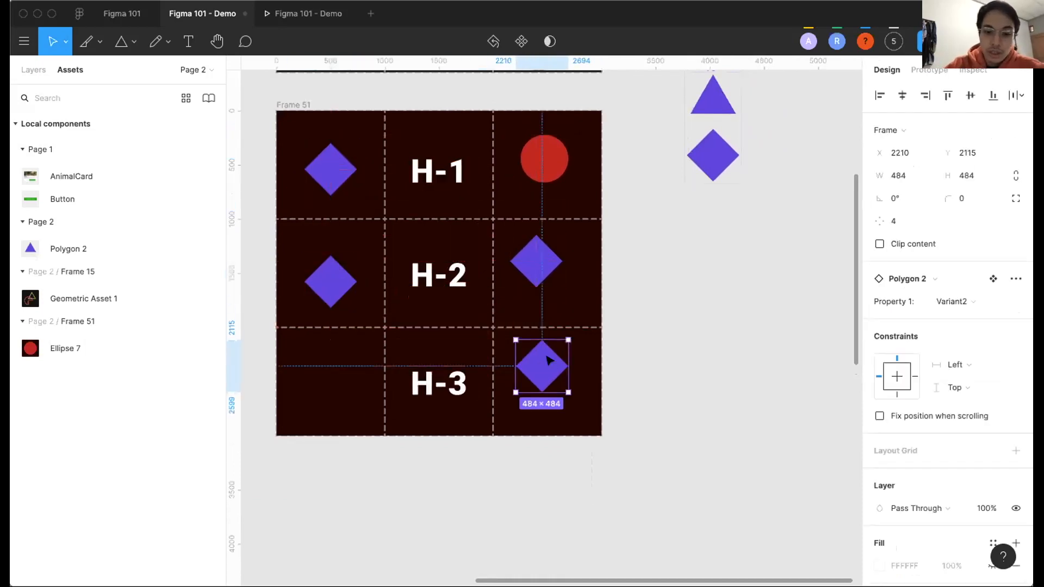
Select Slice 11 through Slice 19 in Frame 51, add a 1x PNG export setting, and export the nine slices.
{"action": "left_click", "coordinate": [294, 103]}
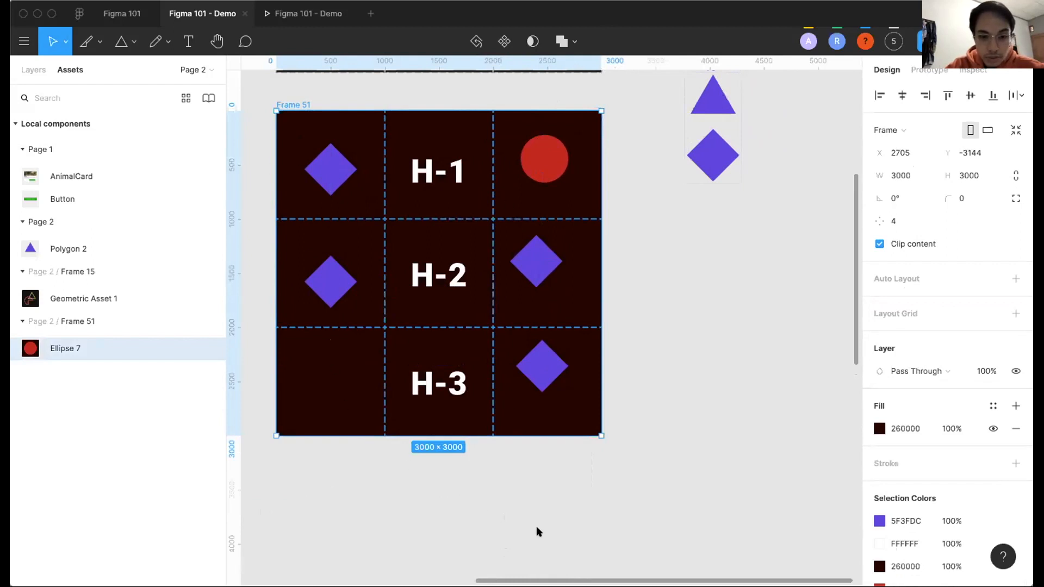
{"action": "left_click", "coordinate": [536, 541]}
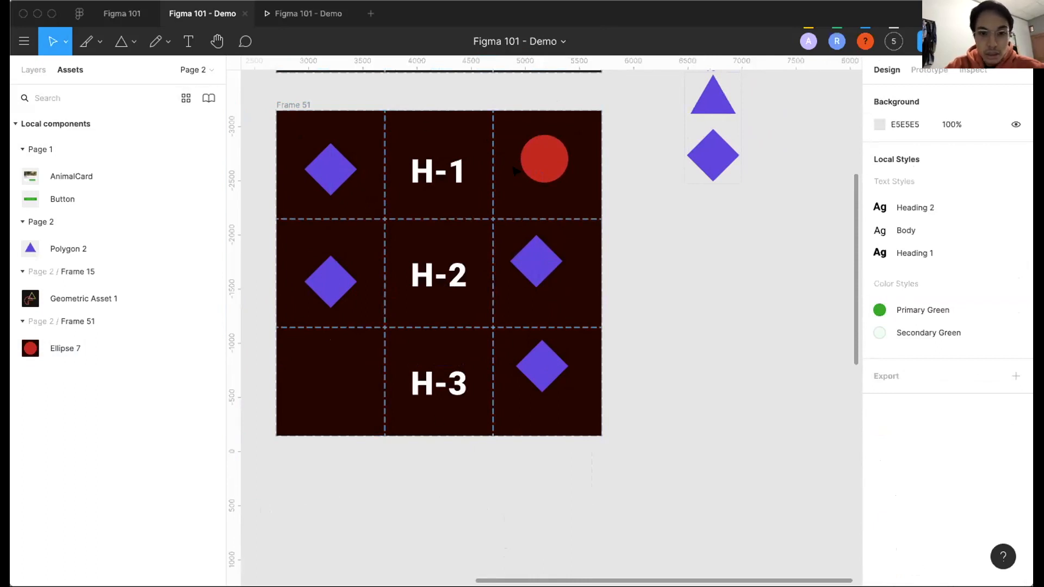
{"action": "left_click", "coordinate": [289, 104]}
{"action": "scroll", "coordinate": [990, 522], "scroll_direction": "down", "scroll_amount": 3}
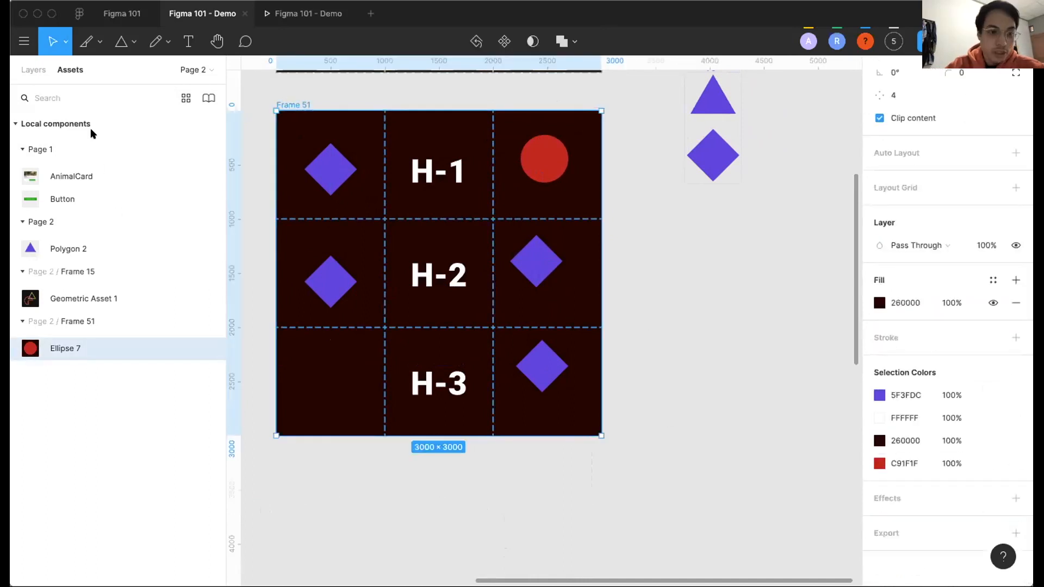
{"action": "key", "text": "alt+1"}
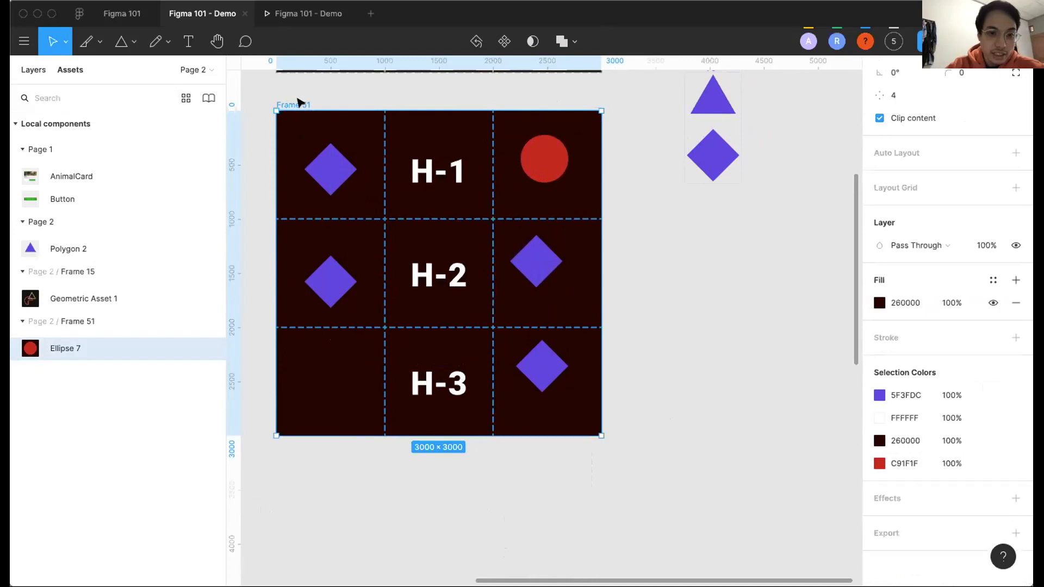
{"action": "scroll", "coordinate": [65, 305], "scroll_direction": "down", "scroll_amount": 3}
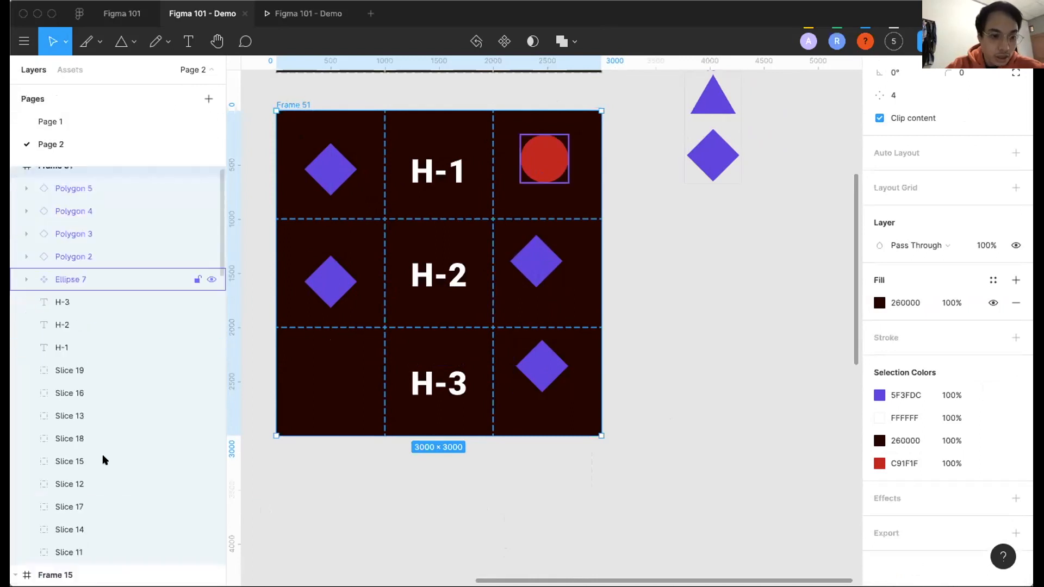
{"action": "left_click", "coordinate": [69, 306]}
{"action": "left_click", "coordinate": [105, 478], "text": "shift"}
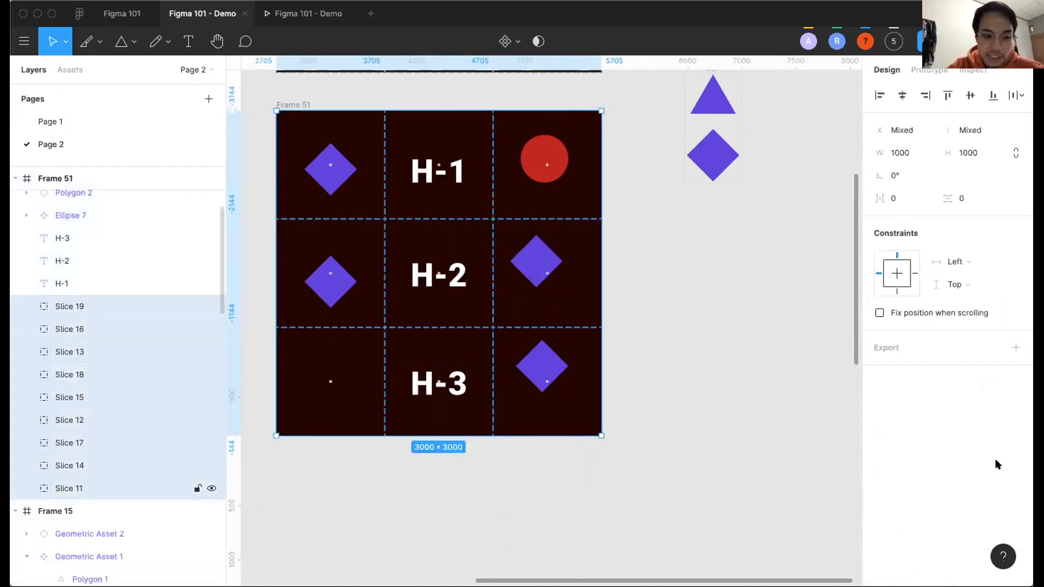
{"action": "left_click", "coordinate": [1014, 347]}
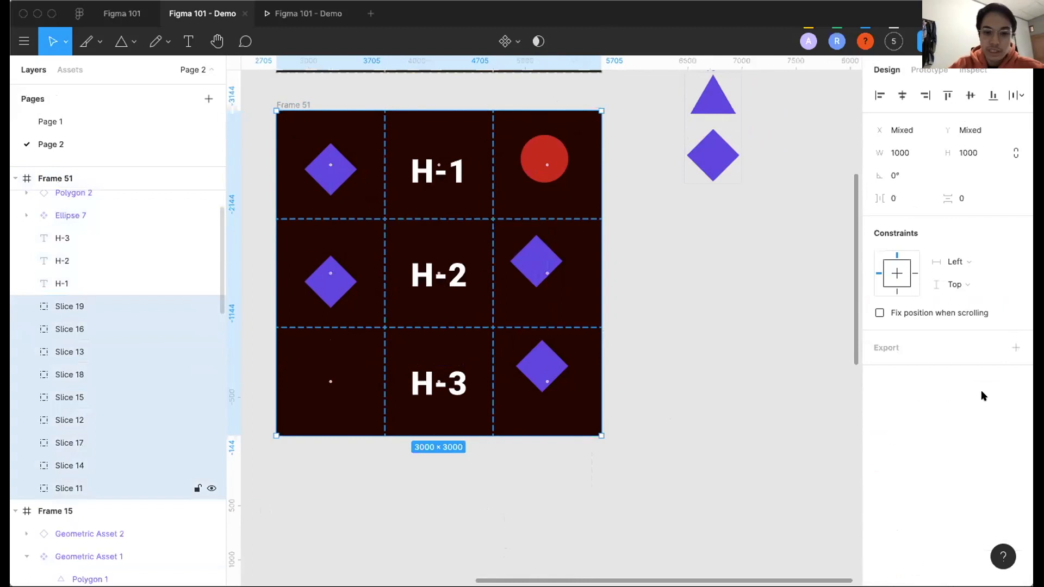
{"action": "left_click", "coordinate": [952, 402]}
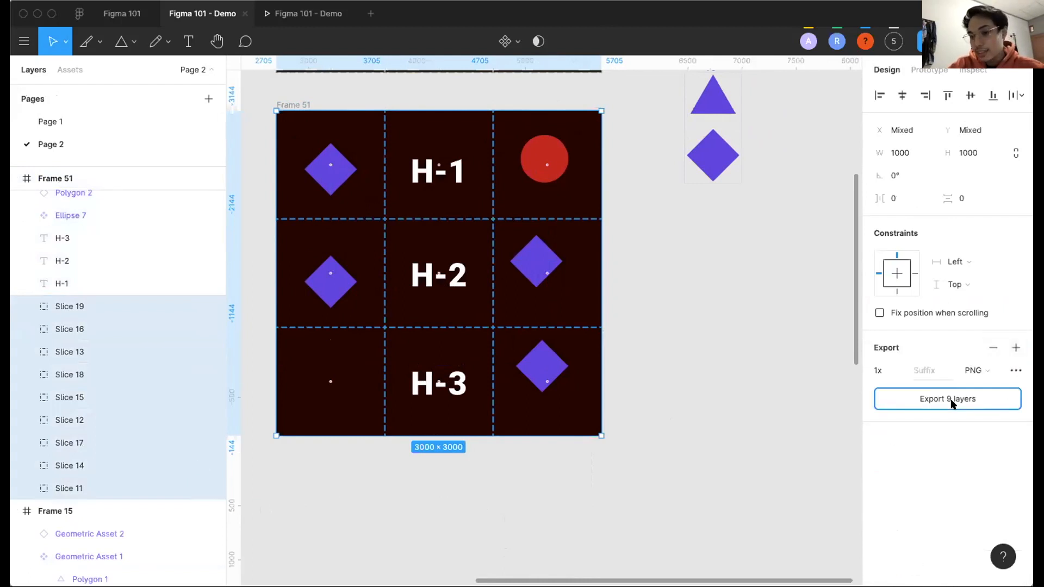
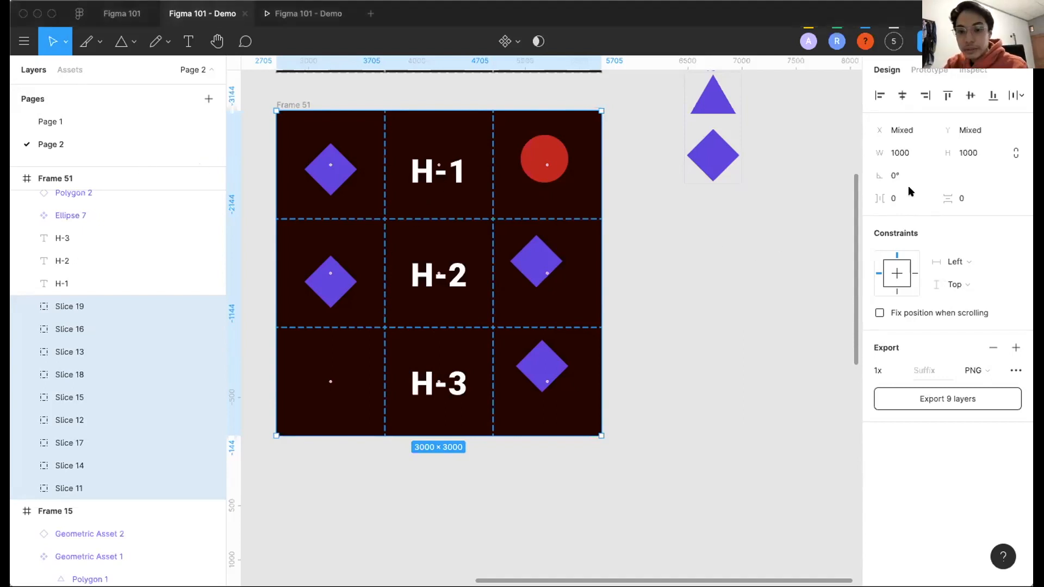
Deselect the slices and open the file's version history to look through its autosaved versions.
{"action": "left_click", "coordinate": [700, 266]}
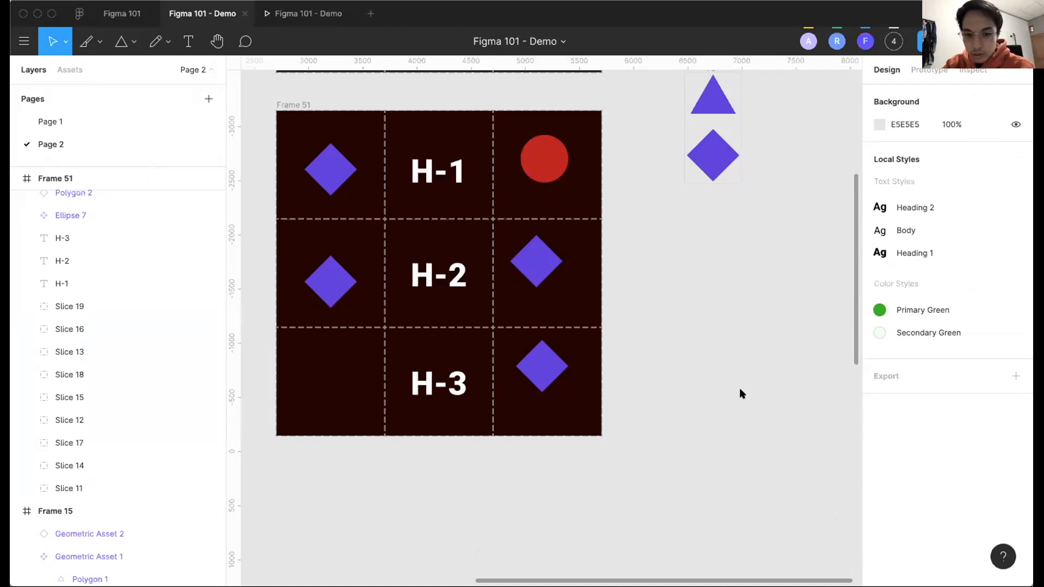
{"action": "scroll", "coordinate": [740, 392], "scroll_direction": "right", "scroll_amount": 1}
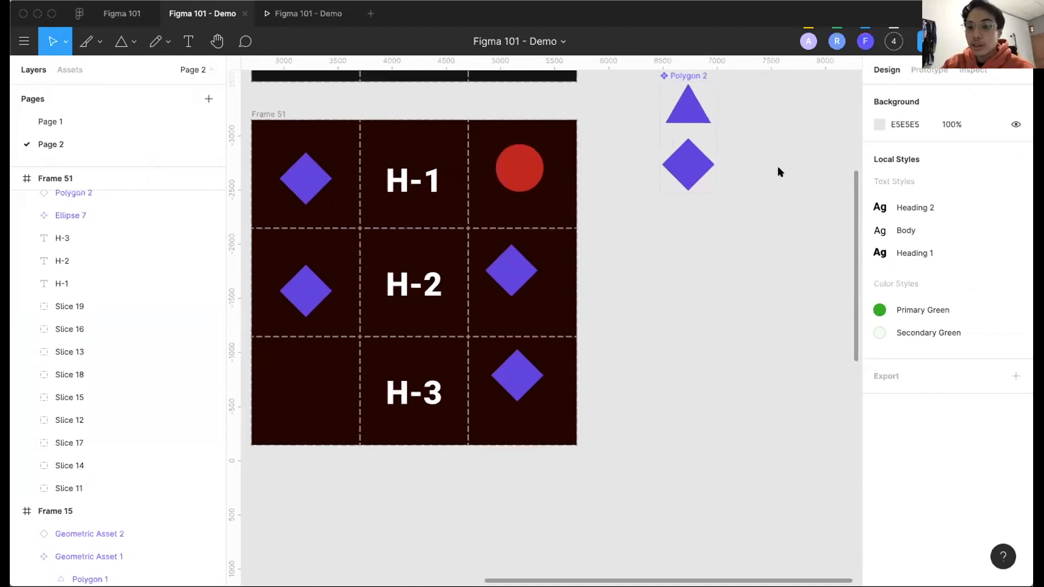
{"action": "left_click", "coordinate": [24, 42]}
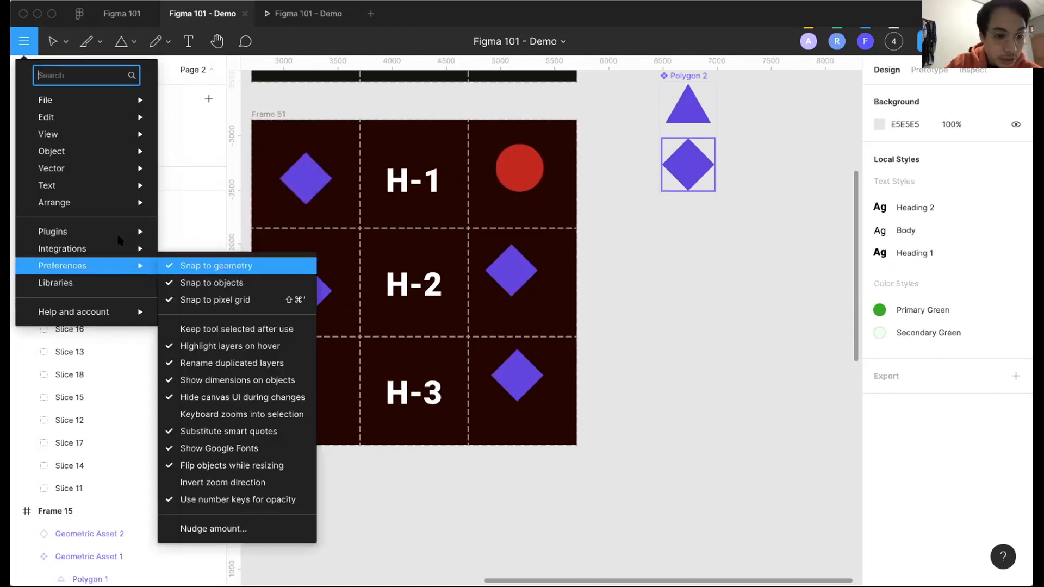
{"action": "mouse_move", "coordinate": [110, 314]}
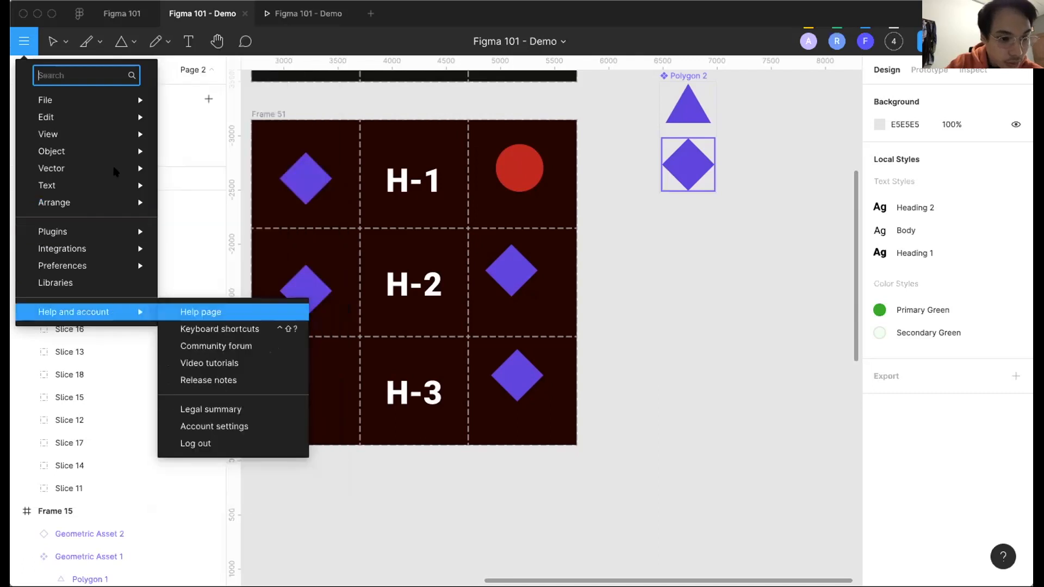
{"action": "mouse_move", "coordinate": [112, 99]}
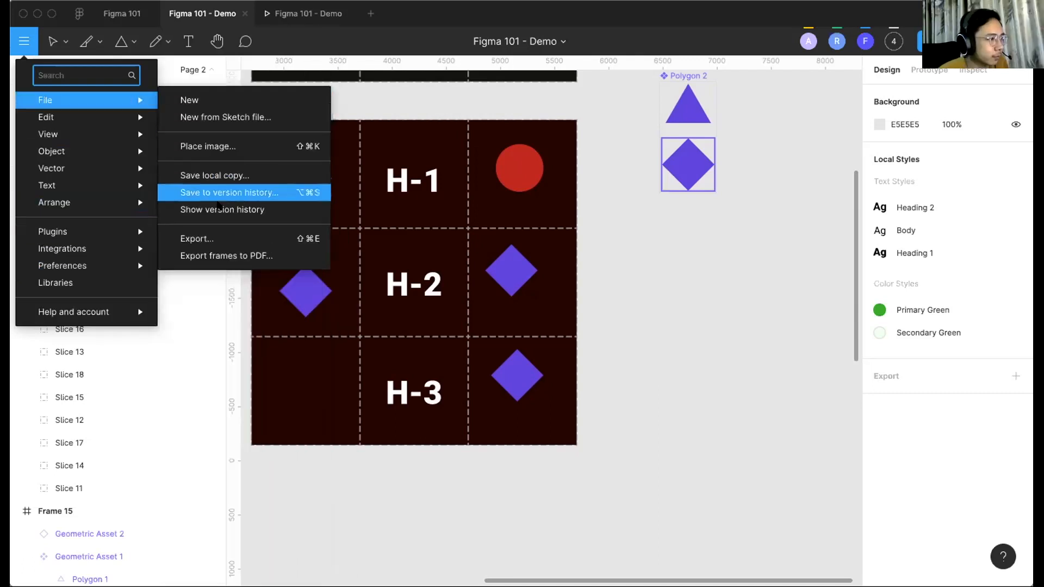
{"action": "left_click", "coordinate": [218, 204]}
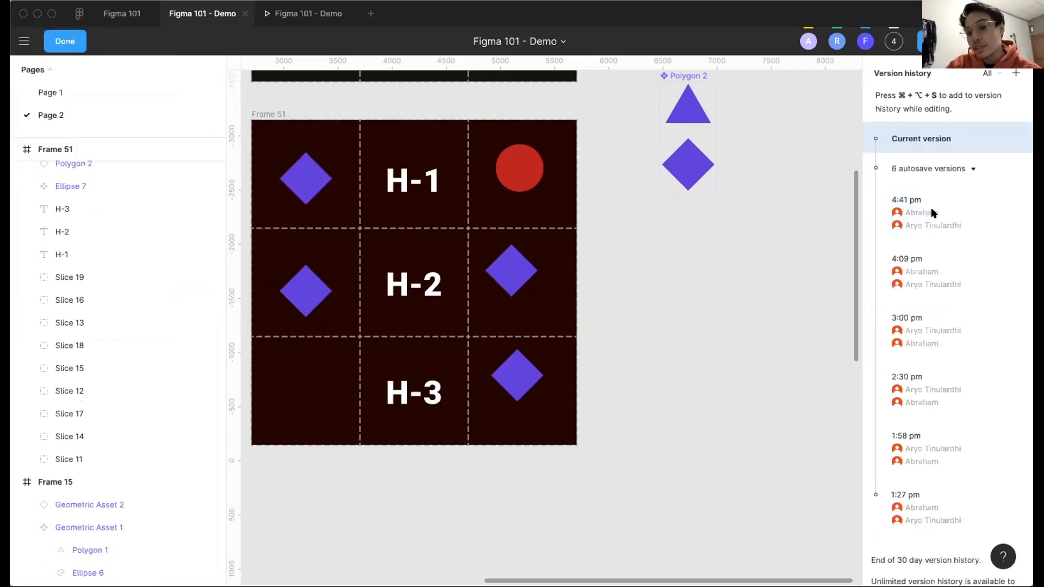
{"action": "scroll", "coordinate": [933, 214], "scroll_direction": "down", "scroll_amount": 3}
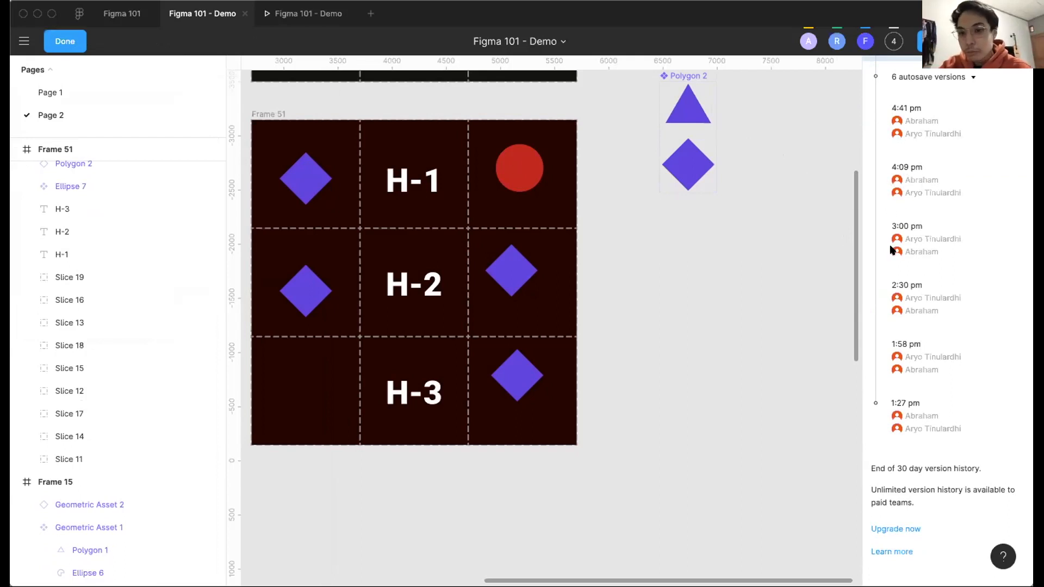
Preview the 4:09 pm autosave version of the file and check the options available for it.
{"action": "left_click", "coordinate": [911, 168]}
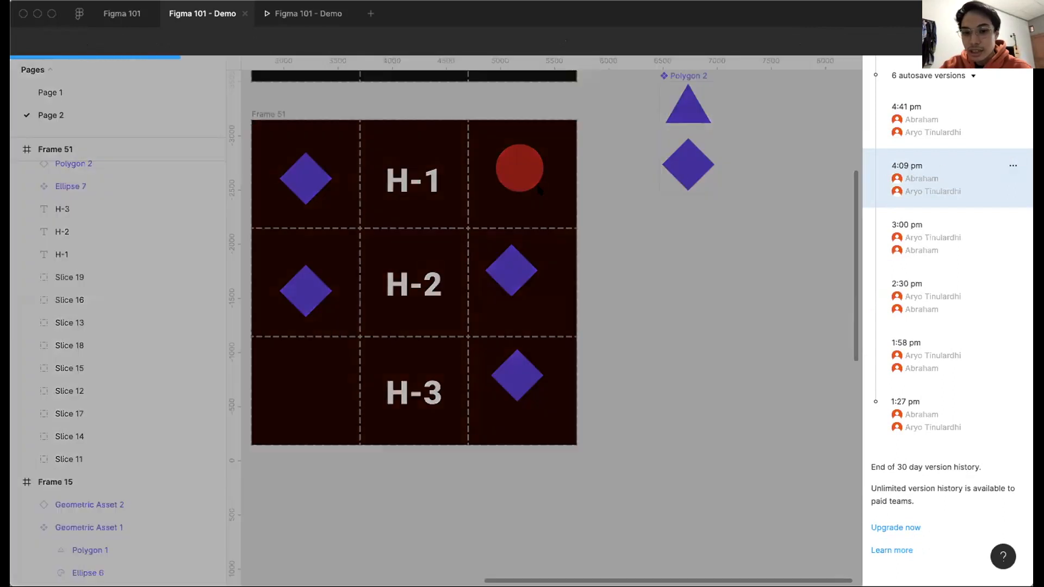
{"action": "scroll", "coordinate": [478, 168], "scroll_direction": "down", "scroll_amount": 5}
{"action": "scroll", "coordinate": [475, 321], "scroll_direction": "up", "scroll_amount": 5}
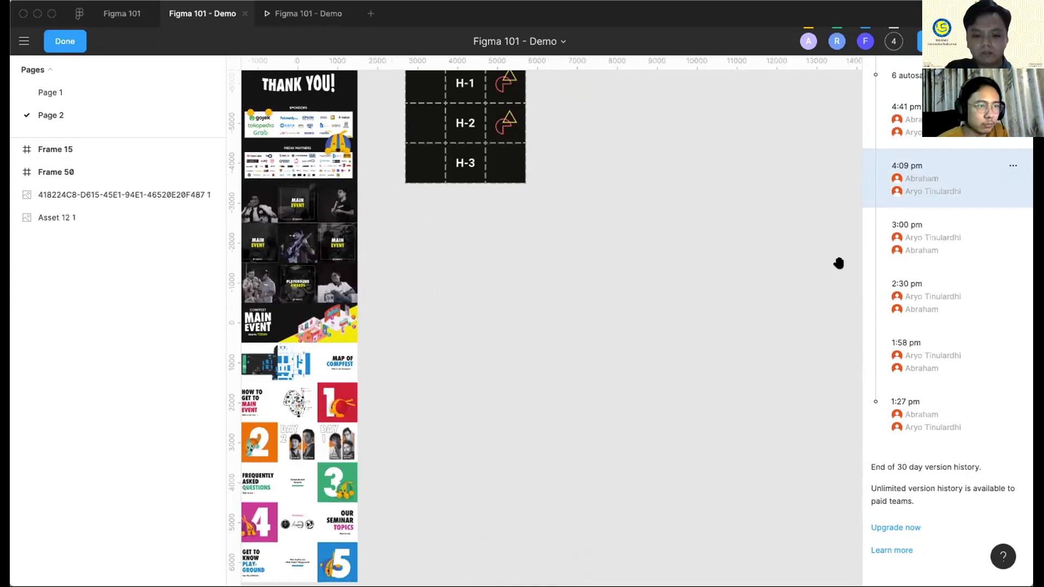
{"action": "scroll", "coordinate": [947, 190], "scroll_direction": "up", "scroll_amount": 3}
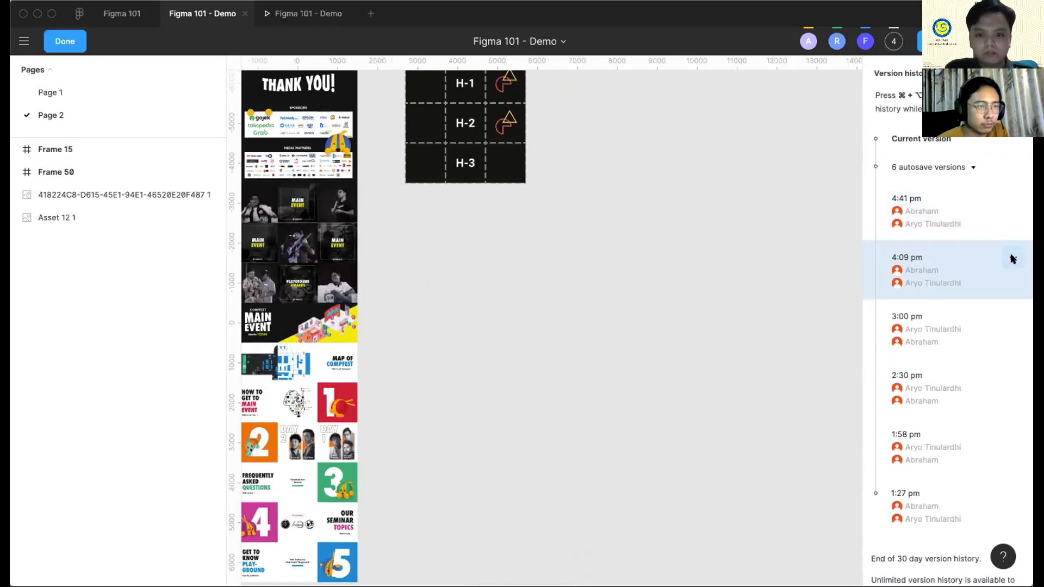
{"action": "left_click", "coordinate": [1012, 259]}
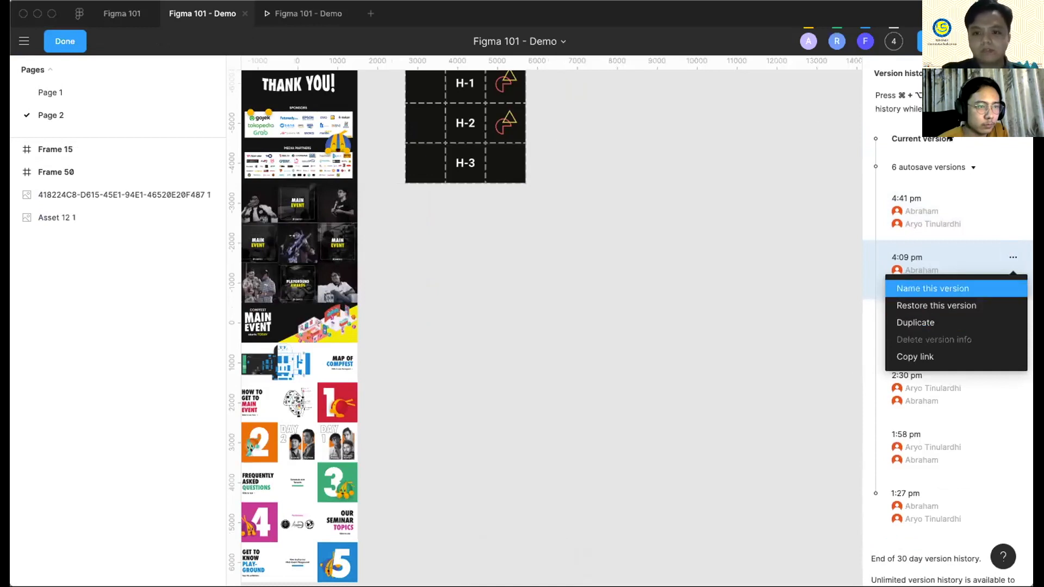
{"action": "left_click", "coordinate": [946, 140]}
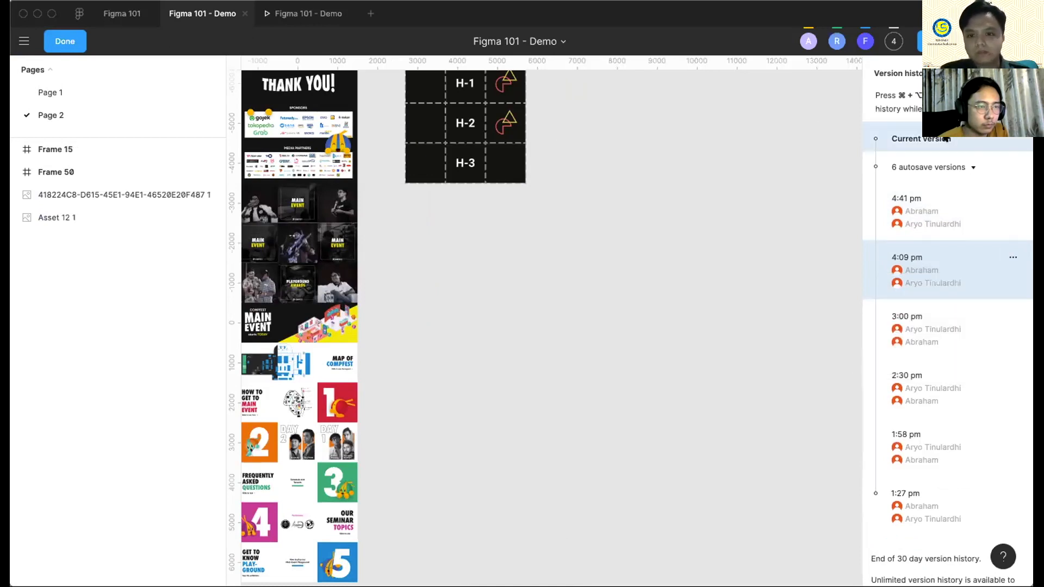
Return to the current version in the version history and examine Frame 15 and Frame 51.
{"action": "left_click", "coordinate": [946, 139]}
{"action": "scroll", "coordinate": [539, 247], "scroll_direction": "up", "scroll_amount": 1}
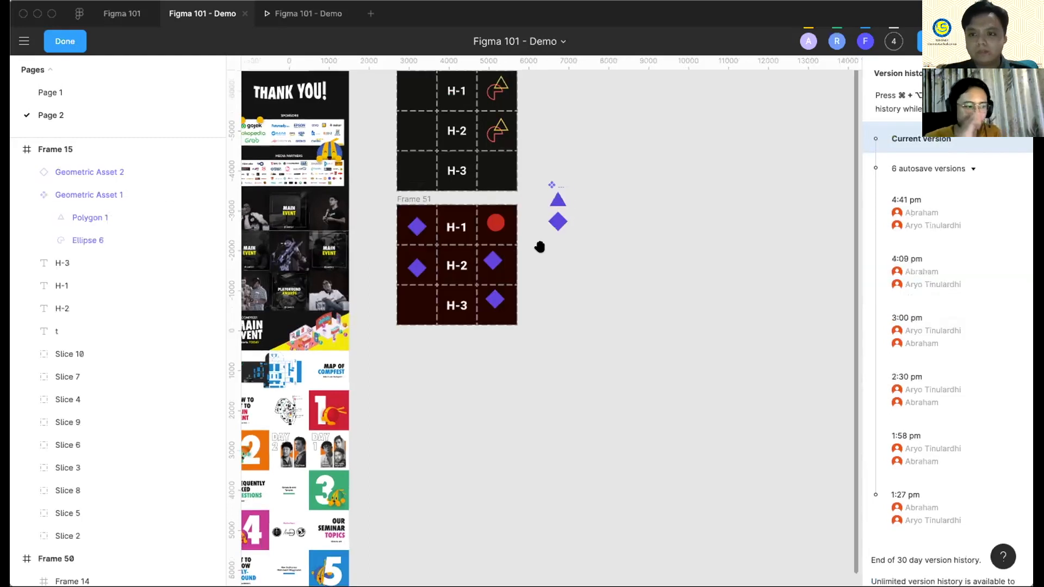
{"action": "scroll", "coordinate": [539, 247], "scroll_direction": "up", "scroll_amount": 2}
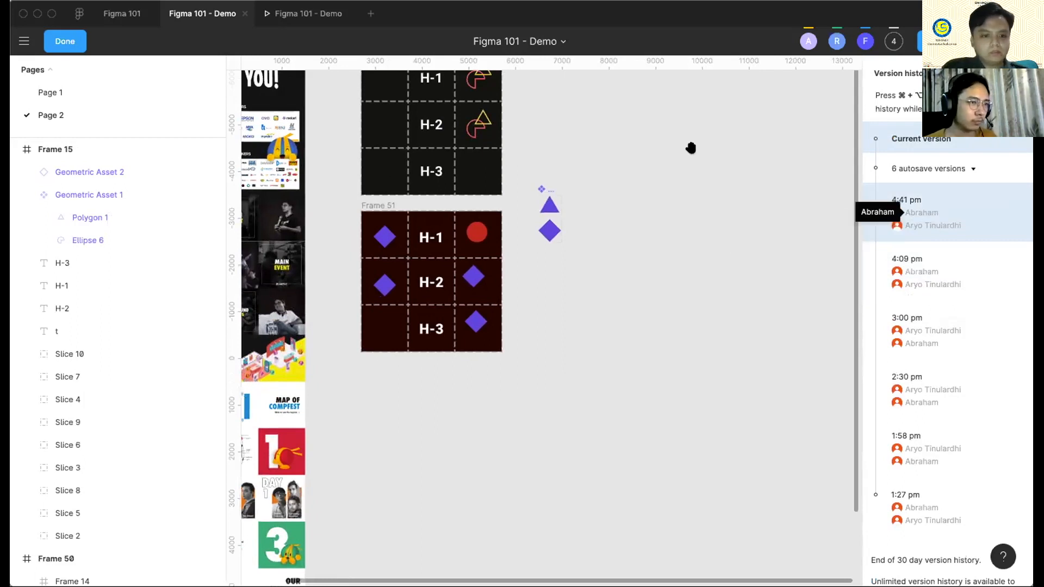
{"action": "scroll", "coordinate": [580, 89], "scroll_direction": "up", "scroll_amount": 3}
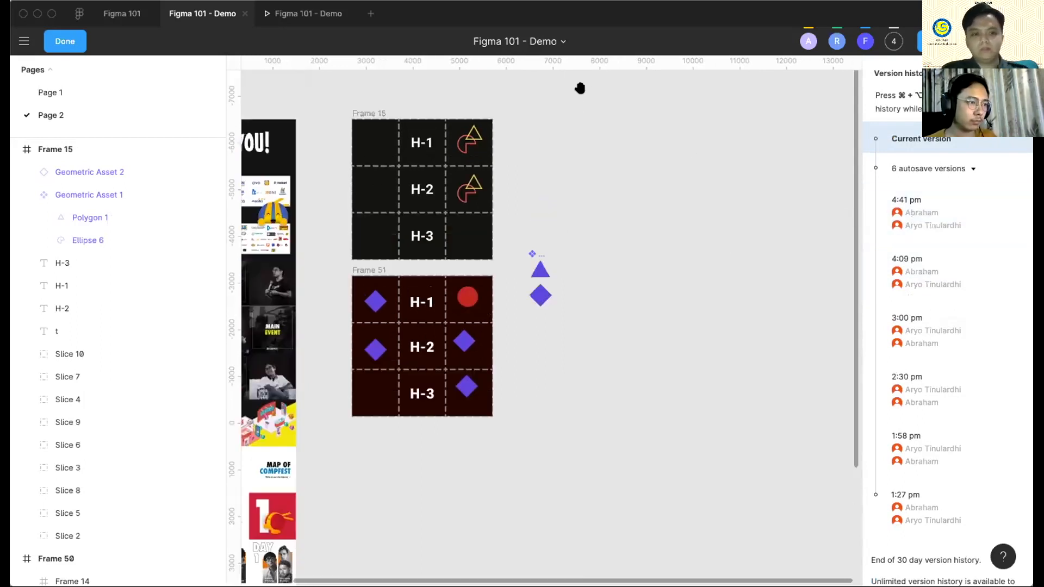
{"action": "scroll", "coordinate": [343, 168], "scroll_direction": "left", "scroll_amount": 2}
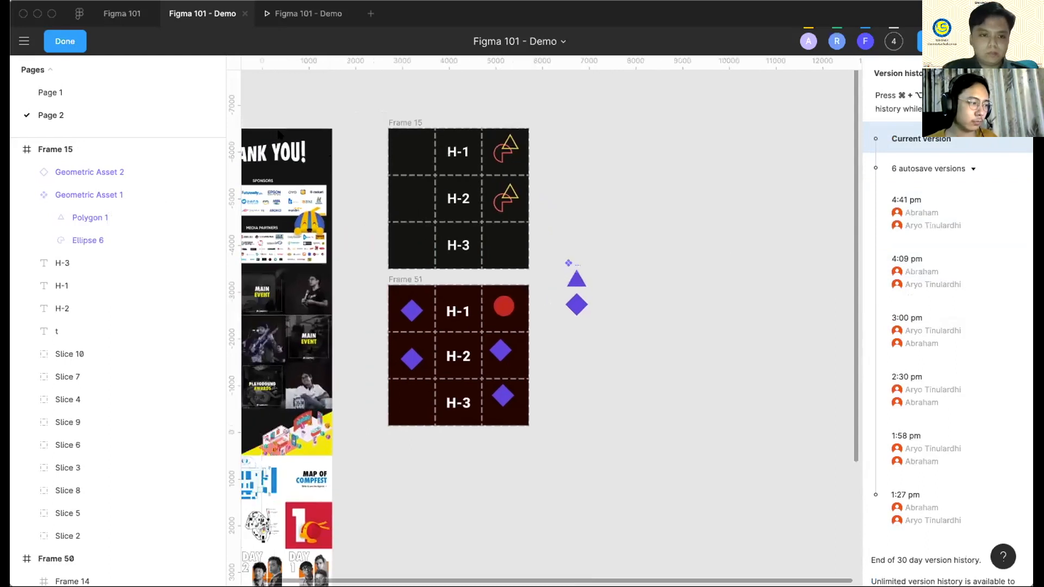
Leave the version history on Page 1 and select the first Taman Safari Bogor card in the iPhone 11 Pro / X - 2 frame.
{"action": "left_click", "coordinate": [94, 91]}
{"action": "scroll", "coordinate": [399, 191], "scroll_direction": "up", "scroll_amount": 5}
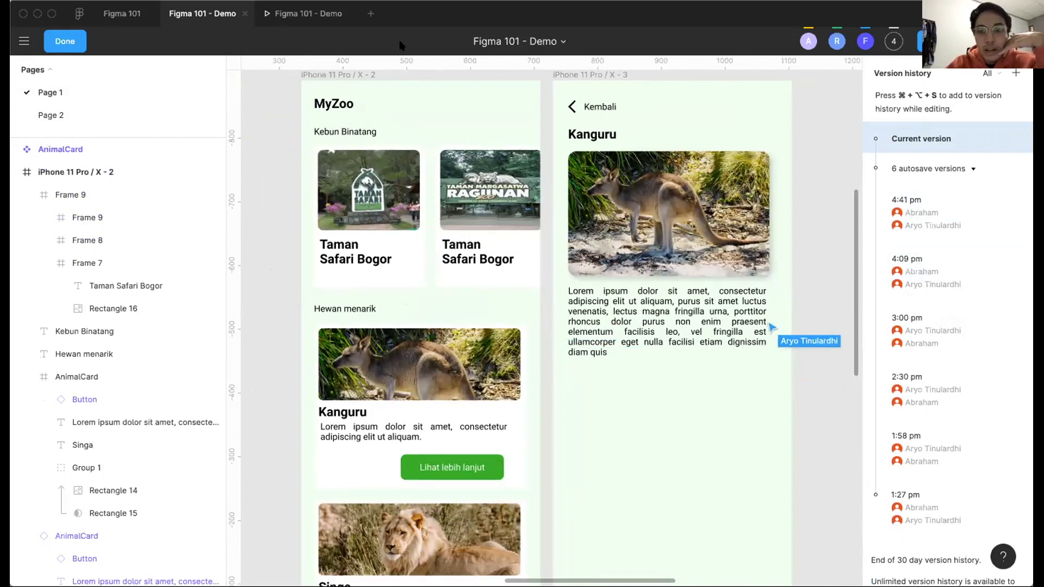
{"action": "left_click", "coordinate": [68, 42]}
{"action": "left_click", "coordinate": [378, 199]}
{"action": "left_click", "coordinate": [378, 198]}
{"action": "left_click", "coordinate": [365, 196]}
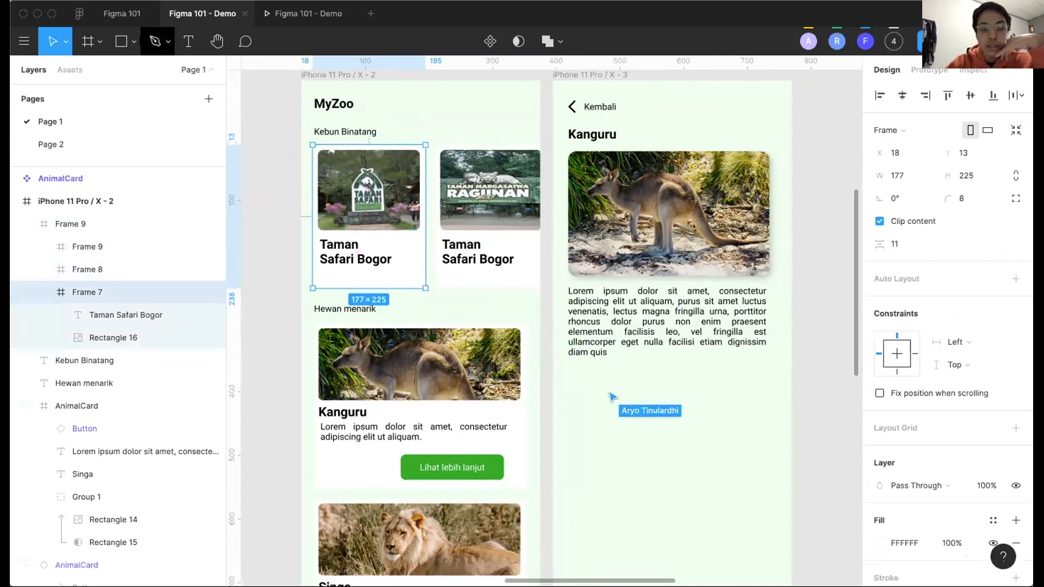
Post the comment "kayanya lebih bagus tambahin drop shadow" on the first Taman Safari Bogor card and close the comment thread.
{"action": "left_click", "coordinate": [245, 41]}
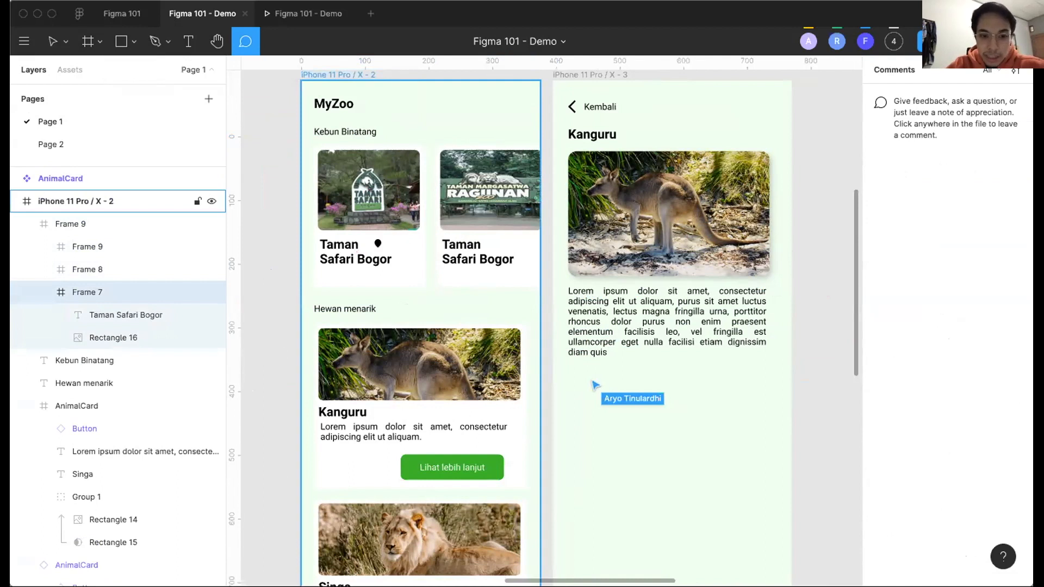
{"action": "left_click", "coordinate": [378, 245]}
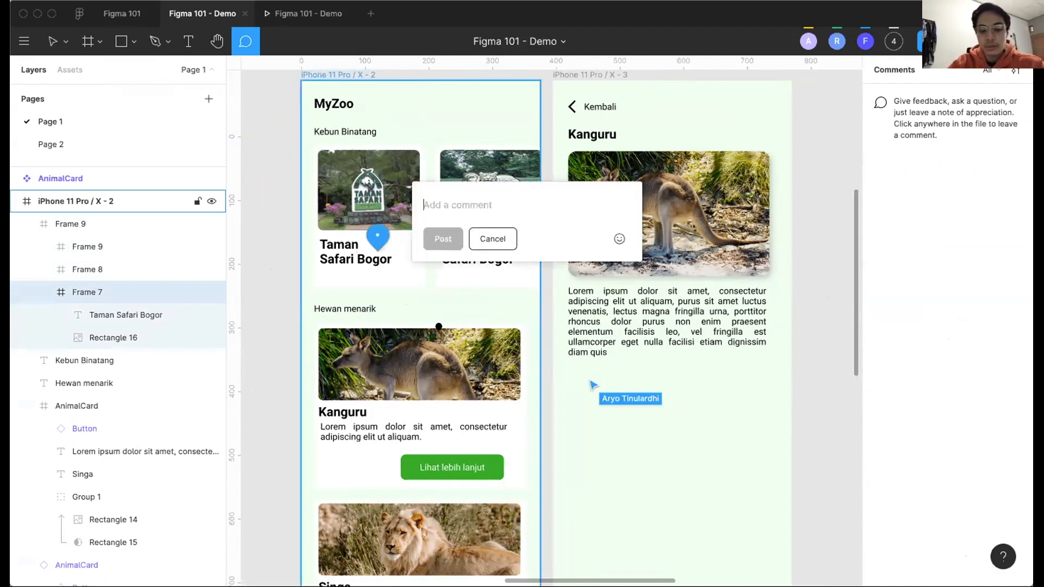
{"action": "type", "text": "kayanya lebih bagus tam"}
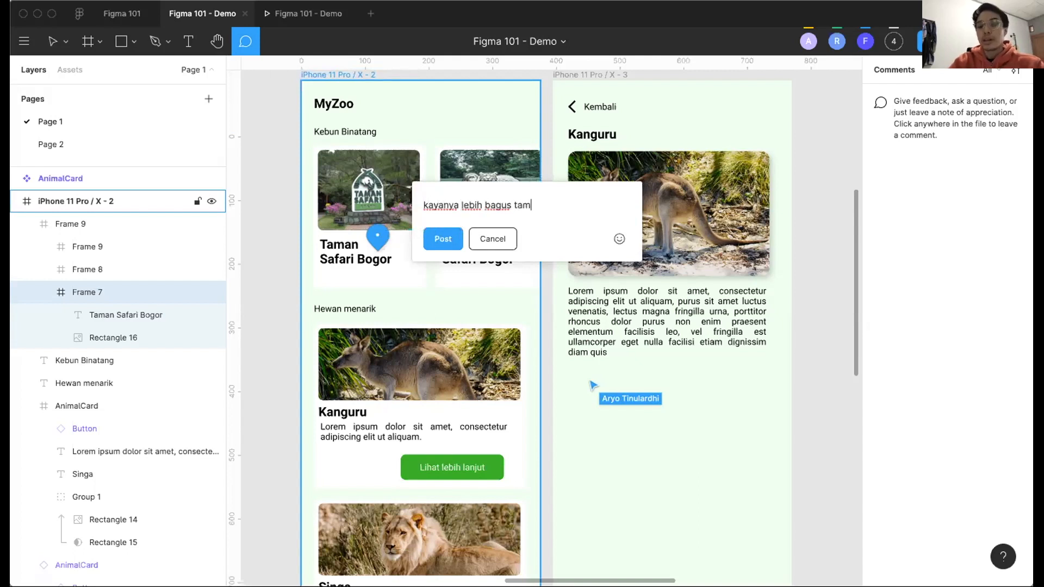
{"action": "type", "text": "bahin drop shadow"}
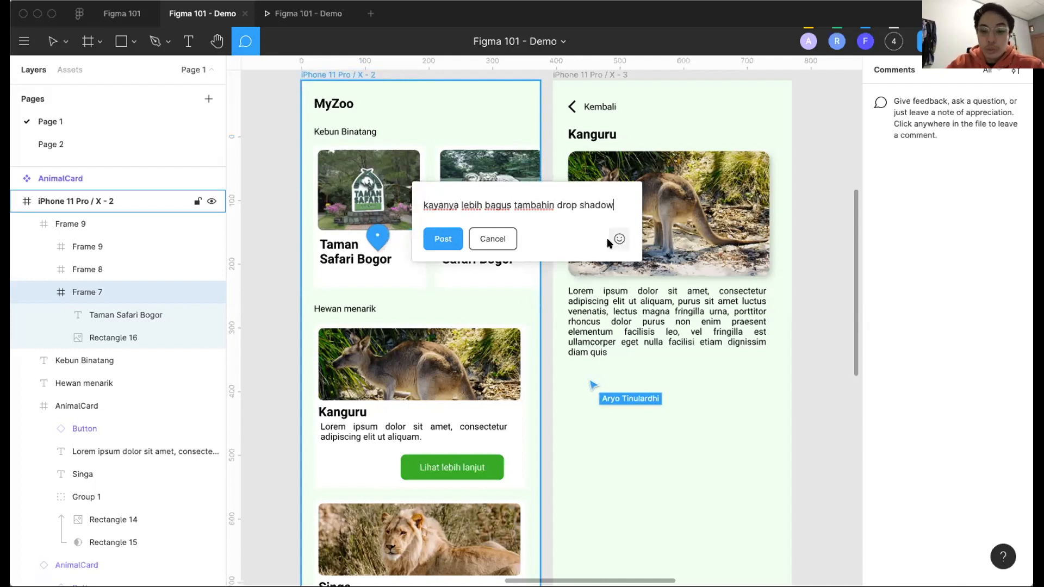
{"action": "left_click", "coordinate": [618, 239]}
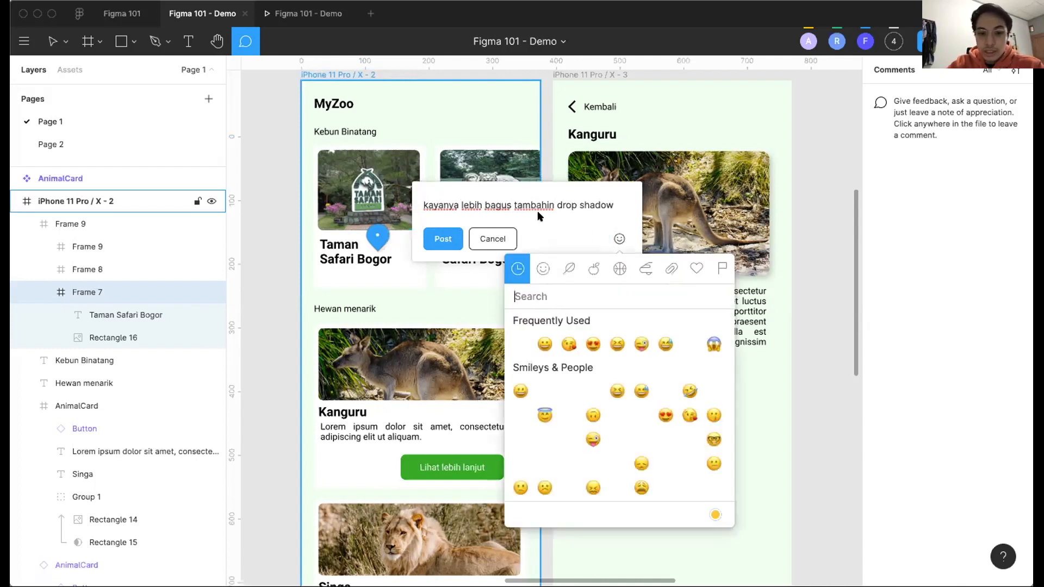
{"action": "left_click", "coordinate": [537, 195]}
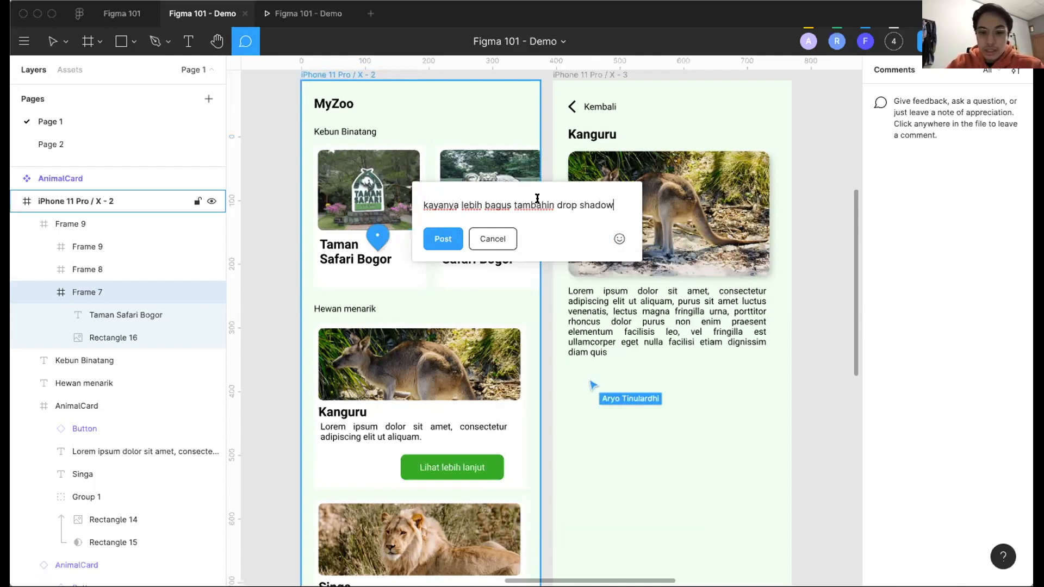
{"action": "left_click", "coordinate": [441, 249]}
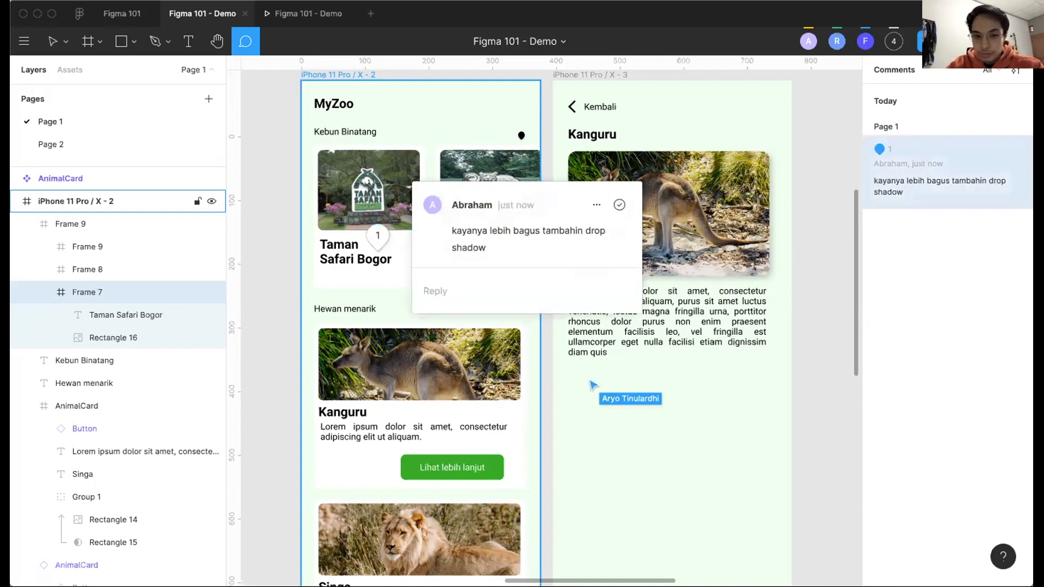
{"action": "scroll", "coordinate": [520, 135], "scroll_direction": "right", "scroll_amount": 2}
{"action": "scroll", "coordinate": [433, 135], "scroll_direction": "down", "scroll_amount": 5}
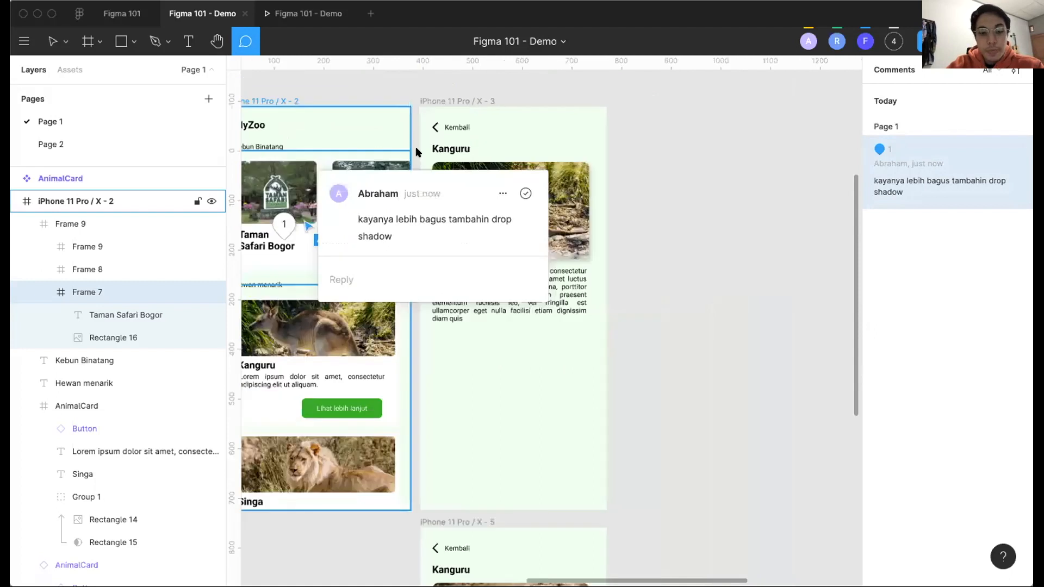
{"action": "left_click", "coordinate": [360, 86]}
Switch to the Figma 101 file and launch its Pitchdeck plugin.
{"action": "left_click", "coordinate": [127, 18]}
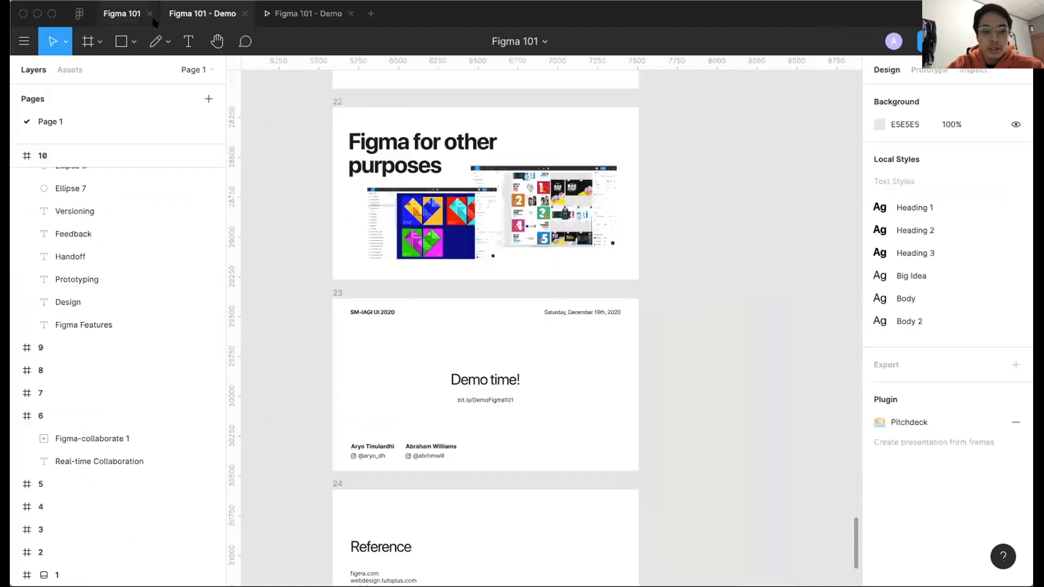
{"action": "scroll", "coordinate": [394, 360], "scroll_direction": "up", "scroll_amount": 3}
{"action": "scroll", "coordinate": [394, 362], "scroll_direction": "up", "scroll_amount": 15}
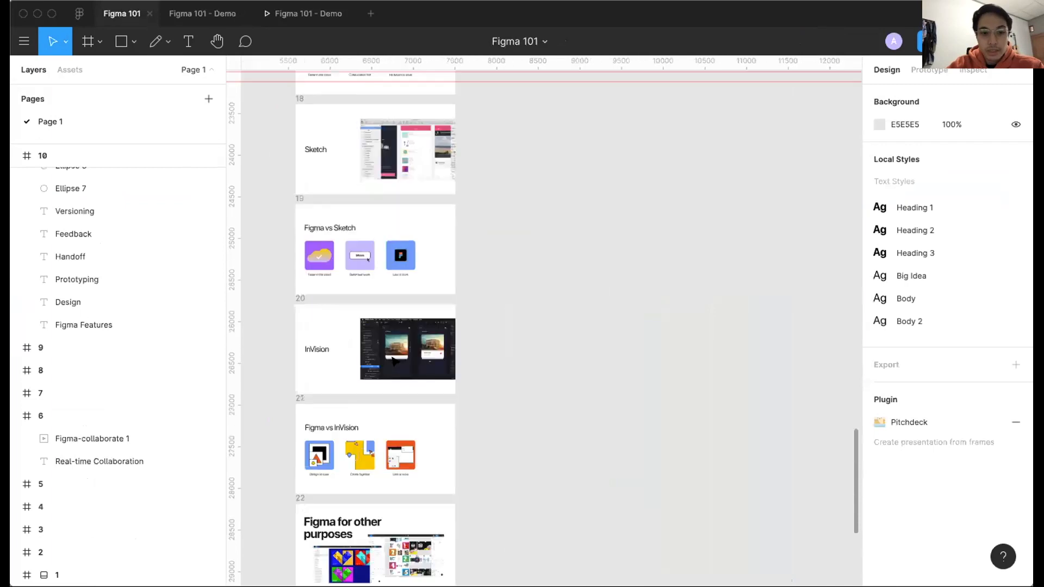
{"action": "left_click", "coordinate": [897, 422]}
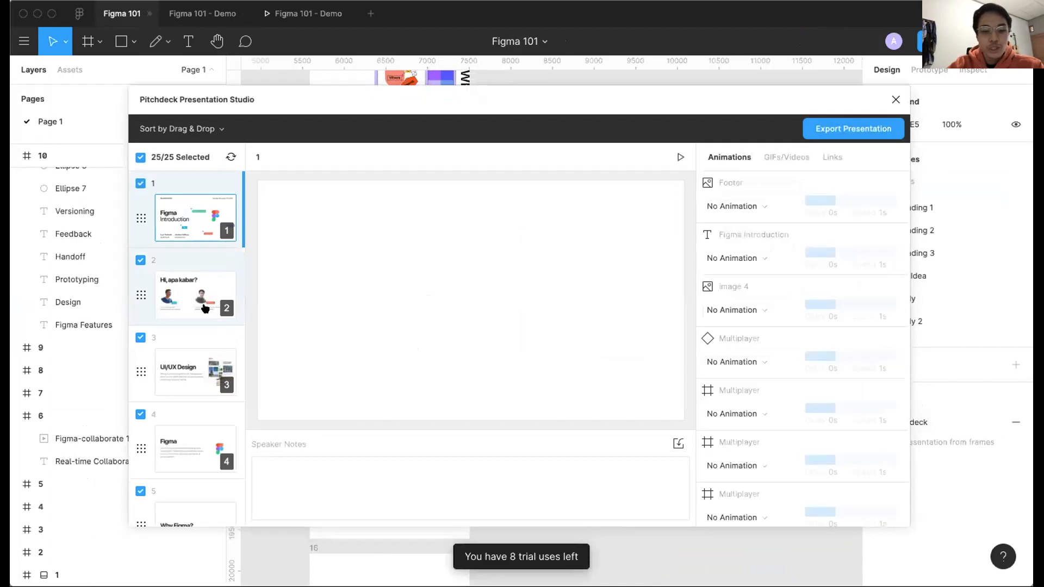
Look through the slide list, layer animations and speaker notes in Pitchdeck Presentation Studio, and close it.
{"action": "scroll", "coordinate": [205, 303], "scroll_direction": "down", "scroll_amount": 2}
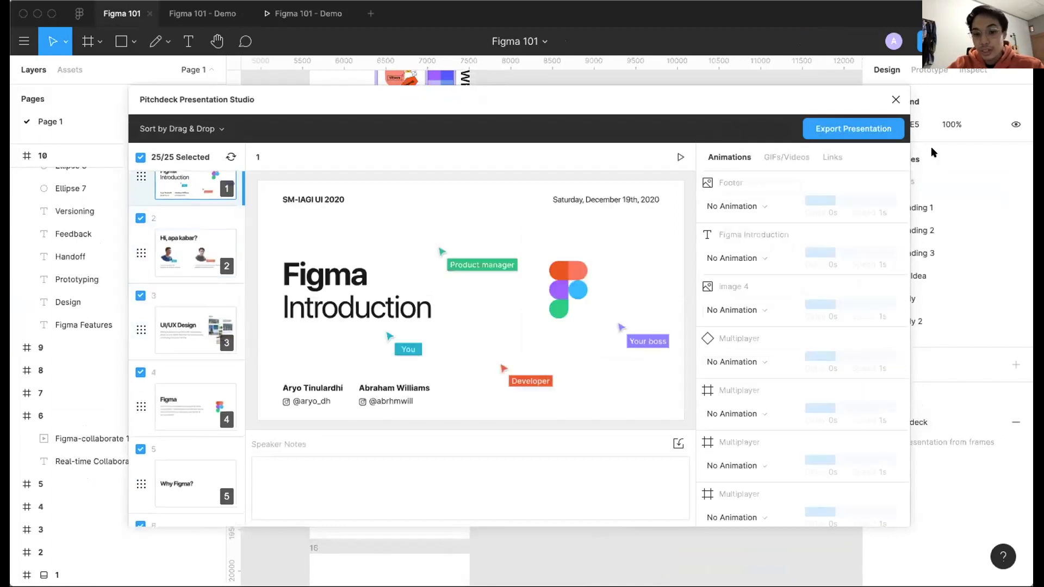
{"action": "scroll", "coordinate": [718, 179], "scroll_direction": "down", "scroll_amount": 3}
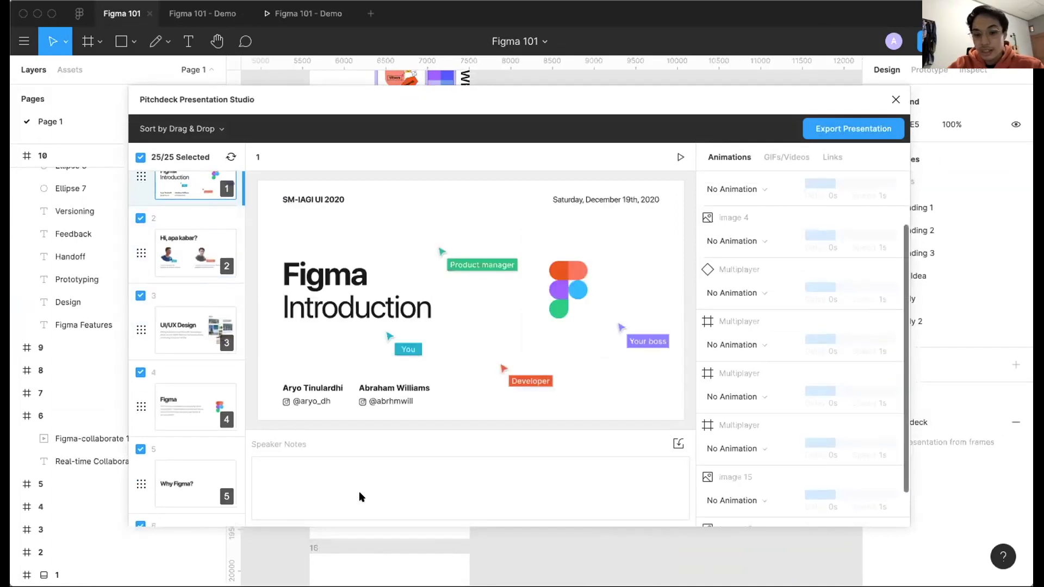
{"action": "left_click", "coordinate": [333, 498]}
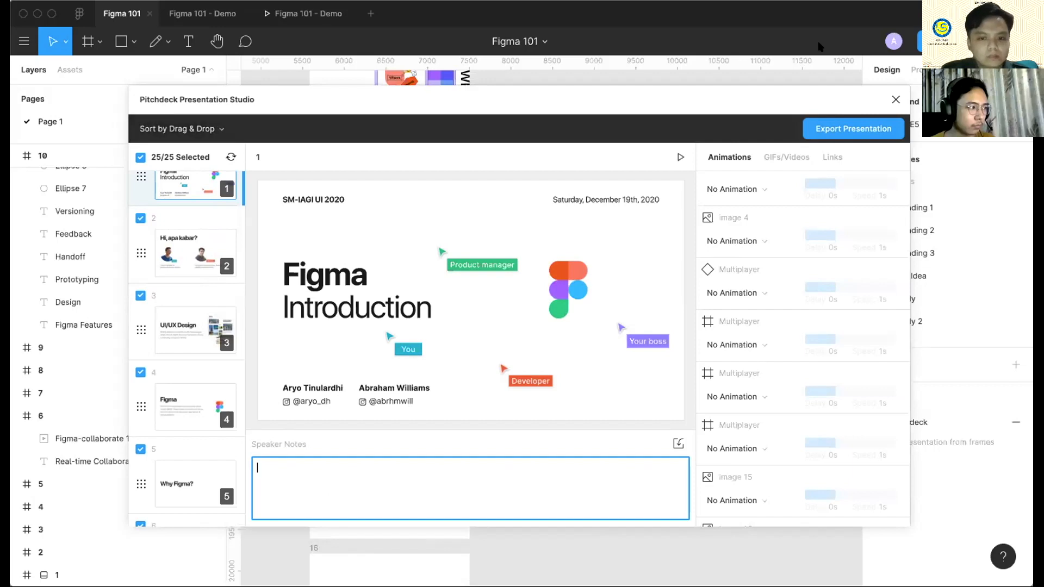
{"action": "left_click", "coordinate": [895, 99]}
Check the list of installed plugins available from the canvas of the Figma 101 file and dismiss it.
{"action": "key", "text": "h"}
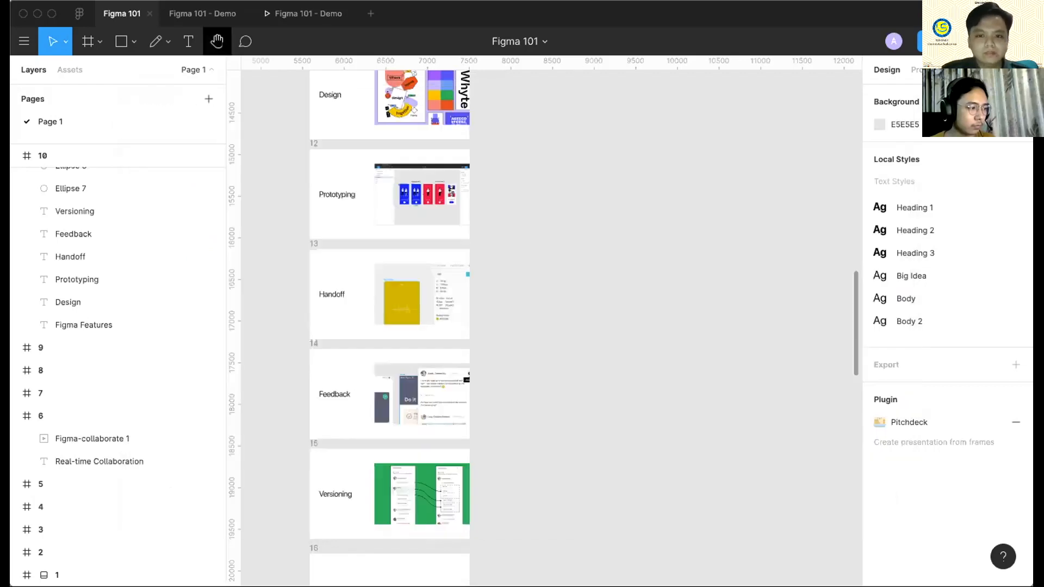
{"action": "right_click", "coordinate": [514, 186]}
{"action": "mouse_move", "coordinate": [597, 231]}
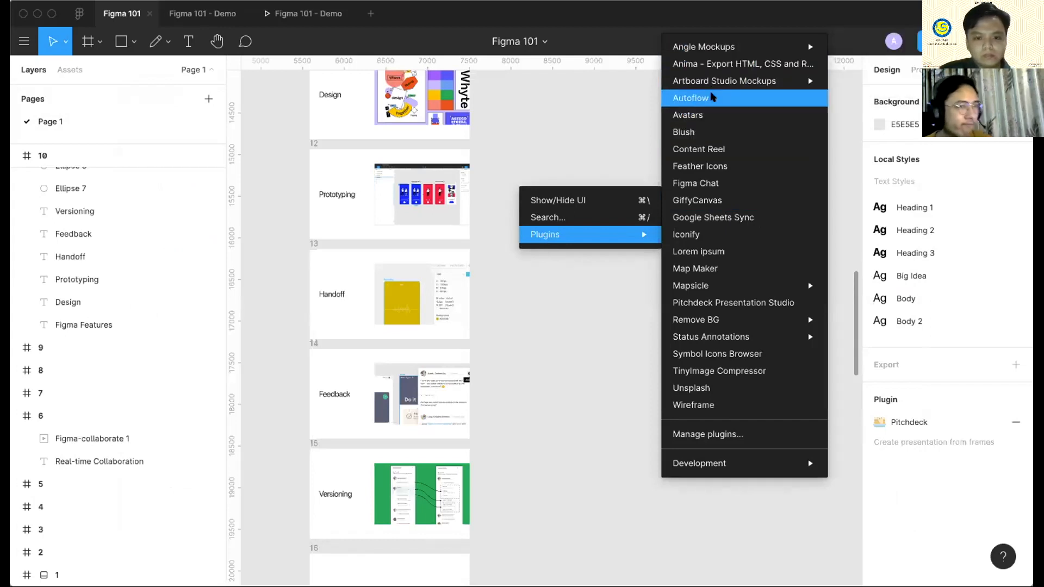
{"action": "left_click", "coordinate": [448, 324]}
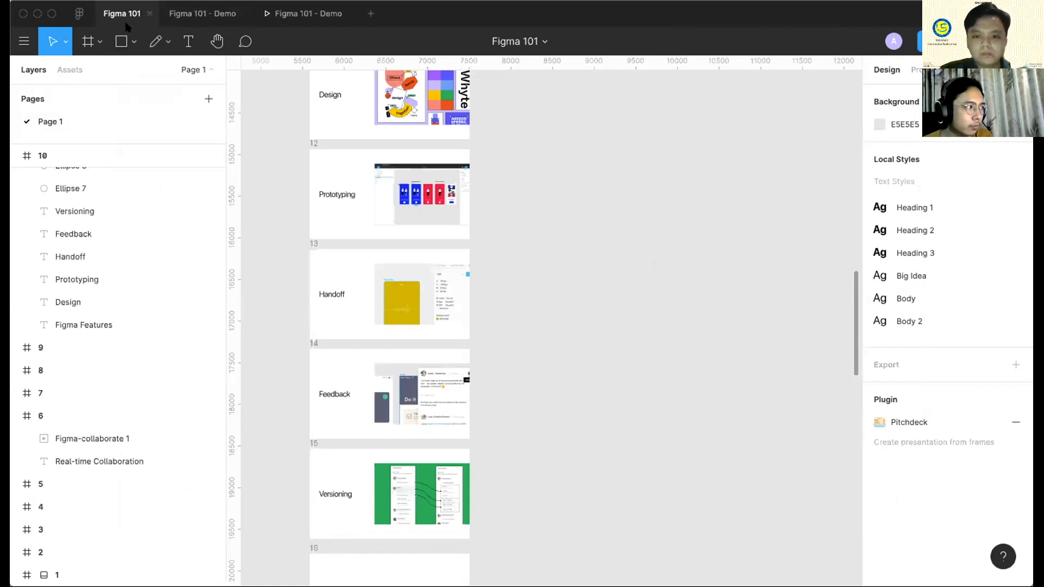
Switch to the Figma 101 - Demo design file and discard the empty comment placed on the canvas.
{"action": "left_click", "coordinate": [239, 15]}
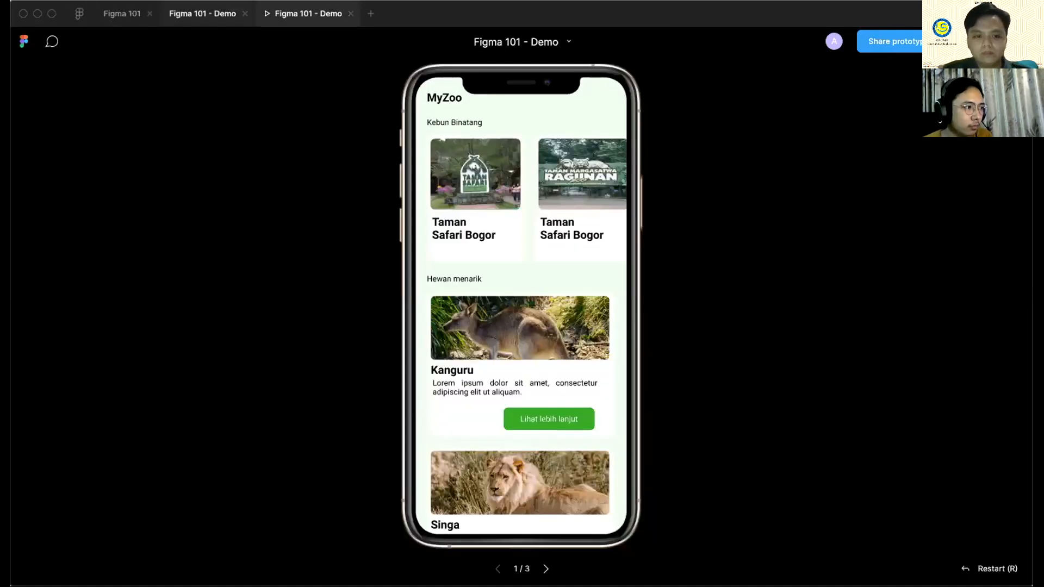
{"action": "left_click", "coordinate": [204, 8]}
{"action": "left_click", "coordinate": [496, 376]}
{"action": "left_click", "coordinate": [621, 372]}
{"action": "left_click", "coordinate": [620, 370]}
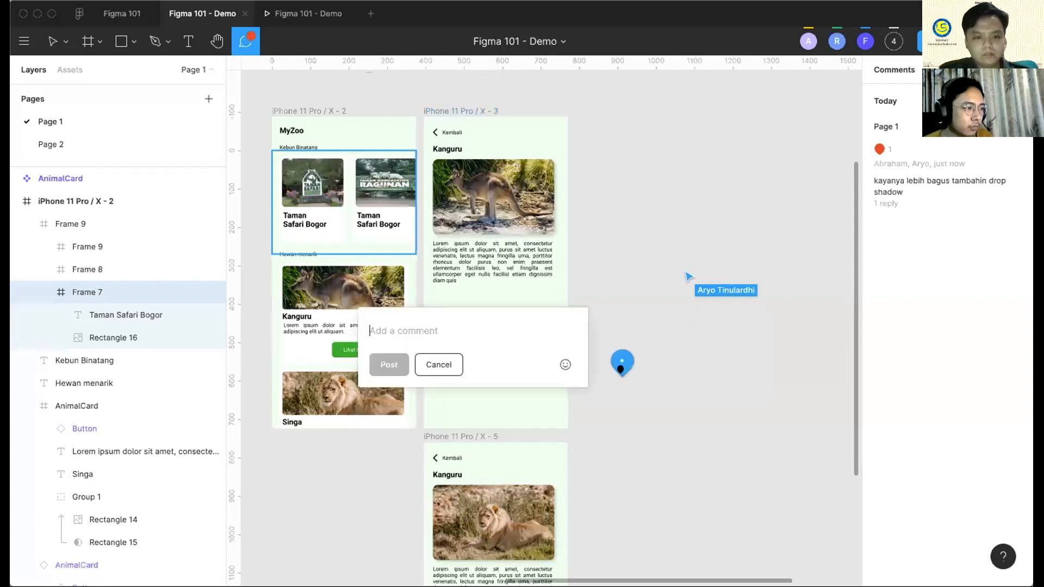
{"action": "left_click", "coordinate": [438, 363]}
{"action": "key", "text": "Escape"}
Draw a 68 × 68 circle below the Kanguru description in iPhone 11 Pro / X - 3 and fill it using the Avatars plugin.
{"action": "key", "text": "o"}
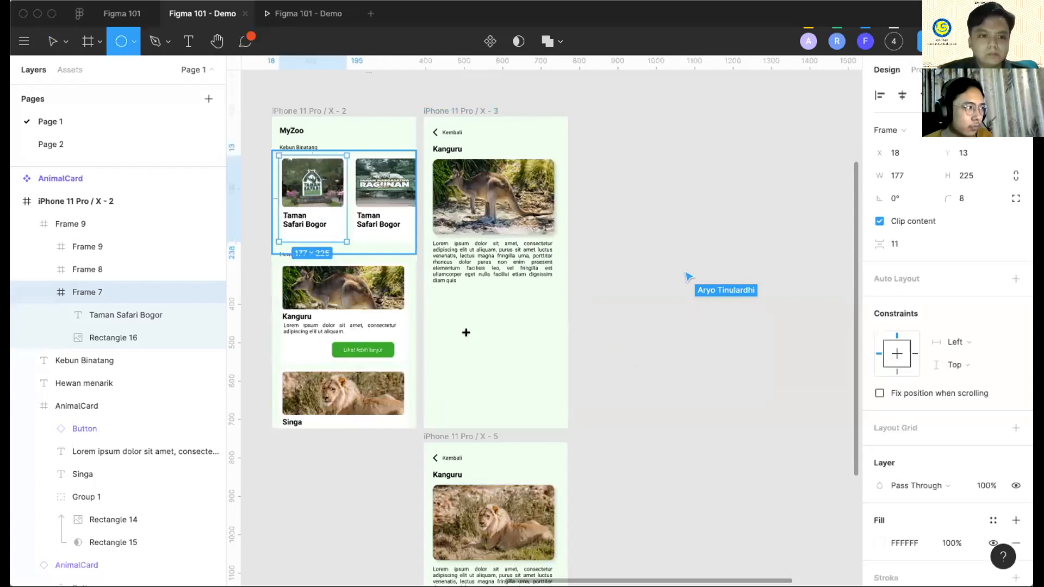
{"action": "scroll", "coordinate": [437, 299], "scroll_direction": "up", "scroll_amount": 1}
{"action": "left_click_drag", "start_coordinate": [428, 332], "coordinate": [454, 358]}
{"action": "scroll", "coordinate": [441, 348], "scroll_direction": "up", "scroll_amount": 3}
{"action": "right_click", "coordinate": [433, 335]}
{"action": "mouse_move", "coordinate": [479, 445]}
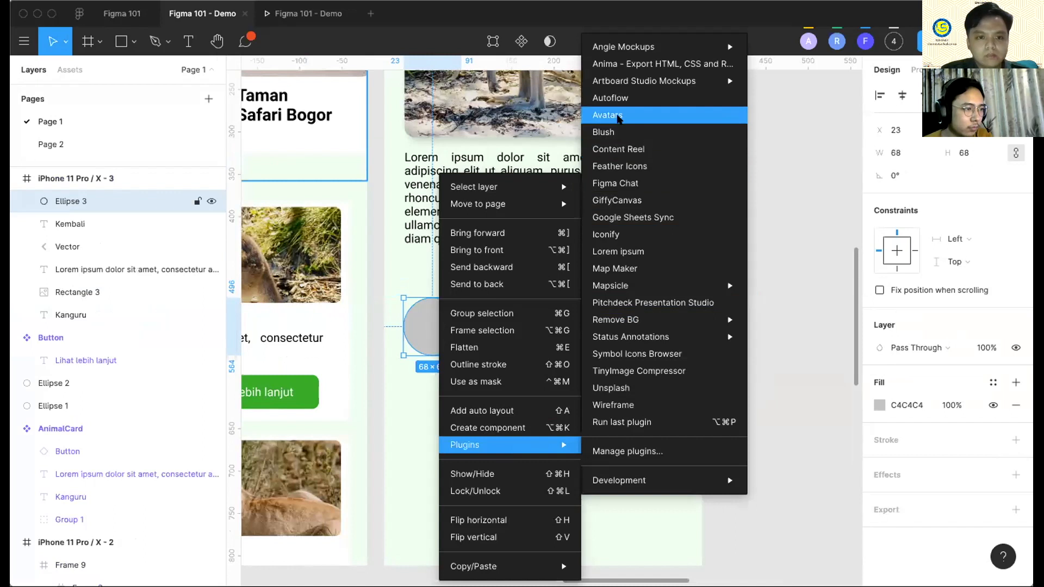
{"action": "left_click", "coordinate": [618, 118]}
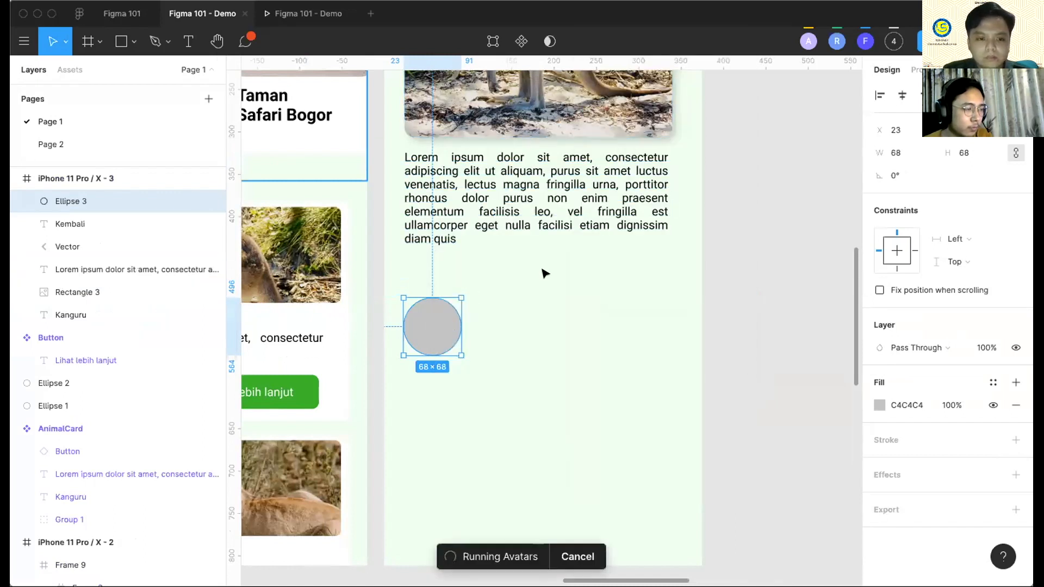
Check the frame's list of installed plugins, and delete the avatar circle below the Kanguru description.
{"action": "right_click", "coordinate": [506, 326]}
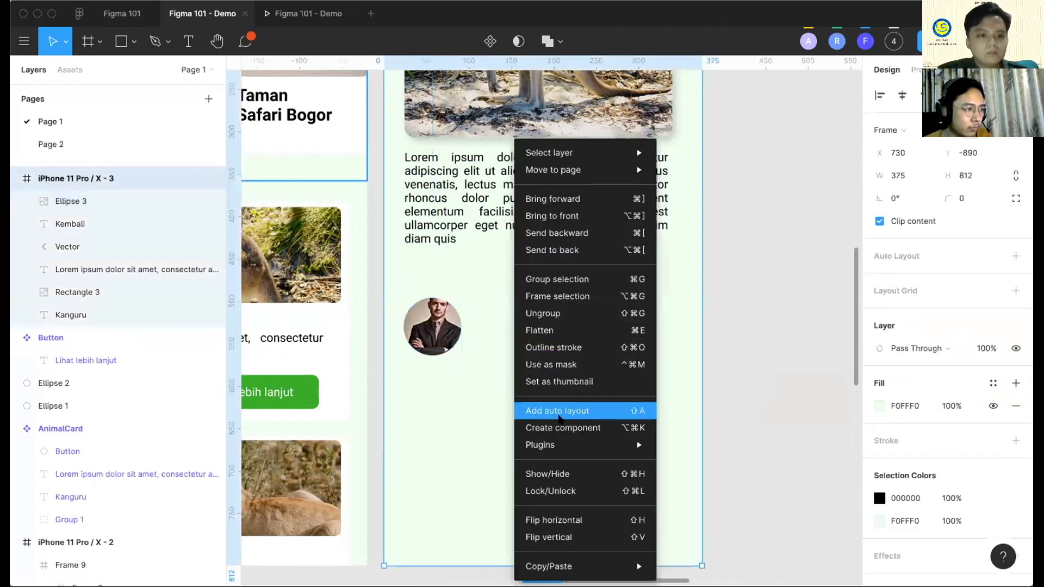
{"action": "mouse_move", "coordinate": [557, 442]}
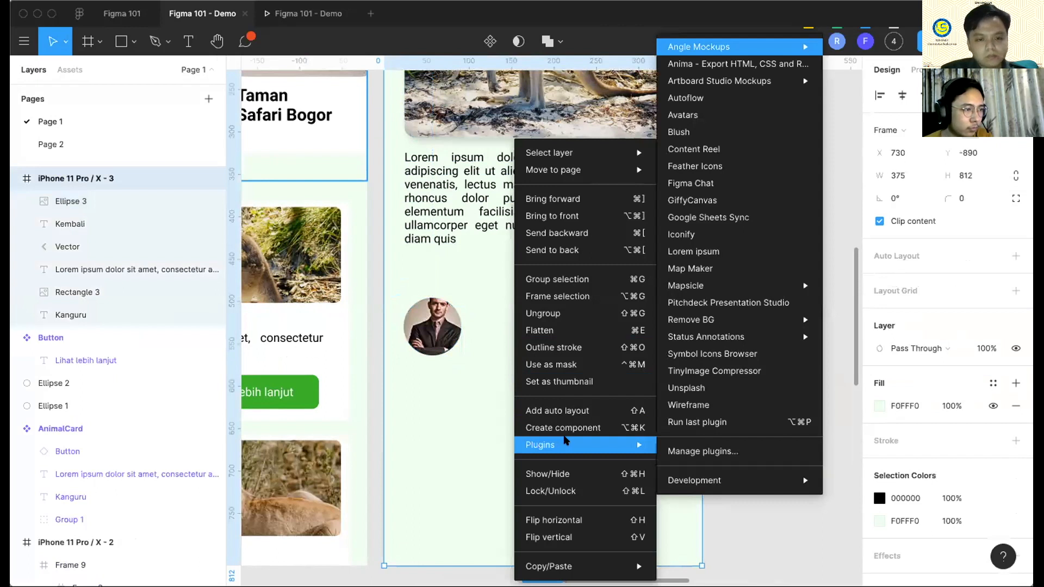
{"action": "left_click", "coordinate": [452, 384]}
{"action": "scroll", "coordinate": [451, 384], "scroll_direction": "down", "scroll_amount": 1}
{"action": "scroll", "coordinate": [452, 384], "scroll_direction": "right", "scroll_amount": 1}
{"action": "left_click", "coordinate": [390, 279]}
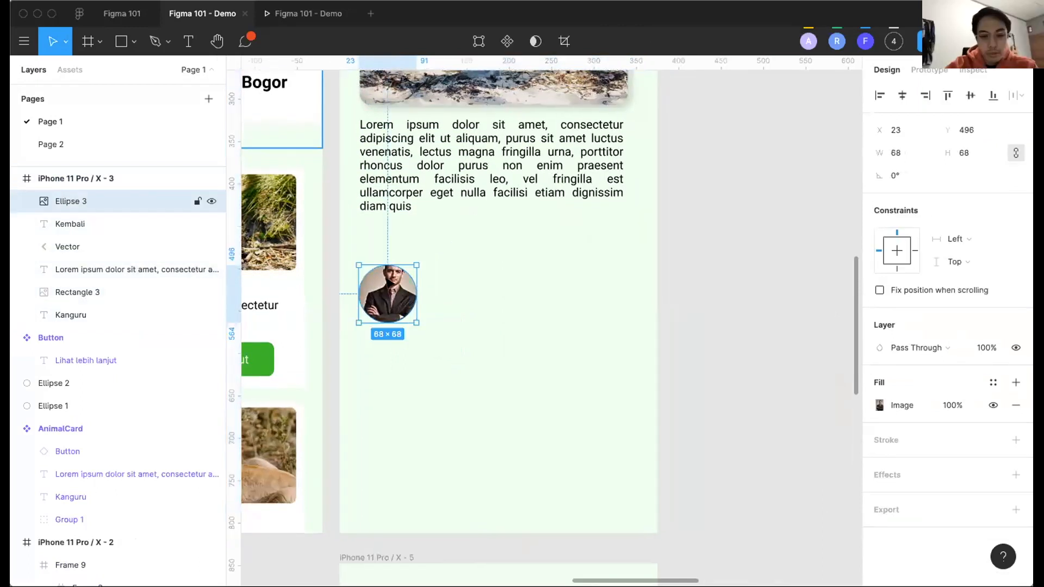
{"action": "key", "text": "Delete"}
Draw a rectangle about 313 × 170 below the Kanguru description and open the Mapsicle plugin for it.
{"action": "key", "text": "r"}
{"action": "left_click_drag", "start_coordinate": [362, 241], "coordinate": [624, 385]}
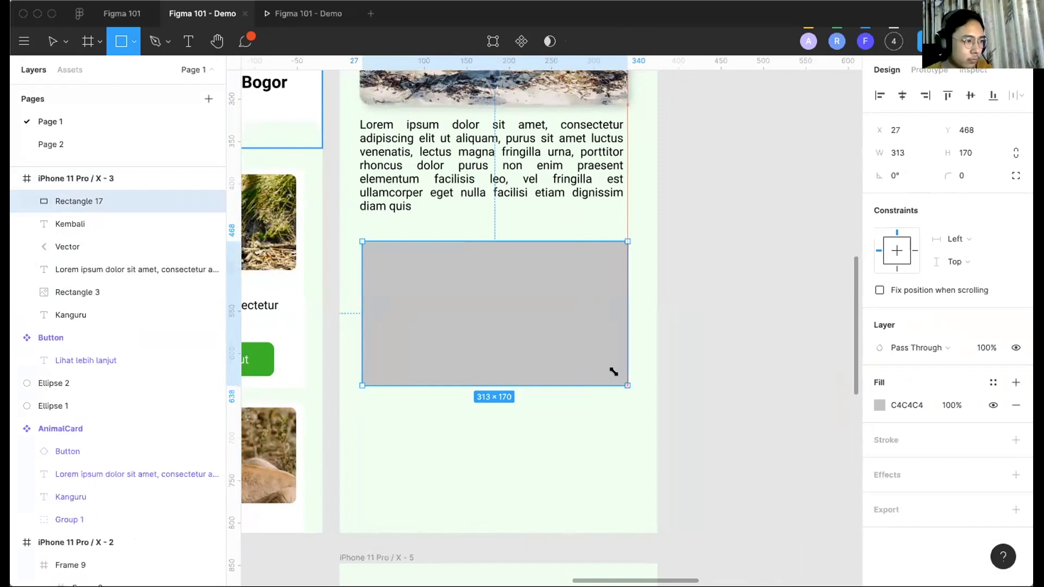
{"action": "right_click", "coordinate": [576, 335]}
{"action": "mouse_move", "coordinate": [642, 443]}
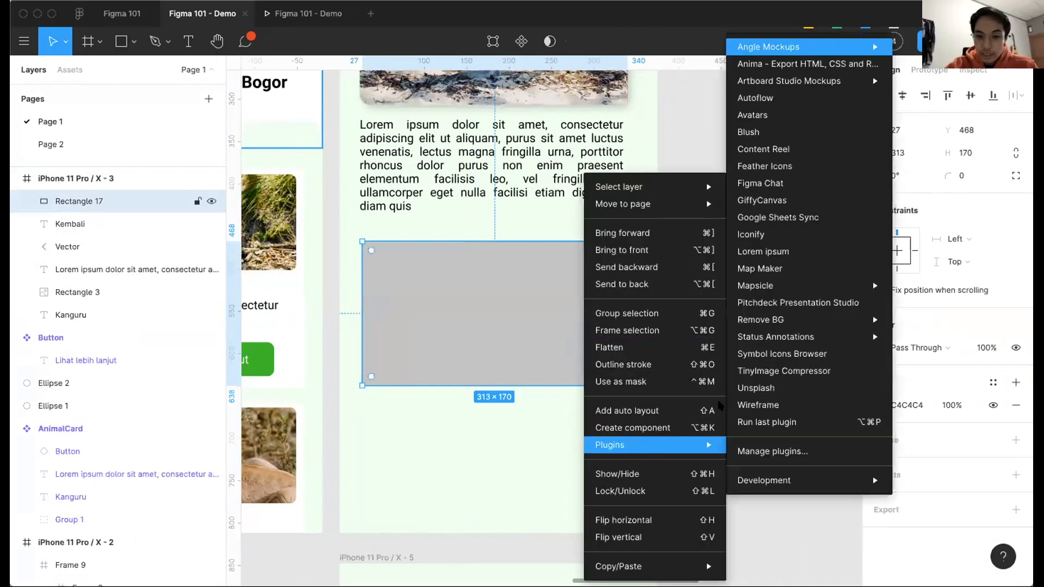
{"action": "mouse_move", "coordinate": [799, 279]}
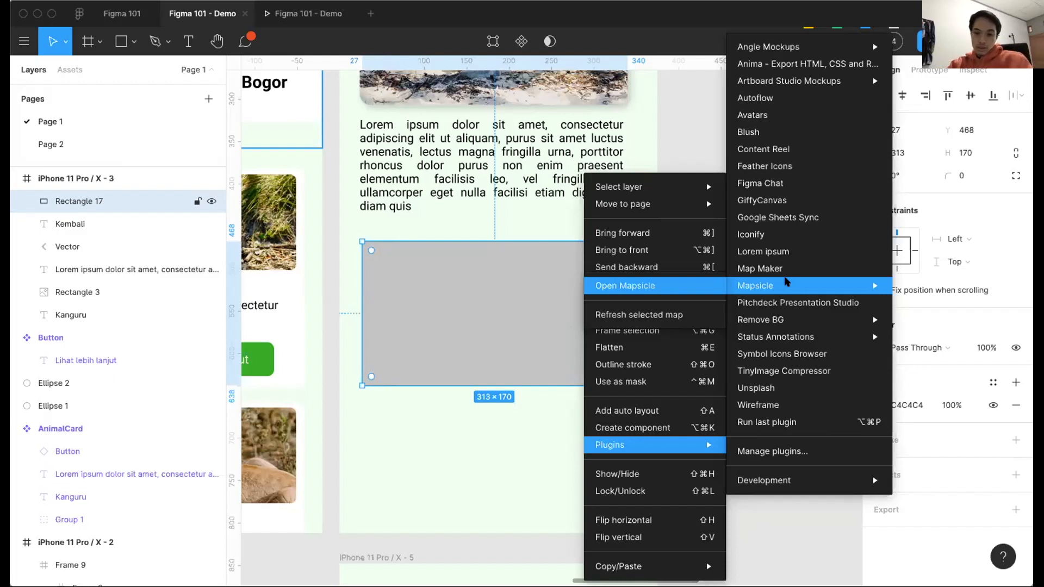
{"action": "left_click", "coordinate": [667, 283]}
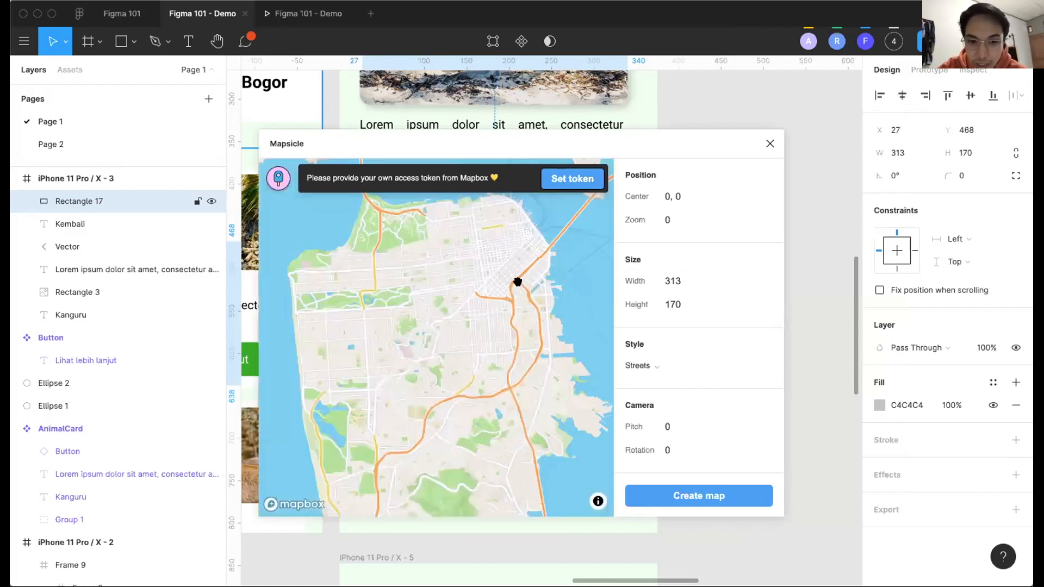
Frame San Francisco at zoom 12.4 in Mapsicle with the Streets style and create the map in the rectangle.
{"action": "left_click_drag", "start_coordinate": [431, 329], "coordinate": [432, 402]}
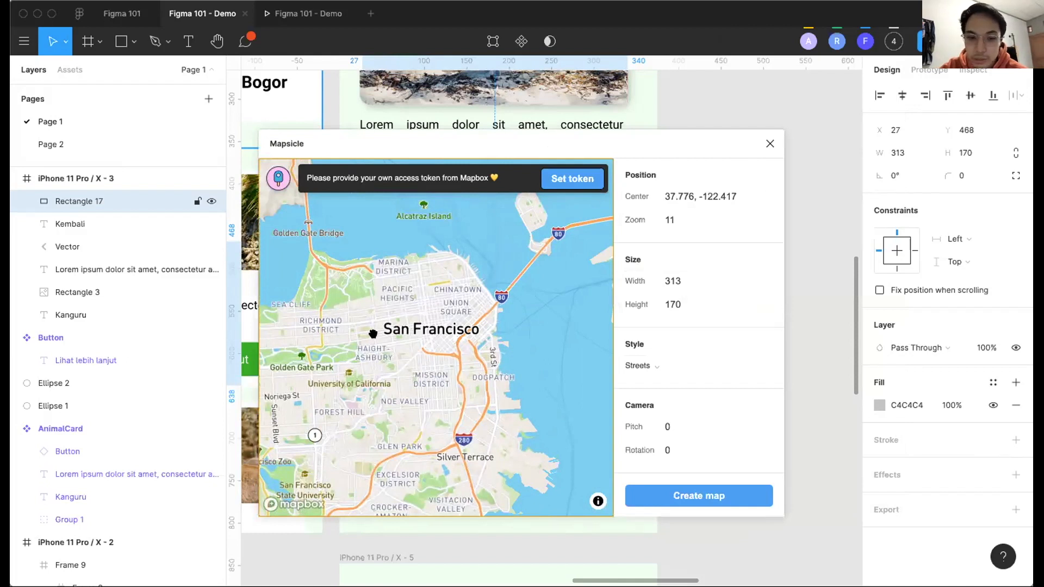
{"action": "scroll", "coordinate": [473, 353], "scroll_direction": "up", "scroll_amount": 5}
{"action": "scroll", "coordinate": [525, 380], "scroll_direction": "up", "scroll_amount": 2}
{"action": "left_click_drag", "start_coordinate": [522, 377], "coordinate": [553, 382]}
{"action": "scroll", "coordinate": [558, 375], "scroll_direction": "down", "scroll_amount": 1}
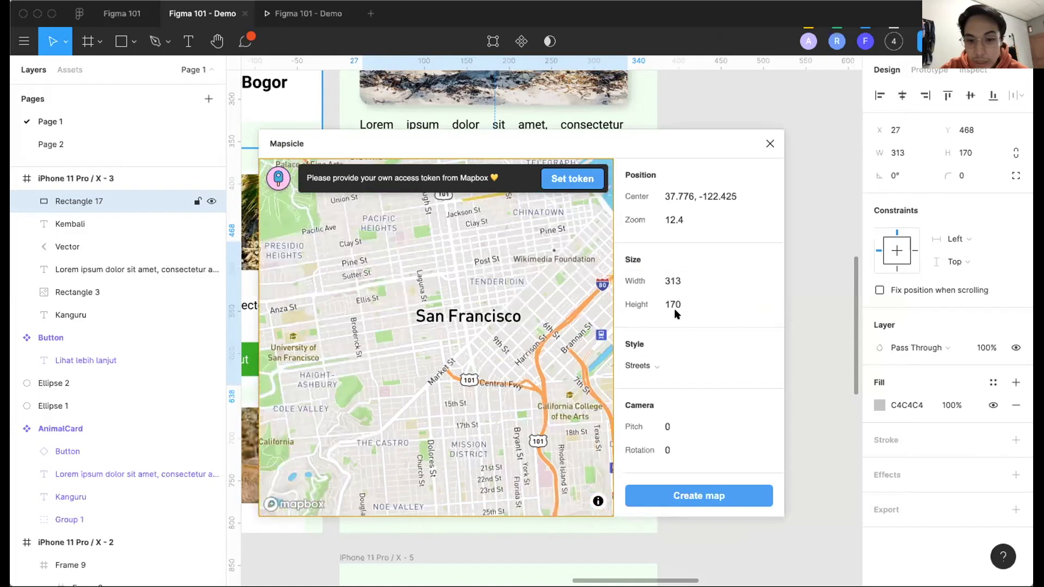
{"action": "left_click", "coordinate": [676, 494]}
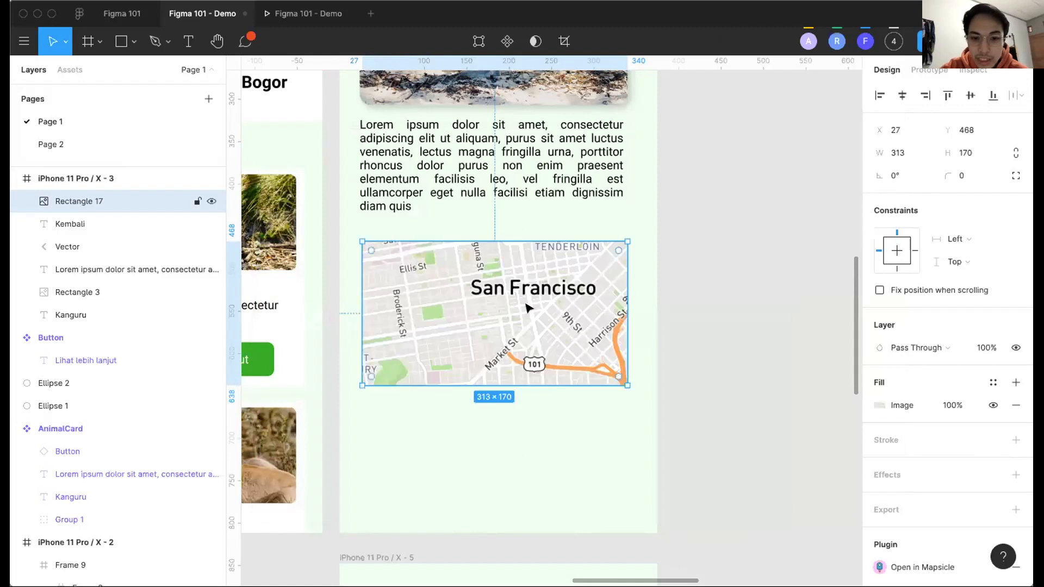
{"action": "scroll", "coordinate": [514, 302], "scroll_direction": "down", "scroll_amount": 1}
{"action": "scroll", "coordinate": [513, 301], "scroll_direction": "down", "scroll_amount": 2}
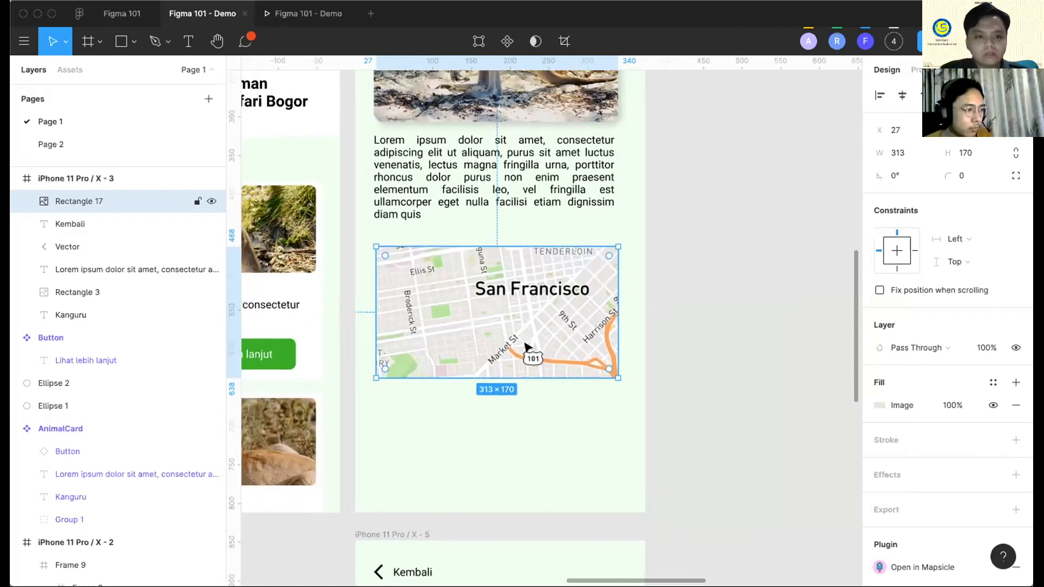
{"action": "right_click", "coordinate": [515, 411]}
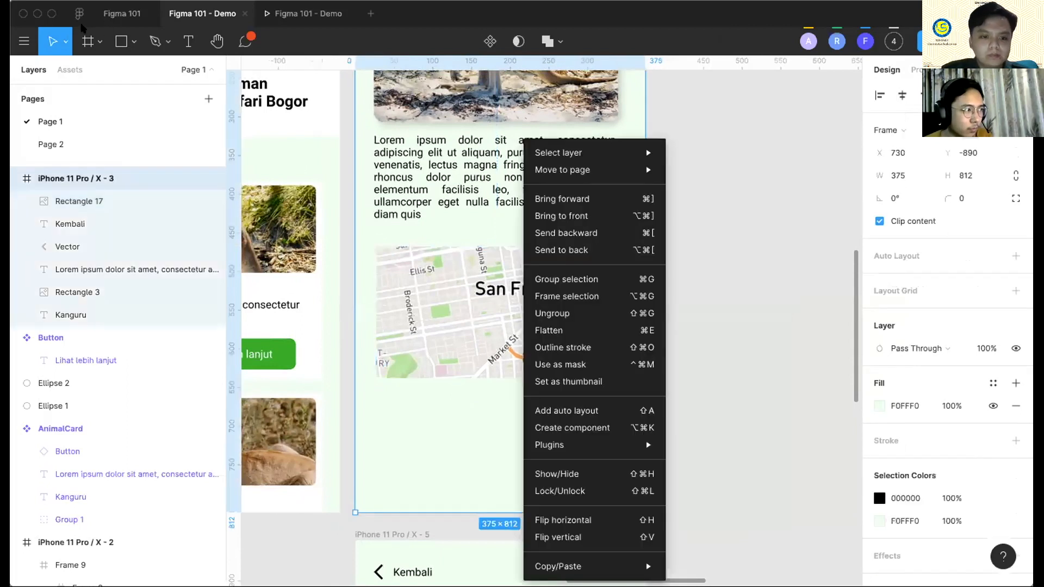
{"action": "left_click", "coordinate": [82, 27]}
Go back to the Figma Community search from the Lorem ipsum plugin page and search the plugins for "remove".
{"action": "left_click", "coordinate": [79, 15]}
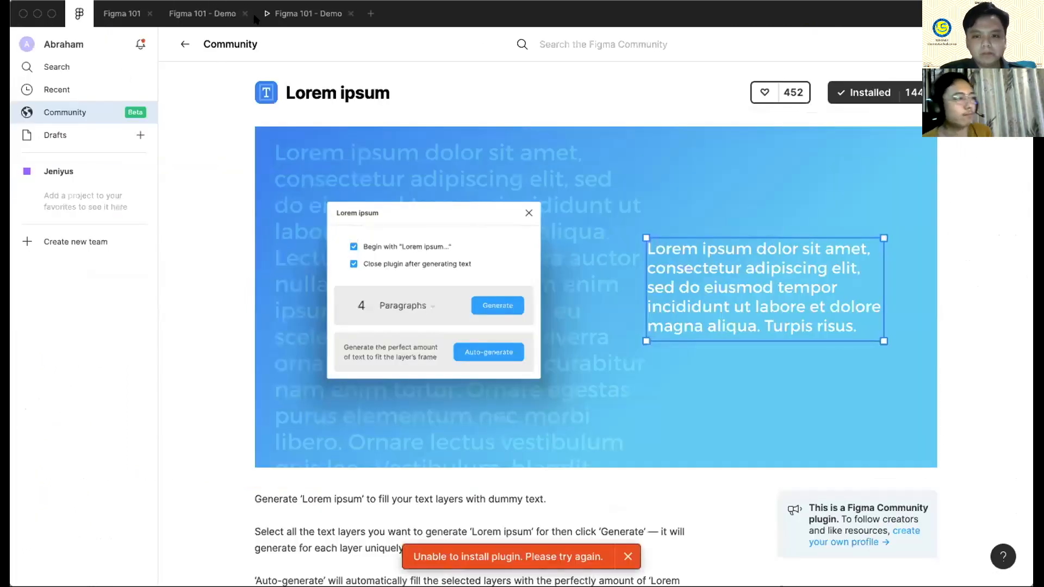
{"action": "left_click", "coordinate": [185, 44]}
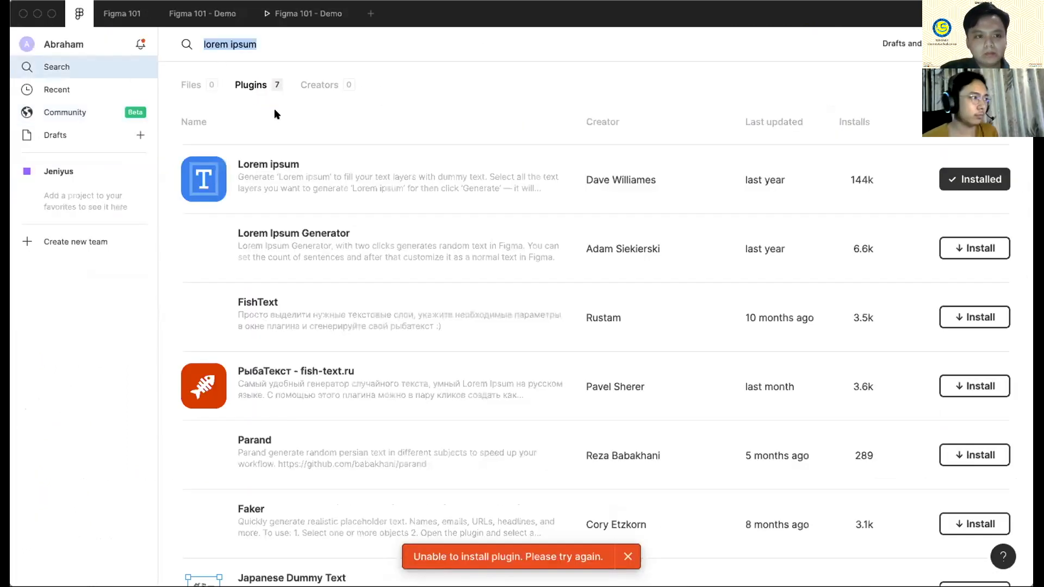
{"action": "left_click", "coordinate": [286, 43]}
{"action": "key", "text": "BackSpace"}
{"action": "key", "text": "BackSpace"}
{"action": "key", "text": "BackSpace"}
{"action": "key", "text": "BackSpace"}
{"action": "key", "text": "BackSpace"}
{"action": "key", "text": "BackSpace"}
{"action": "key", "text": "BackSpace"}
{"action": "key", "text": "BackSpace"}
{"action": "key", "text": "BackSpace"}
{"action": "key", "text": "BackSpace"}
{"action": "key", "text": "BackSpace"}
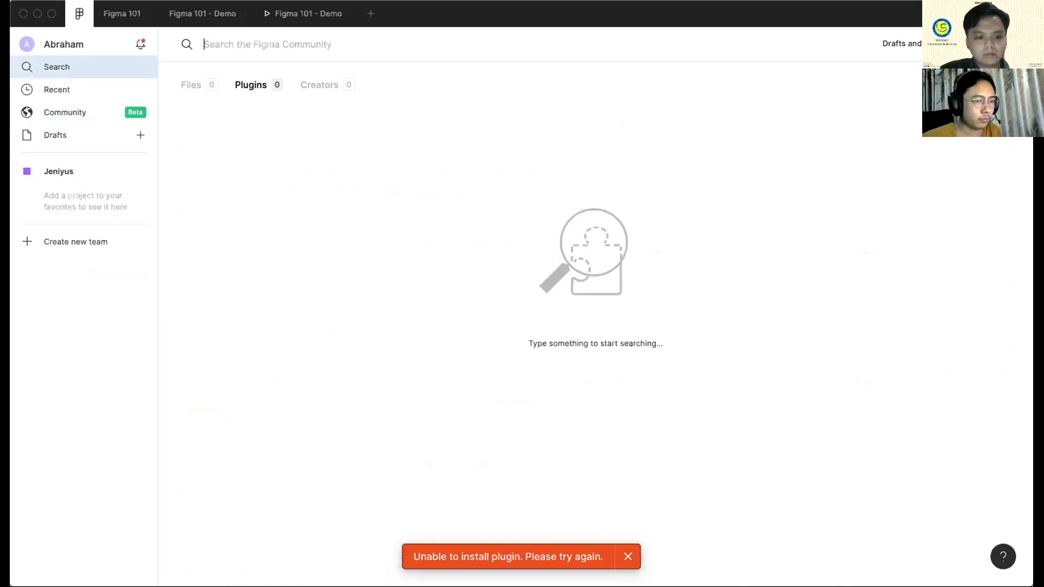
{"action": "type", "text": "remove"}
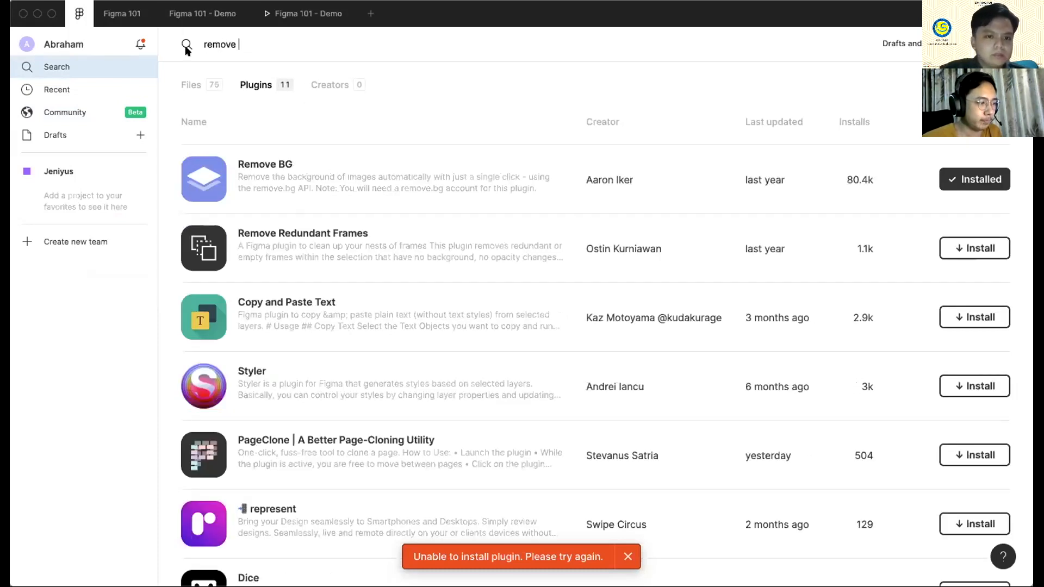
Search the Community files for "food app", and look over the file and plugin results.
{"action": "left_click", "coordinate": [192, 86]}
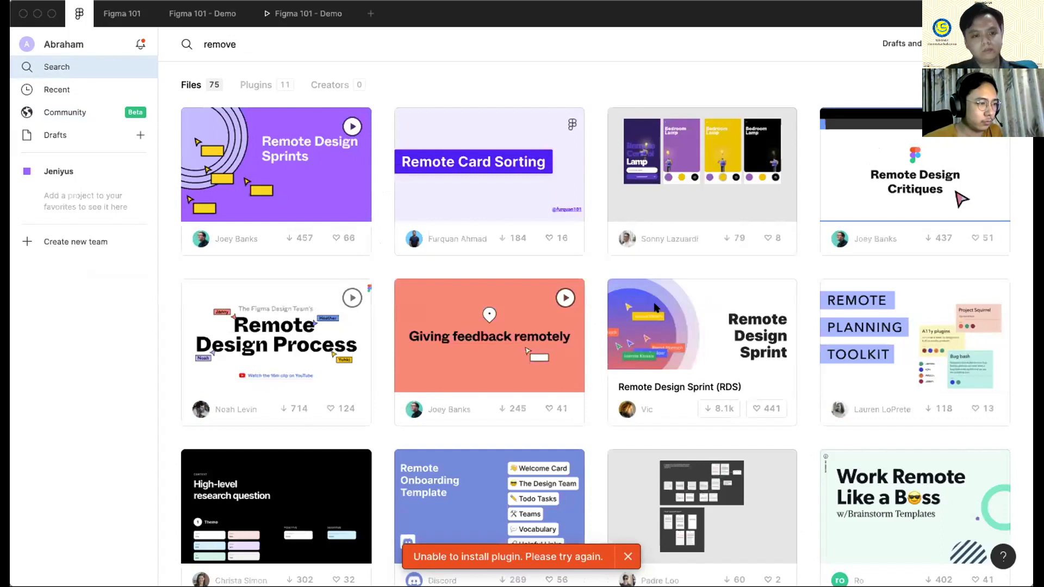
{"action": "left_click_drag", "start_coordinate": [349, 39], "coordinate": [167, 43]}
{"action": "type", "text": "food app"}
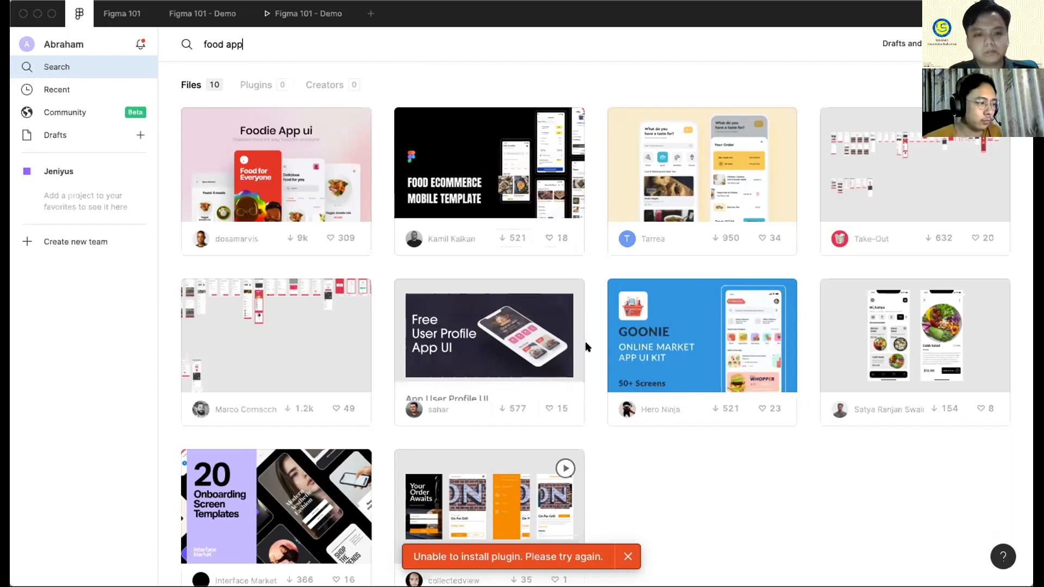
{"action": "scroll", "coordinate": [585, 341], "scroll_direction": "down", "scroll_amount": 2}
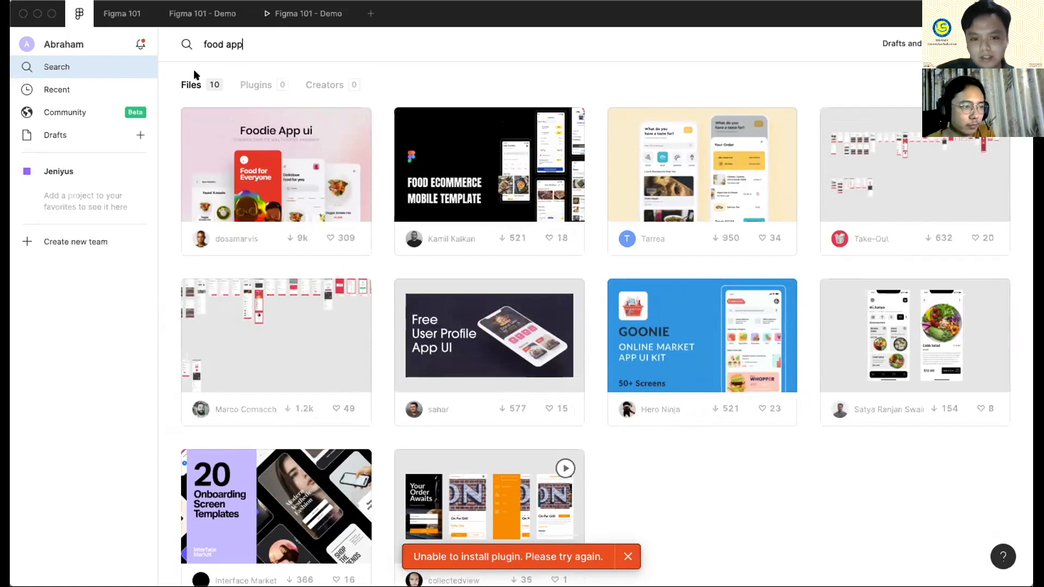
{"action": "left_click", "coordinate": [253, 84]}
{"action": "left_click", "coordinate": [201, 84]}
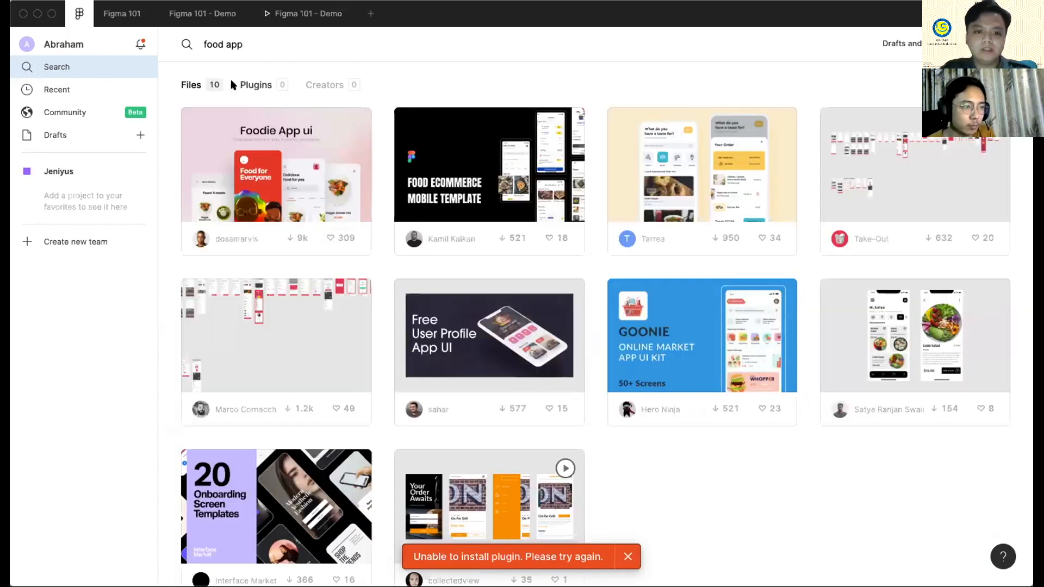
Clear the "food app" search text from the Community search.
{"action": "left_click", "coordinate": [200, 45]}
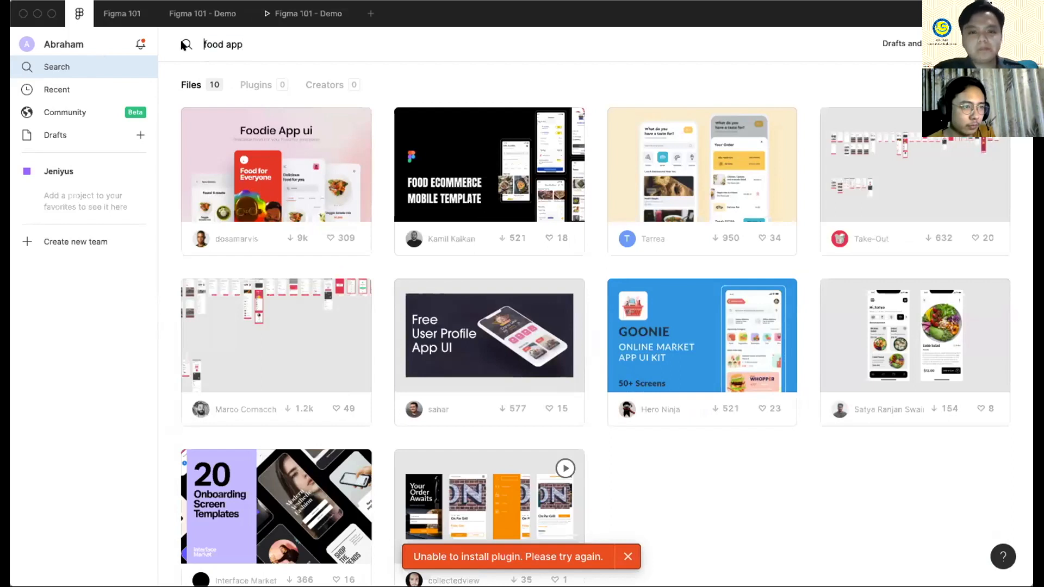
{"action": "left_click_drag", "start_coordinate": [241, 44], "coordinate": [203, 44]}
{"action": "key", "text": "BackSpace"}
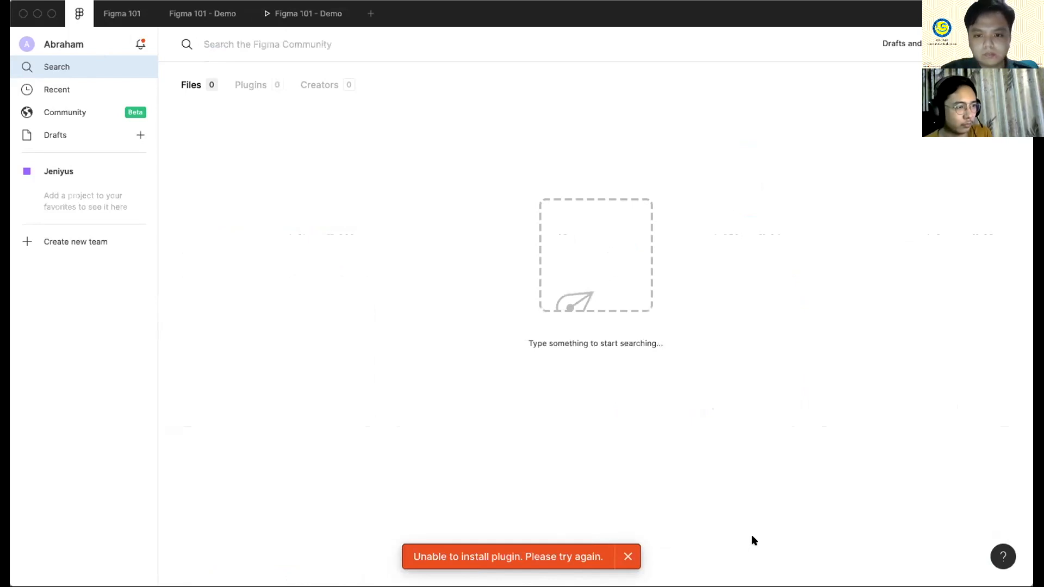
Switch to the Figma 101 file and look over the slides from Versioning up to Figma Features.
{"action": "left_click", "coordinate": [117, 15]}
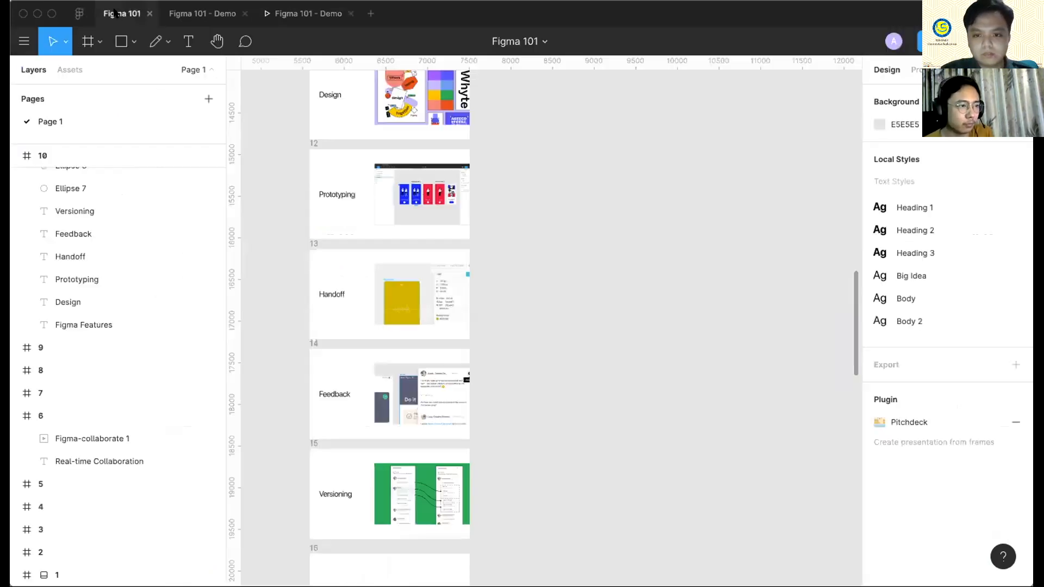
{"action": "scroll", "coordinate": [333, 146], "scroll_direction": "up", "scroll_amount": 3}
{"action": "scroll", "coordinate": [334, 145], "scroll_direction": "left", "scroll_amount": 2}
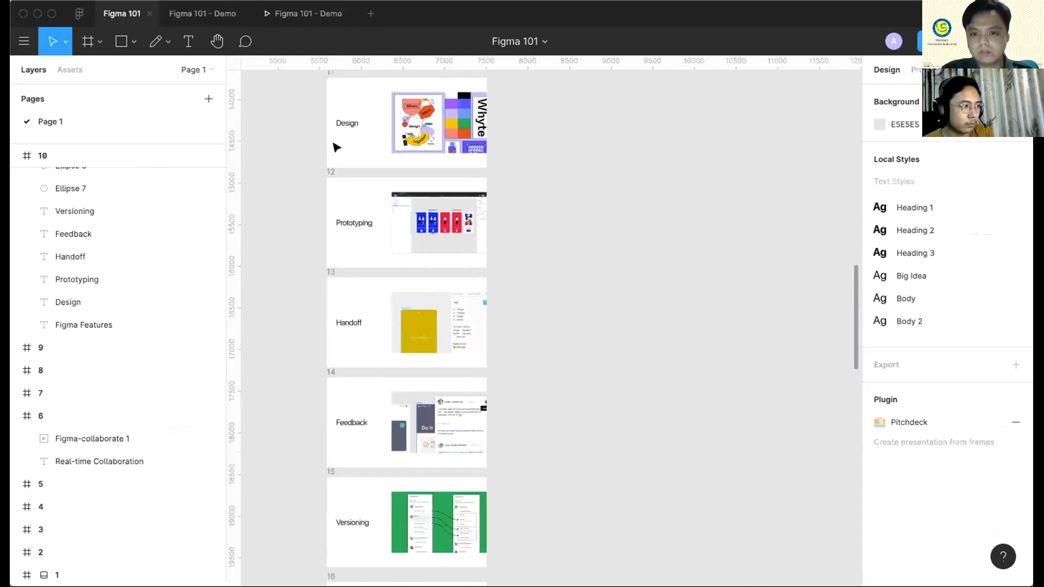
{"action": "scroll", "coordinate": [334, 145], "scroll_direction": "up", "scroll_amount": 1}
{"action": "scroll", "coordinate": [334, 145], "scroll_direction": "left", "scroll_amount": 1}
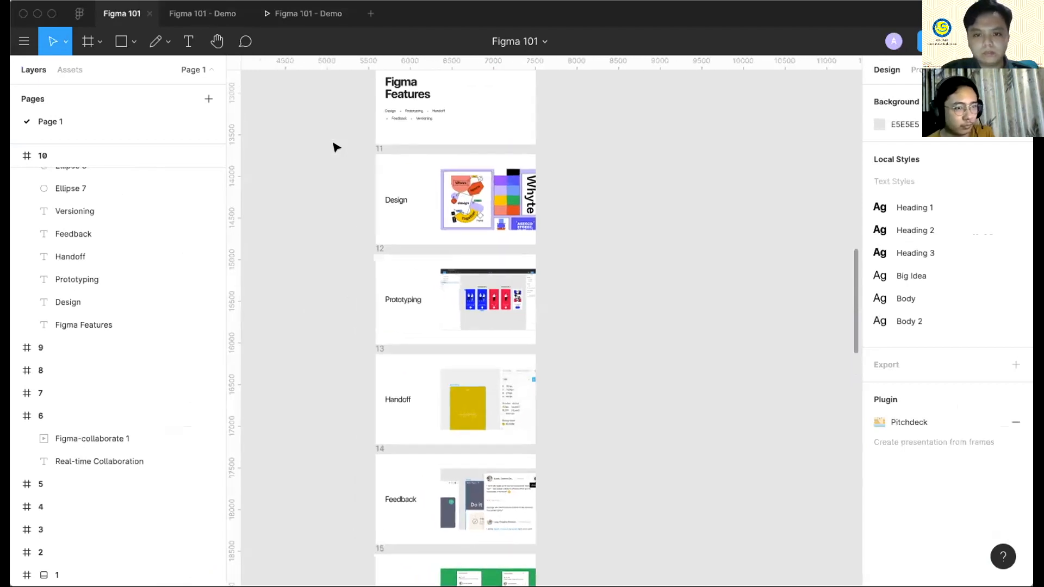
View the MyZoo prototype, return to the Figma 101 - Demo design file and inspect the CSS of iPhone 11 Pro / X - 3.
{"action": "left_click", "coordinate": [321, 15]}
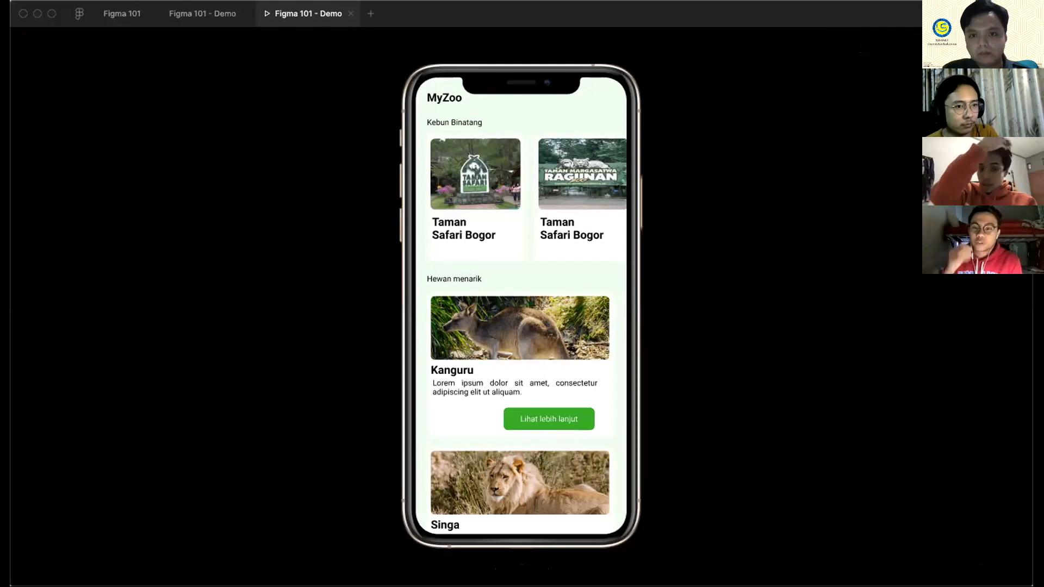
{"action": "left_click", "coordinate": [190, 14]}
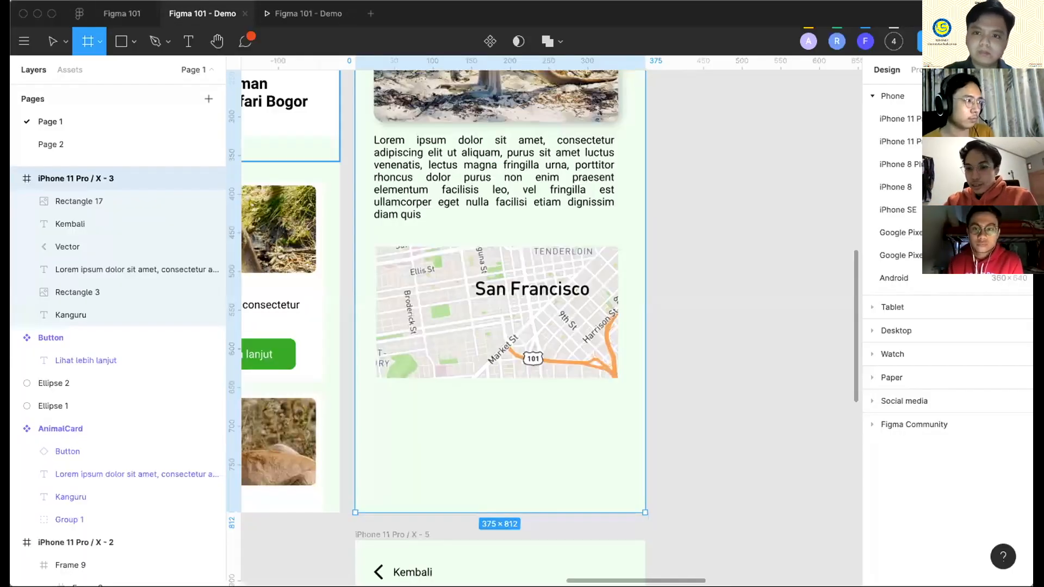
{"action": "left_click", "coordinate": [972, 70]}
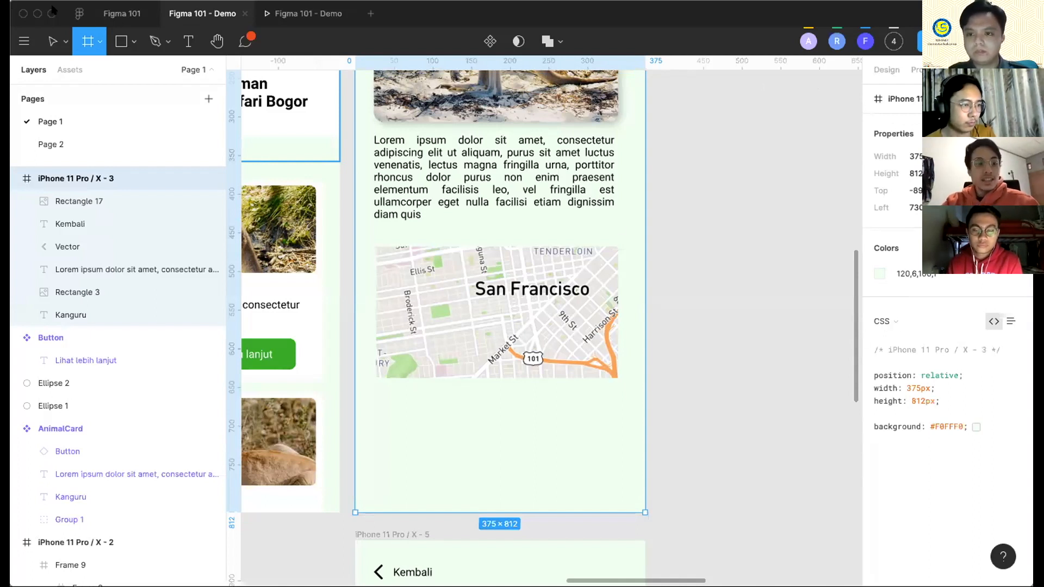
Return to the Figma Community search and search for "anima".
{"action": "left_click", "coordinate": [68, 17]}
{"action": "left_click", "coordinate": [234, 44]}
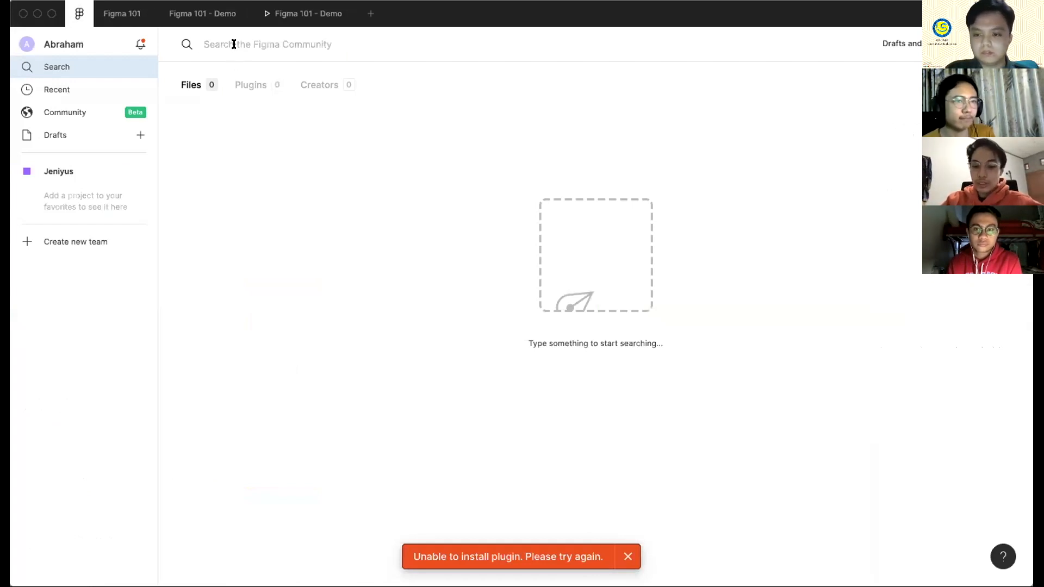
{"action": "type", "text": "anima"}
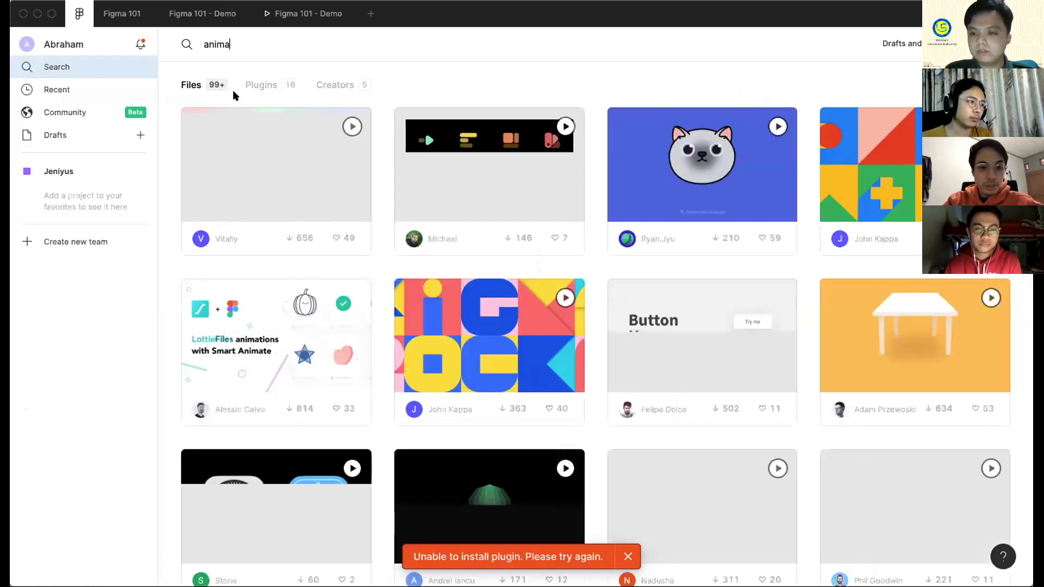
Show the plugin results for "anima" and look over the Figma 101 slides between Why Figma? and Versioning.
{"action": "left_click", "coordinate": [261, 86]}
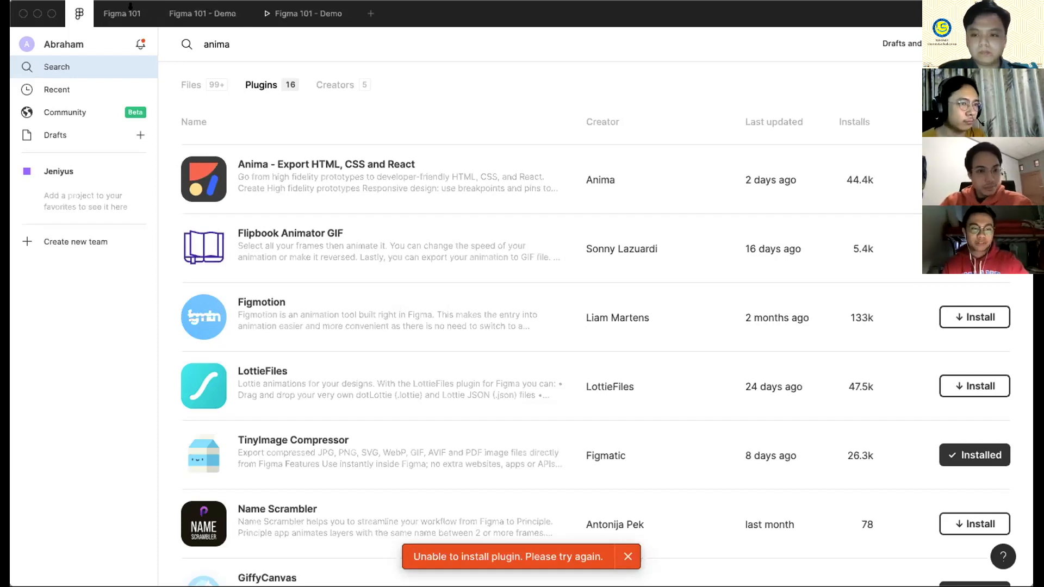
{"action": "left_click", "coordinate": [121, 12]}
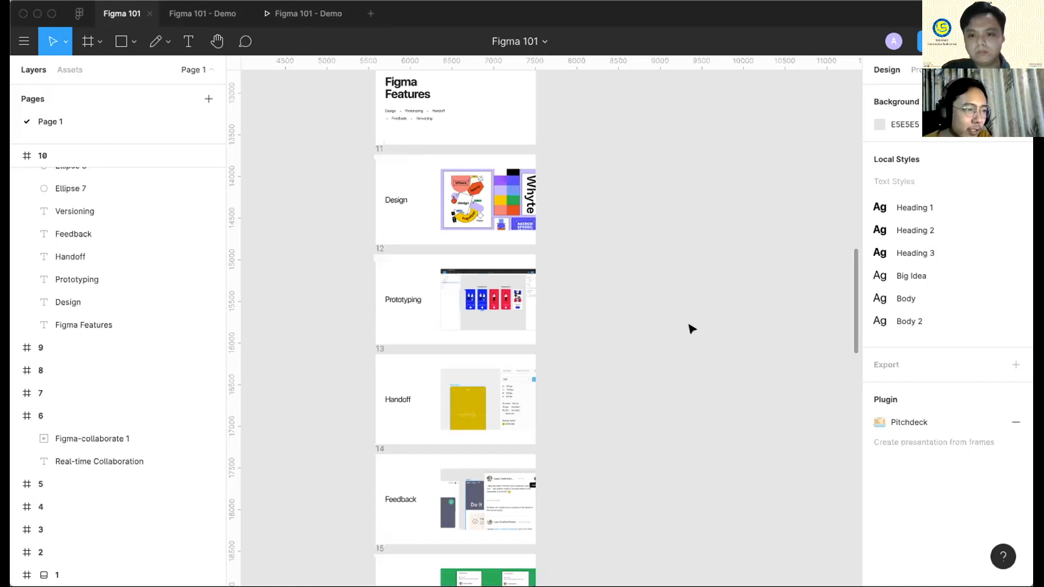
{"action": "scroll", "coordinate": [691, 329], "scroll_direction": "down", "scroll_amount": 2}
{"action": "scroll", "coordinate": [691, 329], "scroll_direction": "right", "scroll_amount": 2}
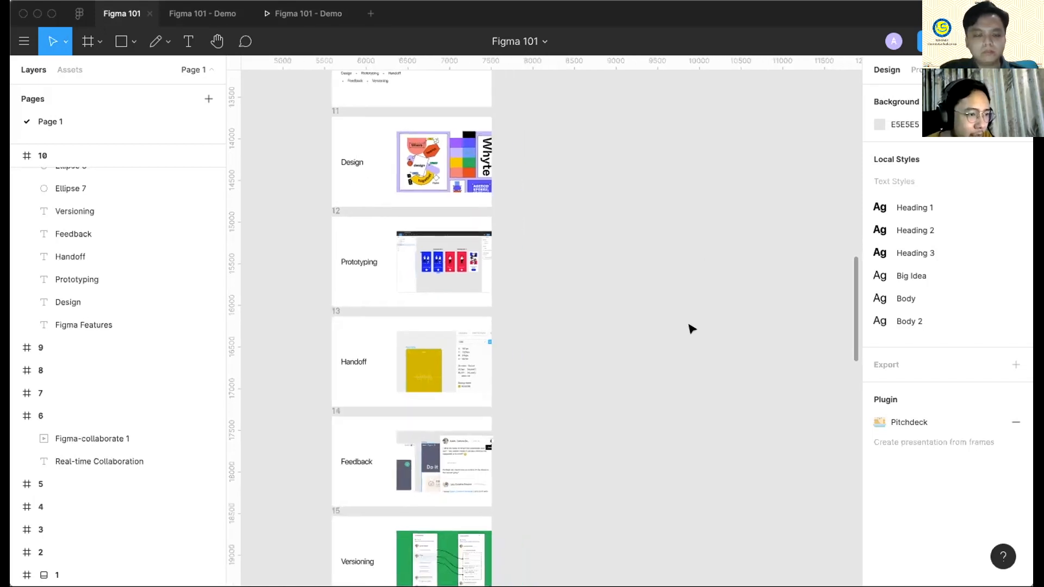
{"action": "scroll", "coordinate": [691, 328], "scroll_direction": "down", "scroll_amount": 3}
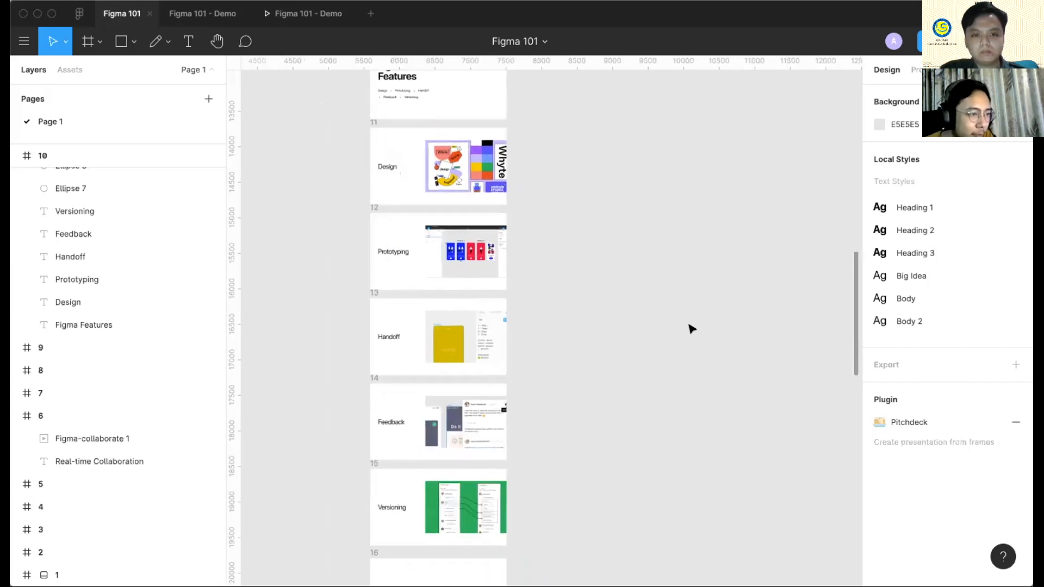
{"action": "scroll", "coordinate": [691, 329], "scroll_direction": "up", "scroll_amount": 2}
{"action": "scroll", "coordinate": [691, 328], "scroll_direction": "up", "scroll_amount": 5}
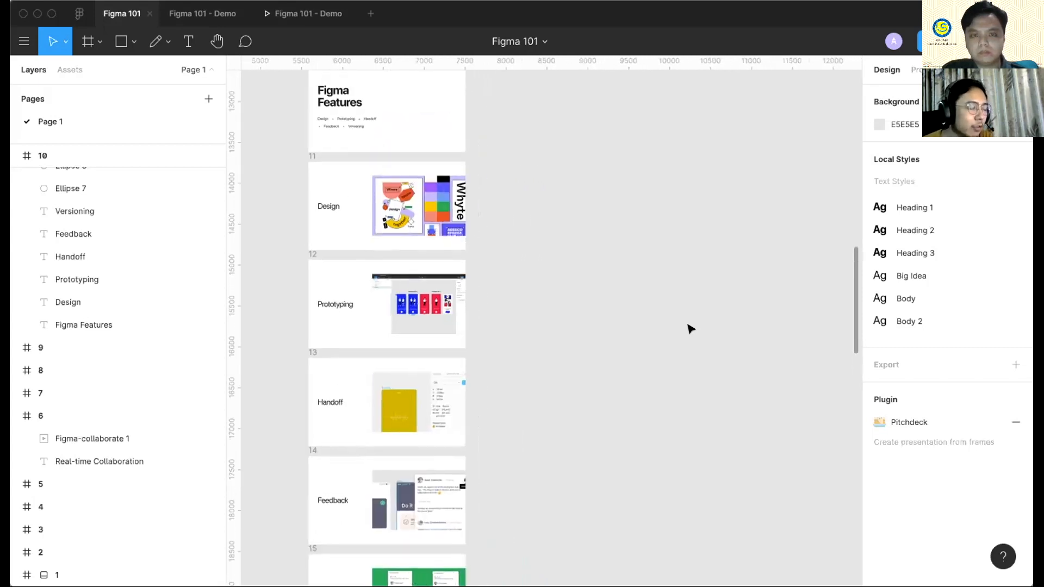
{"action": "scroll", "coordinate": [691, 329], "scroll_direction": "down", "scroll_amount": 3}
{"action": "scroll", "coordinate": [691, 329], "scroll_direction": "right", "scroll_amount": 2}
{"action": "scroll", "coordinate": [691, 329], "scroll_direction": "up", "scroll_amount": 5}
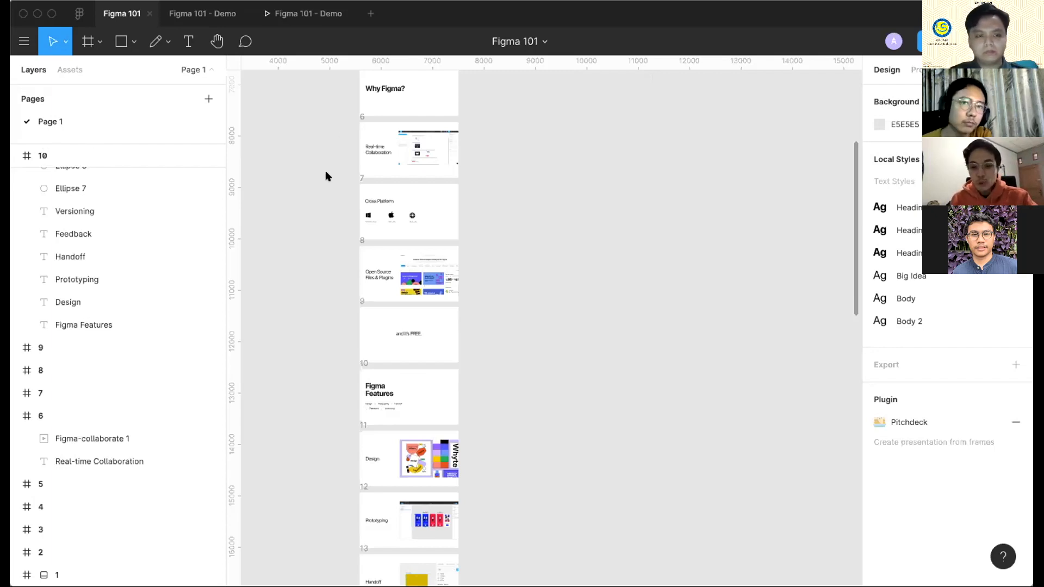
{"action": "scroll", "coordinate": [322, 180], "scroll_direction": "down", "scroll_amount": 3}
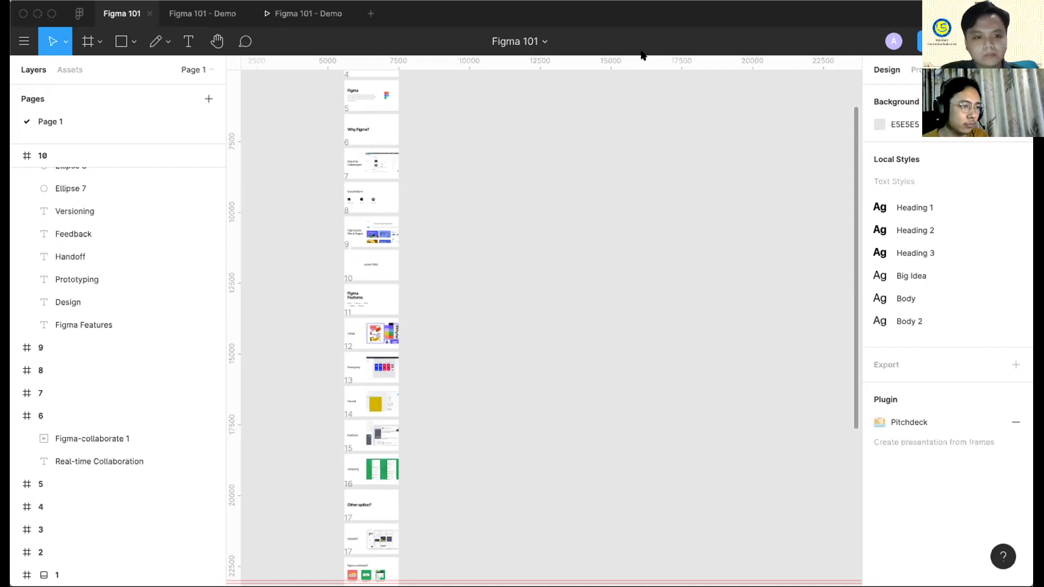
From the MyZoo prototype, let anyone with the link edit Figma 101 - Demo and copy the share link.
{"action": "left_click", "coordinate": [314, 12]}
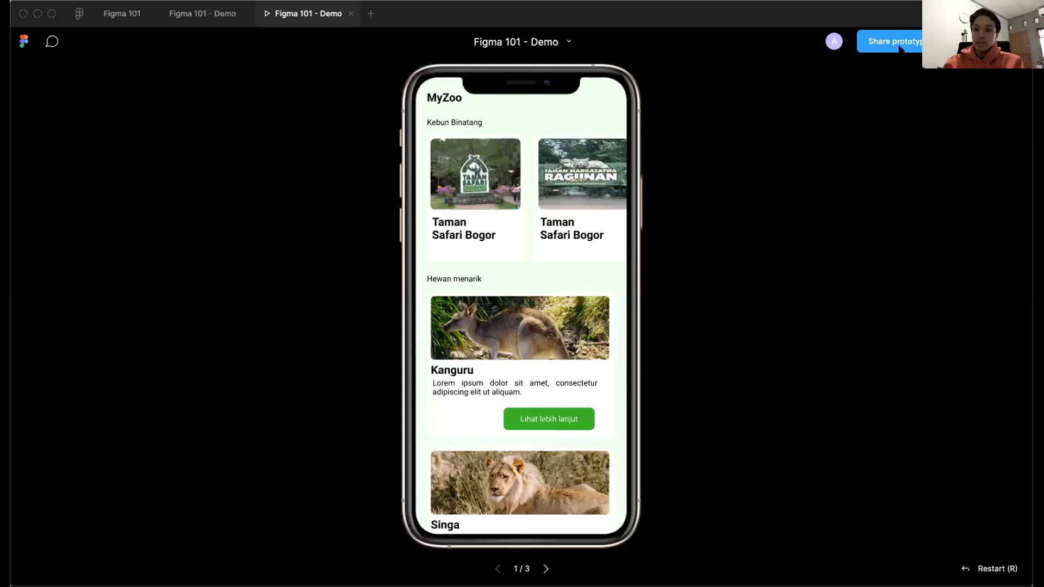
{"action": "left_click", "coordinate": [894, 43]}
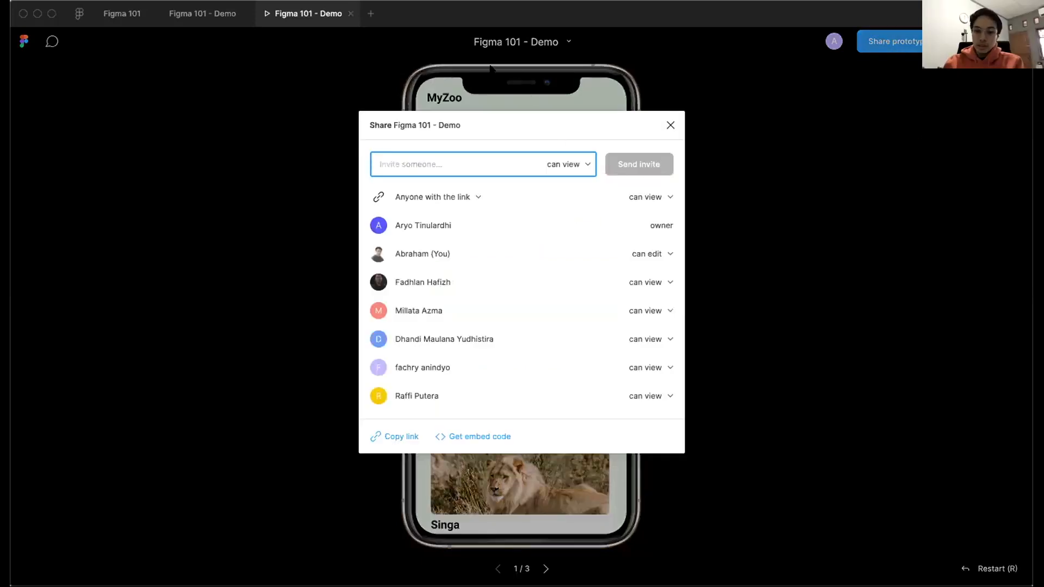
{"action": "left_click", "coordinate": [593, 127]}
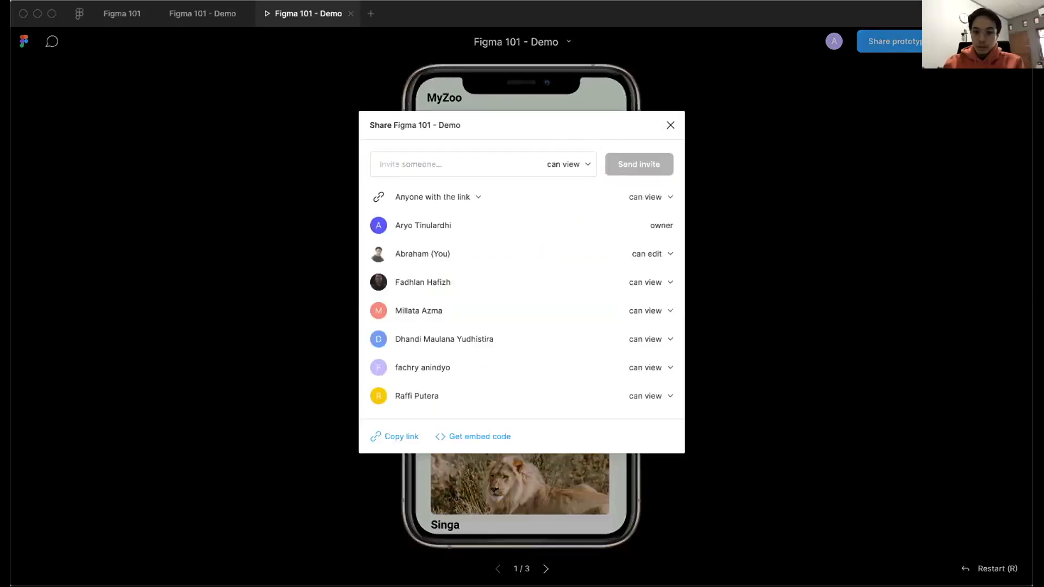
{"action": "left_click", "coordinate": [647, 188]}
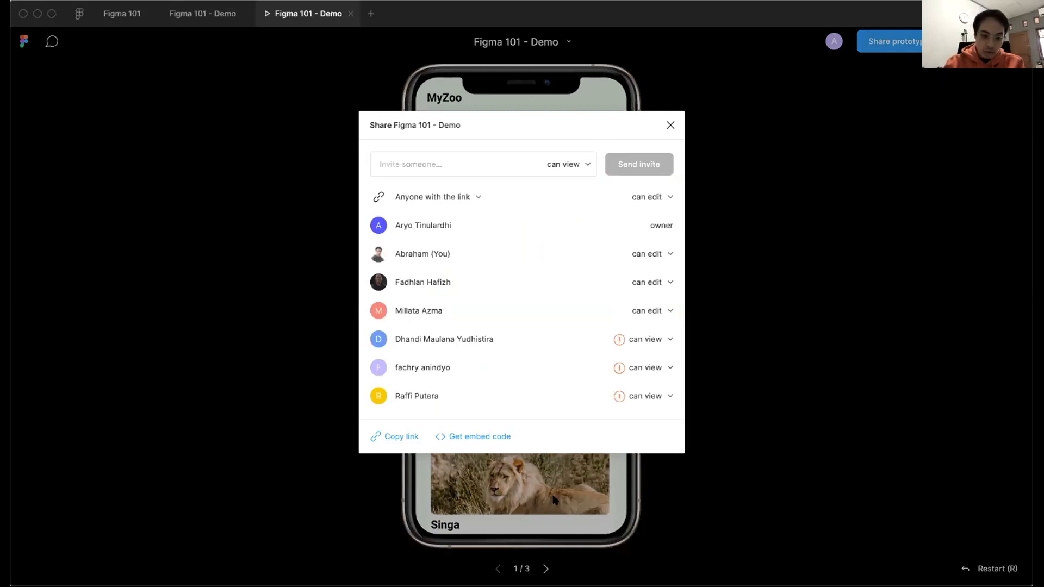
{"action": "left_click", "coordinate": [387, 437]}
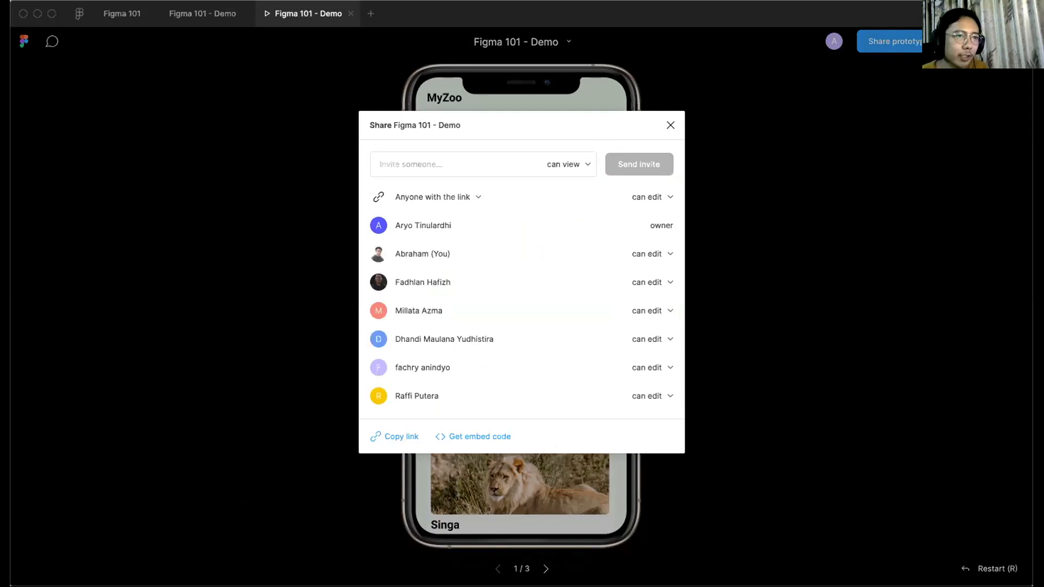
{"action": "left_click", "coordinate": [670, 124]}
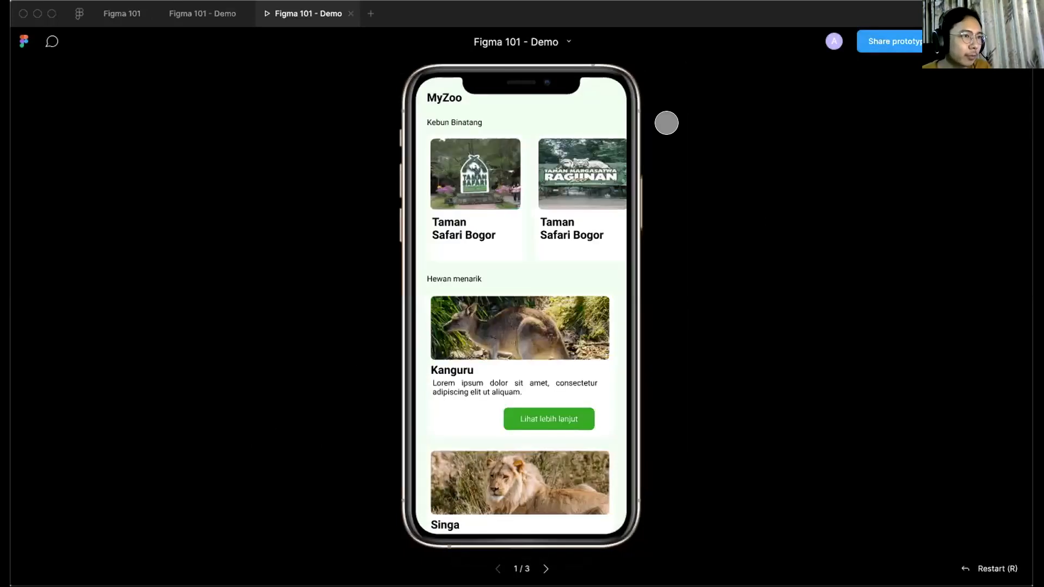
Return to the Figma 101 - Demo design file and check its sharing permissions.
{"action": "left_click", "coordinate": [206, 14]}
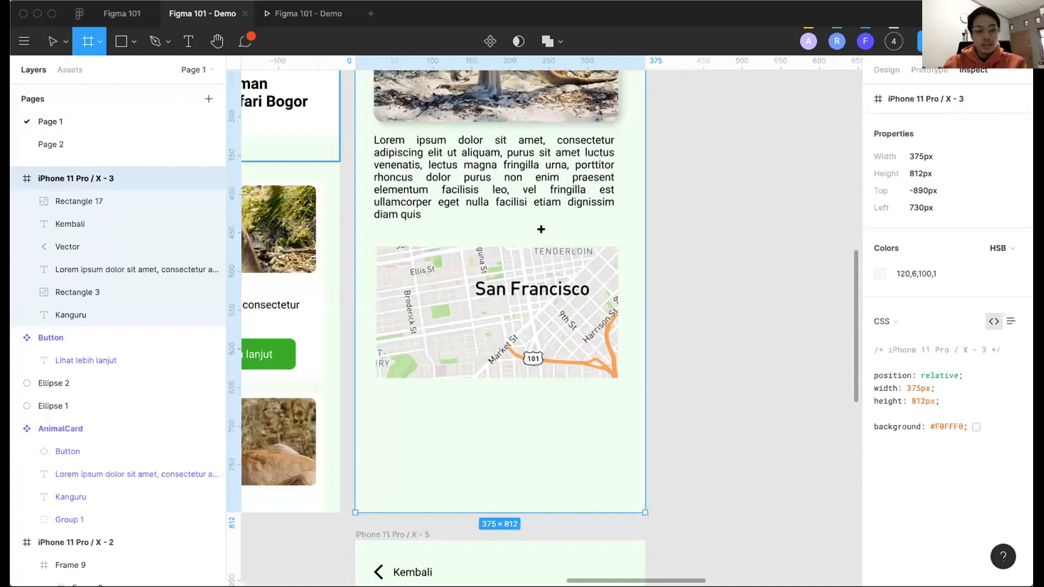
{"action": "scroll", "coordinate": [622, 302], "scroll_direction": "down", "scroll_amount": 5}
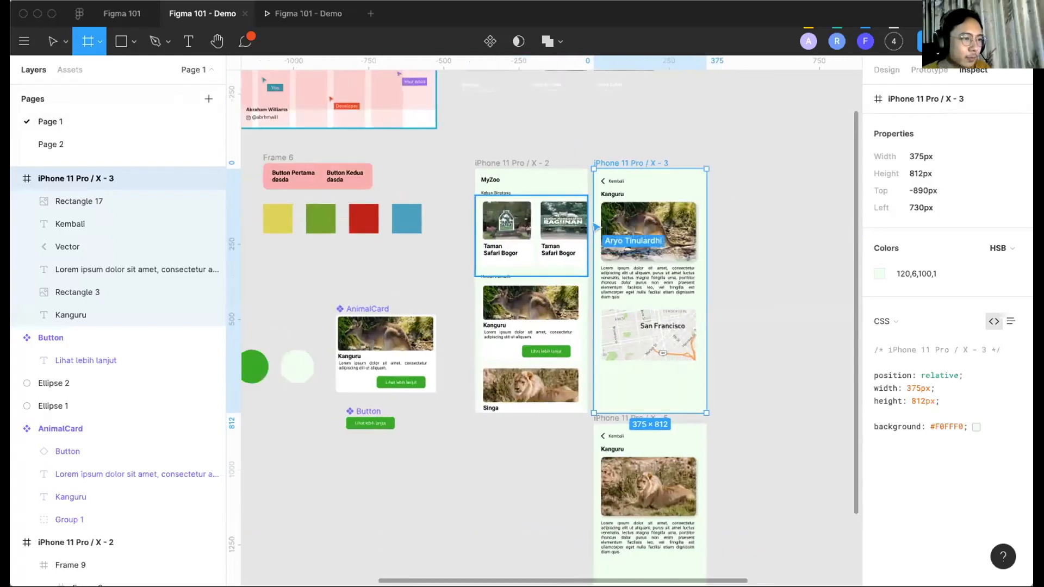
{"action": "left_click", "coordinate": [935, 41]}
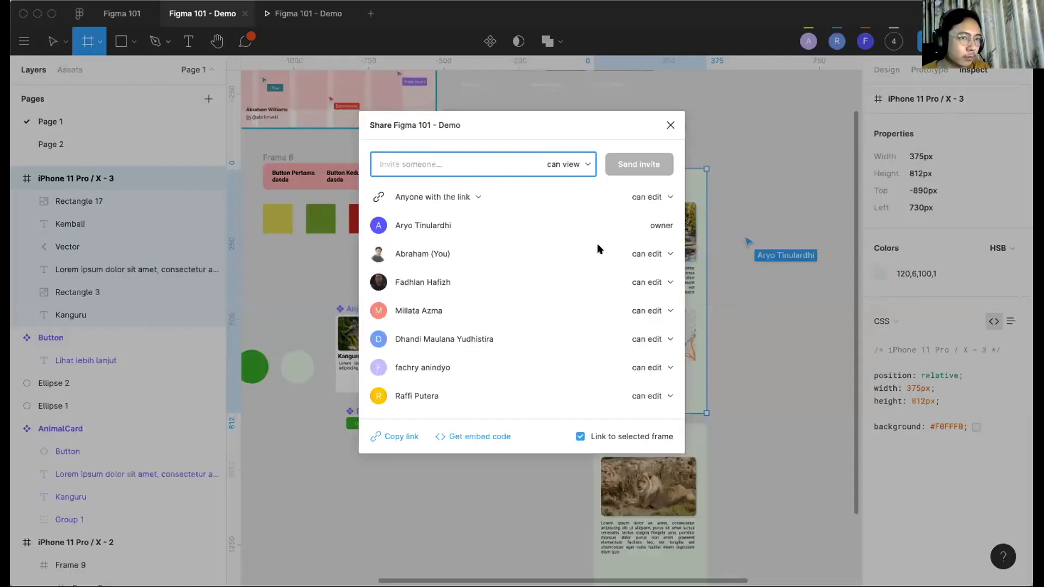
{"action": "left_click", "coordinate": [825, 354]}
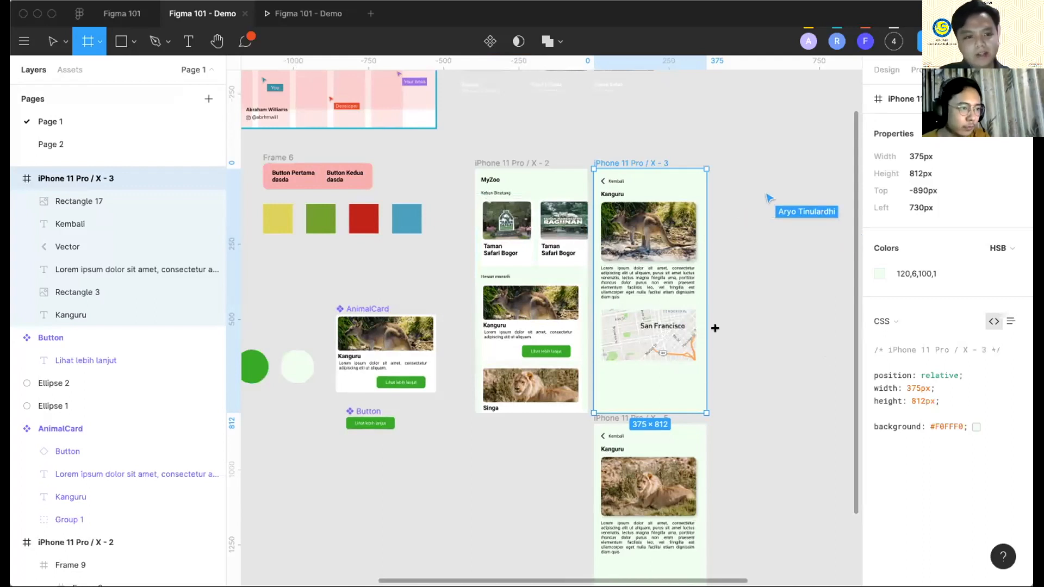
Delete the San Francisco map image from the iPhone 11 Pro / X - 3 frame.
{"action": "key", "text": "v"}
{"action": "left_click", "coordinate": [652, 338]}
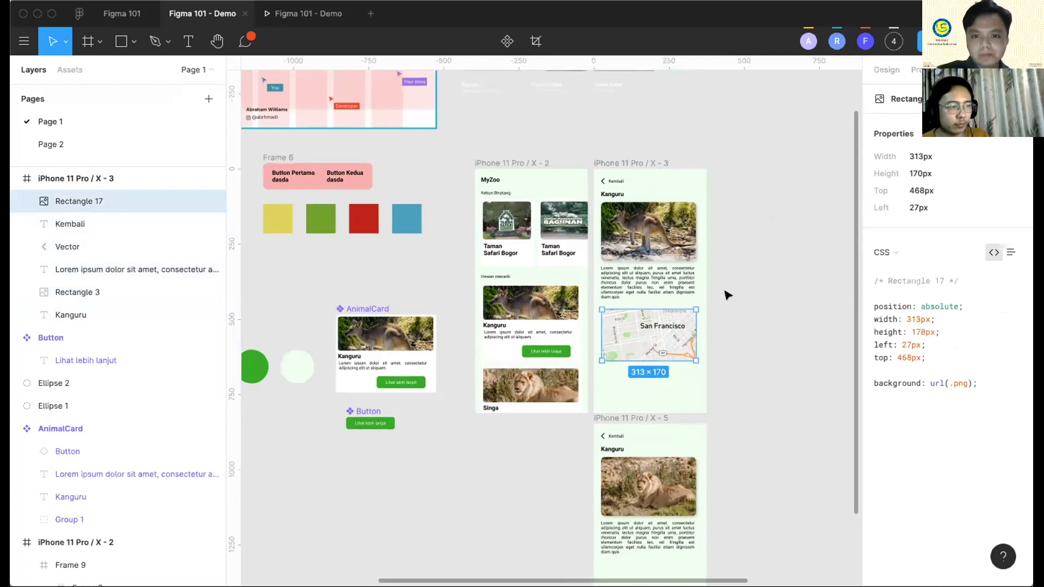
{"action": "scroll", "coordinate": [725, 296], "scroll_direction": "down", "scroll_amount": 5}
{"action": "scroll", "coordinate": [772, 339], "scroll_direction": "up", "scroll_amount": 5}
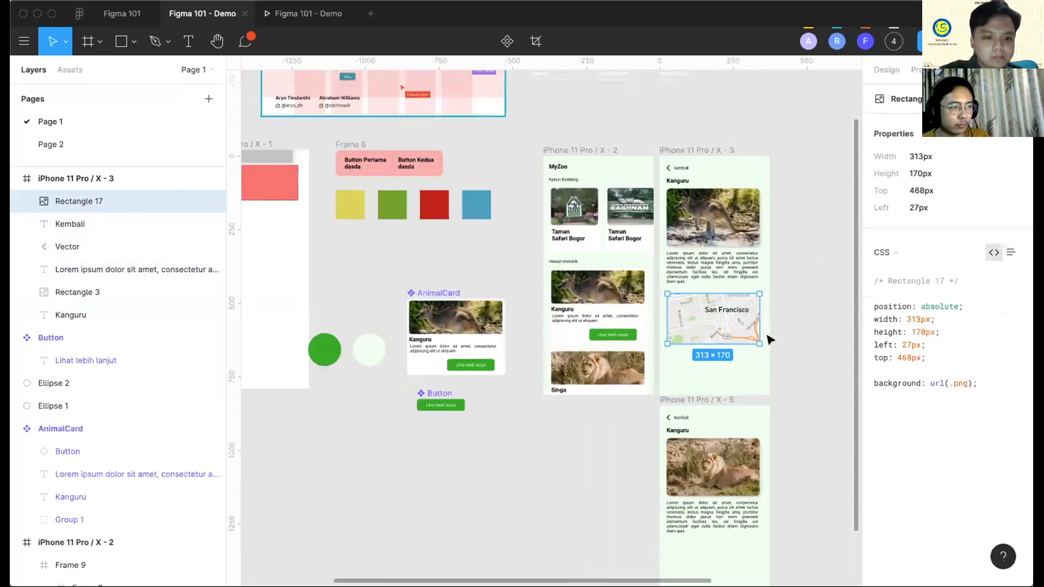
{"action": "key", "text": "alt"}
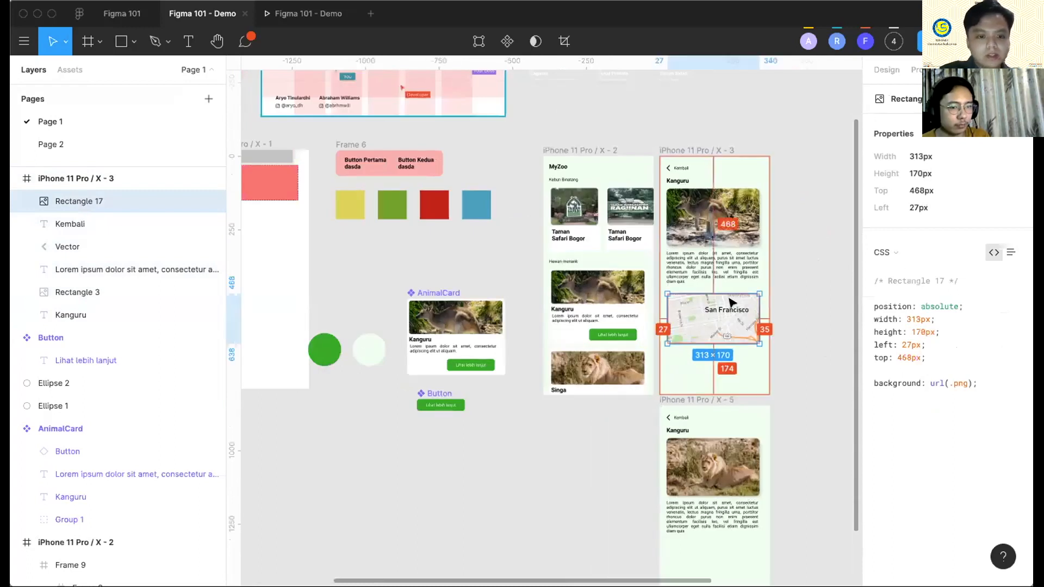
{"action": "key", "text": "Delete"}
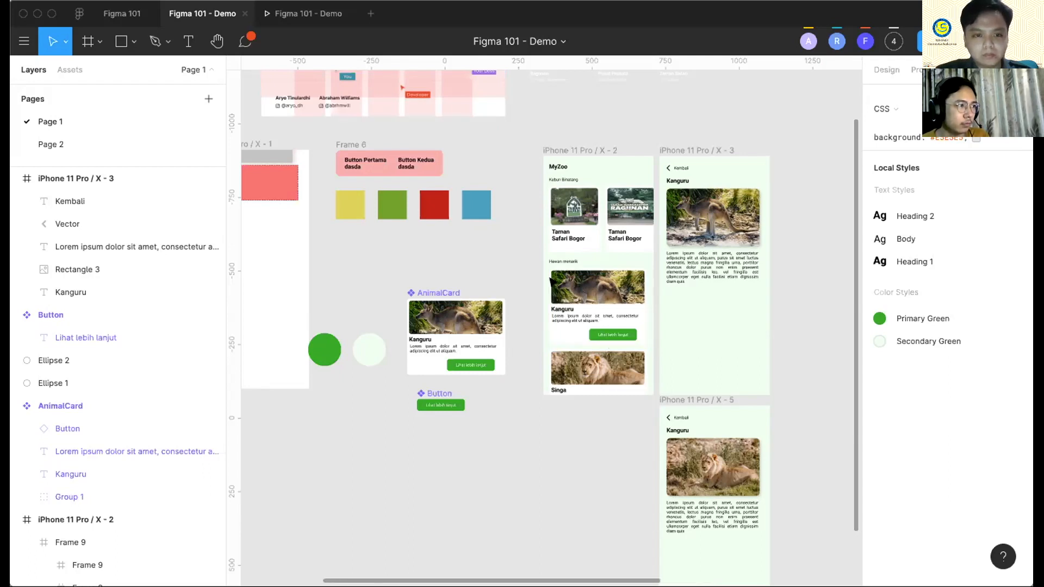
{"action": "scroll", "coordinate": [526, 279], "scroll_direction": "left", "scroll_amount": 1}
{"action": "scroll", "coordinate": [526, 280], "scroll_direction": "left", "scroll_amount": 3}
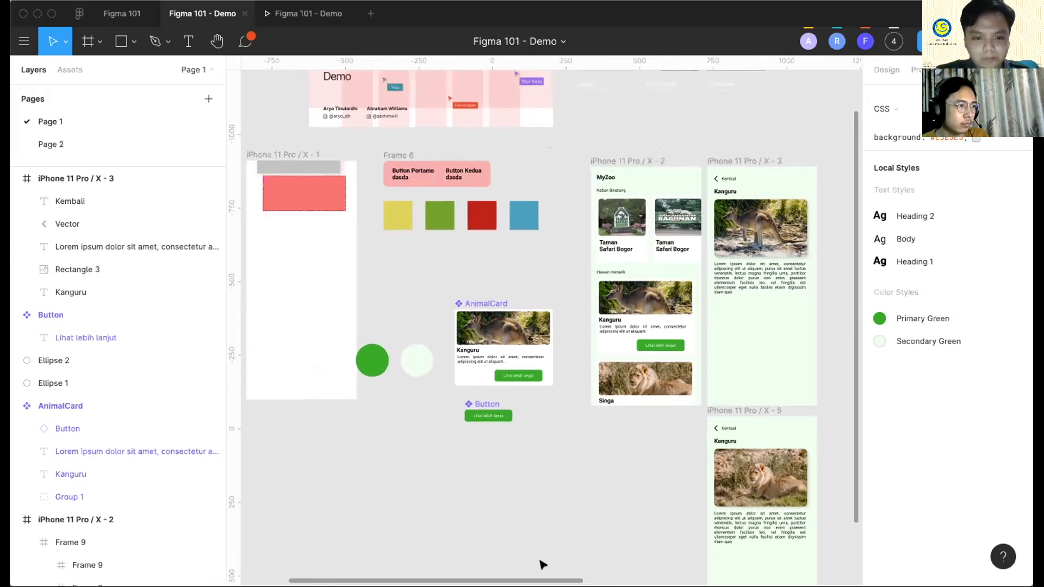